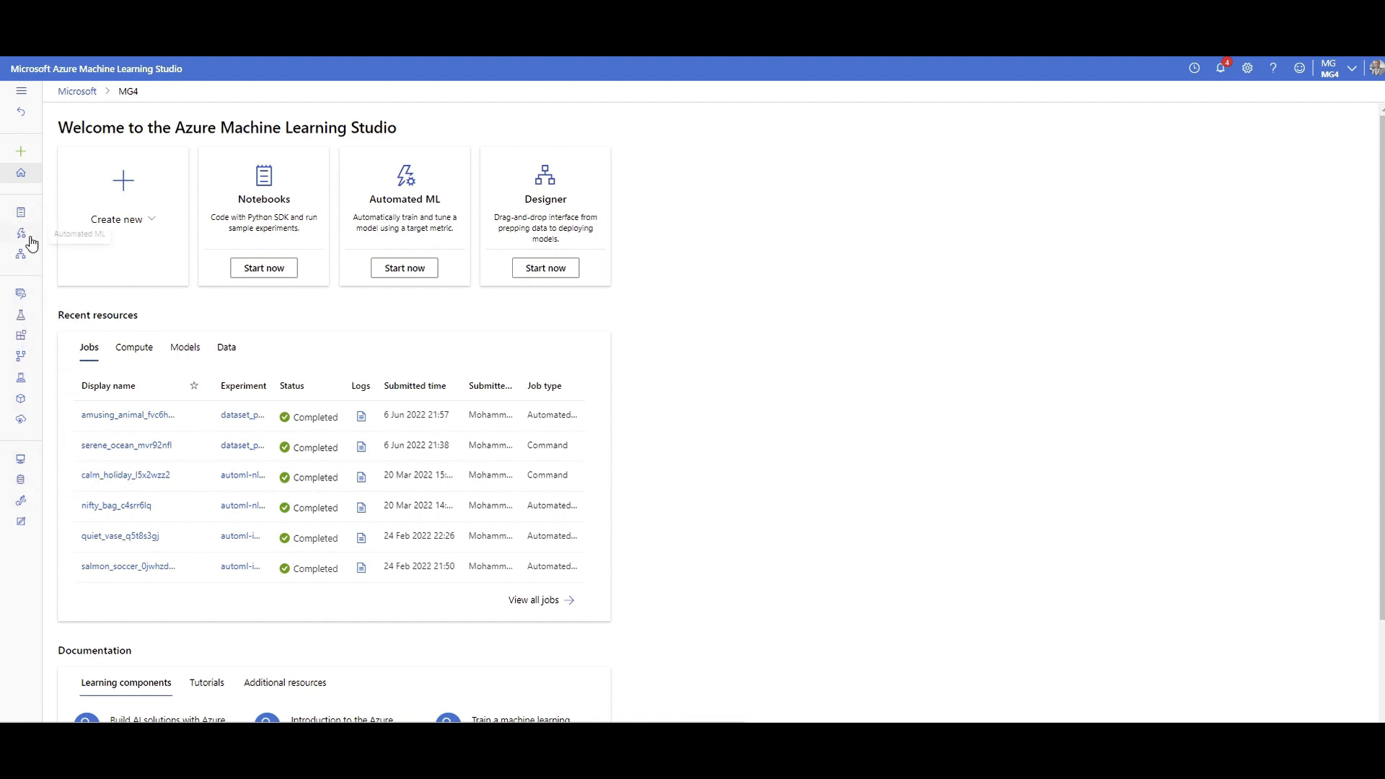
Open the compute clusters list and start a new cluster to examine the specifications of the Standard_DS3_v2 virtual machine size.
left_click(18, 460)
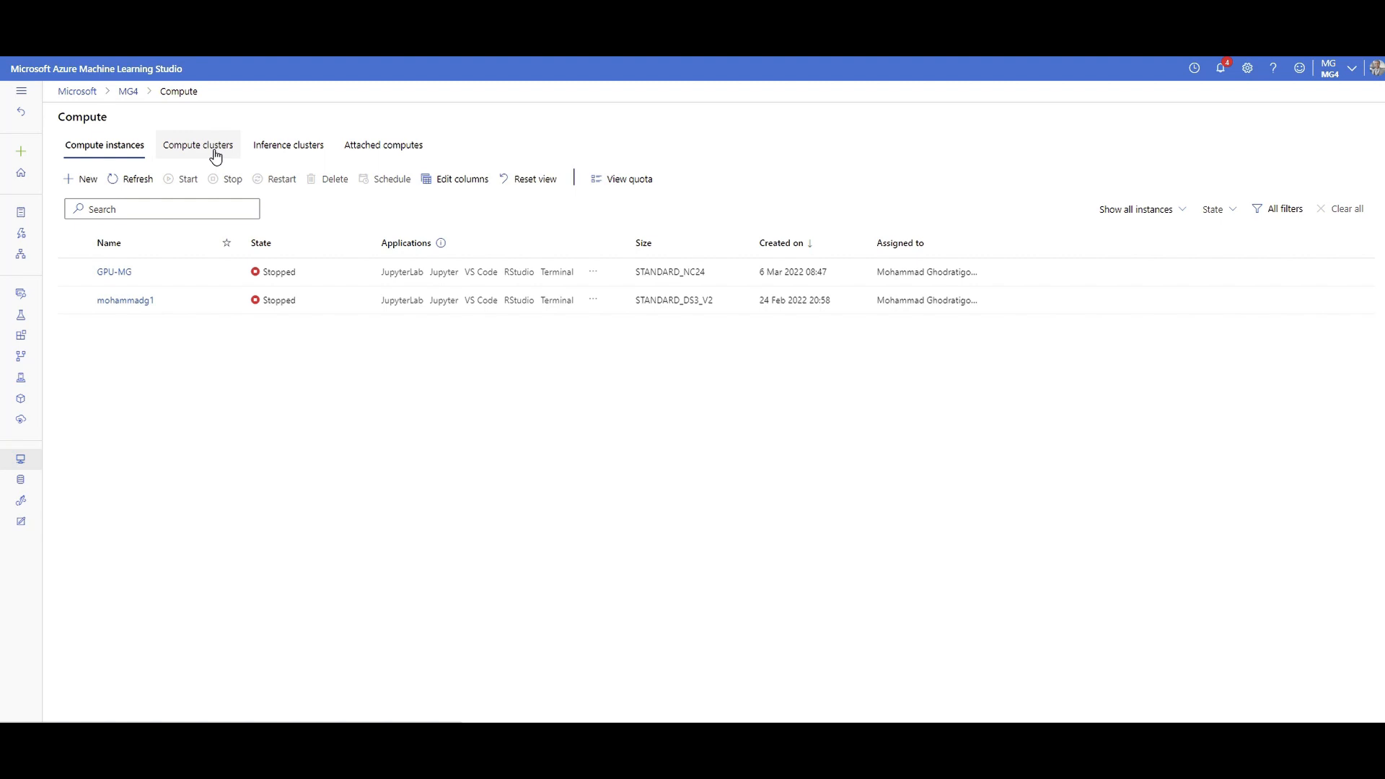
left_click(215, 156)
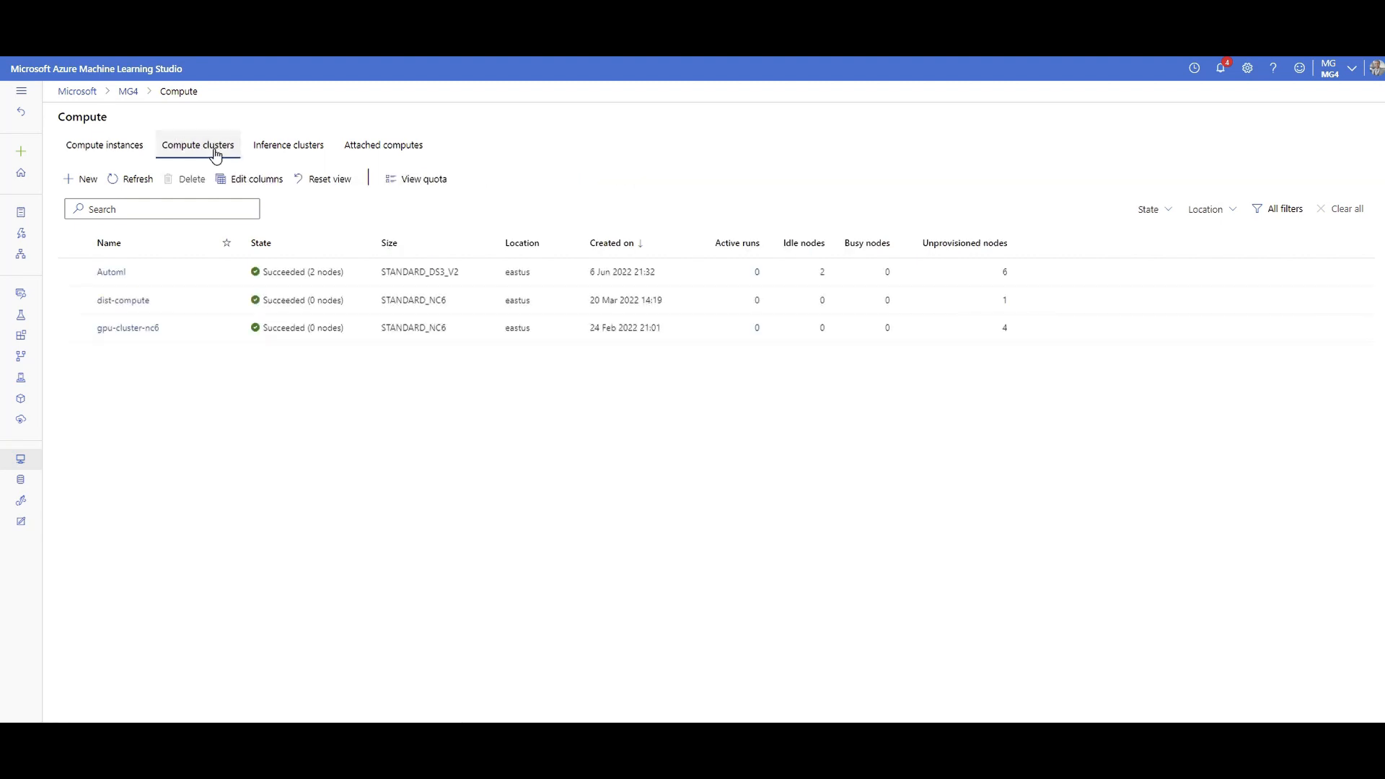
left_click(81, 187)
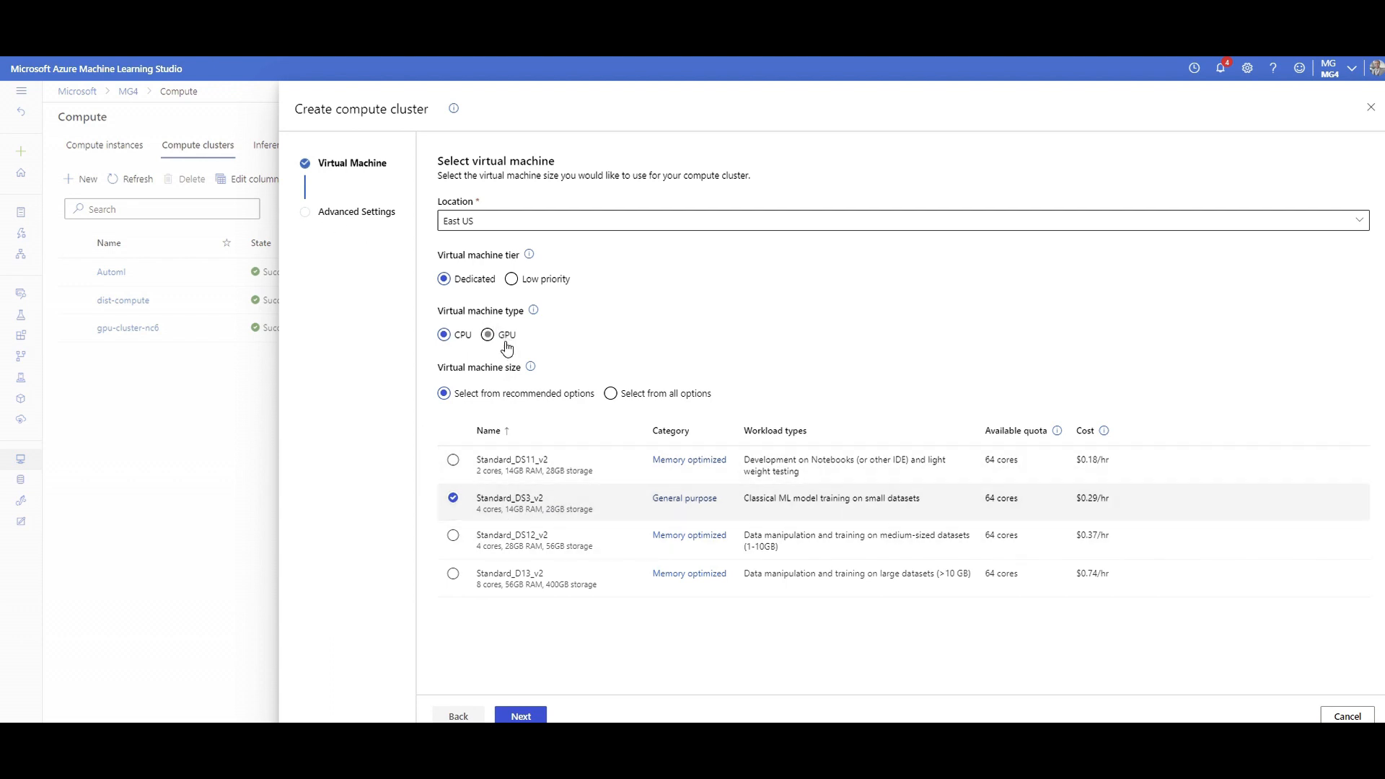
left_click_drag(480, 503, 544, 499)
left_click_drag(592, 515, 471, 519)
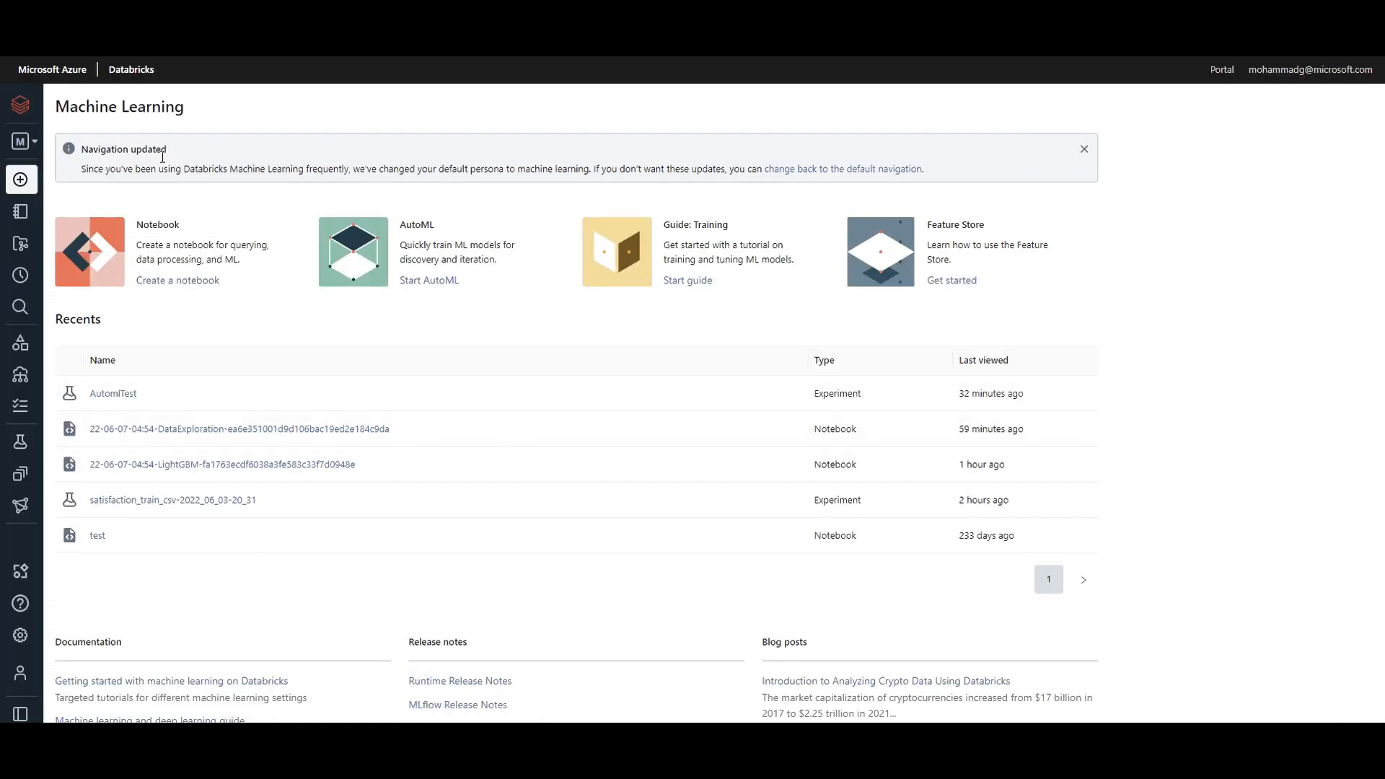
Switch to Azure Databricks and open the configuration of the existing Automl all-purpose cluster.
mouse_move(44, 383)
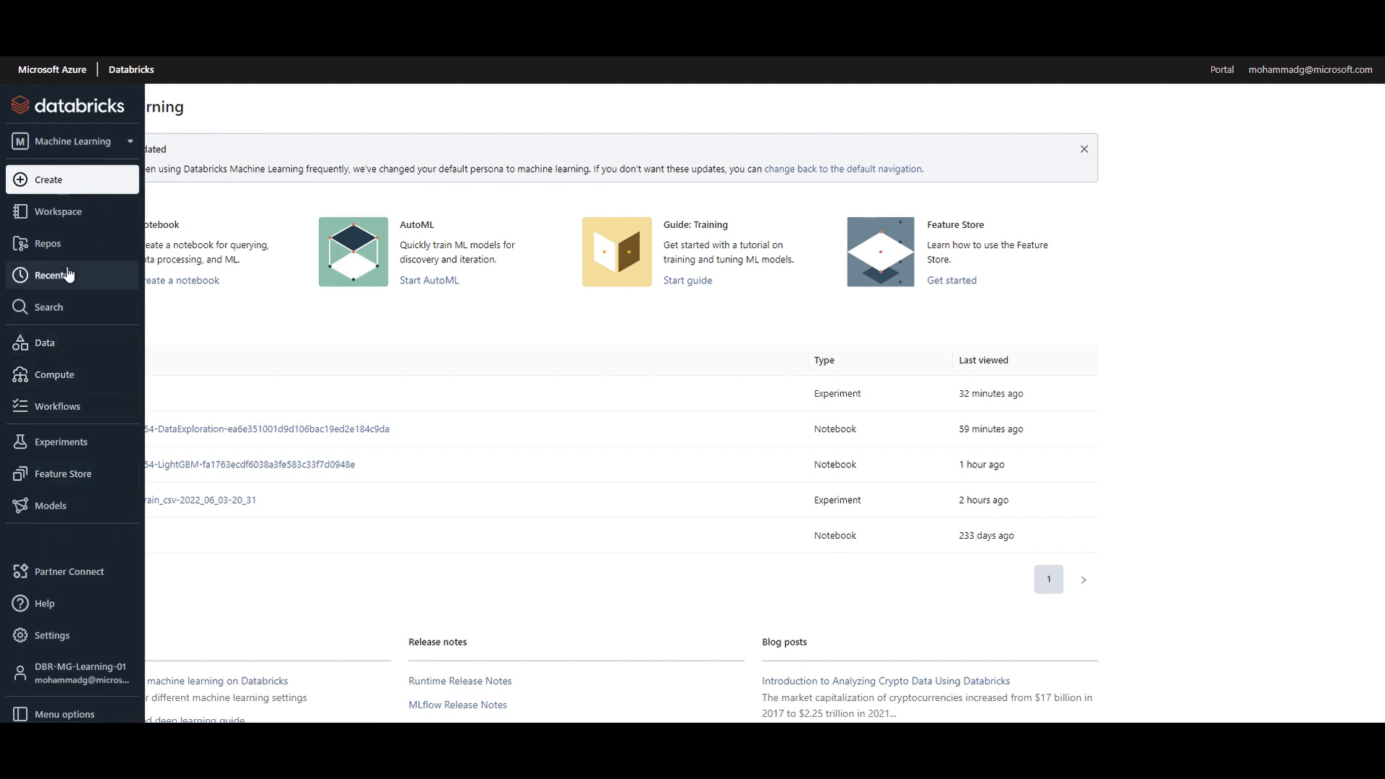
left_click(62, 374)
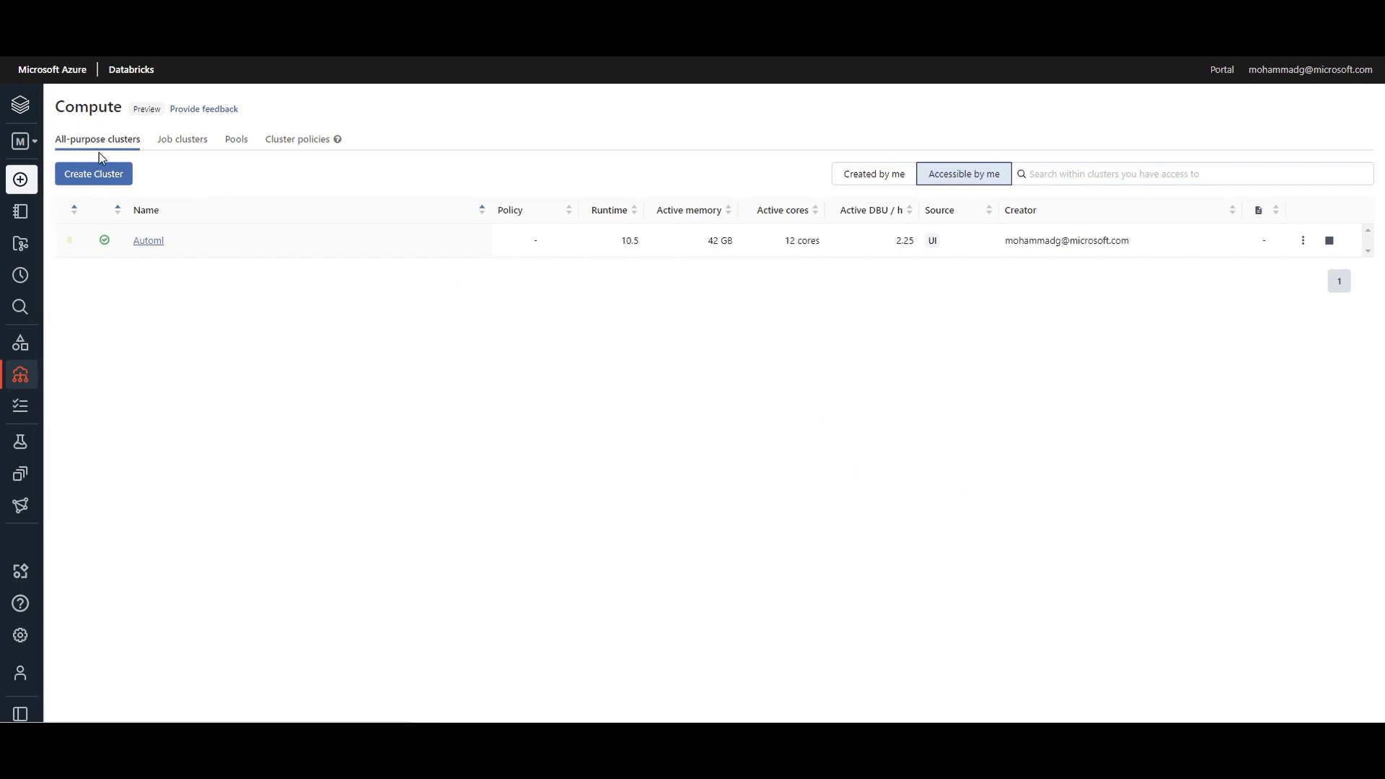
left_click(151, 242)
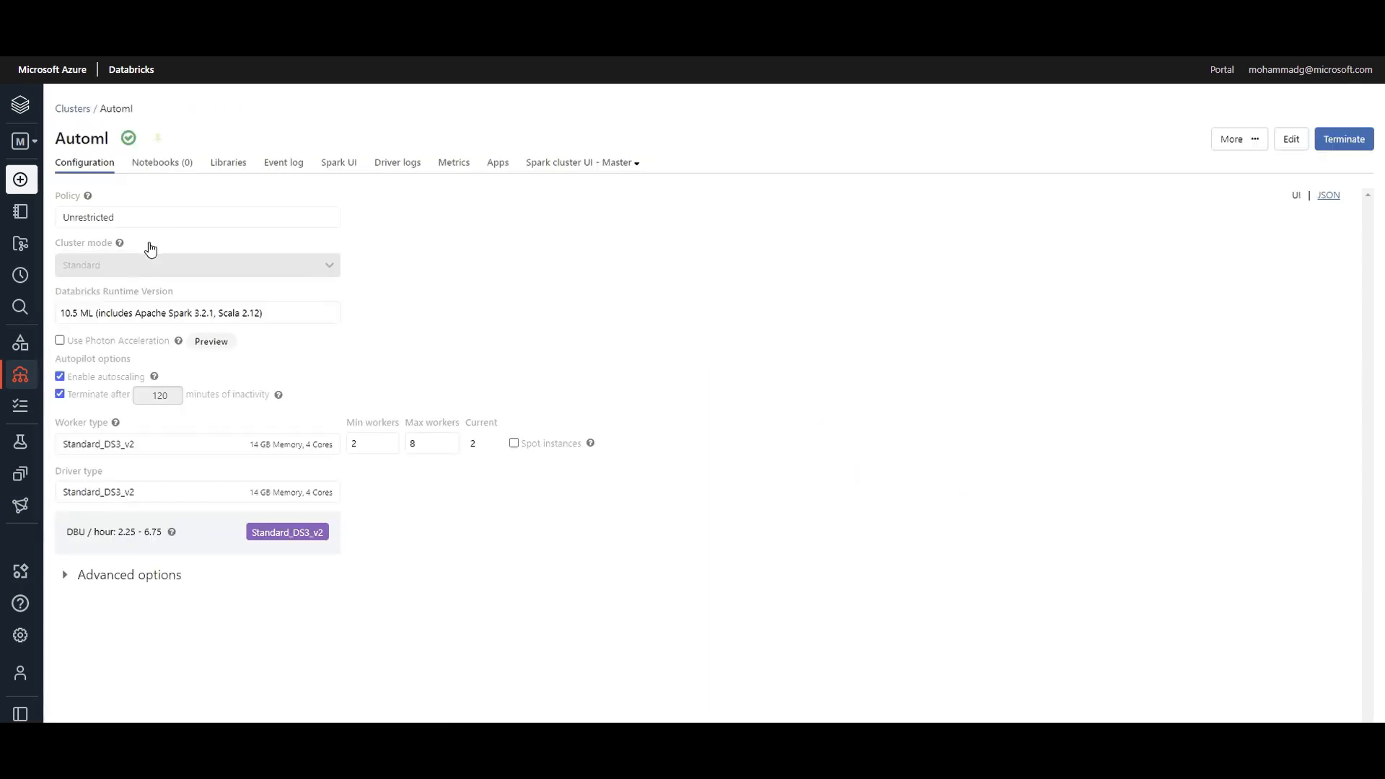
Return to the Databricks compute list and start a new cluster named AutoML.
mouse_move(61, 310)
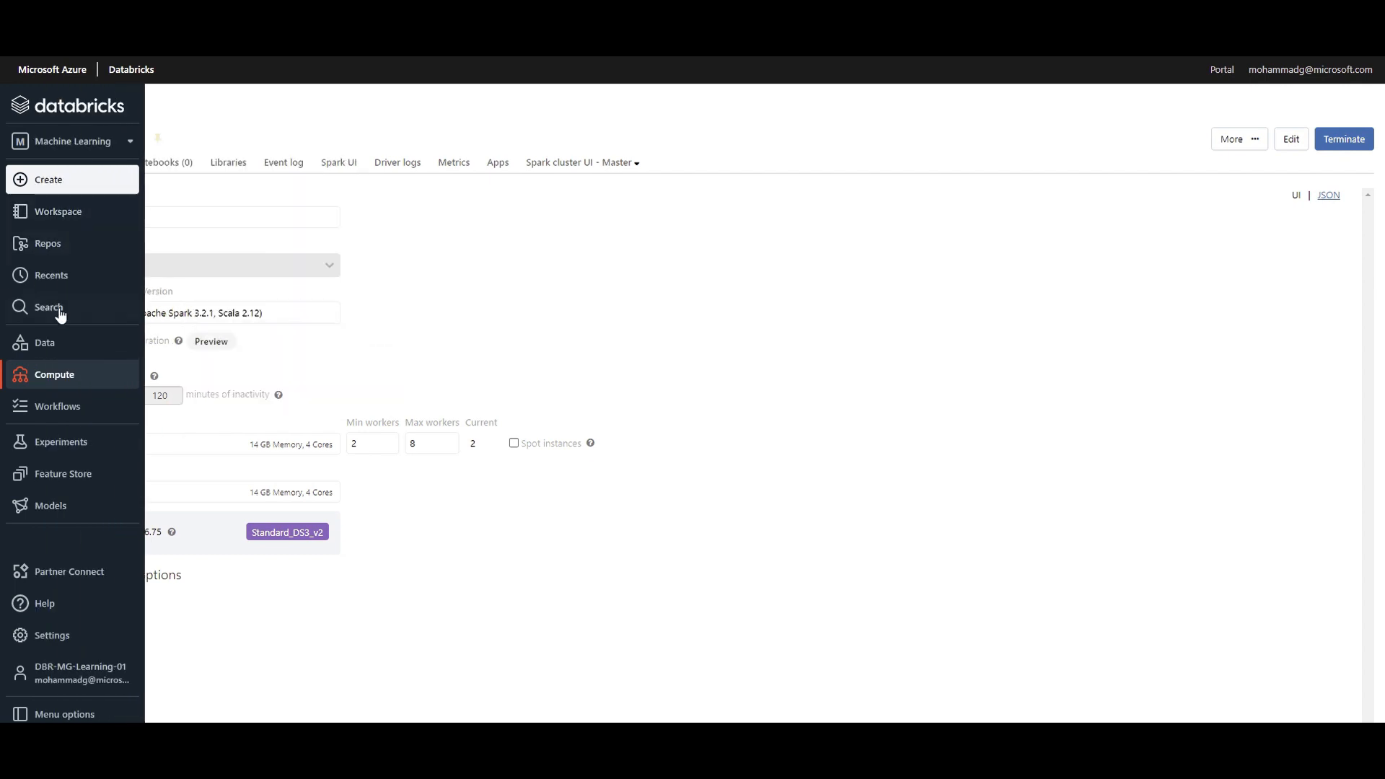
left_click(65, 381)
left_click(103, 182)
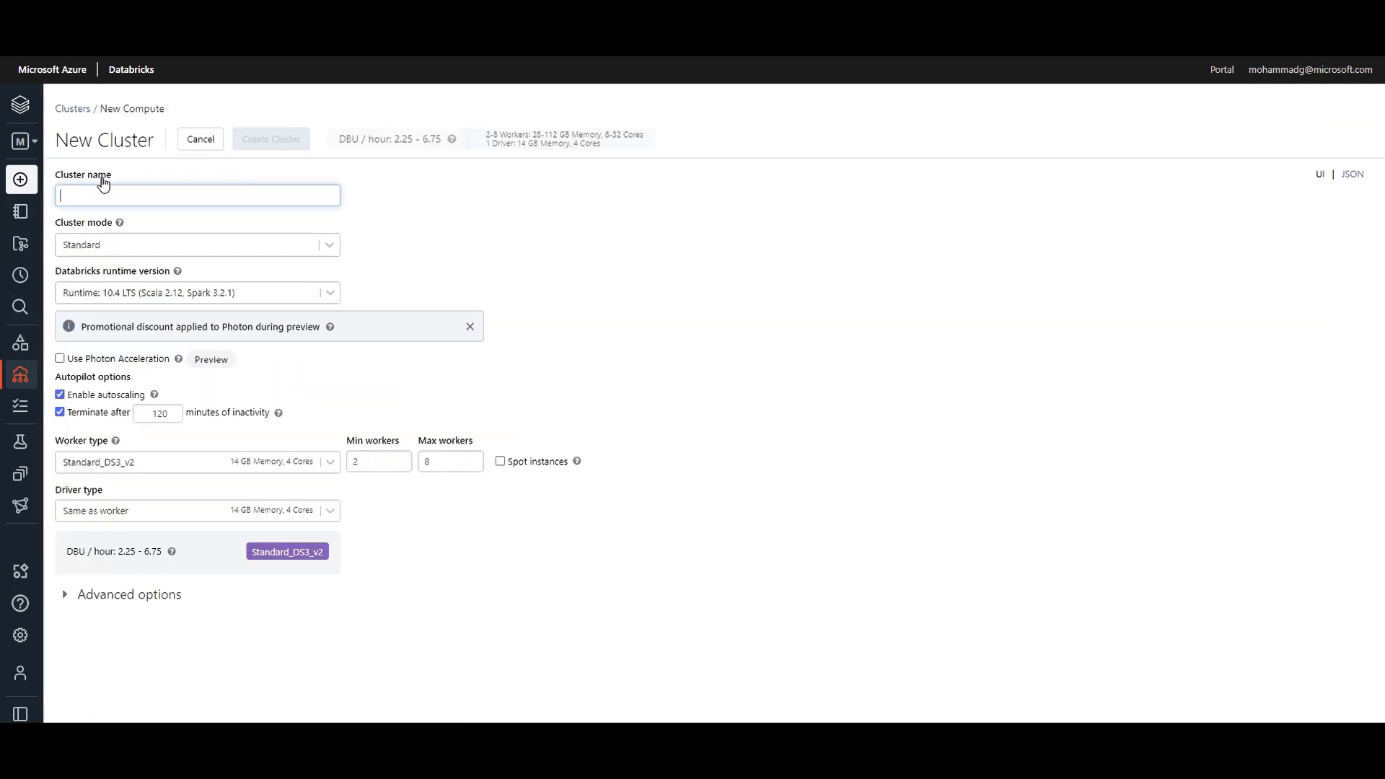
type("Au")
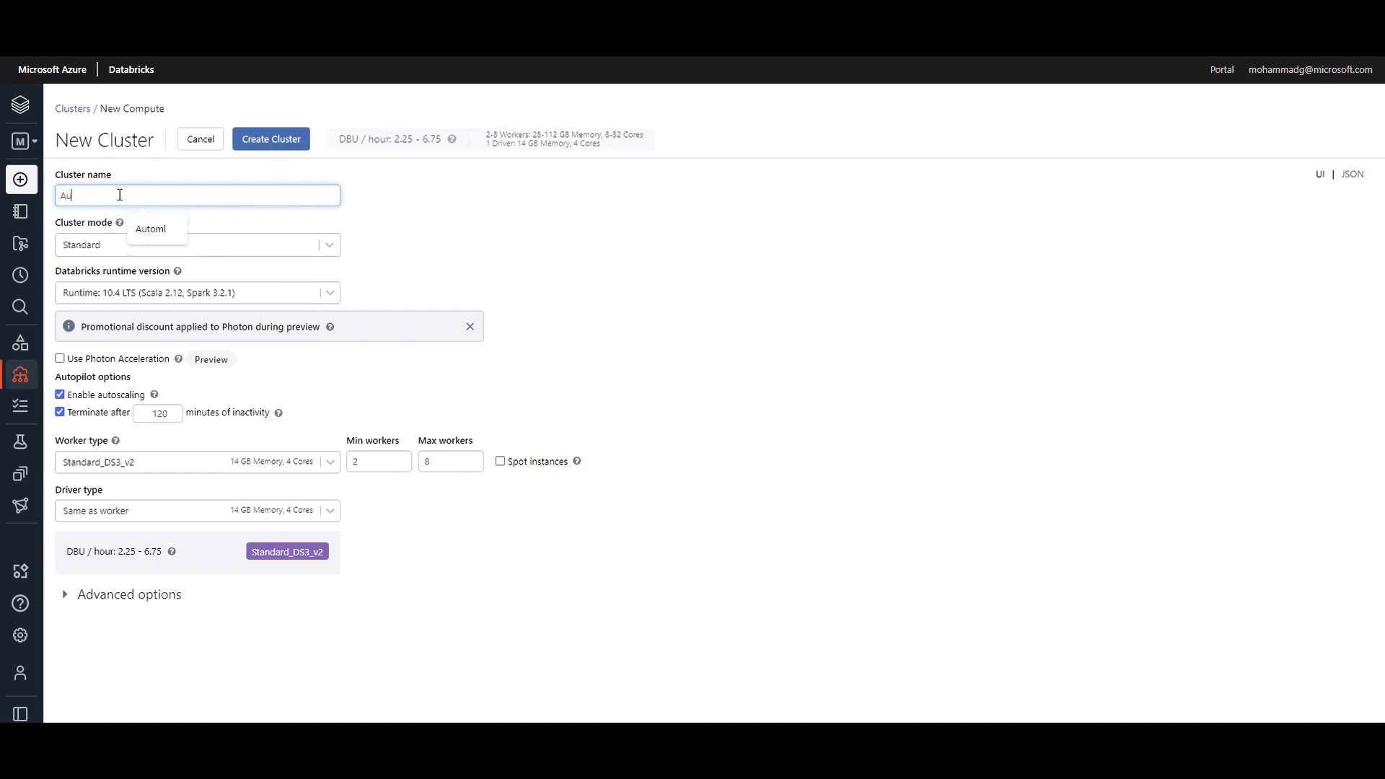
type("toML")
Examine the available ML runtime versions, the worker type, and the minimum and maximum workers for the new cluster.
left_click(325, 294)
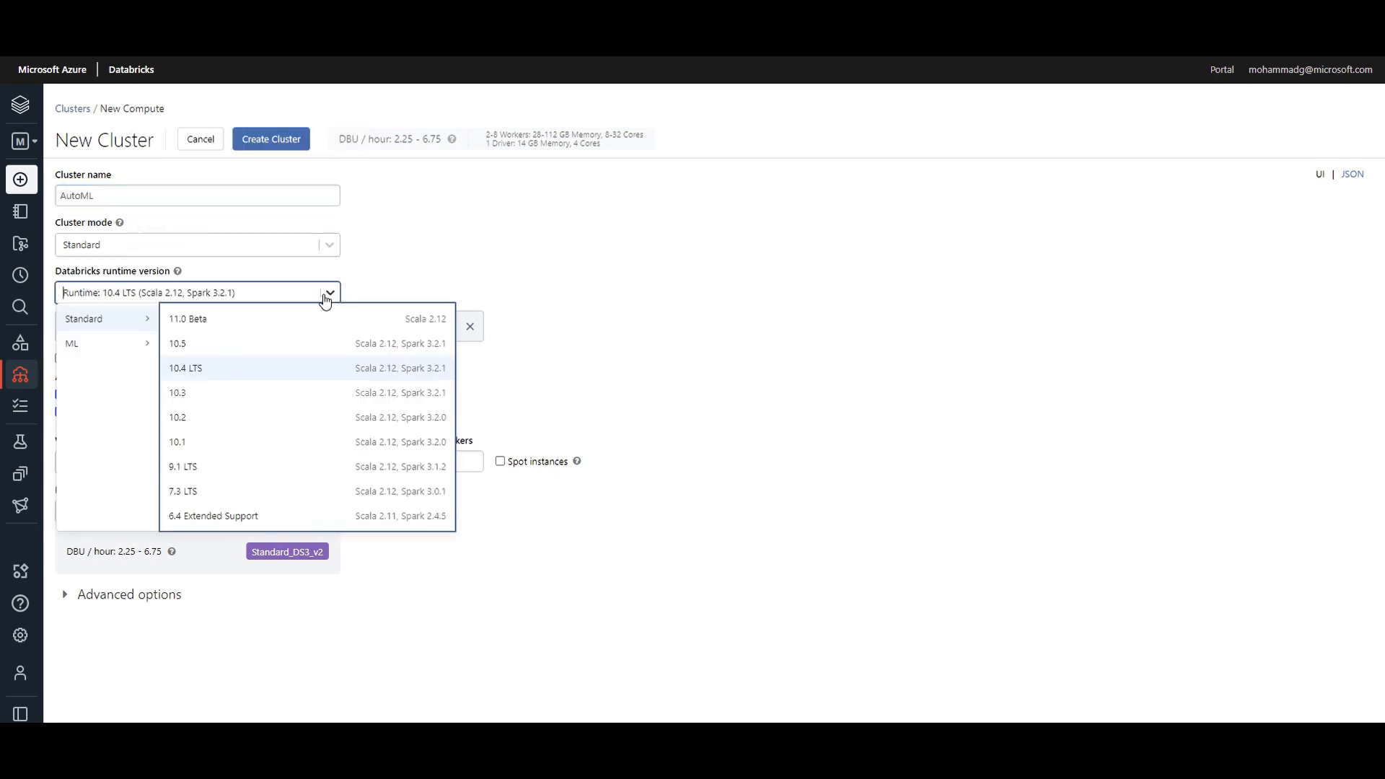
left_click(105, 351)
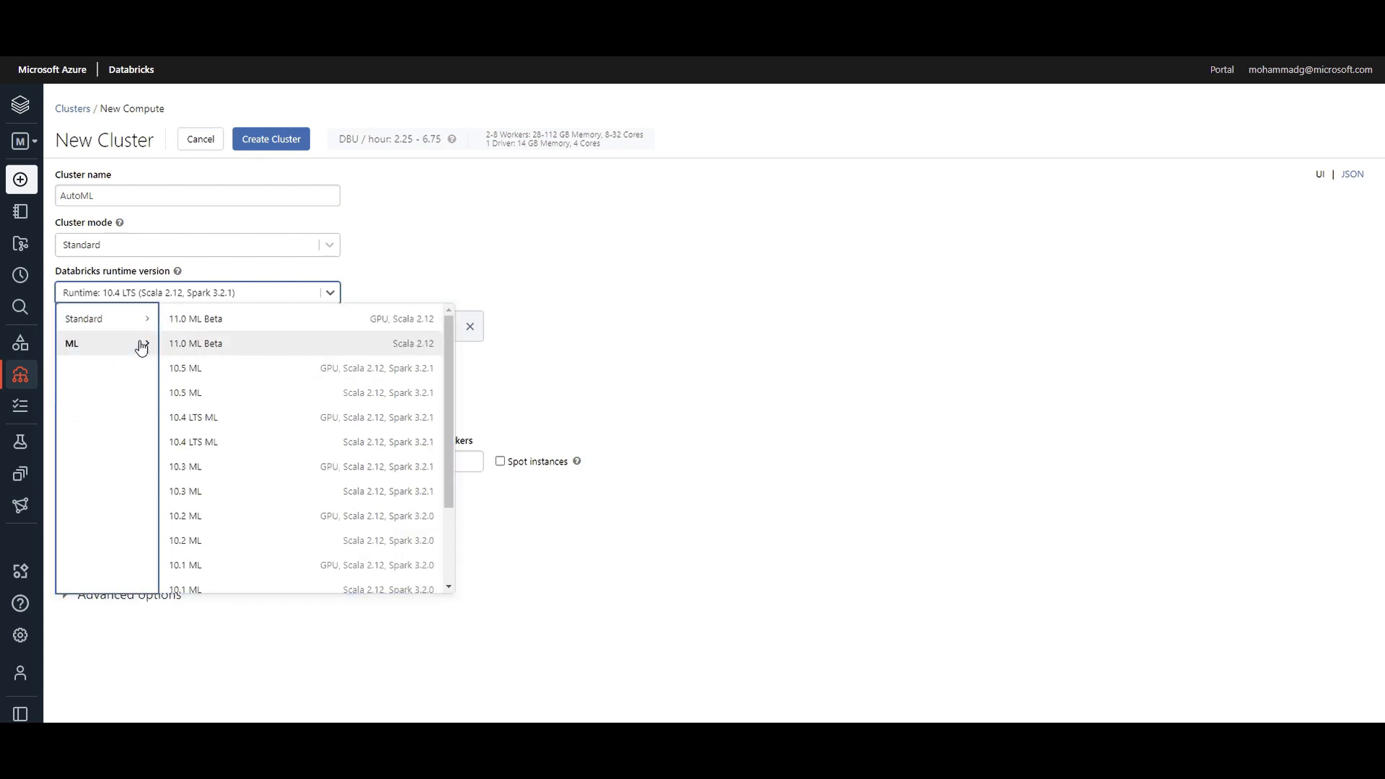
left_click(386, 247)
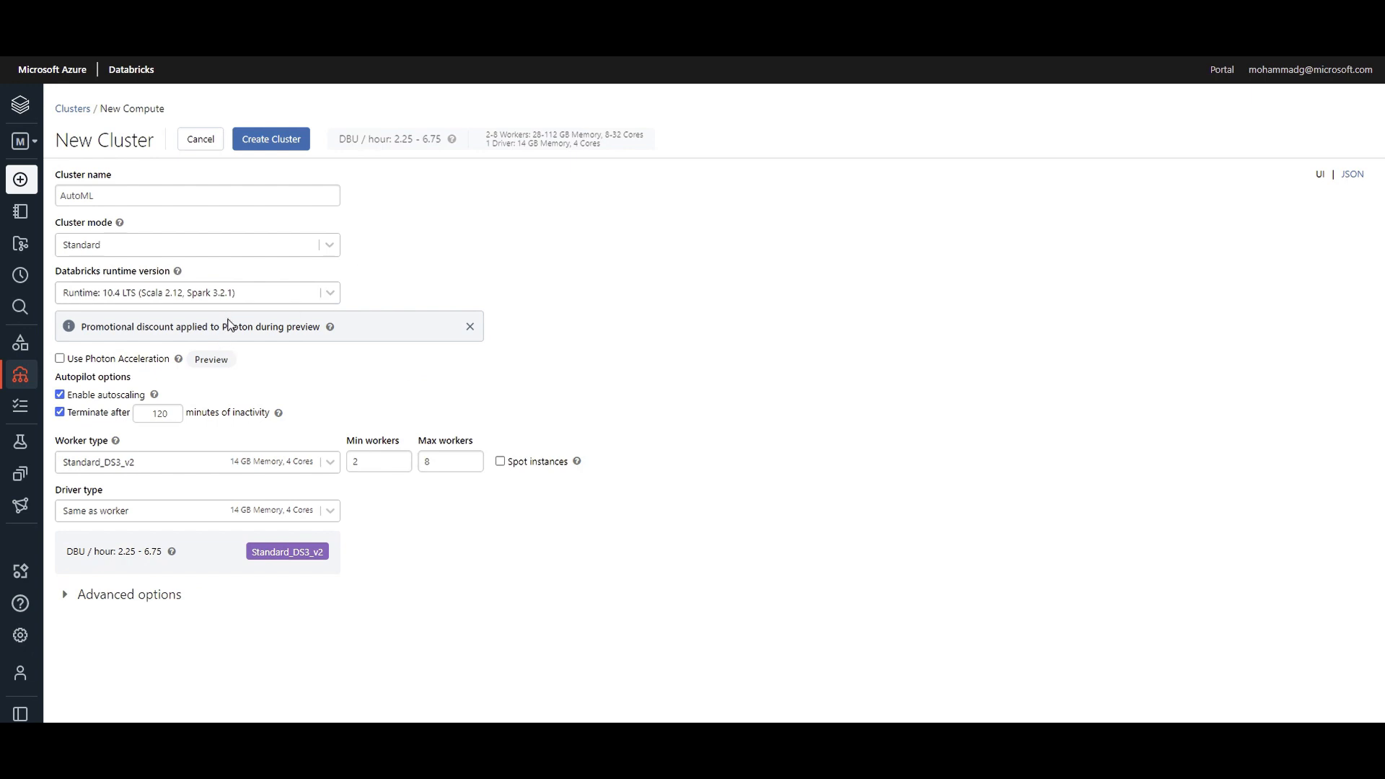
left_click(133, 465)
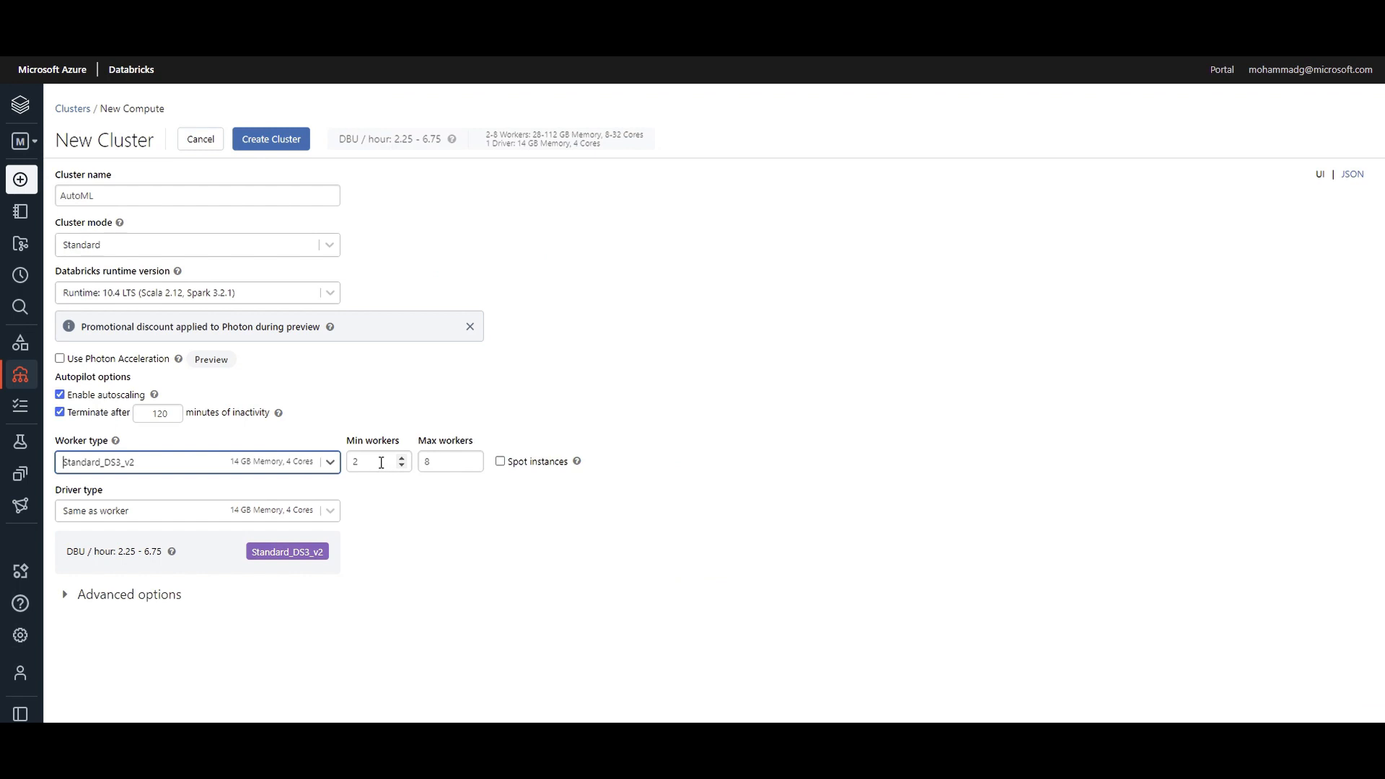
left_click(381, 462)
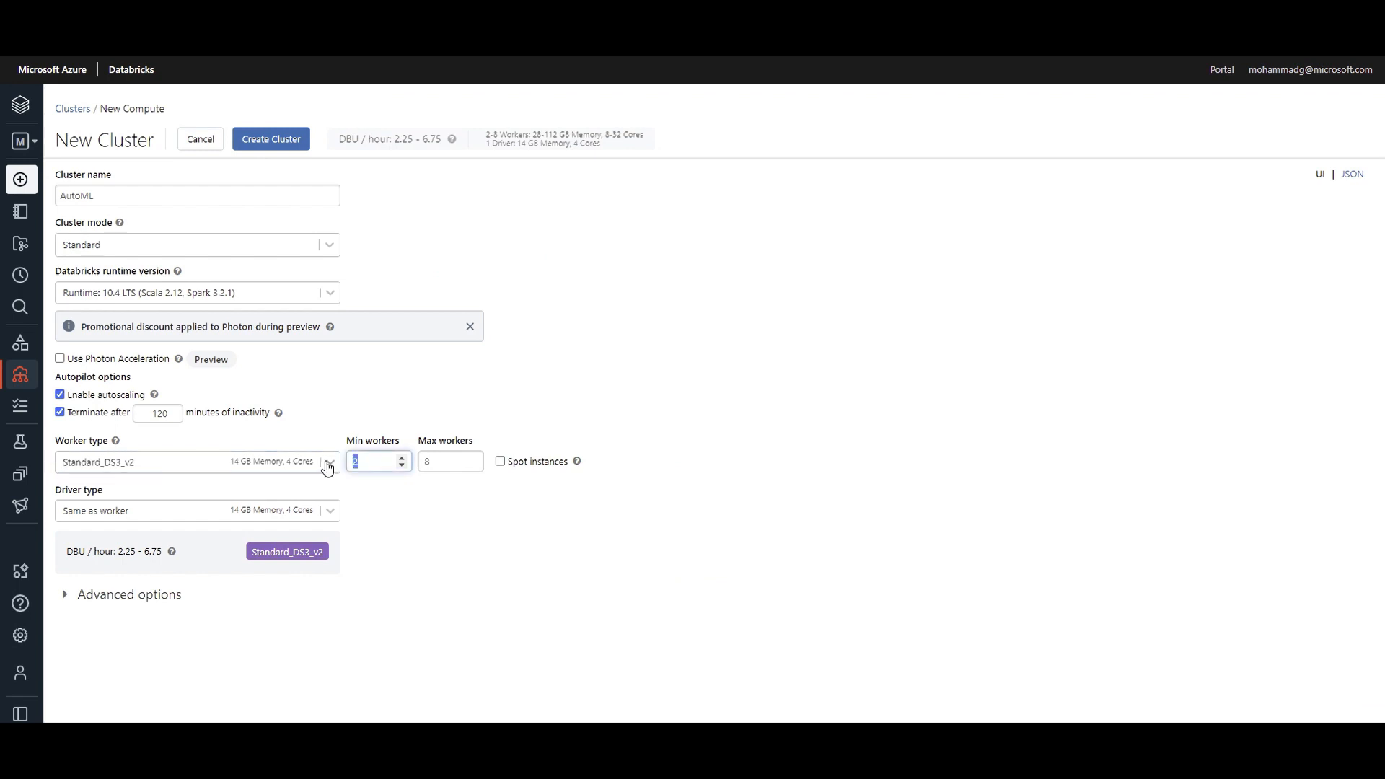
left_click(448, 462)
left_click_drag(449, 462, 412, 461)
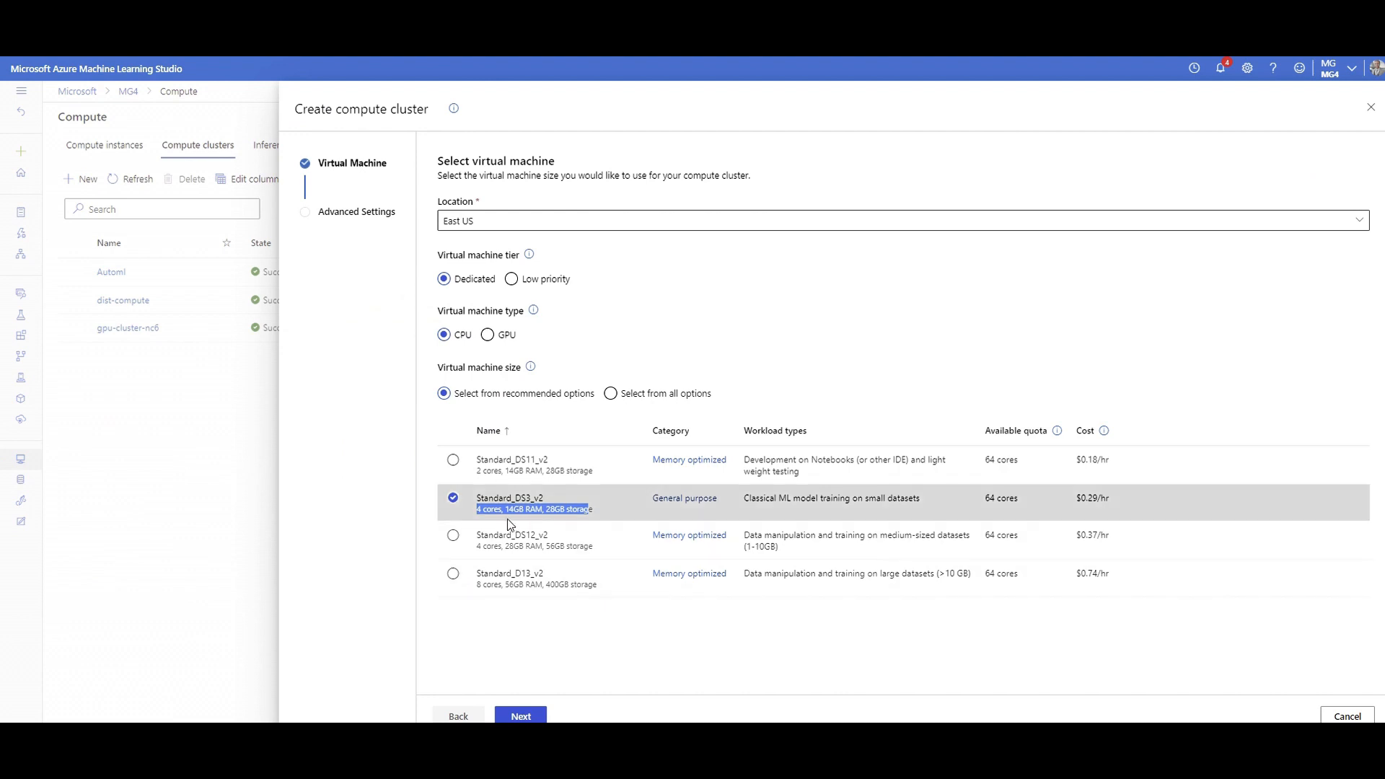
Switch to Azure Machine Learning Studio, set the new cluster's minimum nodes to 2 and maximum nodes to 8, and discard the cluster.
left_click(524, 715)
double_click(466, 342)
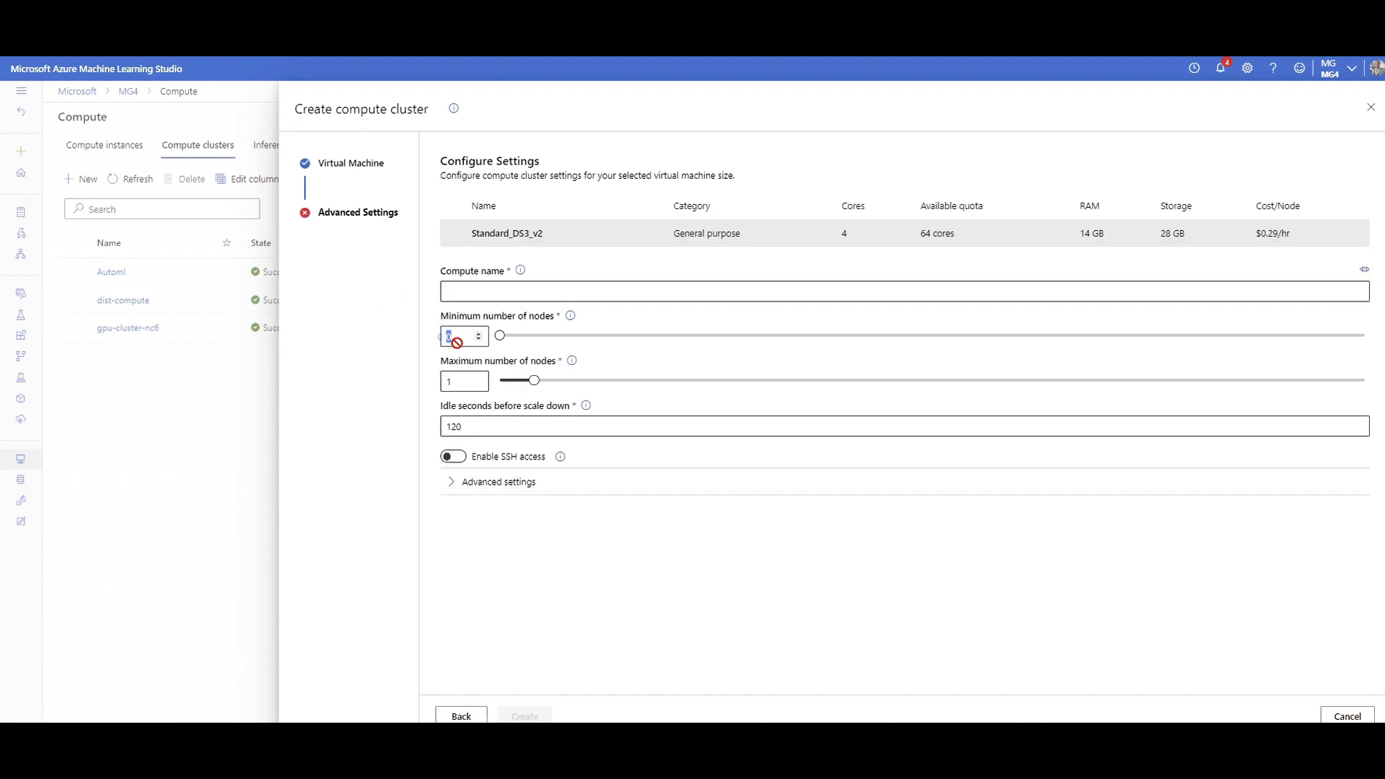
type("2")
double_click(449, 402)
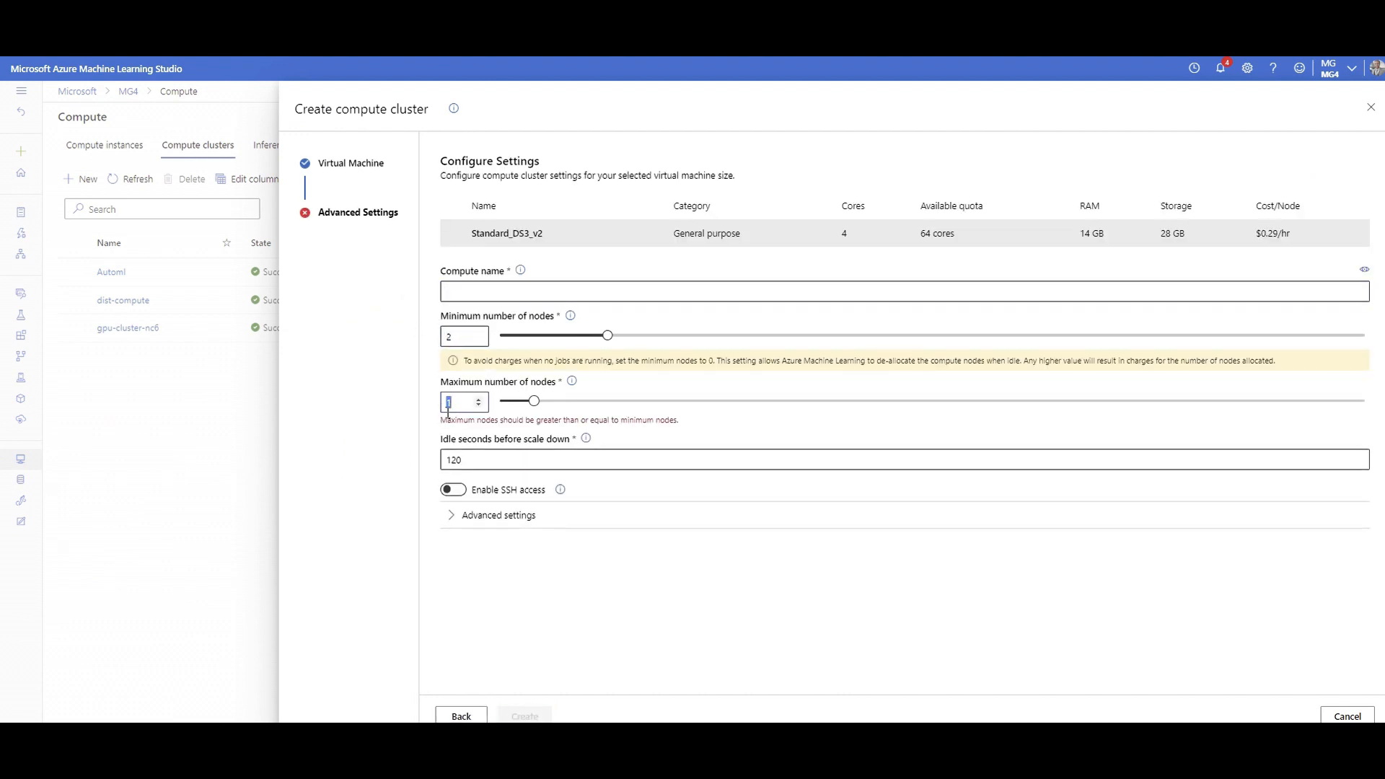
type("8")
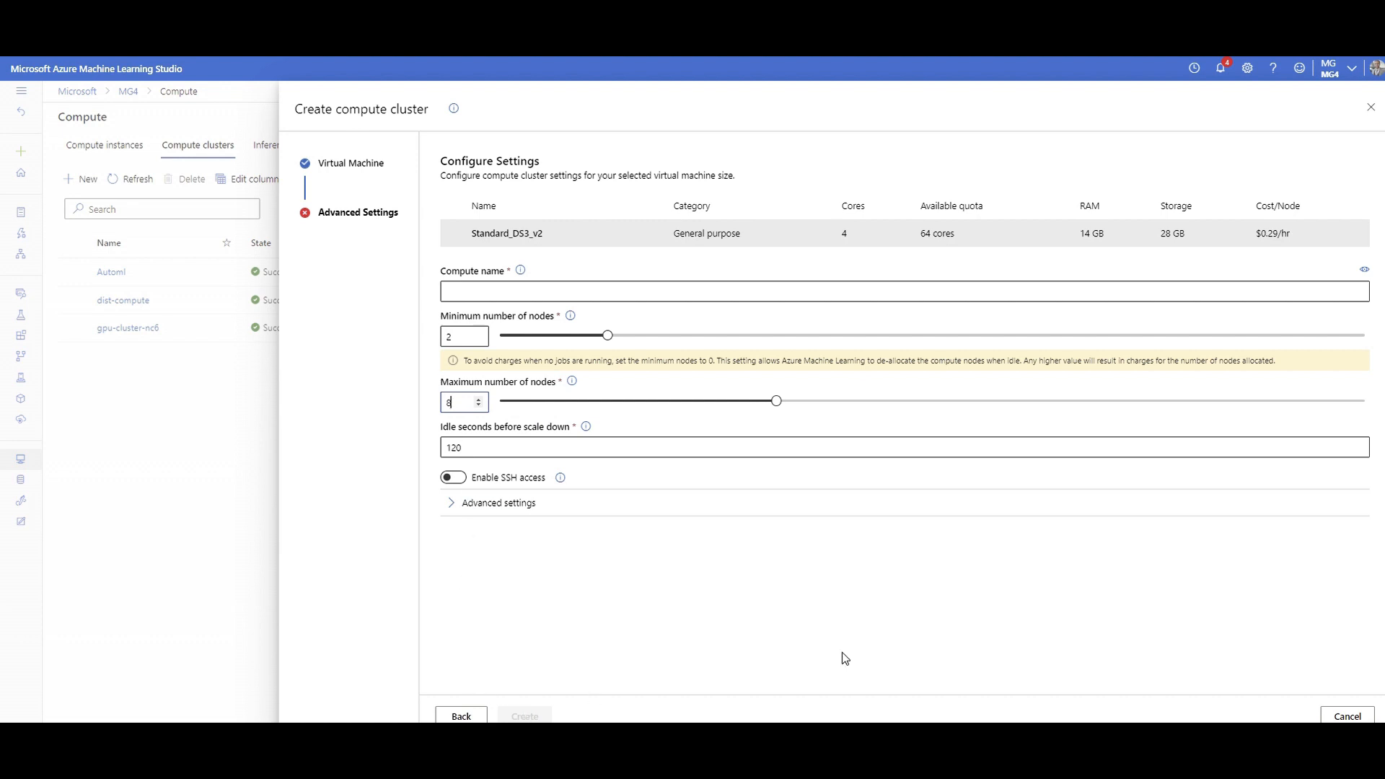
left_click(1347, 716)
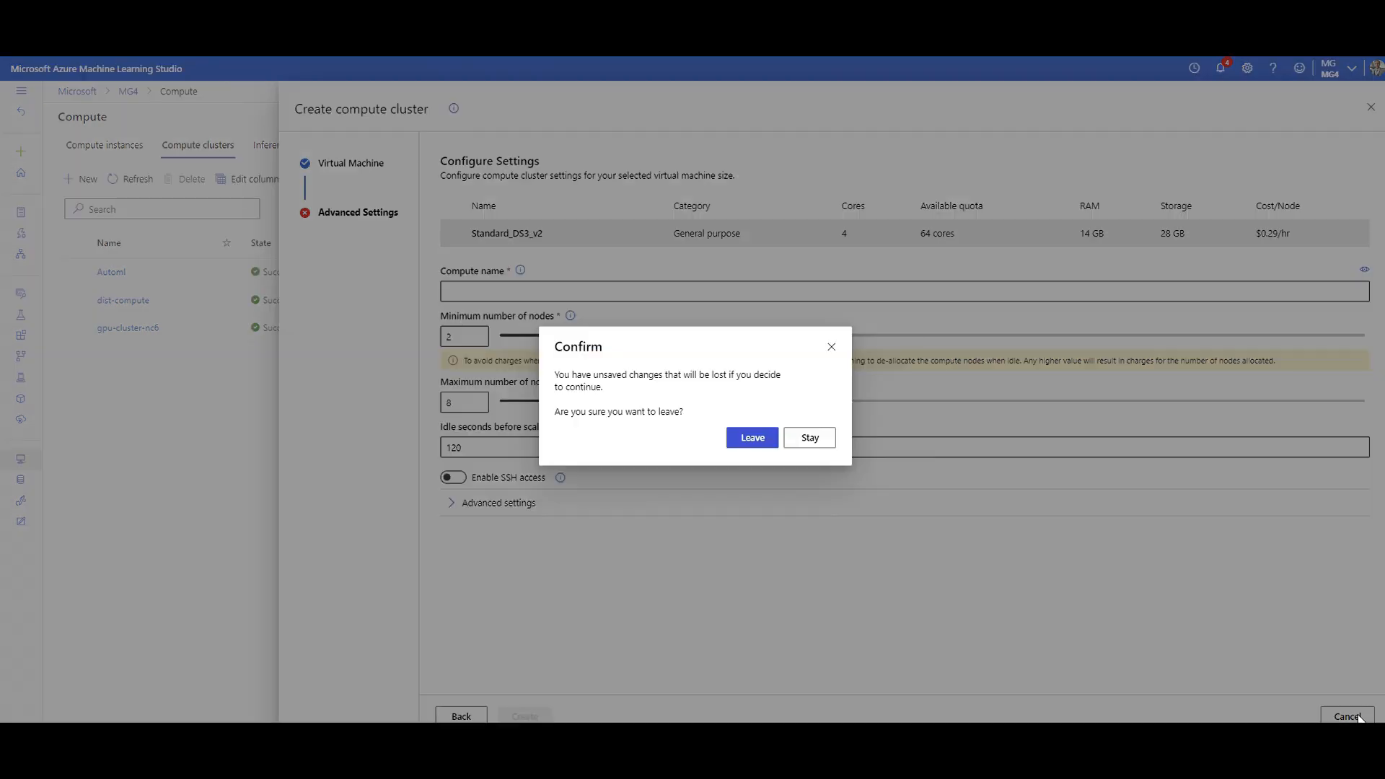
left_click(743, 440)
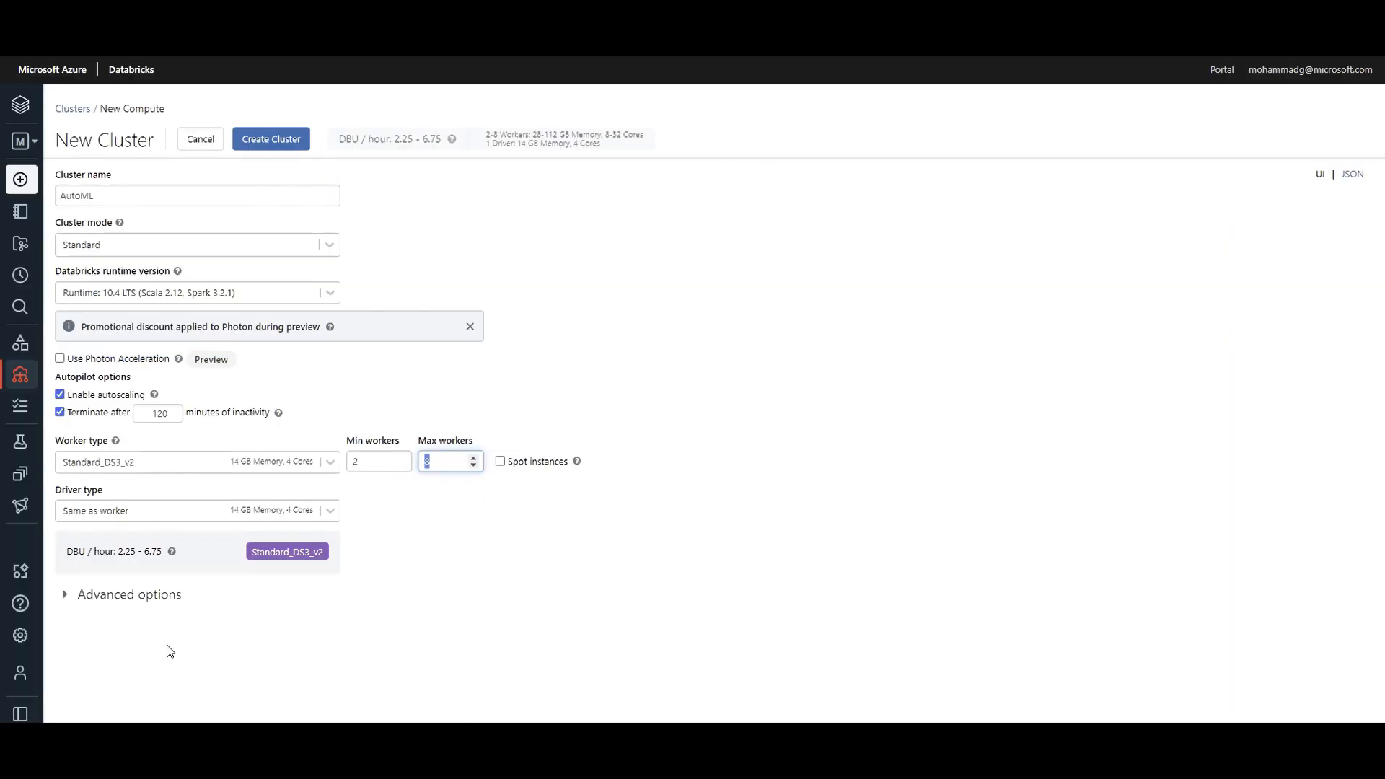
Switch to Databricks, cancel the new cluster, and review the existing Automl cluster's runtime version and worker limits.
left_click(200, 140)
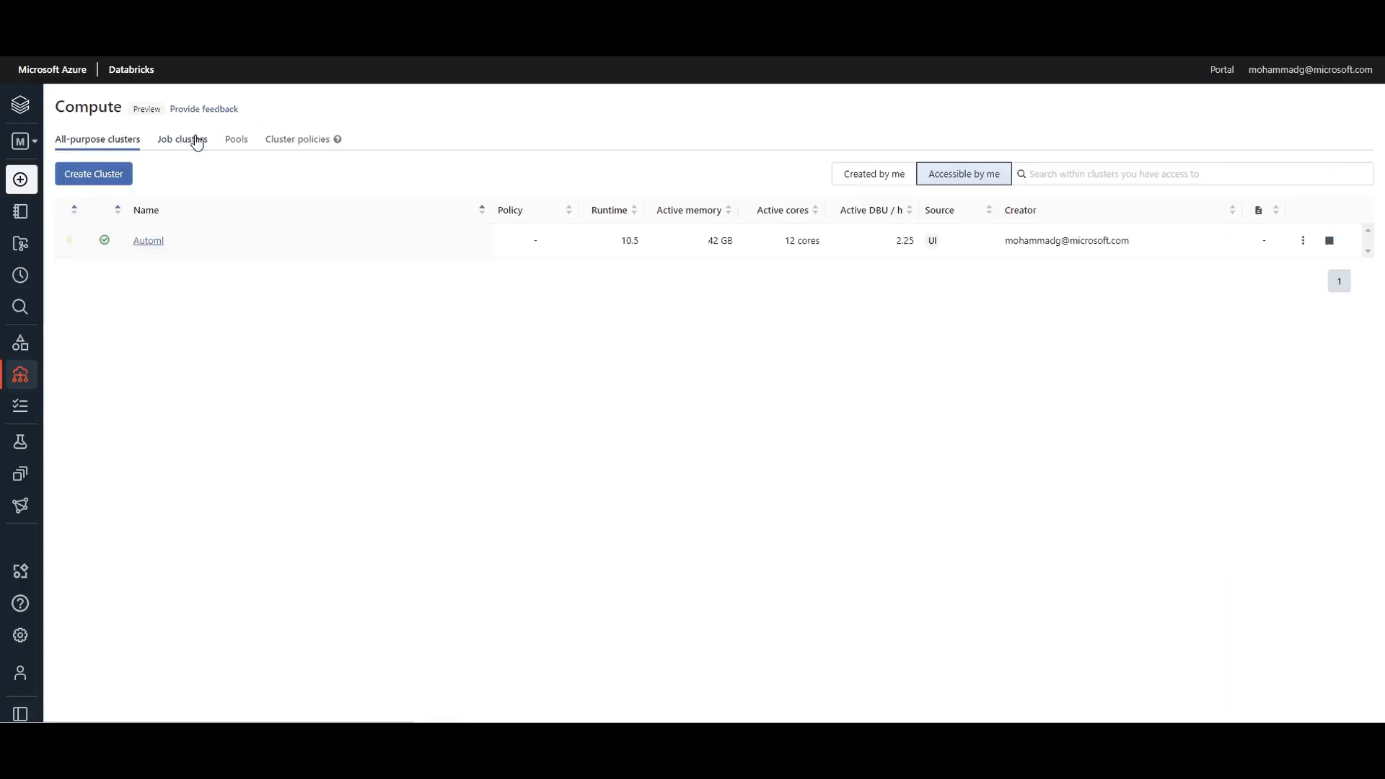
left_click(159, 242)
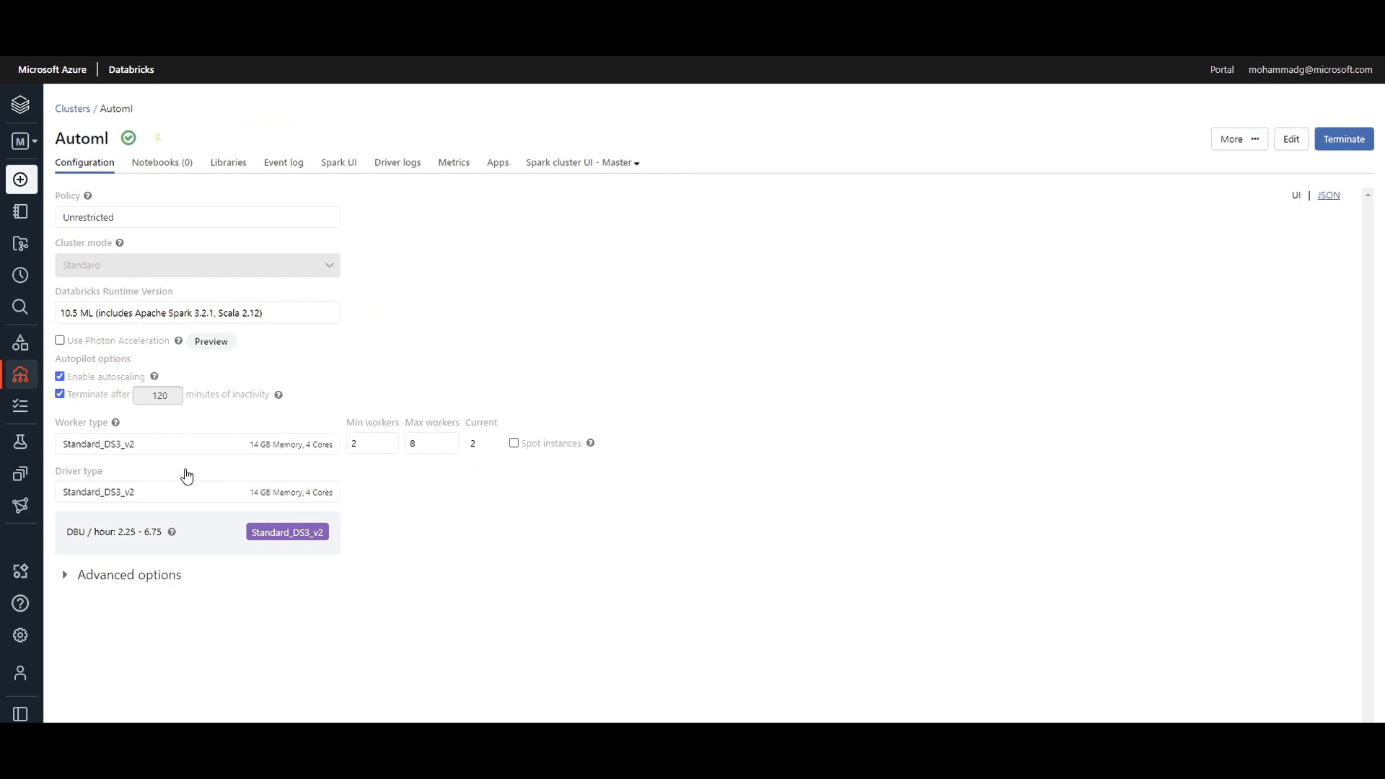
double_click(92, 313)
double_click(354, 450)
double_click(413, 450)
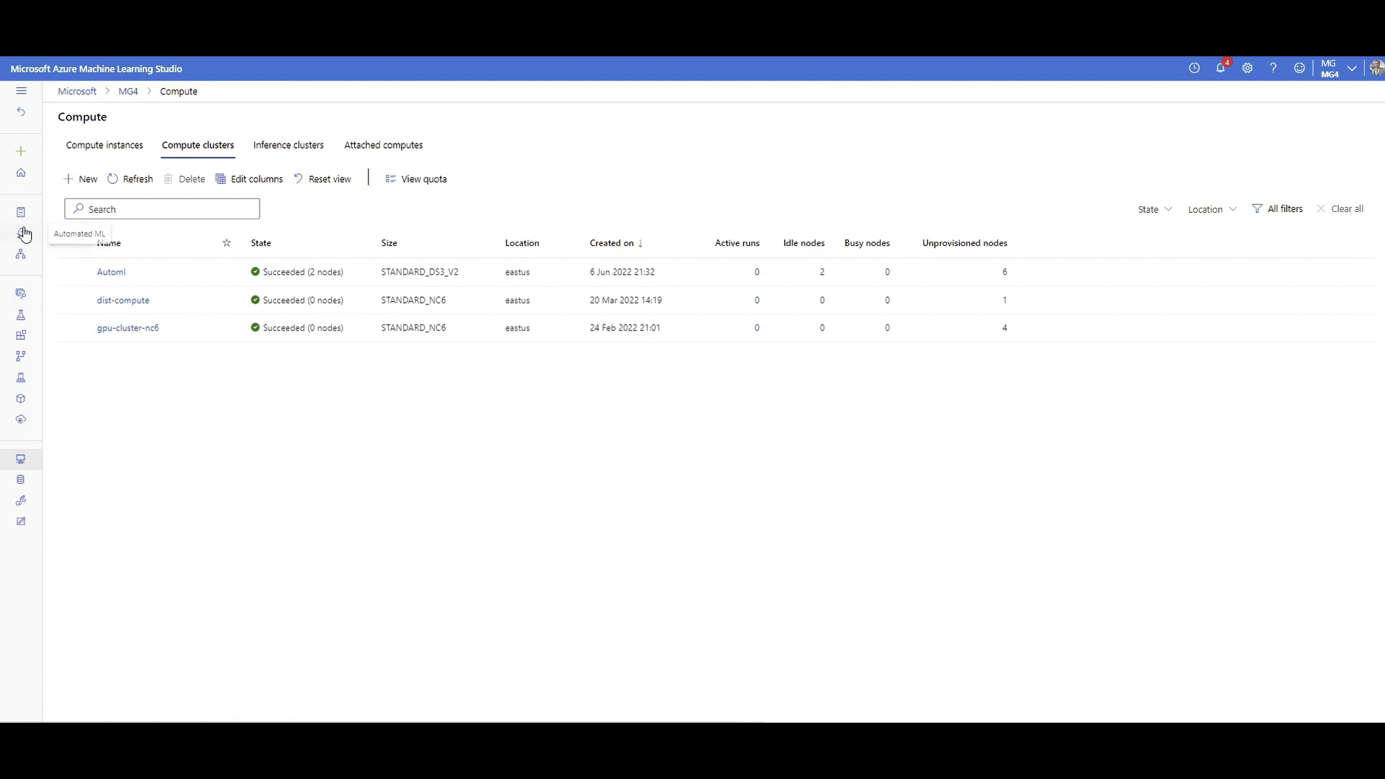
Switch to Azure Machine Learning Studio and start a tabular dataset from local files named training01, leaving its description empty.
left_click(19, 297)
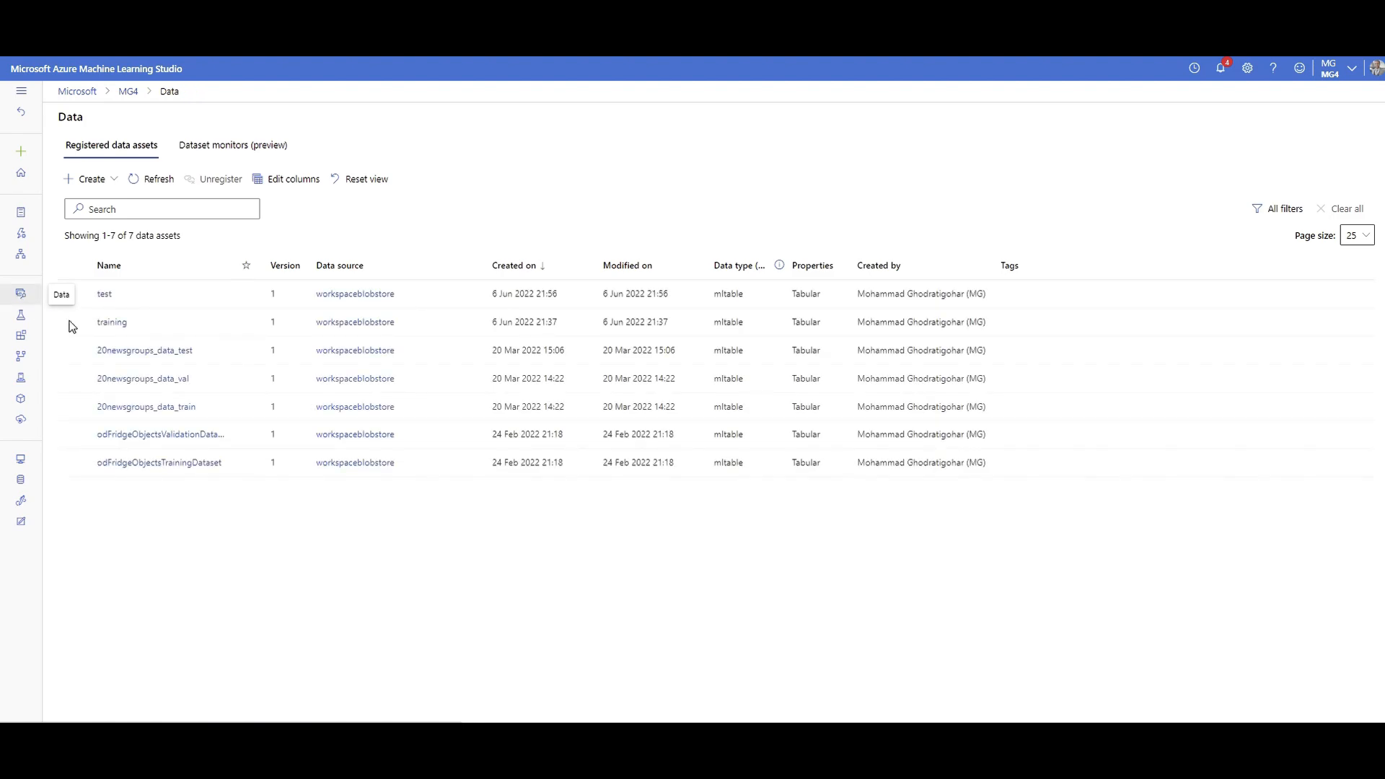
left_click(134, 332)
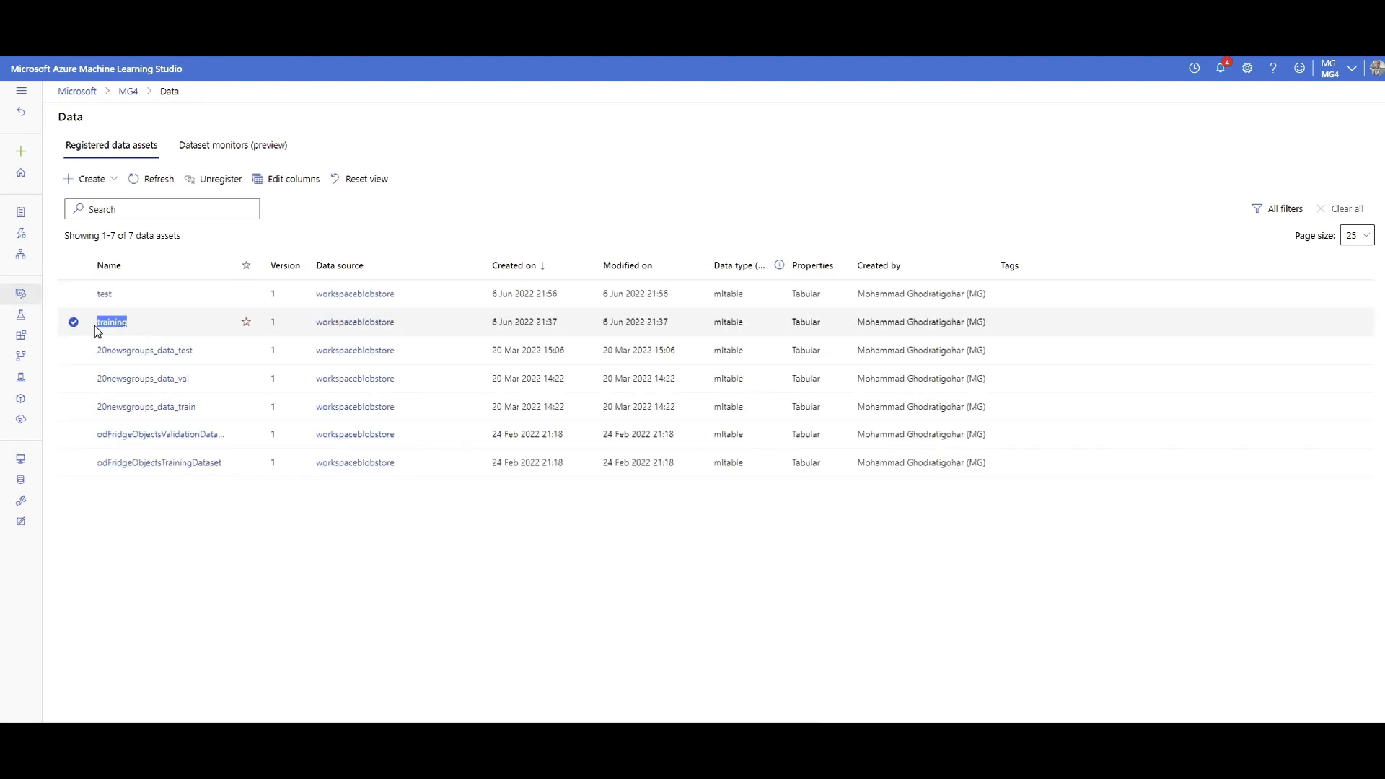
left_click(104, 181)
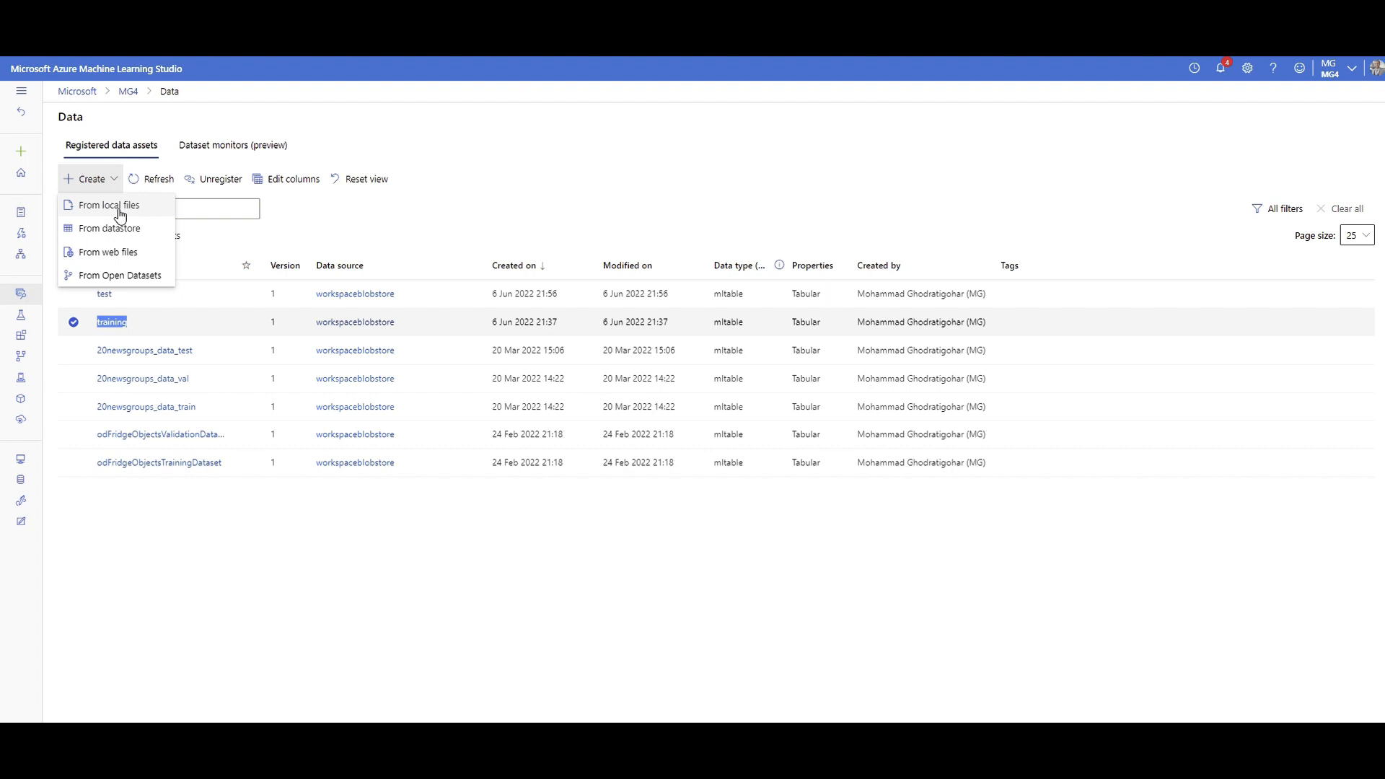
left_click(119, 209)
left_click(546, 203)
type("training01")
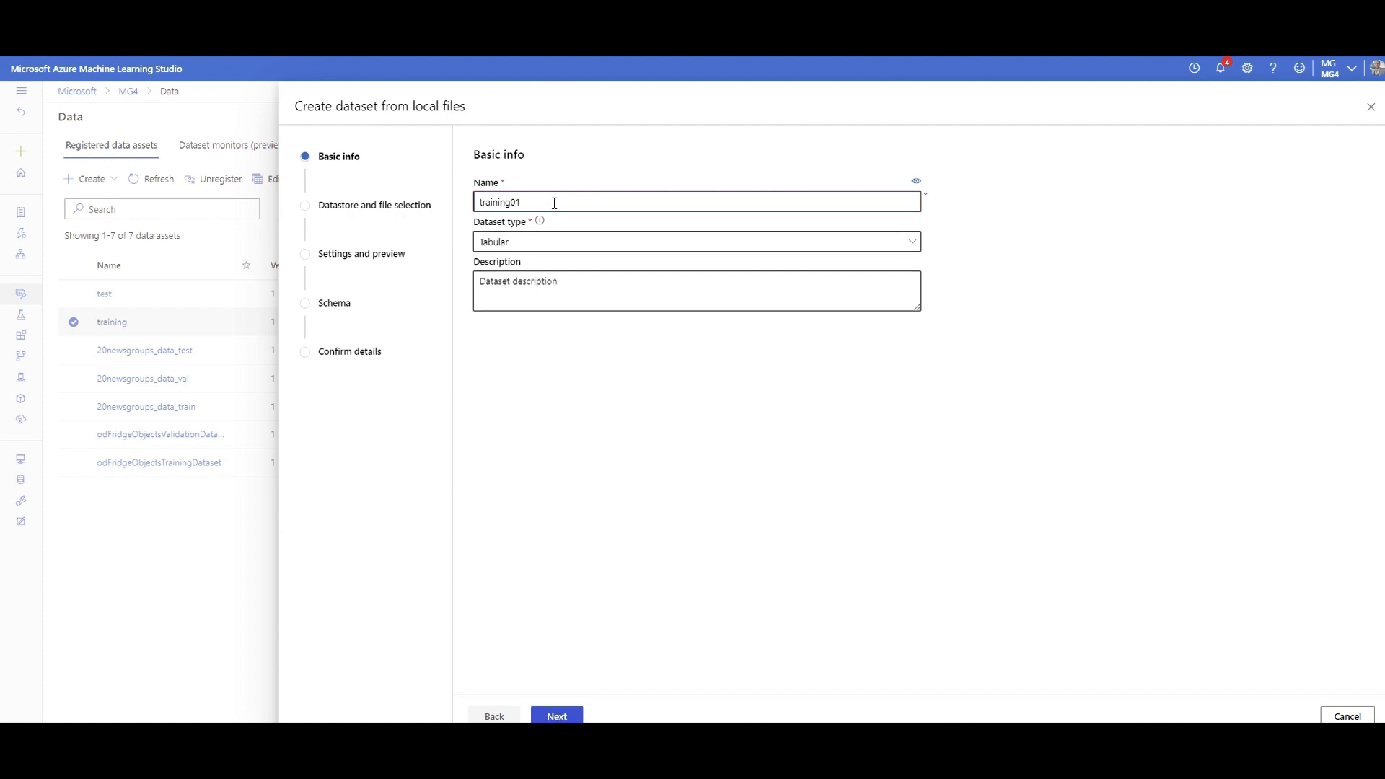
left_click(534, 296)
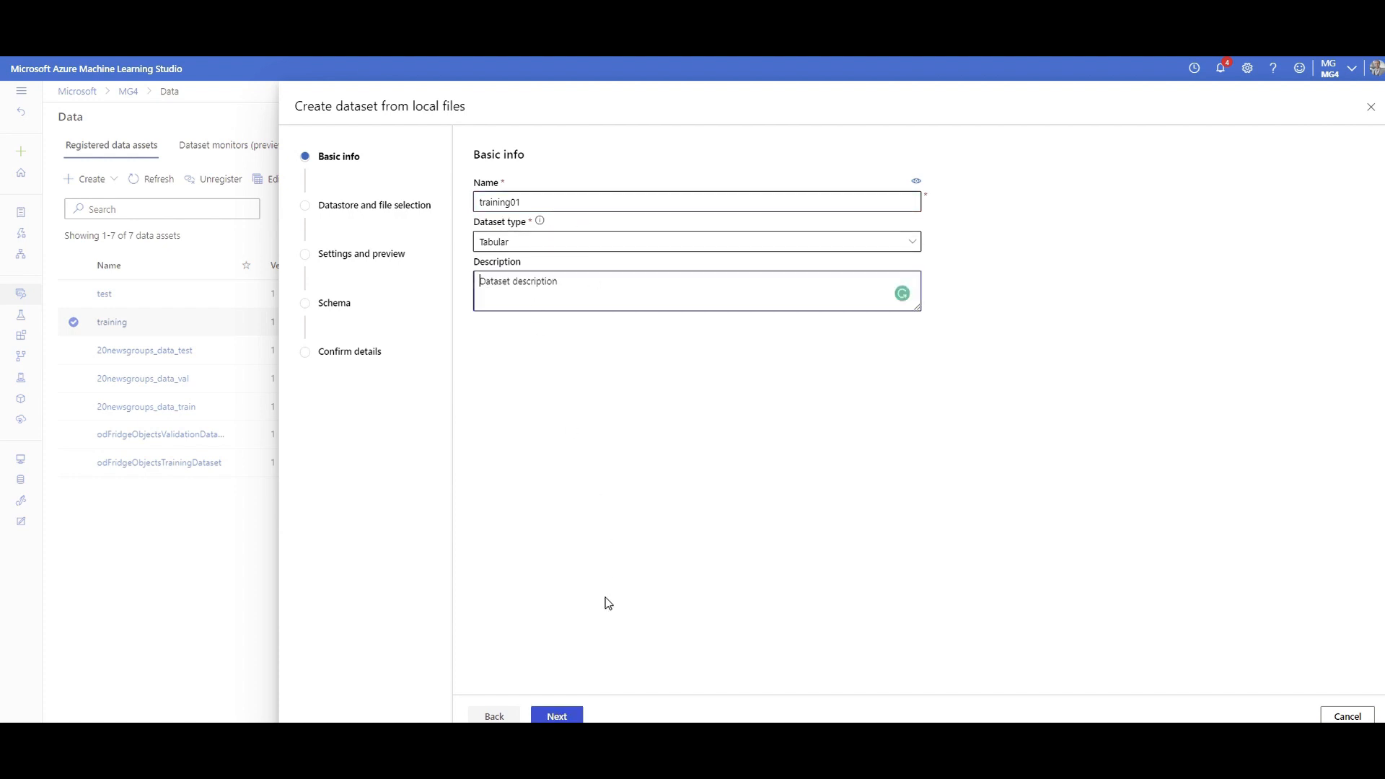
left_click(569, 714)
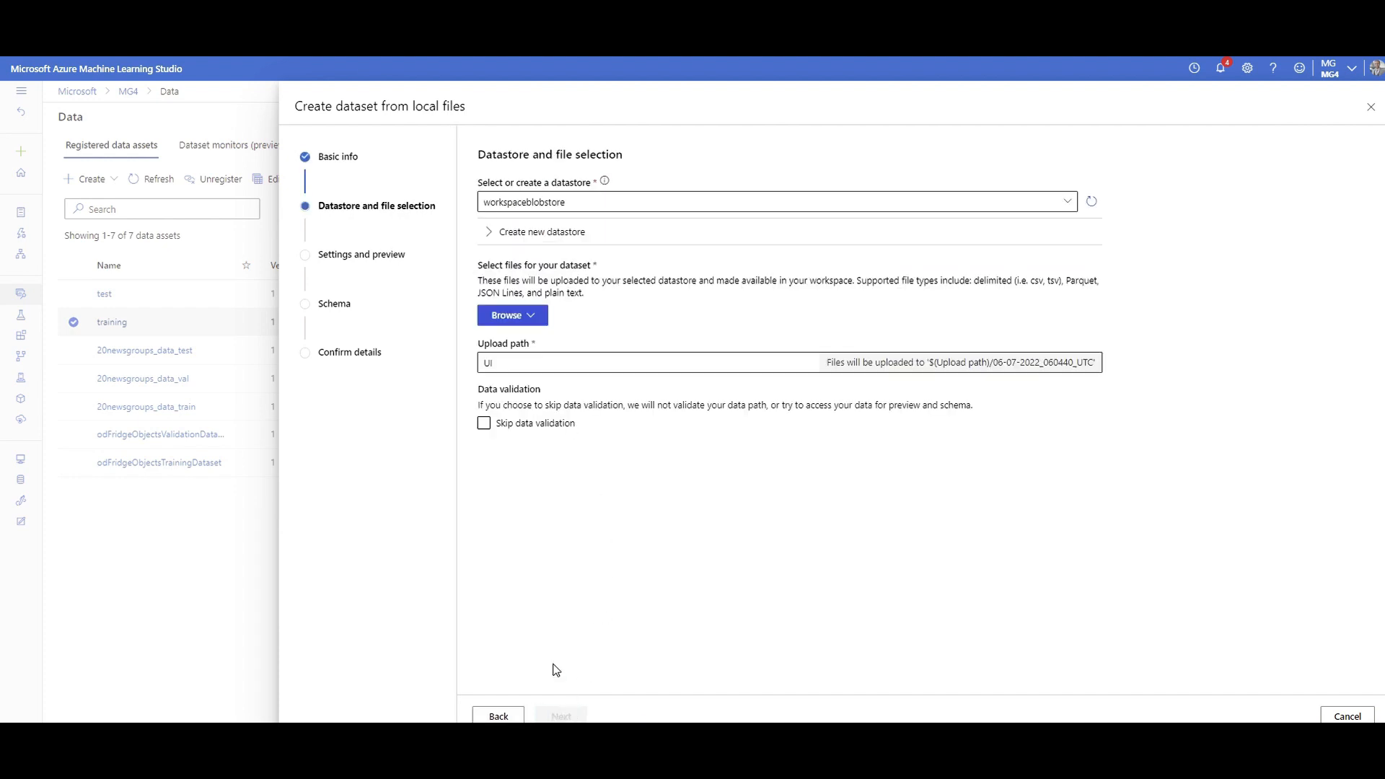
Upload train.csv to the workspaceblobstore datastore and accept the detected file settings to reach the dataset schema.
left_click(536, 316)
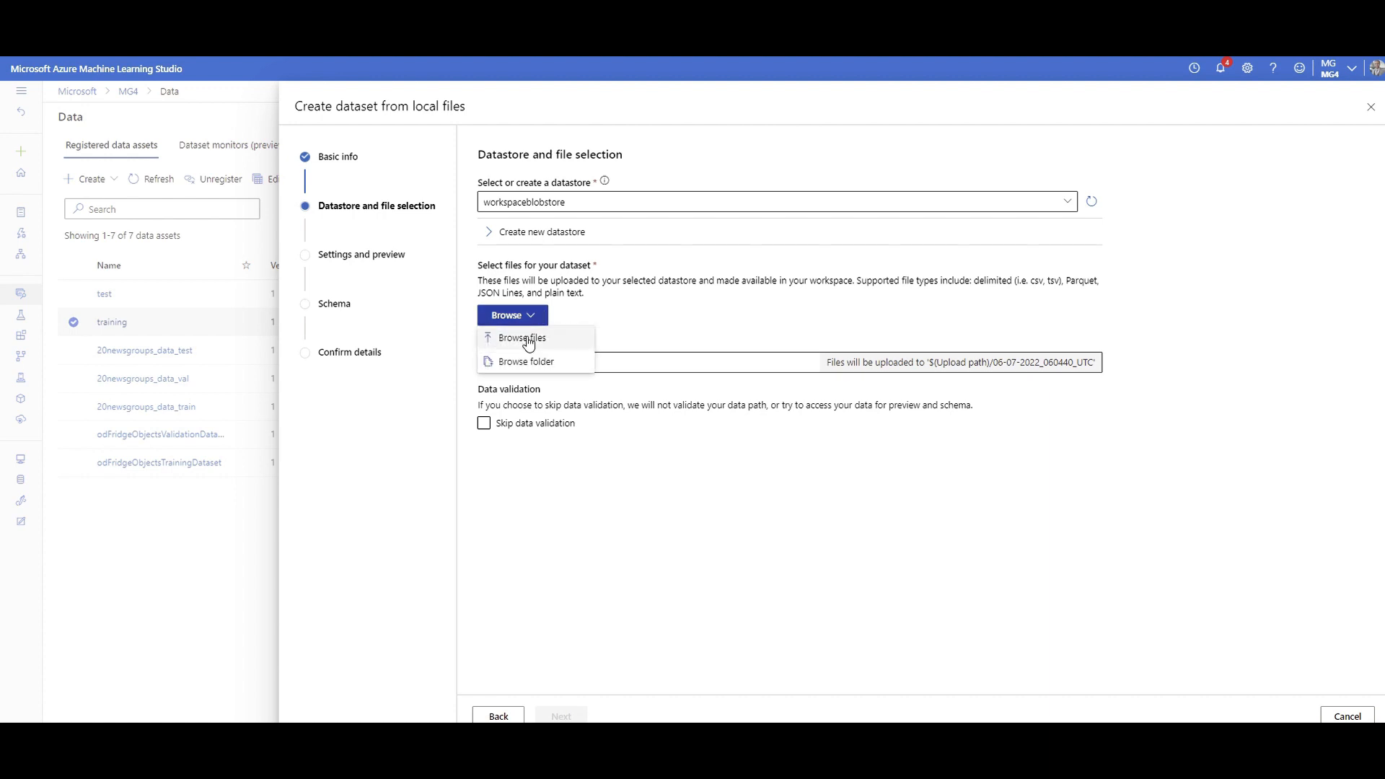
left_click(530, 336)
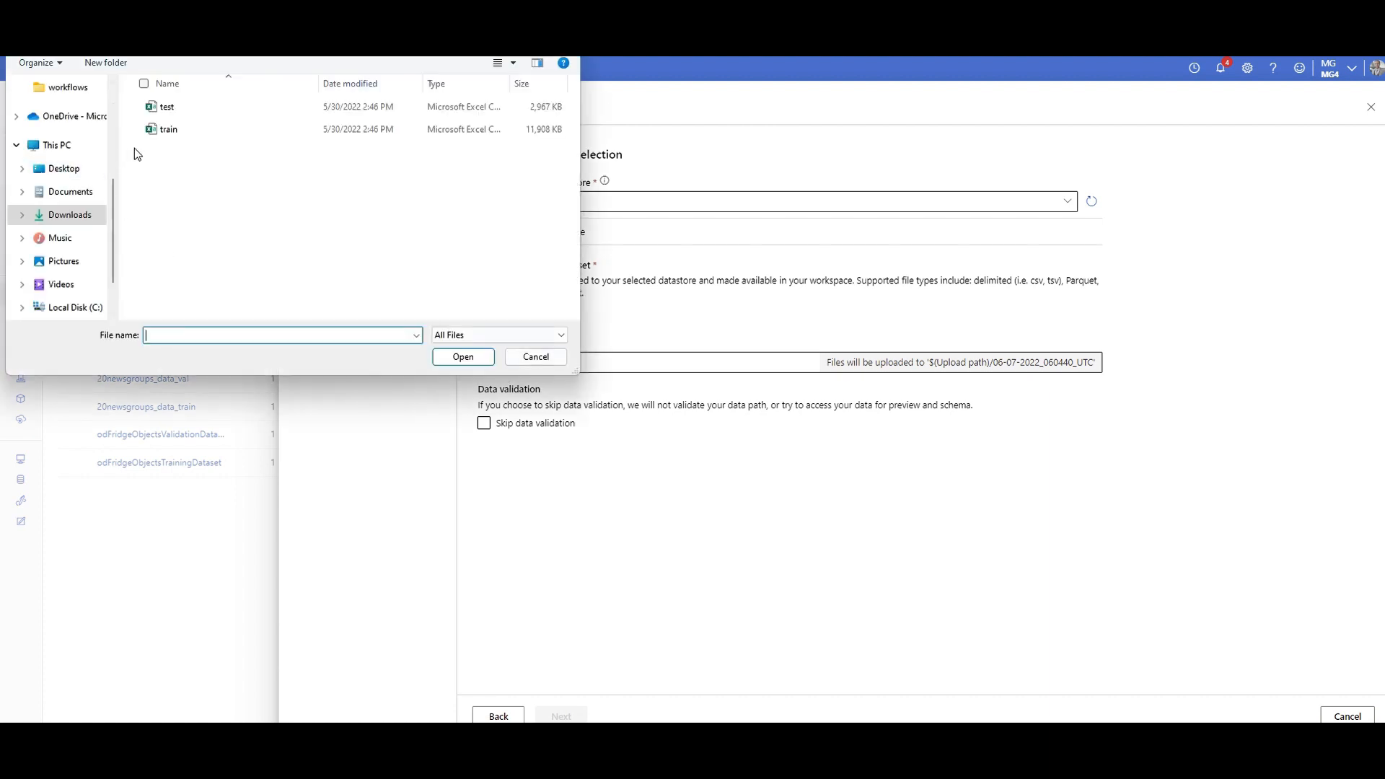
double_click(184, 133)
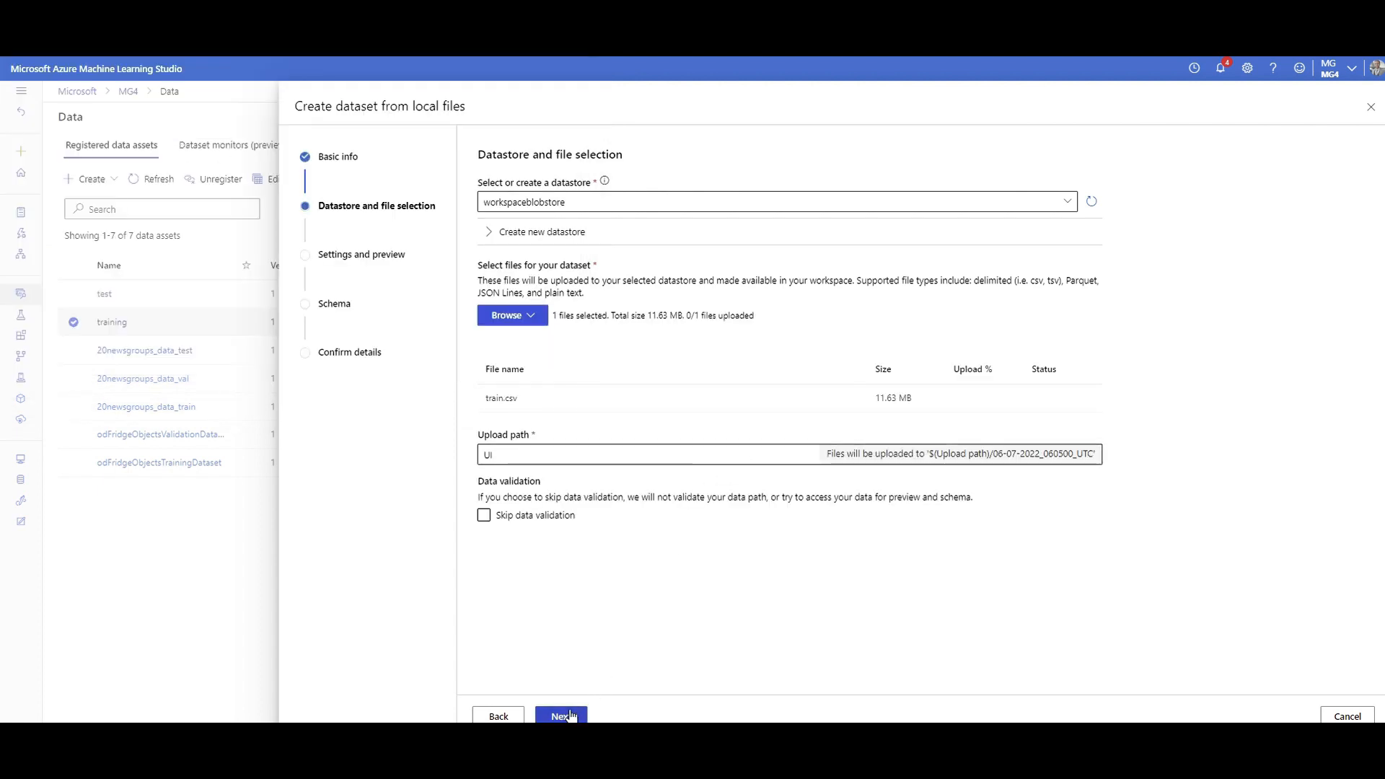
left_click(562, 715)
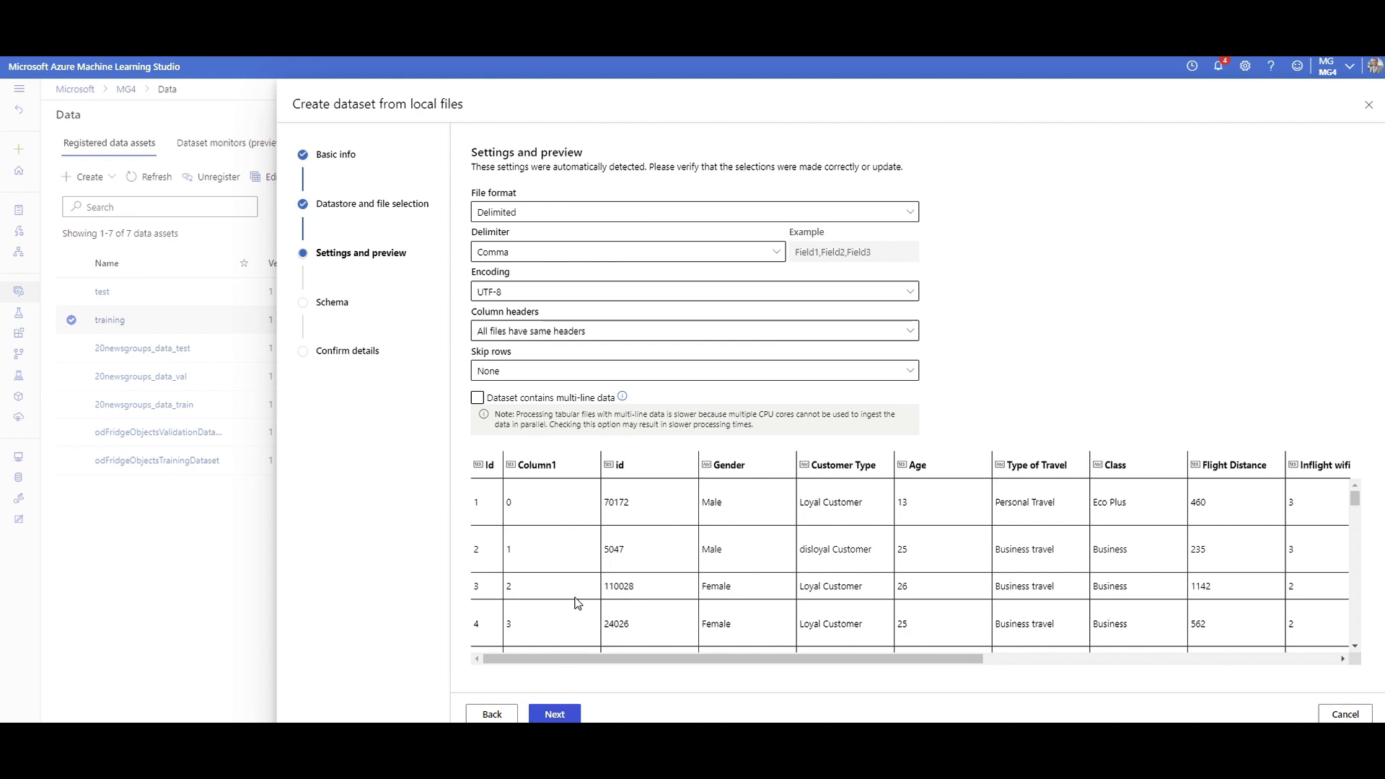
left_click(562, 717)
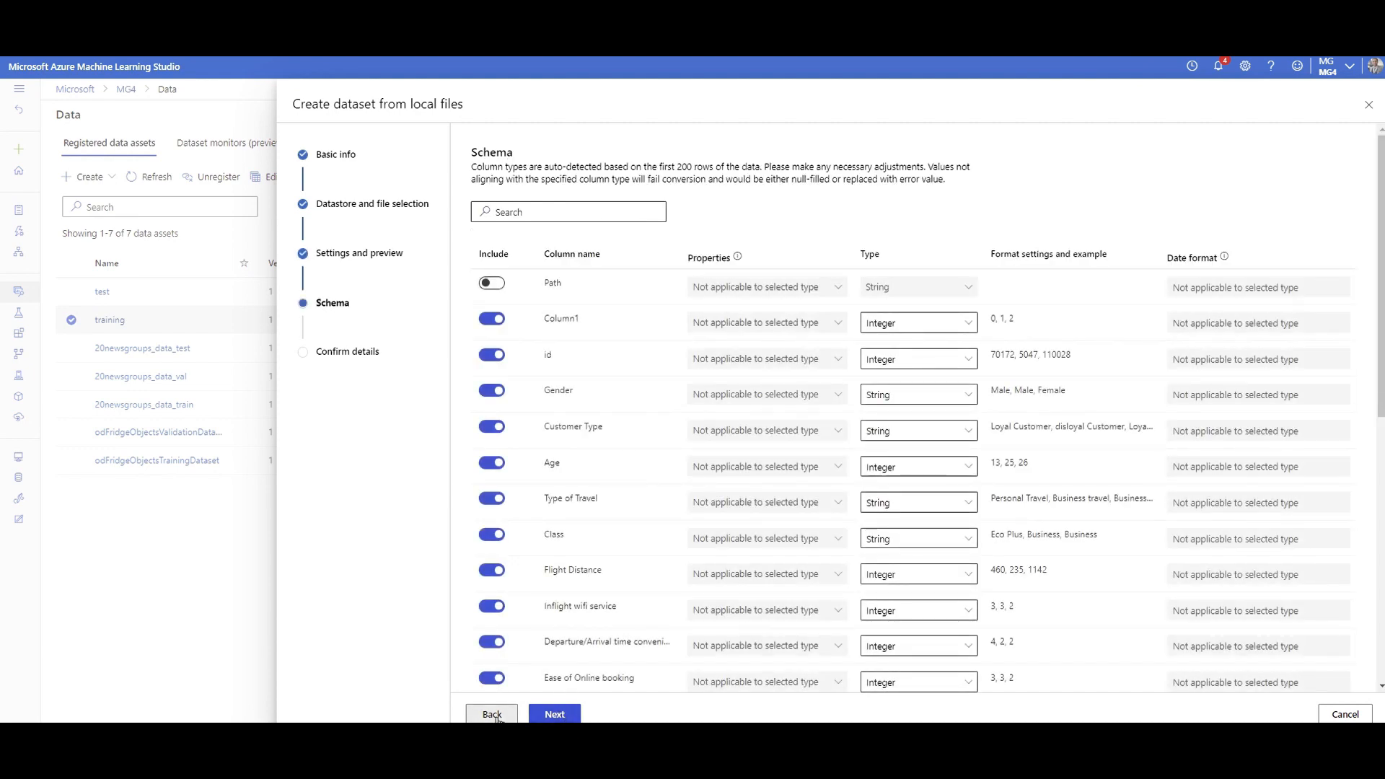
Return to the dataset's file settings and review the data preview columns and the available options for skipping rows.
left_click(492, 714)
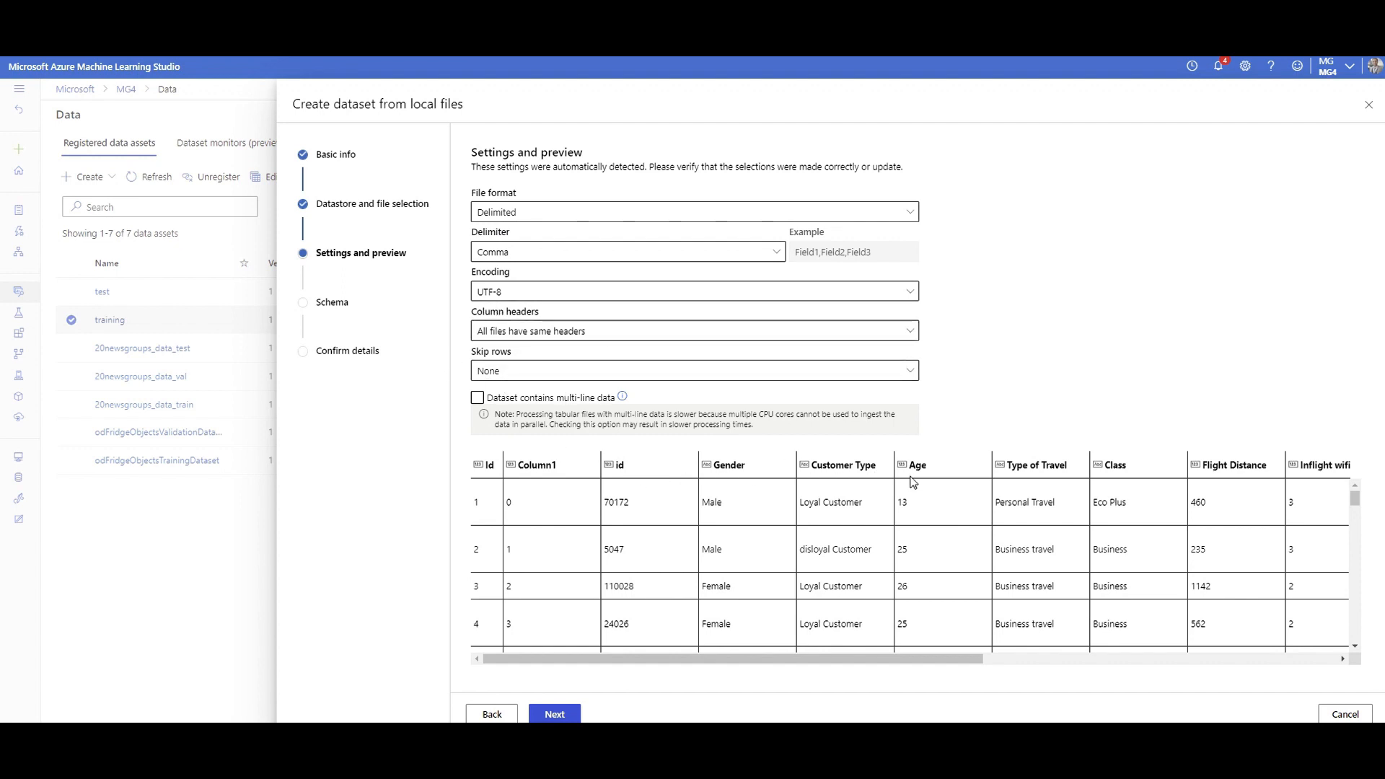
mouse_move(887, 659)
left_mouse_down()
mouse_move(1258, 650)
mouse_move(1184, 628)
mouse_move(910, 649)
left_mouse_up()
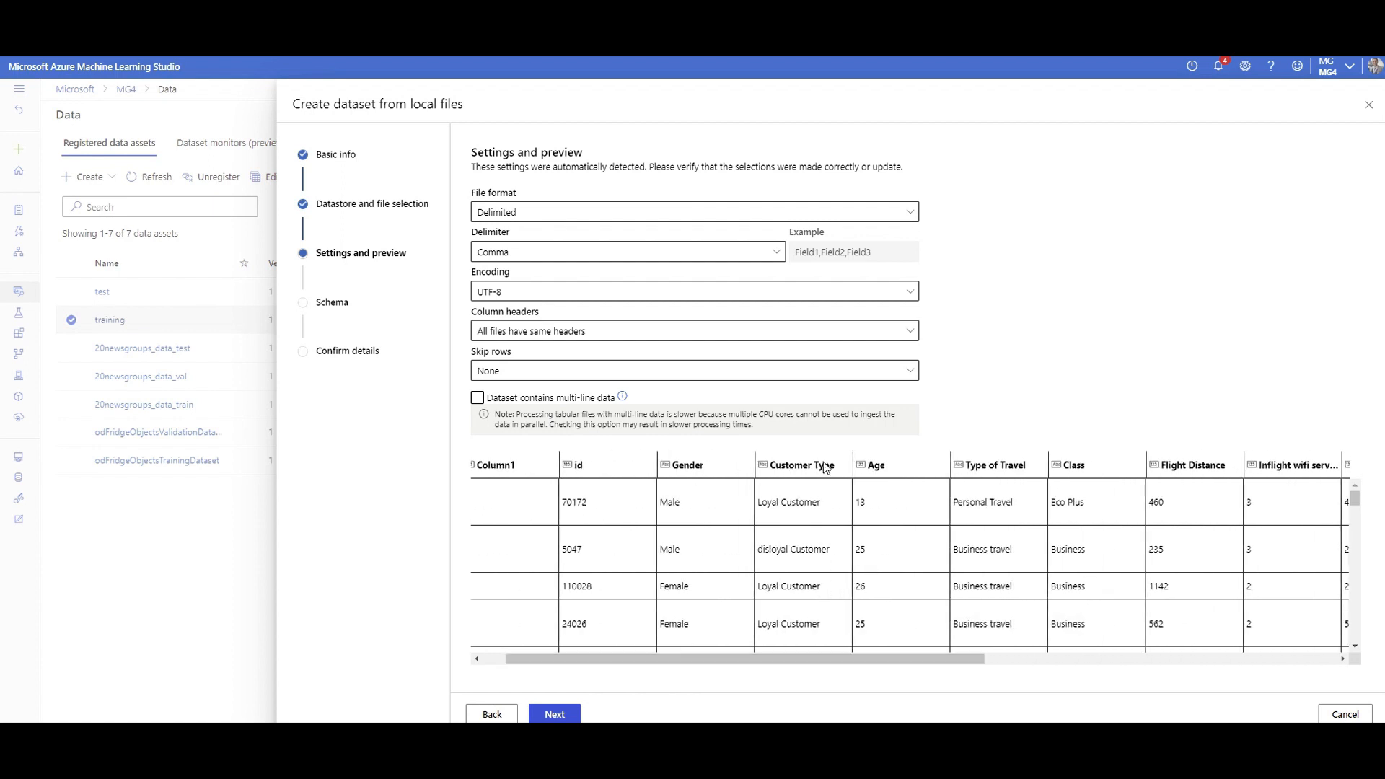
left_click(561, 373)
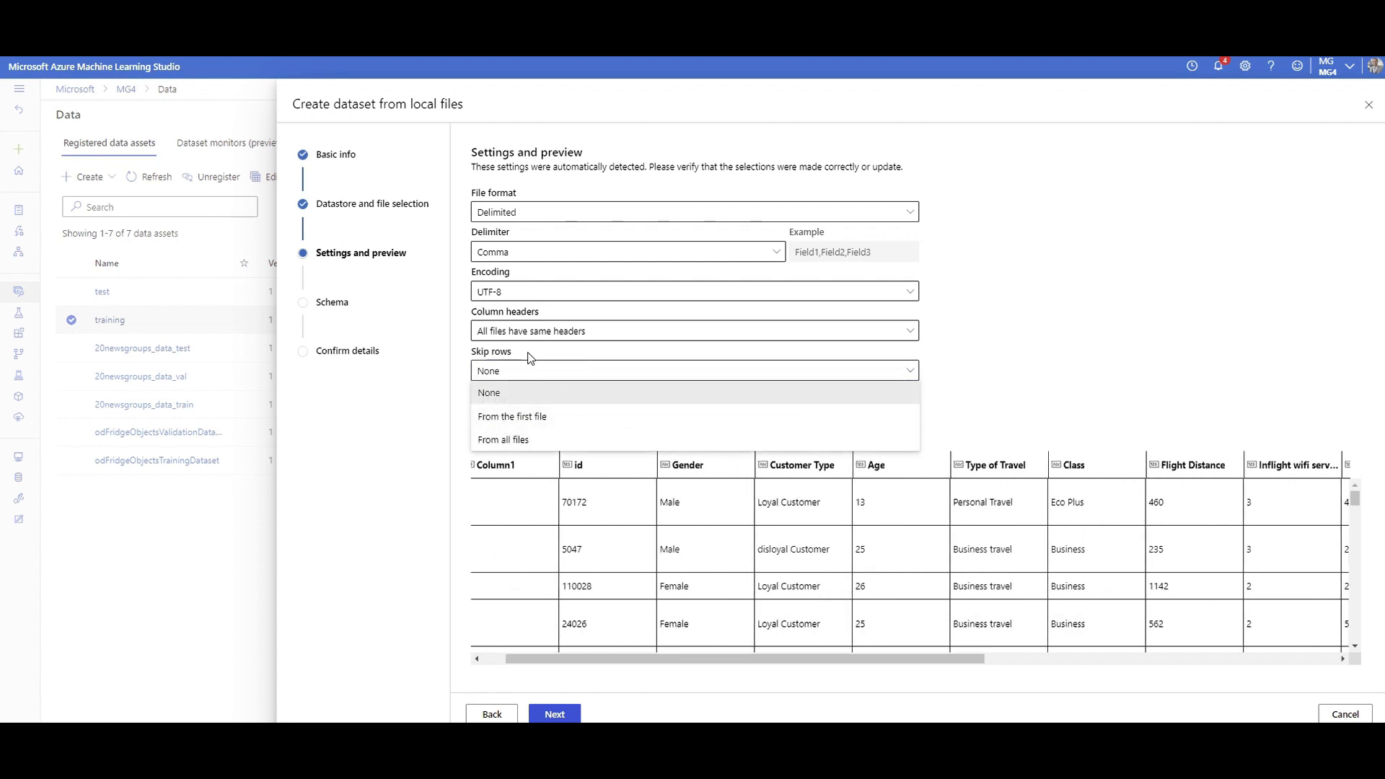
left_click_drag(501, 355, 506, 356)
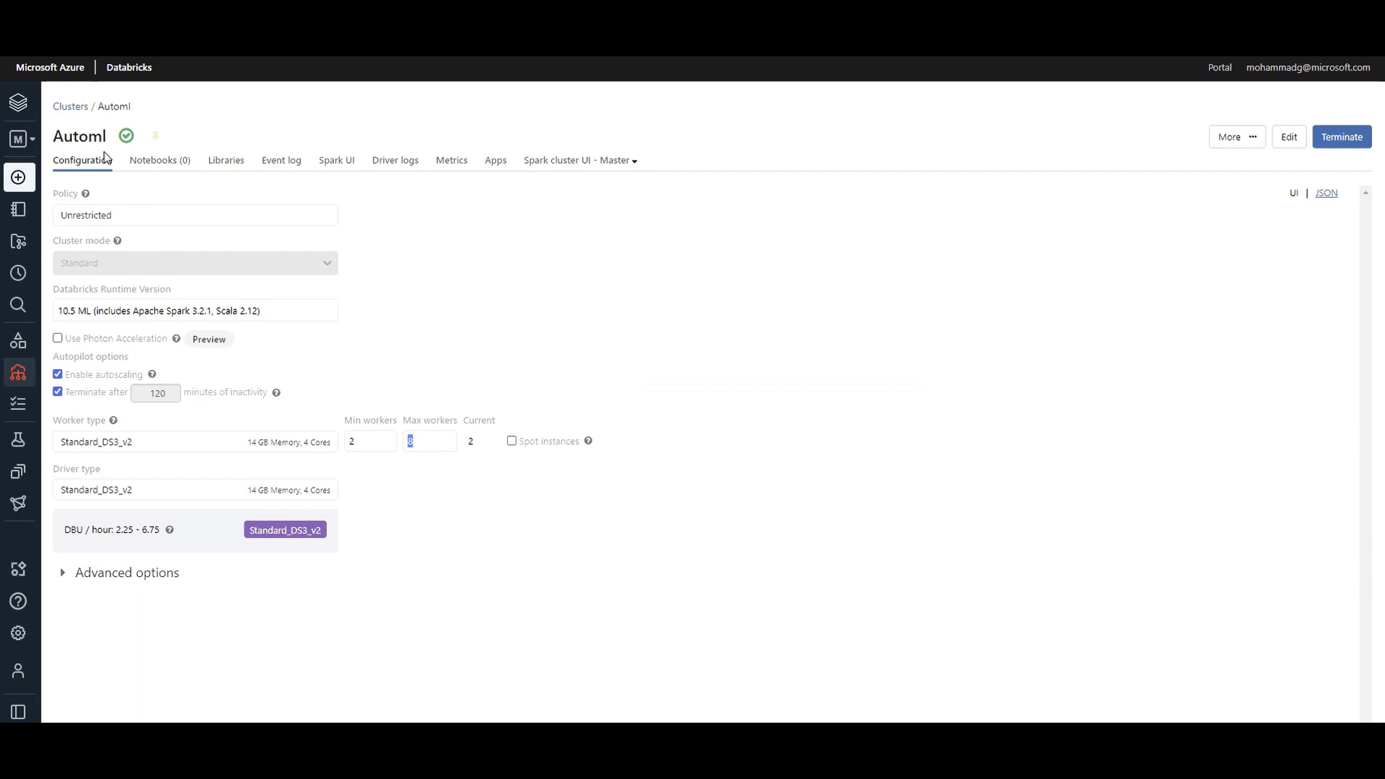
Switch to Databricks, start a new table from an uploaded file, and upload train.csv.
mouse_move(32, 279)
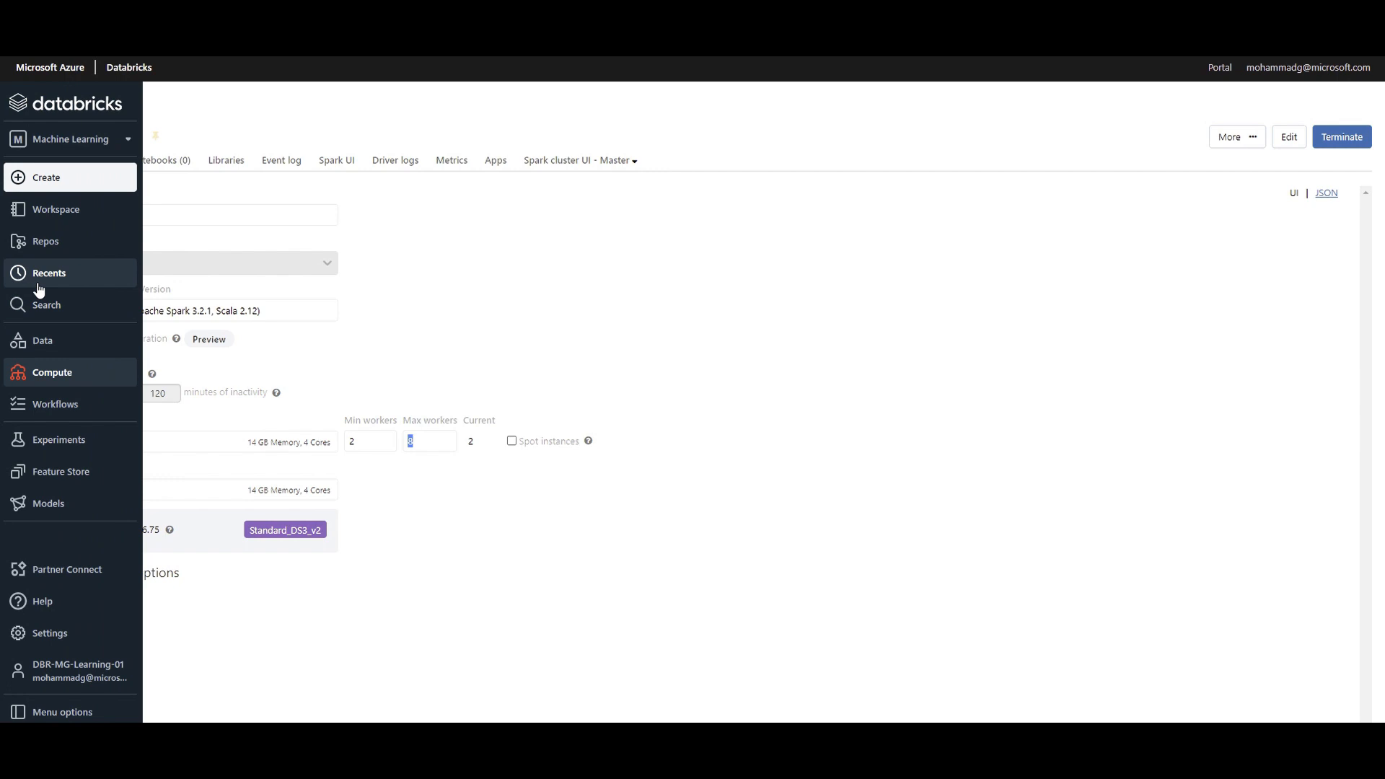
left_click(52, 347)
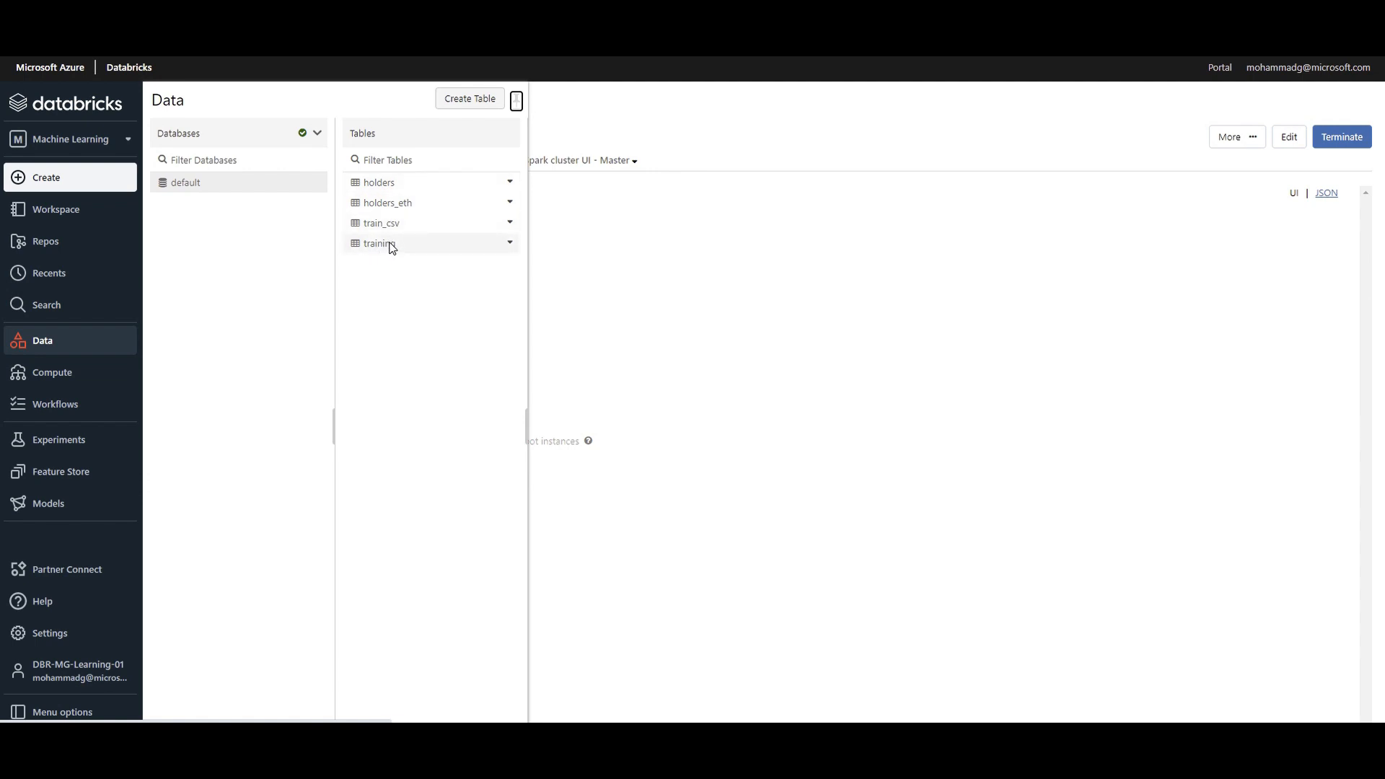
left_click(479, 100)
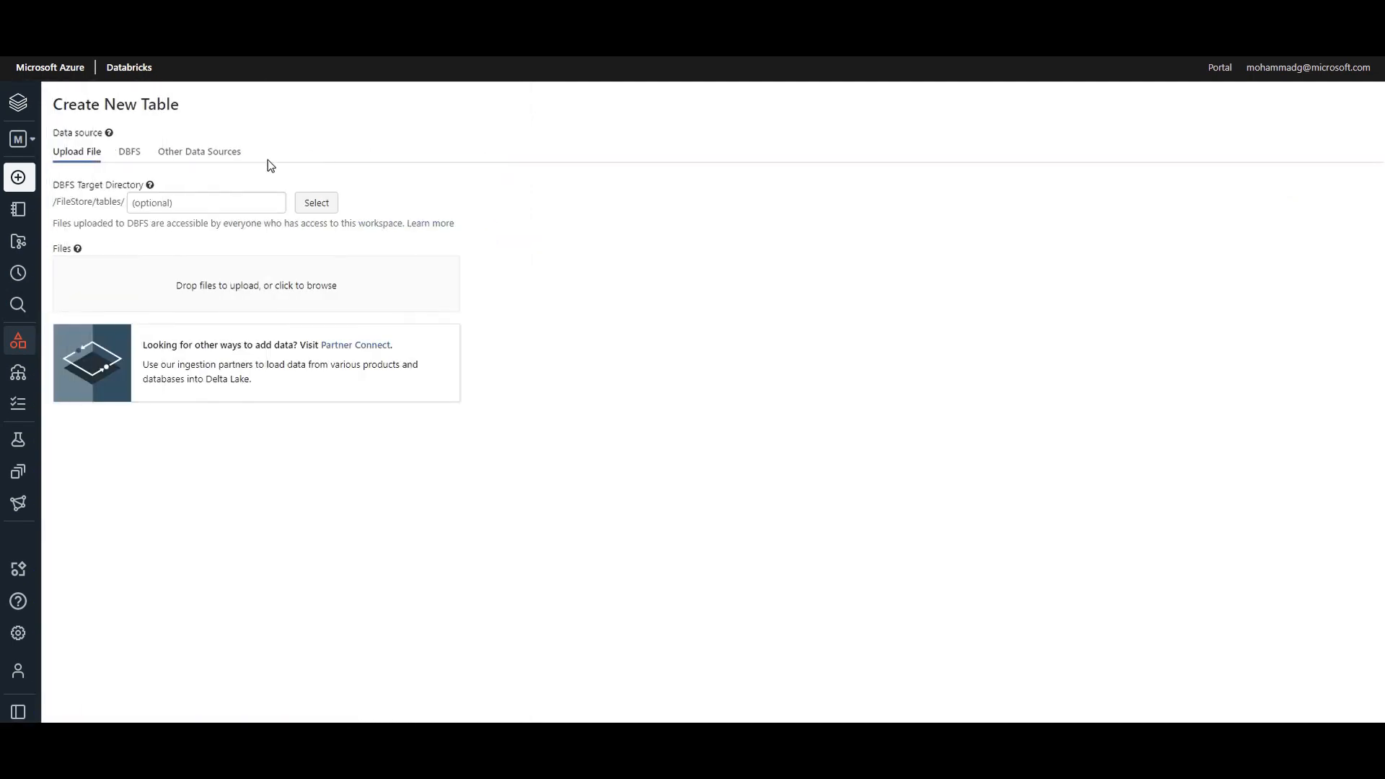
left_click(230, 286)
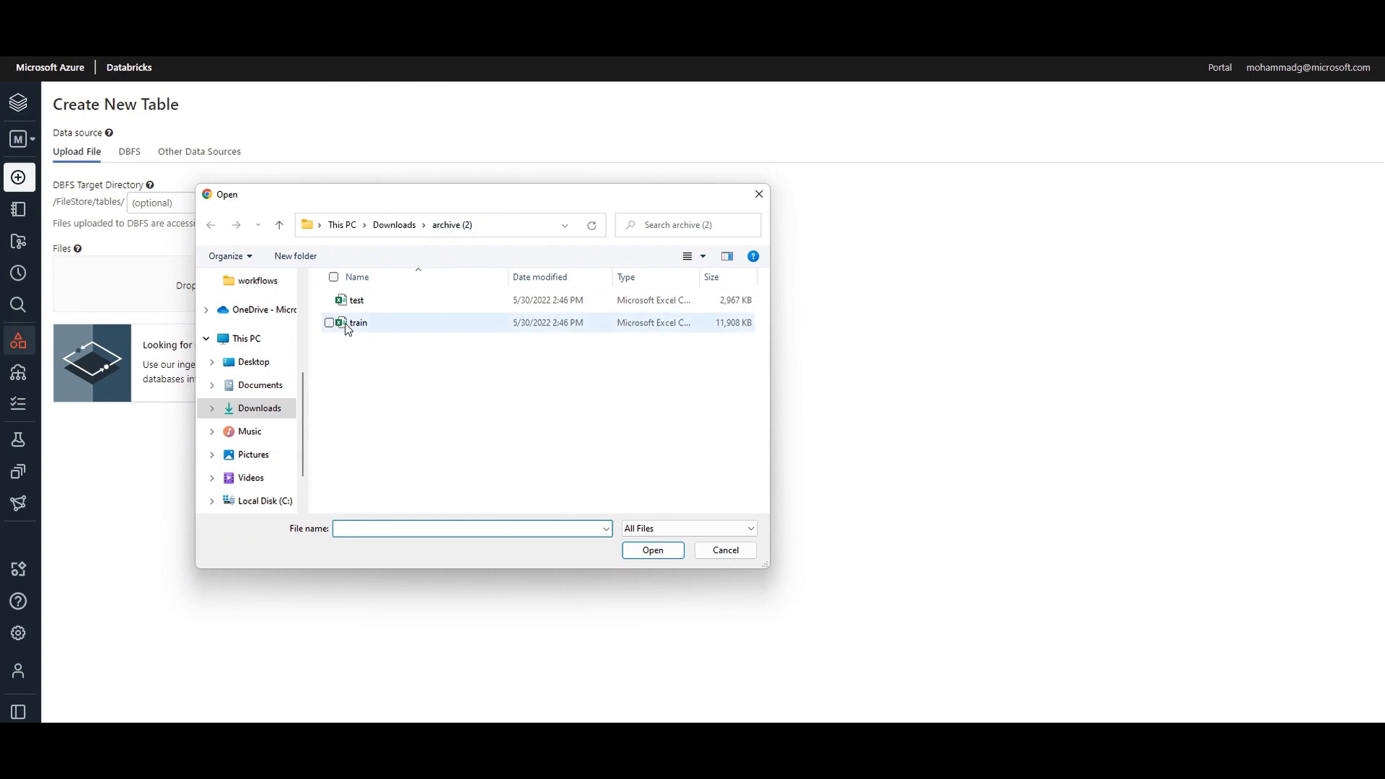
double_click(357, 325)
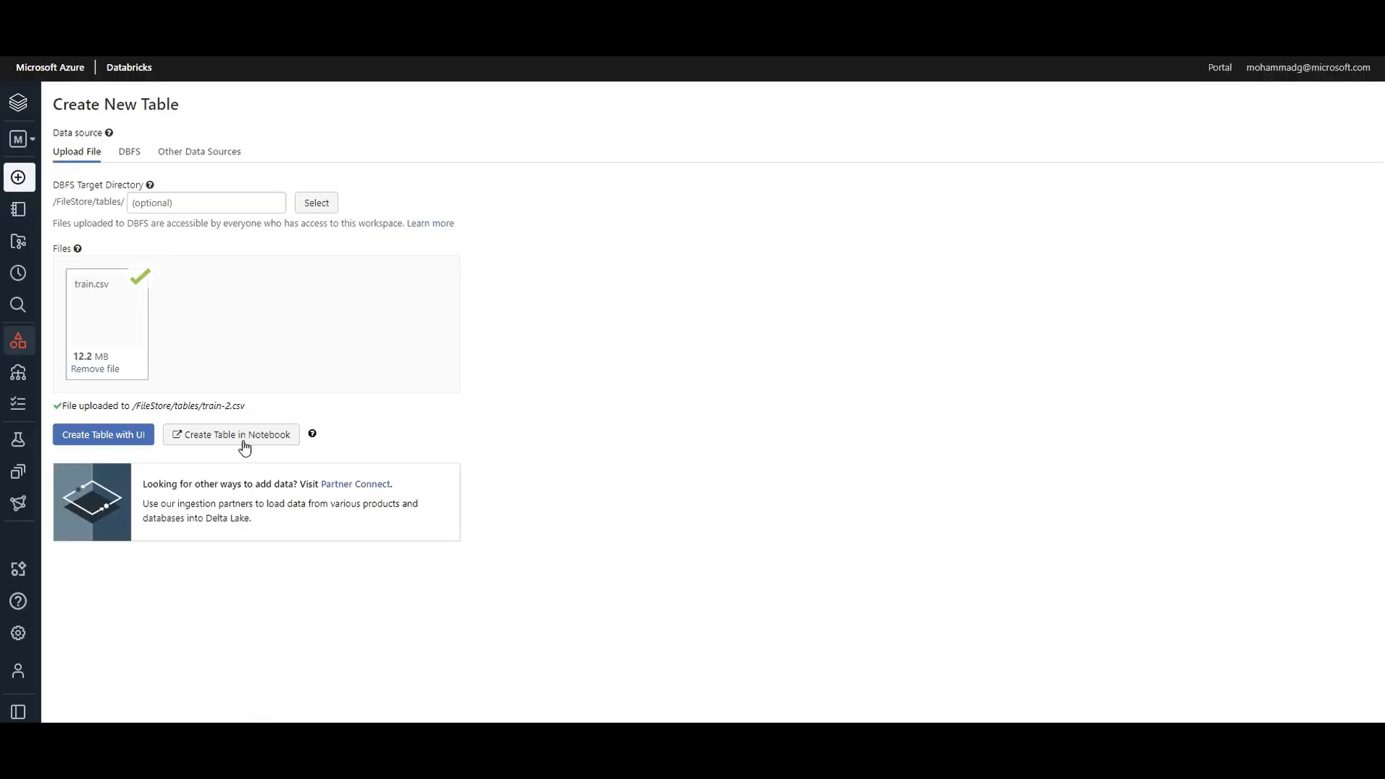
Create the table through the UI and preview it using the Automl cluster.
left_click(122, 437)
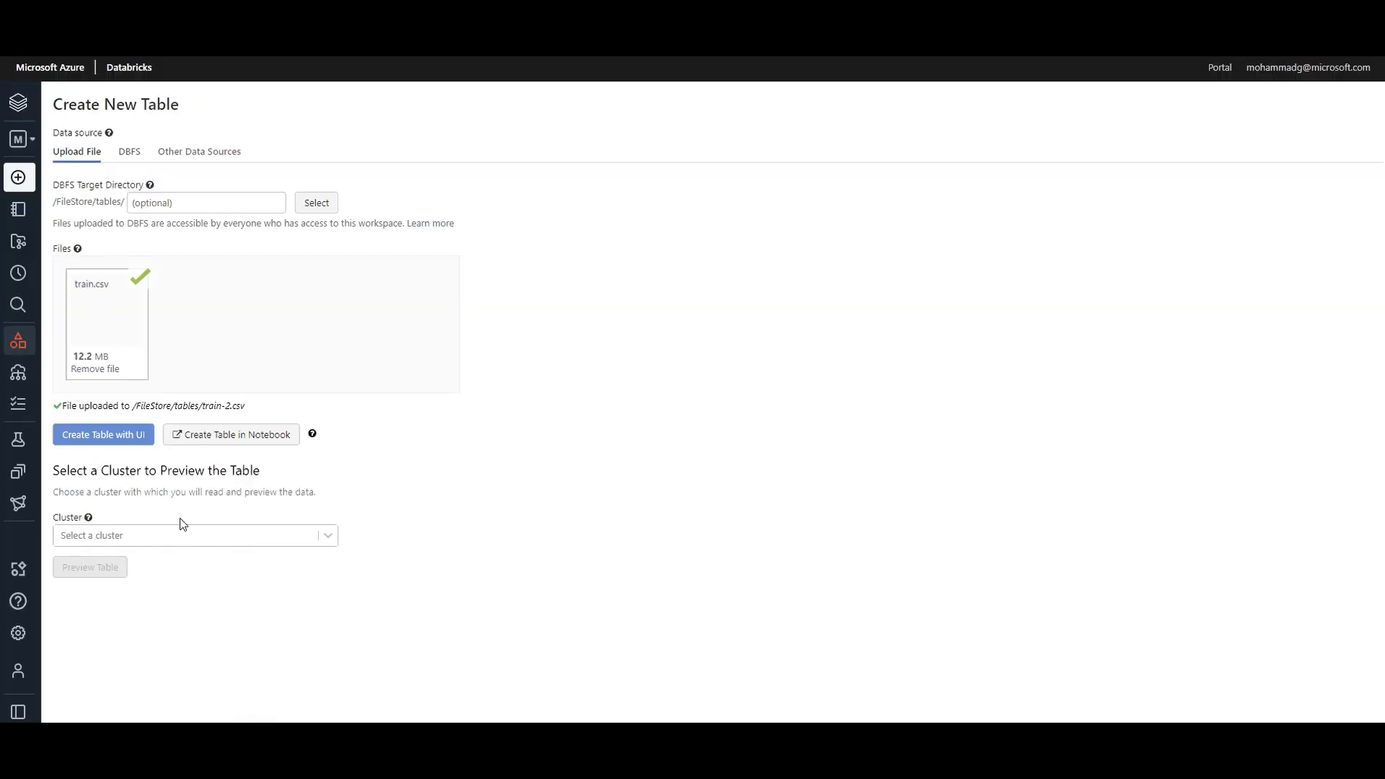
left_click(295, 538)
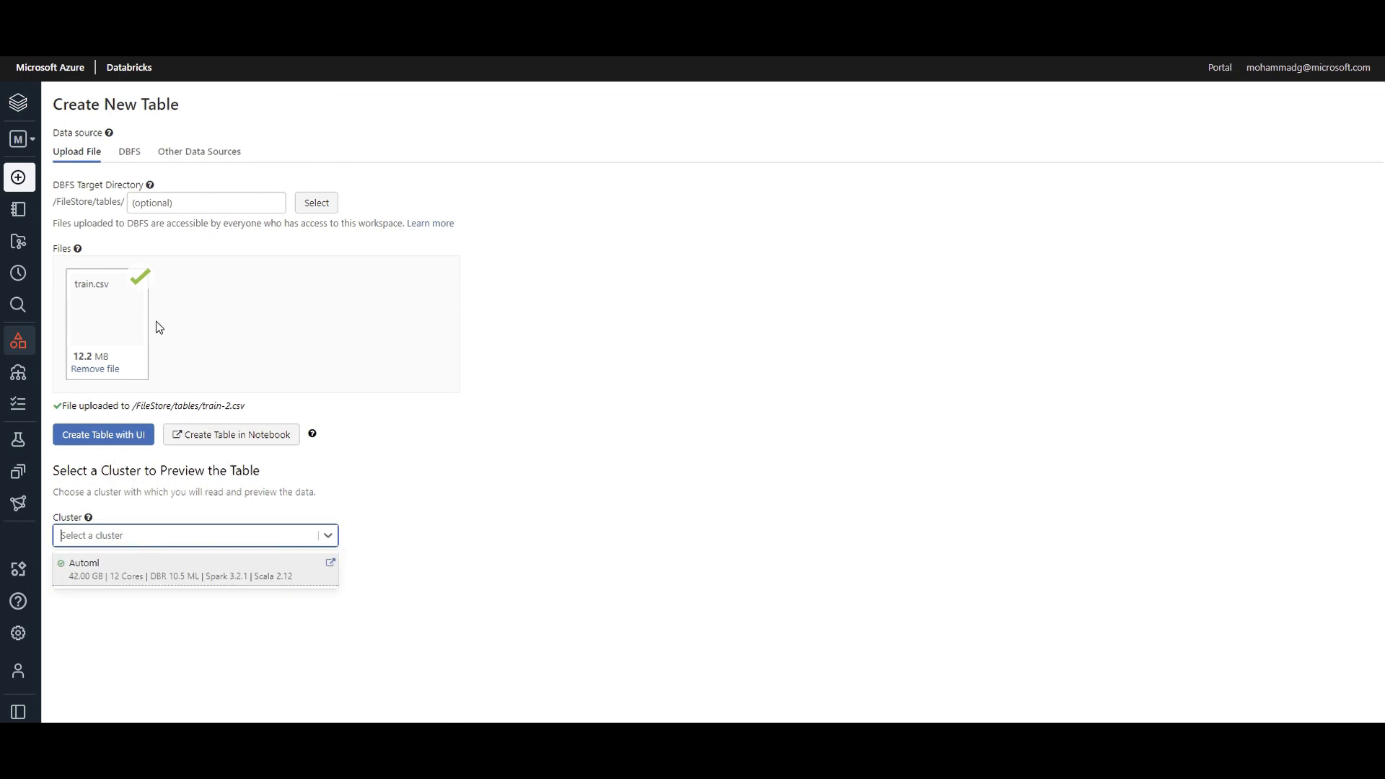
left_click(97, 571)
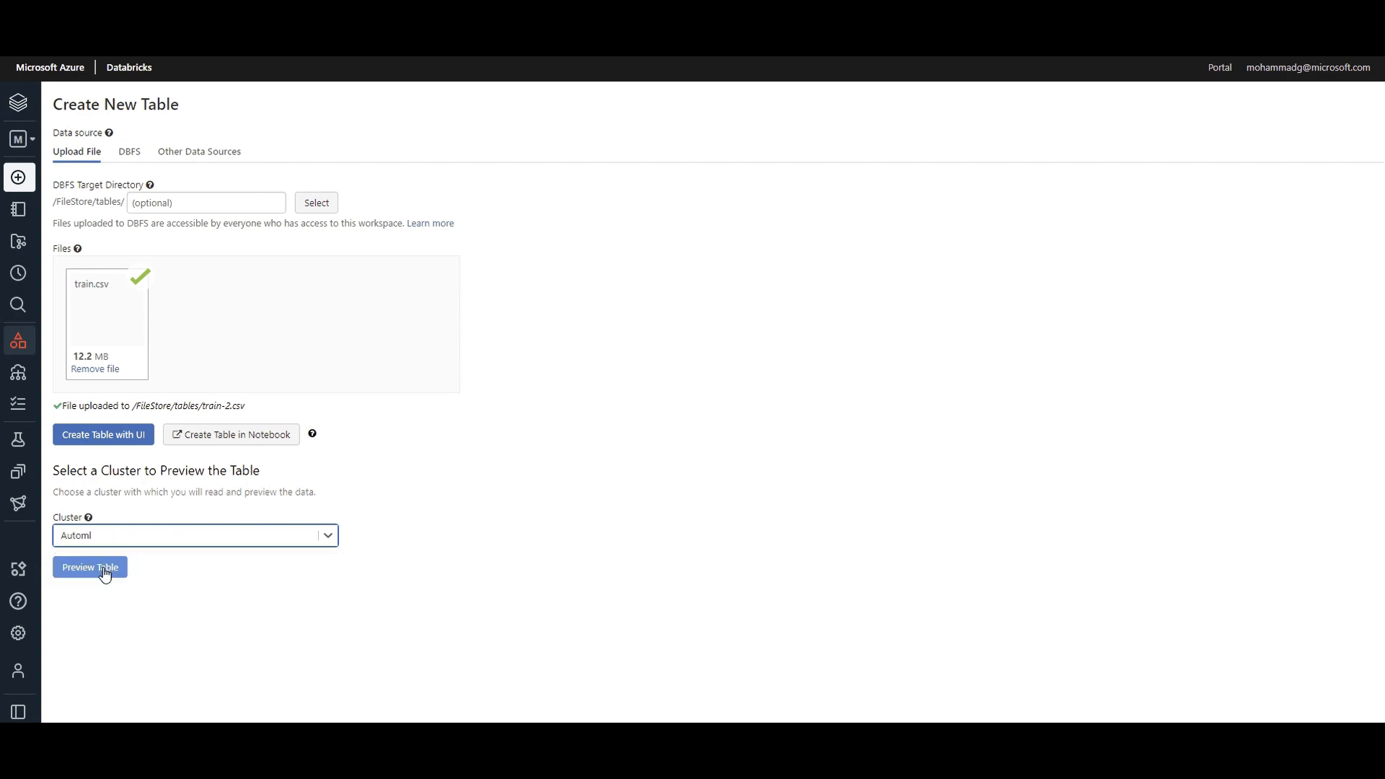
left_click(105, 573)
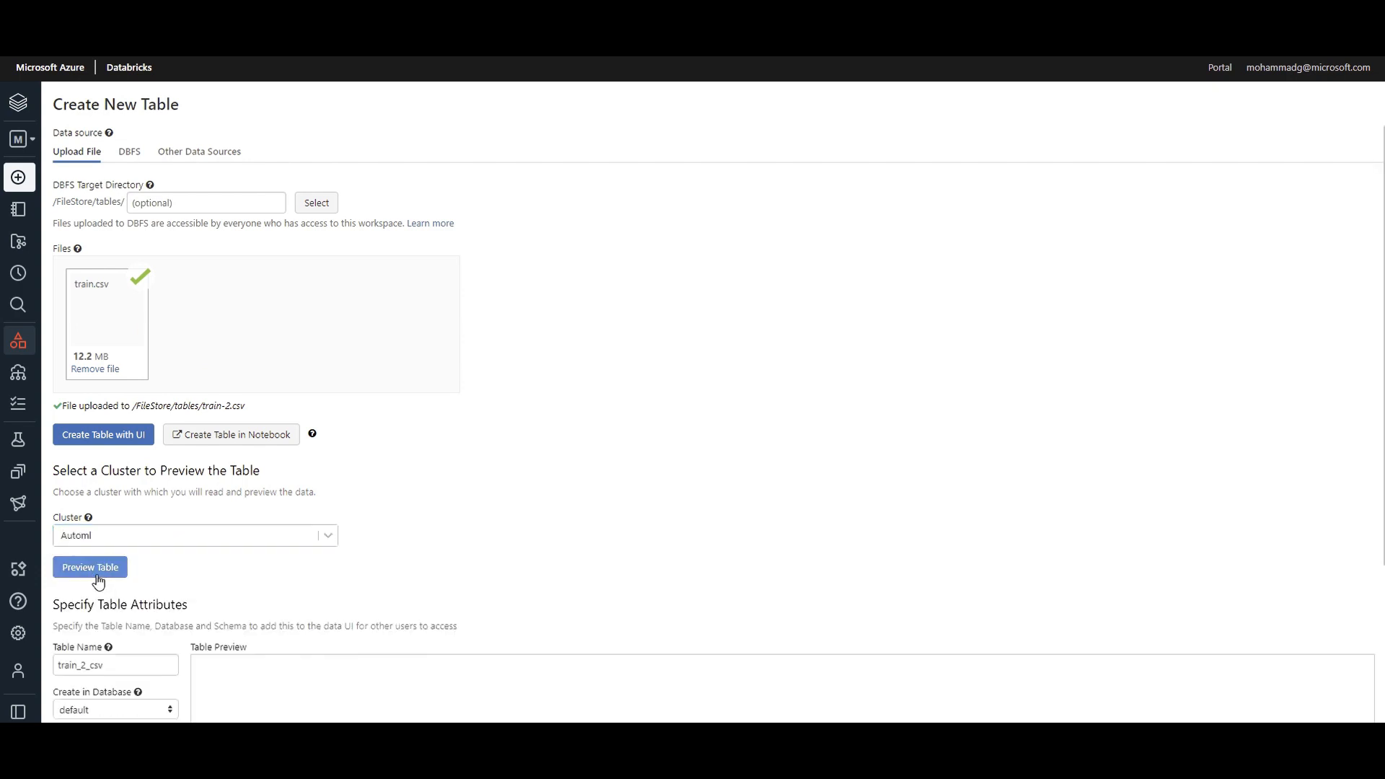
scroll(107, 586, "down", 3)
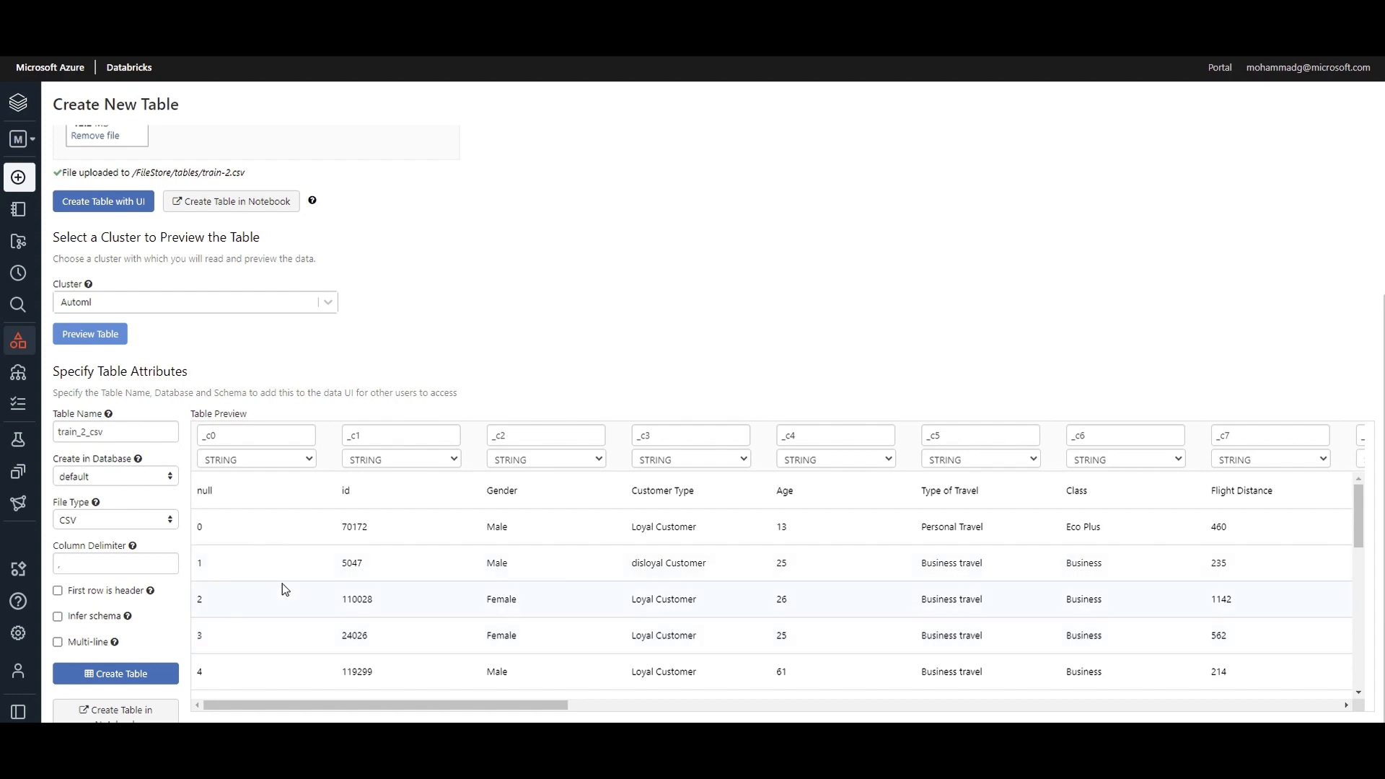
Name the table training01 and keep the default database.
left_click_drag(142, 437, 3, 420)
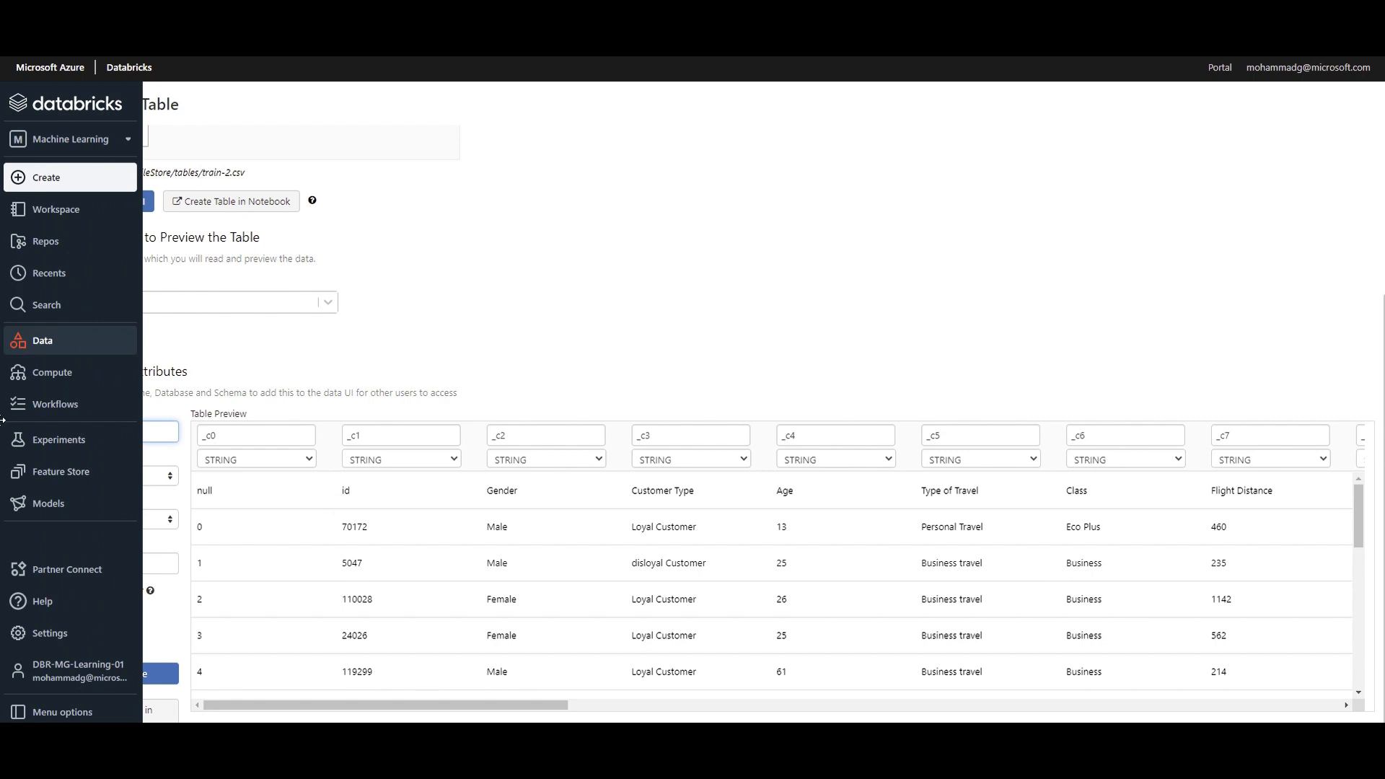
type("traini")
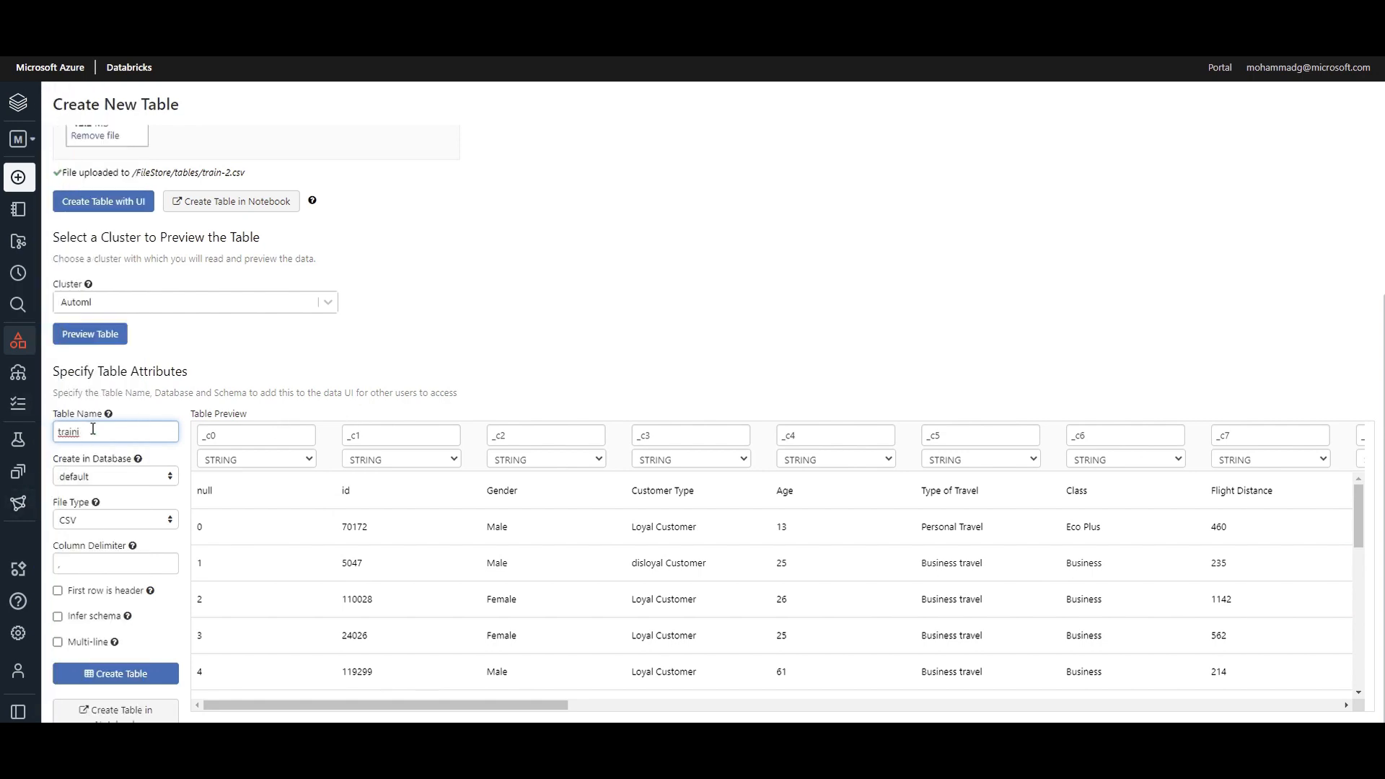
type("ng")
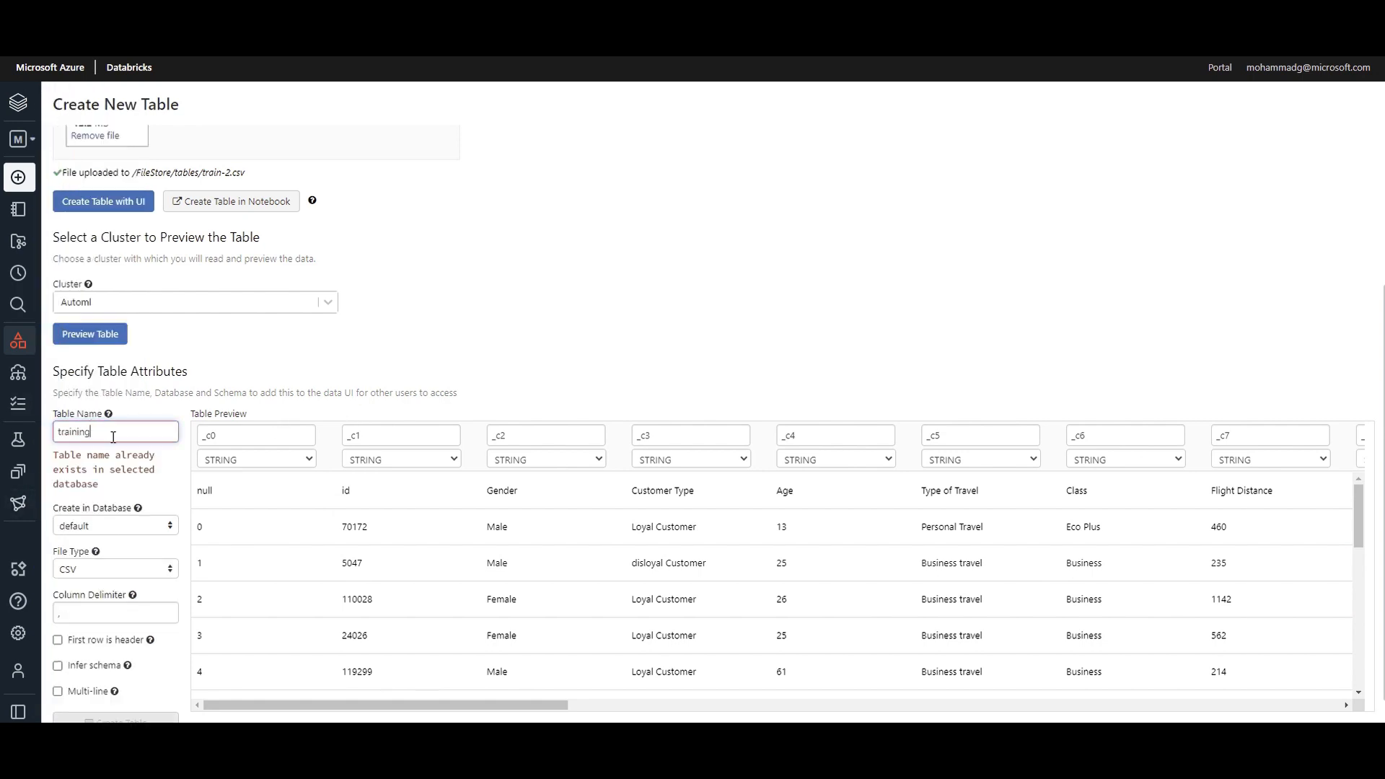
type("01")
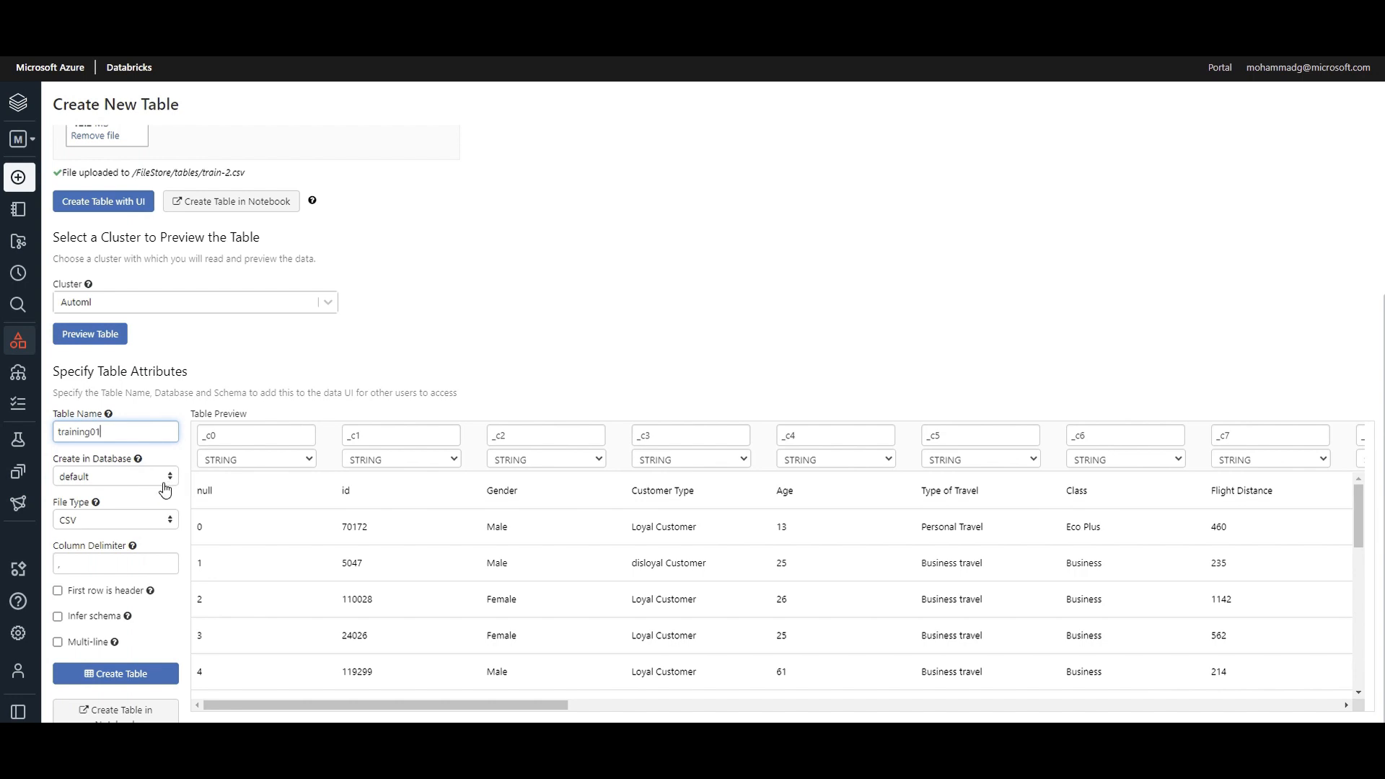
left_click(111, 480)
left_click(121, 481)
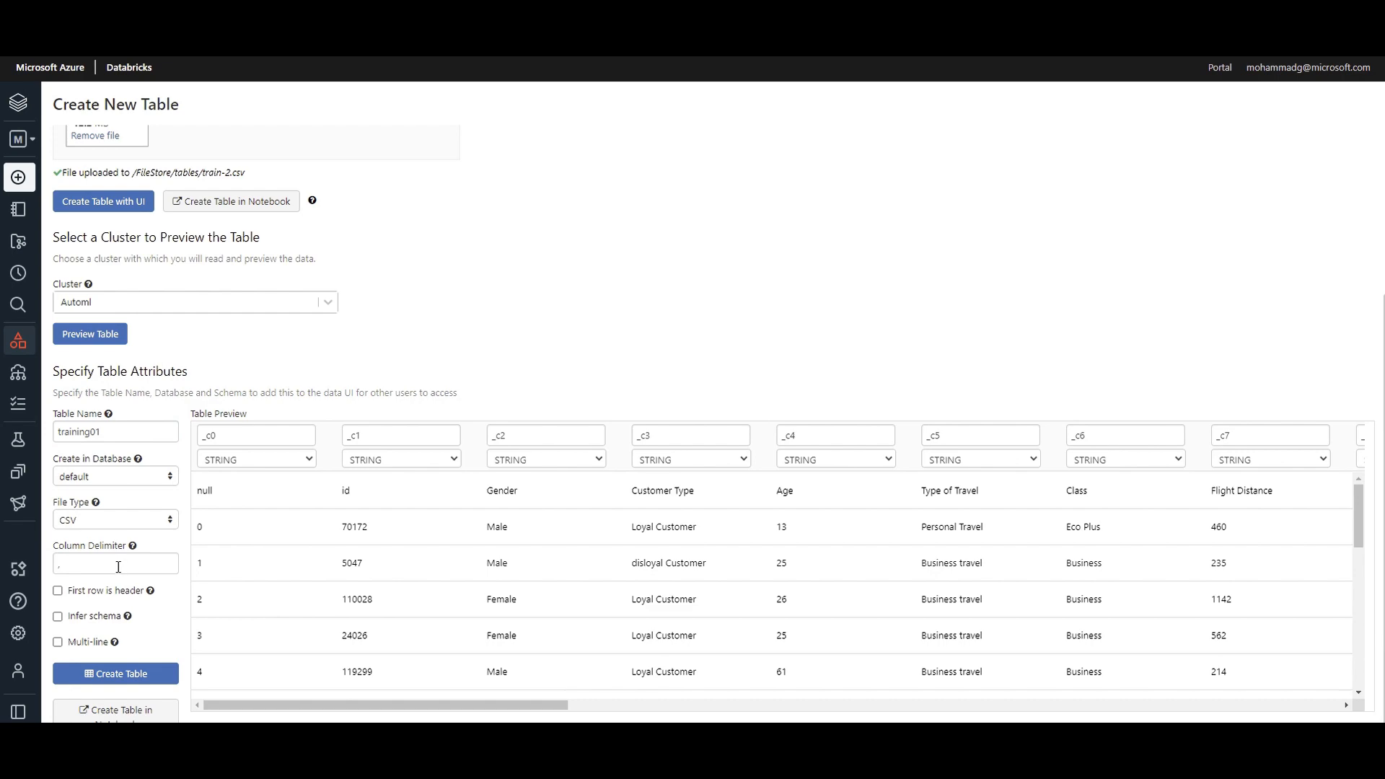
Compare the table's column delimiter with the delimiter and encoding settings in Azure Machine Learning Studio.
left_click(71, 561)
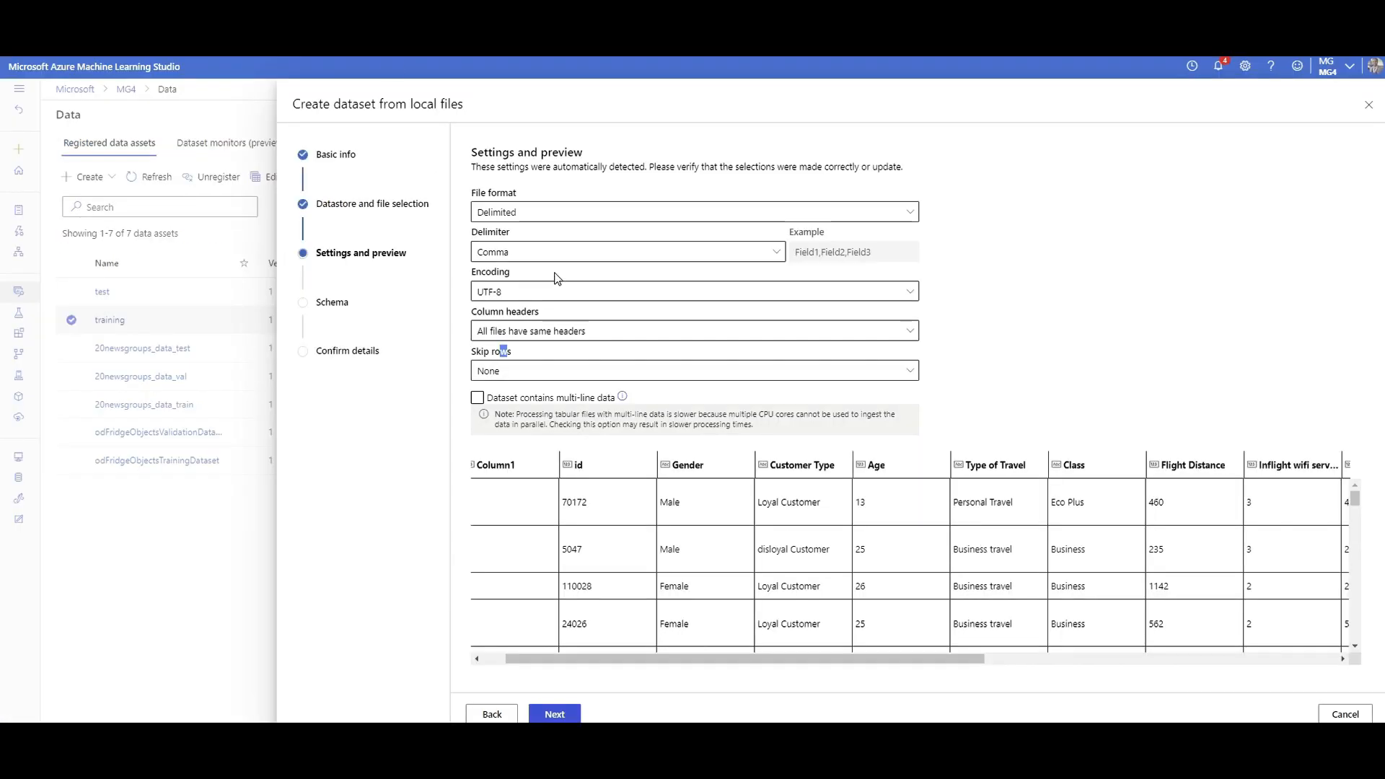
left_click(480, 259)
left_click(498, 274)
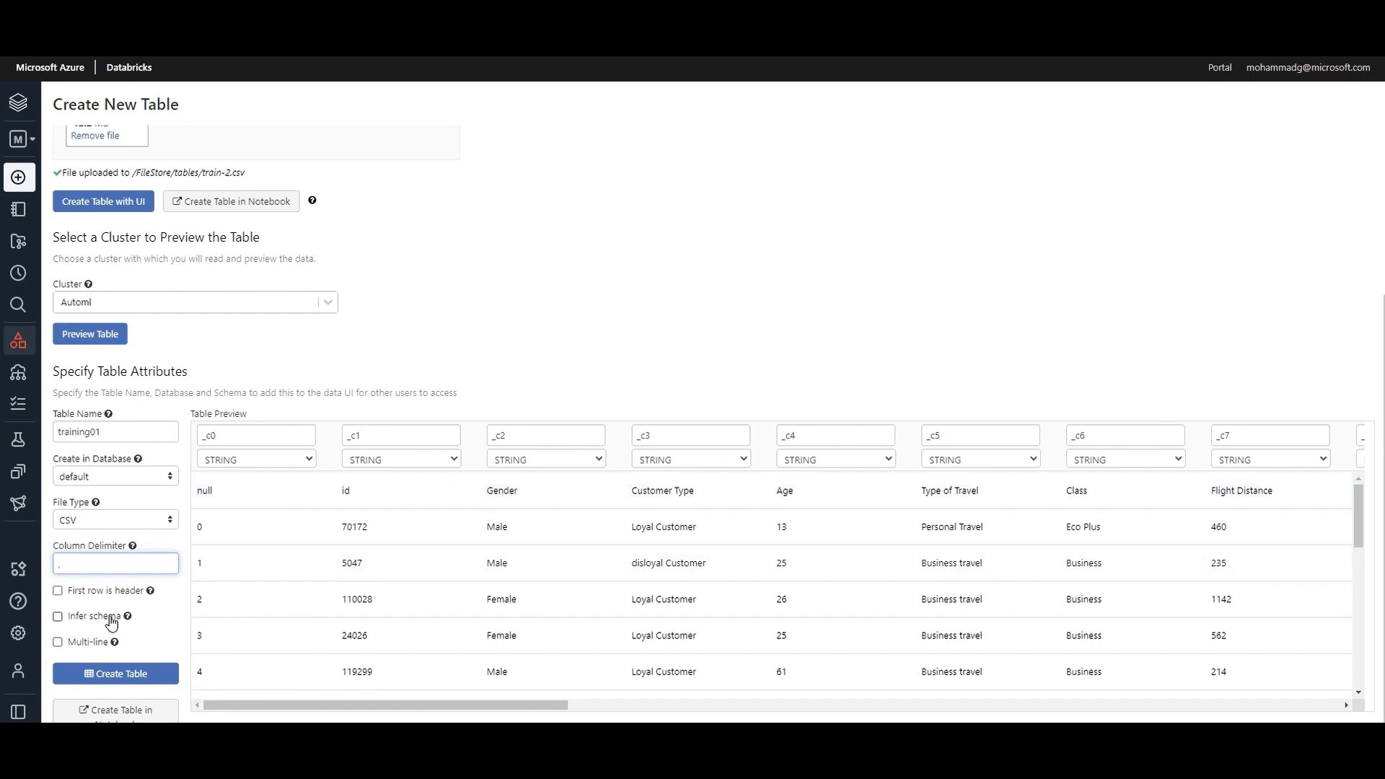
Switch to Databricks, use the first row of training01 as the header, and check the column names in the table preview.
left_click(91, 597)
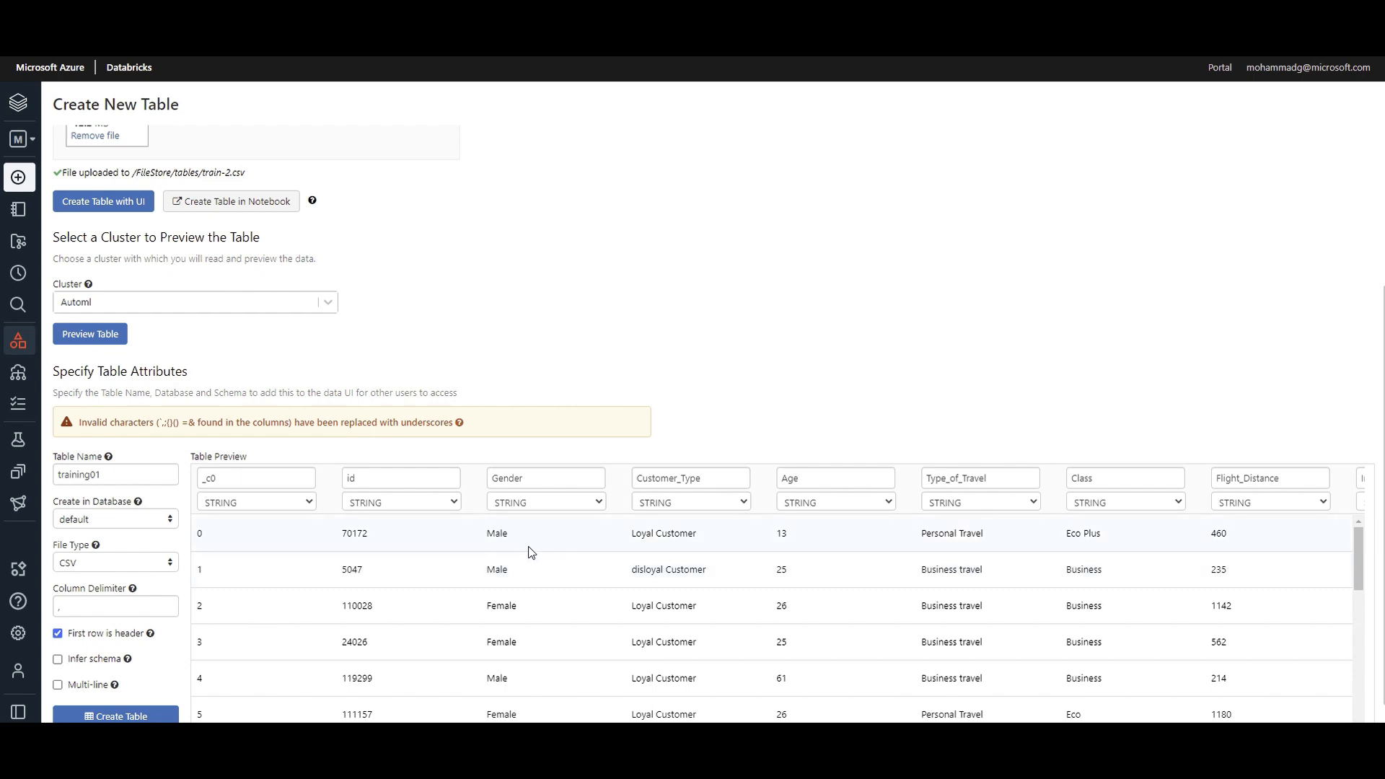
scroll(532, 552, "down", 2)
scroll(529, 490, "up", 2)
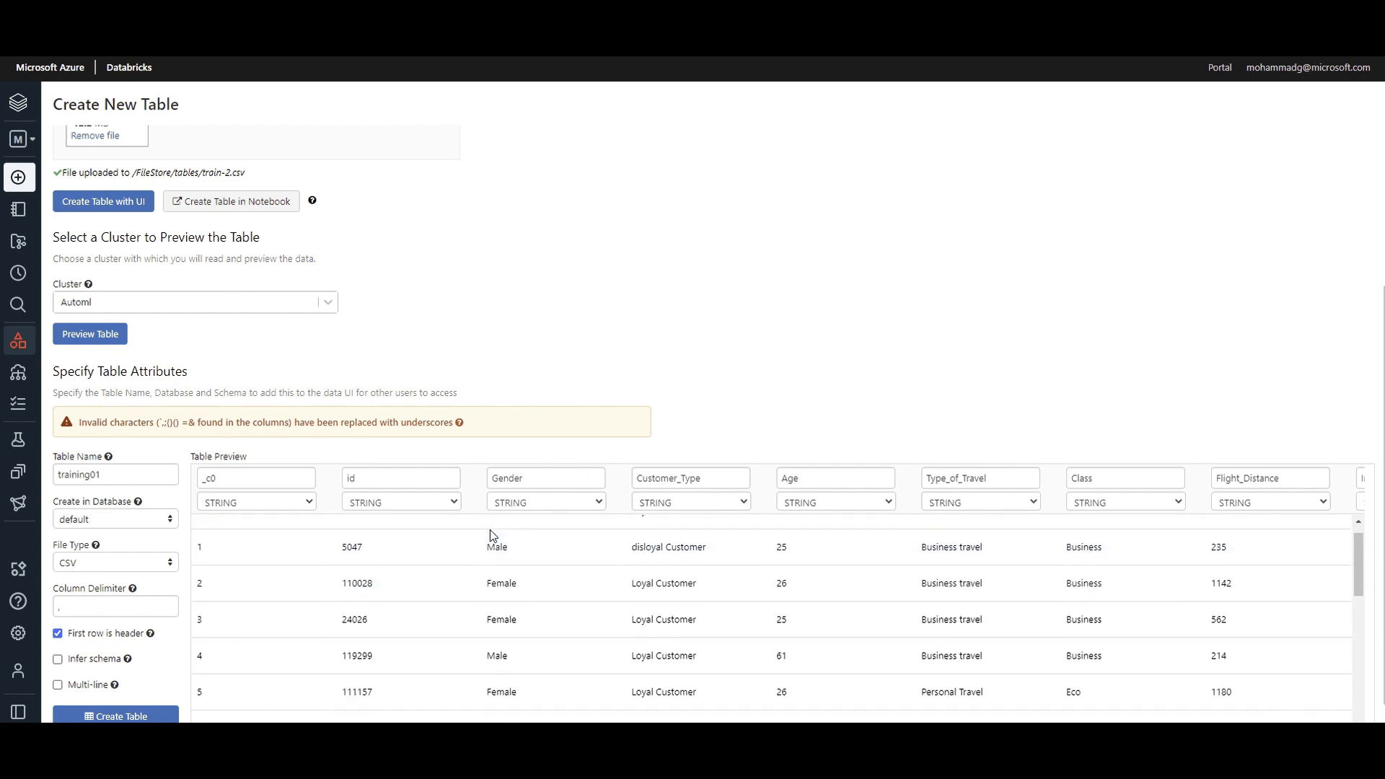
left_click_drag(833, 478, 777, 472)
scroll(134, 534, "down", 1)
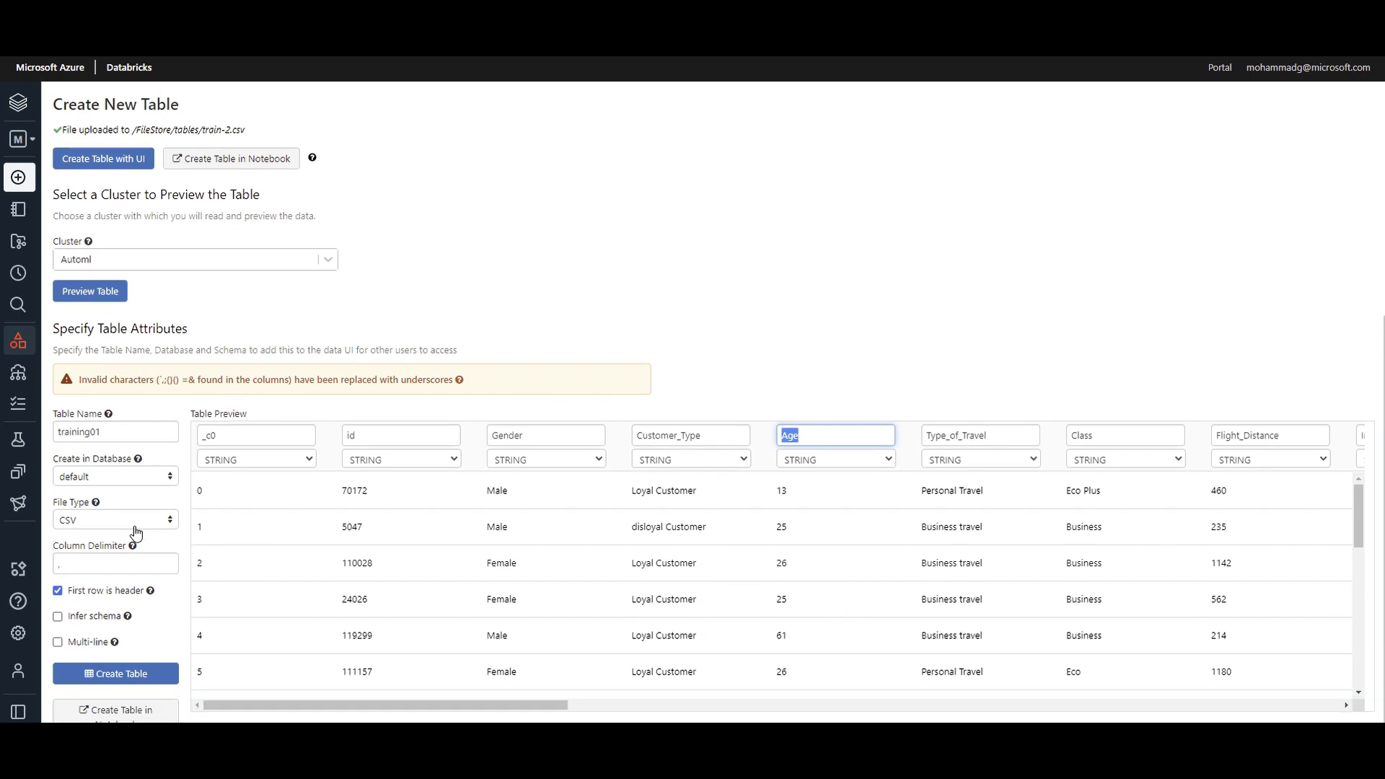
left_click(124, 678)
left_click_drag(103, 433, 47, 435)
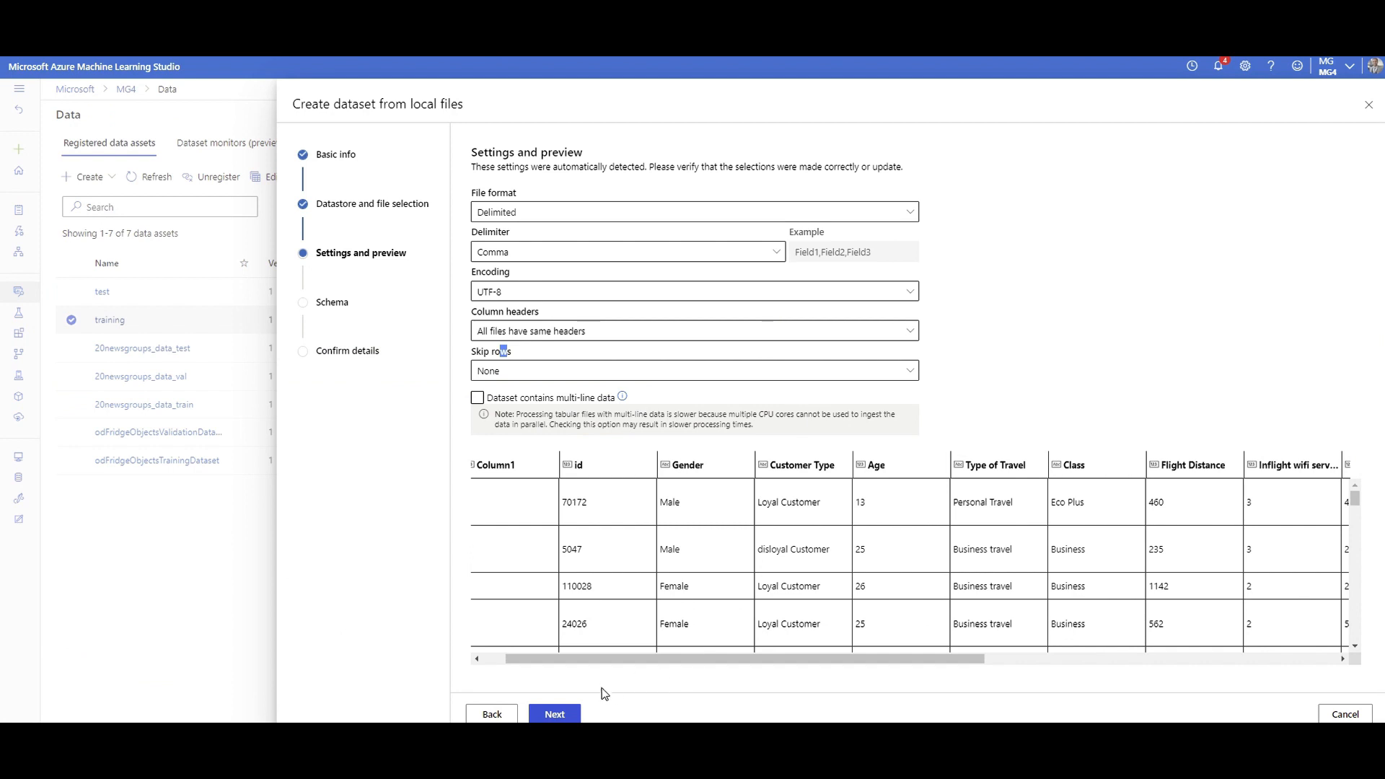
Switch to Azure Machine Learning Studio, advance to the dataset schema, and review the detected column types and the type options for Gender.
left_click(557, 401)
left_click(569, 714)
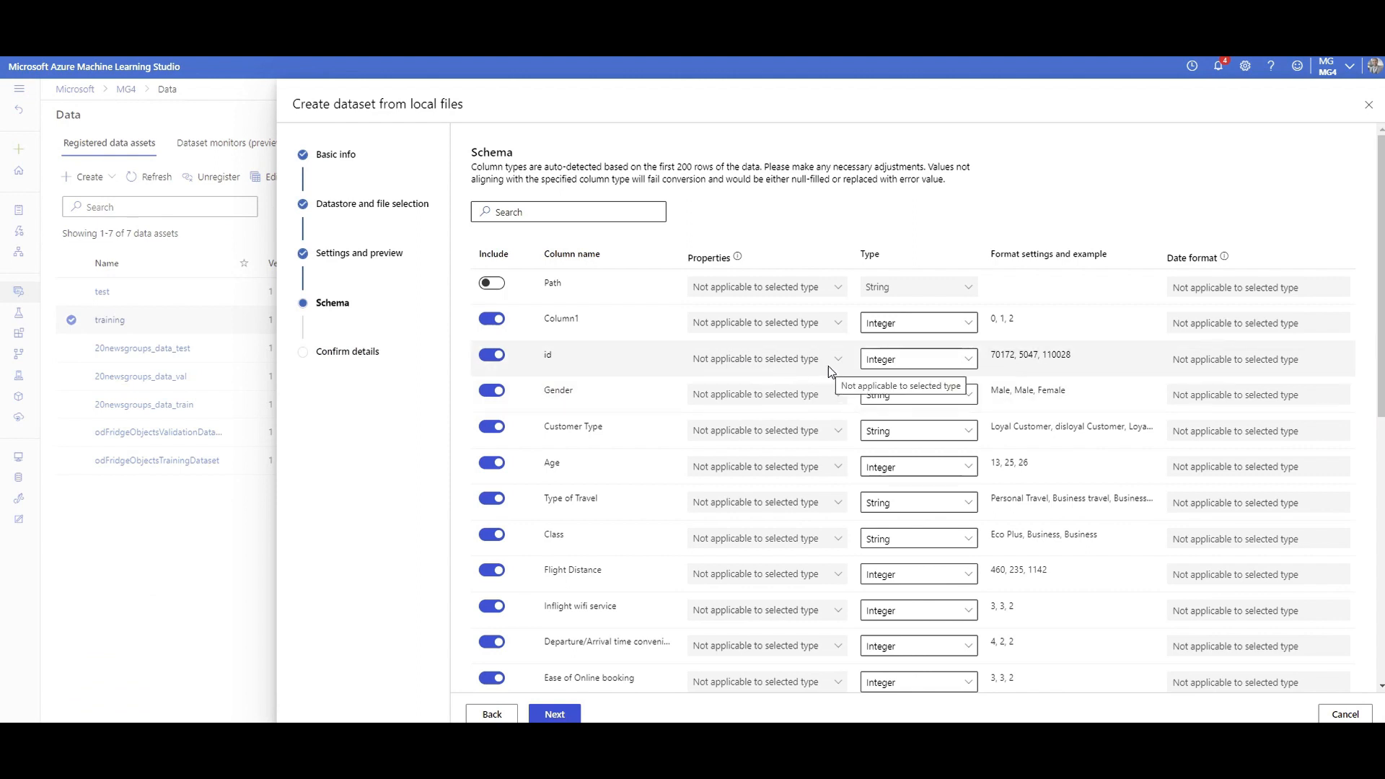
scroll(848, 359, "down", 1)
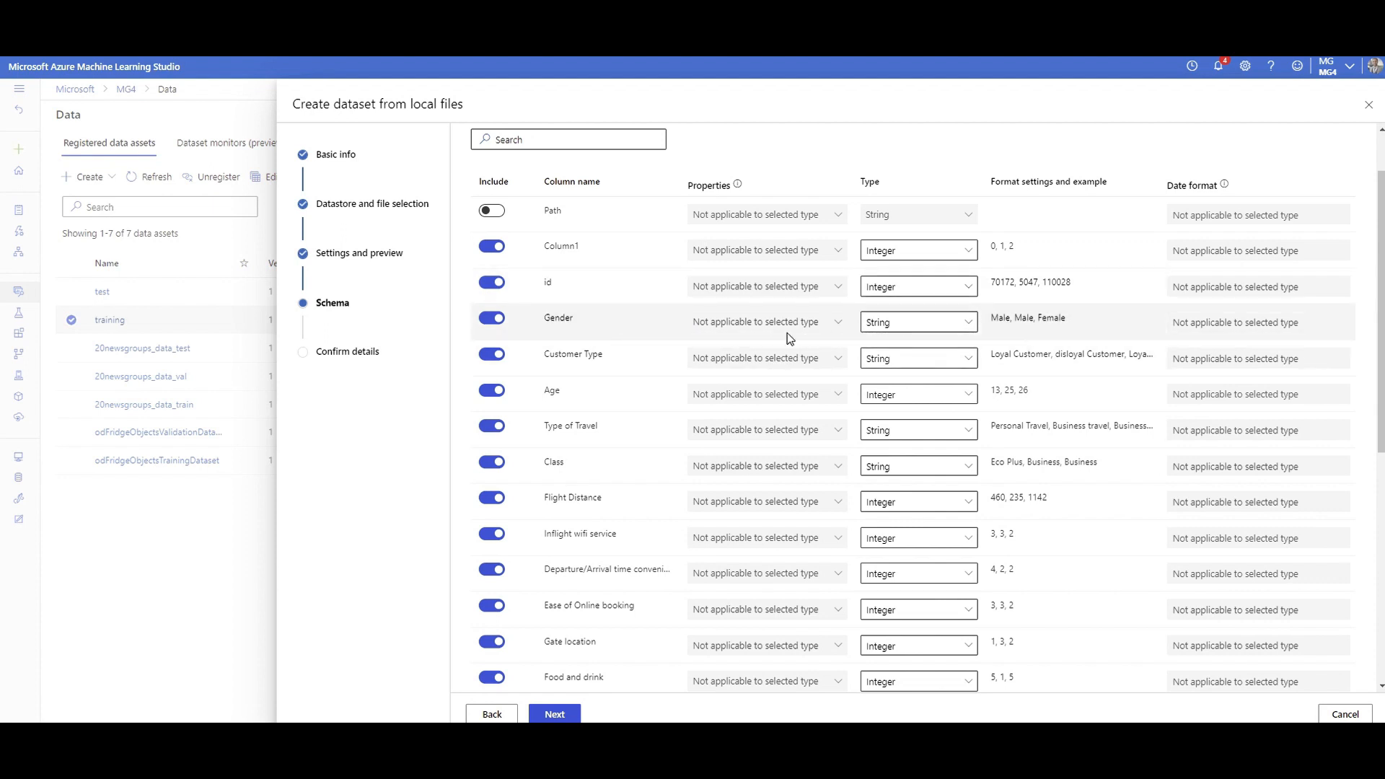
left_click(915, 328)
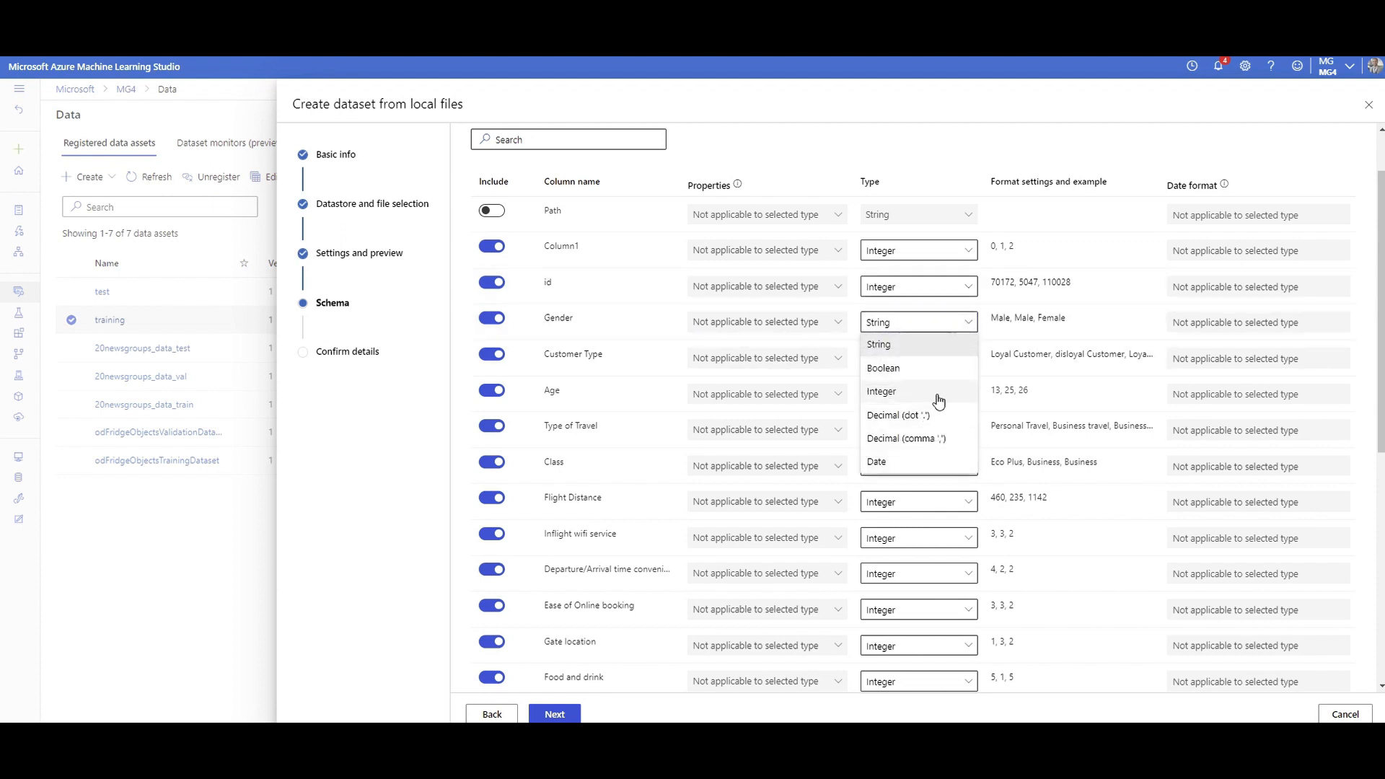
left_click(911, 326)
scroll(917, 346, "down", 2)
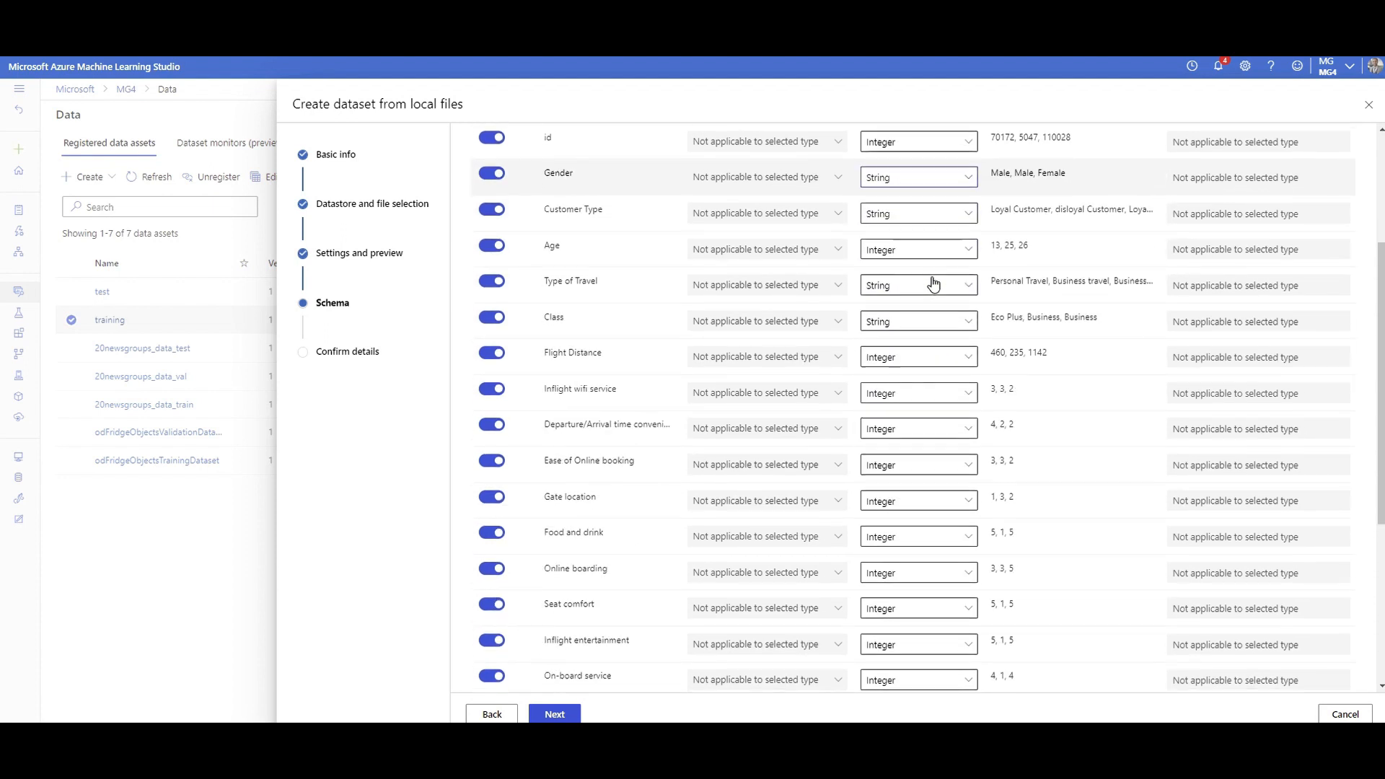
scroll(924, 372, "down", 1)
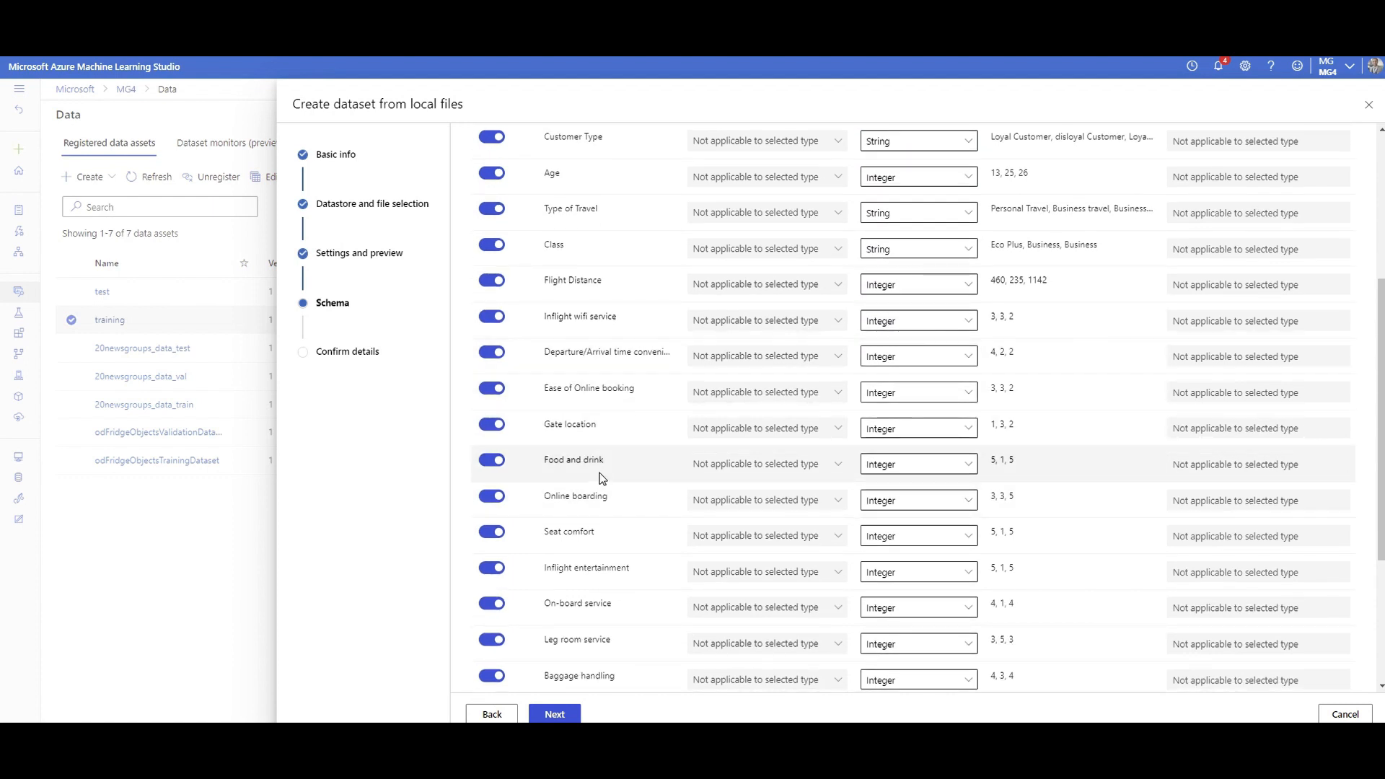
scroll(1036, 448, "down", 3)
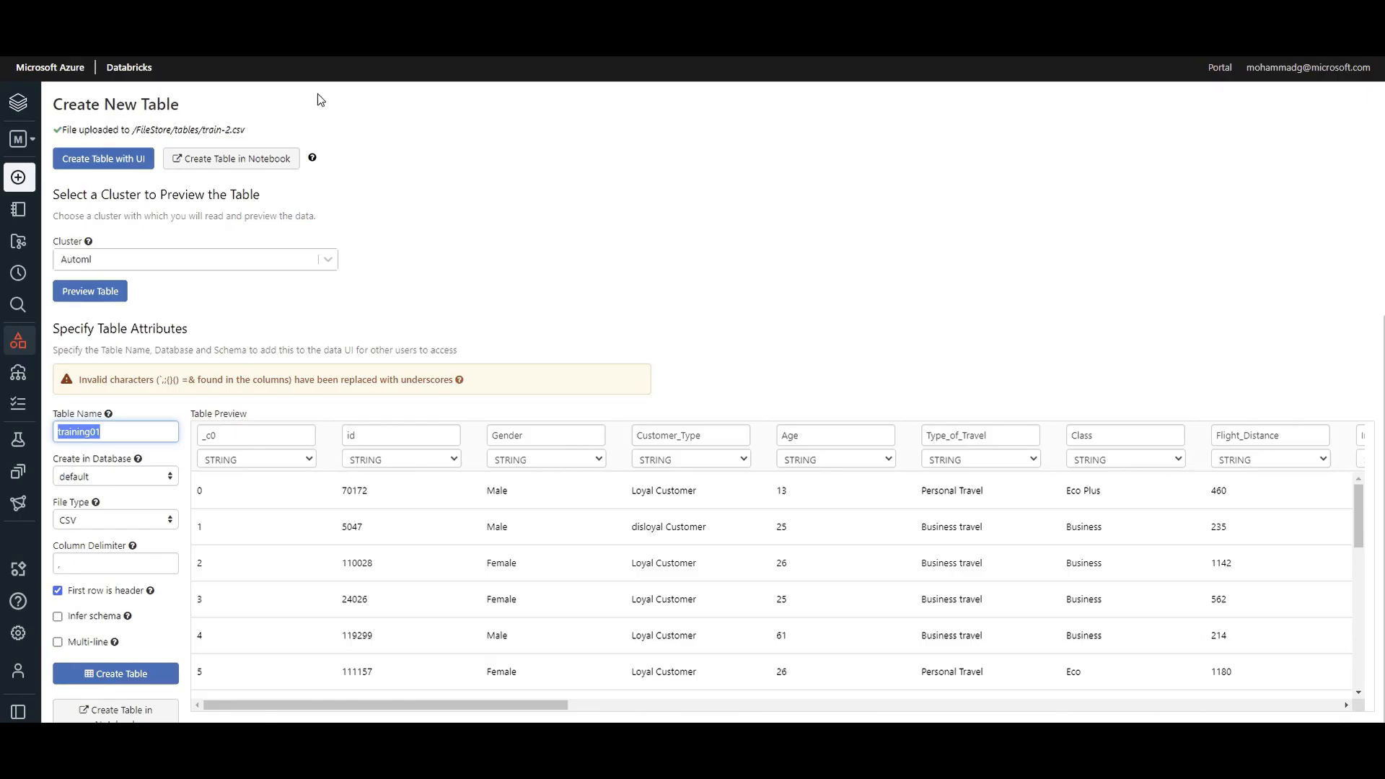
Switch to Databricks and set the Food_and_drink column's data type to INT in the table preview.
scroll(452, 482, "down", 2)
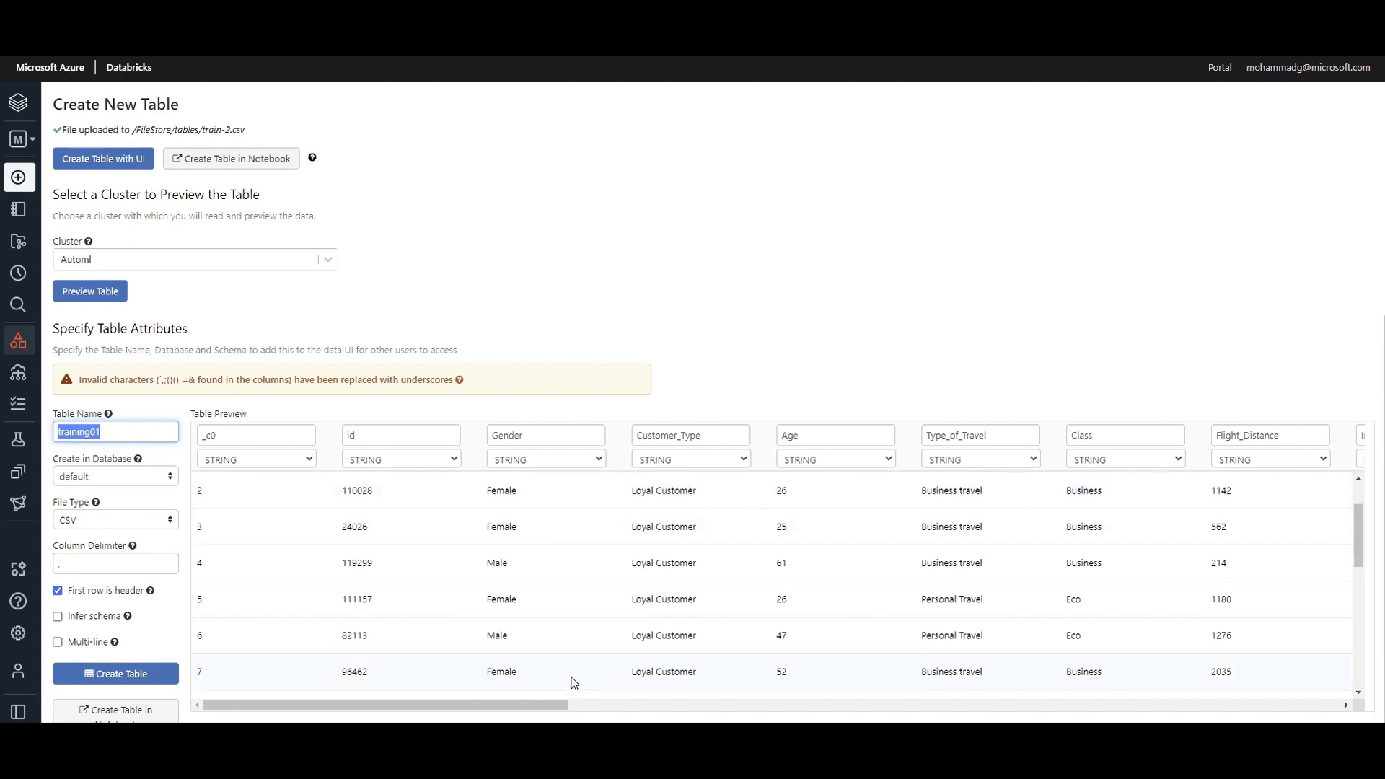
left_click_drag(563, 705, 505, 635)
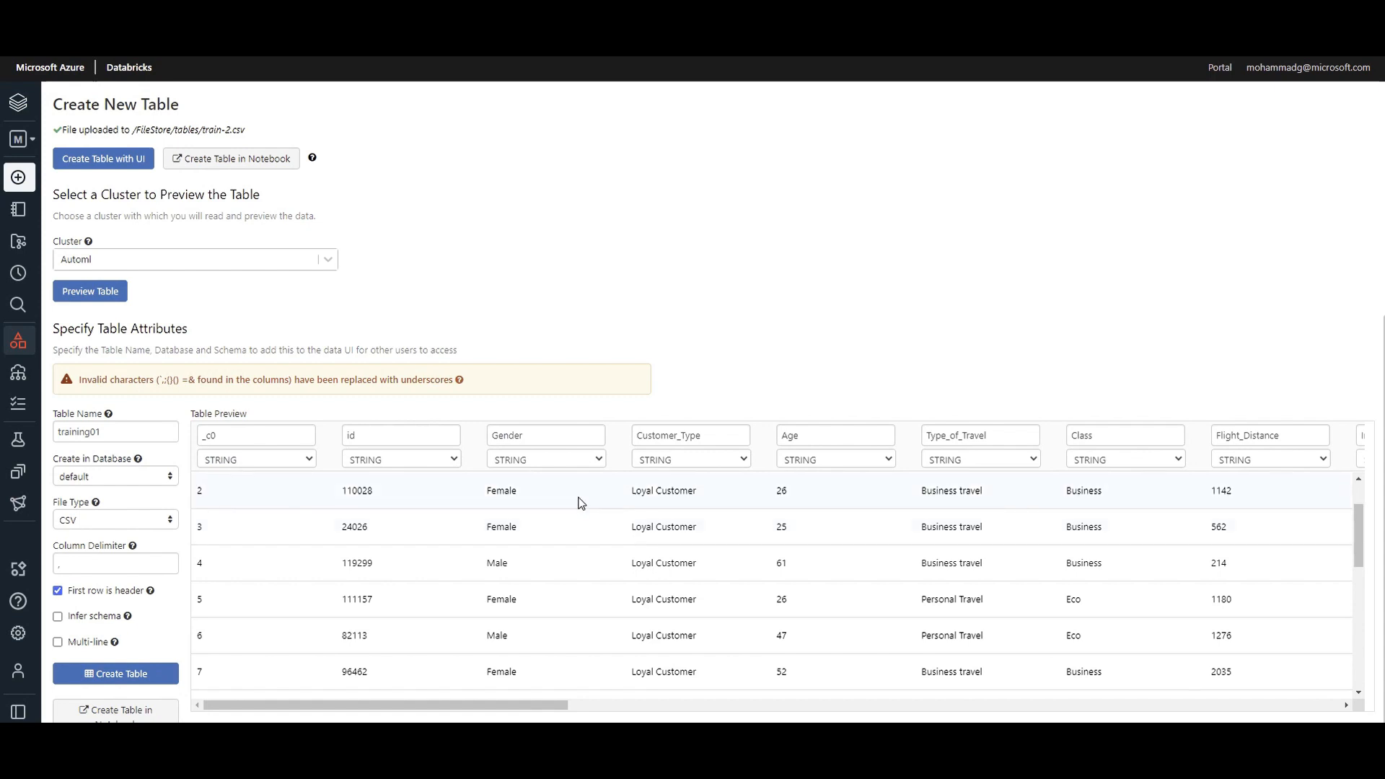
left_click_drag(502, 717, 885, 658)
left_click(792, 467)
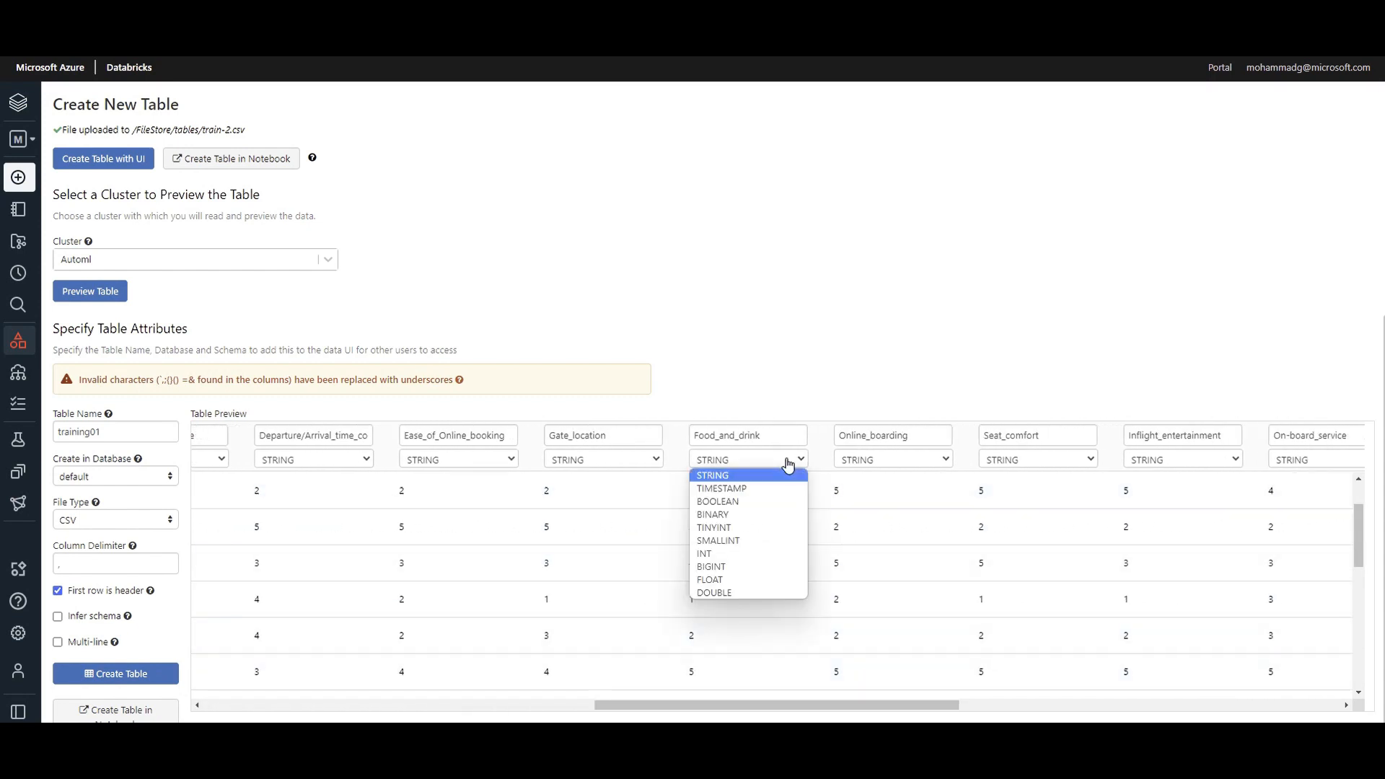
left_click(768, 553)
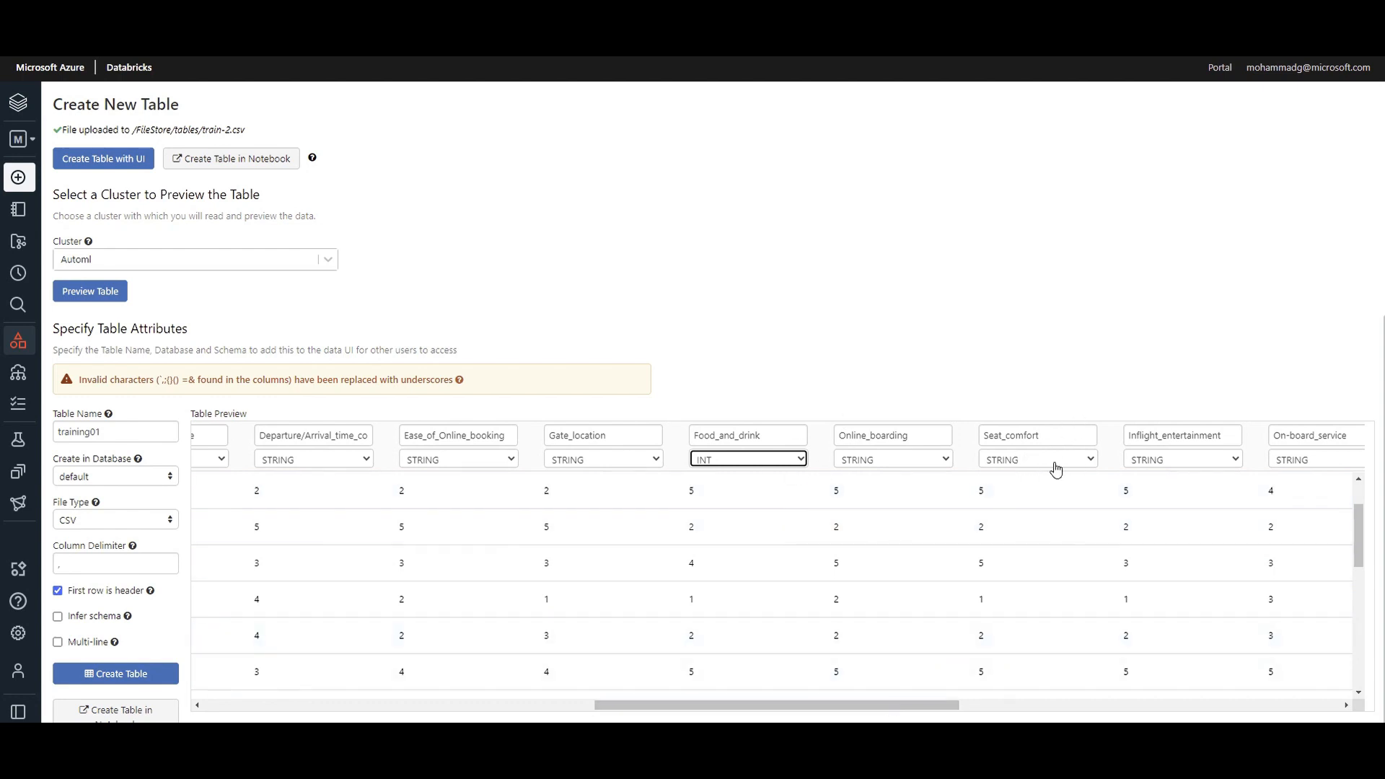
Switch to Azure Machine Learning Studio, review the column types in the dataset schema, and advance to the confirmation details.
left_click_drag(863, 706, 215, 128)
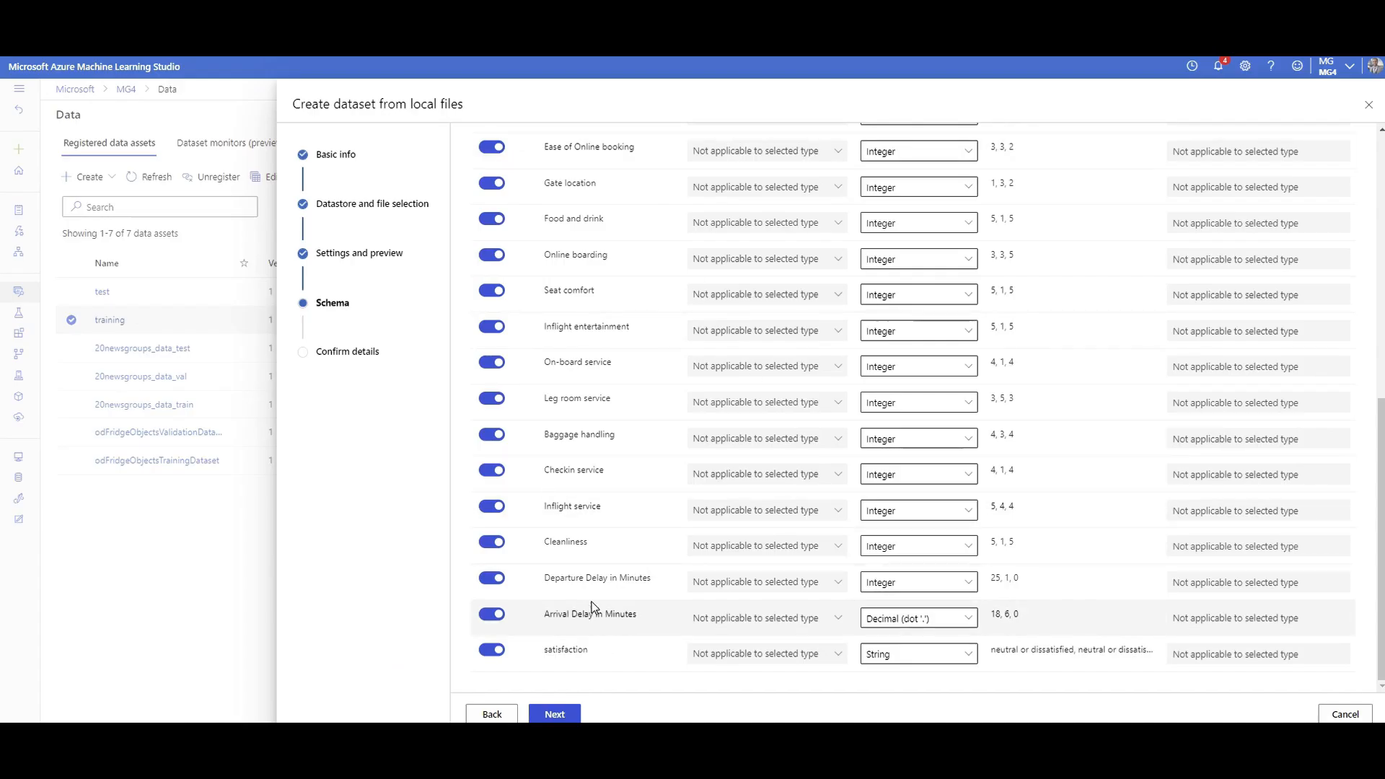
scroll(479, 493, "up", 1)
scroll(743, 347, "up", 6)
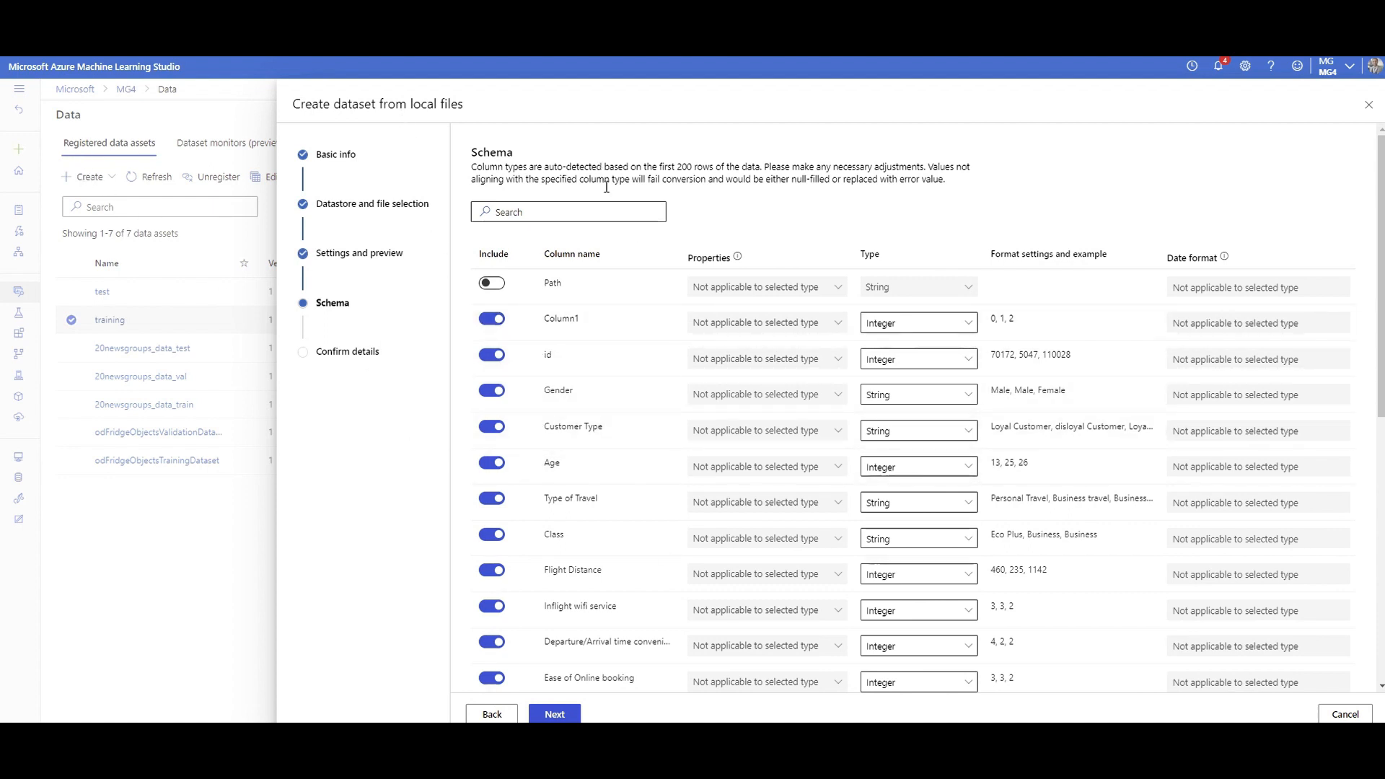
left_click(573, 716)
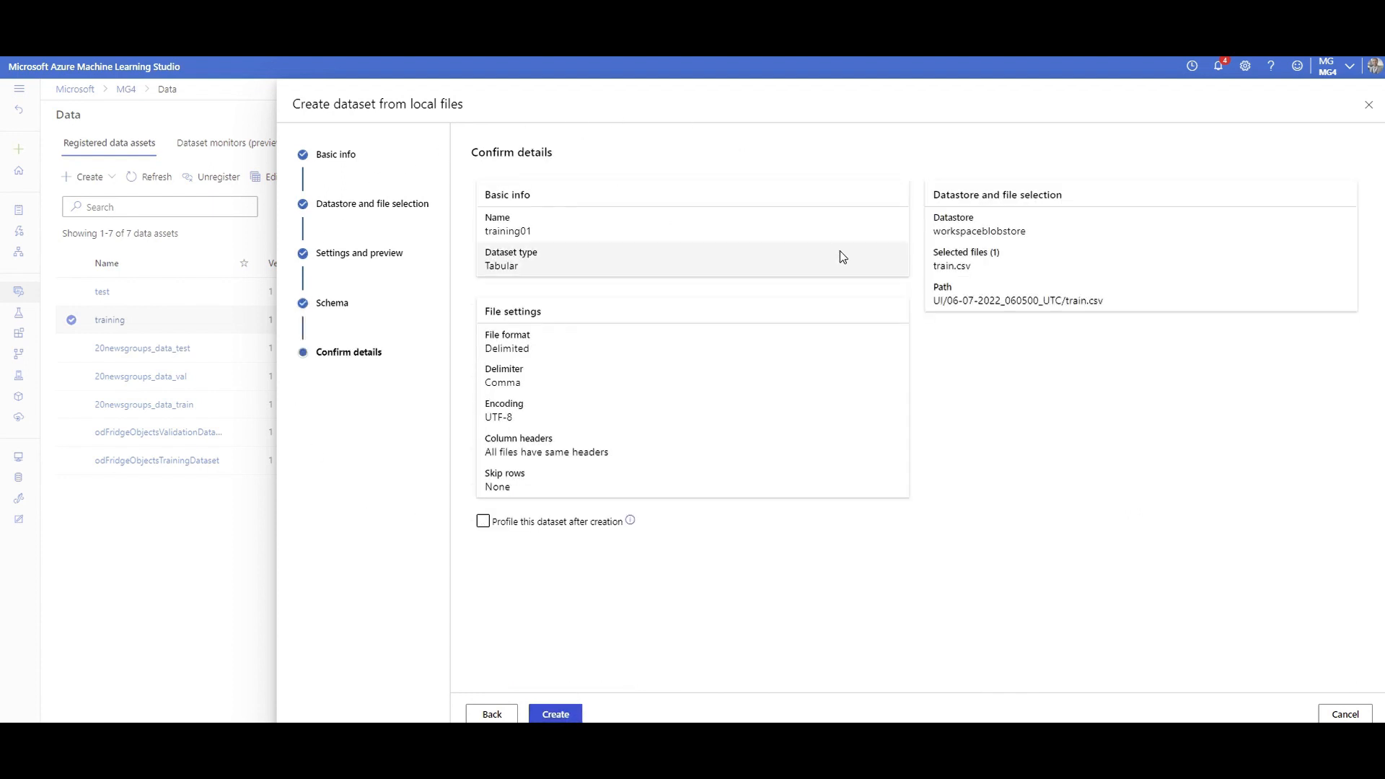
Enable profiling of the training01 dataset after creation, and leave the dataset wizard without creating it.
left_click(482, 524)
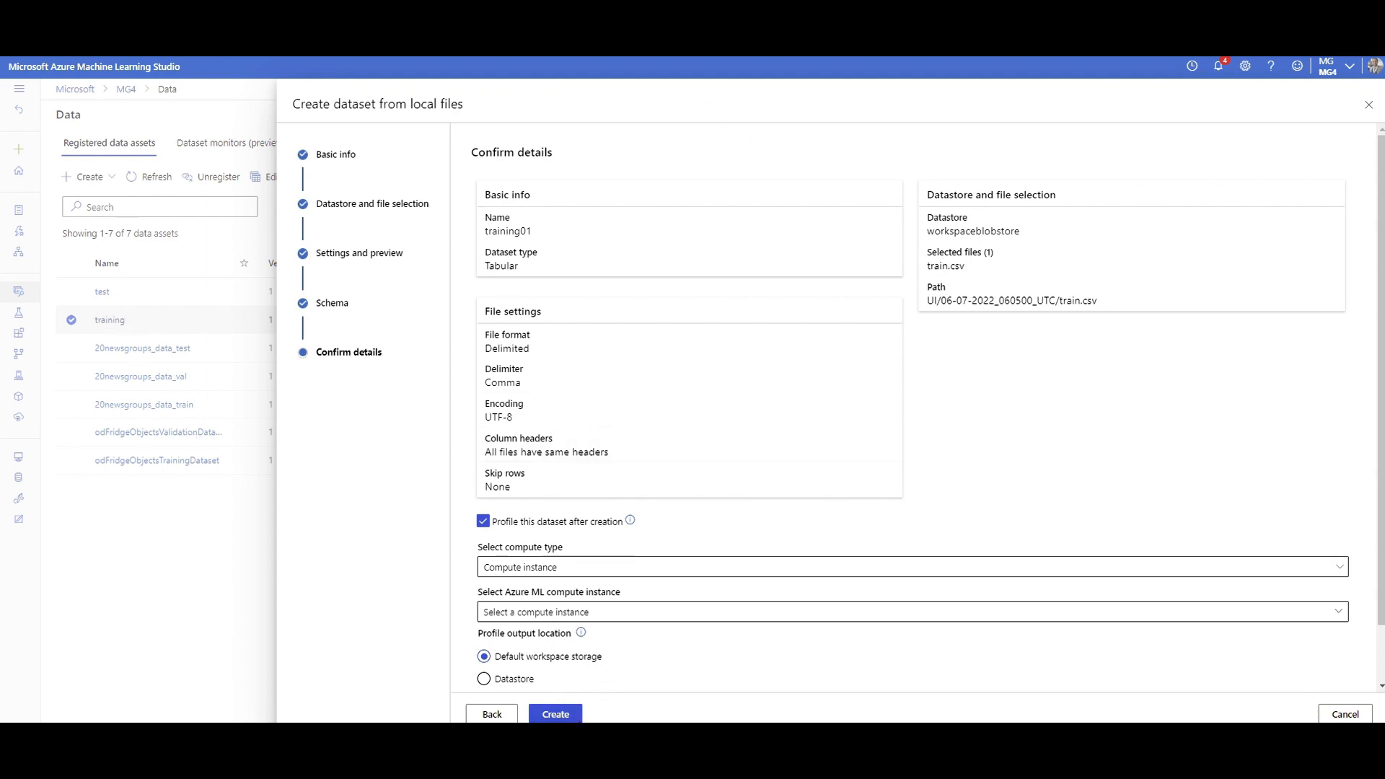
left_click(1347, 714)
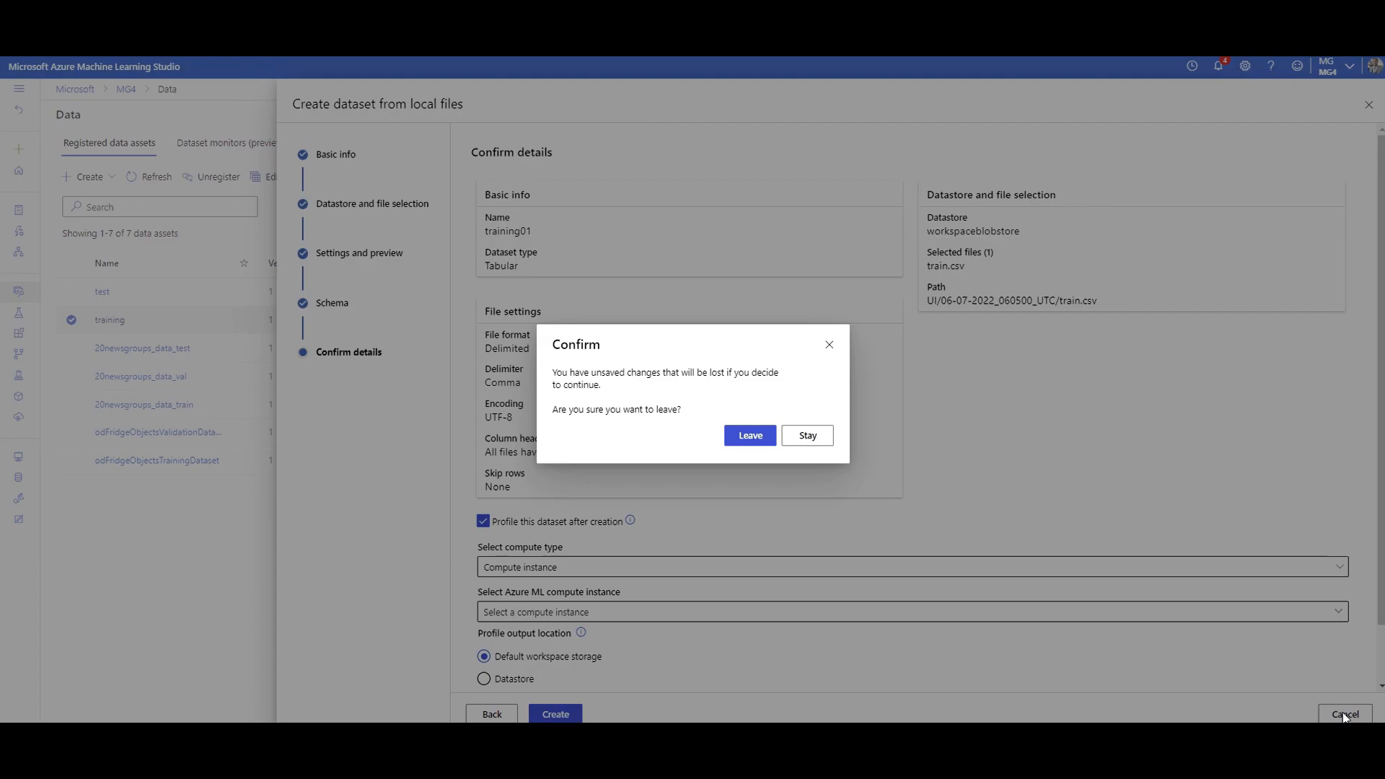
left_click(725, 437)
left_click_drag(159, 319, 85, 322)
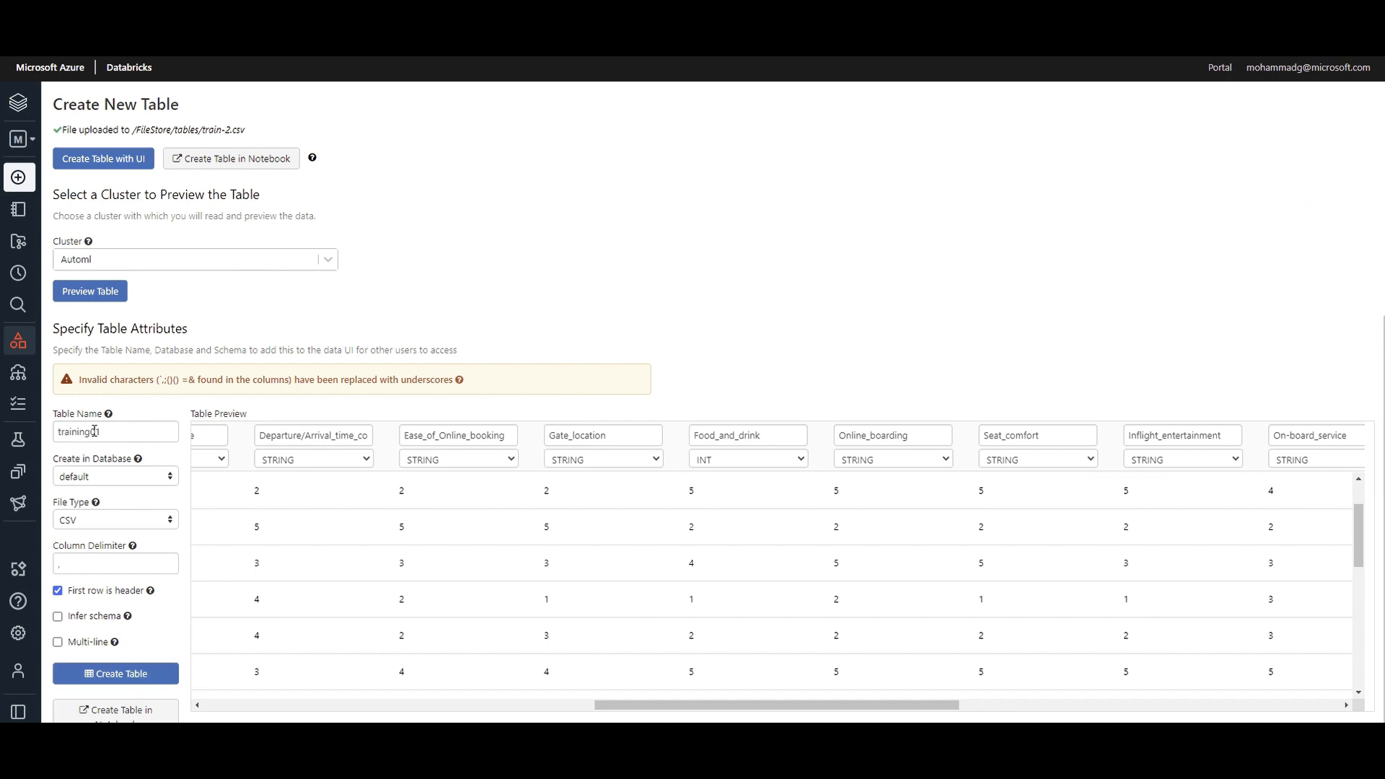
Switch to Databricks and open the existing training table in the default database.
left_click_drag(104, 432, 43, 432)
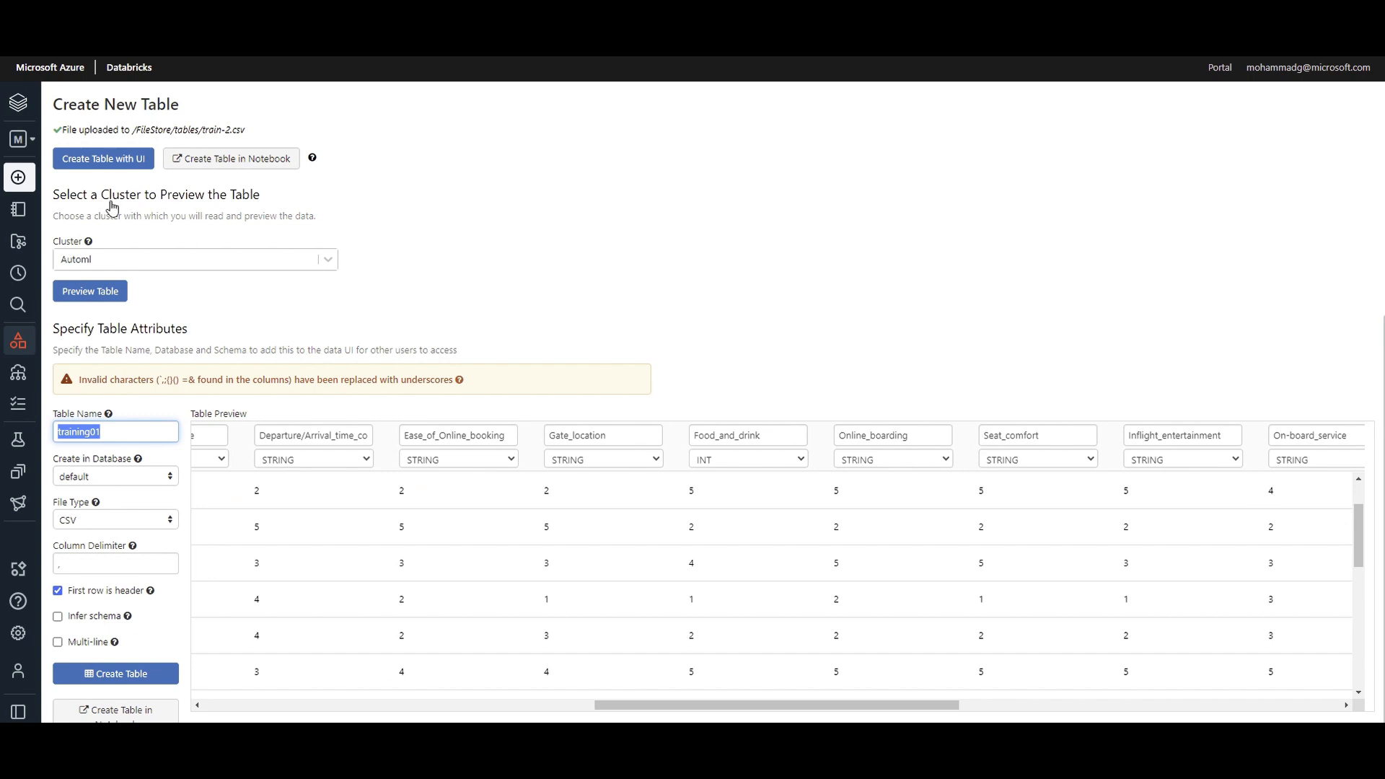
mouse_move(30, 298)
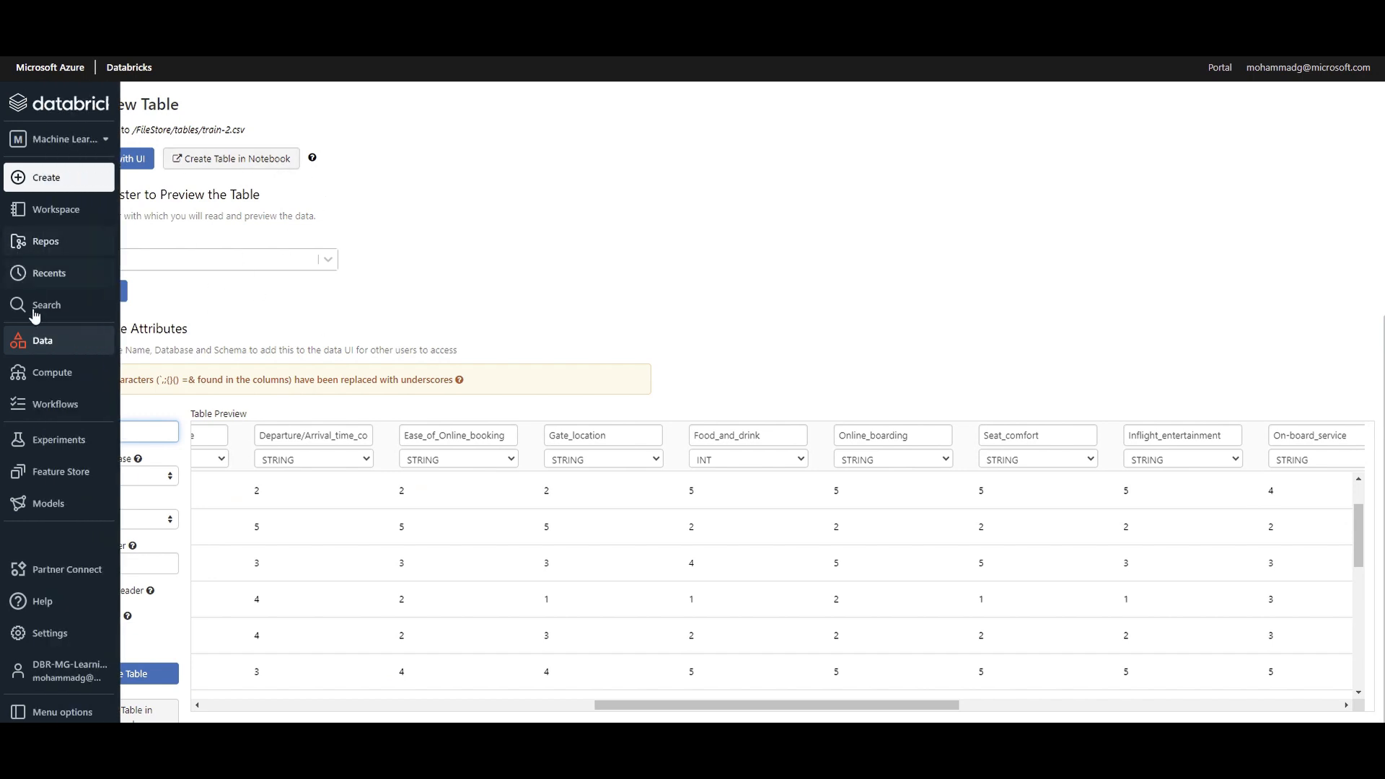
left_click(49, 342)
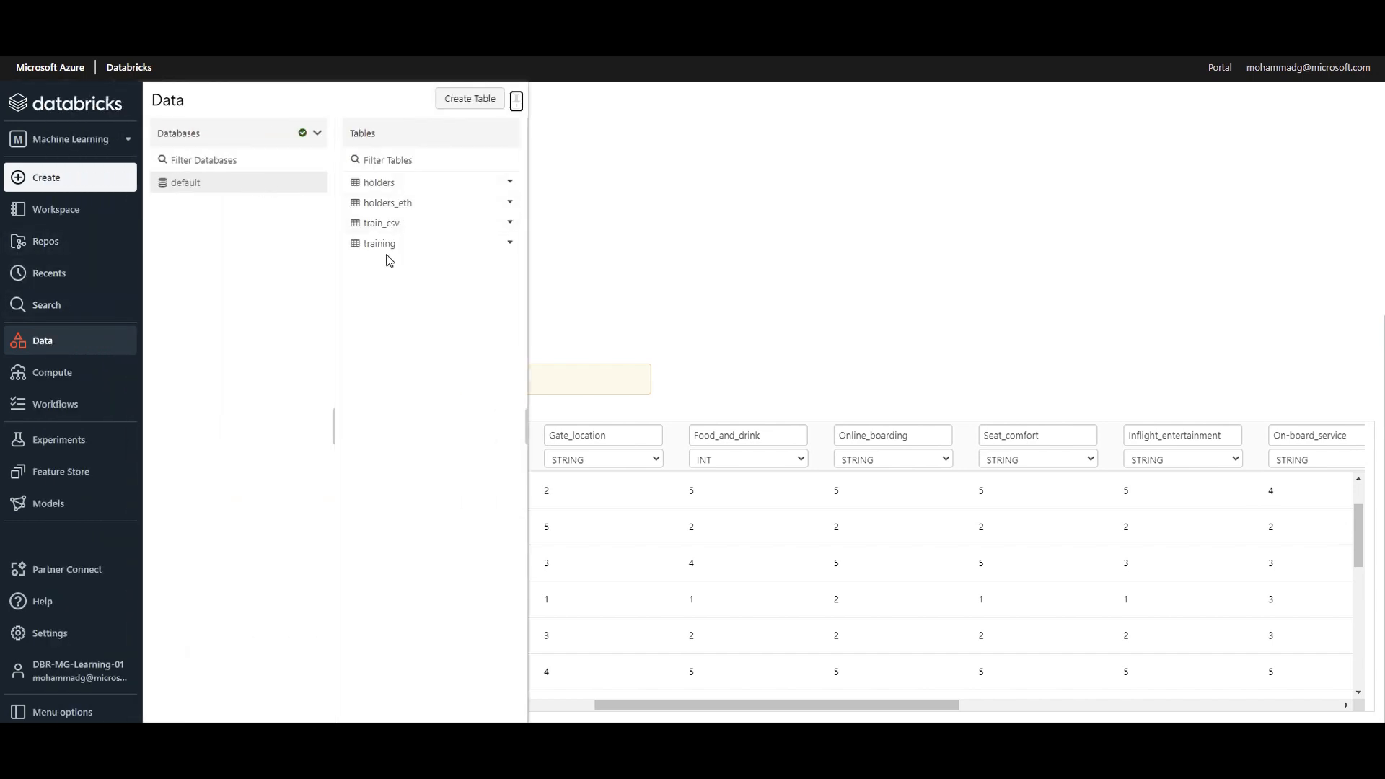
left_click(393, 244)
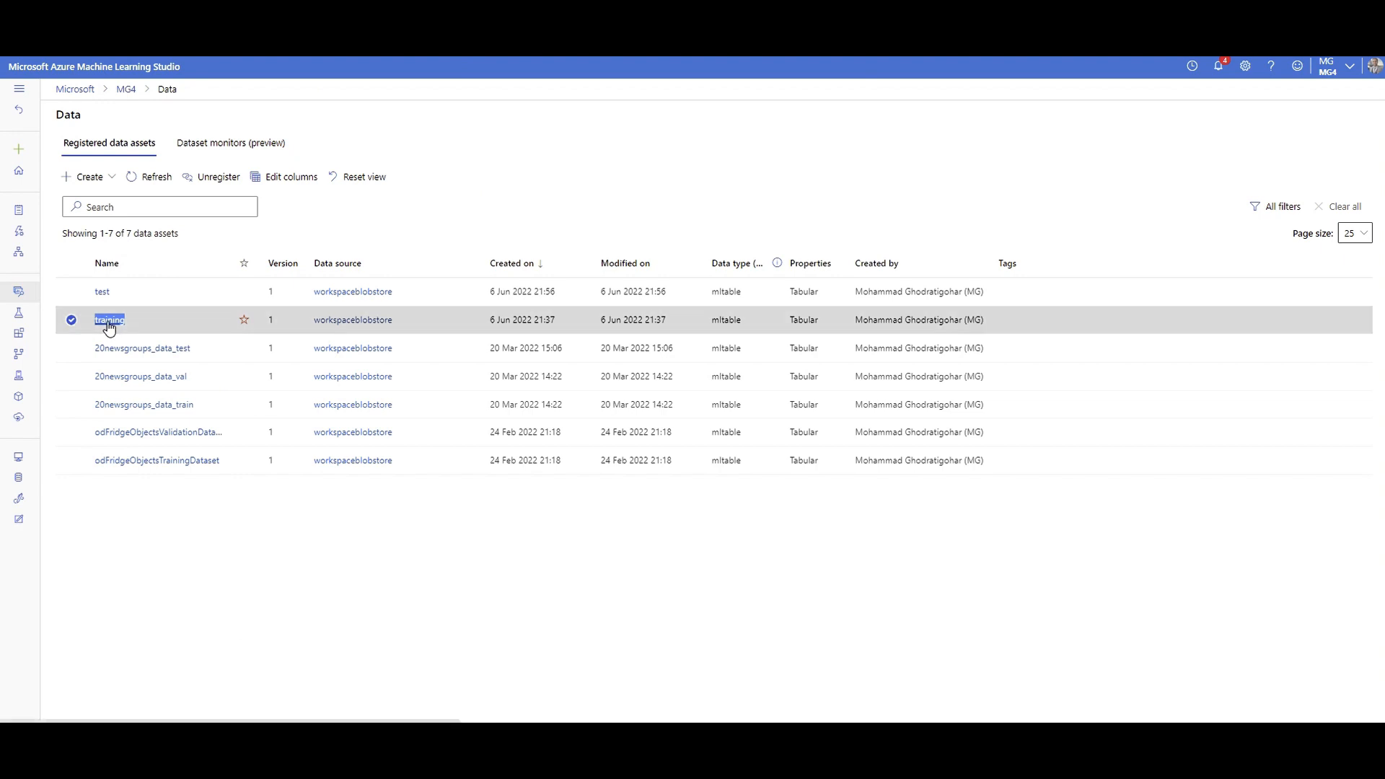
Switch to Azure Machine Learning Studio, open the registered training dataset, and examine its data preview and column profiles.
left_click(109, 320)
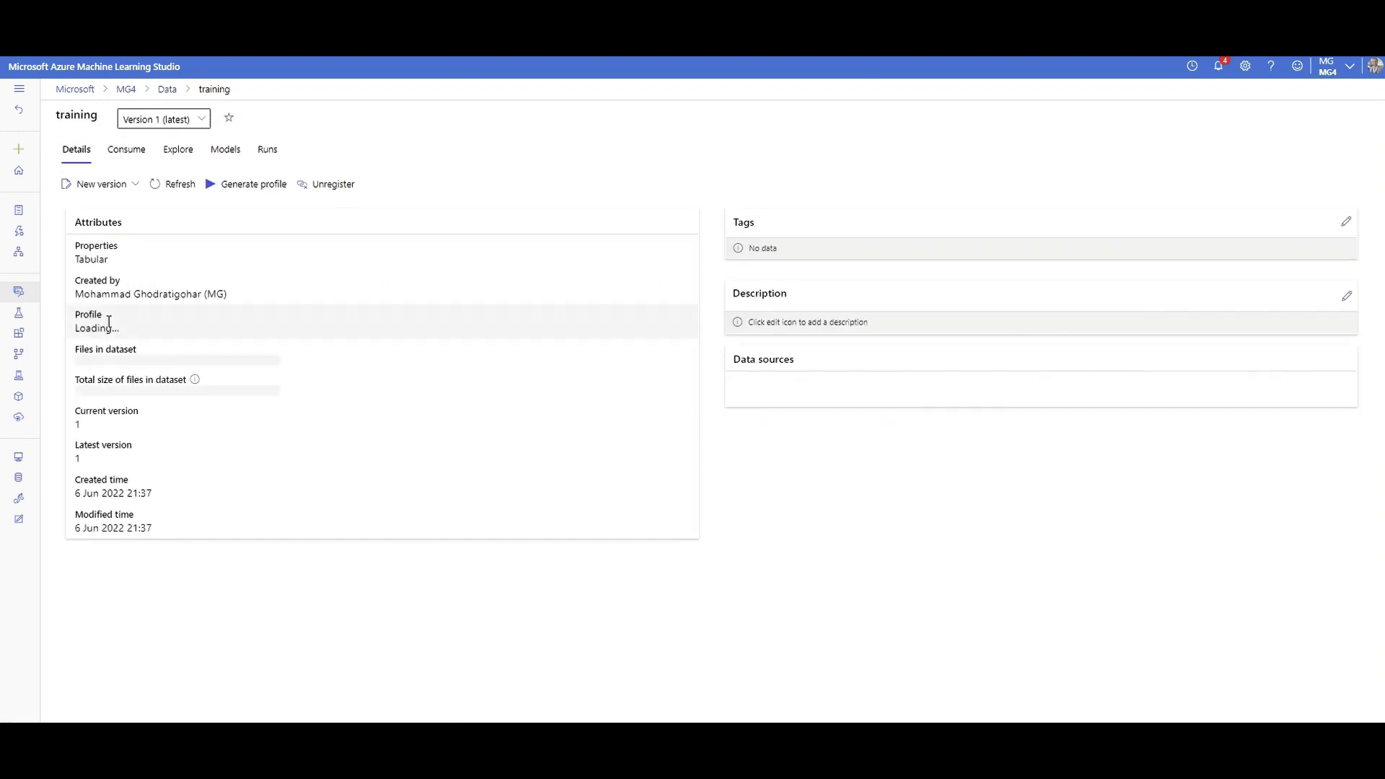
left_click(179, 156)
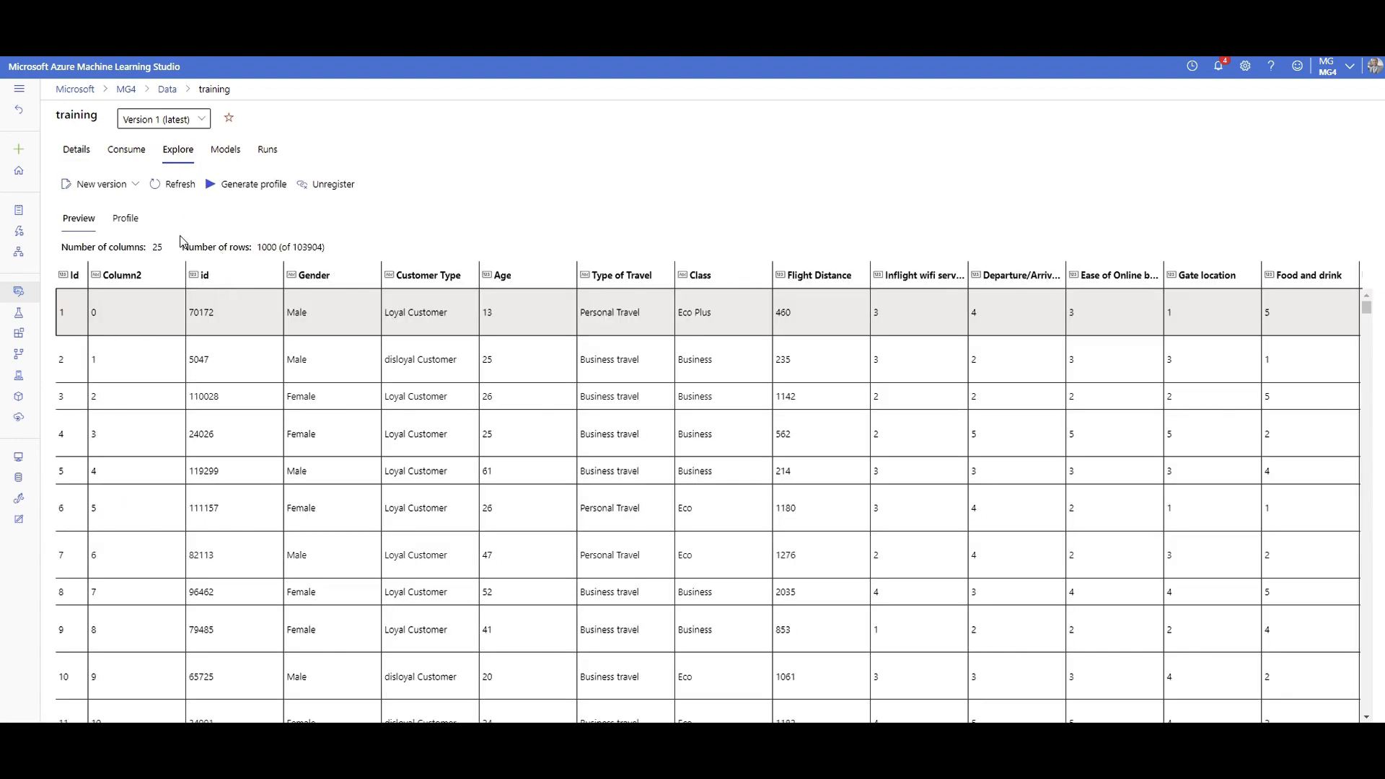
left_click(123, 229)
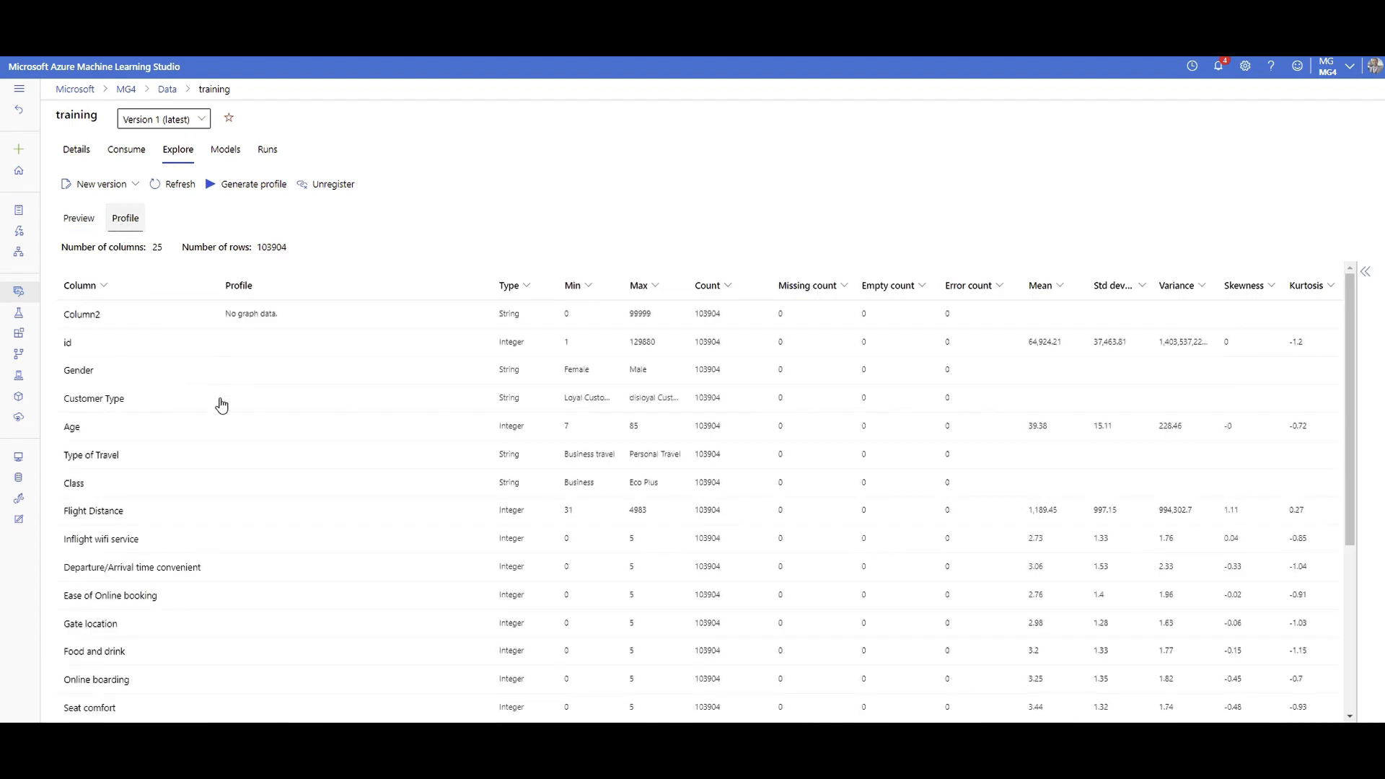
scroll(176, 466, "down", 3)
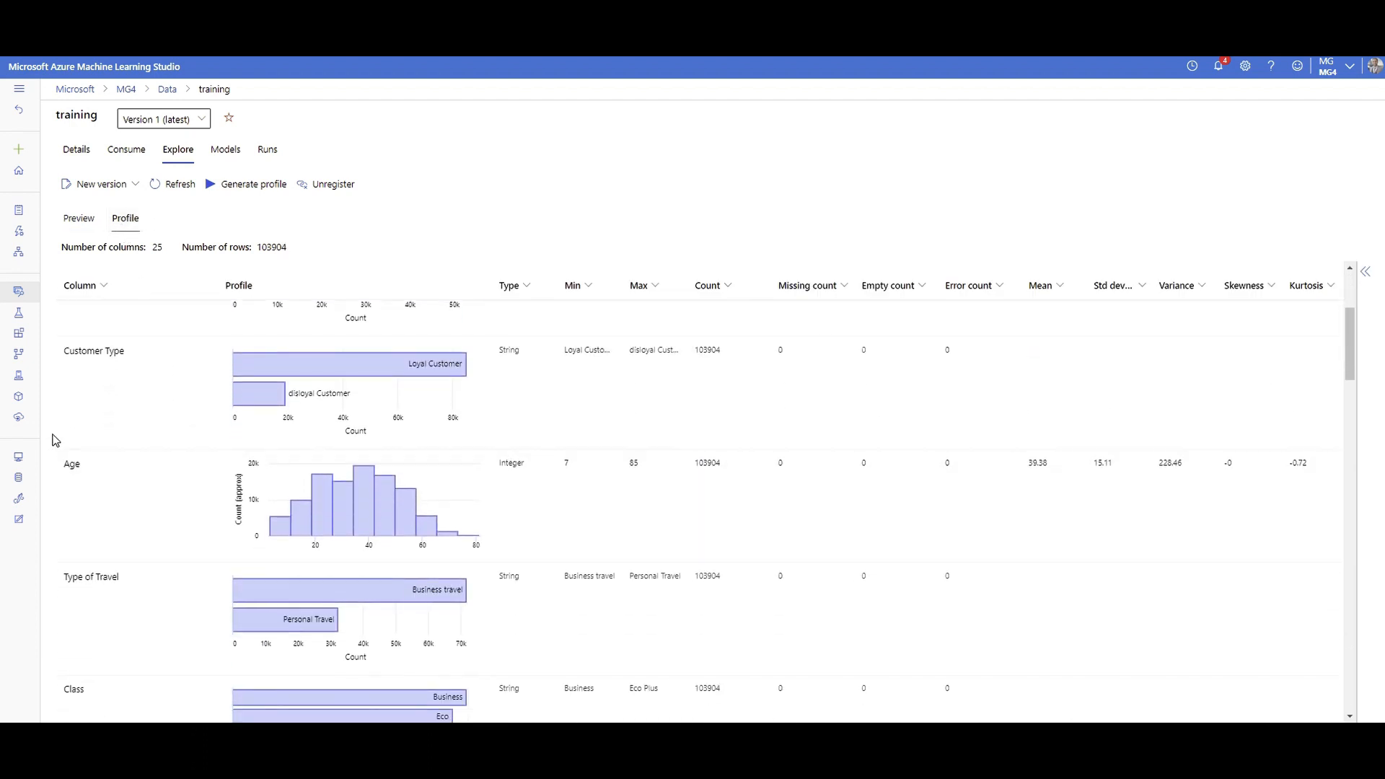
scroll(130, 433, "down", 1)
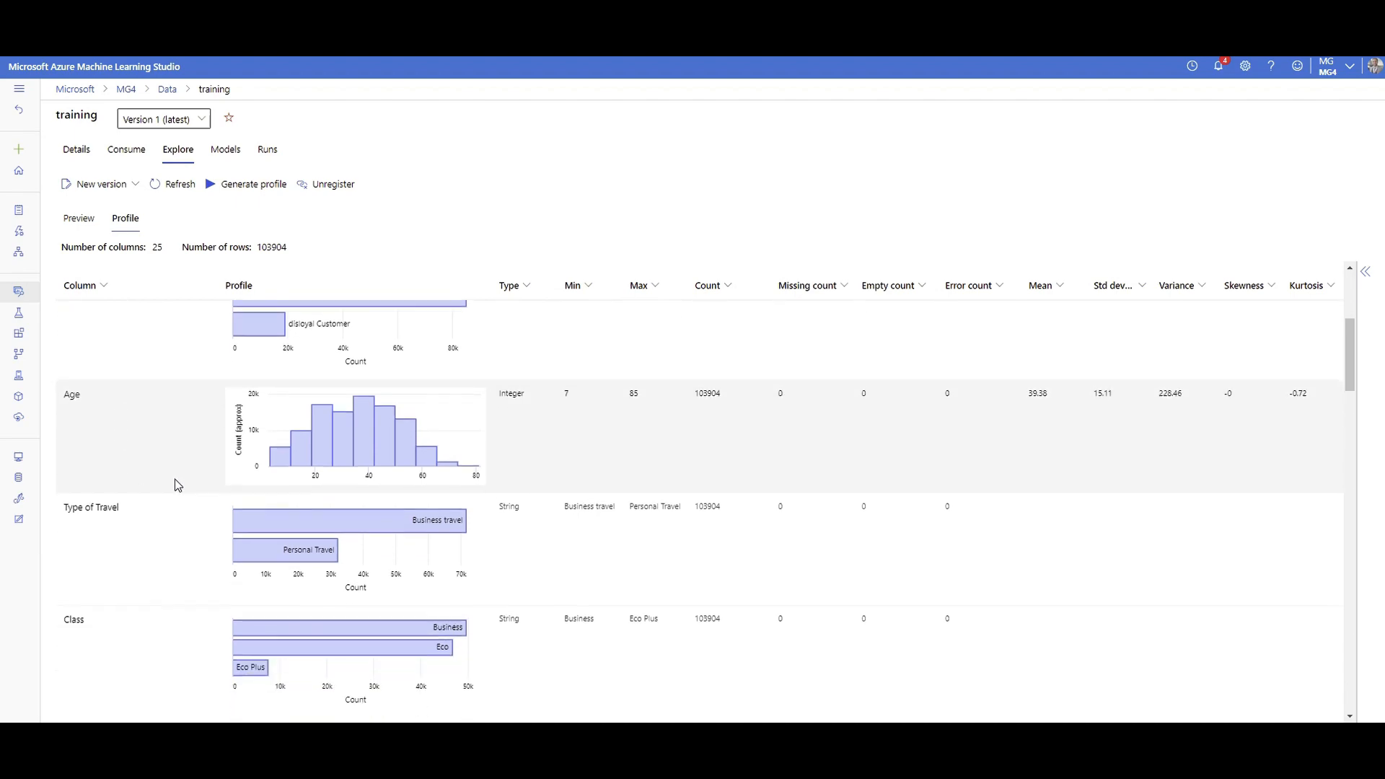
scroll(156, 595, "down", 4)
scroll(156, 595, "down", 10)
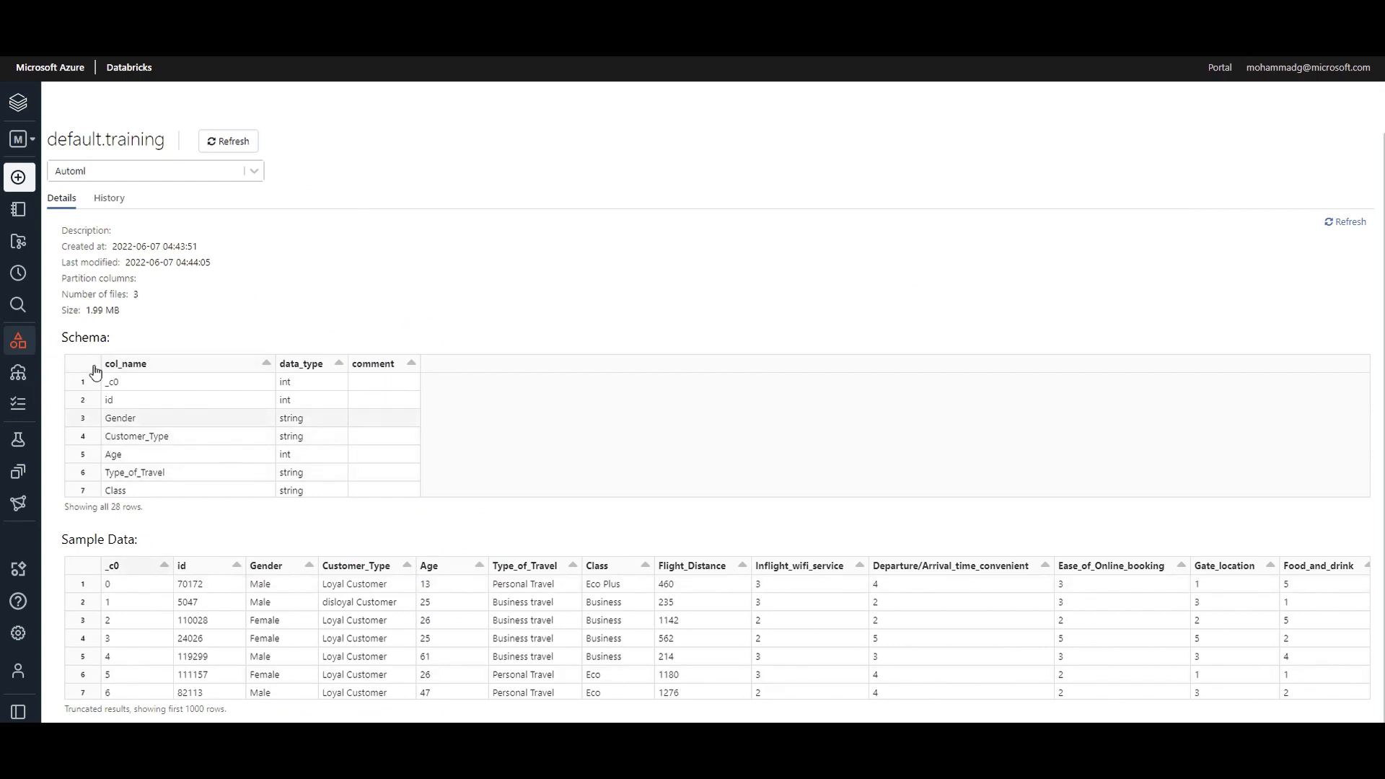
Compare the training table's schema and sample data in Databricks with the Azure ML column profiles, and return to the registered data assets.
scroll(198, 357, "up", 1)
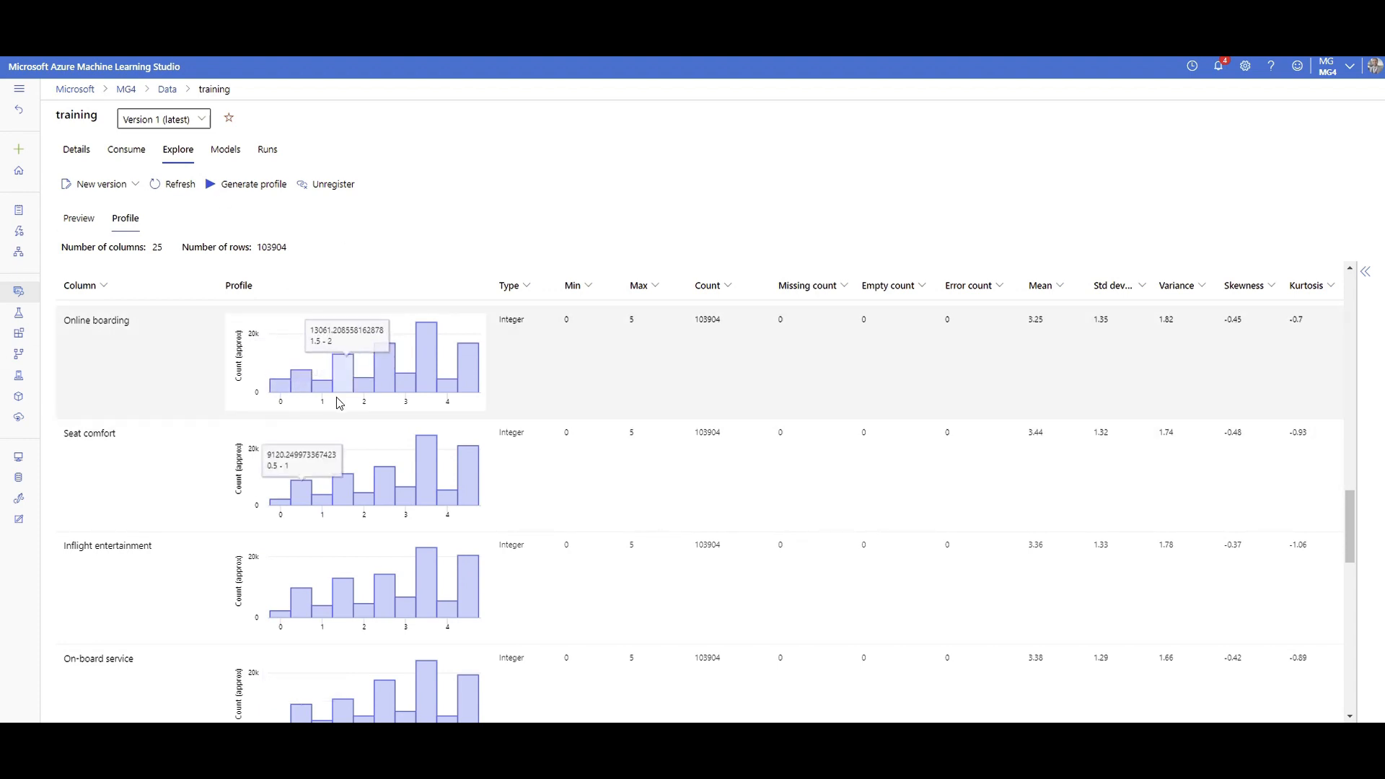
scroll(223, 451, "up", 8)
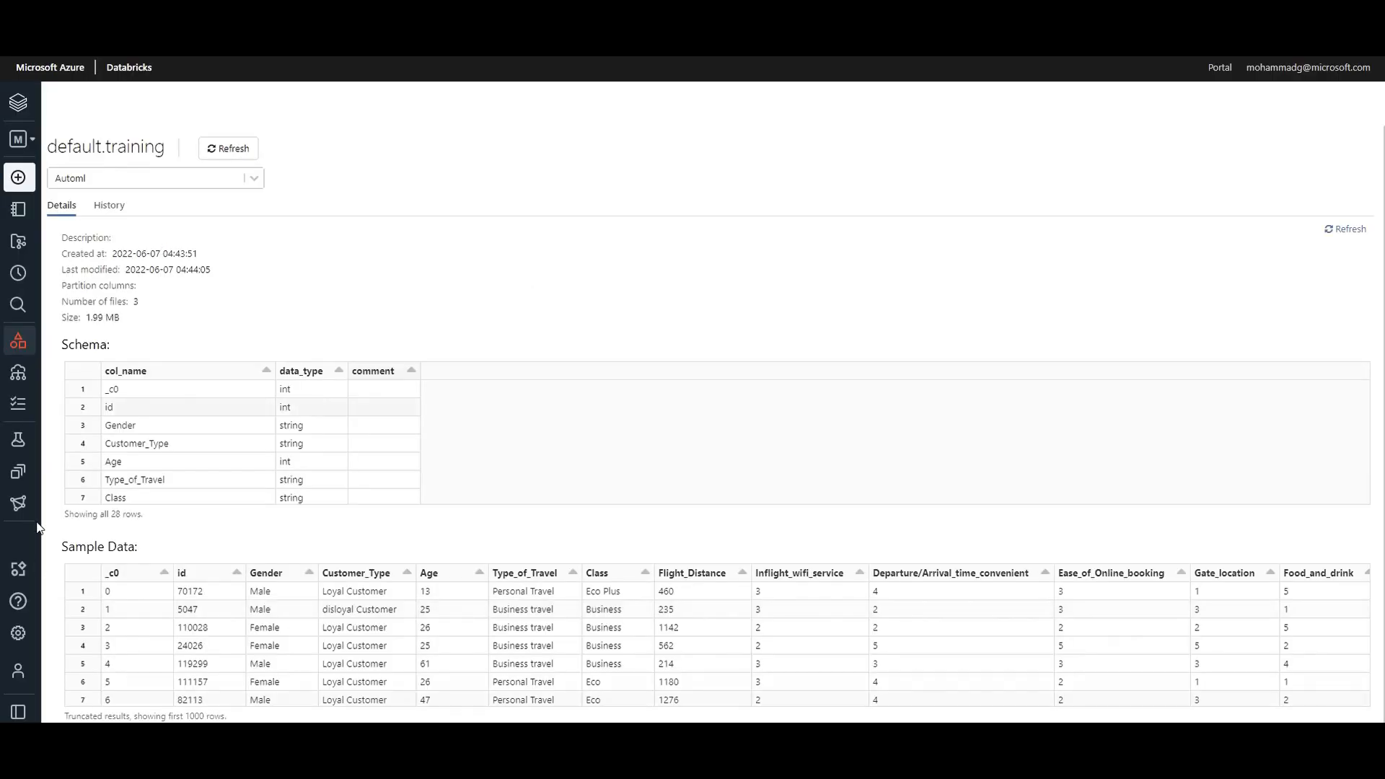
left_click(22, 340)
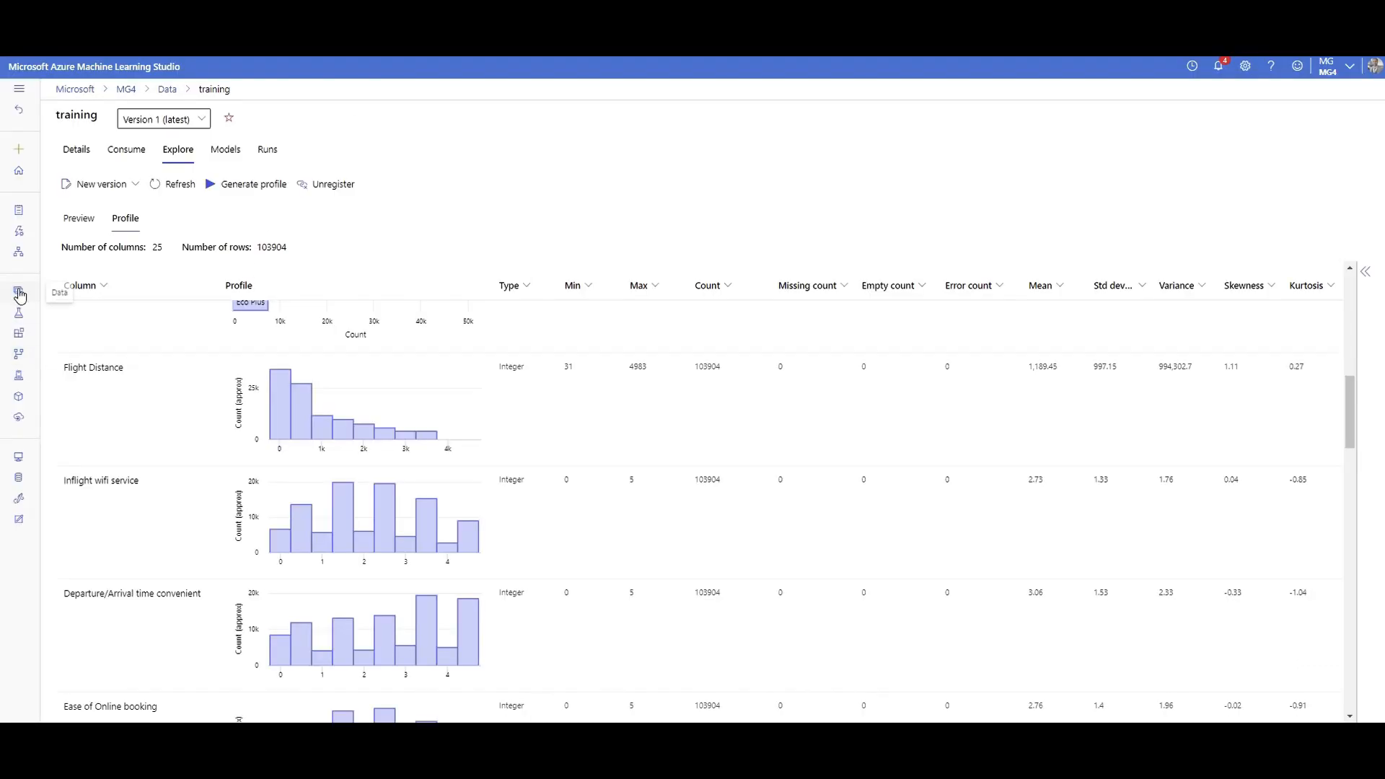
left_click(19, 292)
left_click_drag(134, 322, 93, 321)
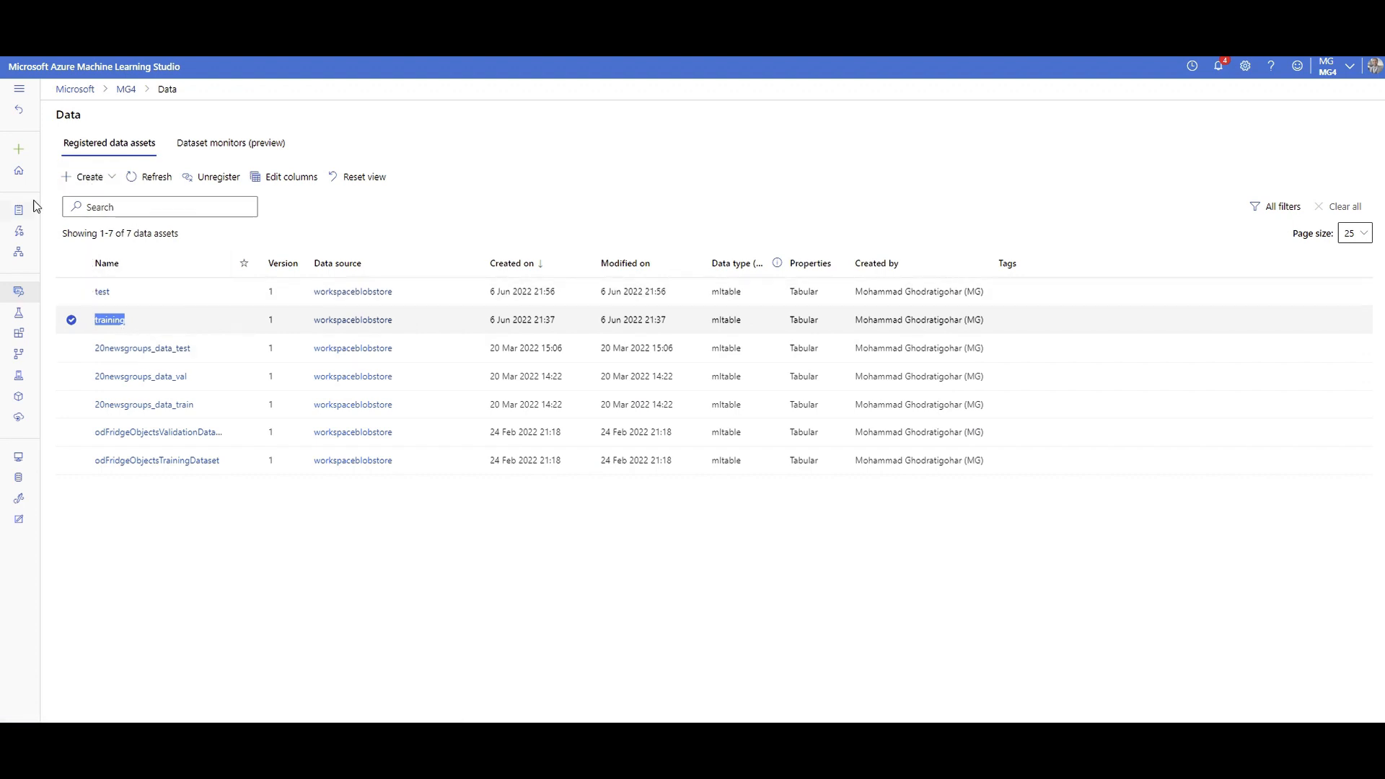
Start a new Automated ML job with the training data asset as input and advance to the job configuration.
left_click(18, 236)
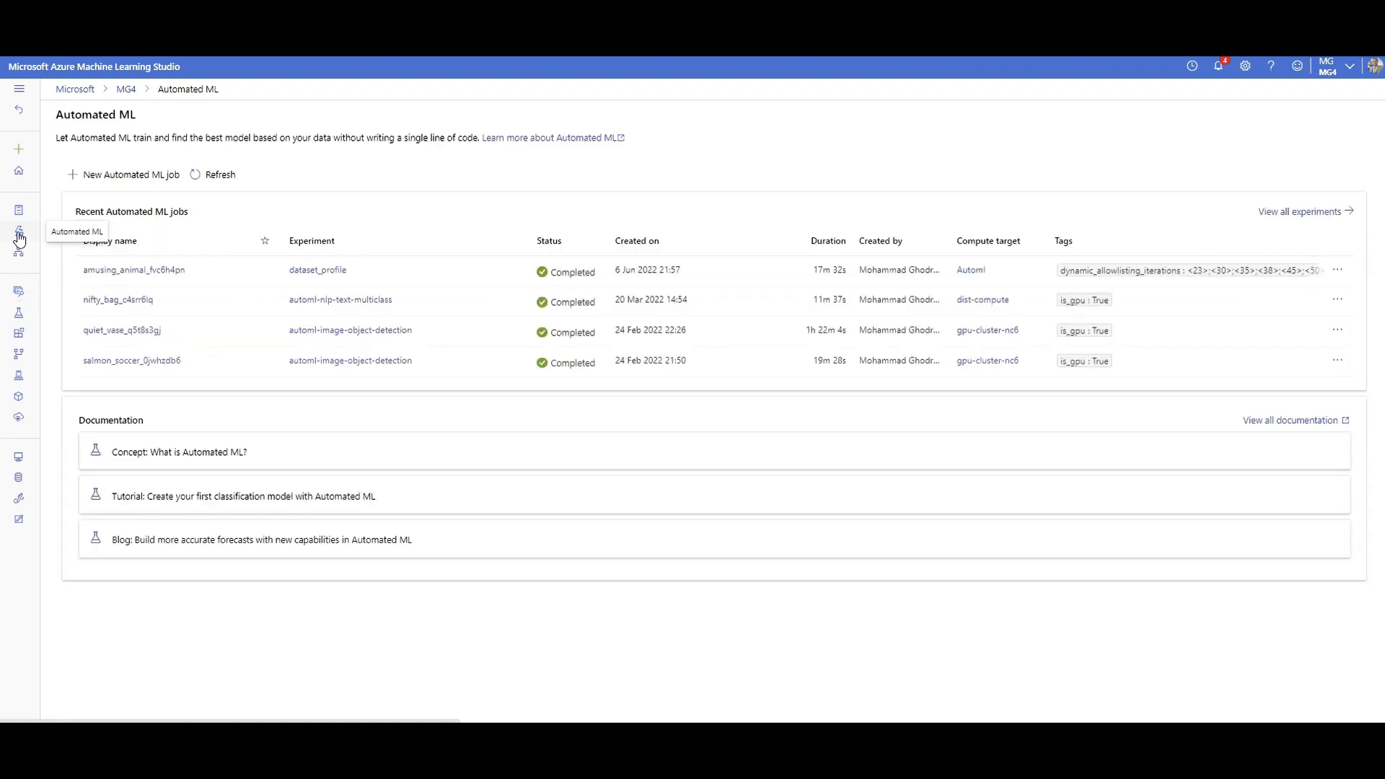
left_click(142, 176)
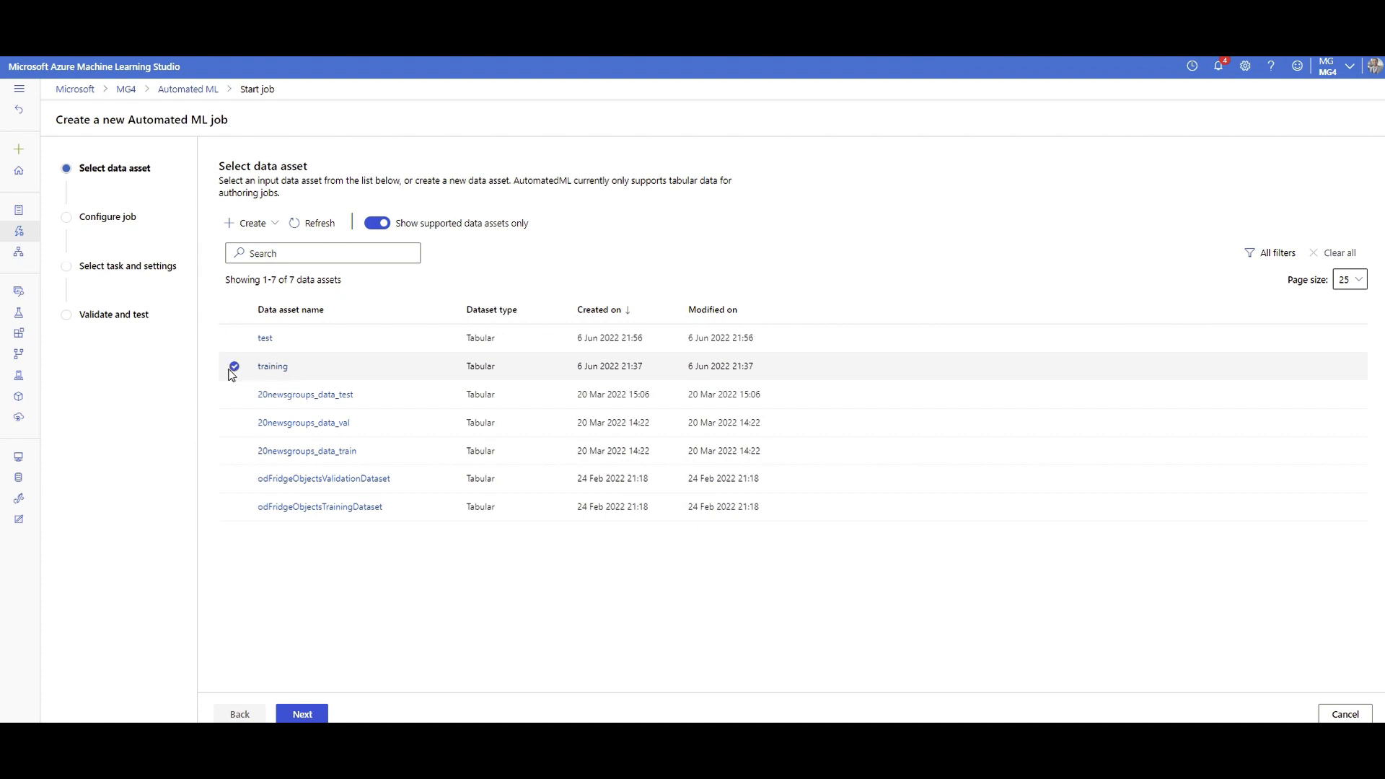
left_click(307, 713)
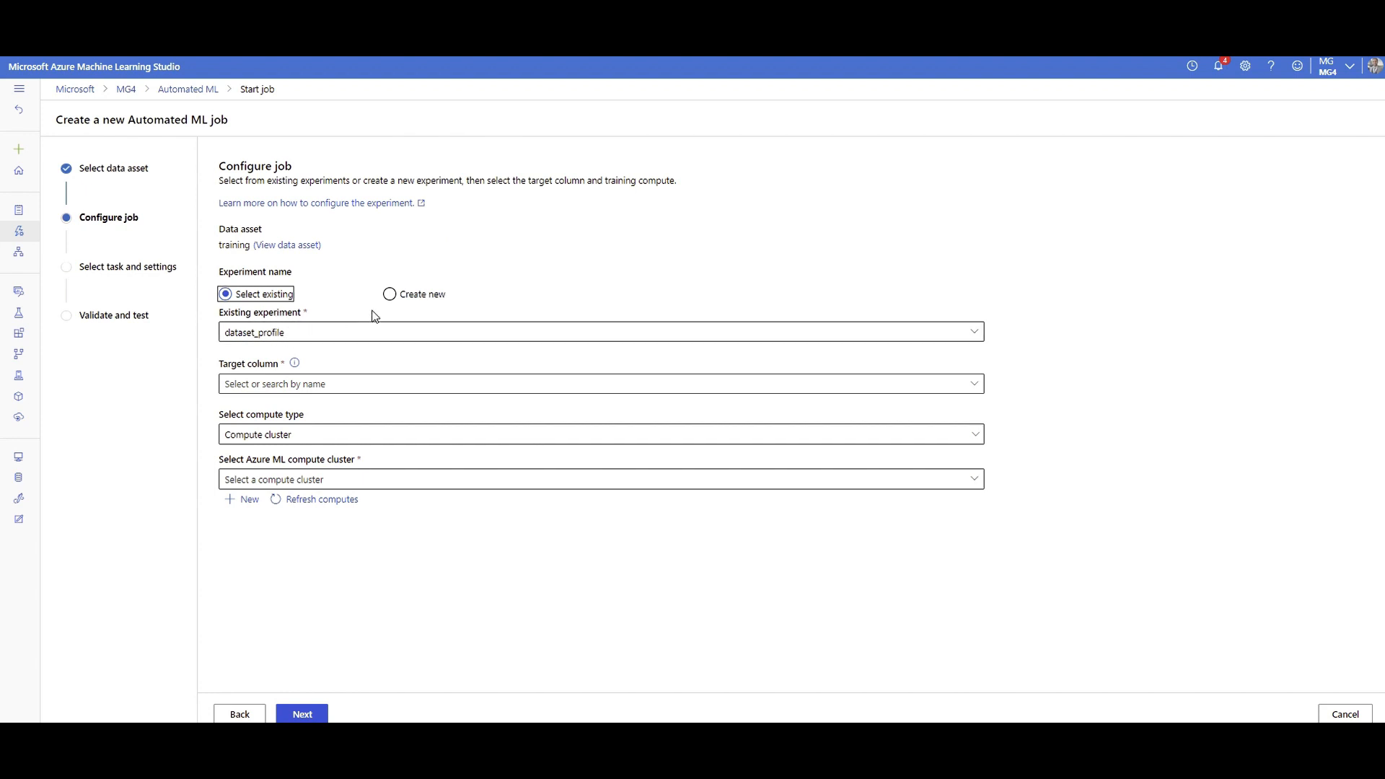
left_click(391, 295)
left_click(373, 335)
type("test")
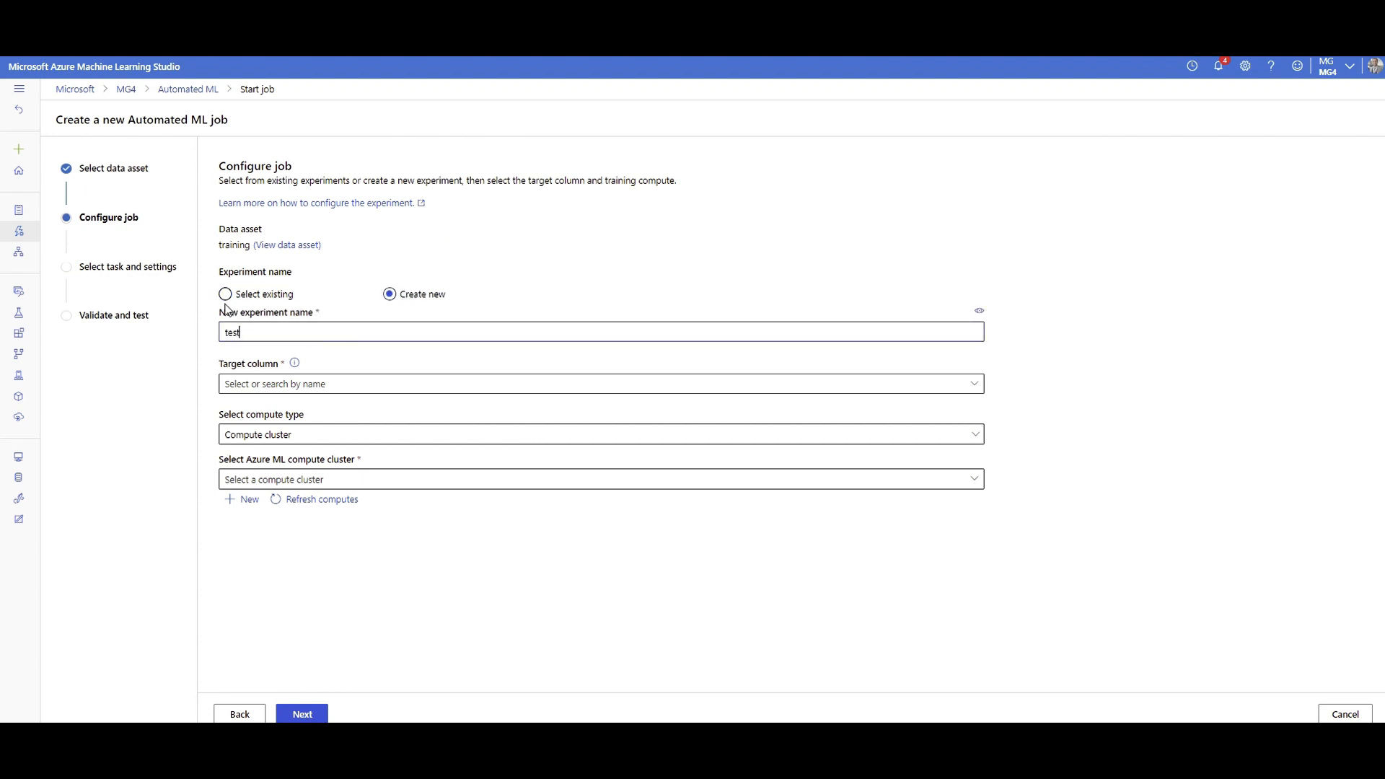
left_click(231, 295)
left_click(303, 334)
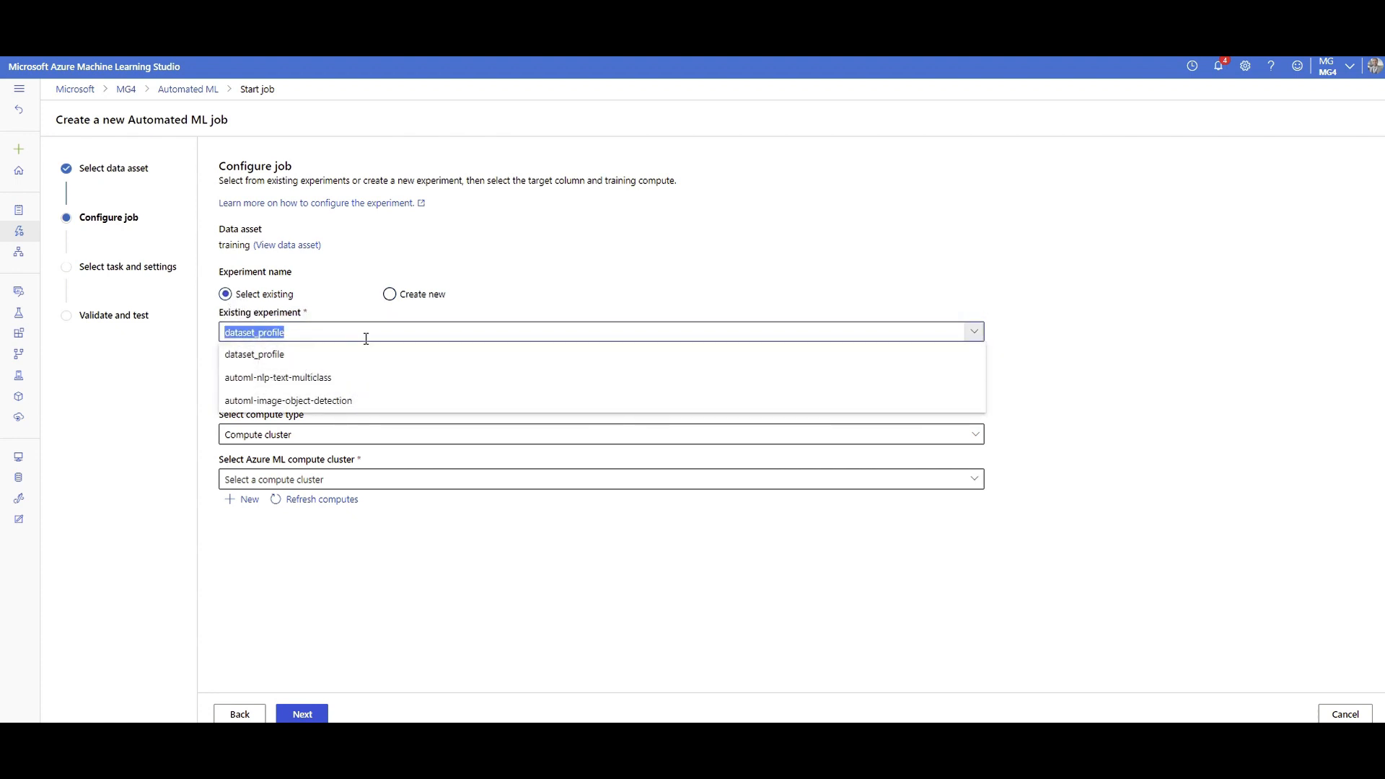
Create a new experiment named AutoMLtest for the job and choose satisfaction (String) as the target column.
left_click(400, 298)
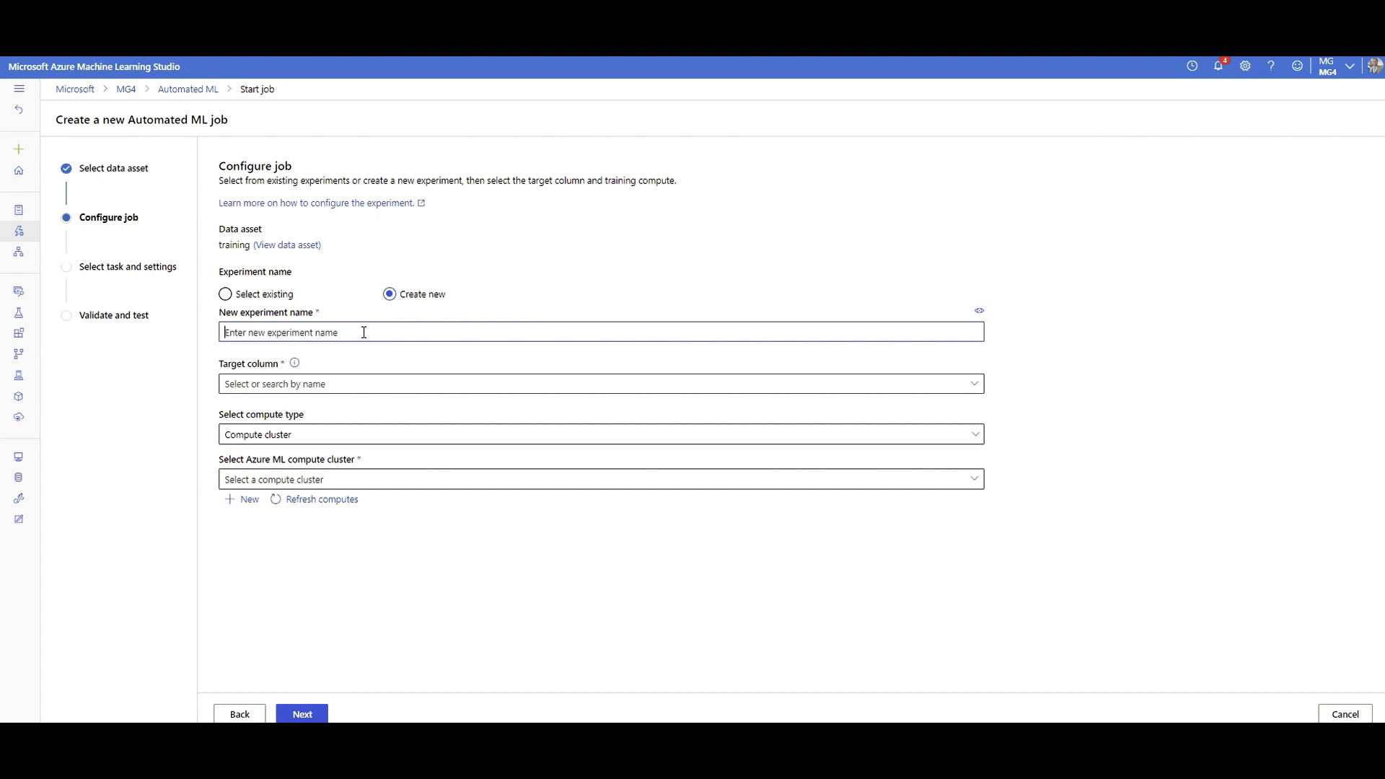
type("AutoMLtest")
left_click(356, 379)
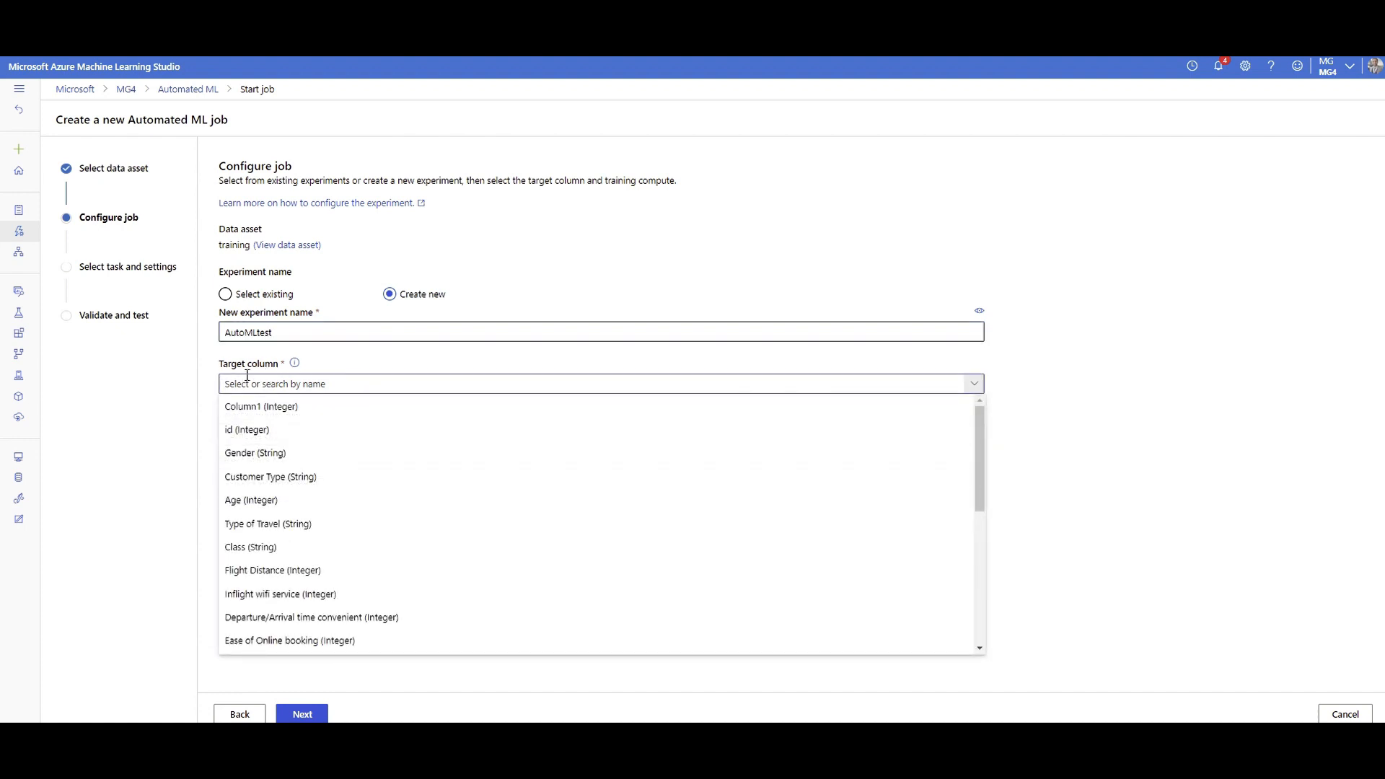
scroll(284, 574, "down", 5)
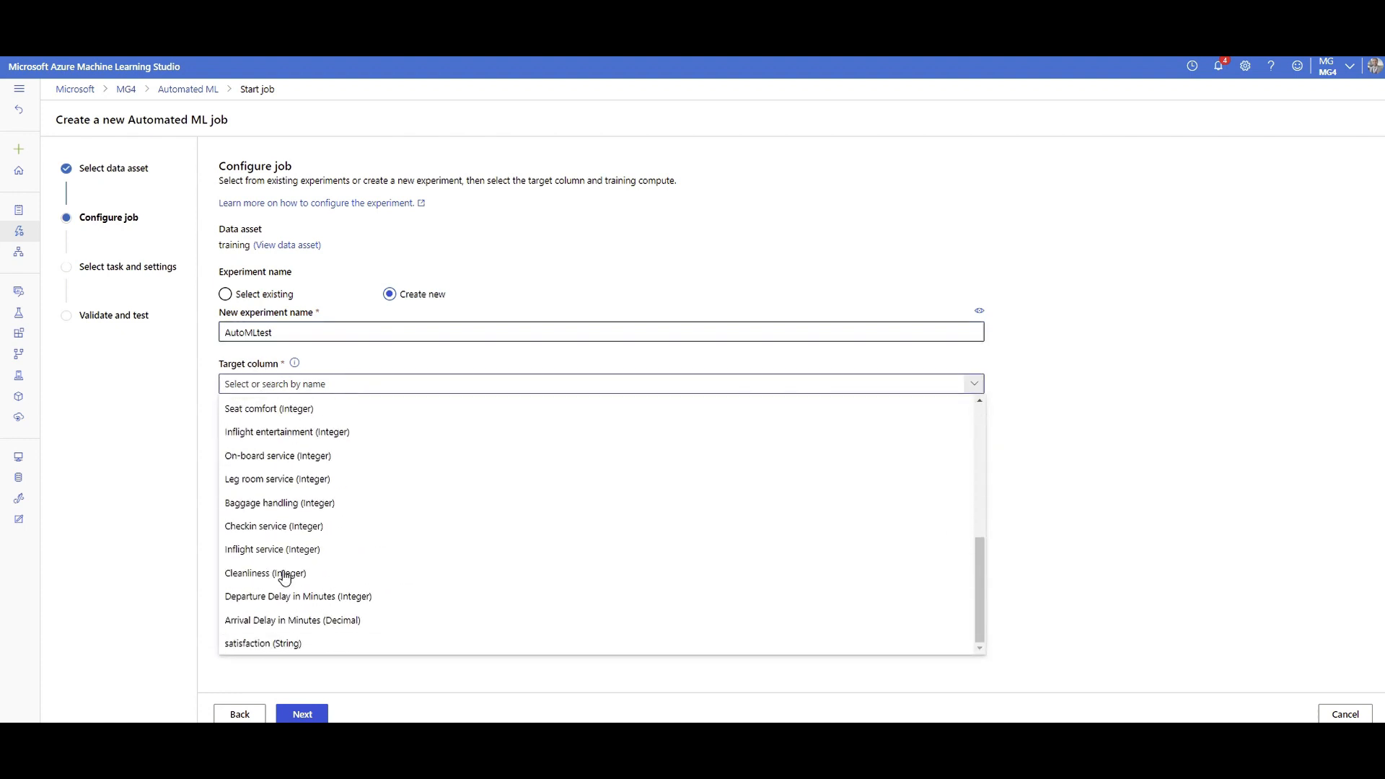
left_click(273, 650)
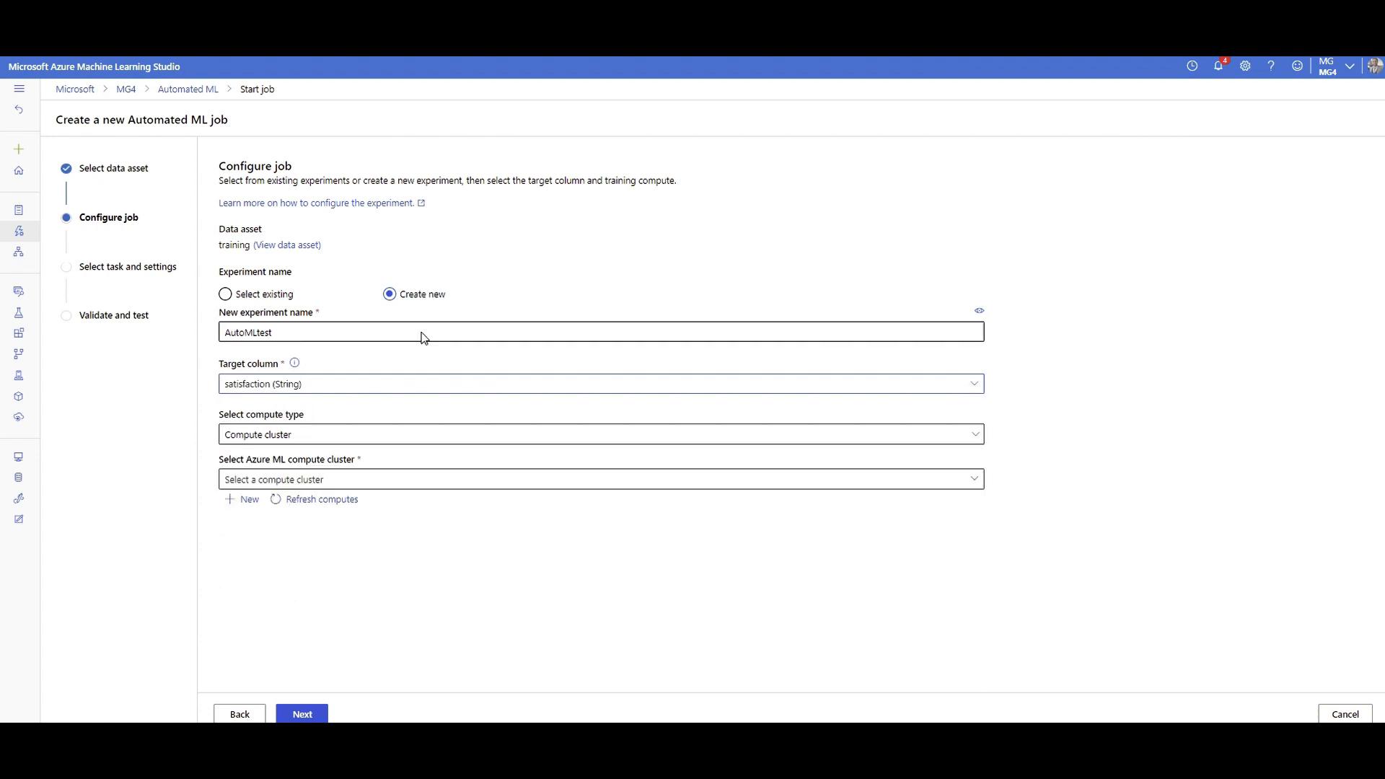
Check the compute type options, keep Compute cluster, and select the Automl cluster for the job.
left_click(297, 437)
left_click(276, 560)
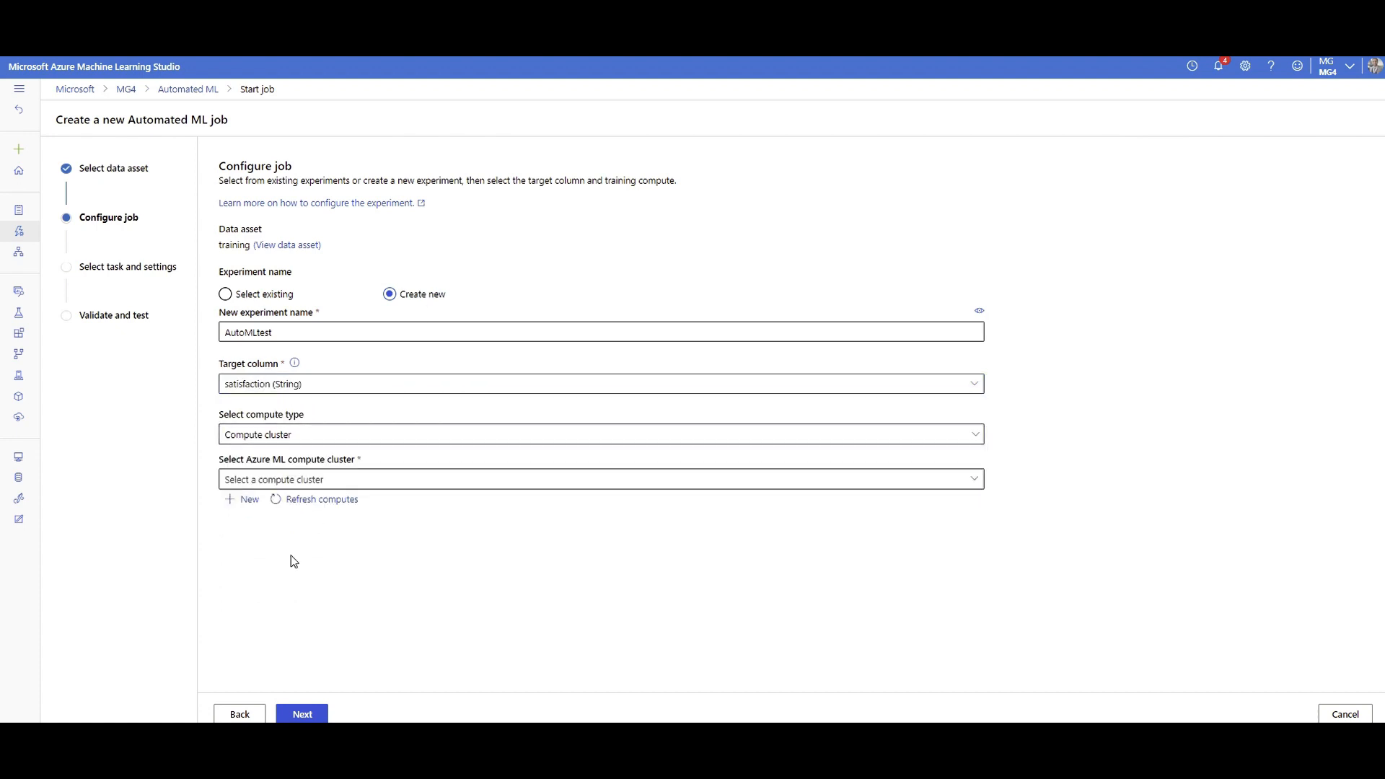
left_click(294, 481)
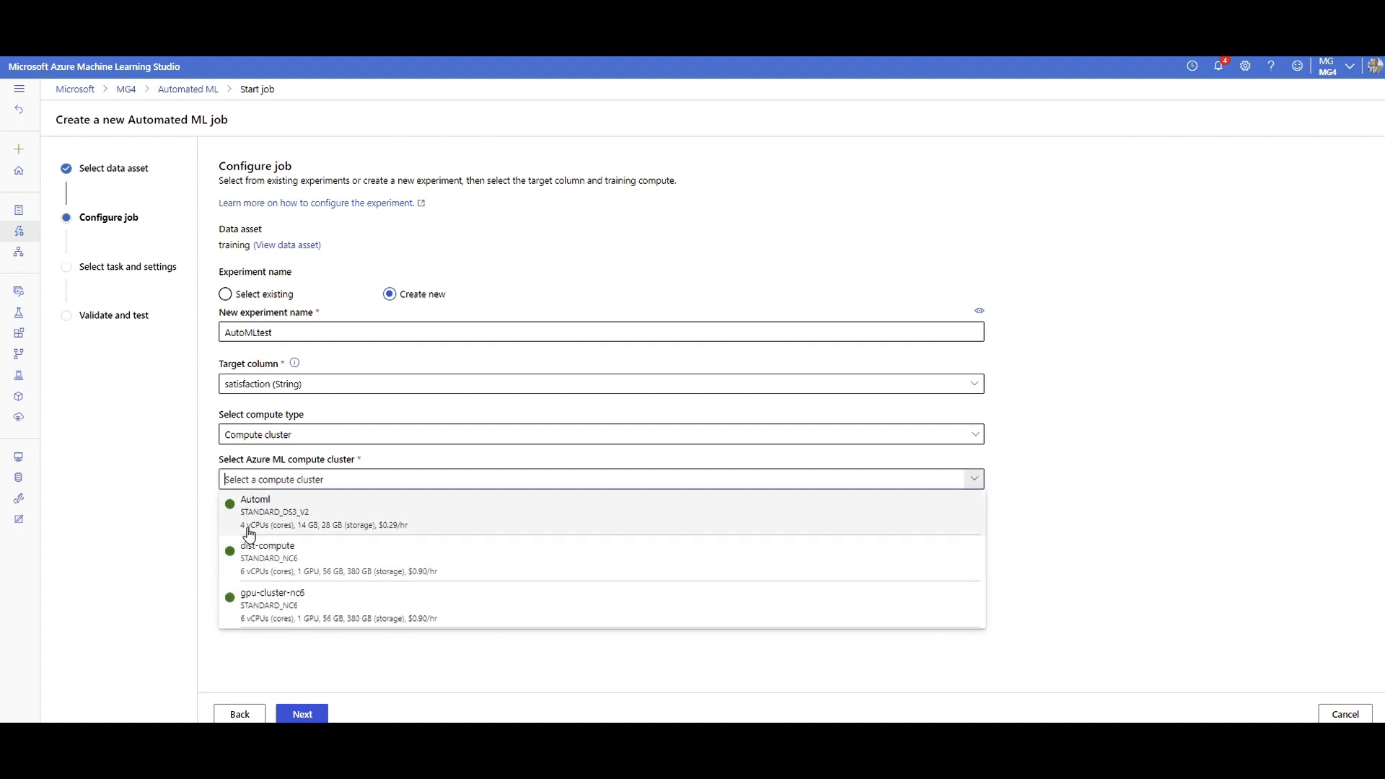
left_click(276, 513)
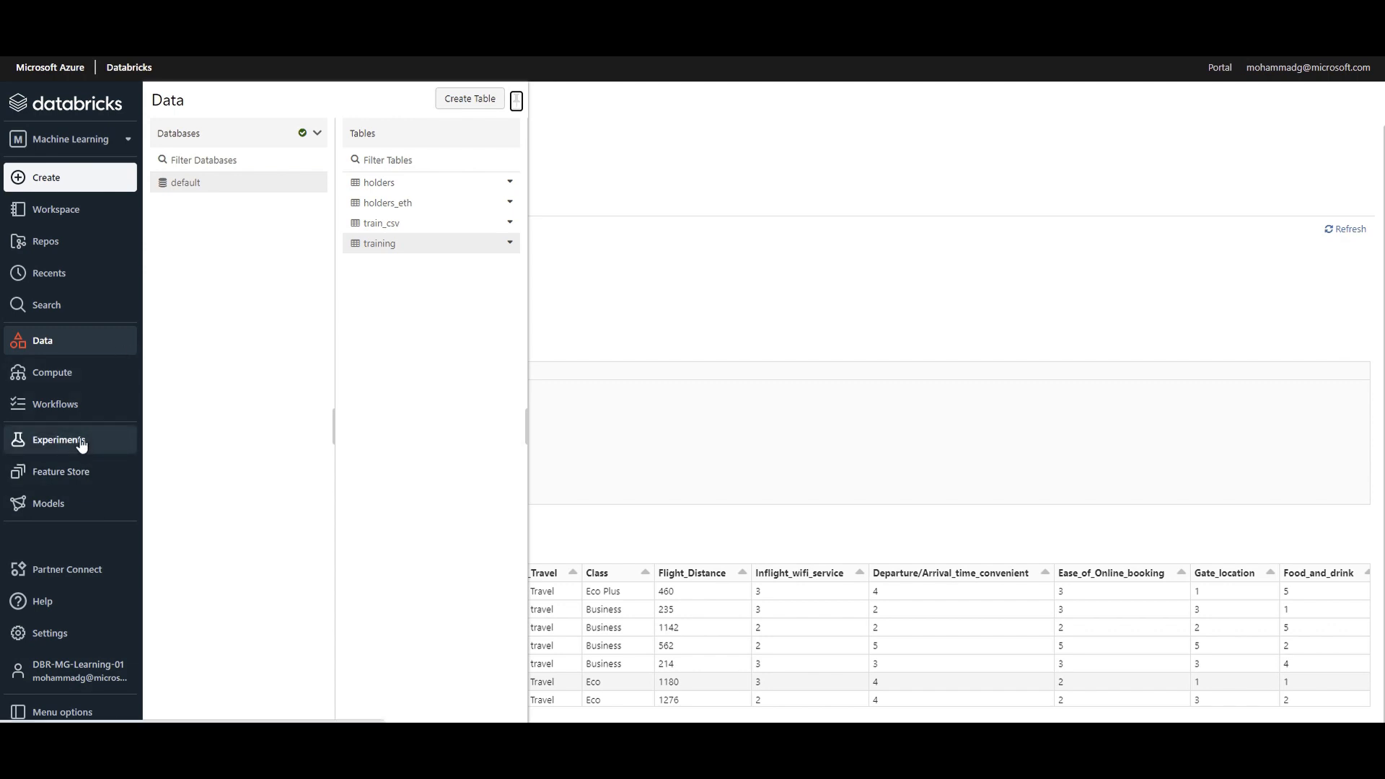
Switch to Databricks and open the configuration form for a new AutoML experiment from the experiments list.
left_click(57, 144)
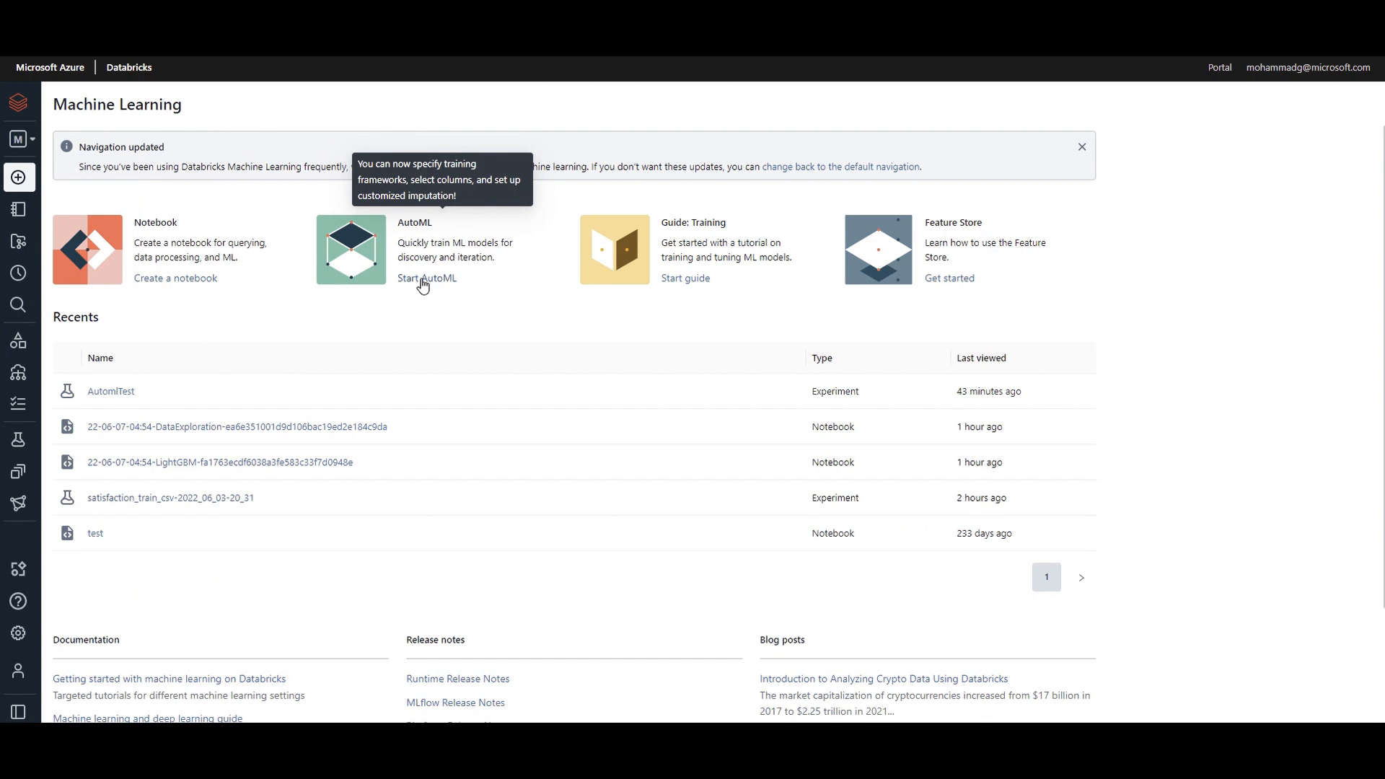
left_click(22, 442)
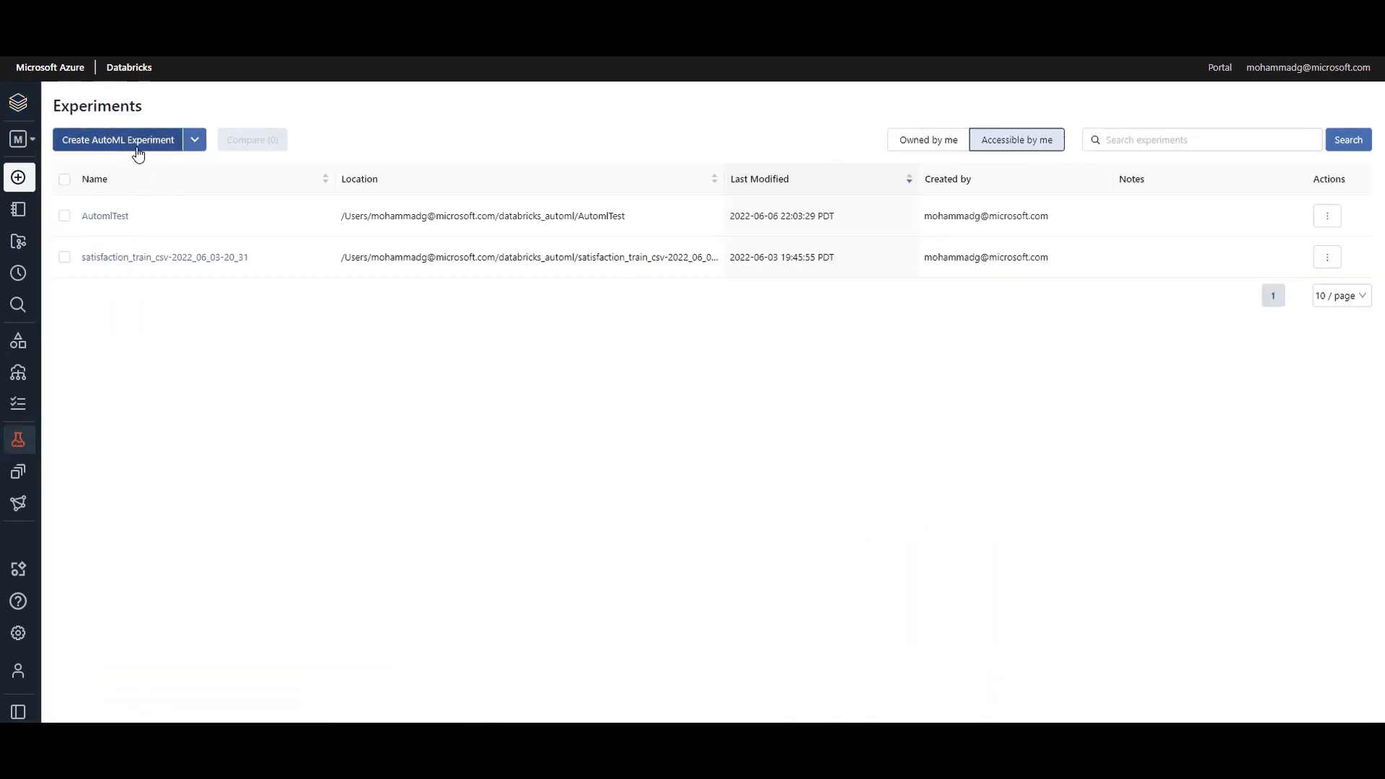
left_click(140, 148)
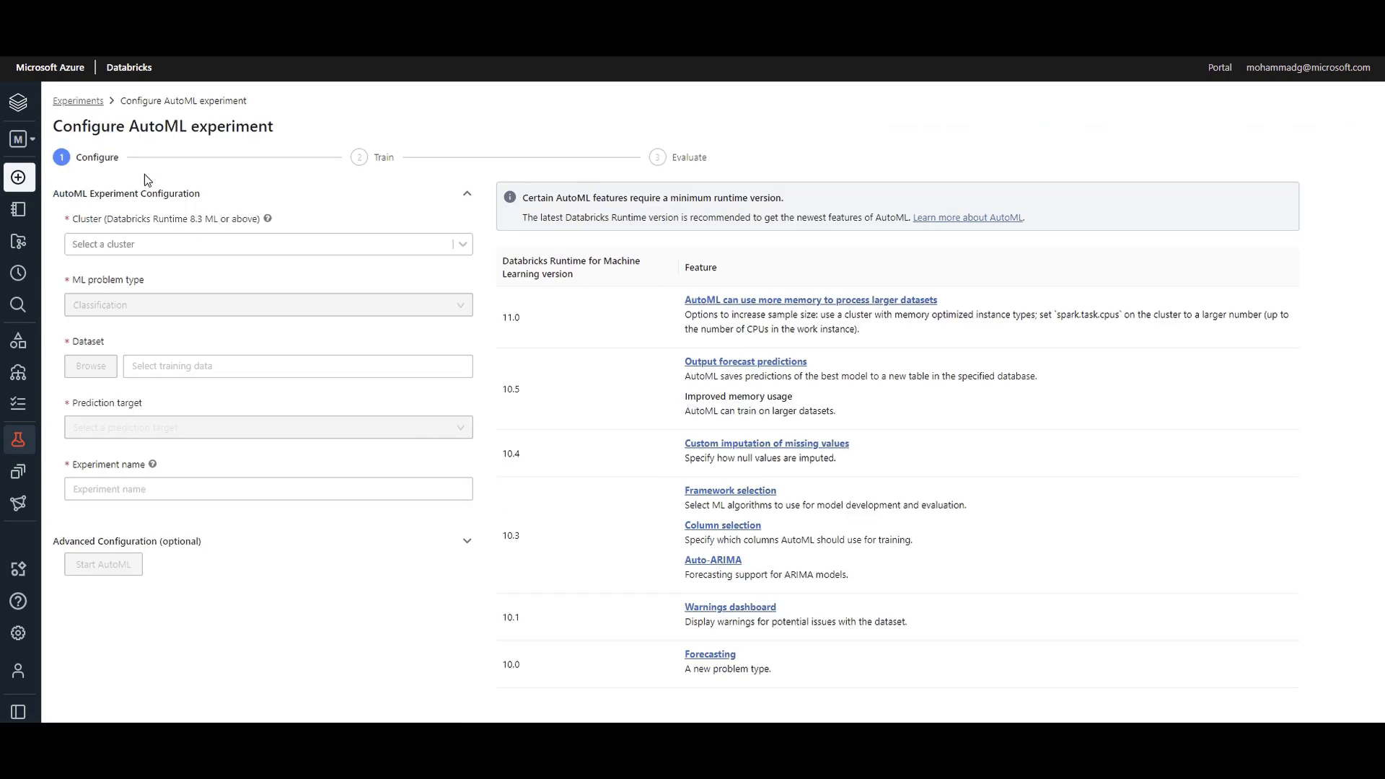
Select the Automl cluster for the AutoML experiment and keep Classification as the ML problem type.
left_click(185, 245)
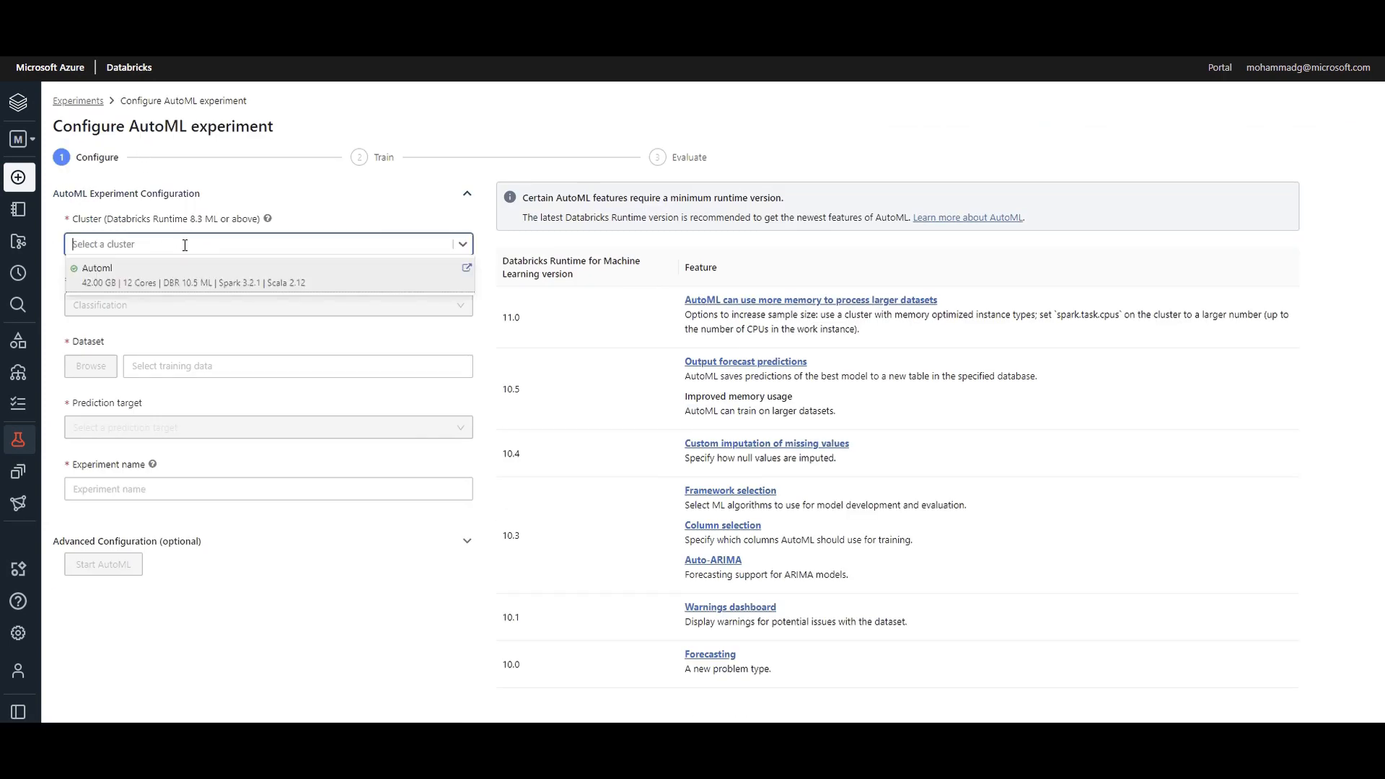
left_click(149, 274)
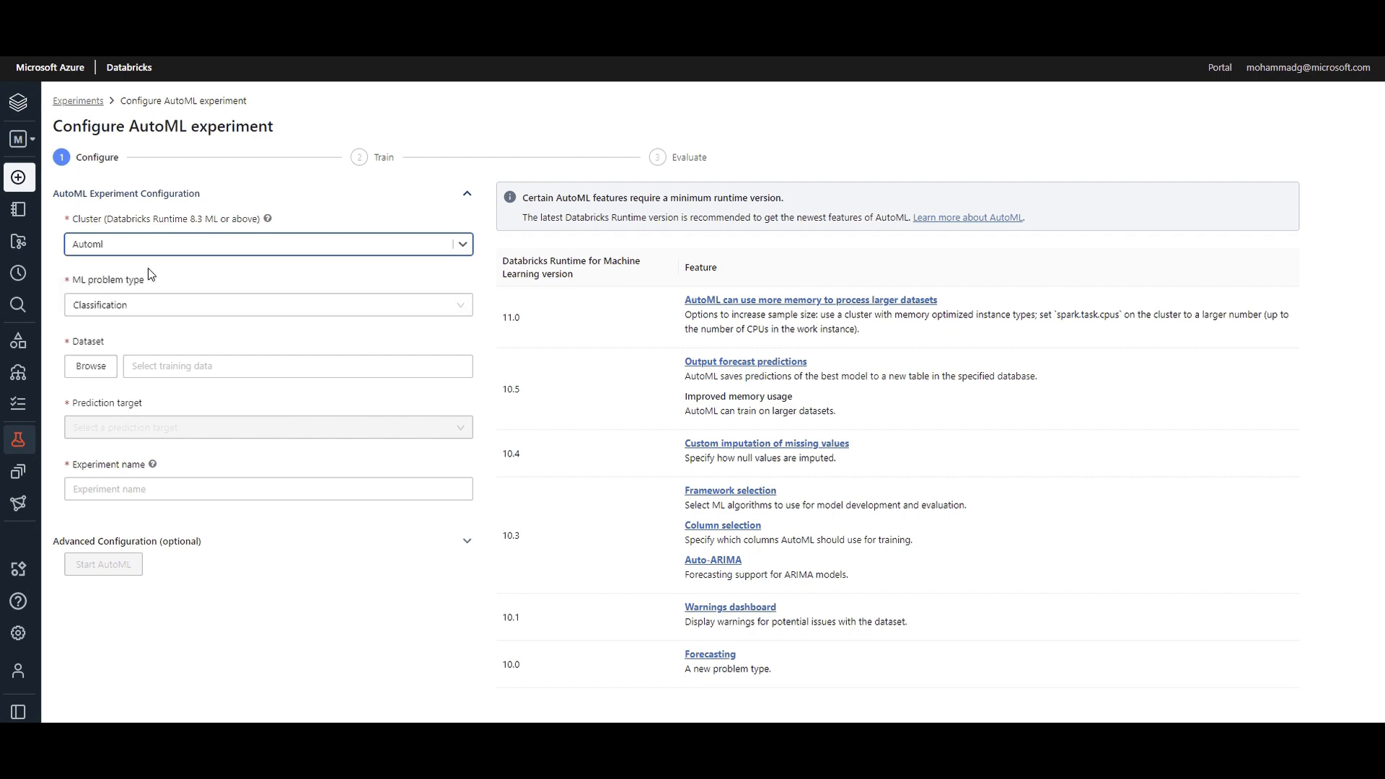
left_click(137, 308)
left_click(138, 309)
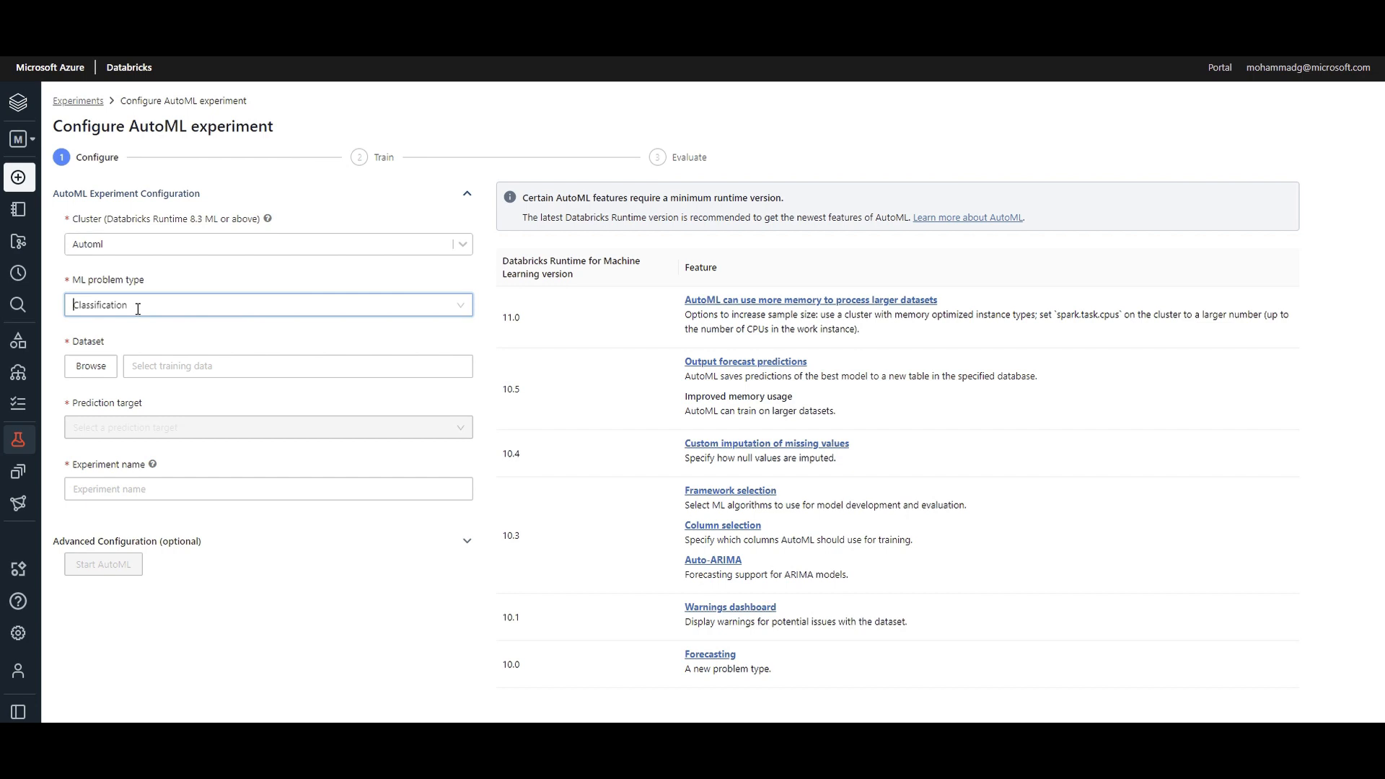
Choose the training table from the default database as the experiment's dataset.
left_click(92, 375)
left_click(493, 285)
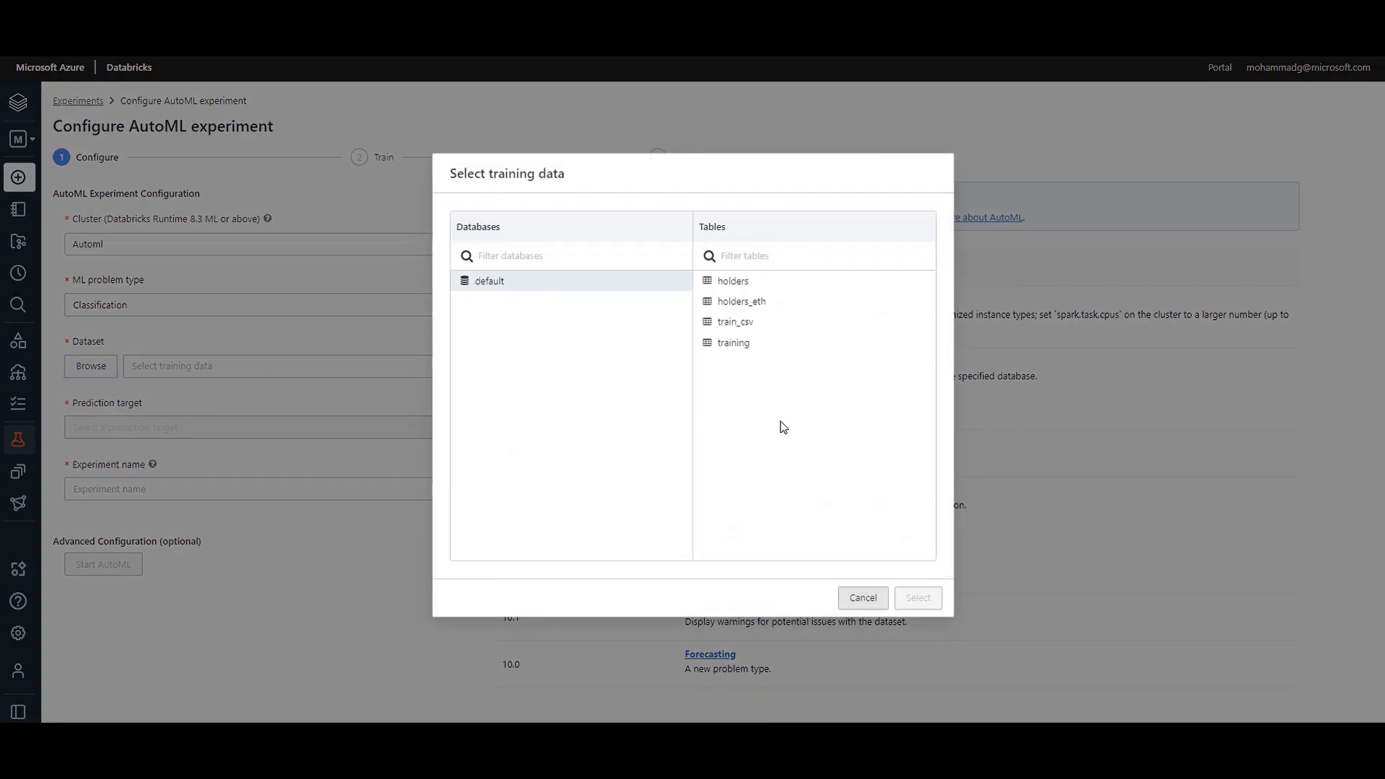
left_click(747, 344)
left_click(919, 597)
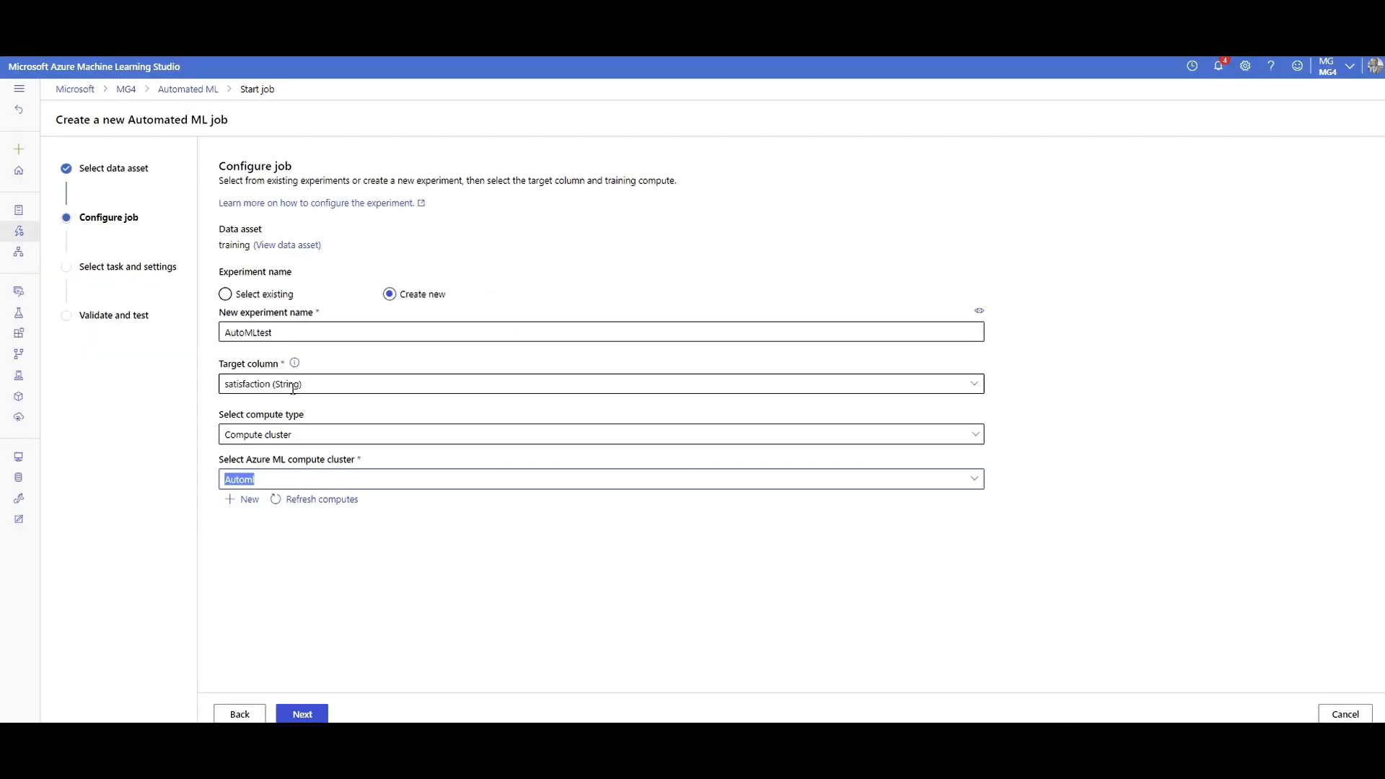
Check the target column in the Azure Machine Learning job, then set satisfaction as the prediction target in Databricks.
left_click(292, 388)
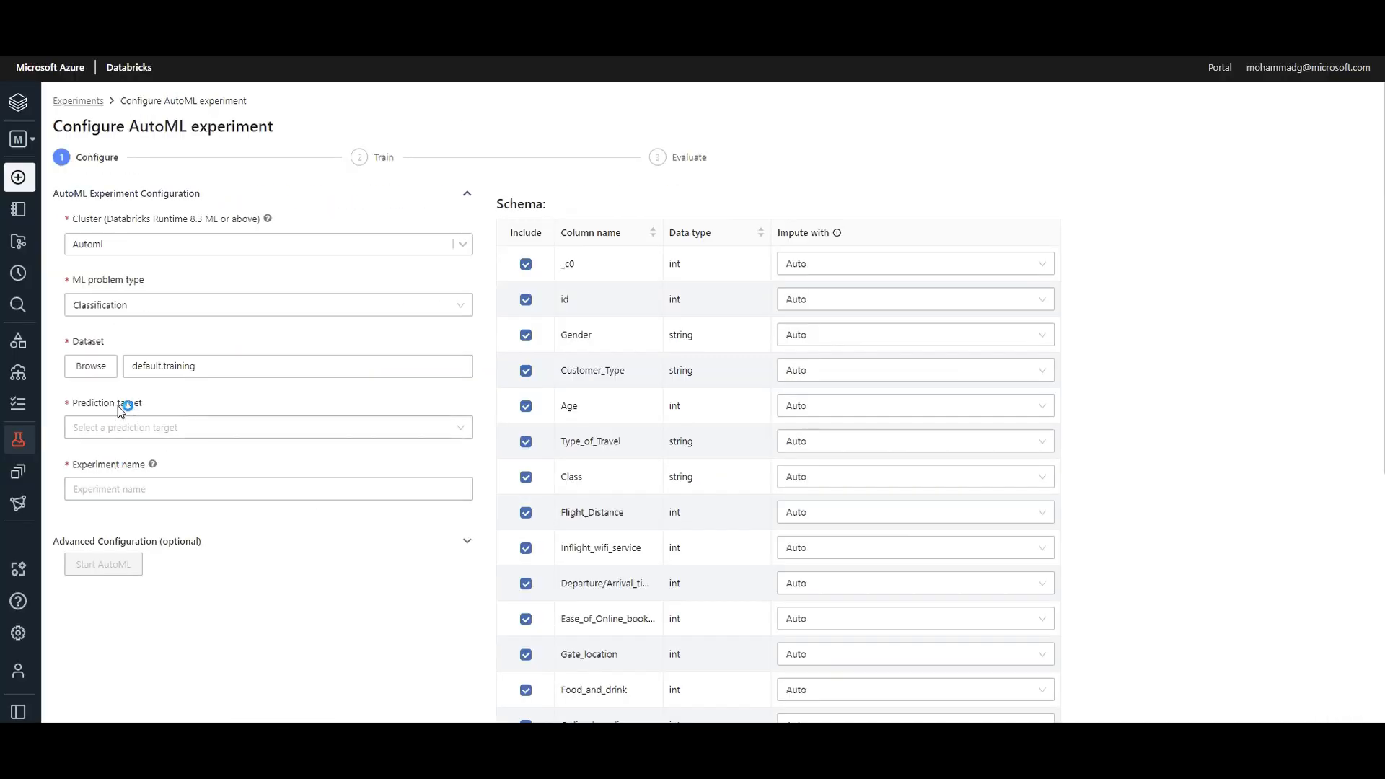
left_click_drag(147, 406, 82, 407)
left_click(322, 429)
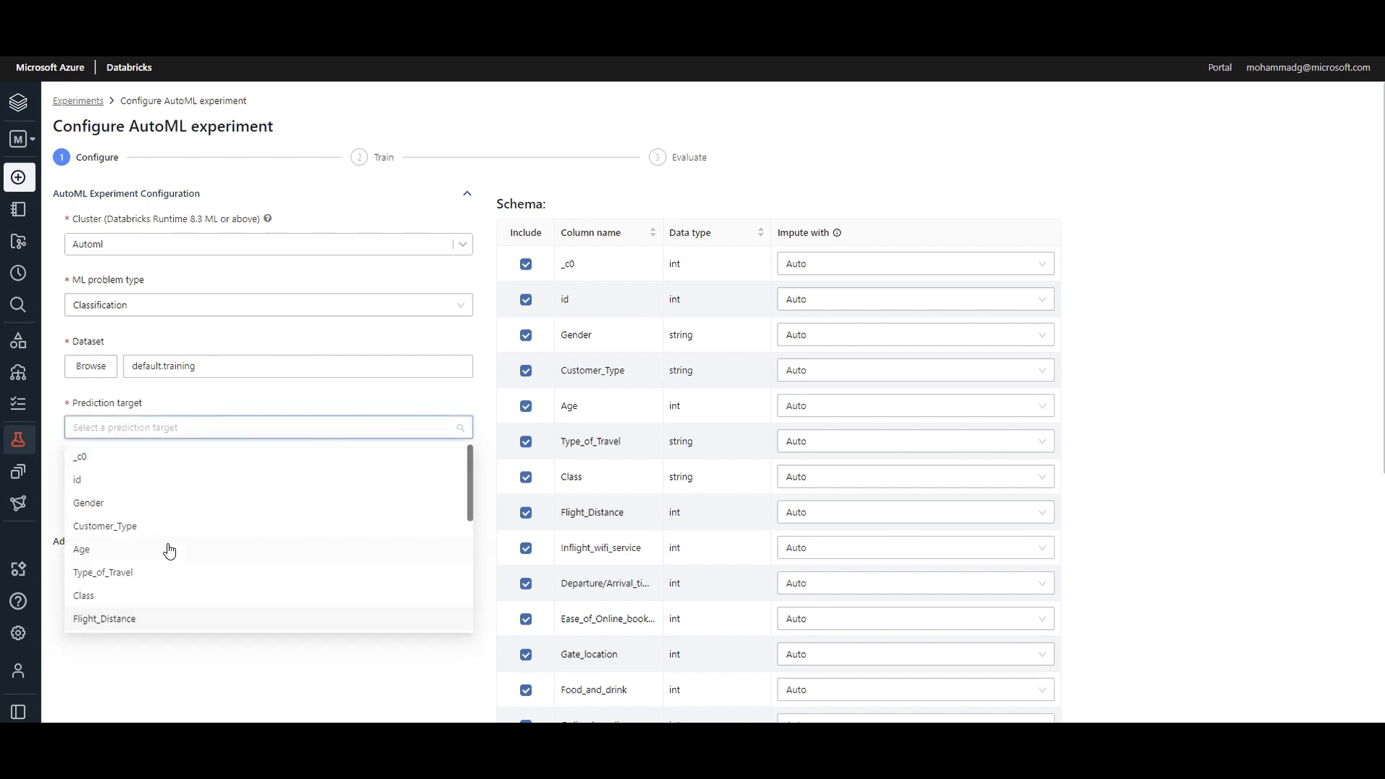
scroll(166, 554, "down", 5)
left_click(137, 620)
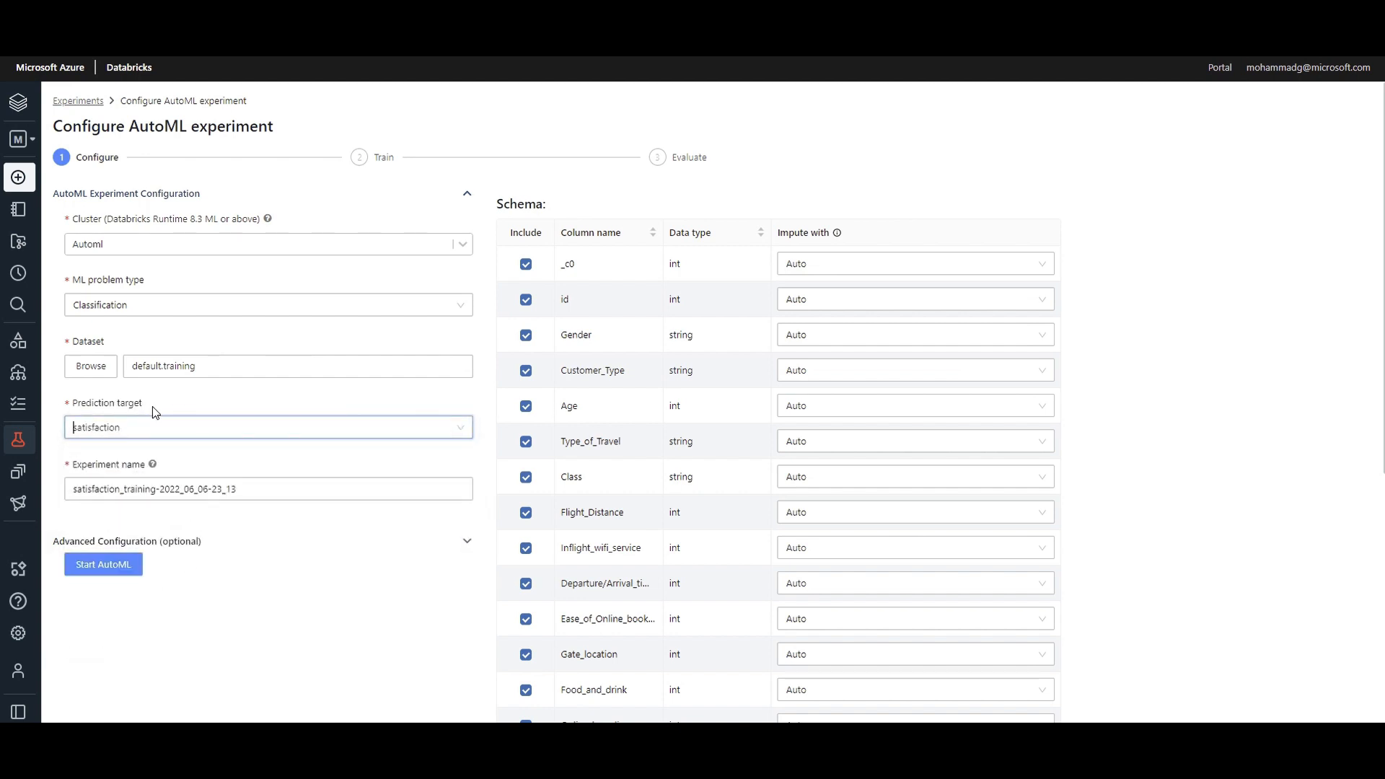
Replace the Databricks experiment name with AutoMLtest, matching the experiment name in the Azure Machine Learning job.
left_click_drag(263, 488, 2, 444)
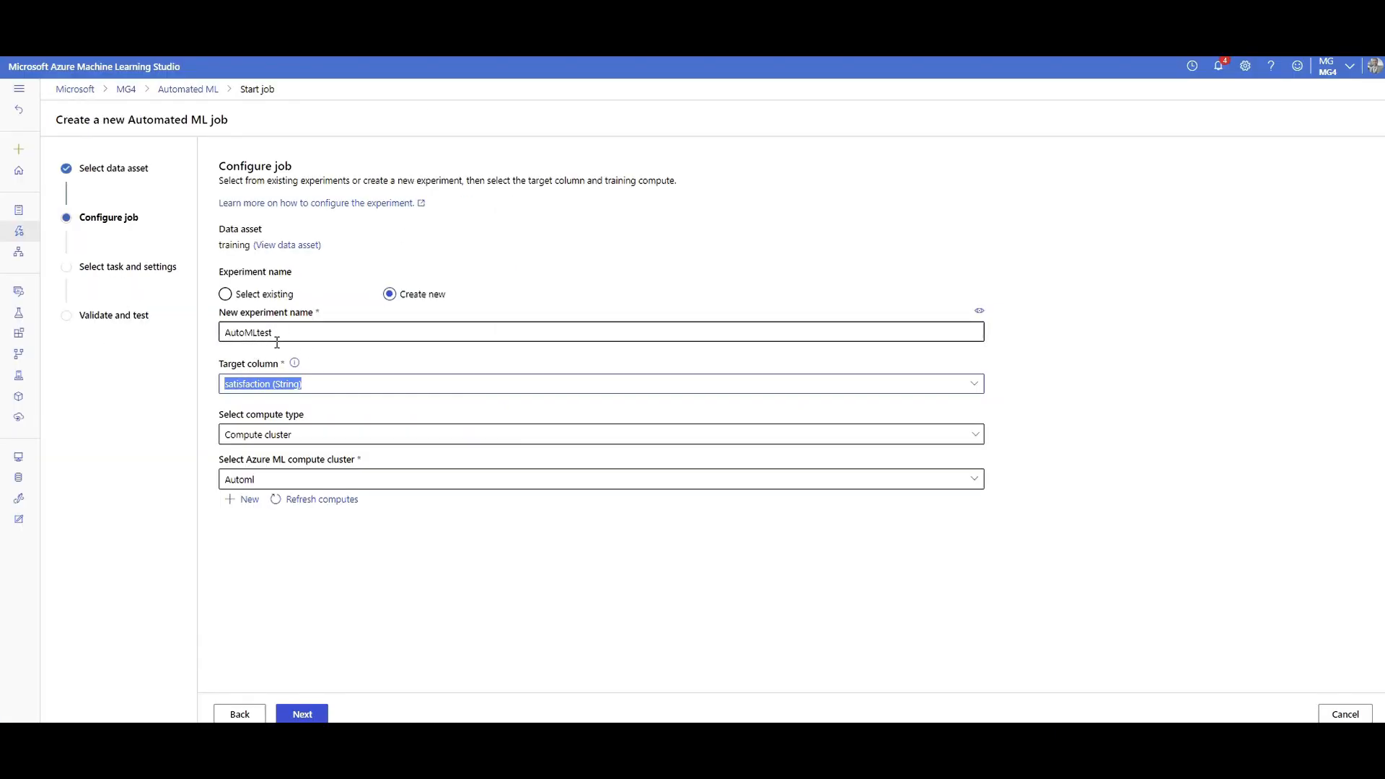
left_click_drag(272, 326, 136, 341)
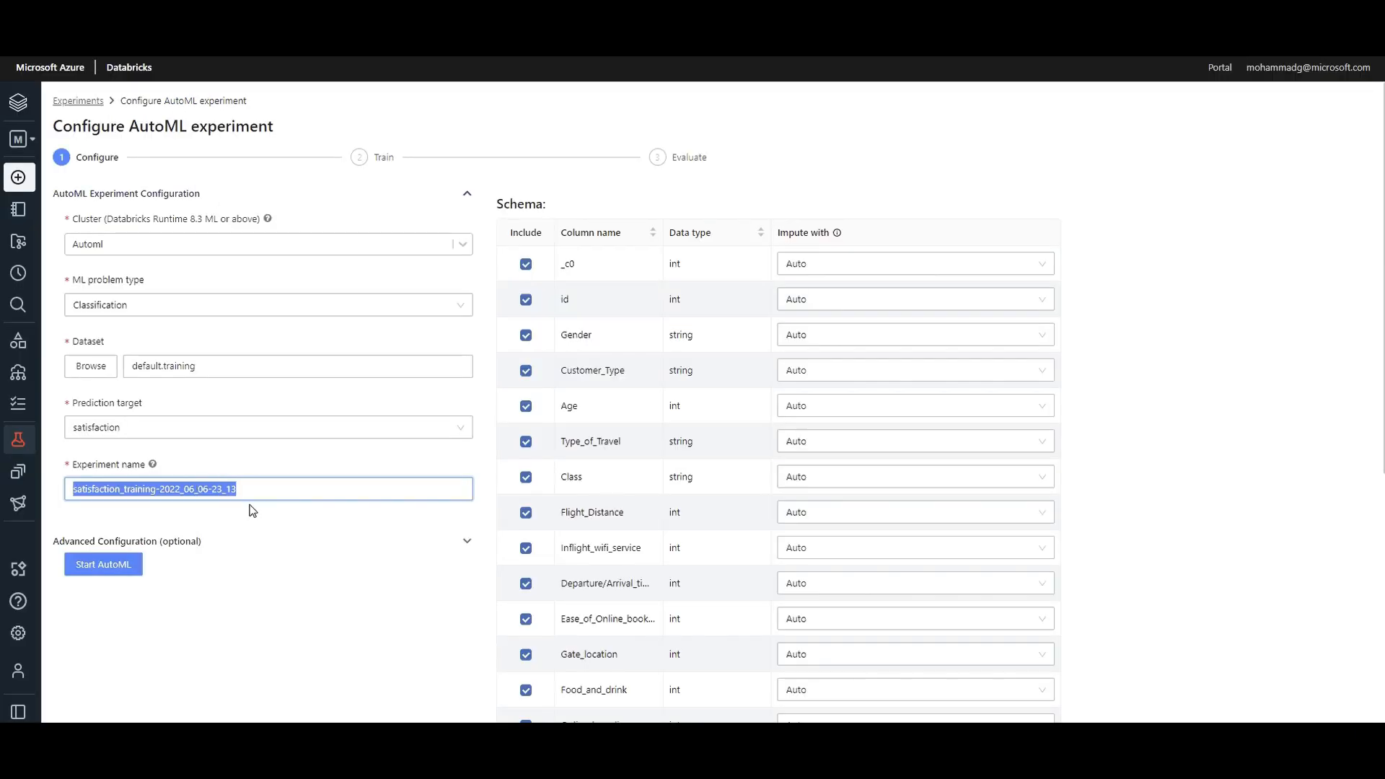
type("AutoMLtest")
left_click(231, 614)
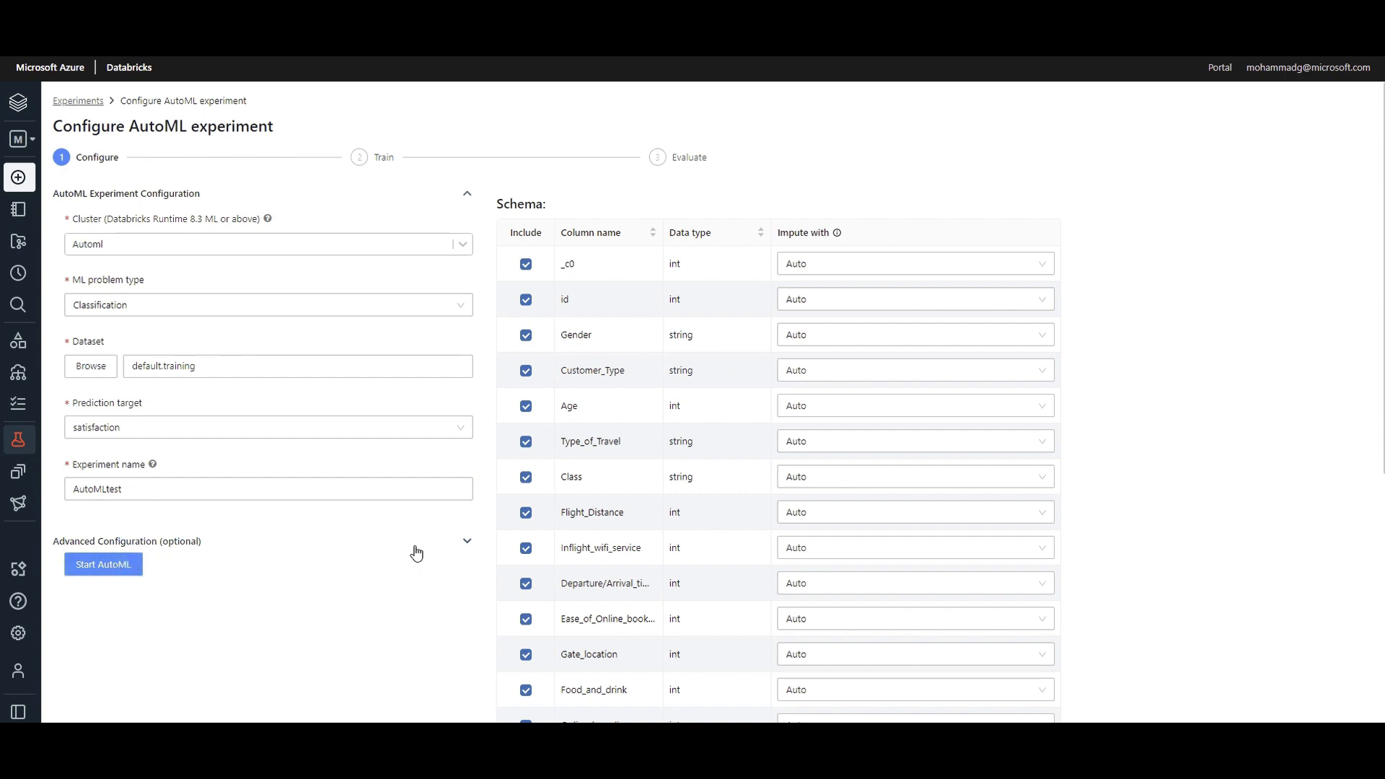
Expand the optional advanced configuration of the Databricks experiment and review its settings.
left_click(468, 546)
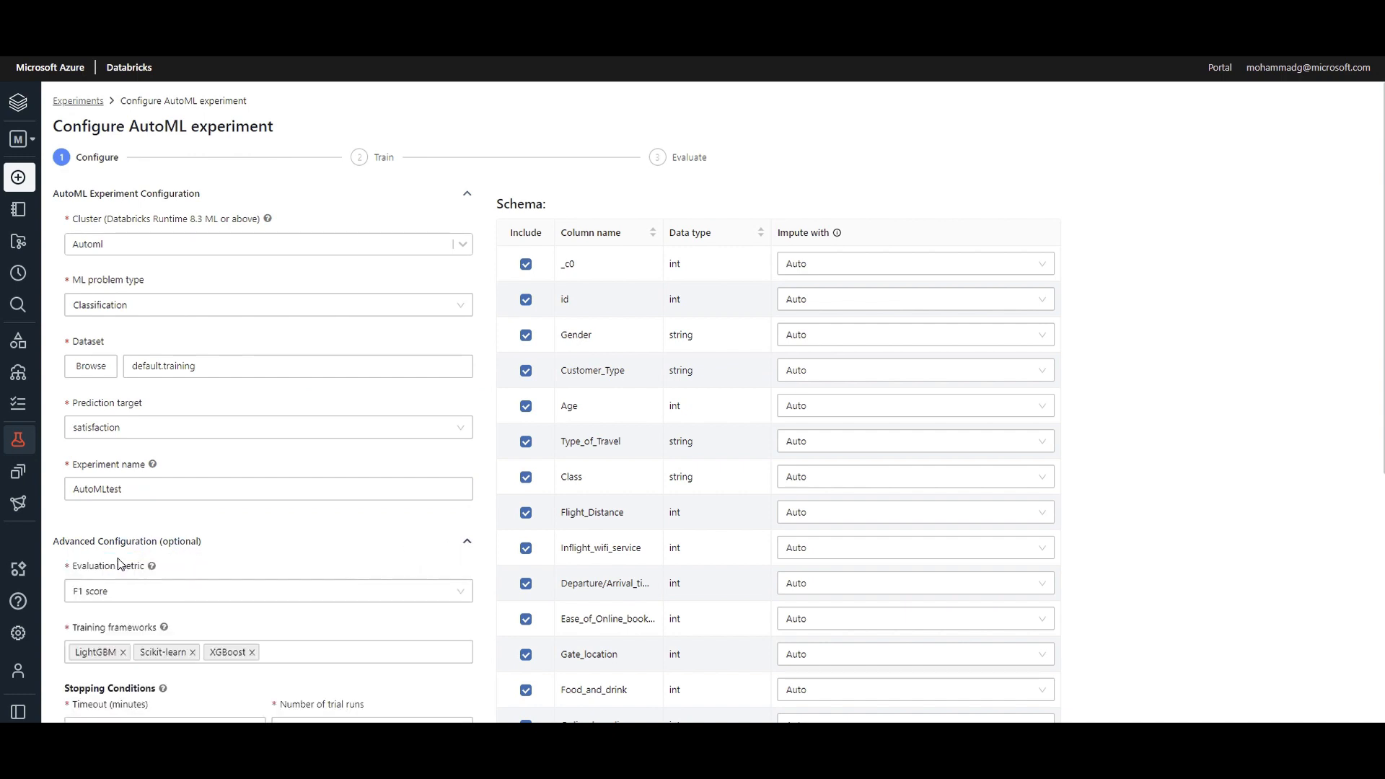
scroll(122, 559, "down", 1)
scroll(130, 506, "up", 1)
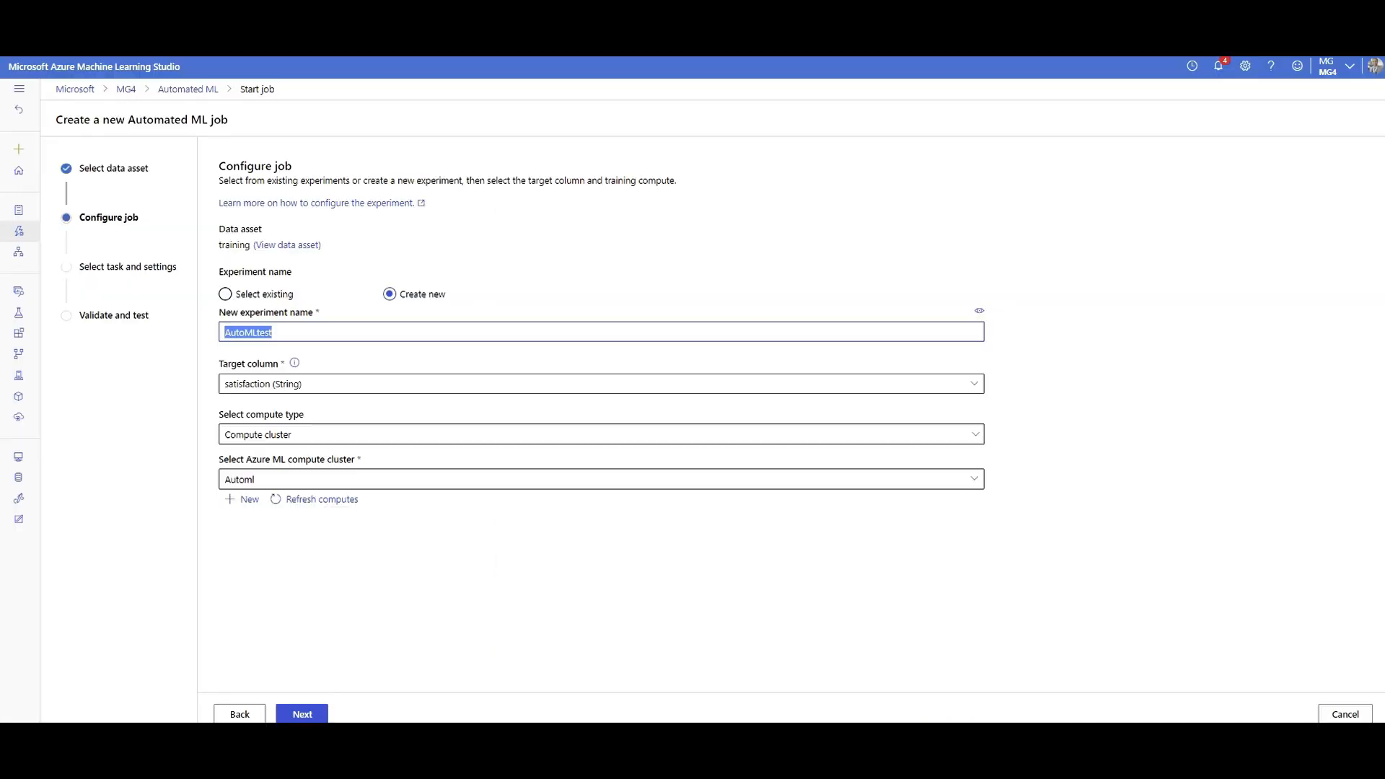
Switch to Azure Machine Learning and advance the job to the task settings, keeping Classification without deep learning.
left_click(299, 717)
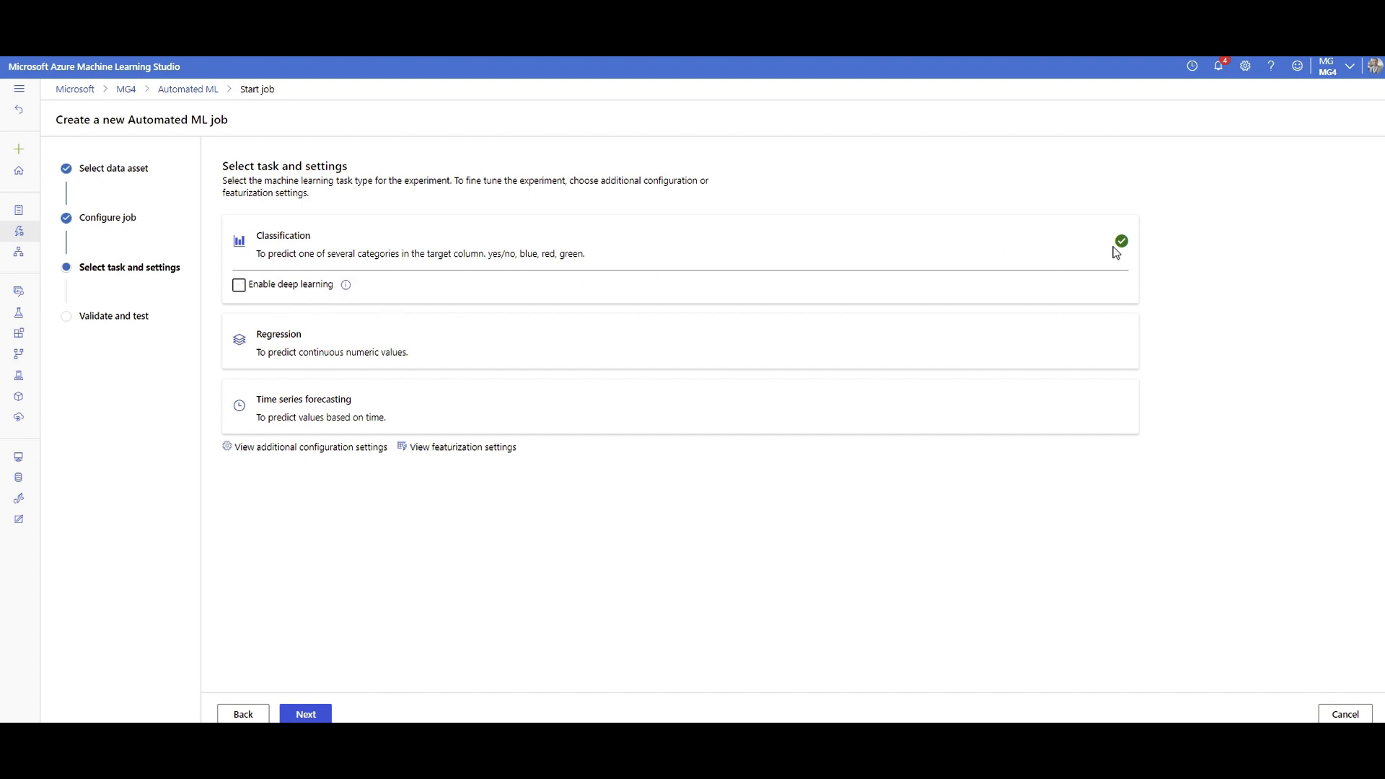
left_click(239, 287)
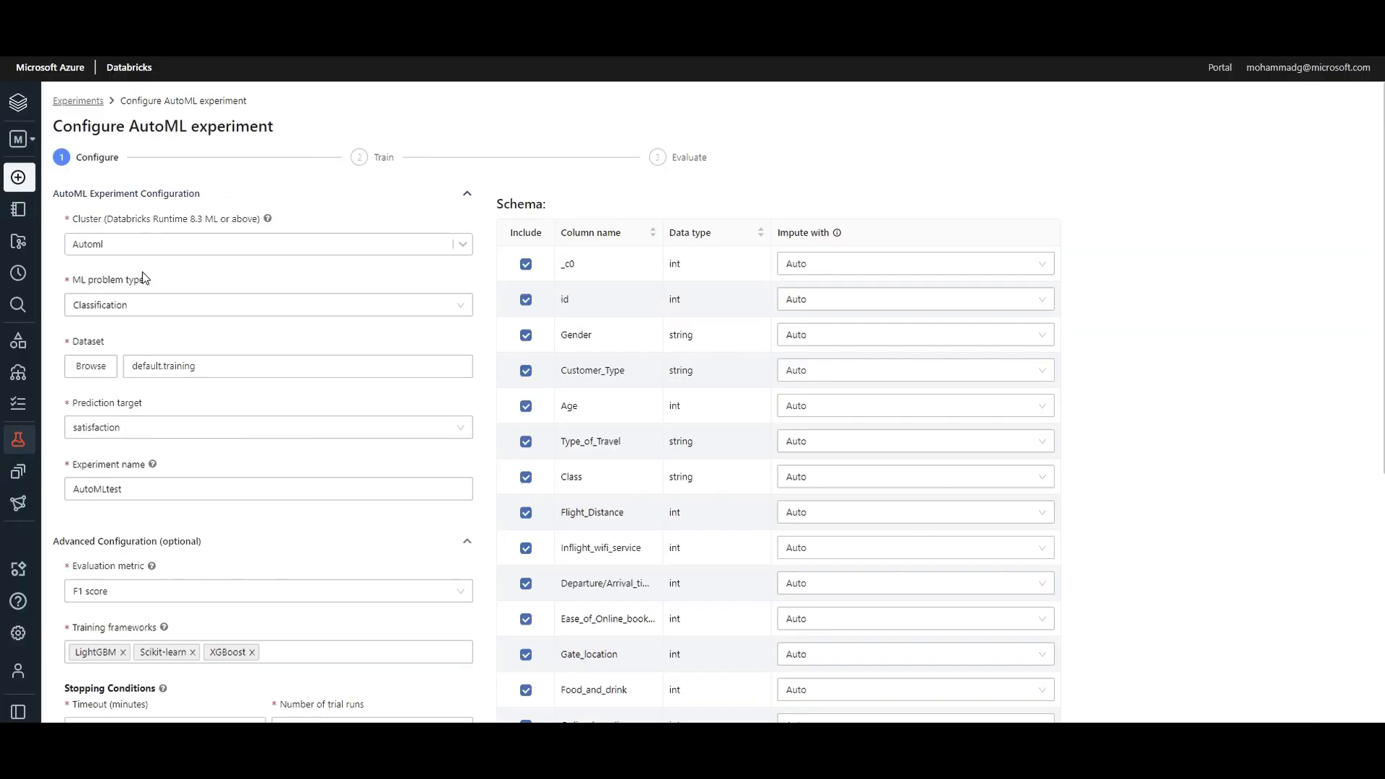
Switch to Databricks and check the ML problem type and the available training frameworks for the experiment.
left_click(176, 331)
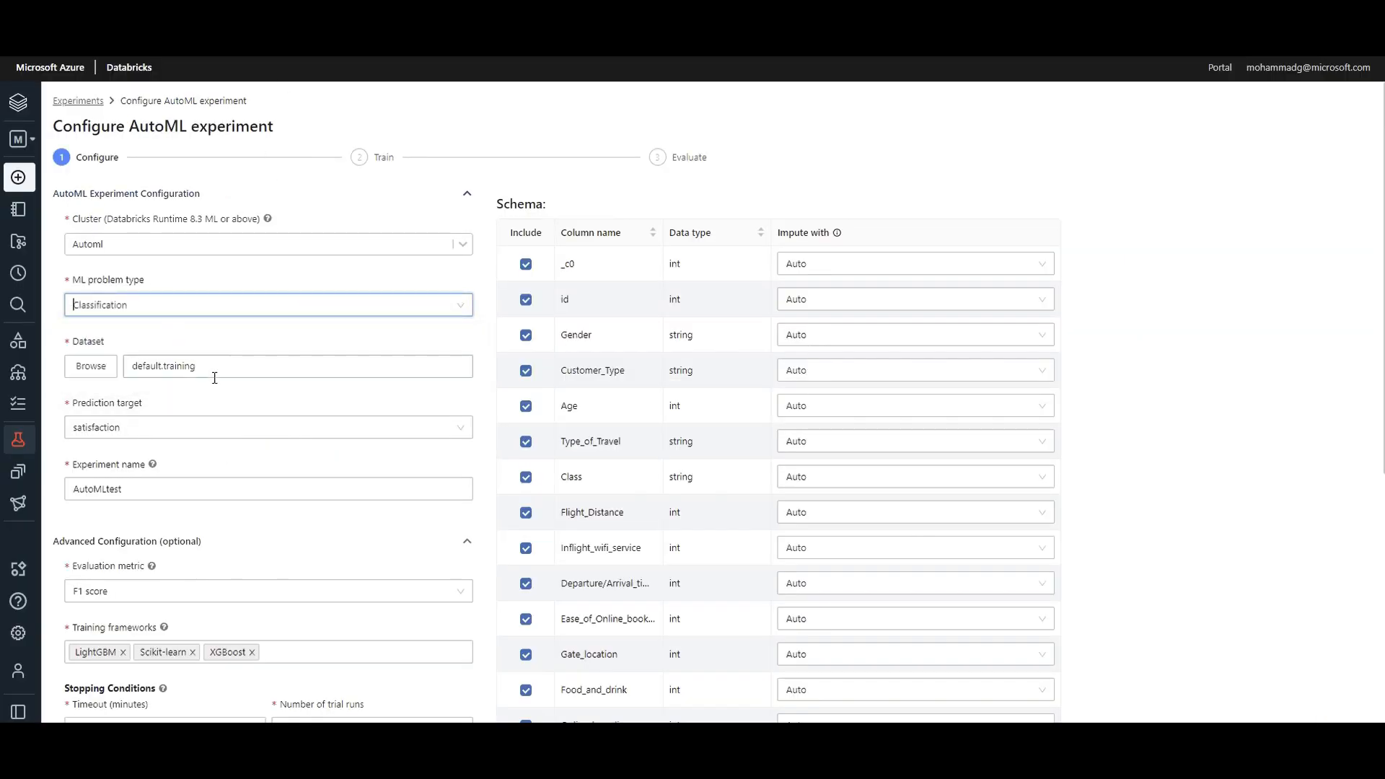
scroll(226, 397, "down", 1)
scroll(231, 403, "down", 2)
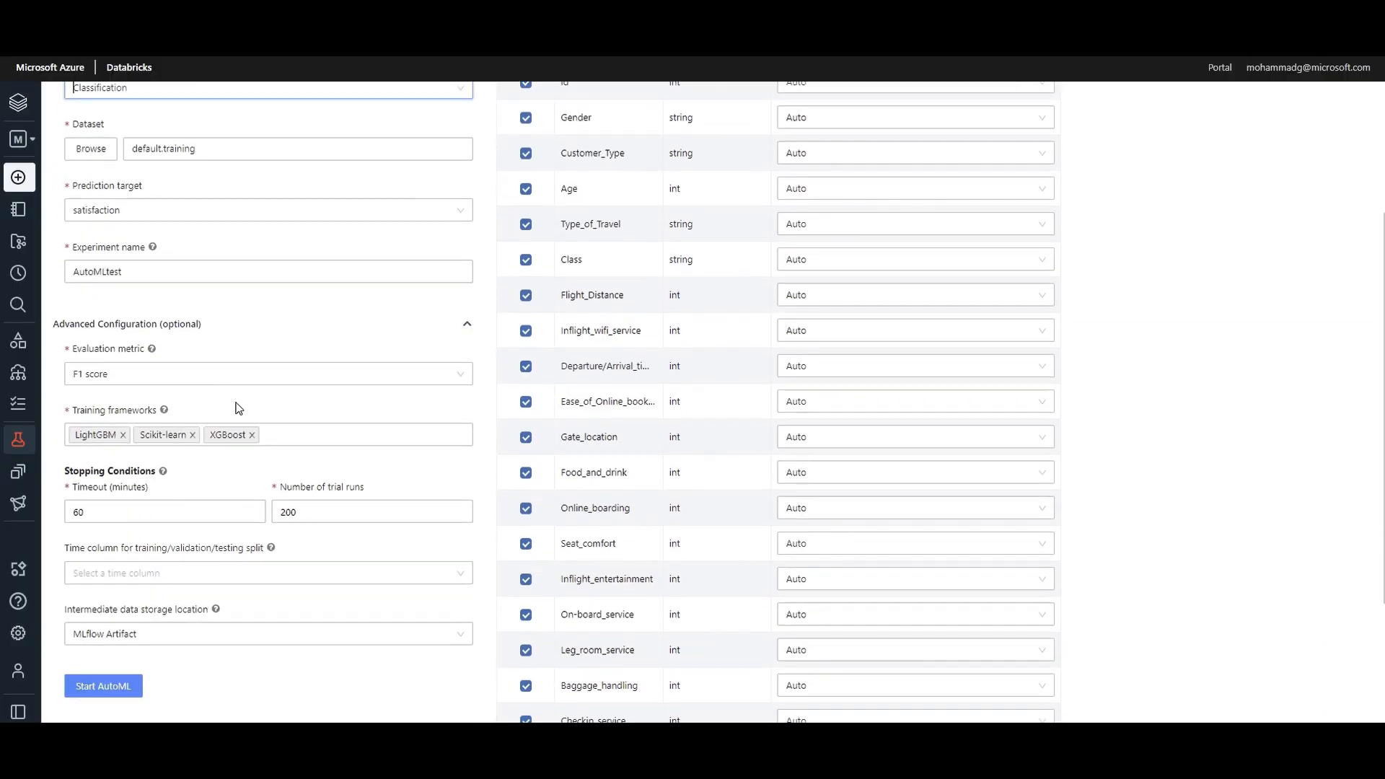
left_click(293, 440)
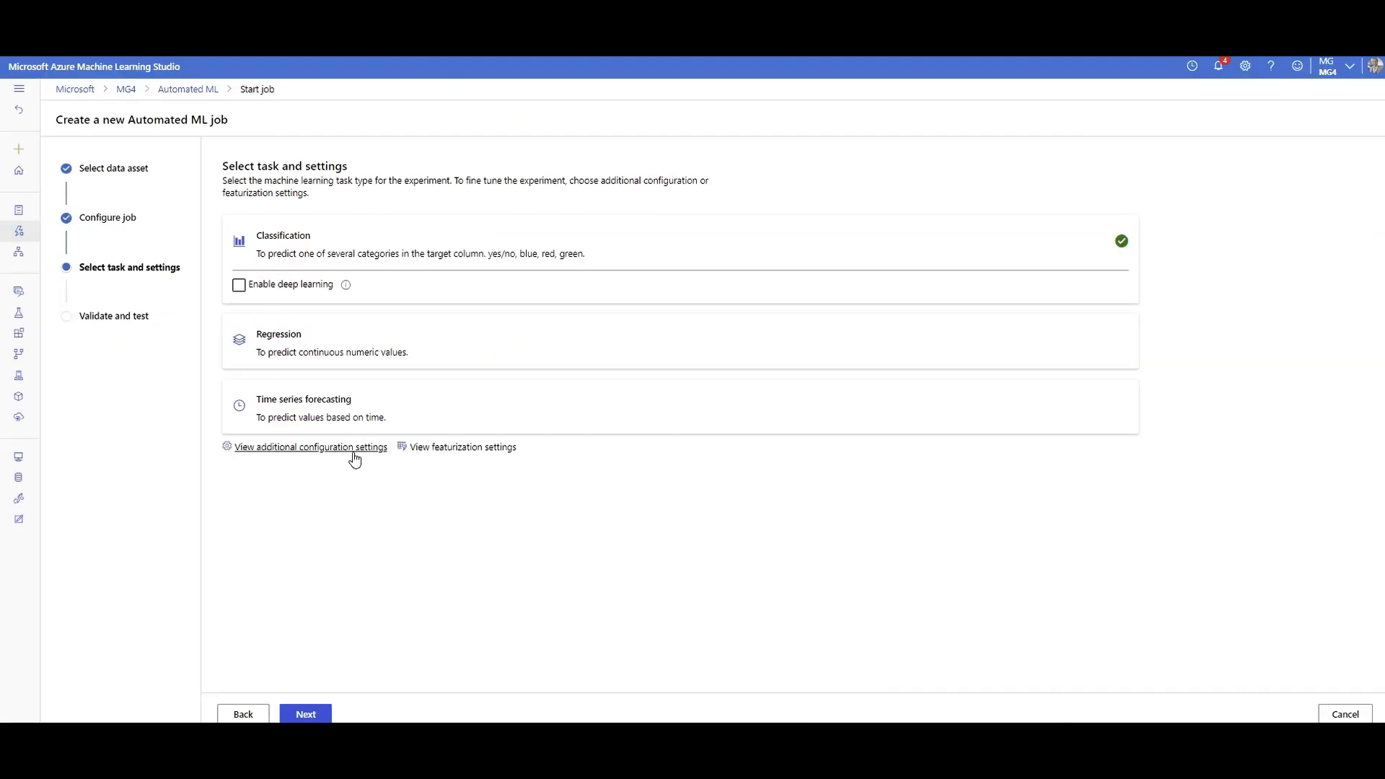
Switch to Azure Machine Learning and set the primary metric to Accuracy in the job's additional configuration settings.
left_click(354, 459)
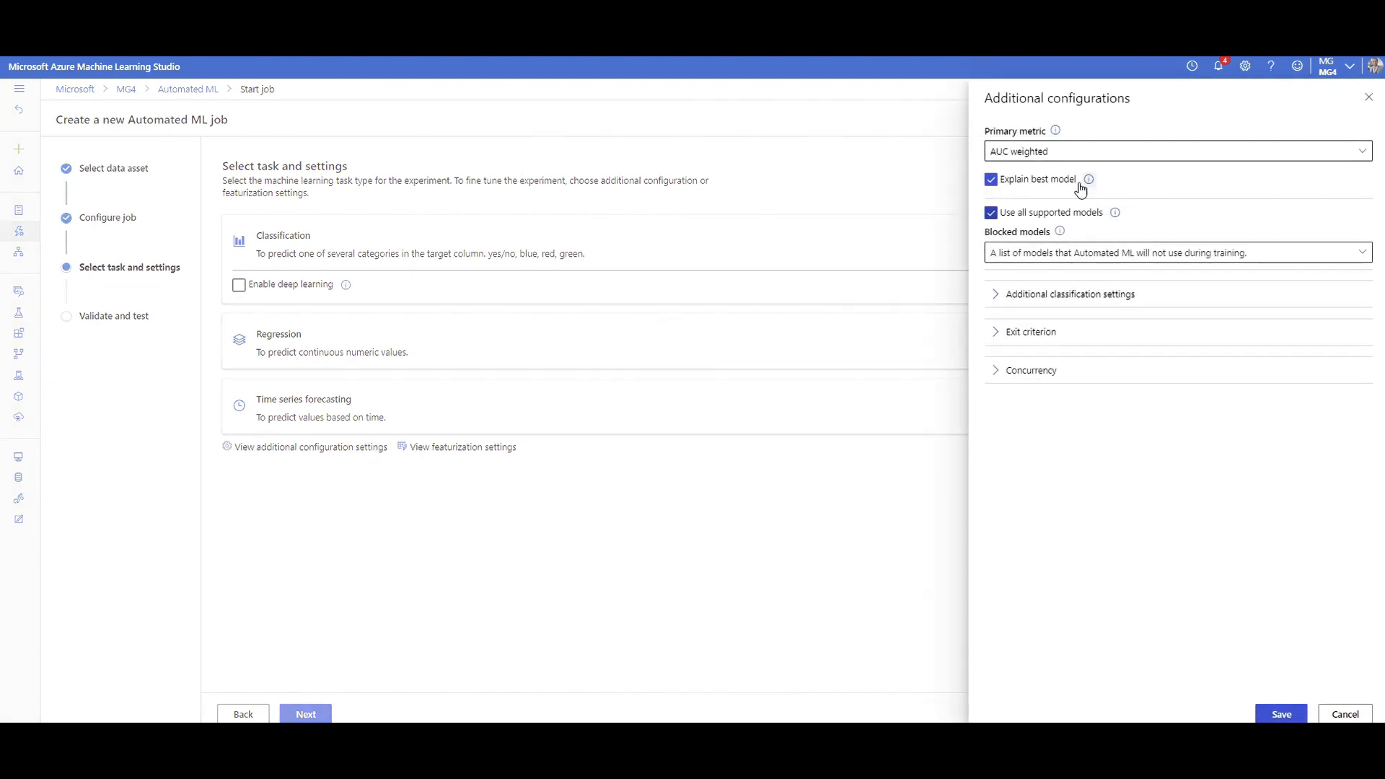
left_click(1051, 149)
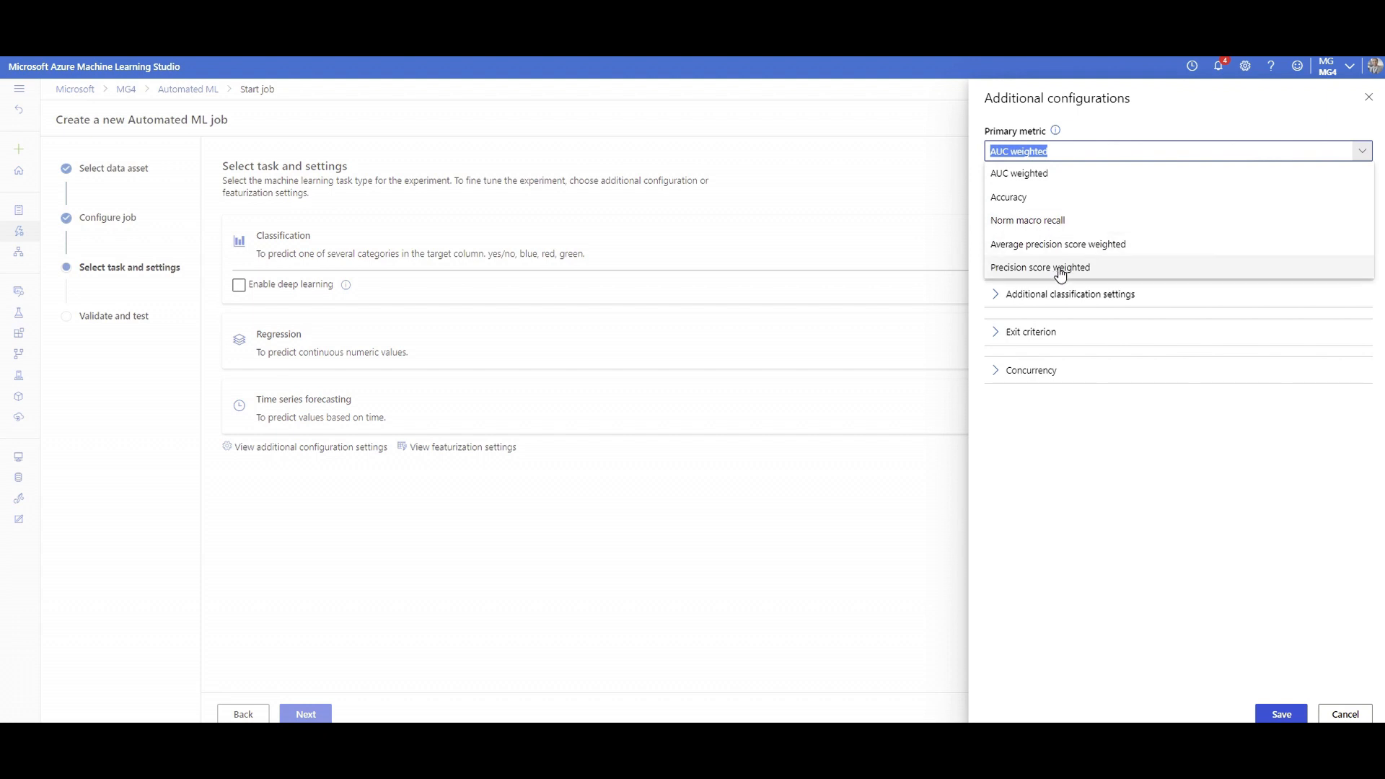
left_click(1032, 200)
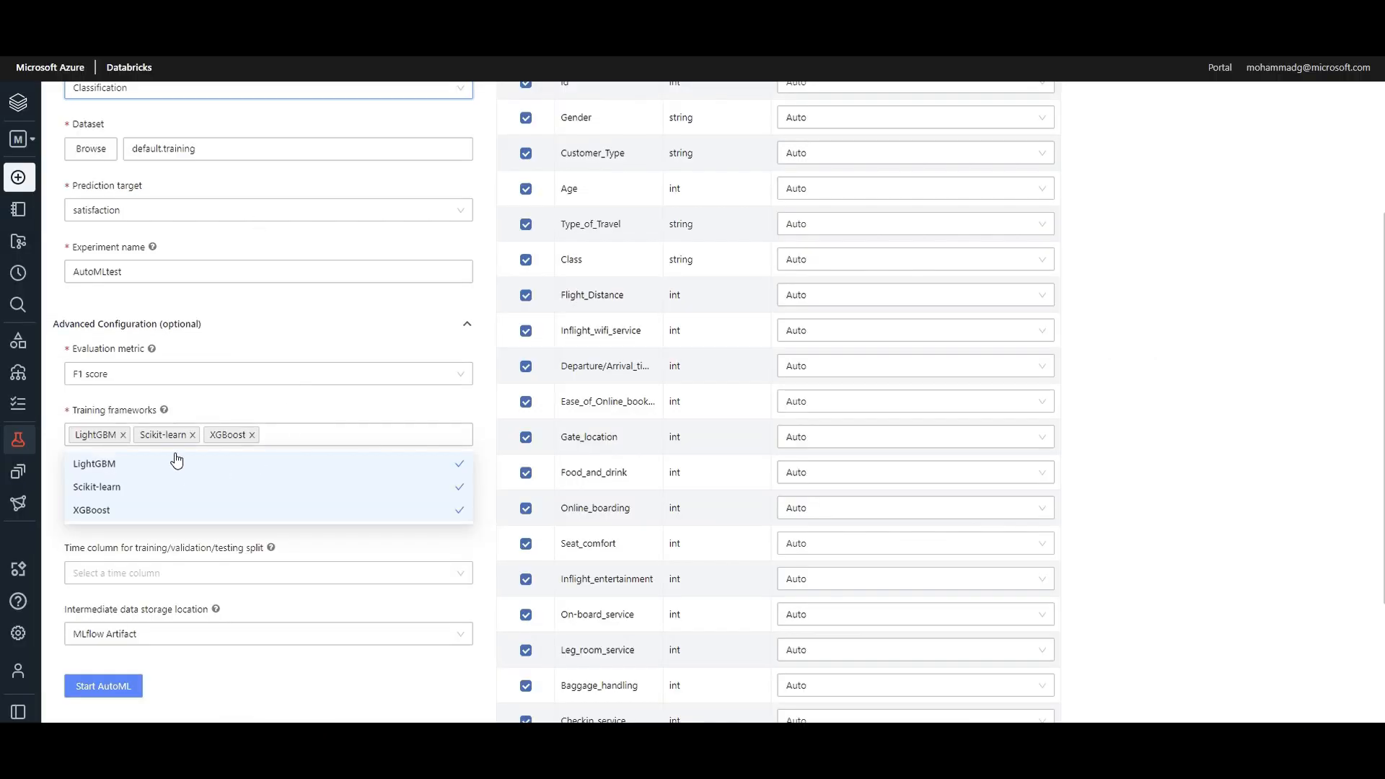
Switch to Databricks and set the experiment's evaluation metric to Accuracy.
left_click(180, 380)
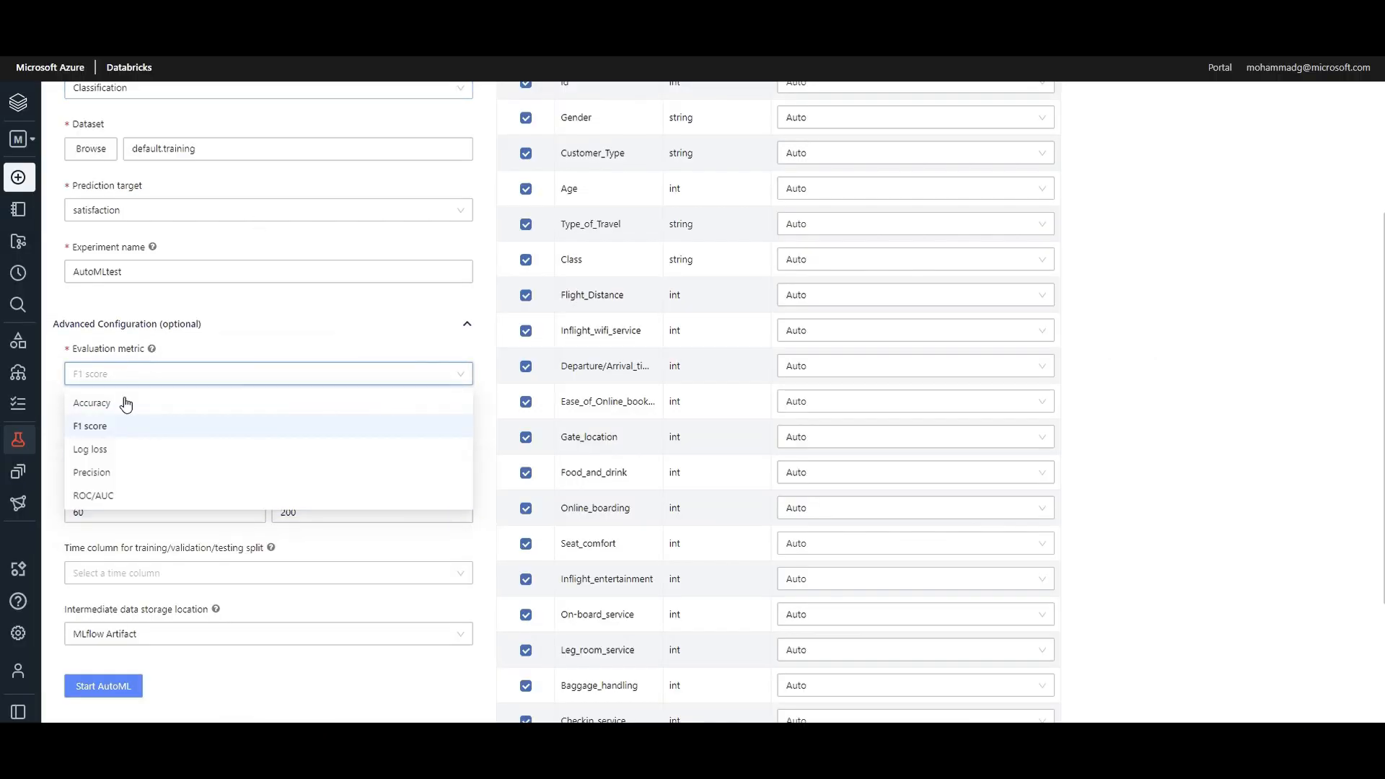
left_click(93, 404)
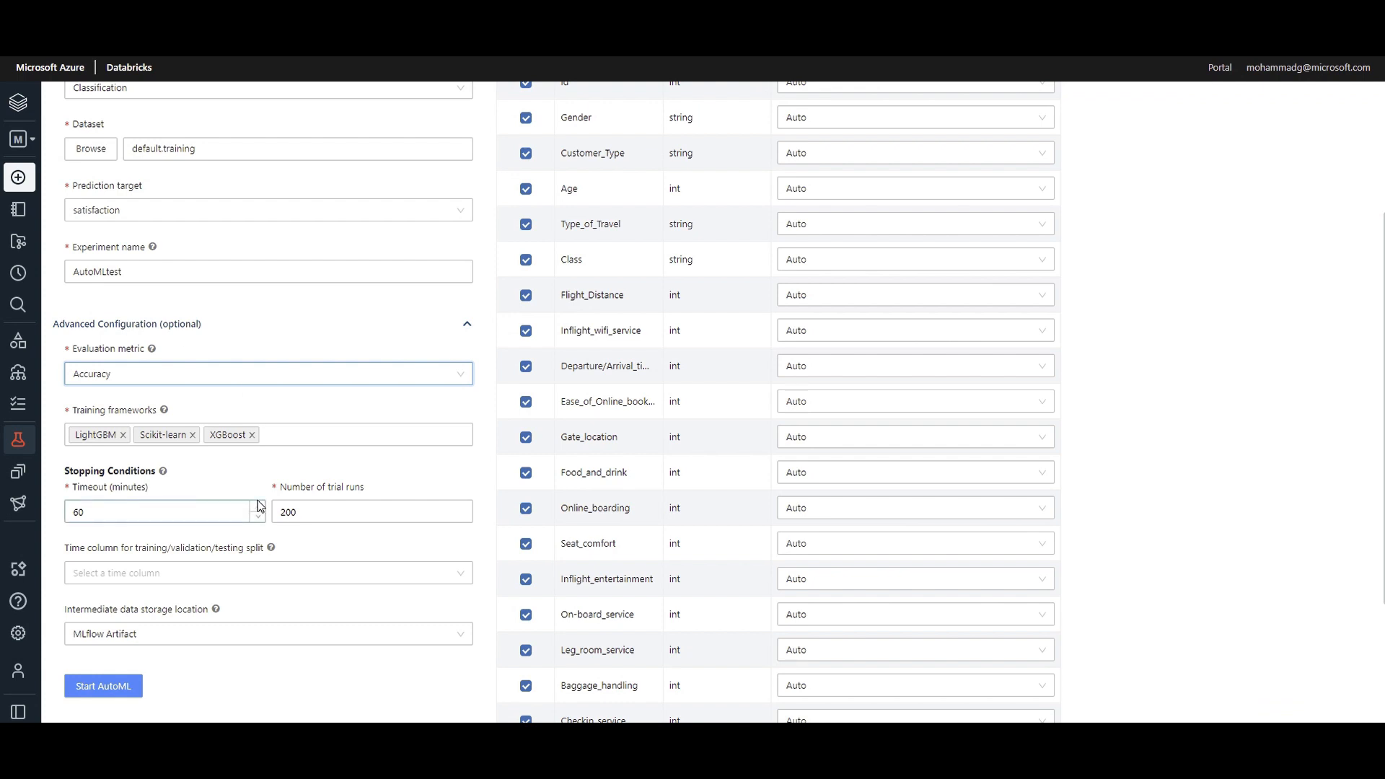
scroll(197, 503, "down", 2)
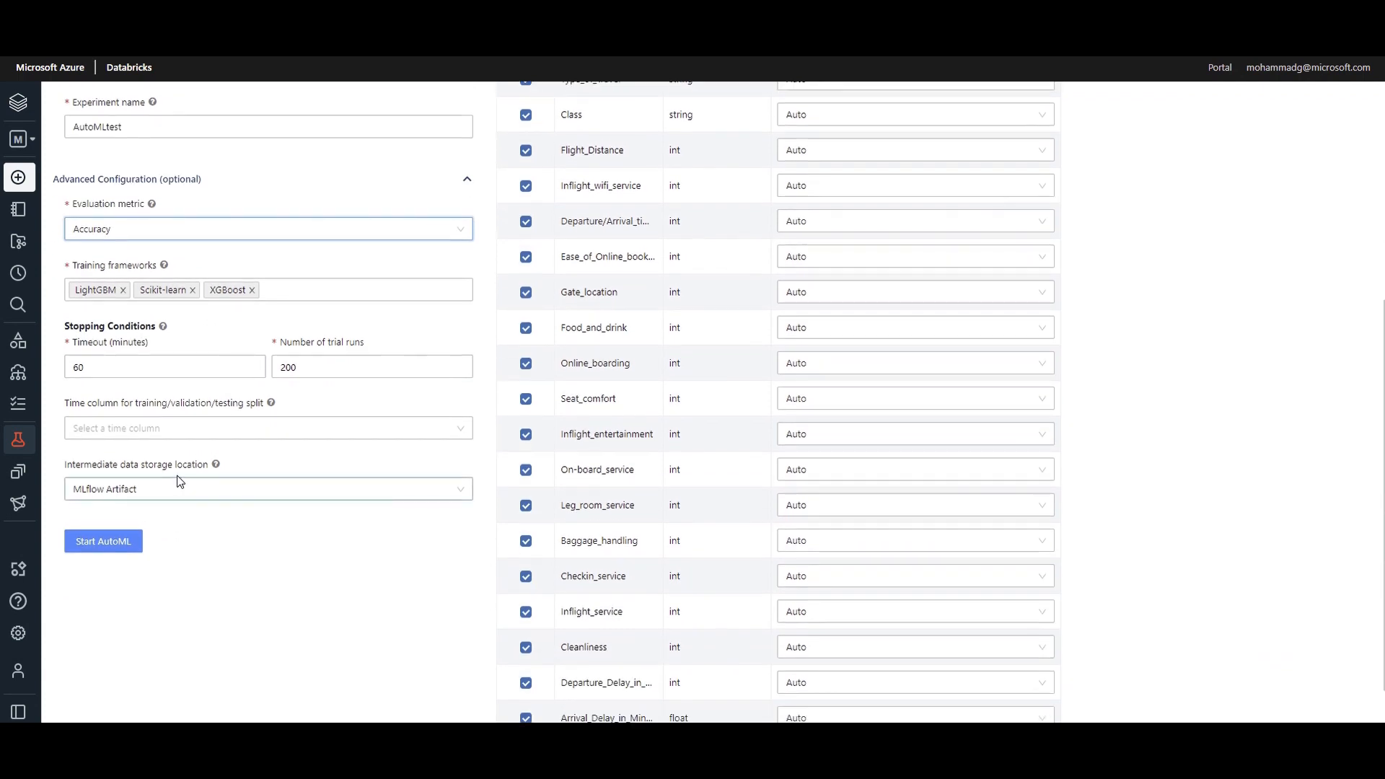
scroll(188, 497, "up", 1)
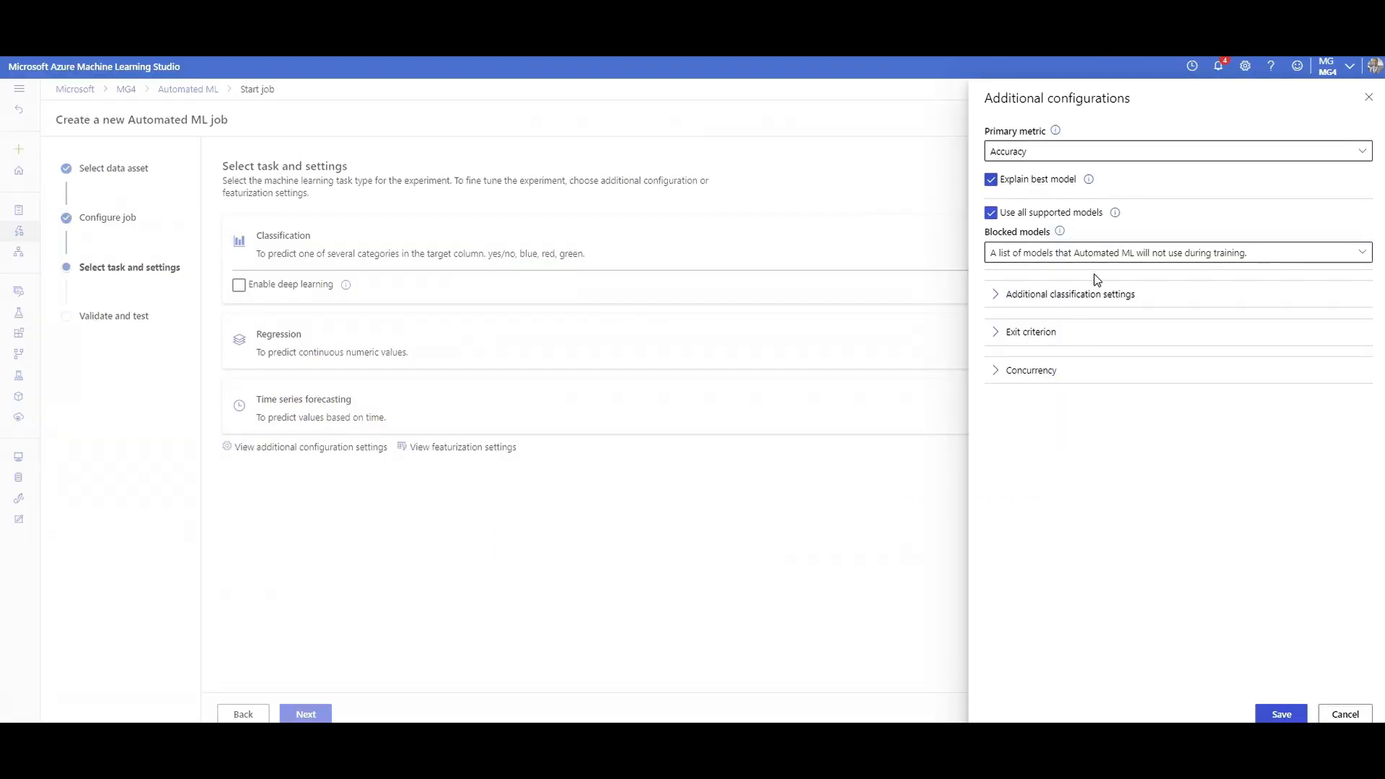
Switch to Azure Machine Learning and add LightGBM and GradientBoosting to the job's blocked models.
left_click(1082, 254)
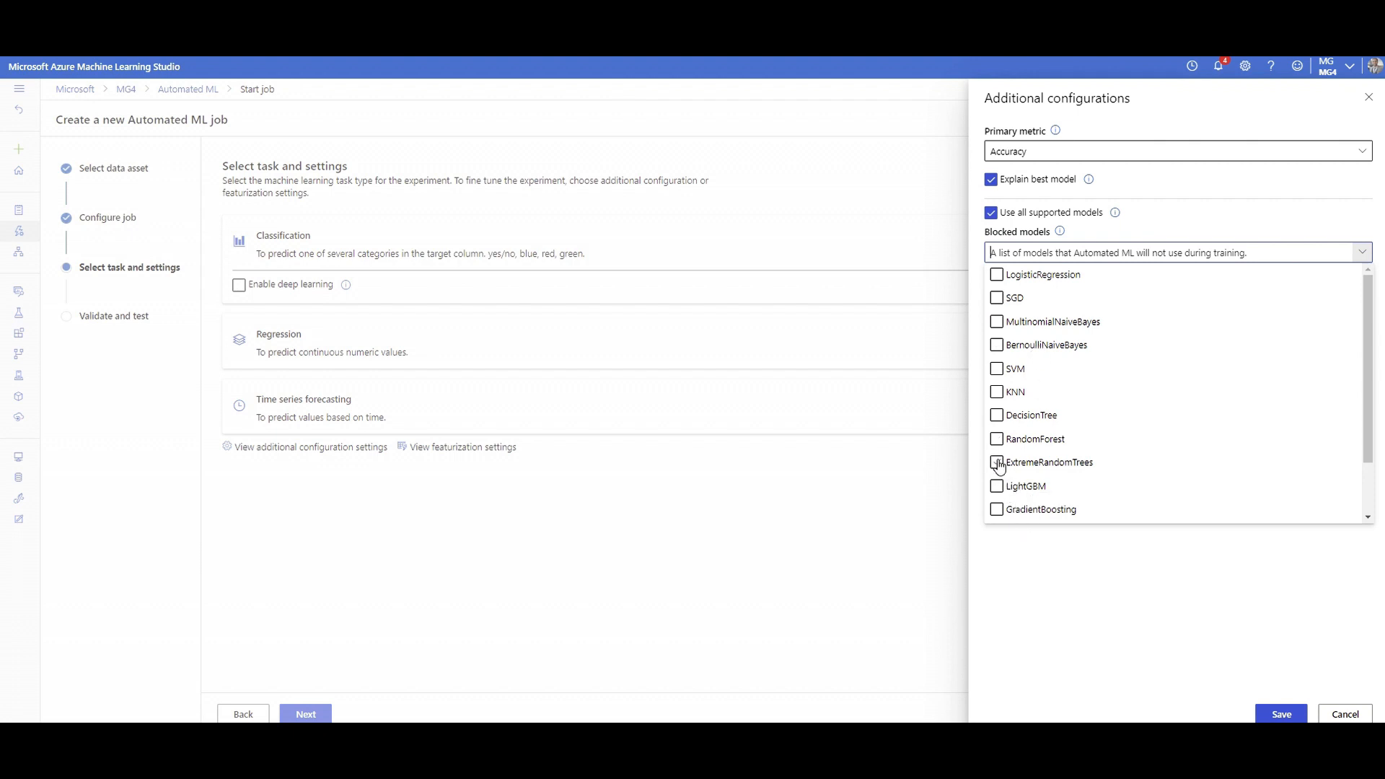
left_click(998, 487)
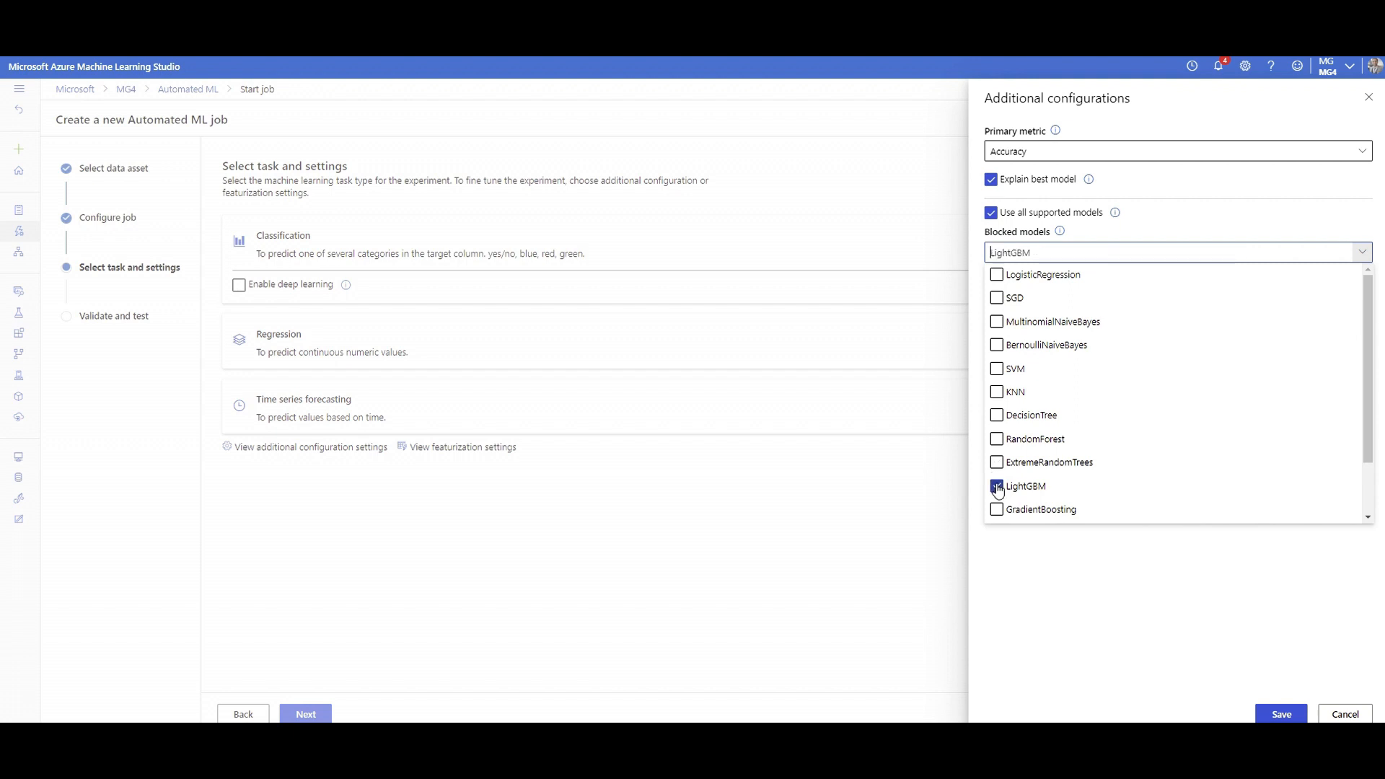
left_click(998, 510)
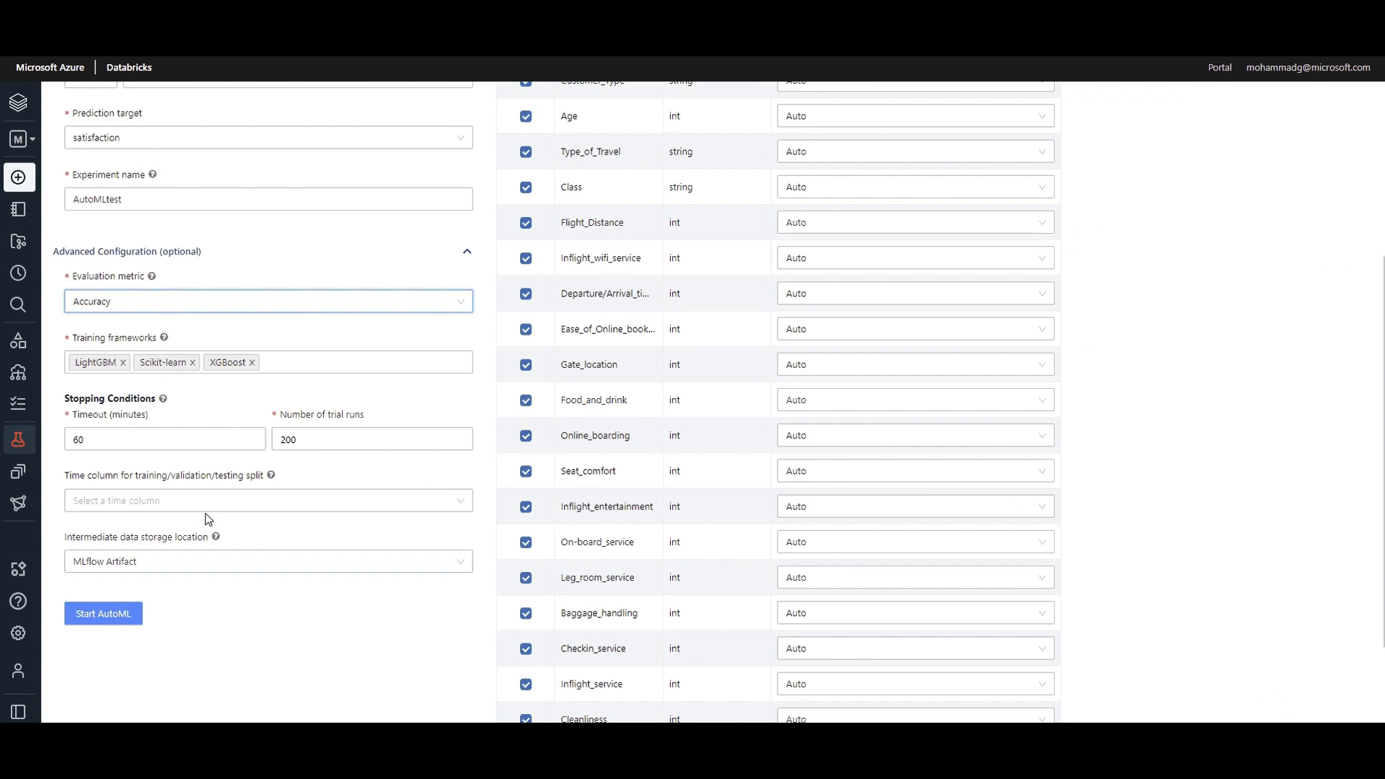
Switch to Databricks and review the training frameworks and stopping conditions in the advanced configuration for comparison.
scroll(184, 494, "down", 1)
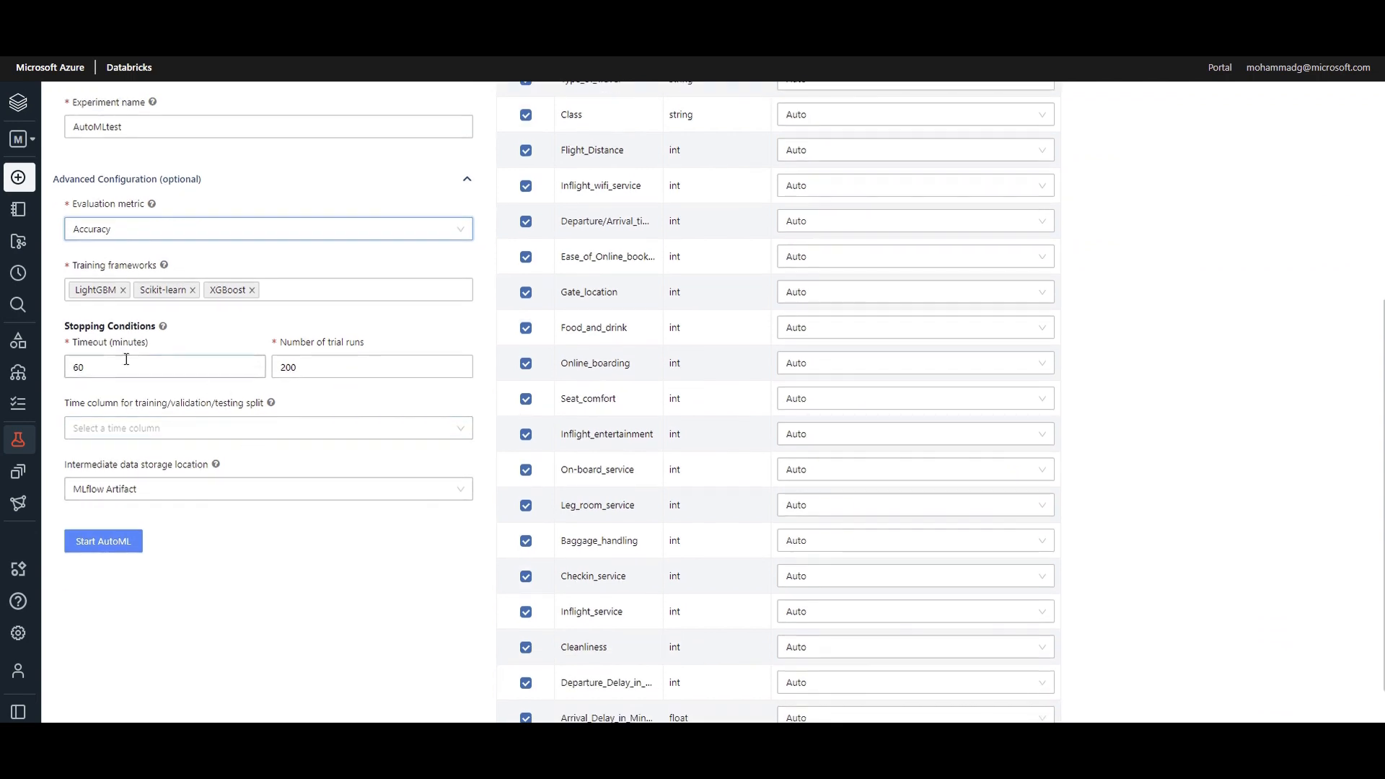
scroll(123, 462, "up", 3)
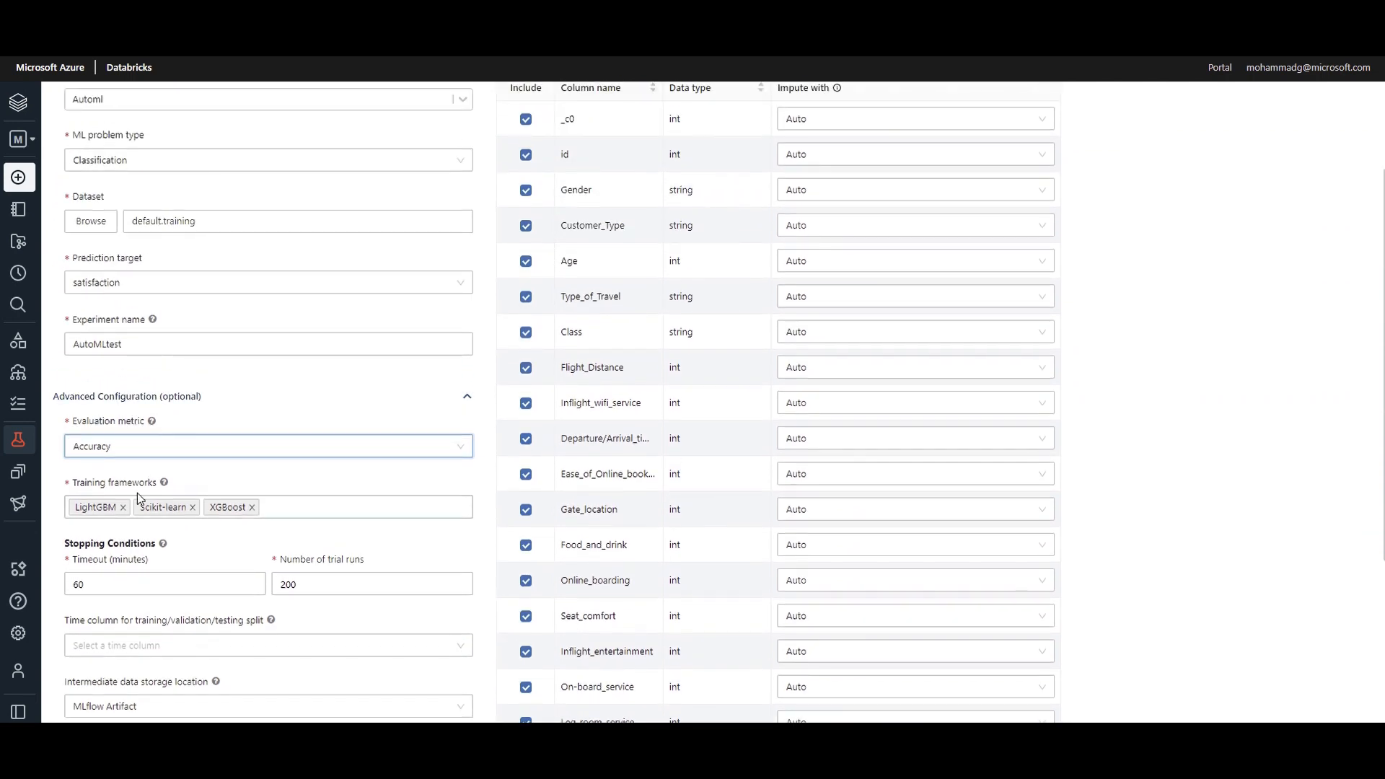
scroll(137, 492, "down", 1)
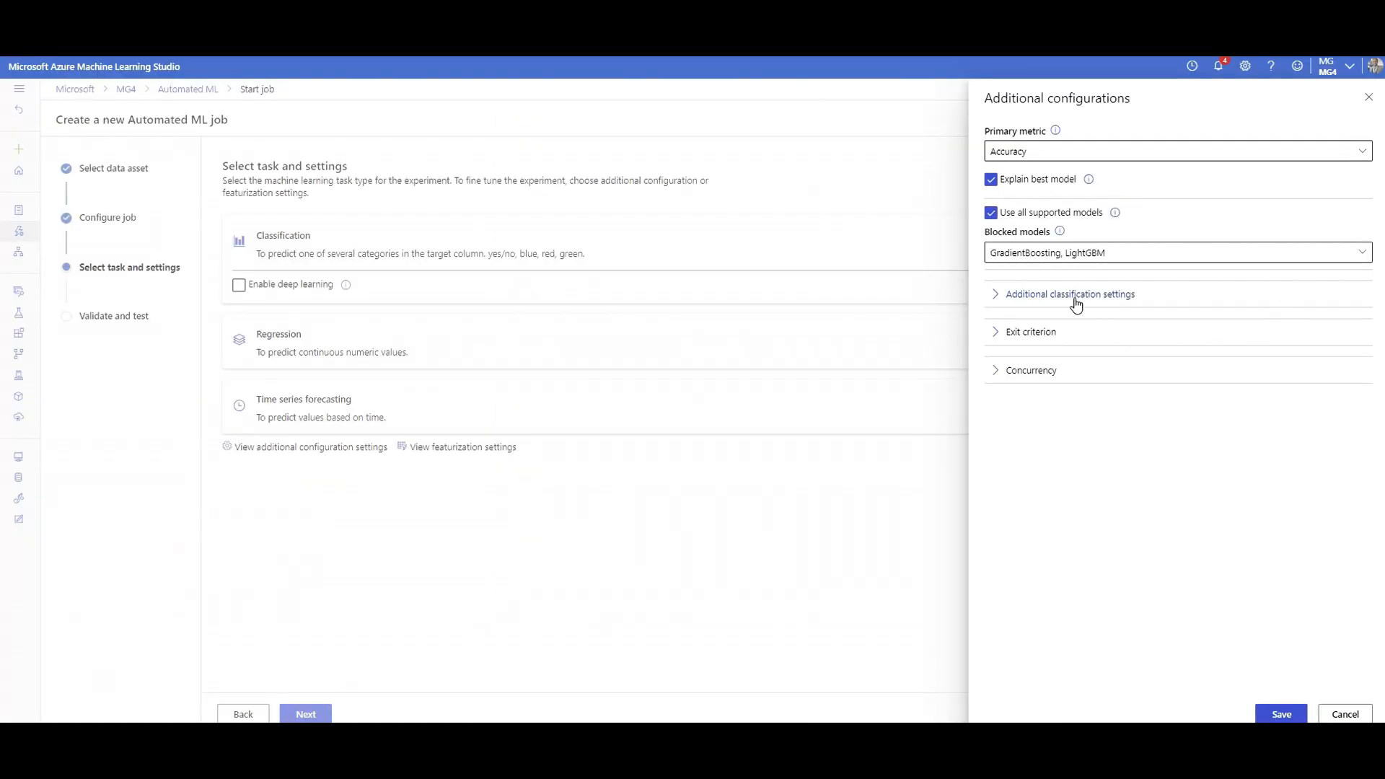
Switch to Azure Machine Learning, expand the additional classification settings, and read the explanation of the positive class label.
left_click(1075, 297)
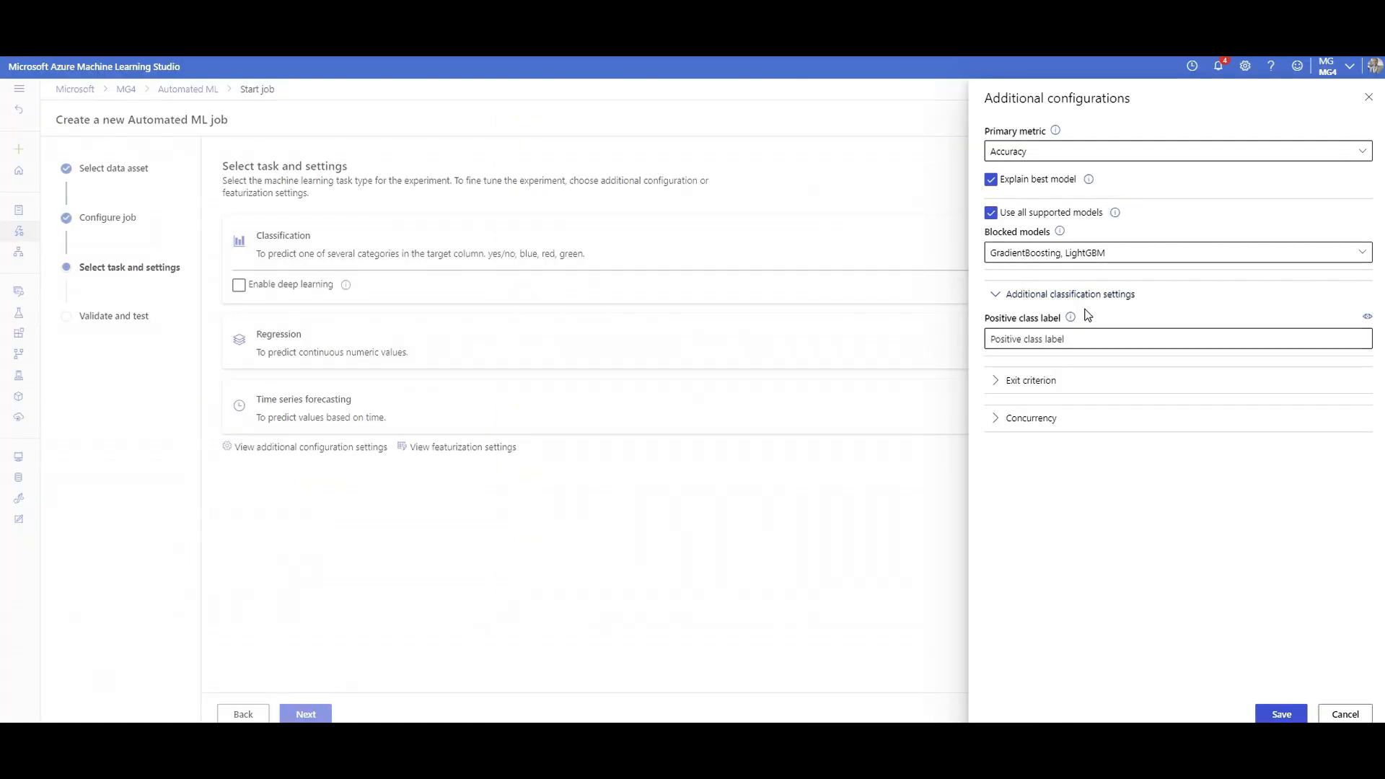
left_click(1203, 335)
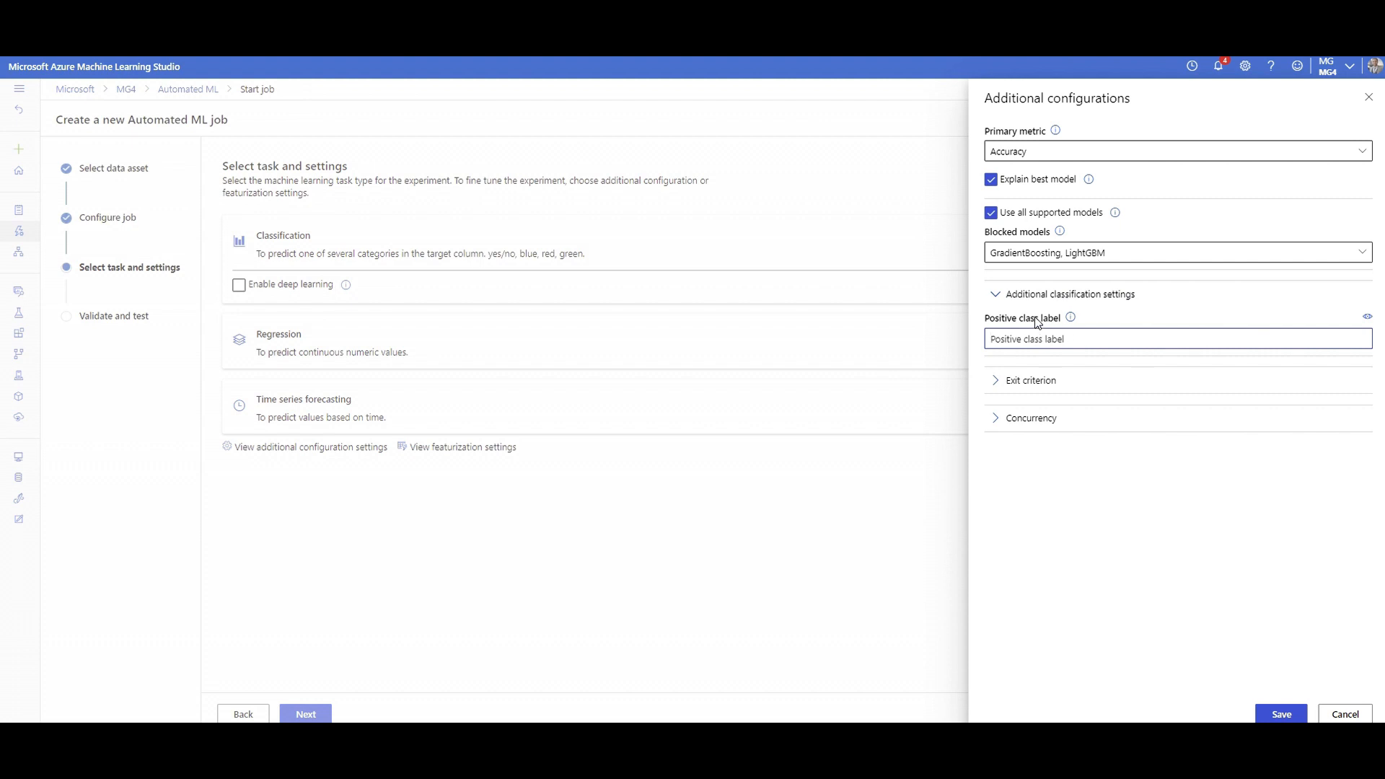
mouse_move(1073, 318)
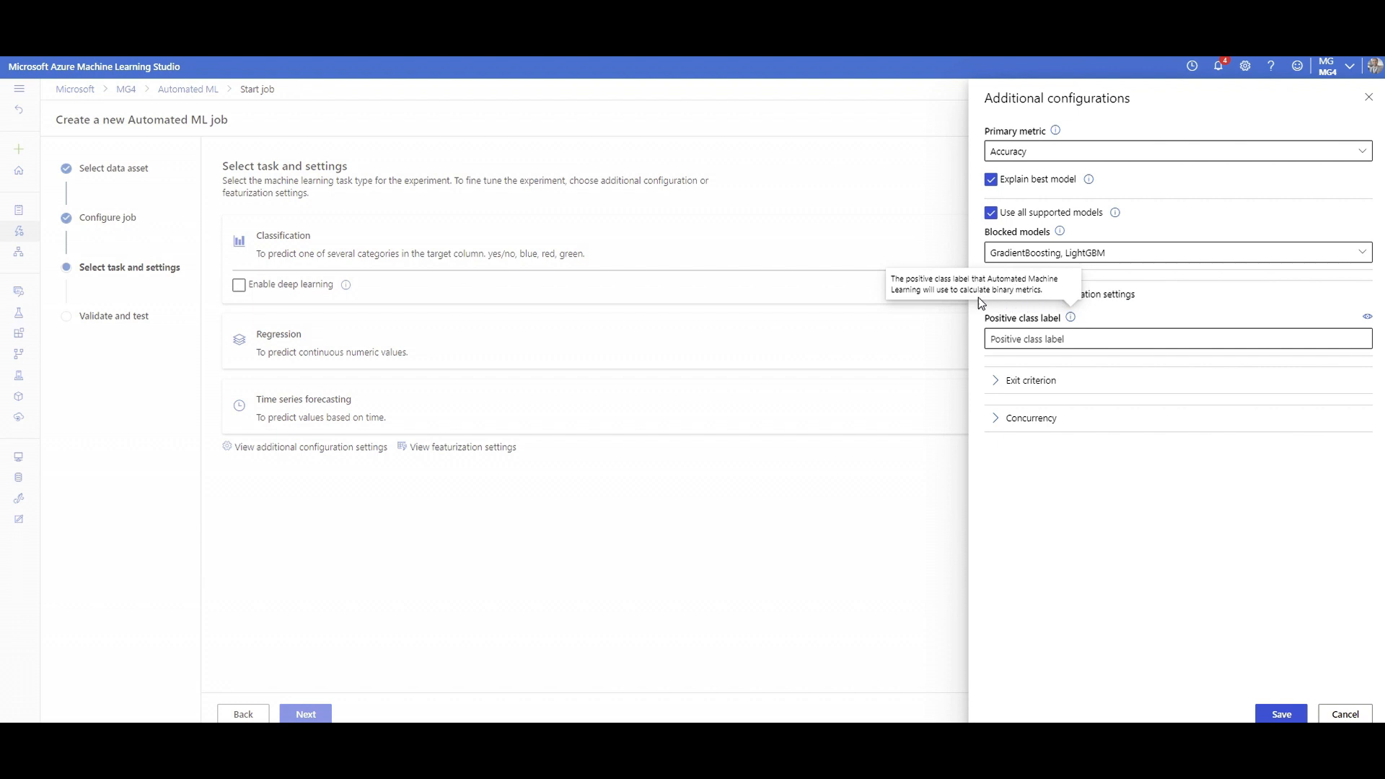
left_click(1076, 338)
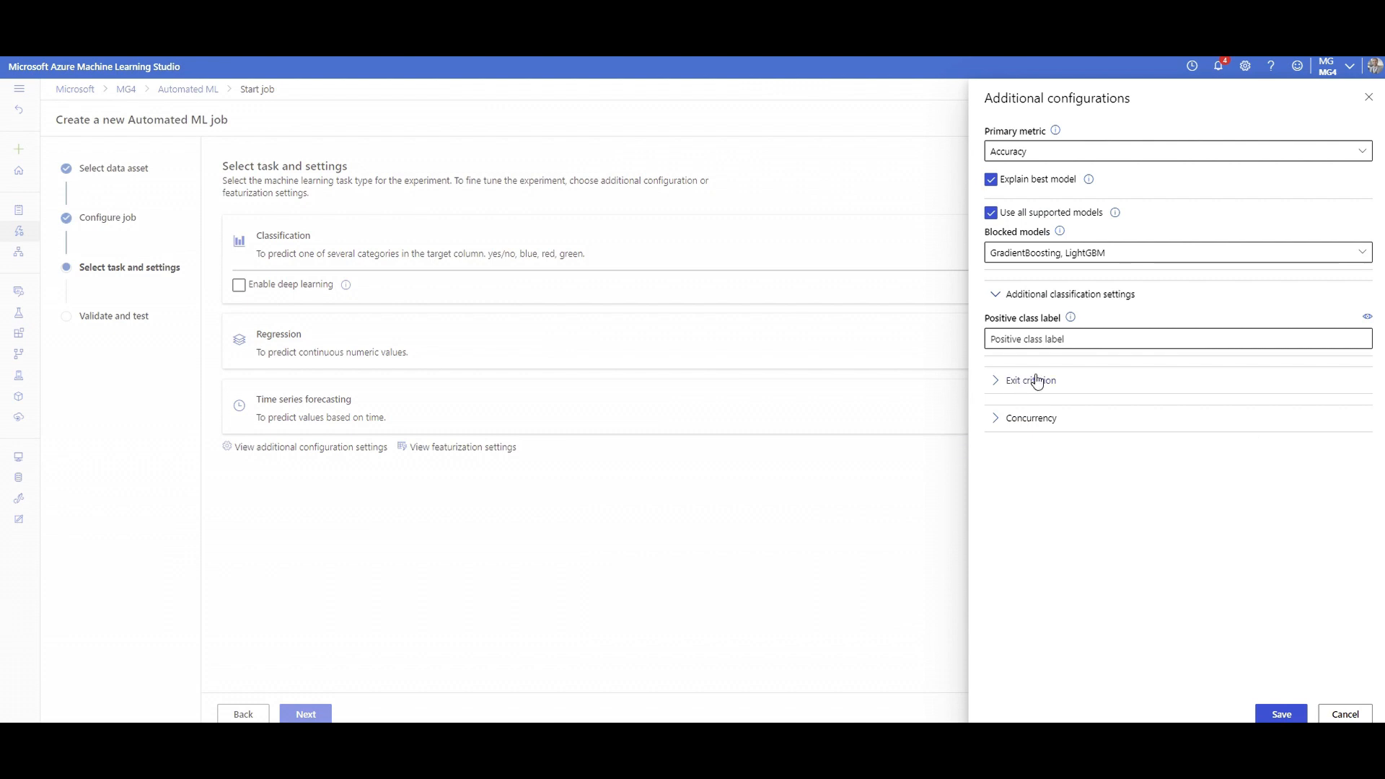
Expand the exit criterion settings and compare the training job time with the Databricks experiment's timeout.
left_click(1038, 383)
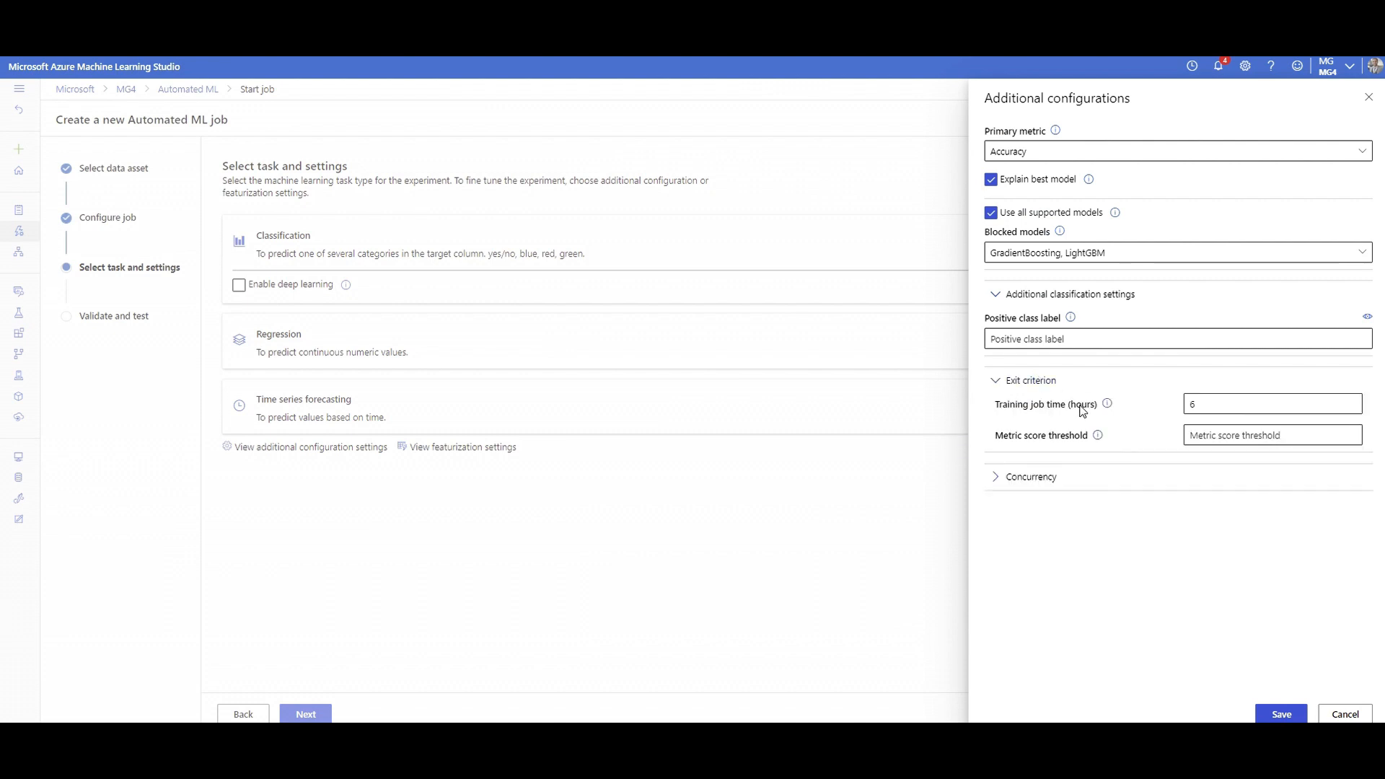
left_click(1215, 405)
left_click(1205, 435)
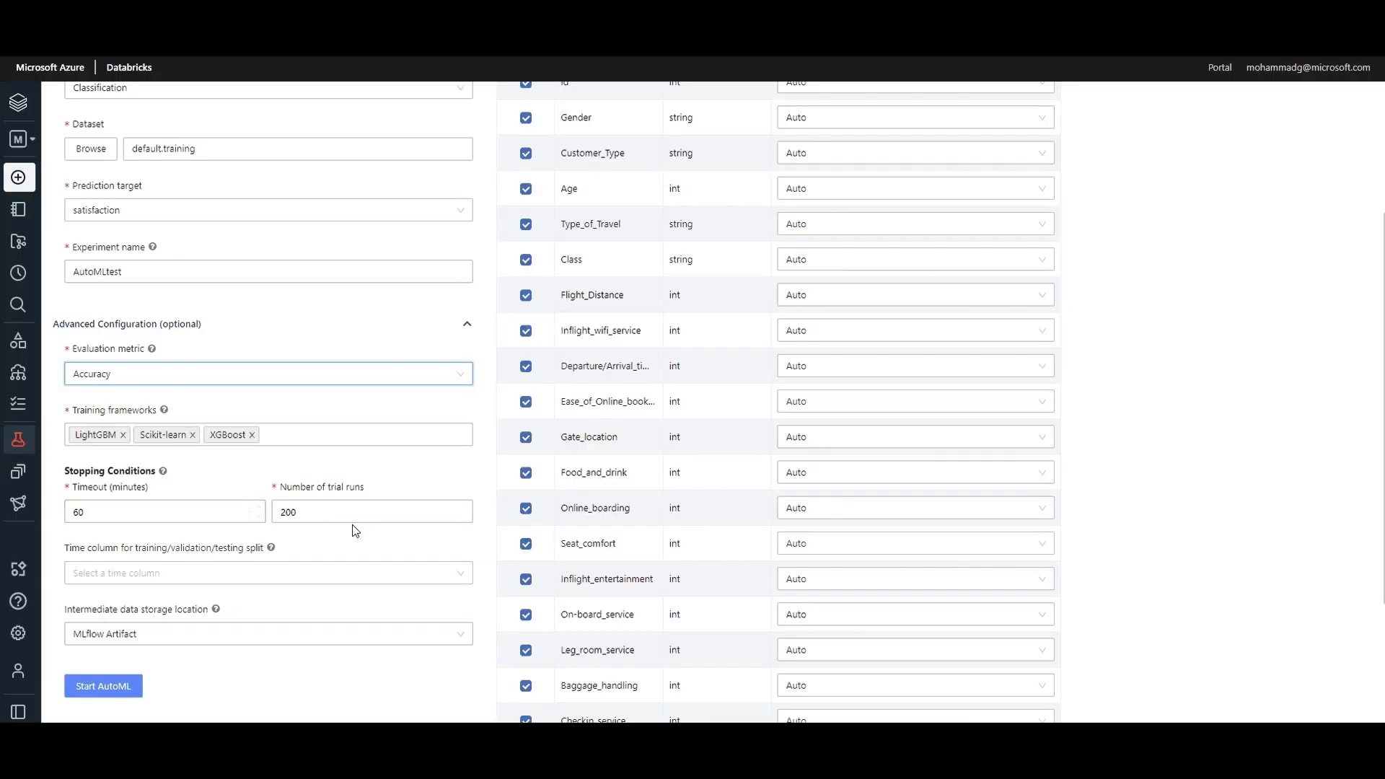
double_click(134, 512)
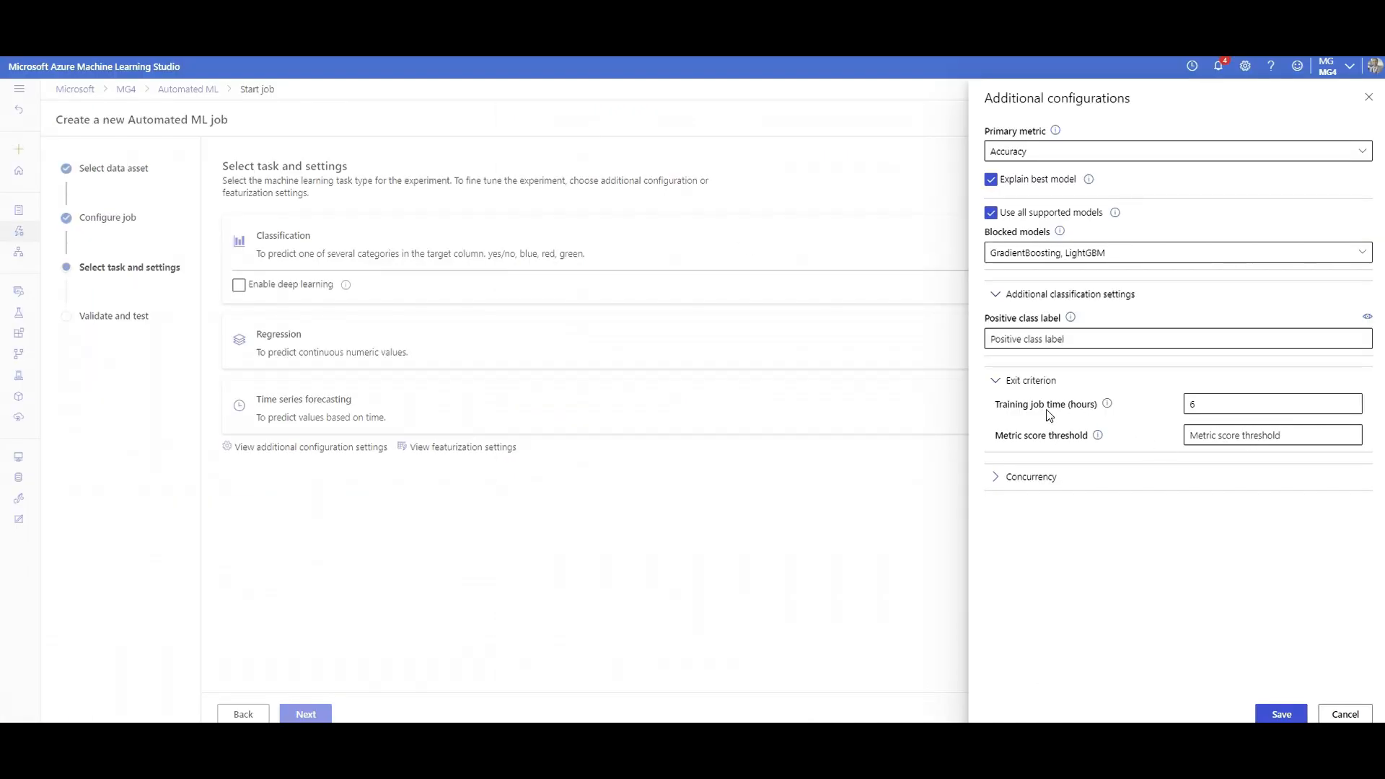
left_click_drag(1004, 406, 1073, 410)
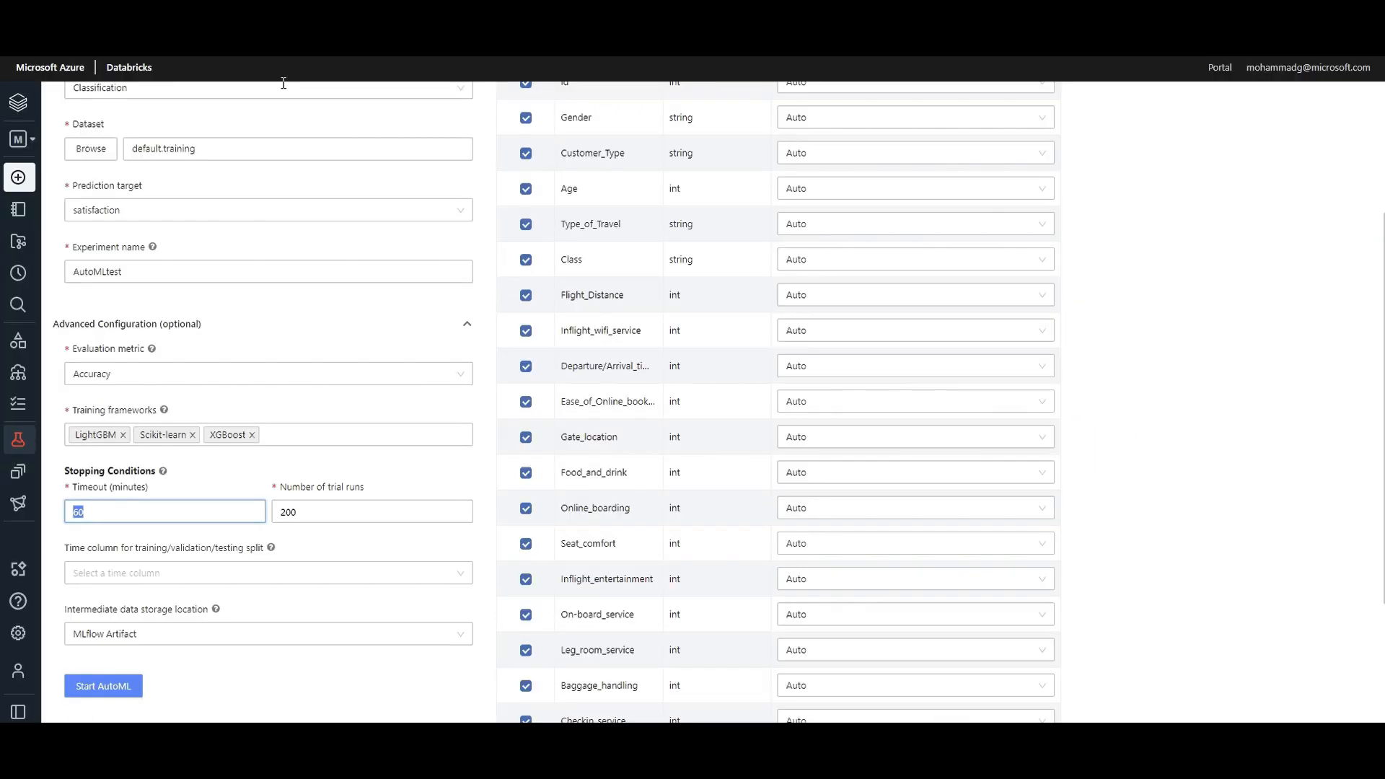
Switch to Databricks and review the timeout and number of trial runs in the stopping conditions.
left_click_drag(147, 486, 106, 489)
double_click(77, 509)
double_click(328, 513)
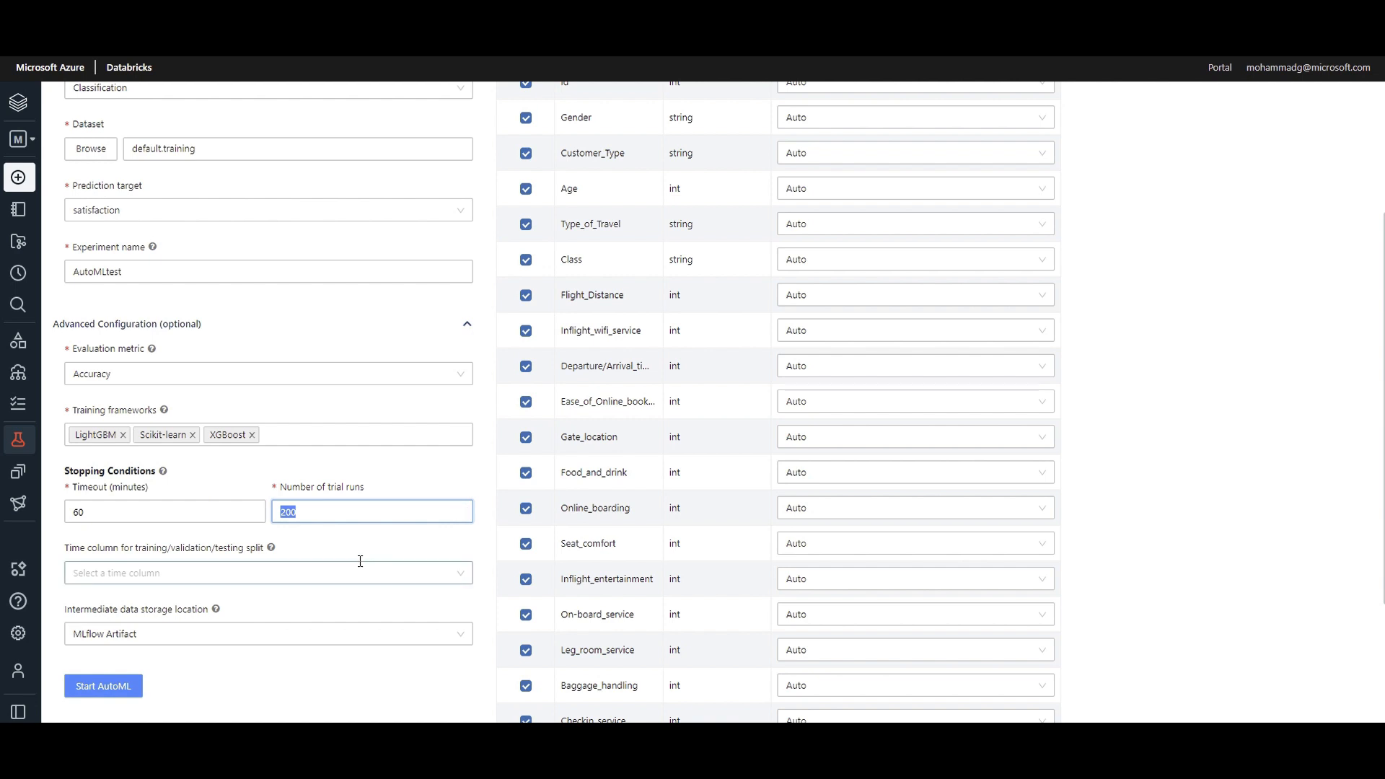
type("200")
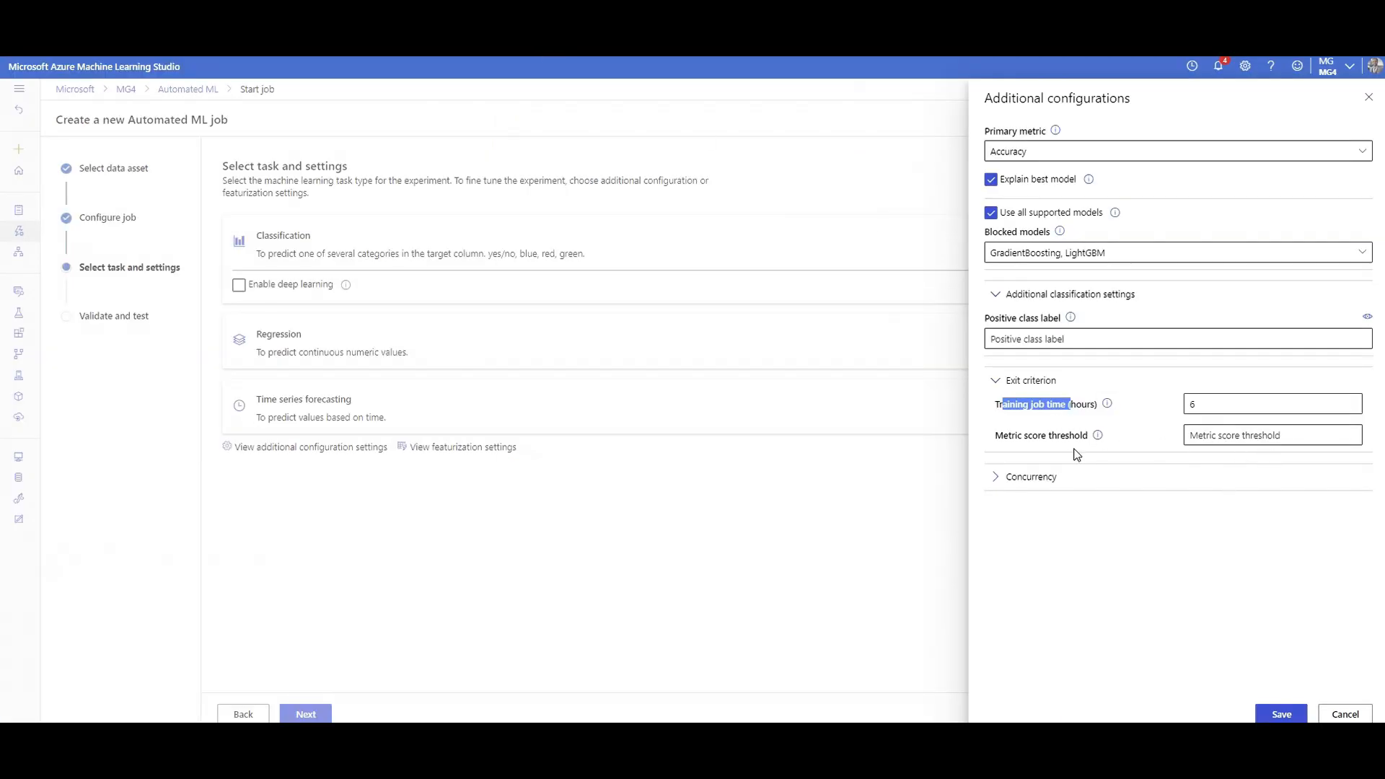
Switch to Azure Machine Learning, review the metric score threshold and maximum concurrent iterations, and discard the additional configuration changes.
left_click_drag(1074, 436, 1032, 436)
left_click(1221, 444)
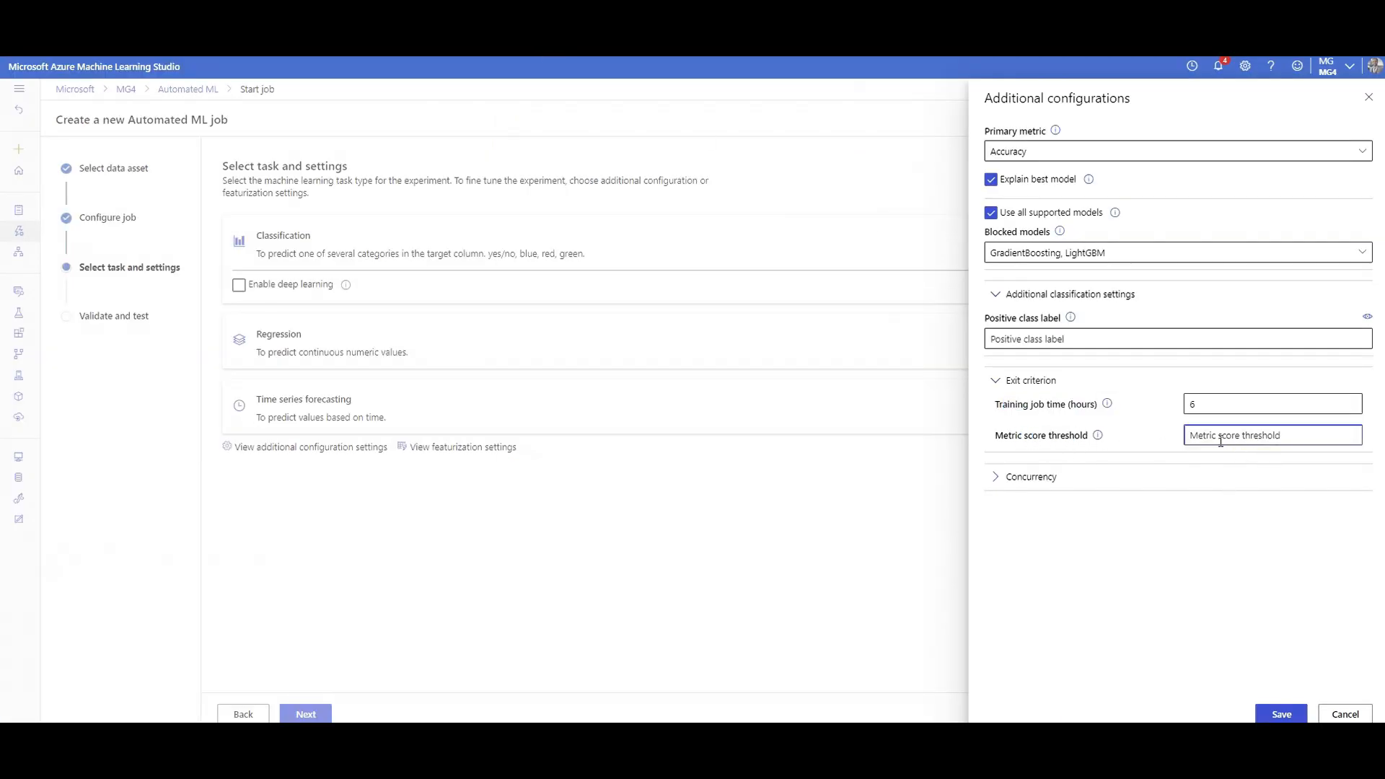
left_click(1031, 477)
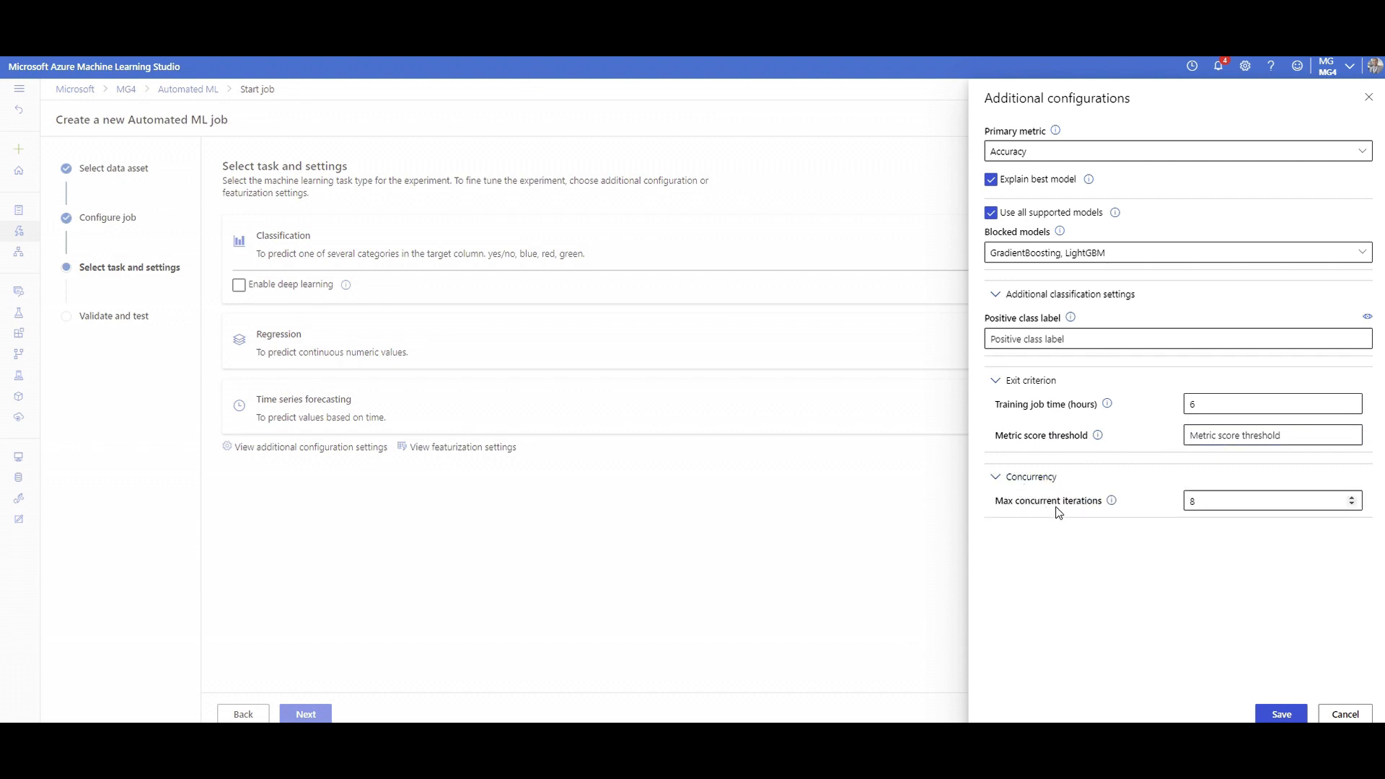
left_click(1218, 500)
left_click_drag(1215, 500, 1162, 506)
left_click(1357, 718)
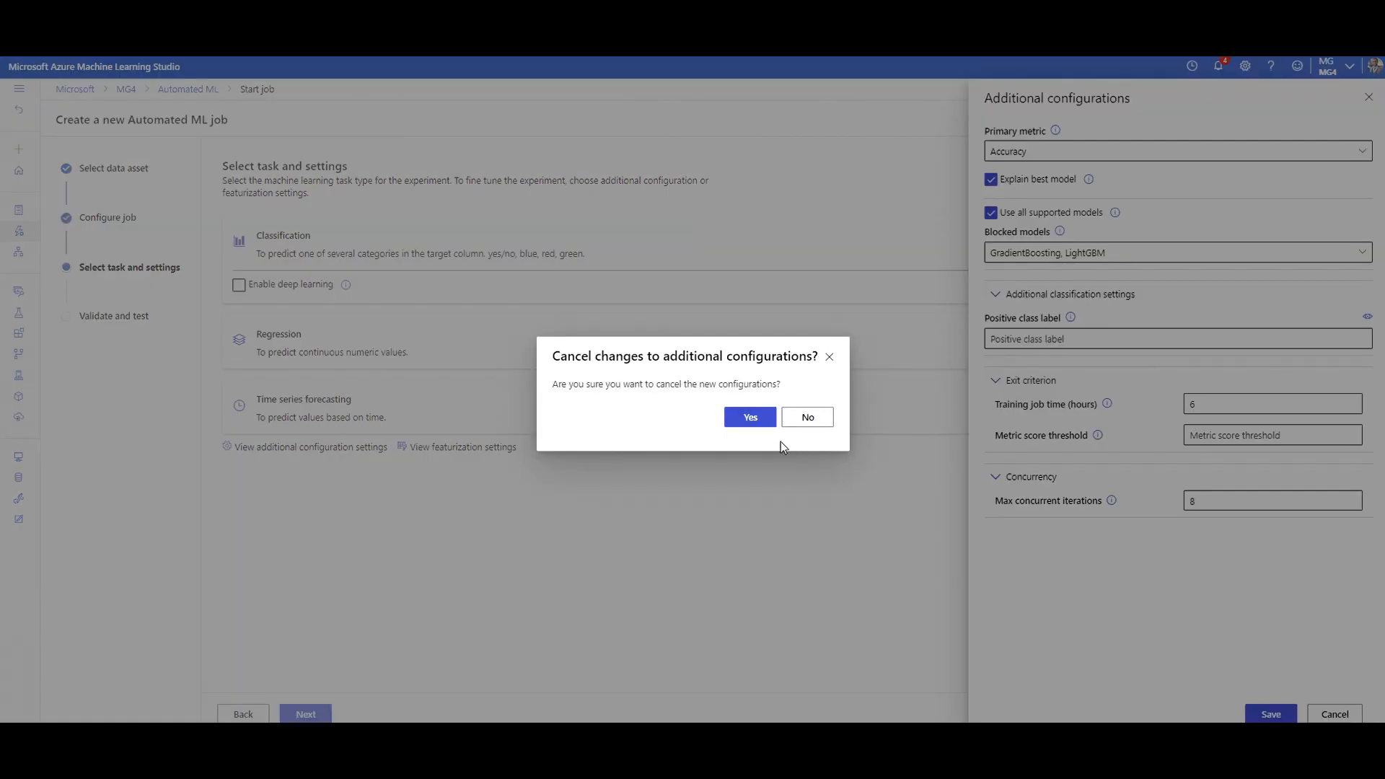
left_click(761, 424)
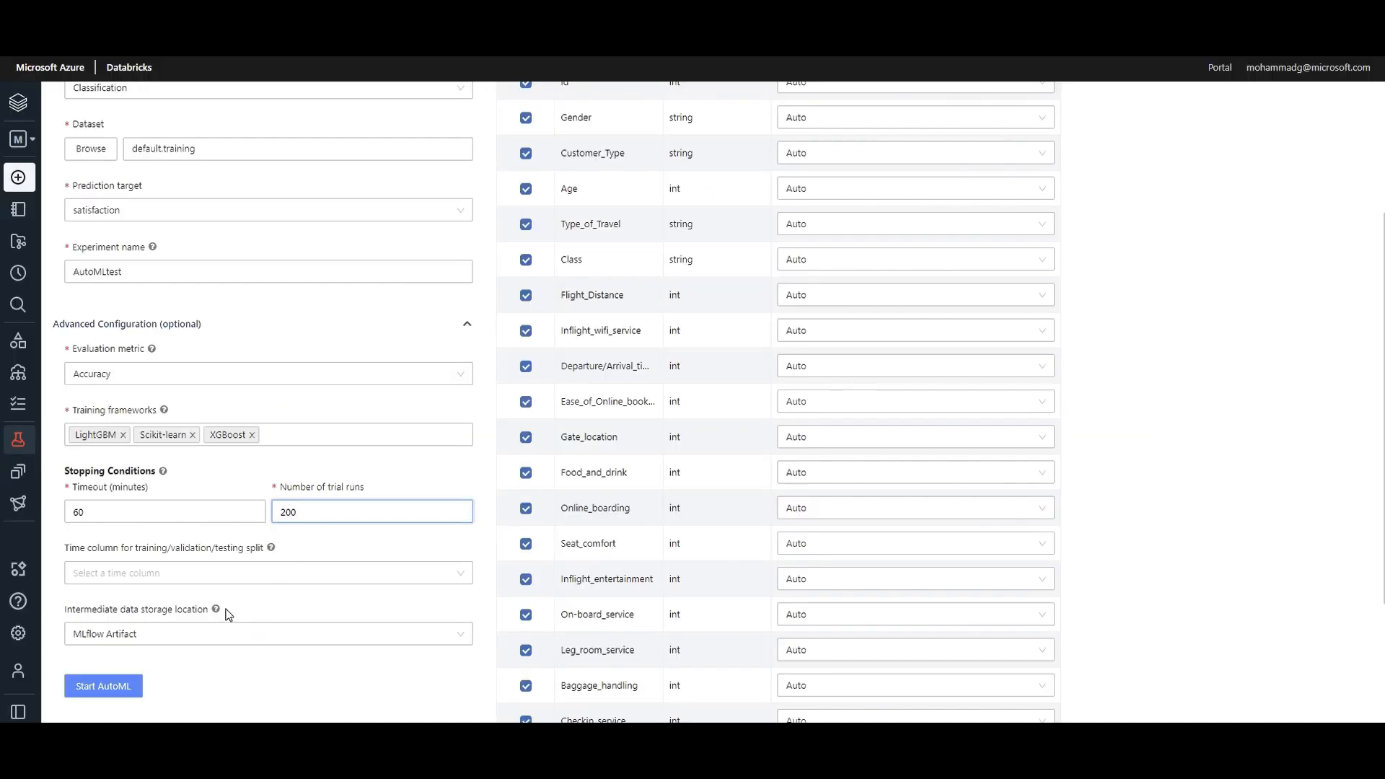
Check the time column setting in Databricks, and switch to Azure Machine Learning to review the featurization feature types for Flight Distance.
left_click_drag(269, 550, 67, 549)
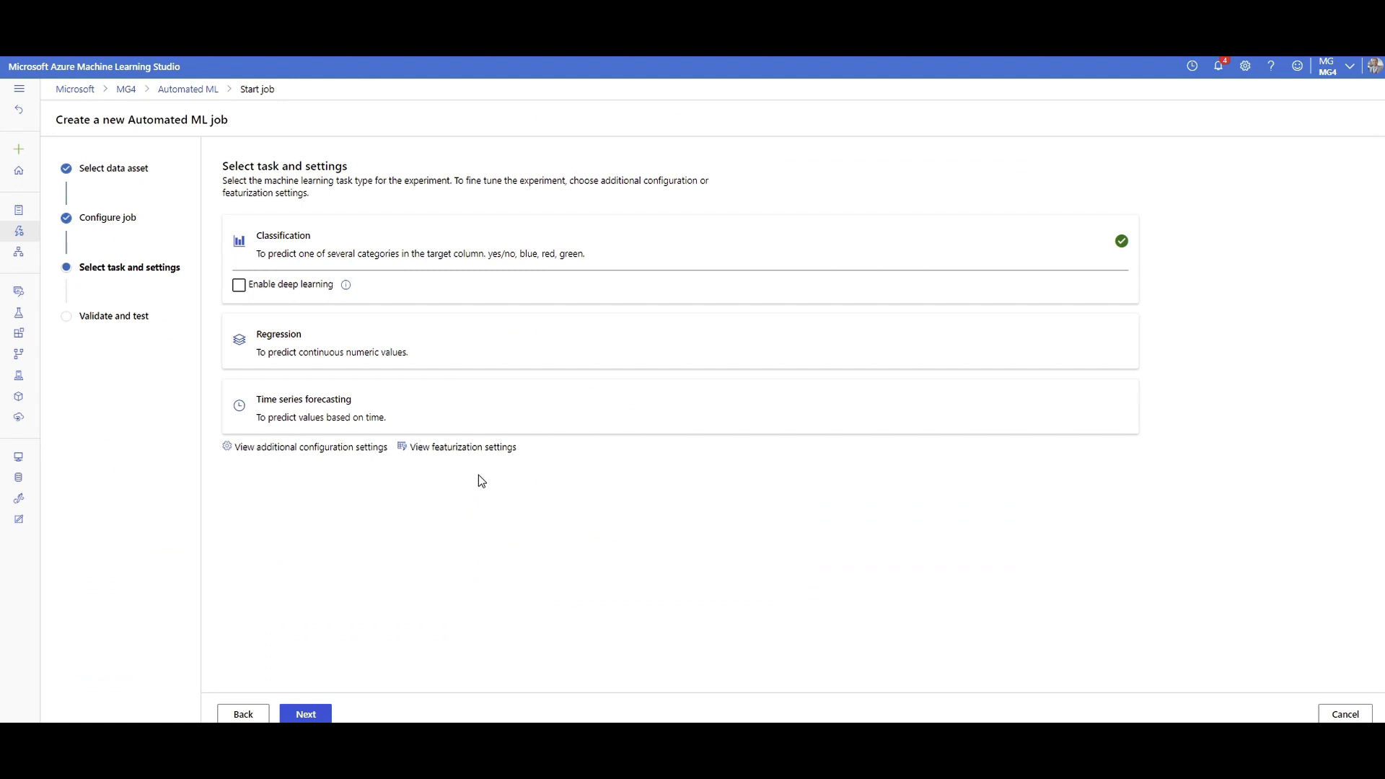
left_click(439, 450)
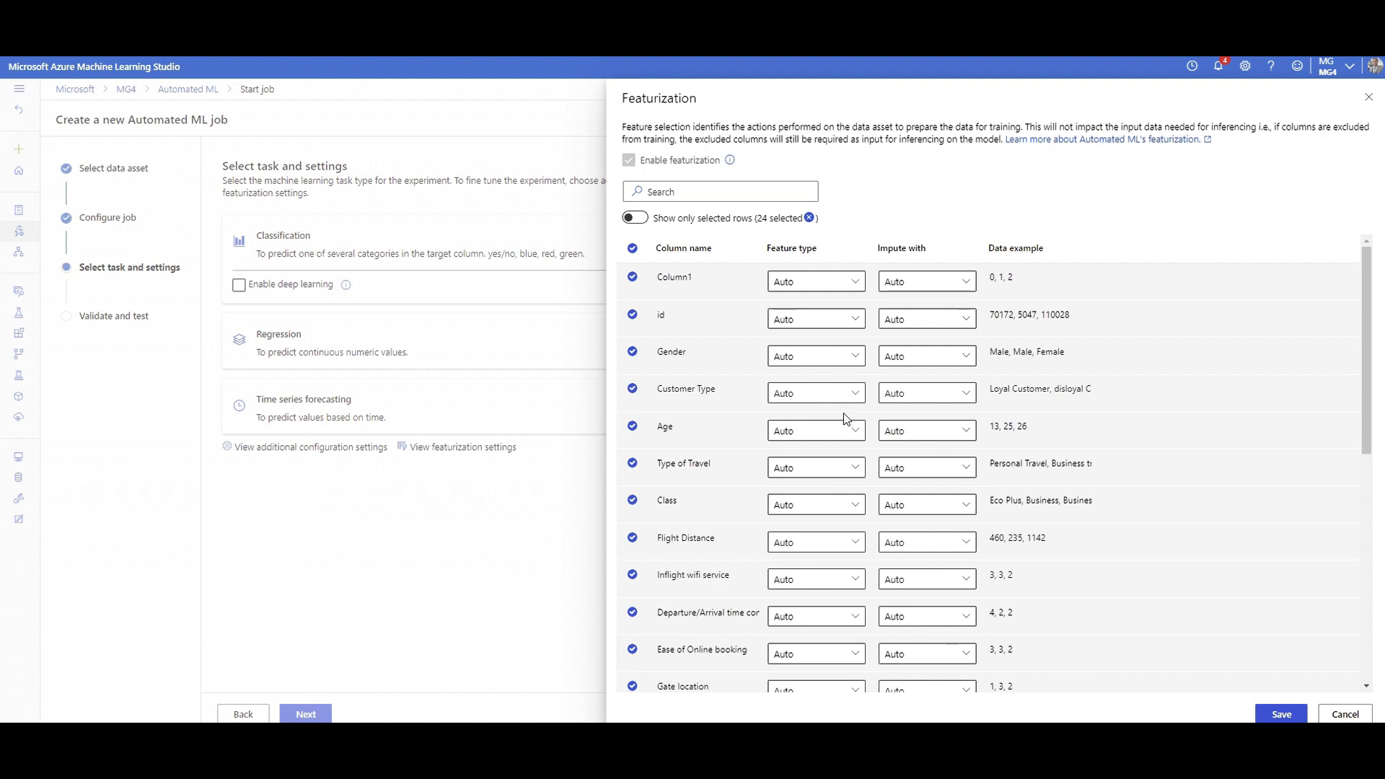
scroll(821, 469, "down", 2)
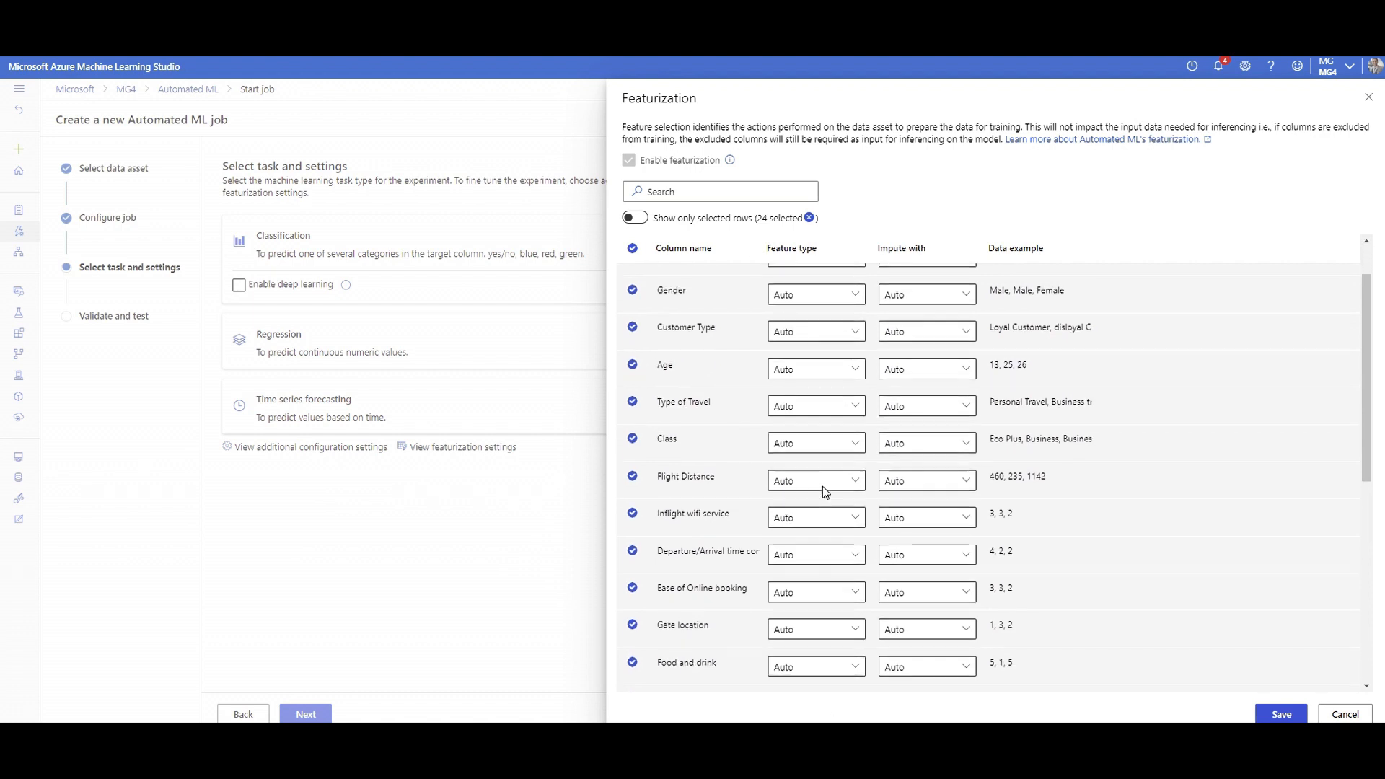
left_click(837, 472)
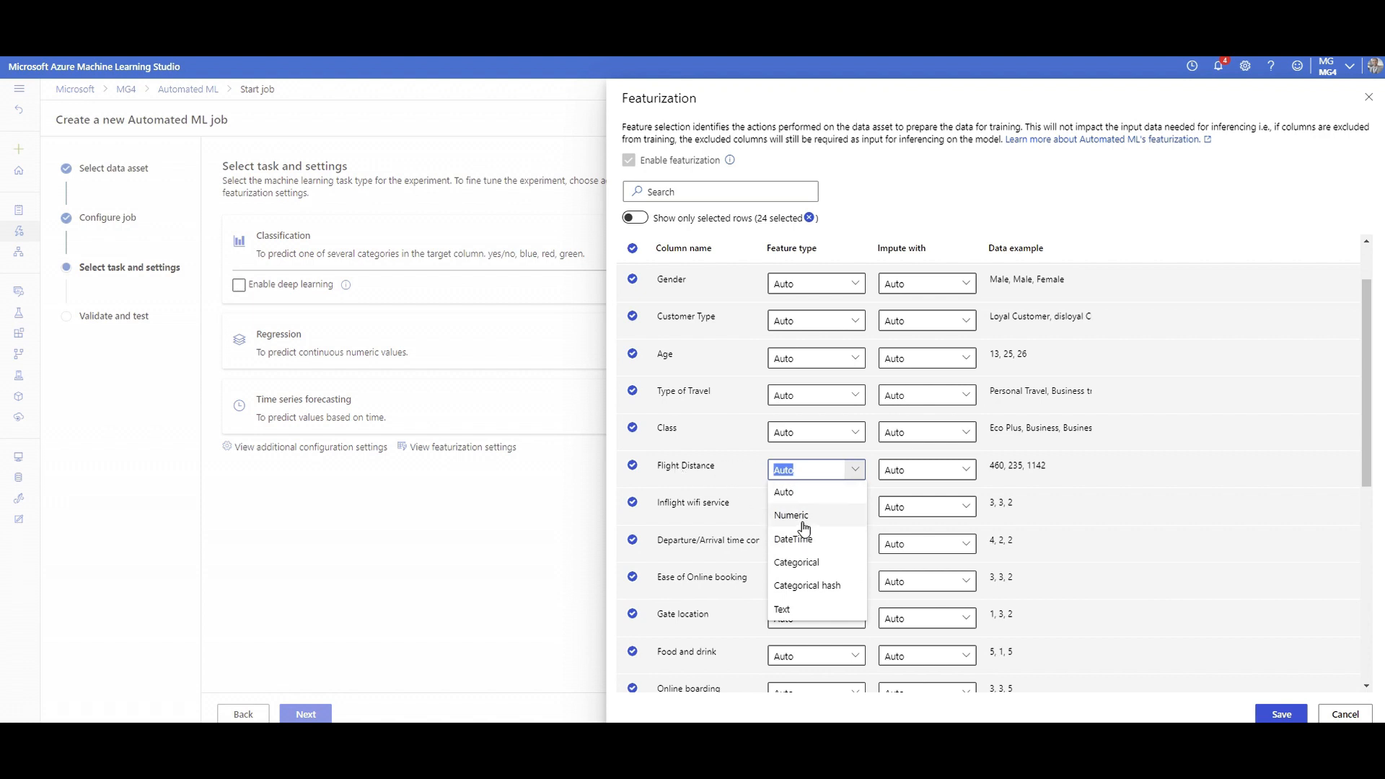
left_click(785, 493)
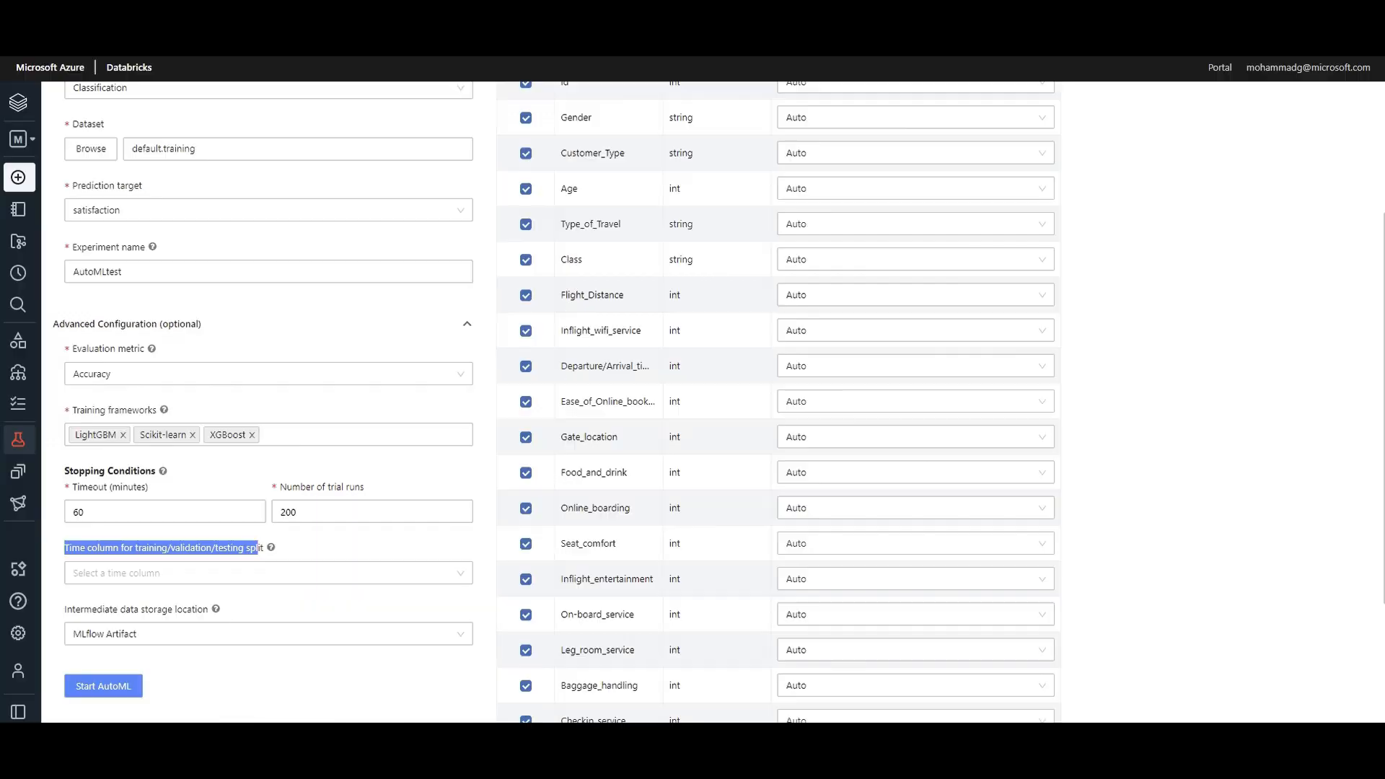
Switch to Databricks, review the data types in the schema, and view the imputation options for Flight_Distance.
scroll(635, 376, "up", 3)
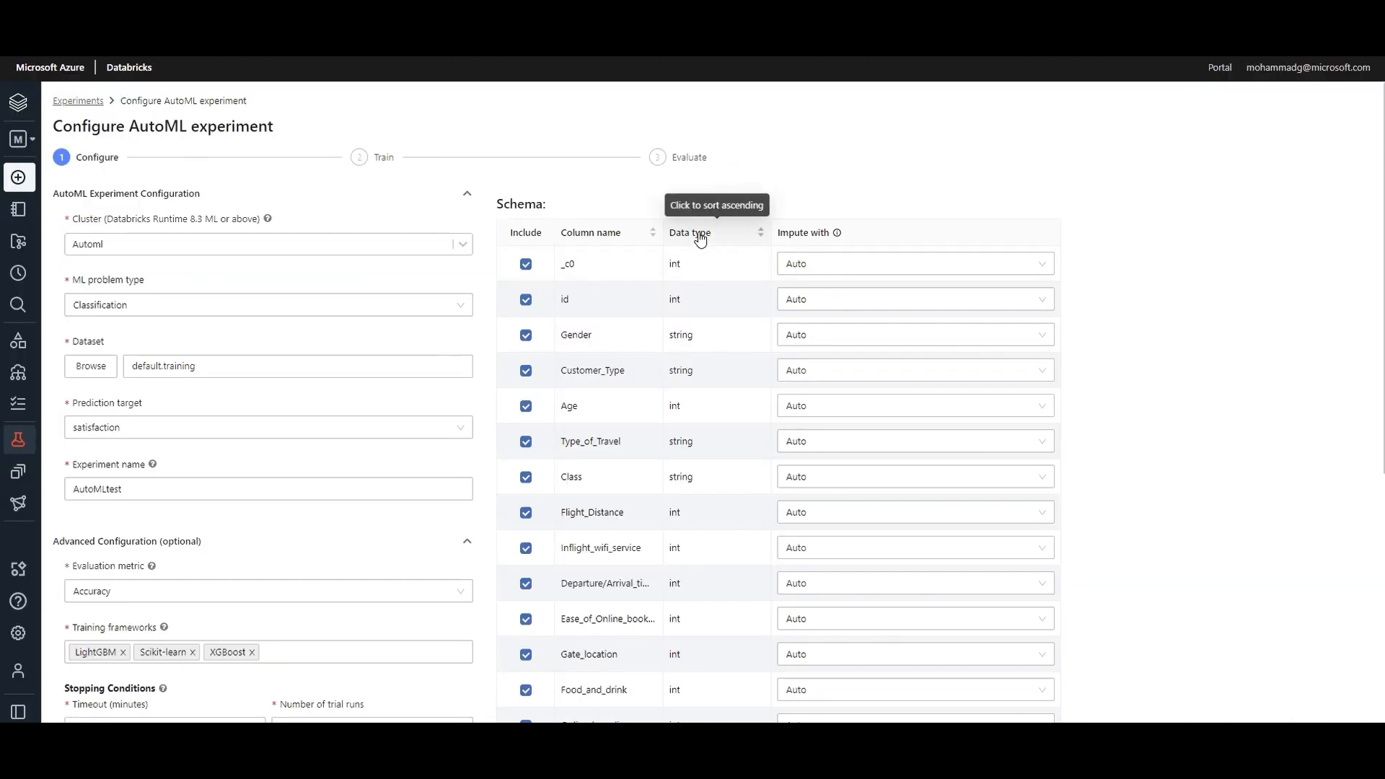
left_click_drag(698, 234, 690, 267)
left_click(691, 270)
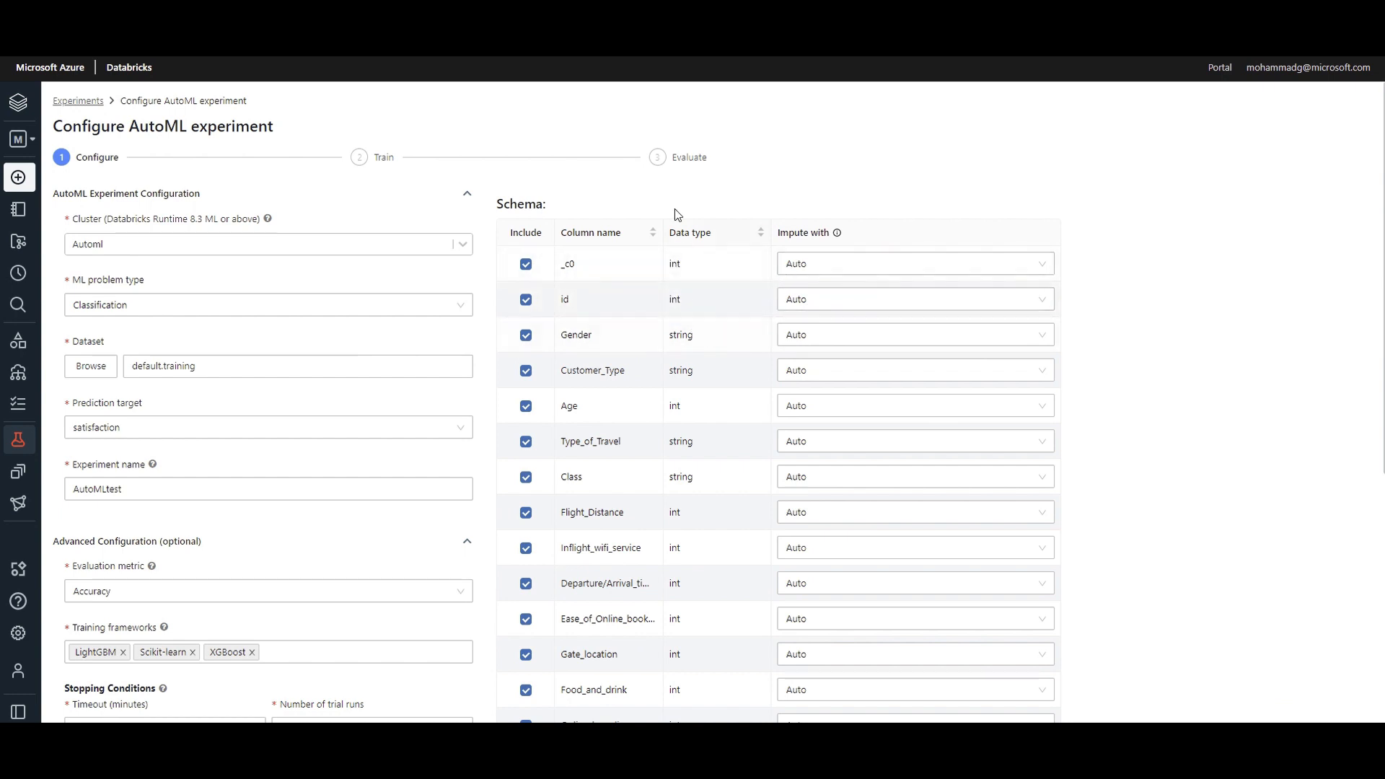
left_click_drag(686, 270, 715, 542)
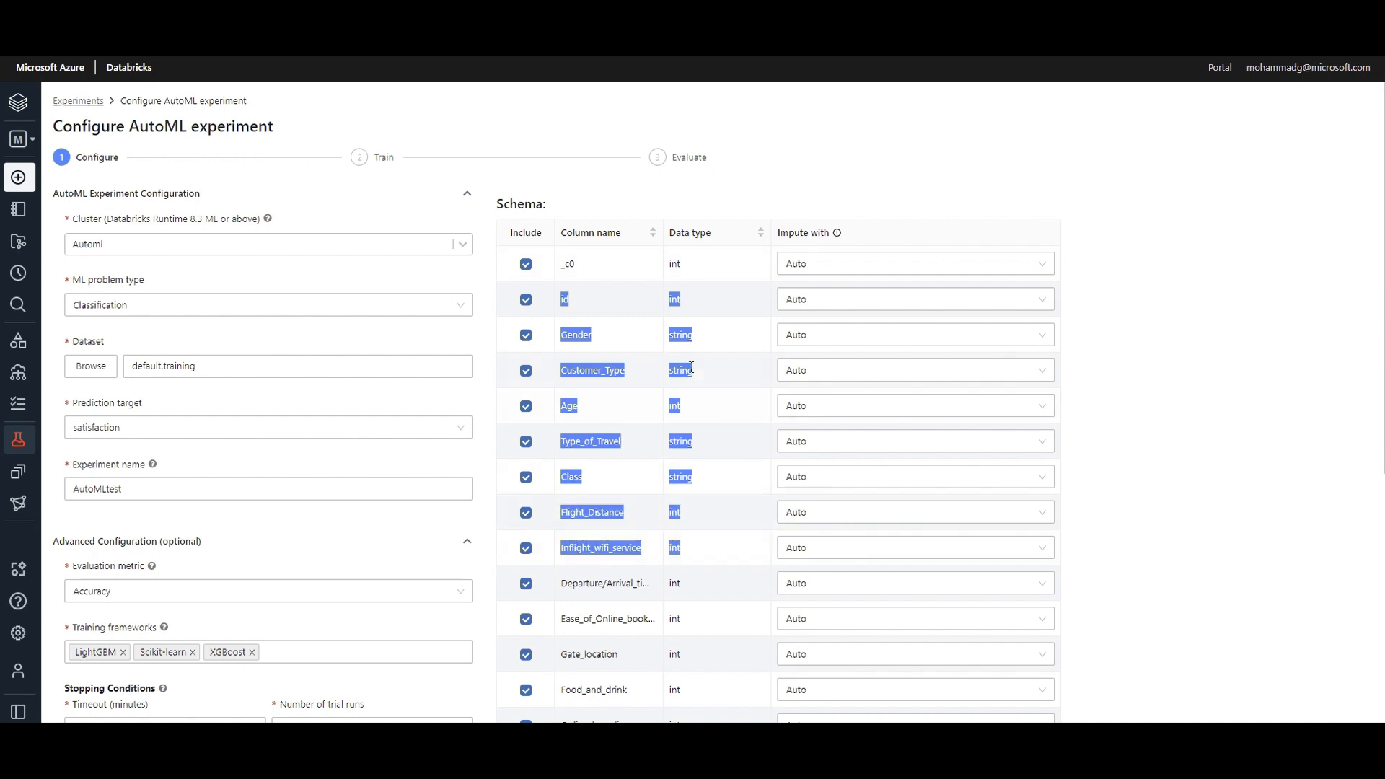
left_click(709, 565)
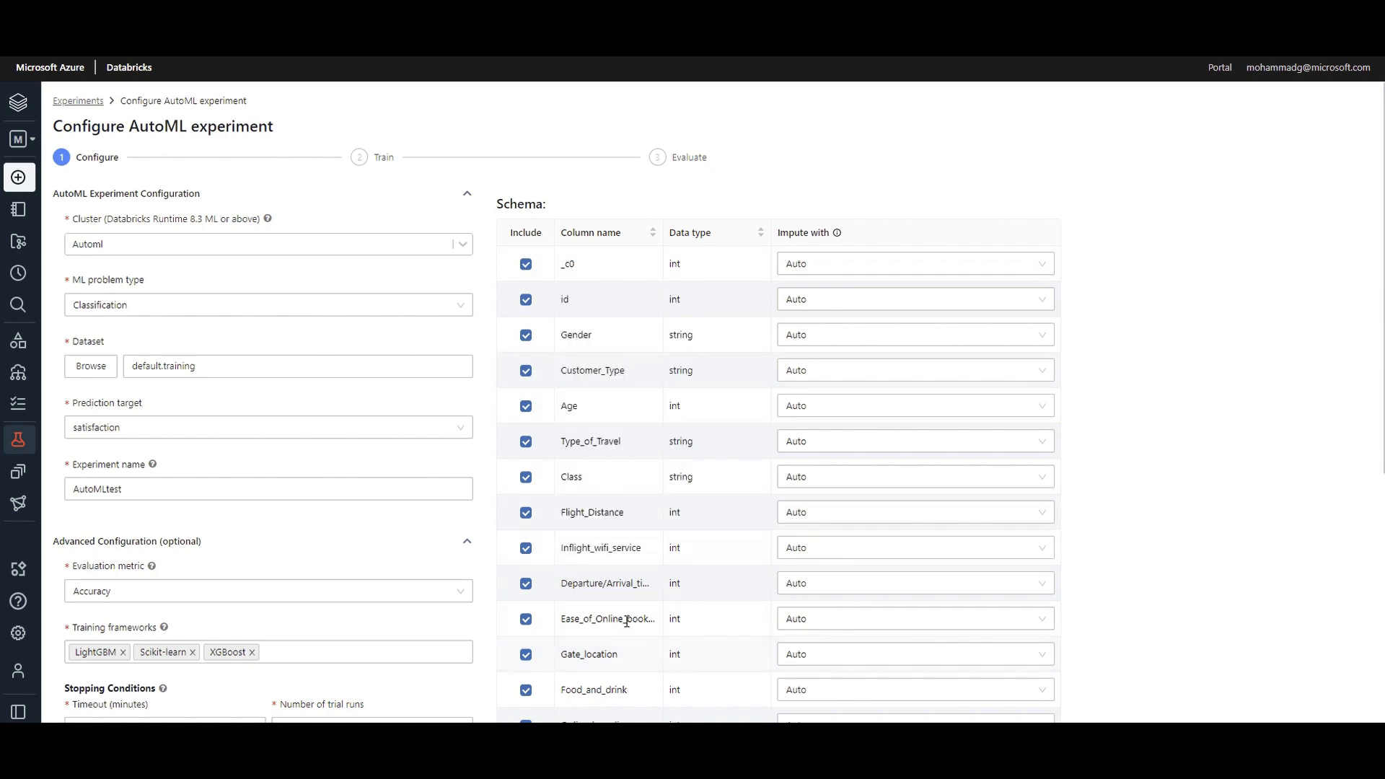
left_click_drag(577, 549, 631, 547)
left_click_drag(566, 513, 646, 519)
left_click_drag(747, 529, 658, 517)
left_click(815, 520)
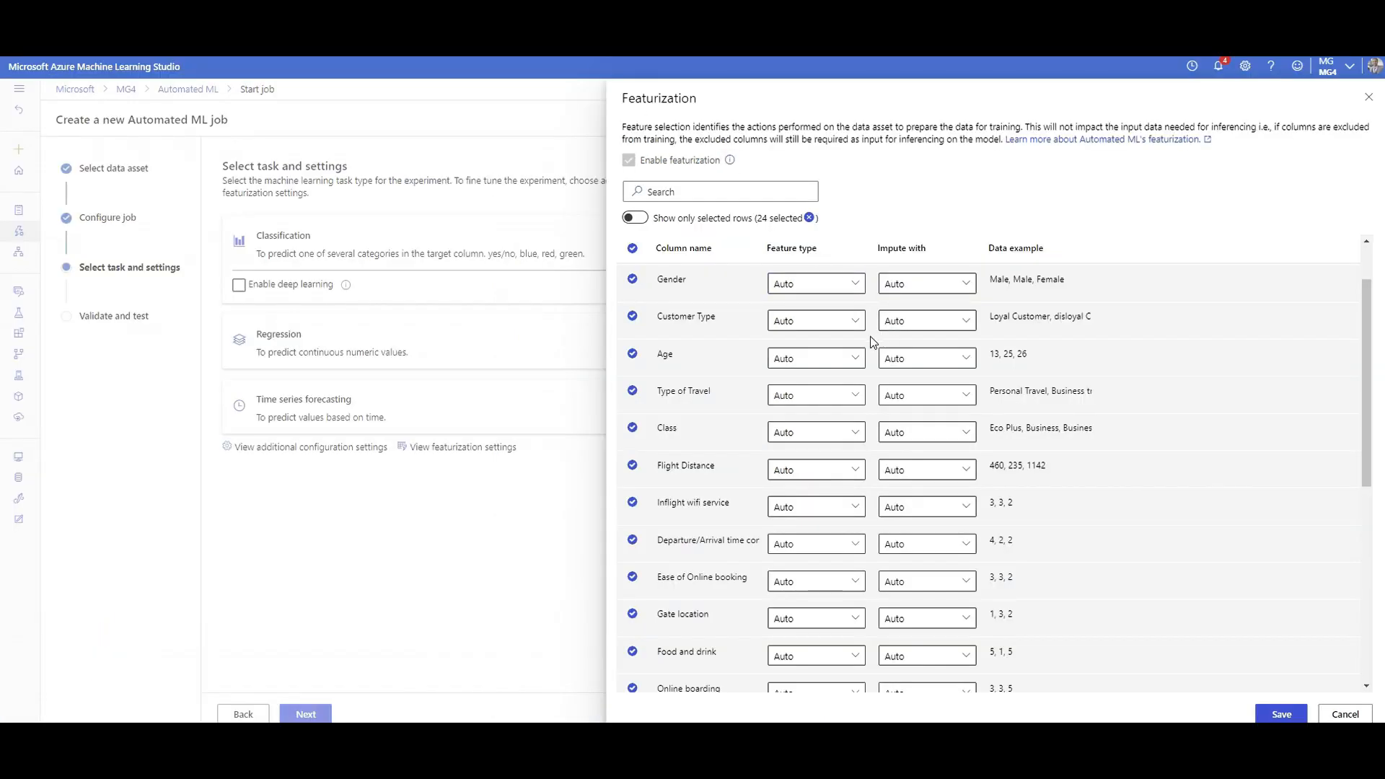
Compare the imputation options for Inflight wifi service in Azure Machine Learning with those in the Databricks schema.
left_click(967, 507)
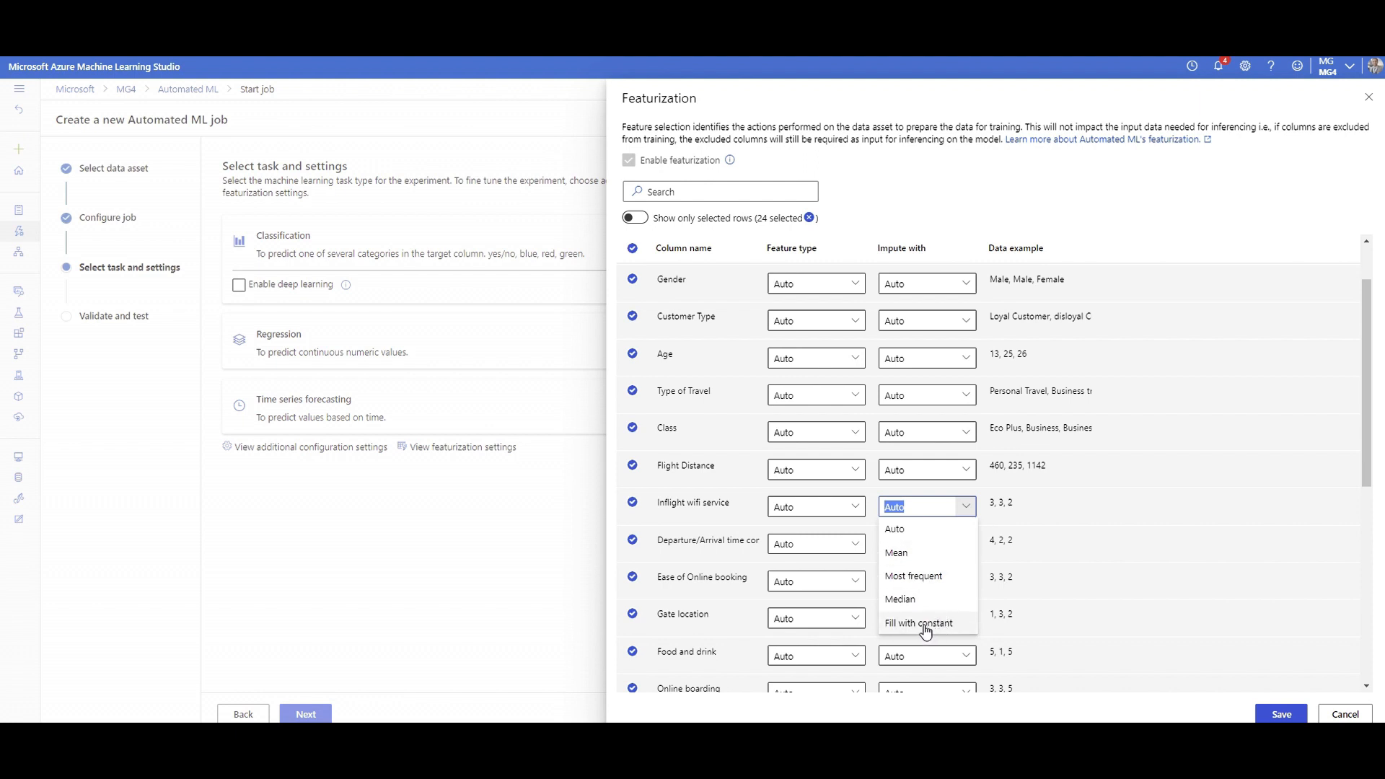
left_click(910, 272)
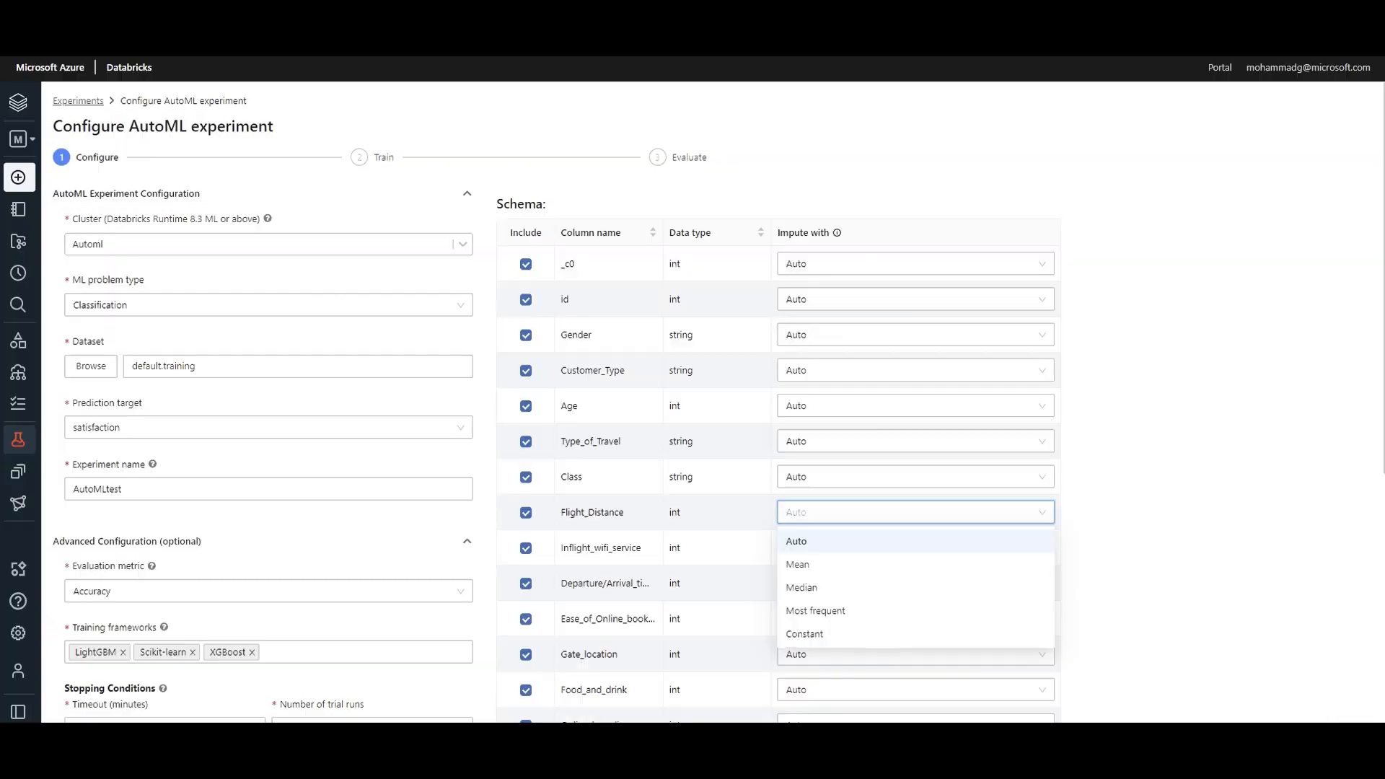
left_click(826, 202)
left_click_drag(794, 319, 837, 588)
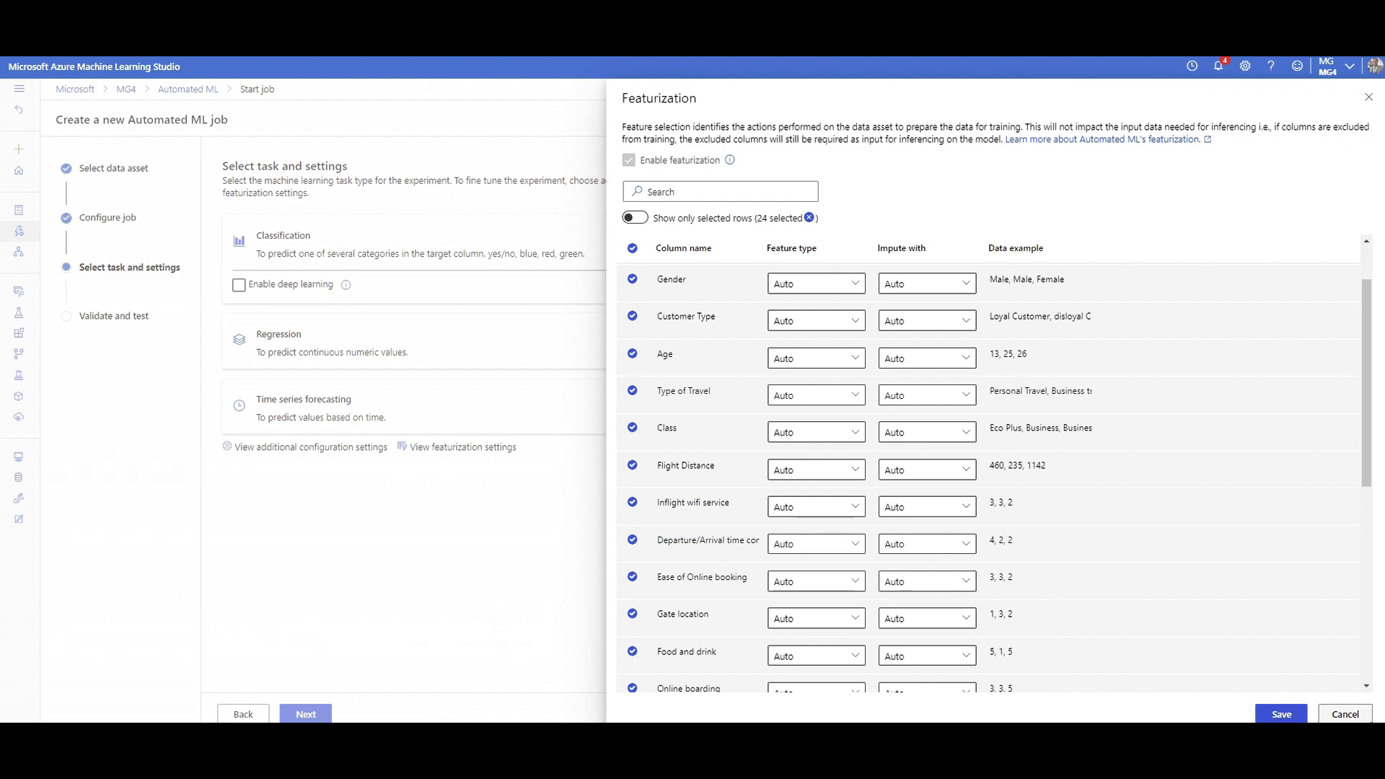
Switch to Azure Machine Learning, leave the featurization settings without saving, and proceed to the validation and test settings.
left_click(1346, 715)
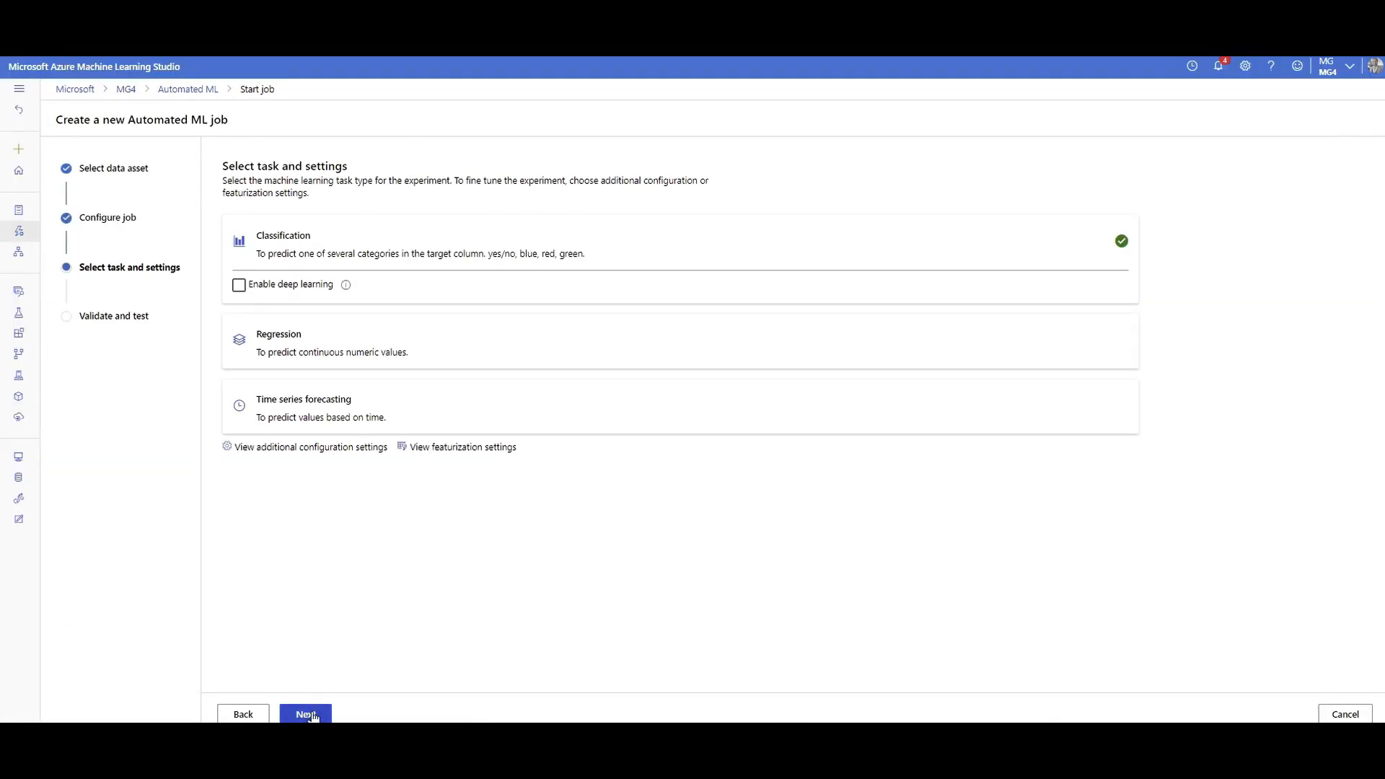
left_click(306, 715)
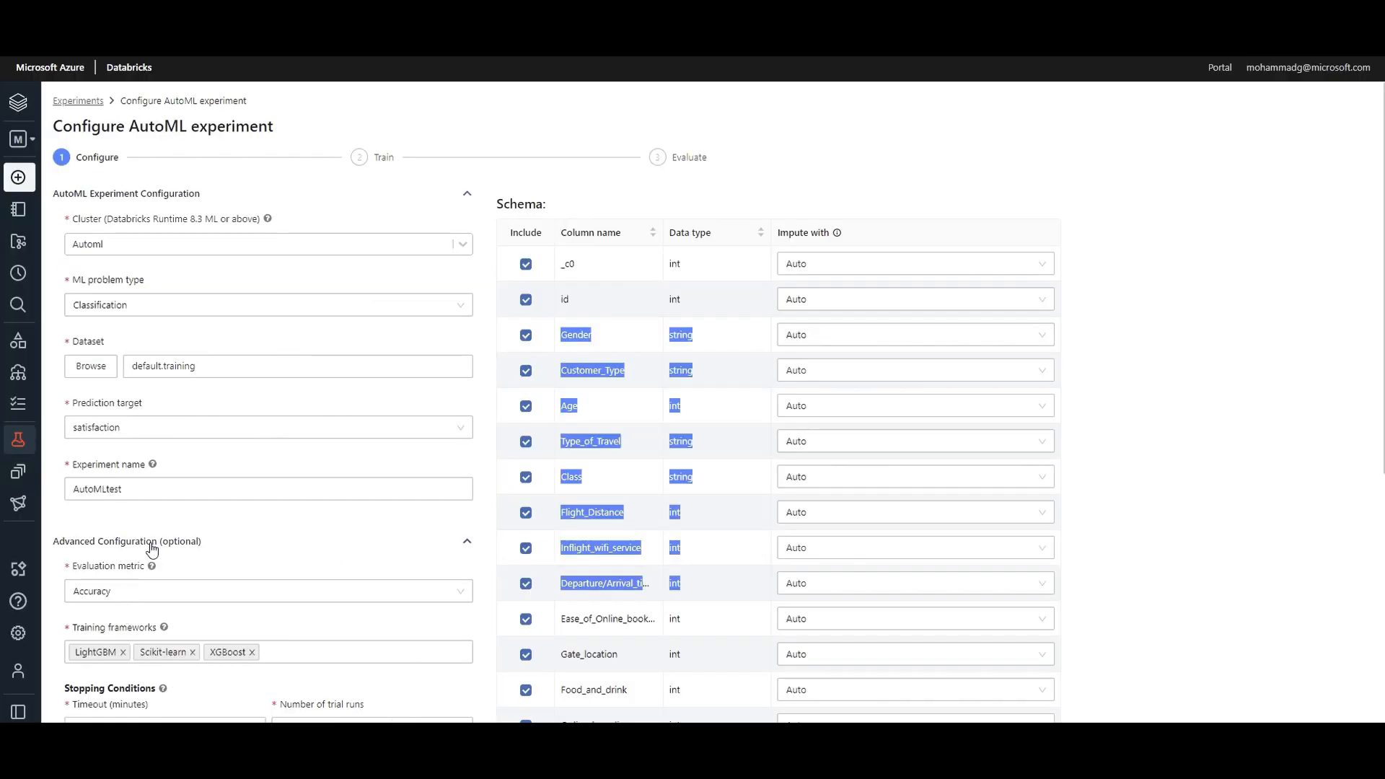
Switch to Databricks and examine the time column option for the training, validation and testing split.
scroll(151, 550, "down", 4)
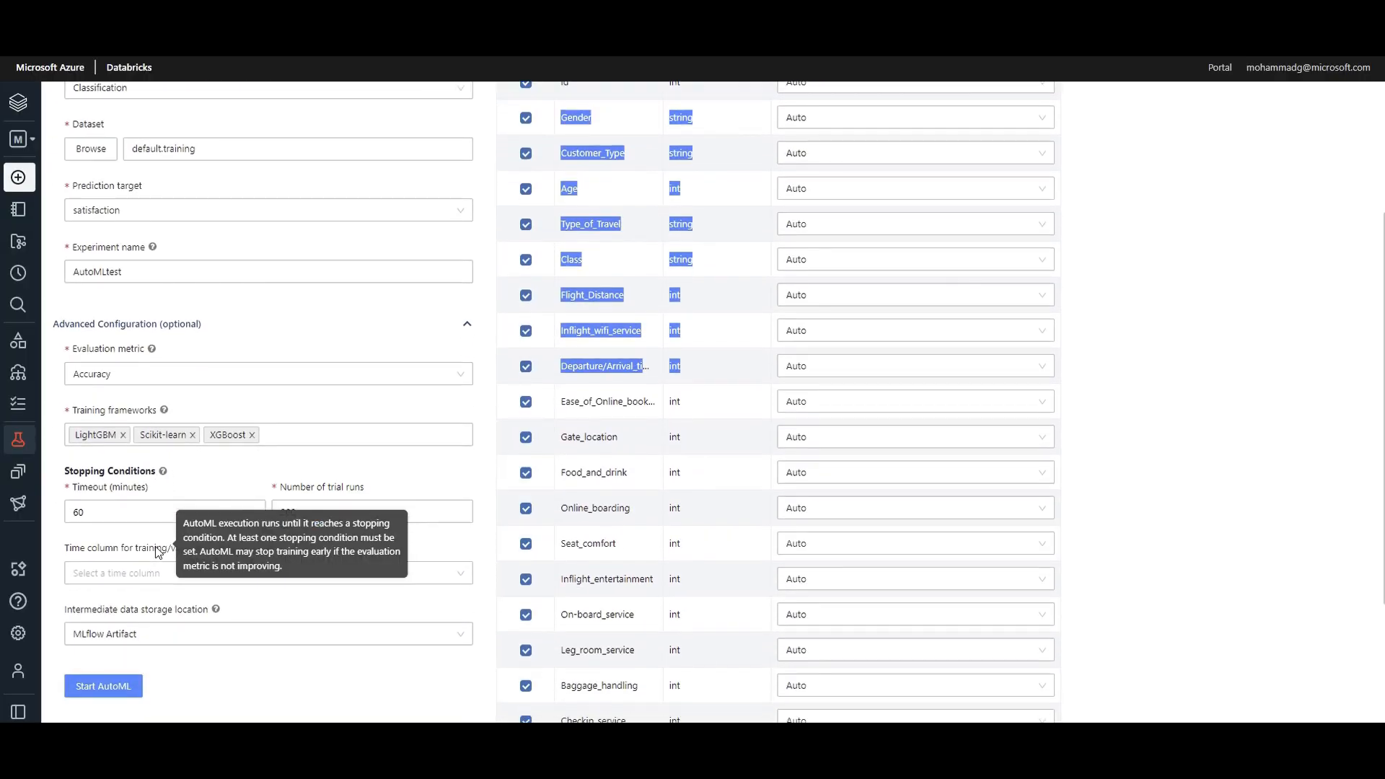
left_click_drag(98, 473, 201, 478)
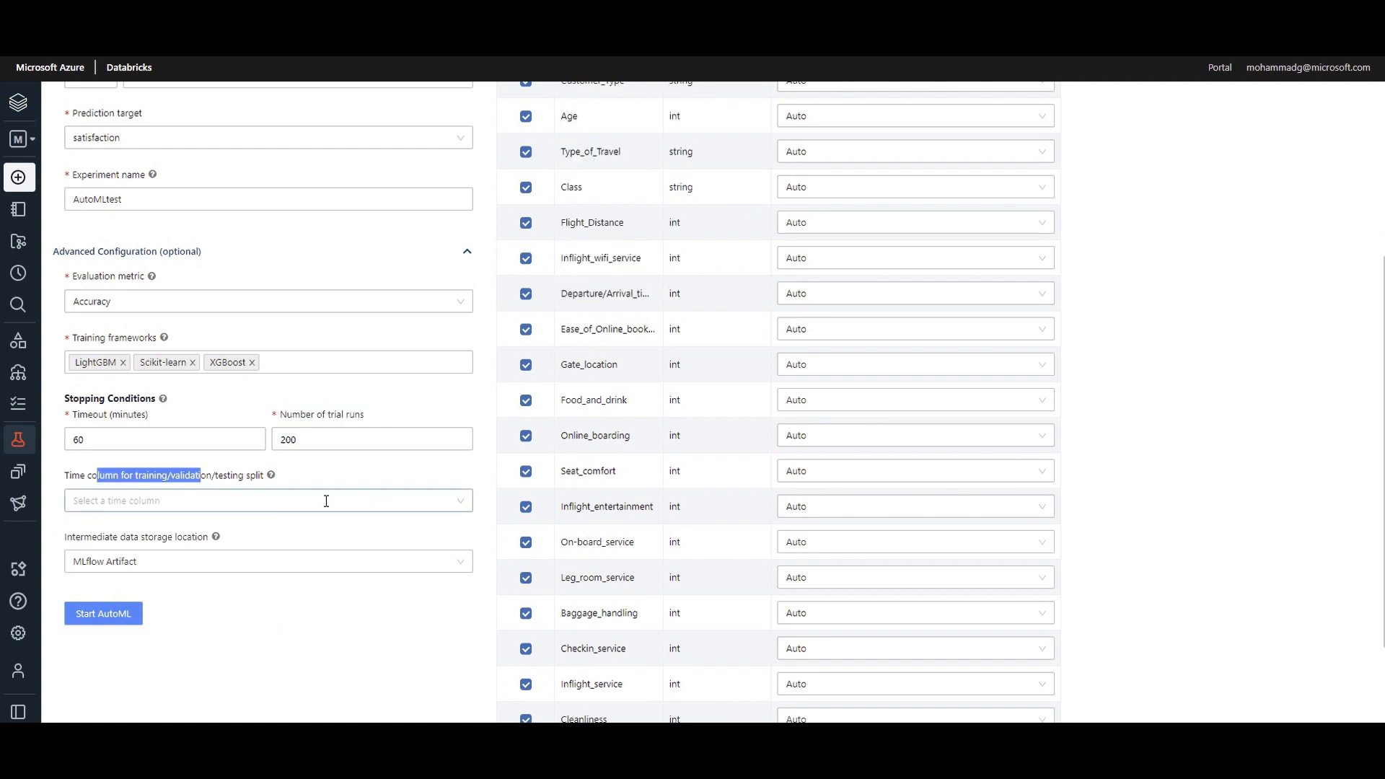
left_click(447, 500)
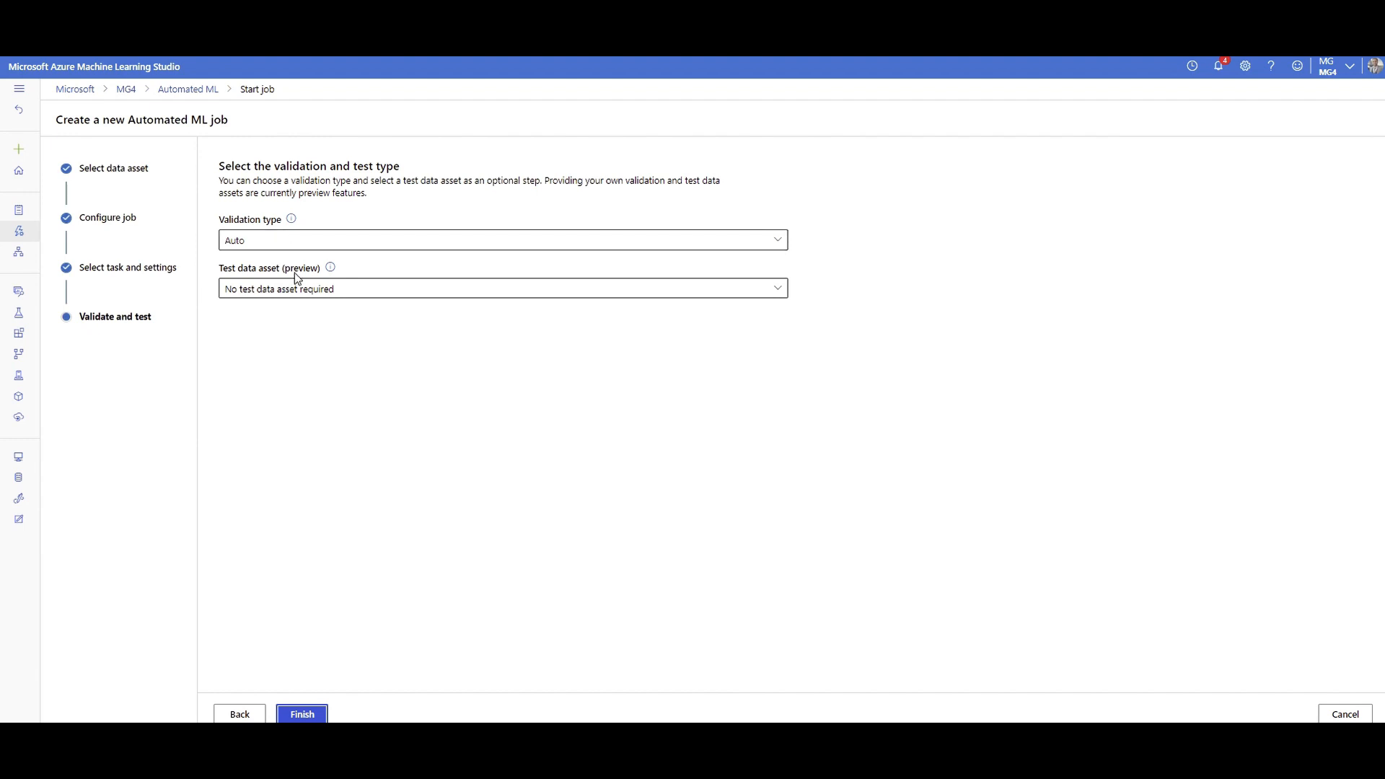
Switch to Azure Machine Learning and try k-fold cross validation and Train-validation split as the validation type, inspecting their settings.
left_click(265, 244)
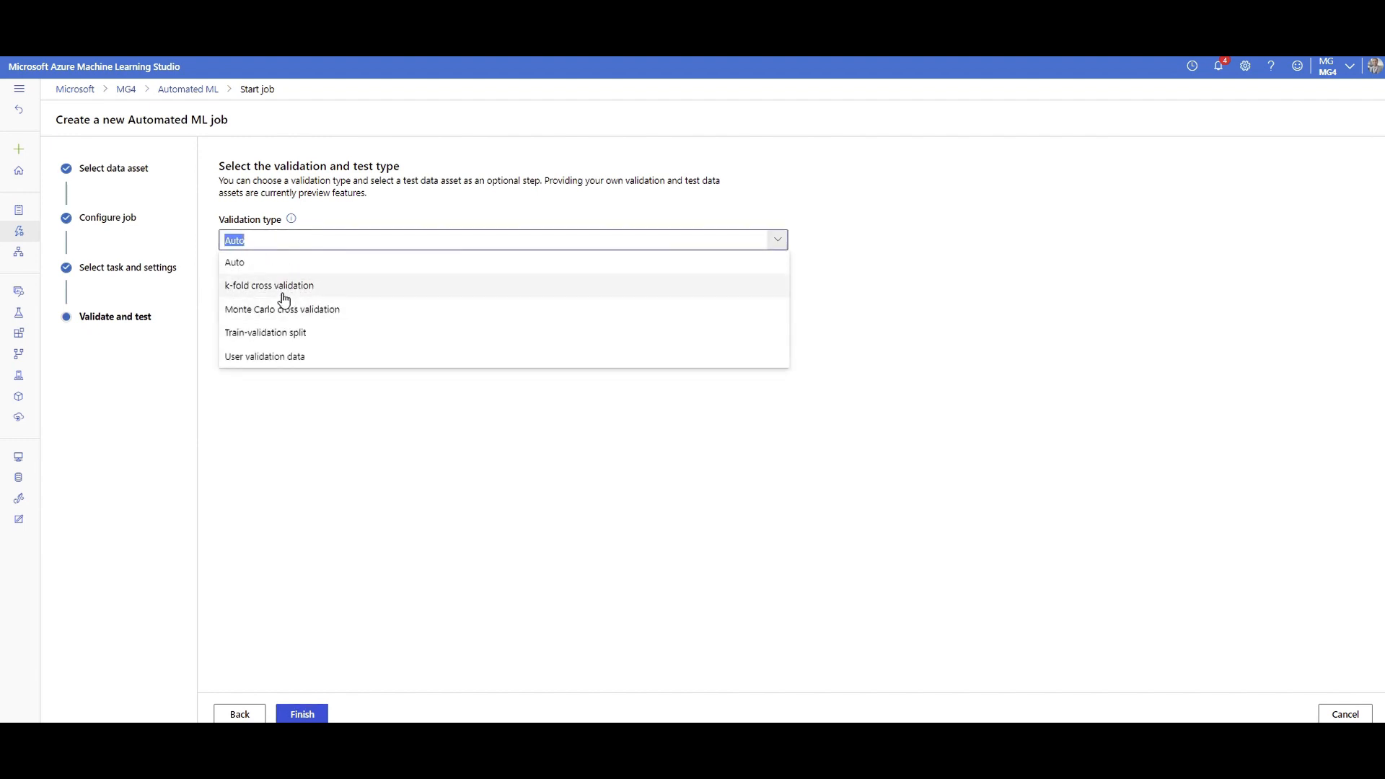
left_click(279, 287)
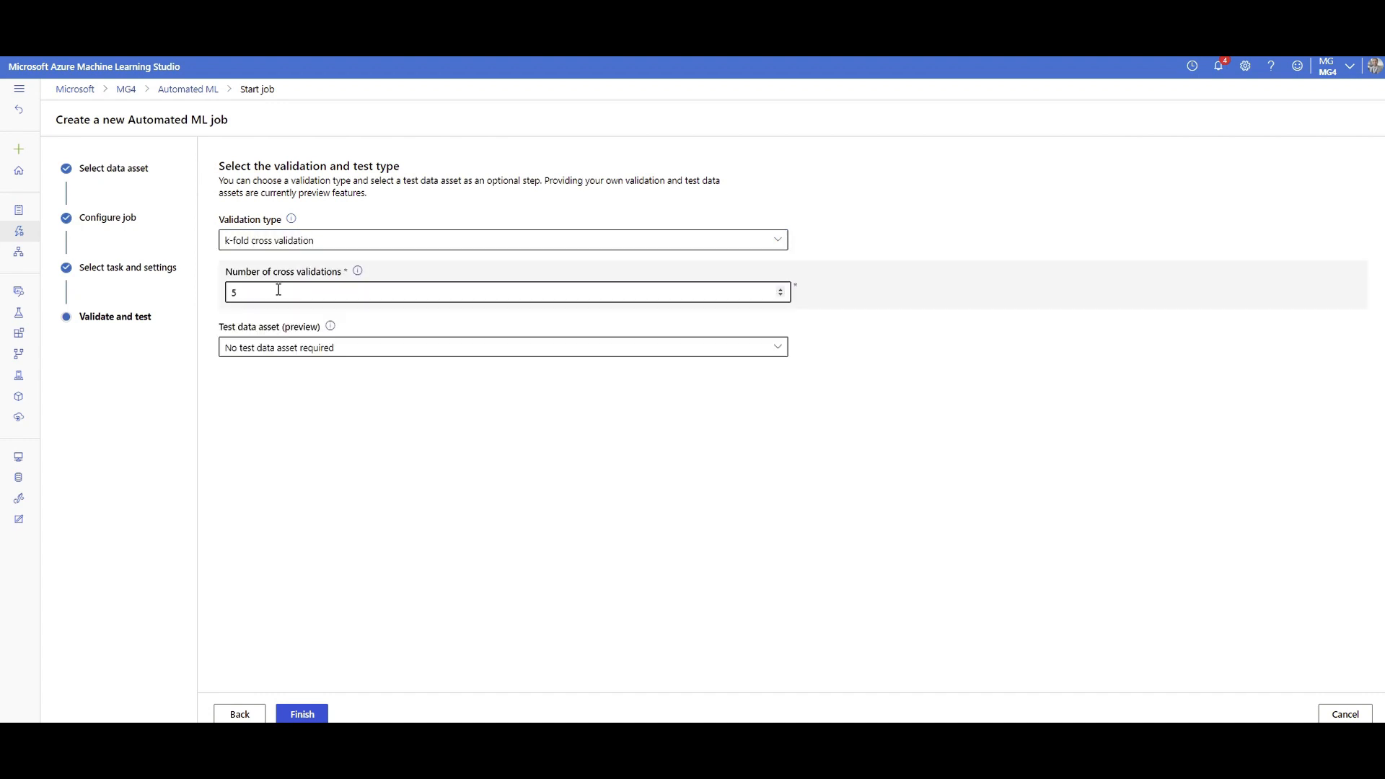
left_click(534, 241)
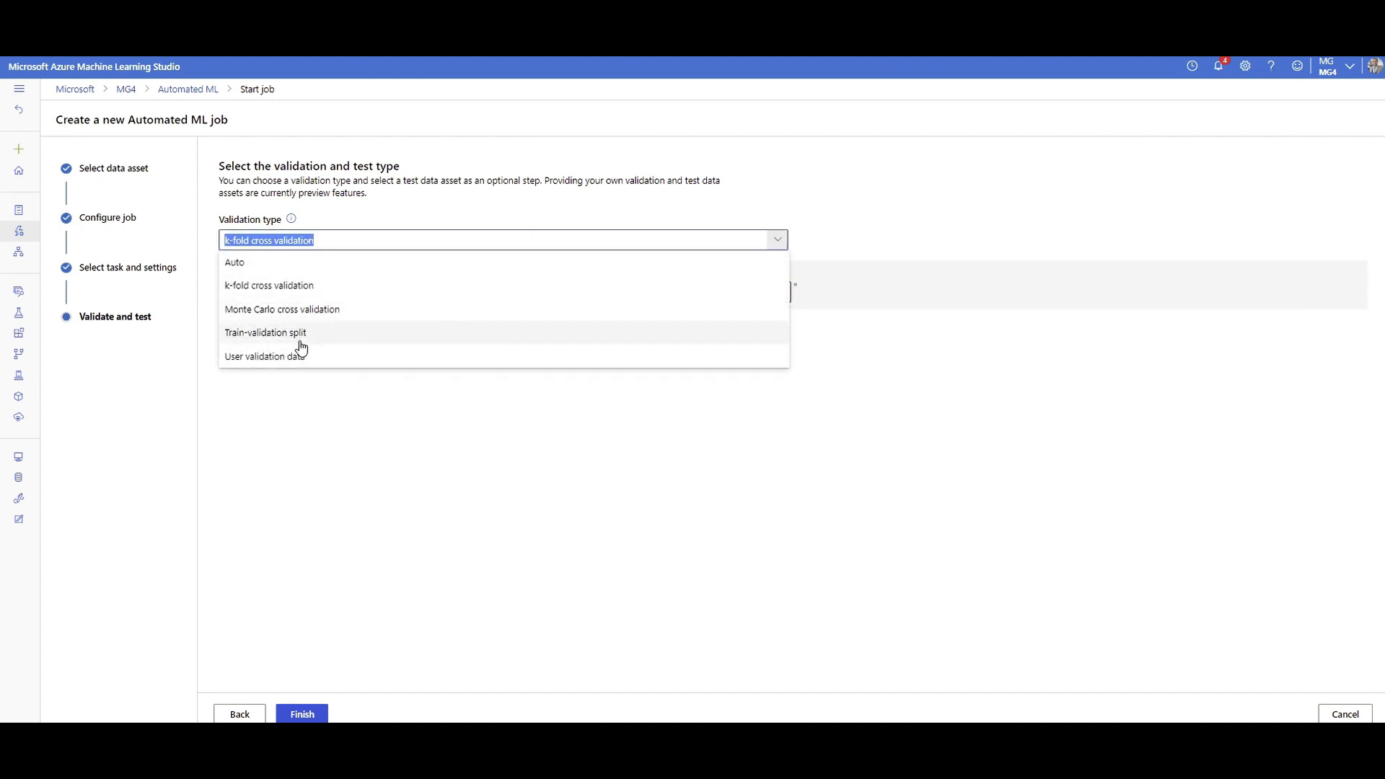
left_click(300, 334)
double_click(229, 298)
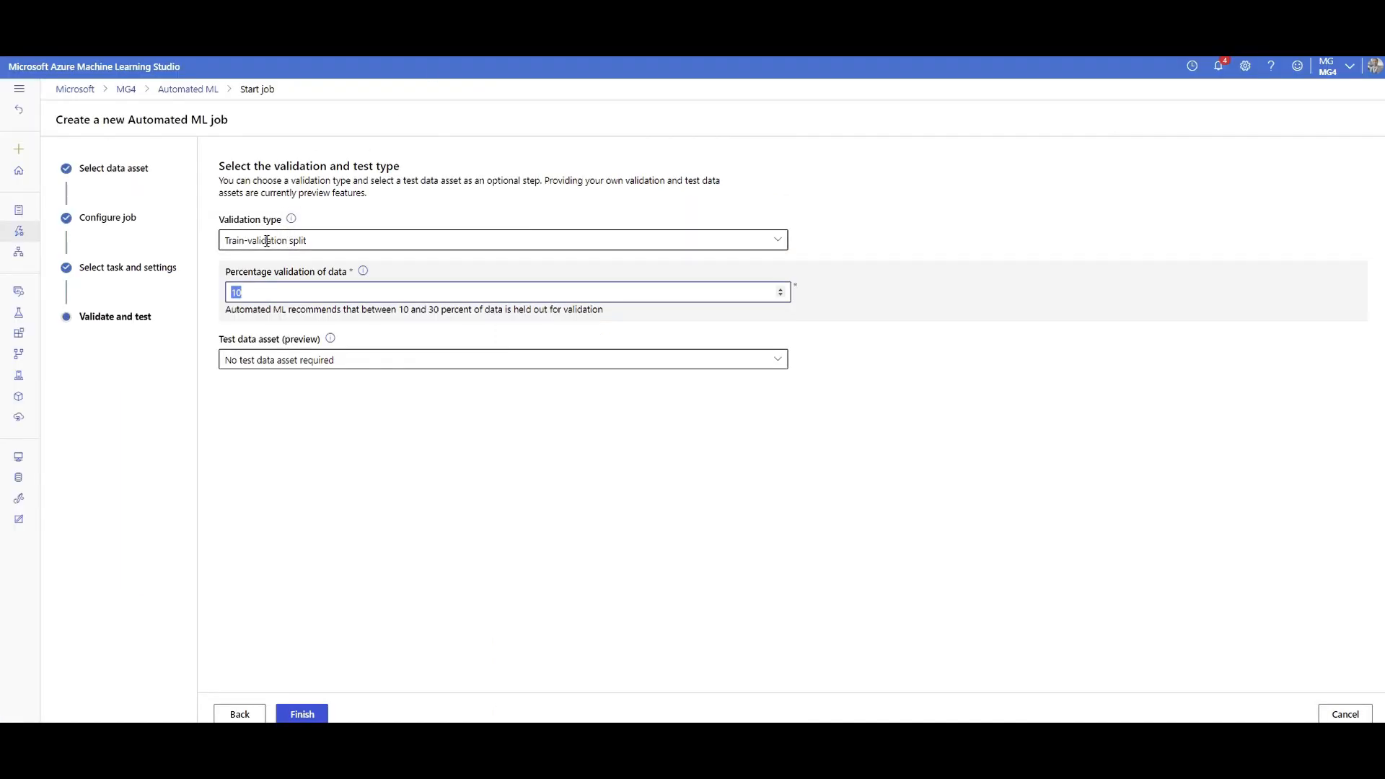
left_click(287, 243)
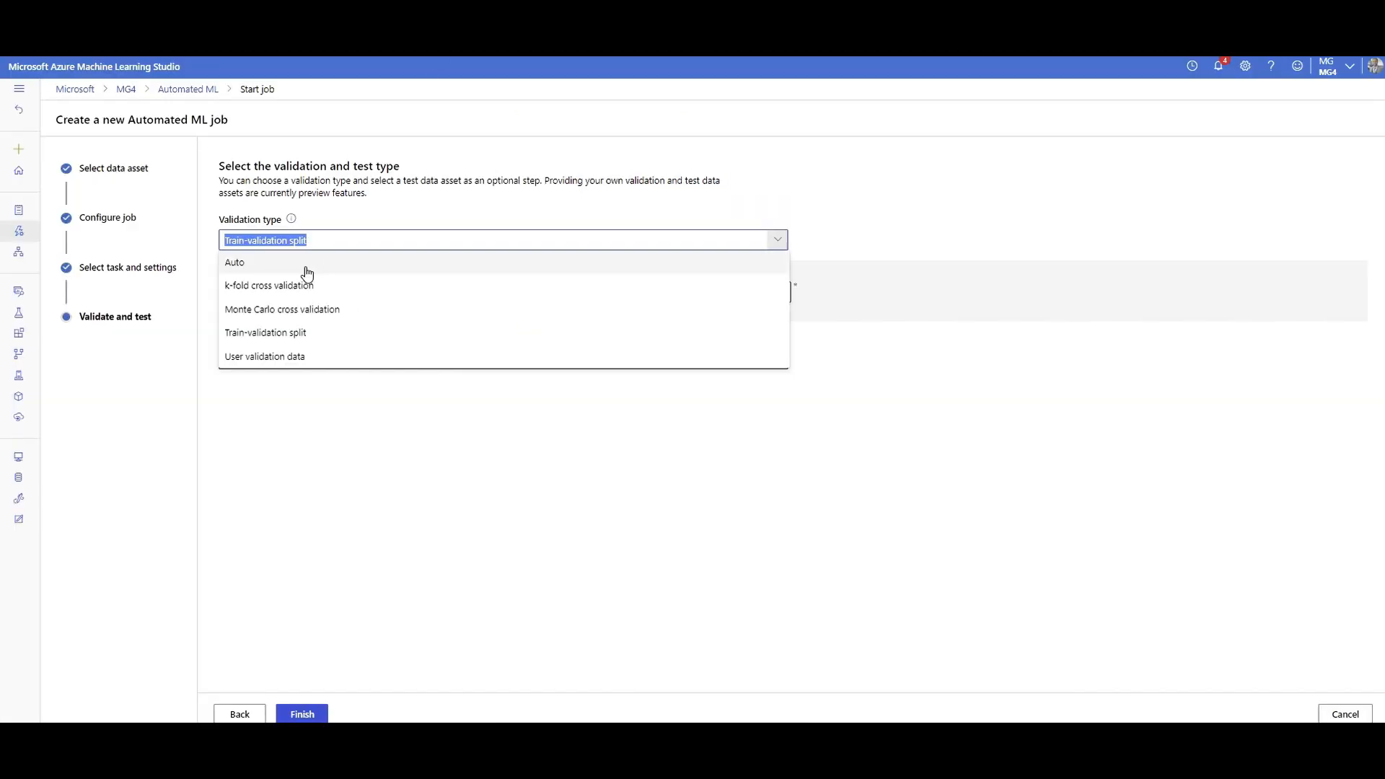
left_click(309, 332)
Set the job's validation type to k-fold cross validation with 10 cross validations.
left_click(326, 238)
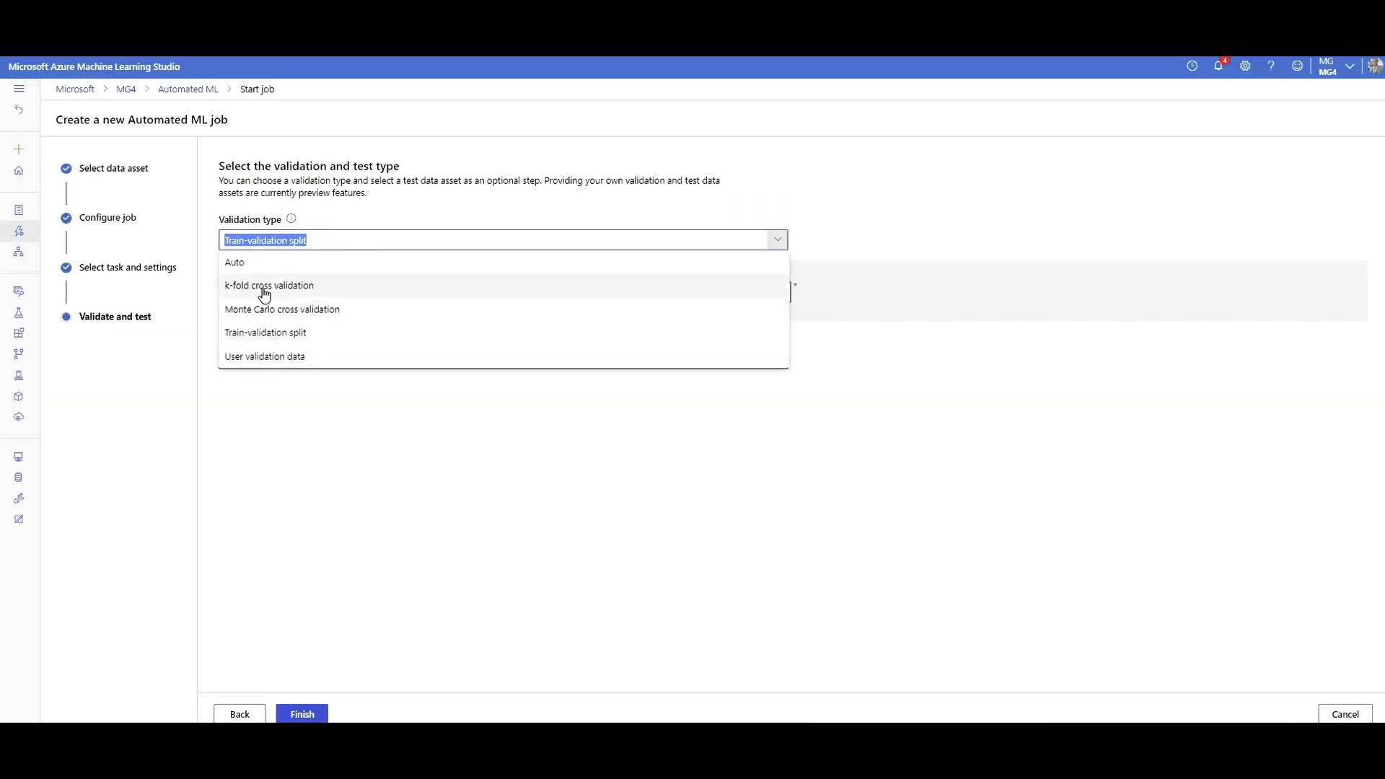
left_click(264, 286)
type("10")
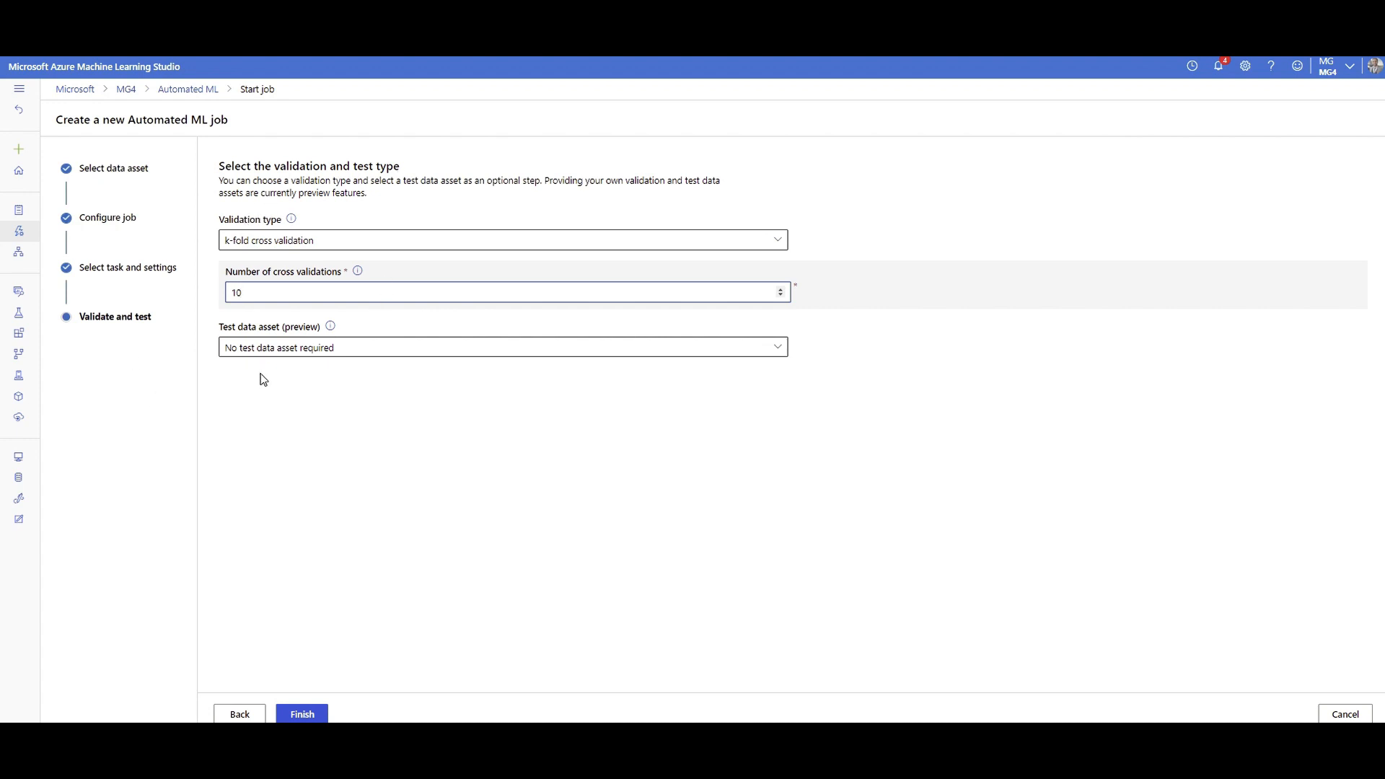
Set the job's test data asset option to Provide a test data asset.
left_click(254, 344)
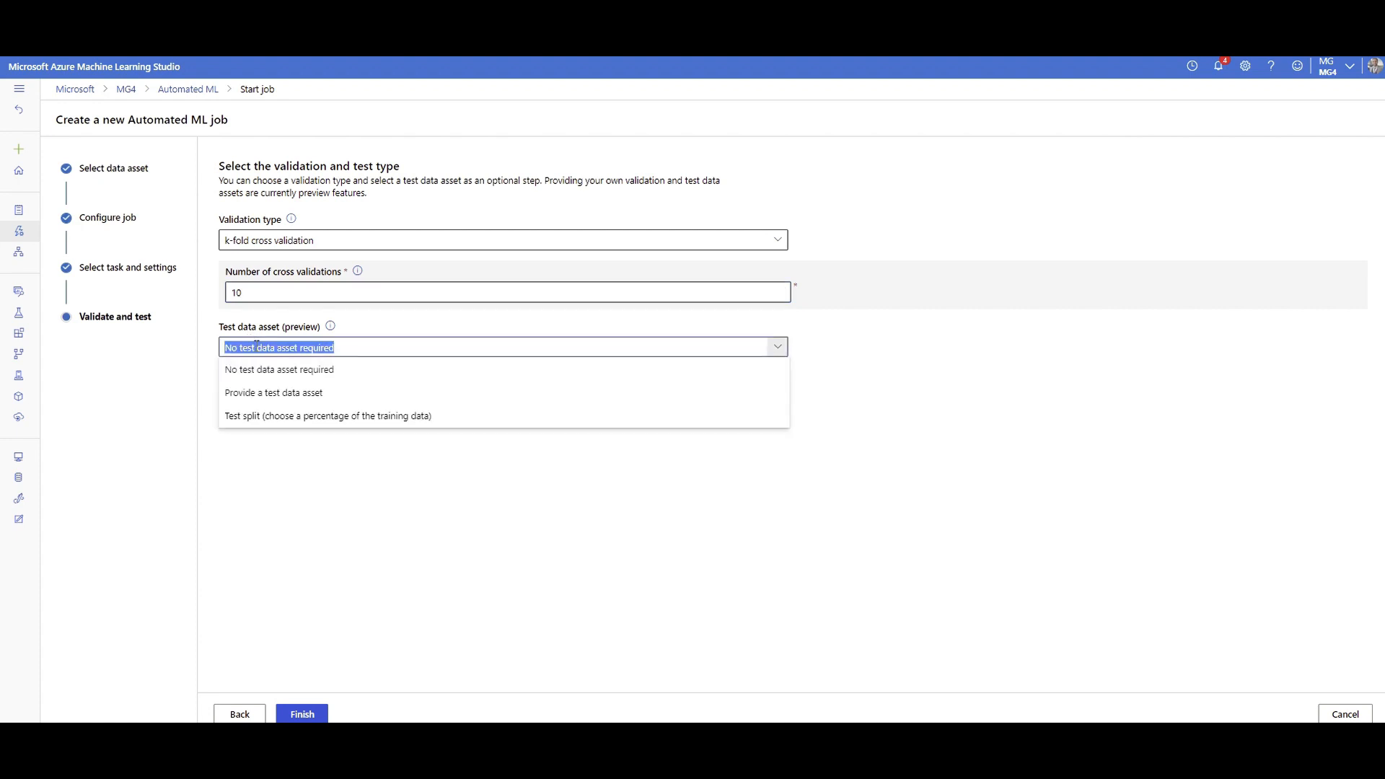
left_click(316, 396)
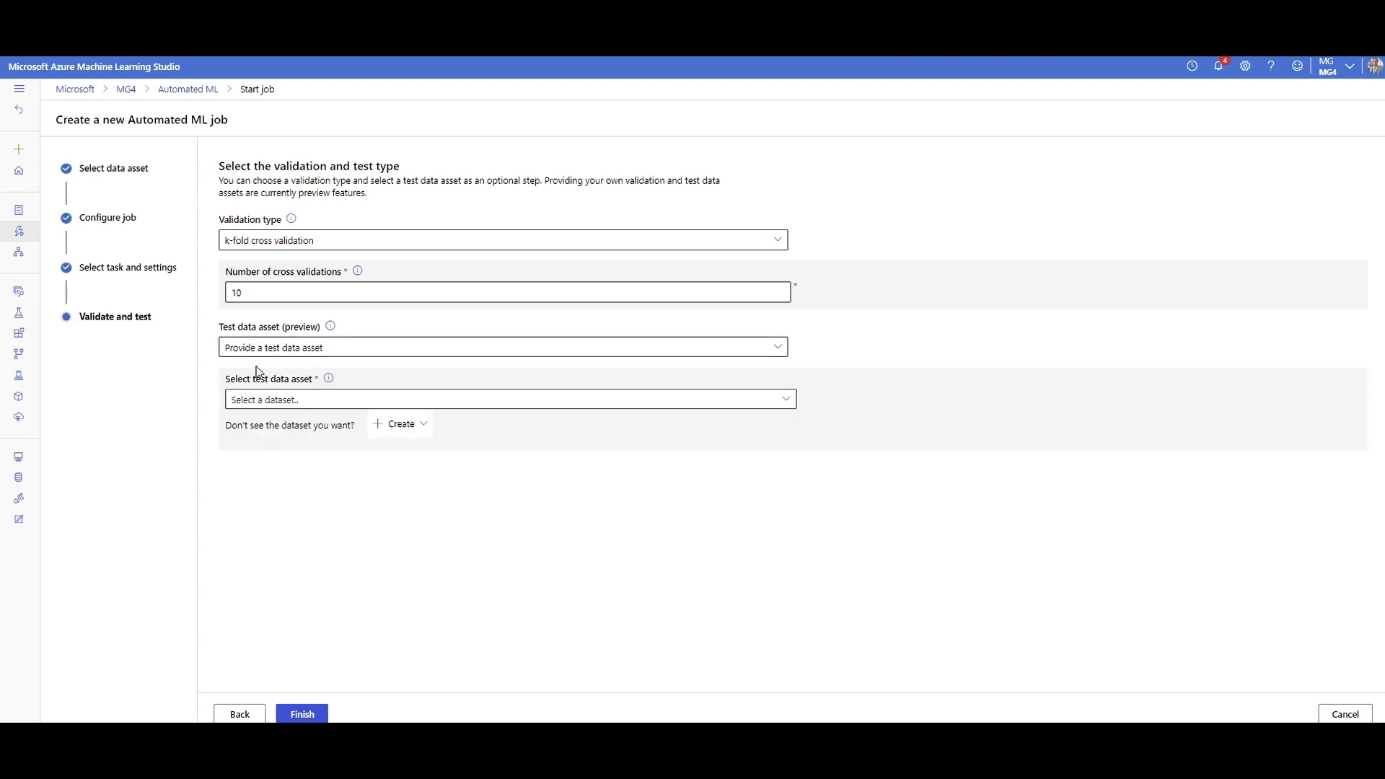
Try creating a test dataset named test01 from the local file test.csv, and cancel its creation.
left_click(401, 430)
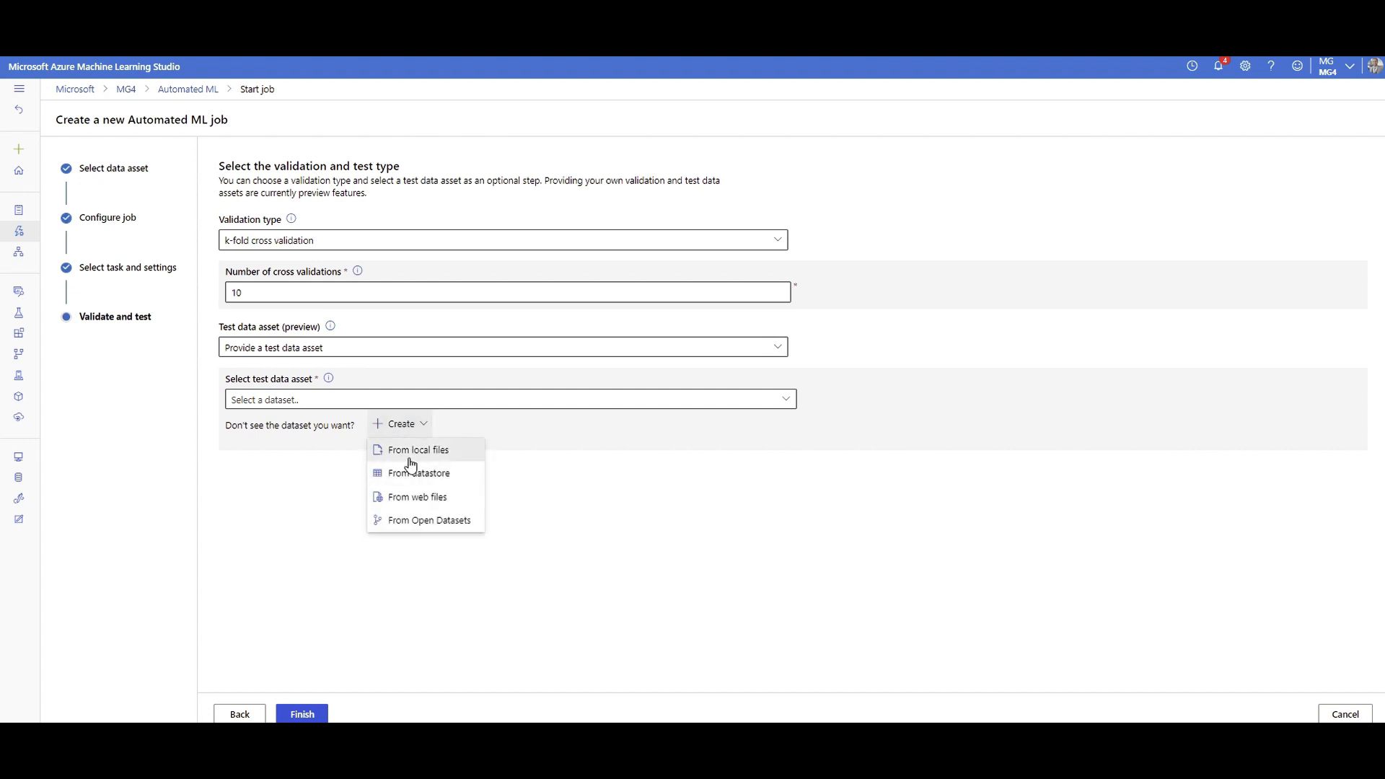
left_click(409, 451)
left_click(537, 200)
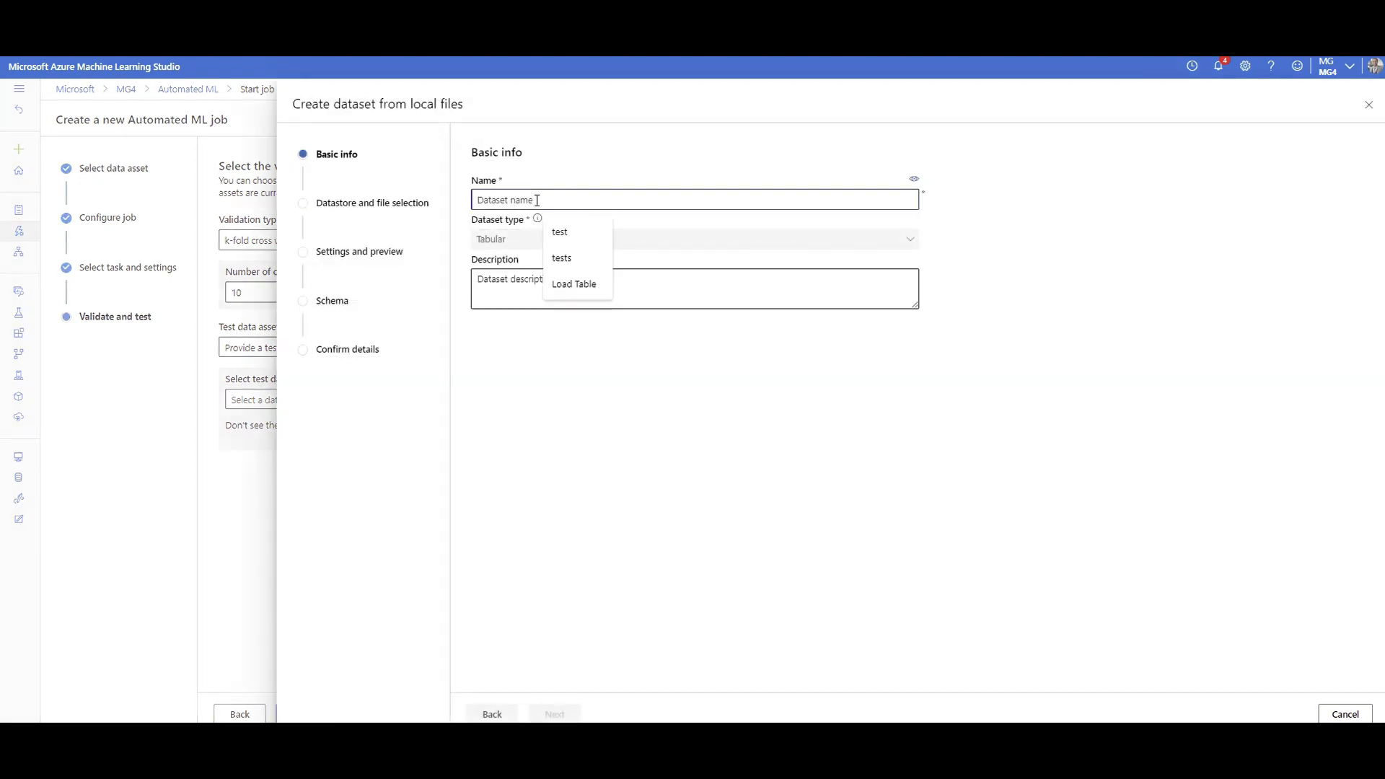
type("tes")
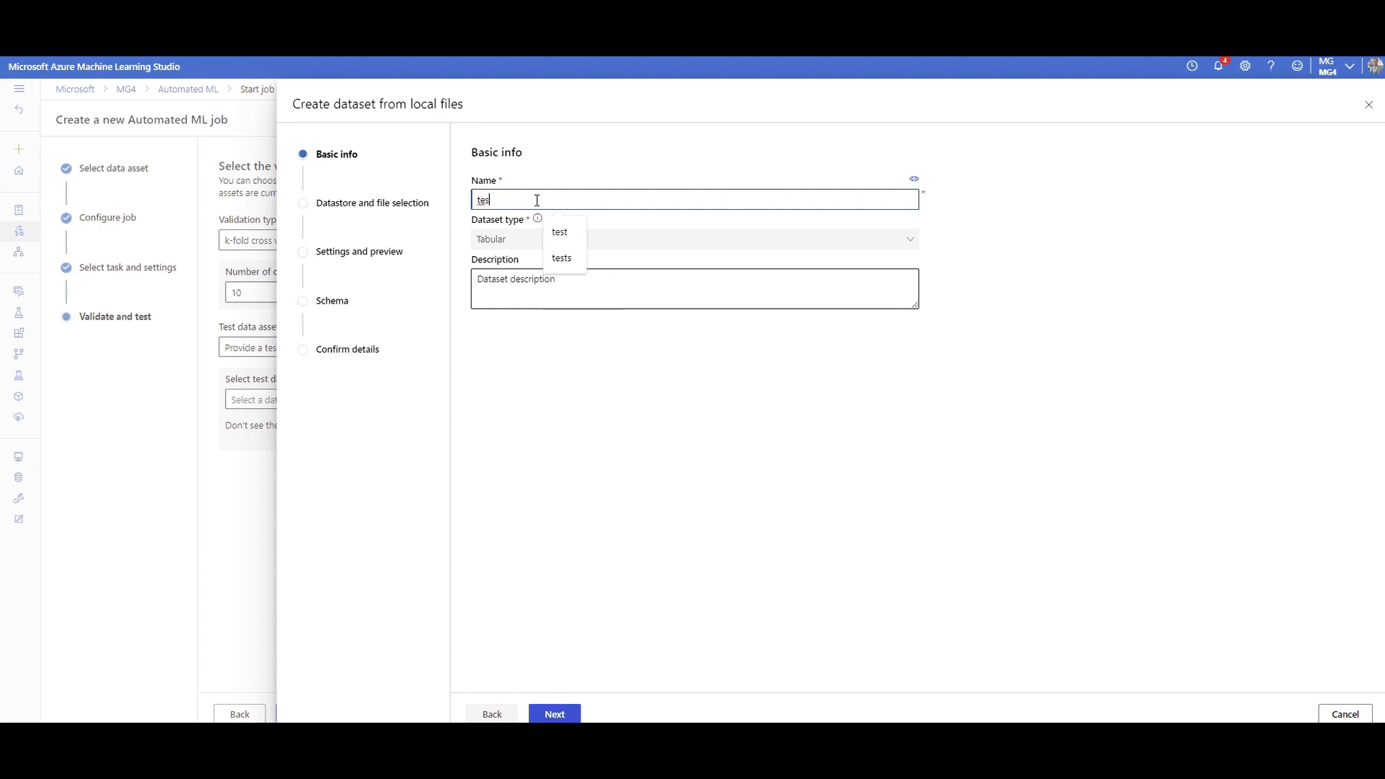
type("t01")
left_click(554, 714)
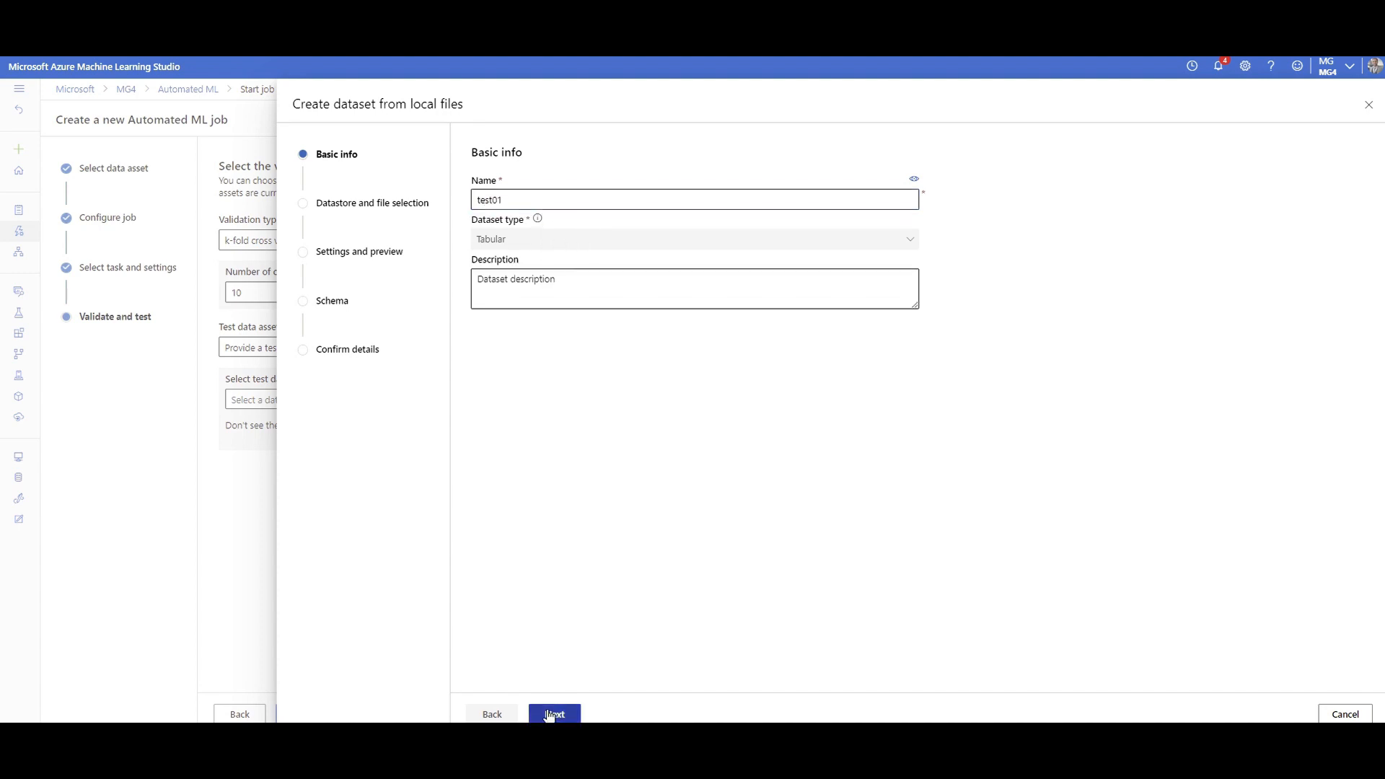
left_click(510, 314)
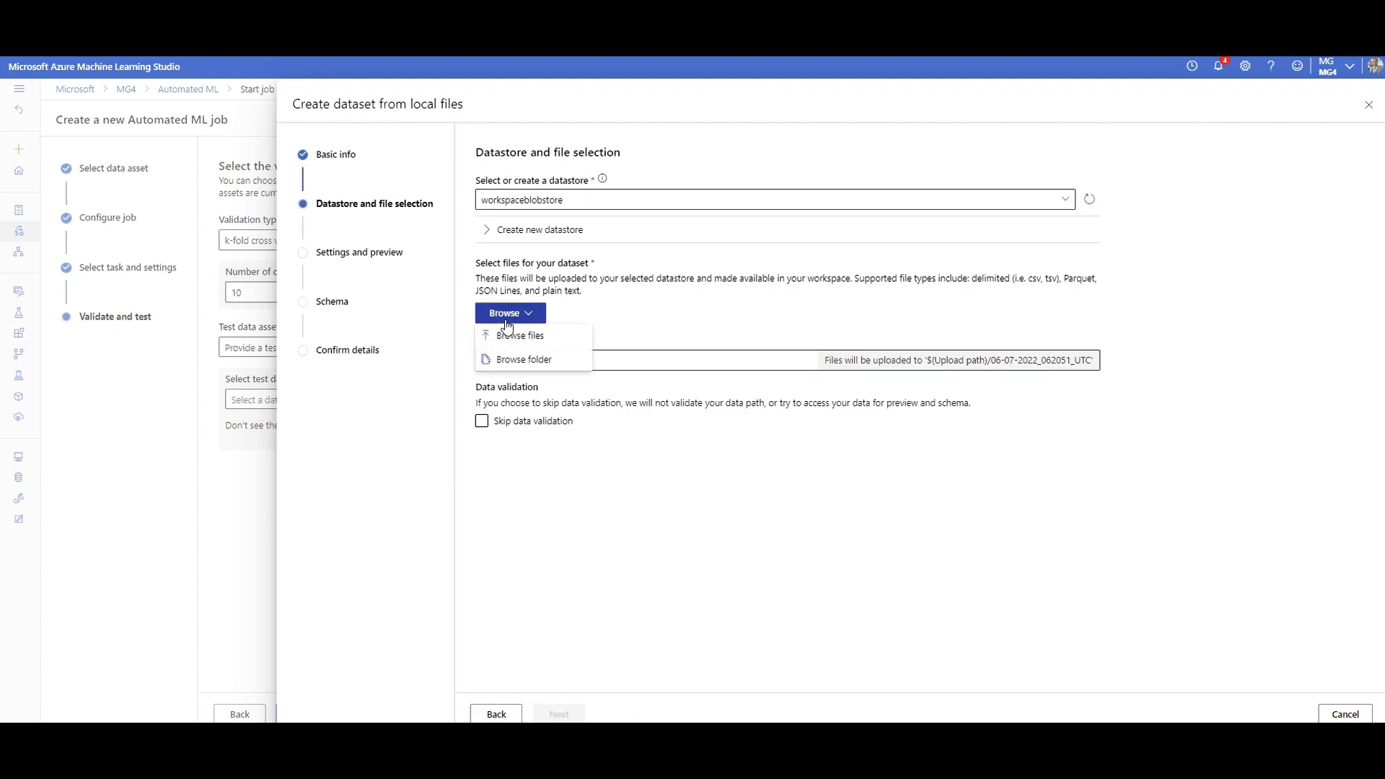
left_click(516, 343)
double_click(363, 300)
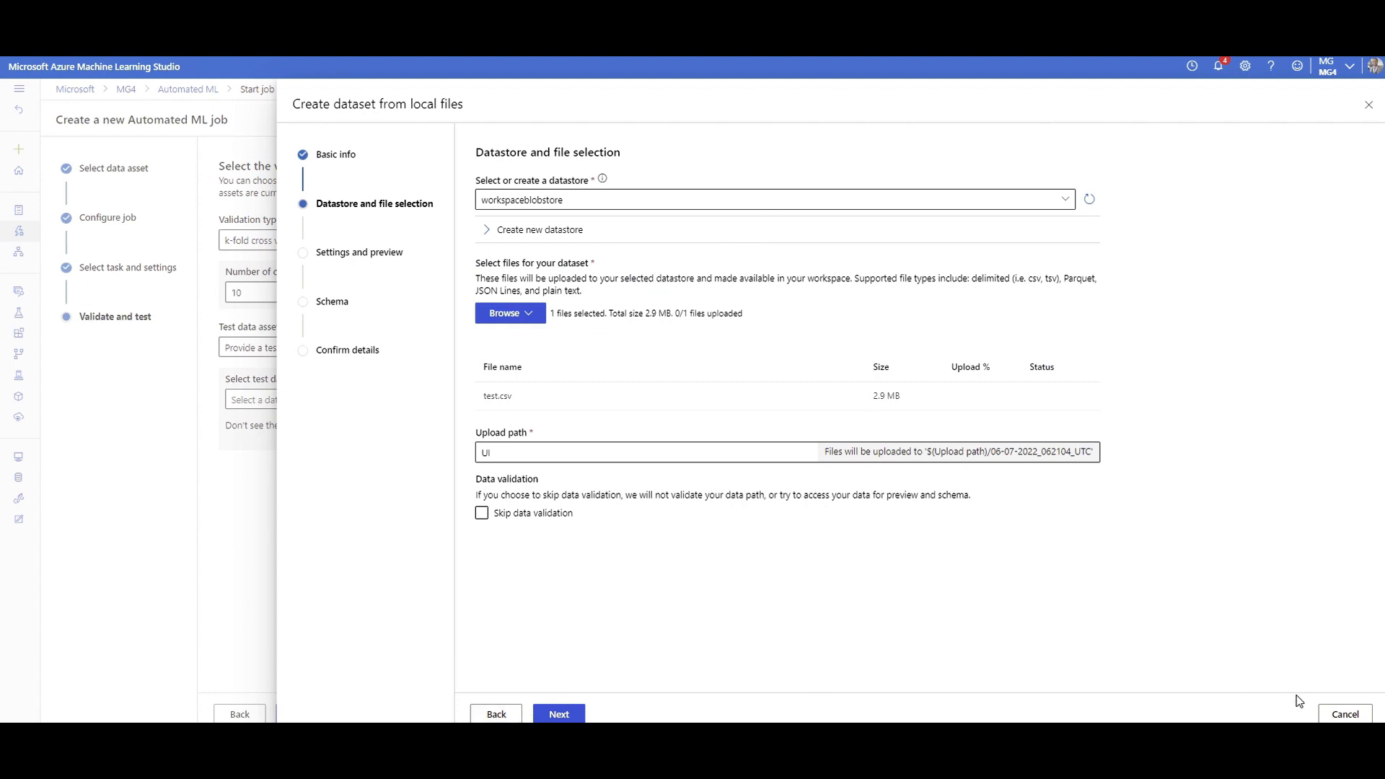
left_click(1356, 715)
left_click(758, 439)
Choose the existing dataset test as the job's test data asset.
left_click(376, 401)
left_click(256, 447)
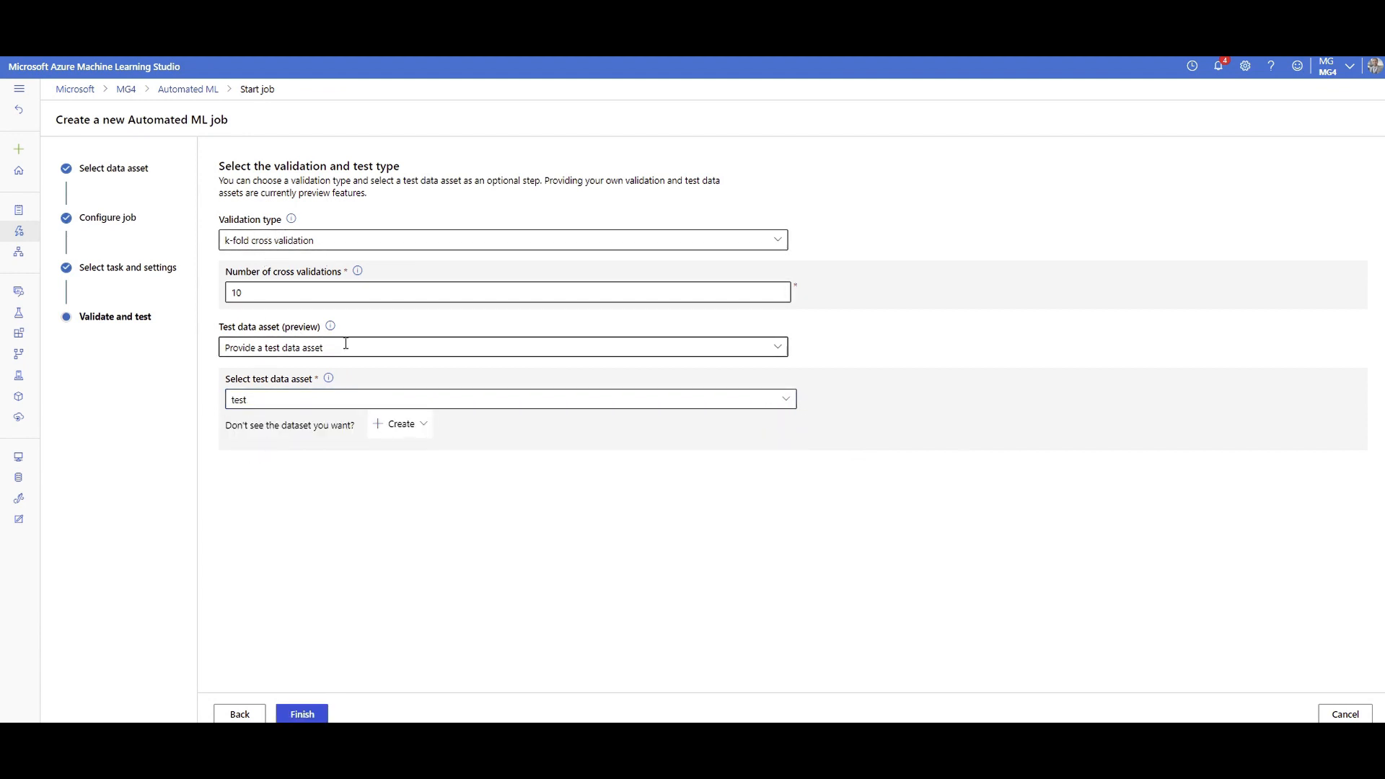
left_click(255, 403)
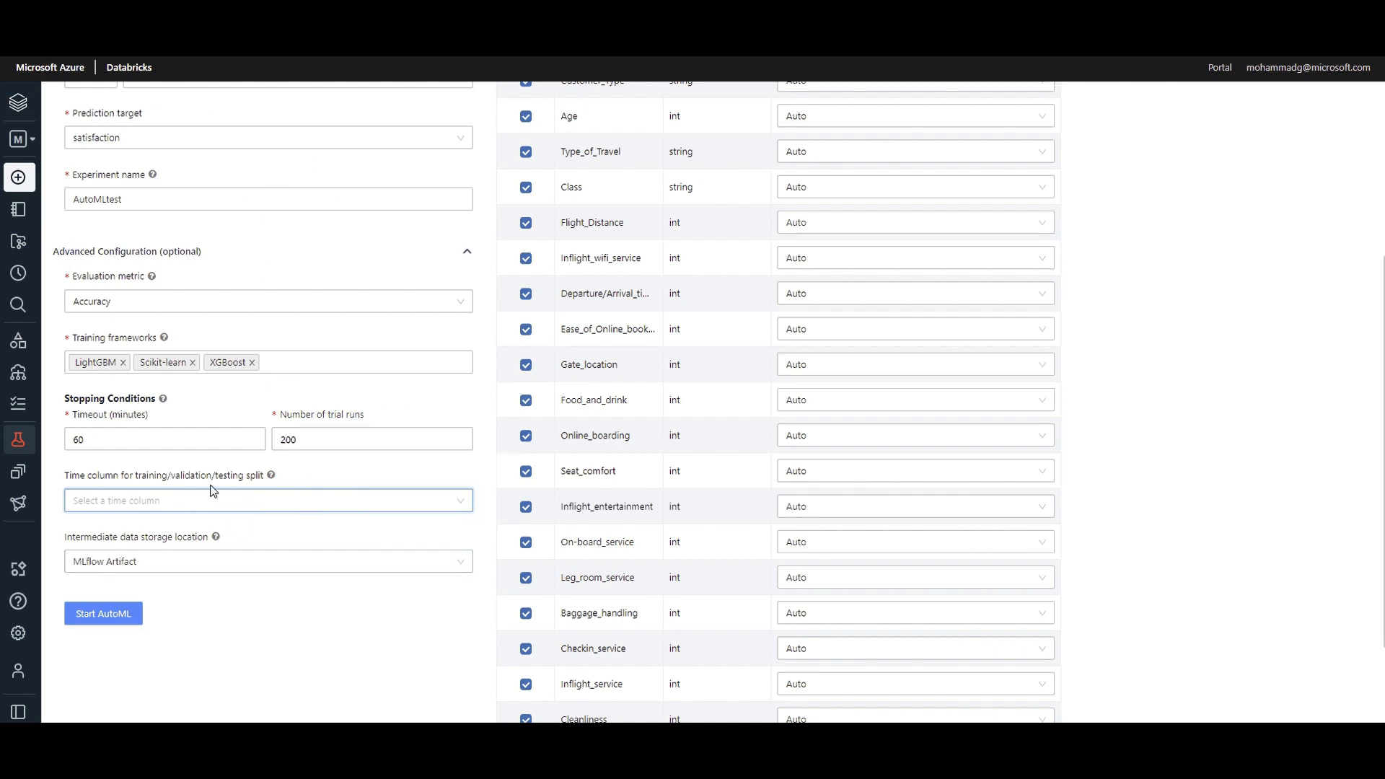
Switch to Databricks and examine the time column setting and the intermediate data storage location options for the AutoML experiment.
left_click_drag(258, 477, 118, 491)
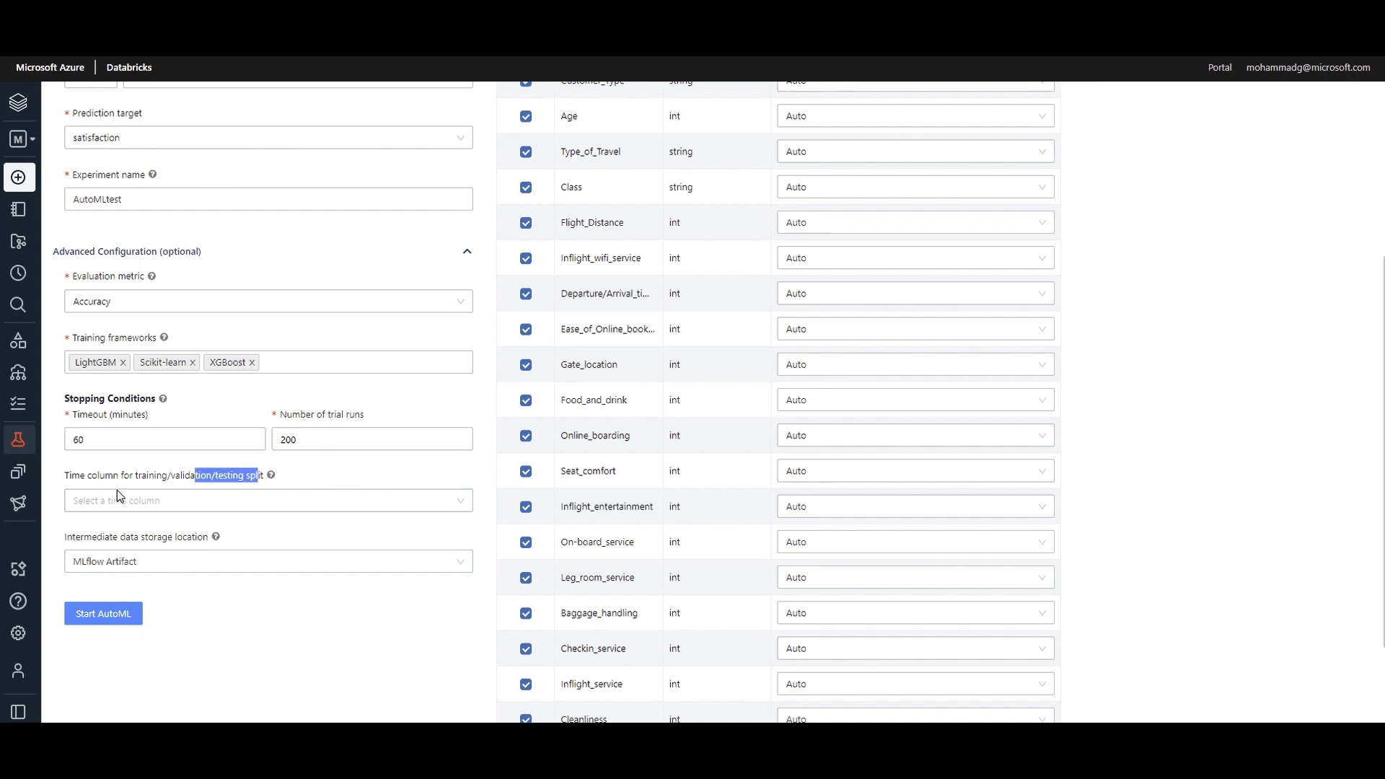
left_click(141, 563)
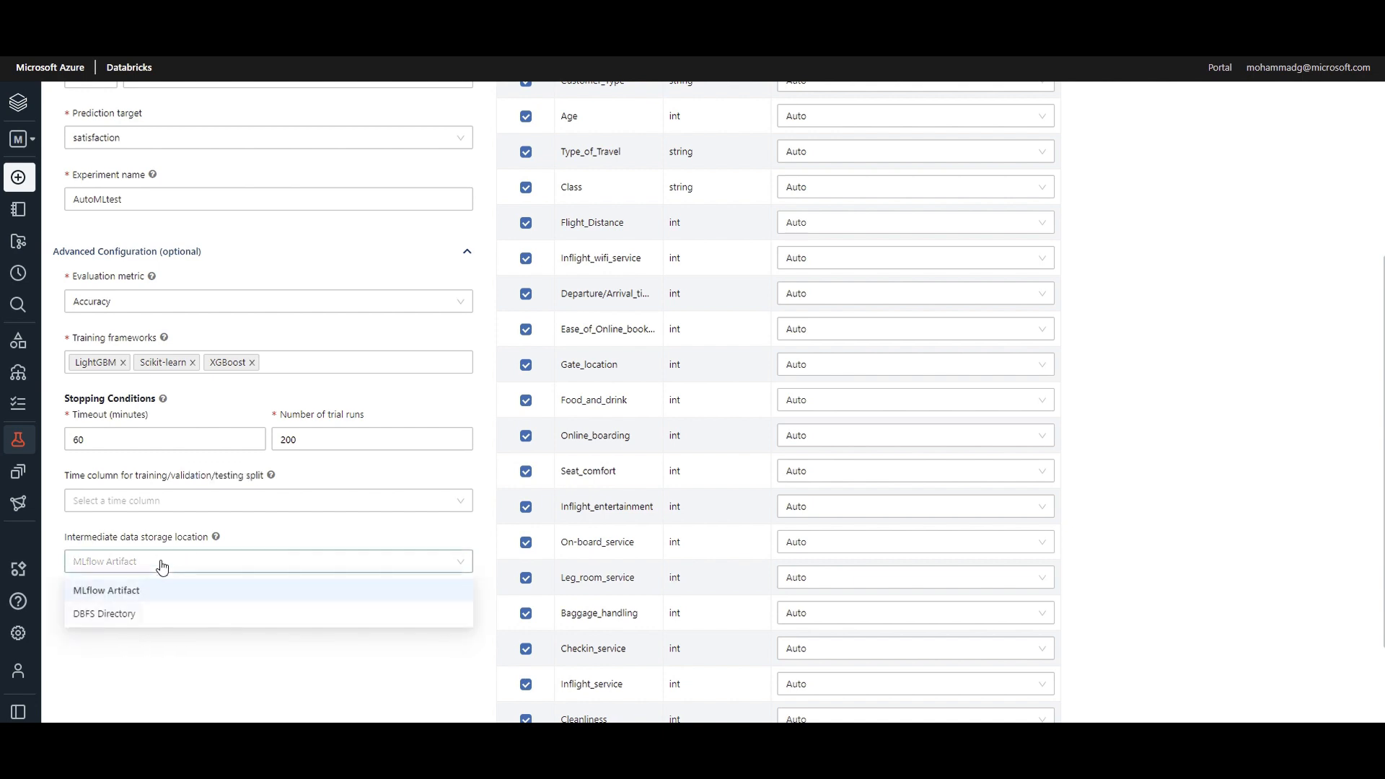
left_click(141, 658)
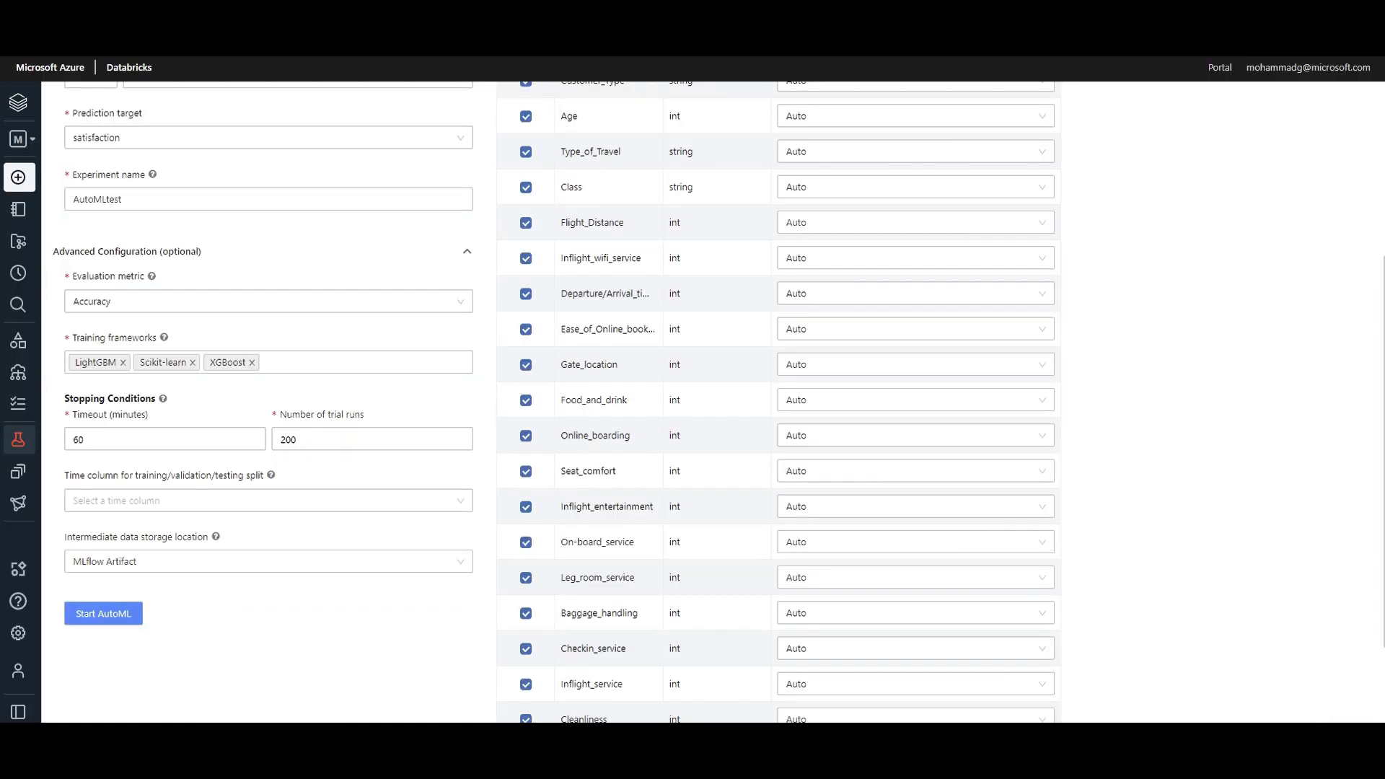
scroll(625, 349, "up", 3)
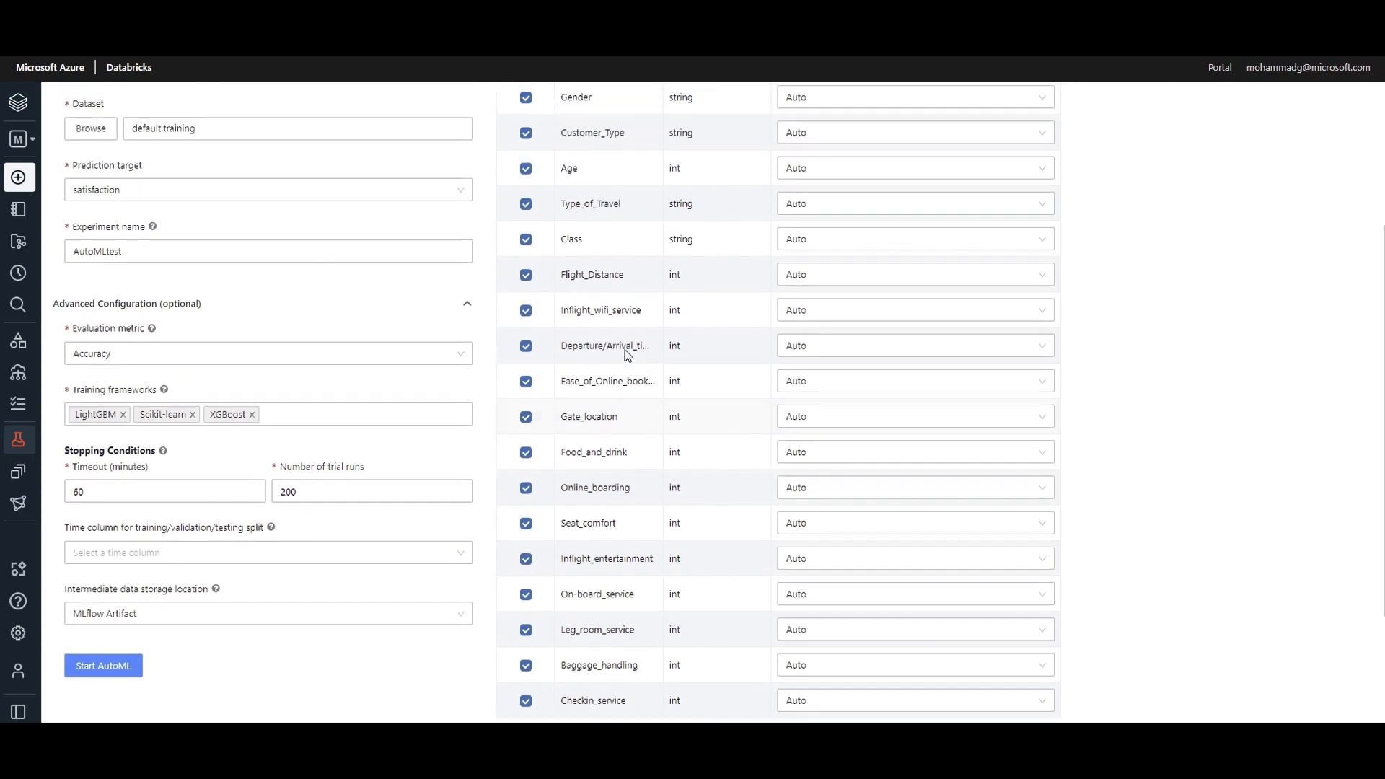
scroll(625, 349, "up", 3)
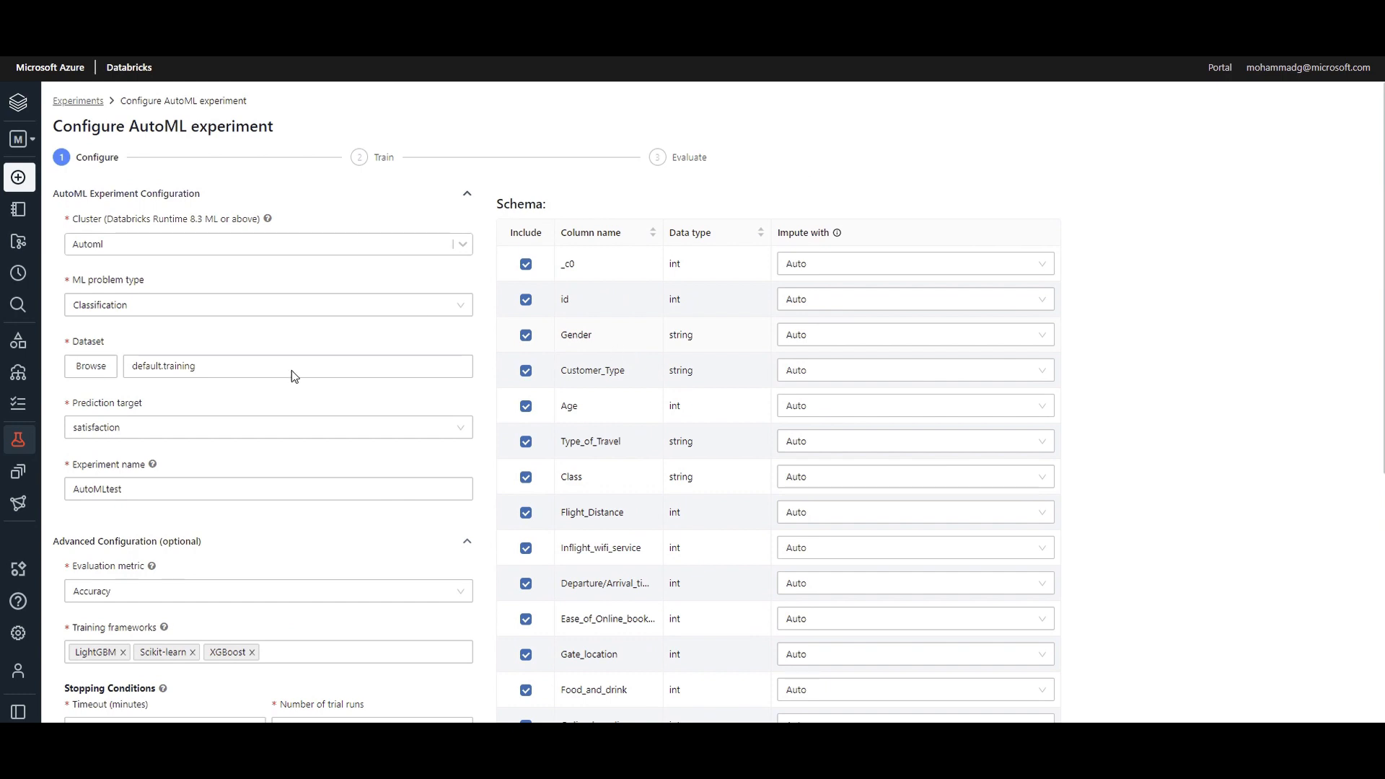
Leave the experiment configuration for the list of experiments and open the existing AutomlTest experiment.
mouse_move(17, 478)
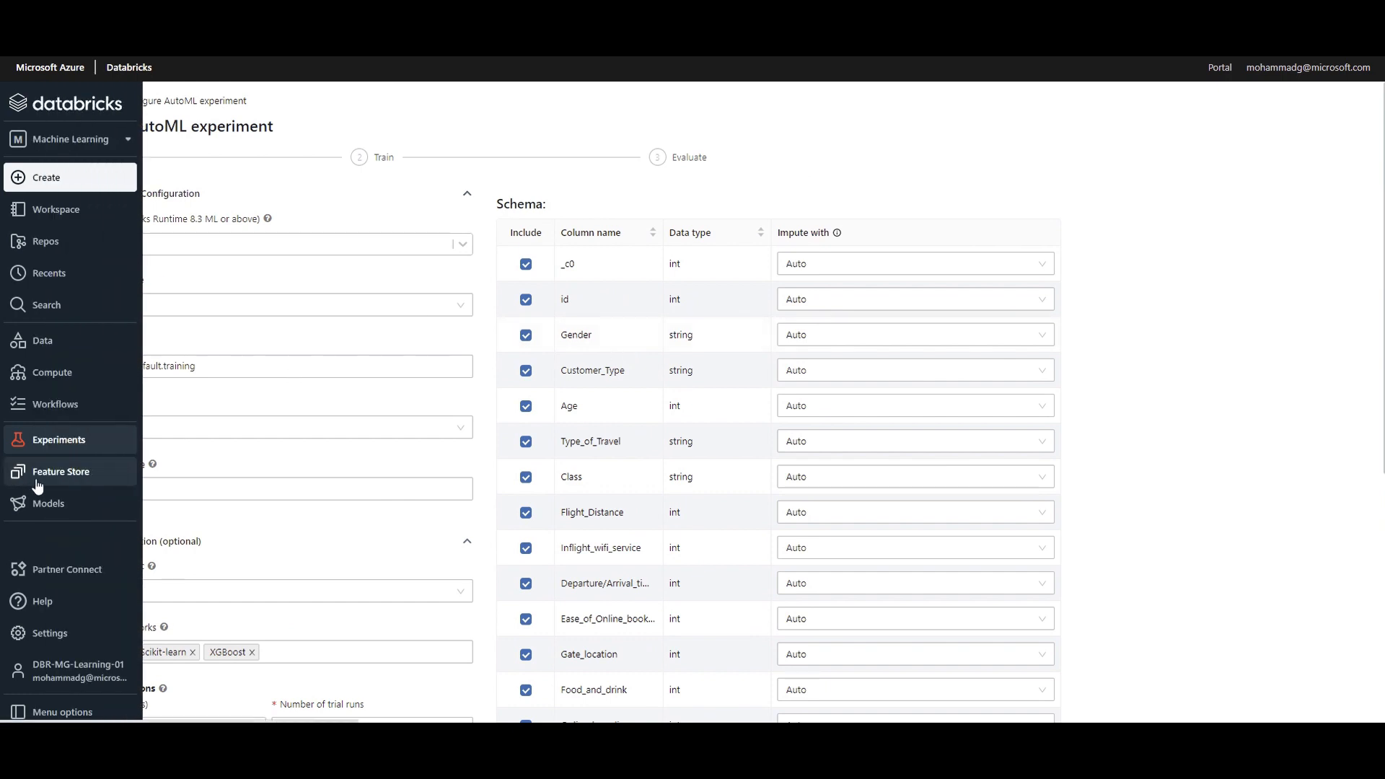
left_click(63, 453)
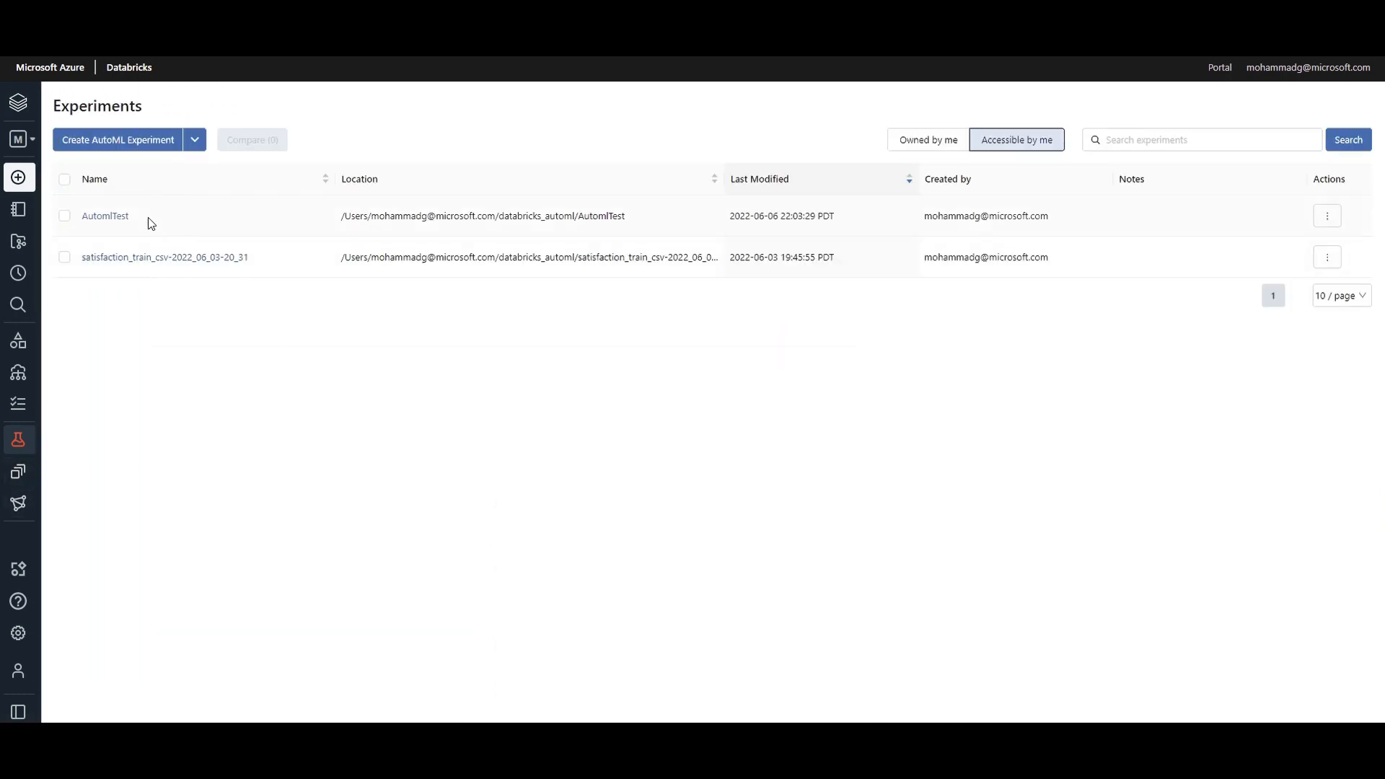
left_click_drag(146, 222, 82, 228)
left_click_drag(848, 220, 742, 216)
left_click(111, 218)
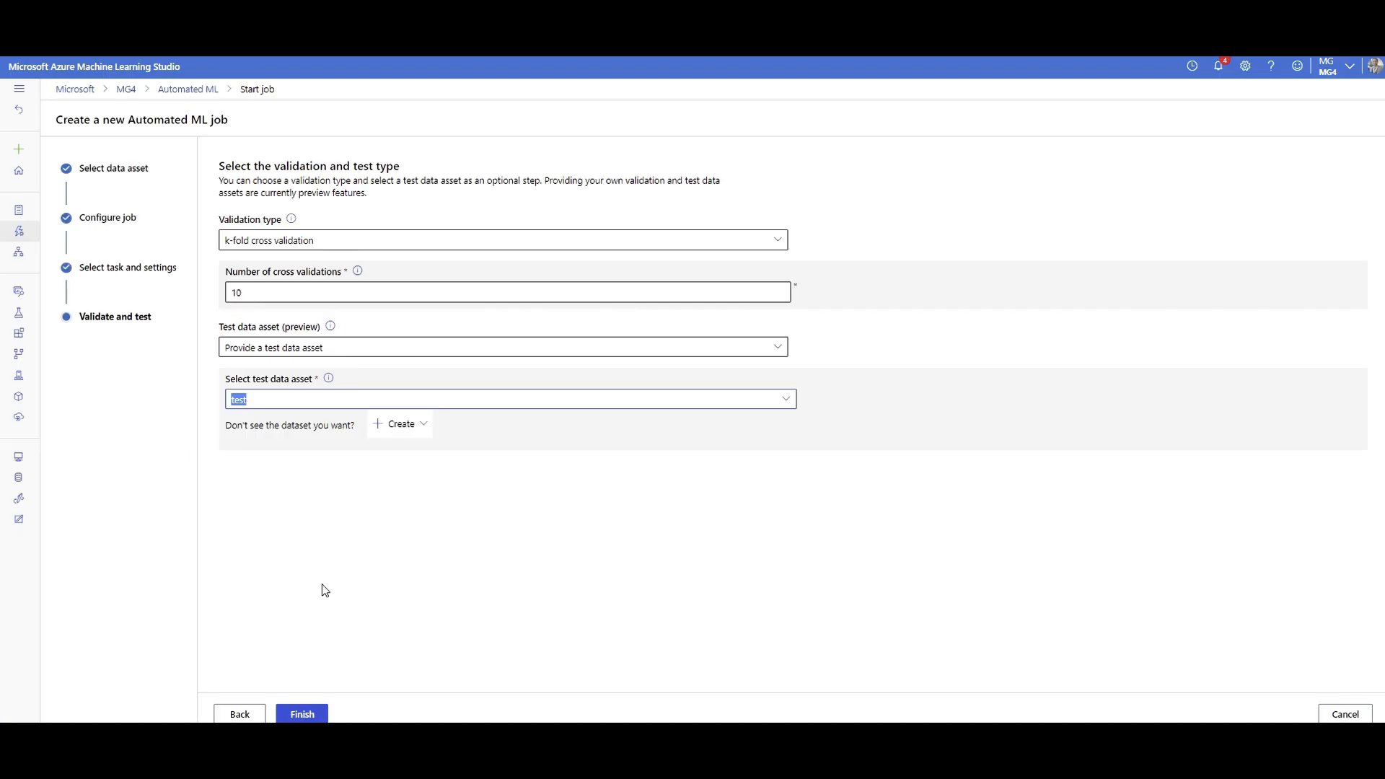
Switch to Azure Machine Learning, abandon the new Automated ML job, and open the completed job amusing_animal_fvc6h4pn.
left_click(242, 714)
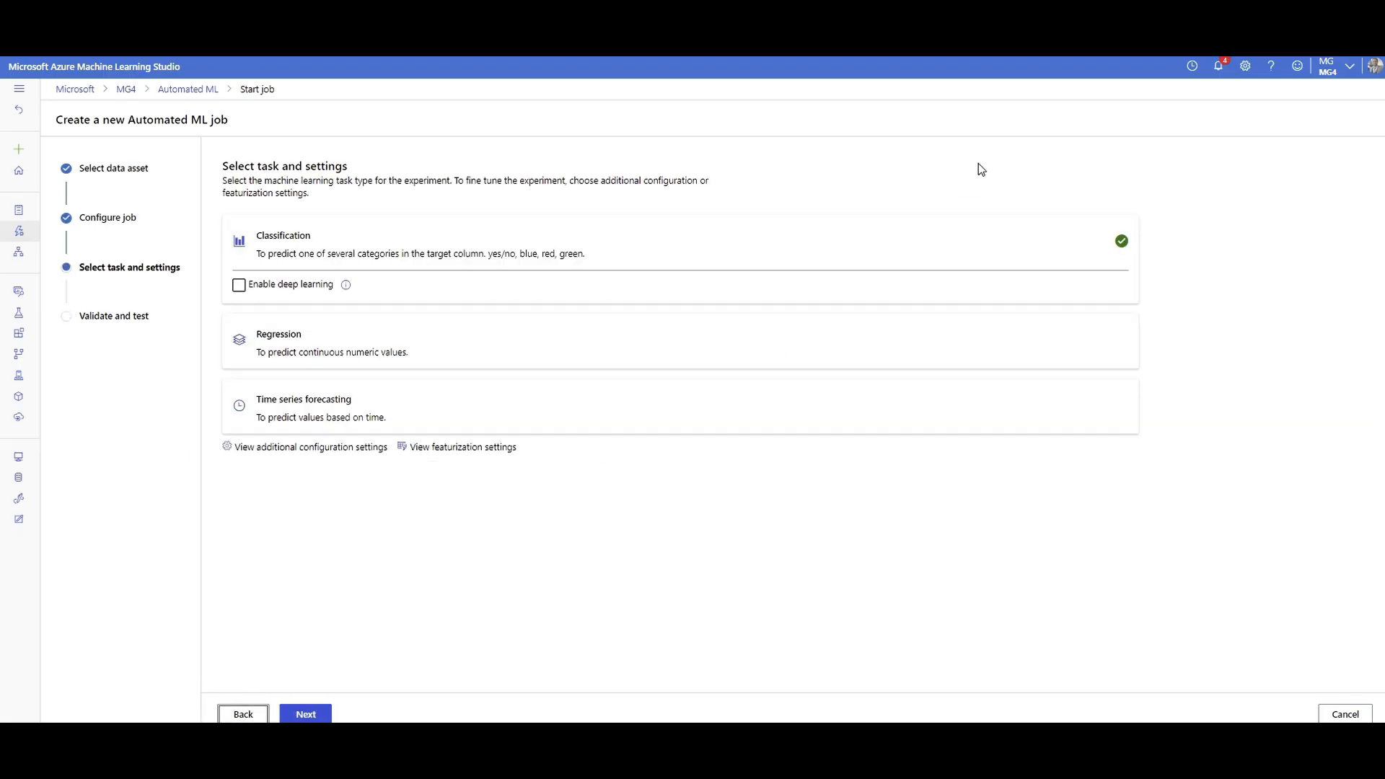
left_click(19, 231)
left_click(751, 417)
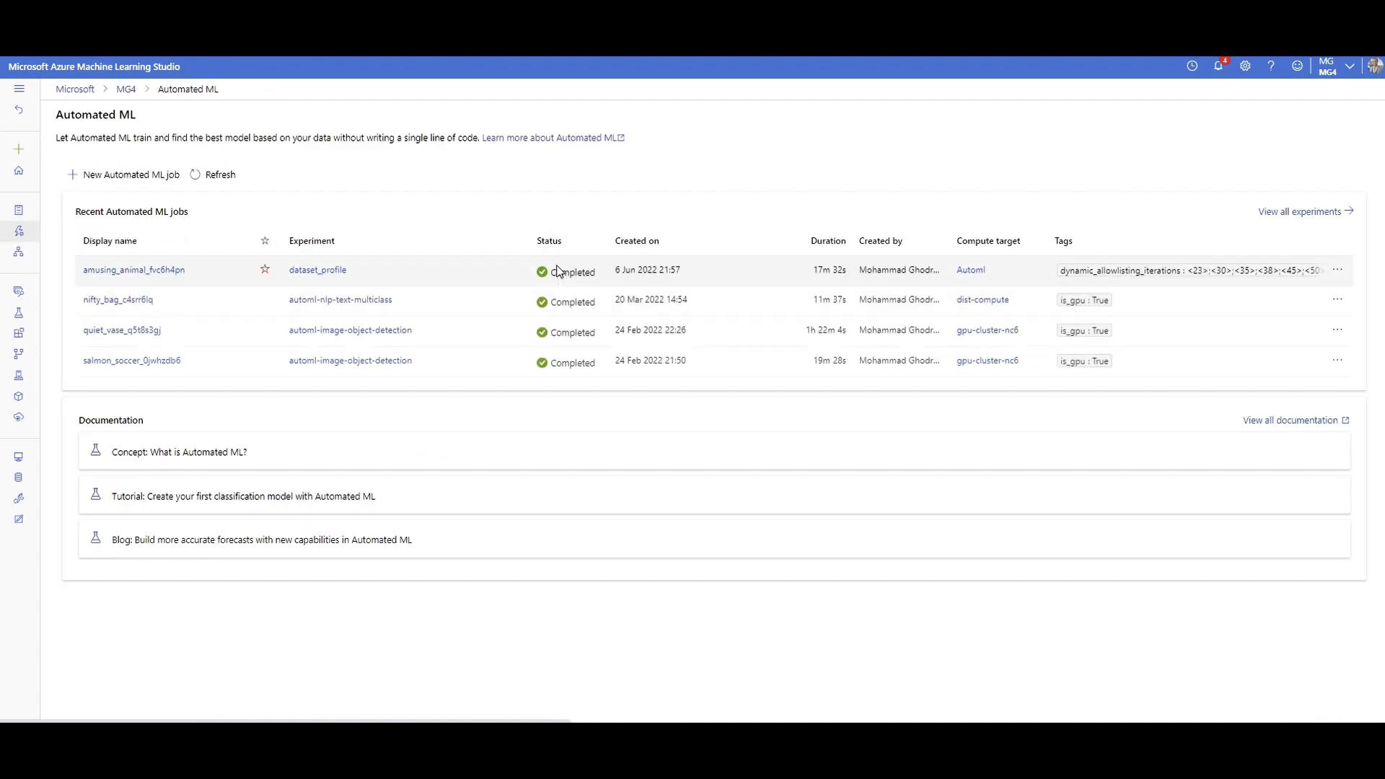
left_click(149, 273)
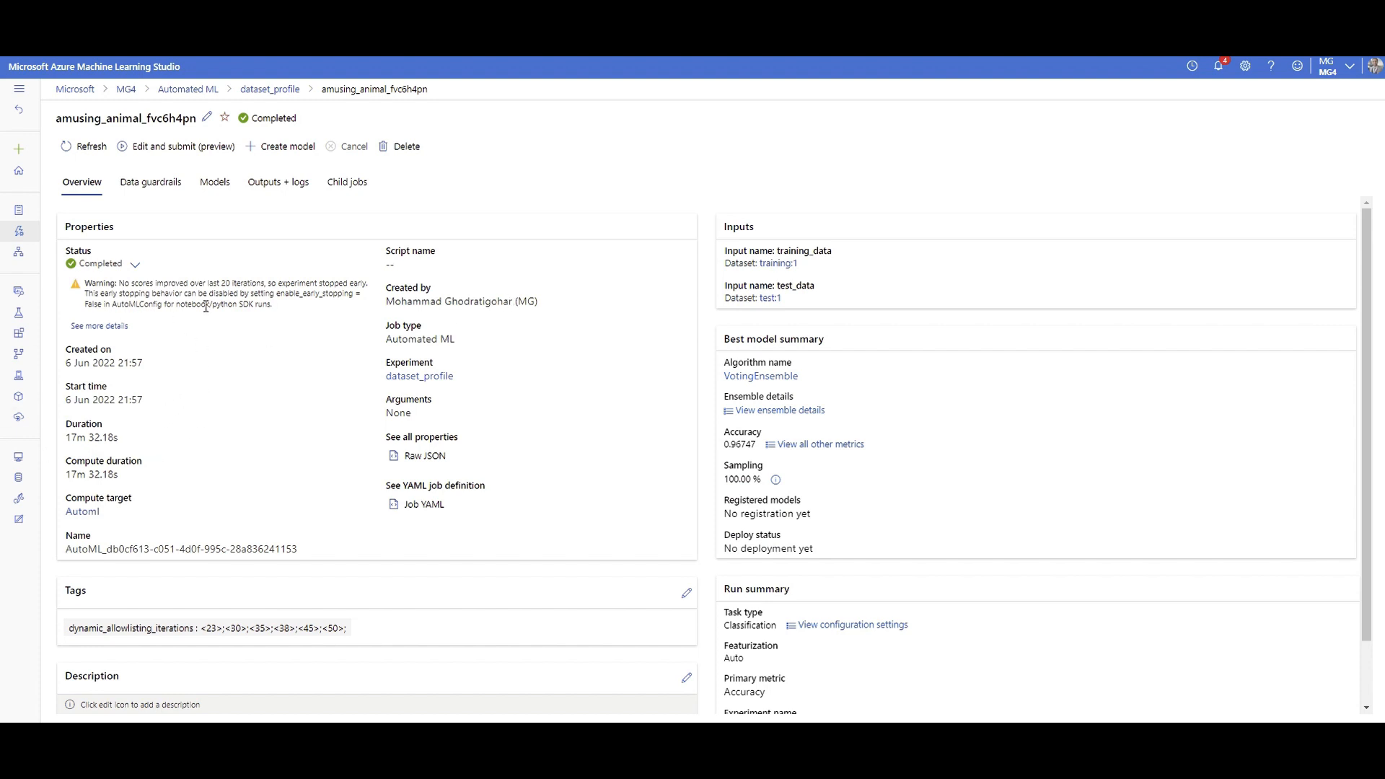
Review the completed job's creation time, duration, best model summary, input datasets and run summary.
left_click_drag(142, 364, 65, 365)
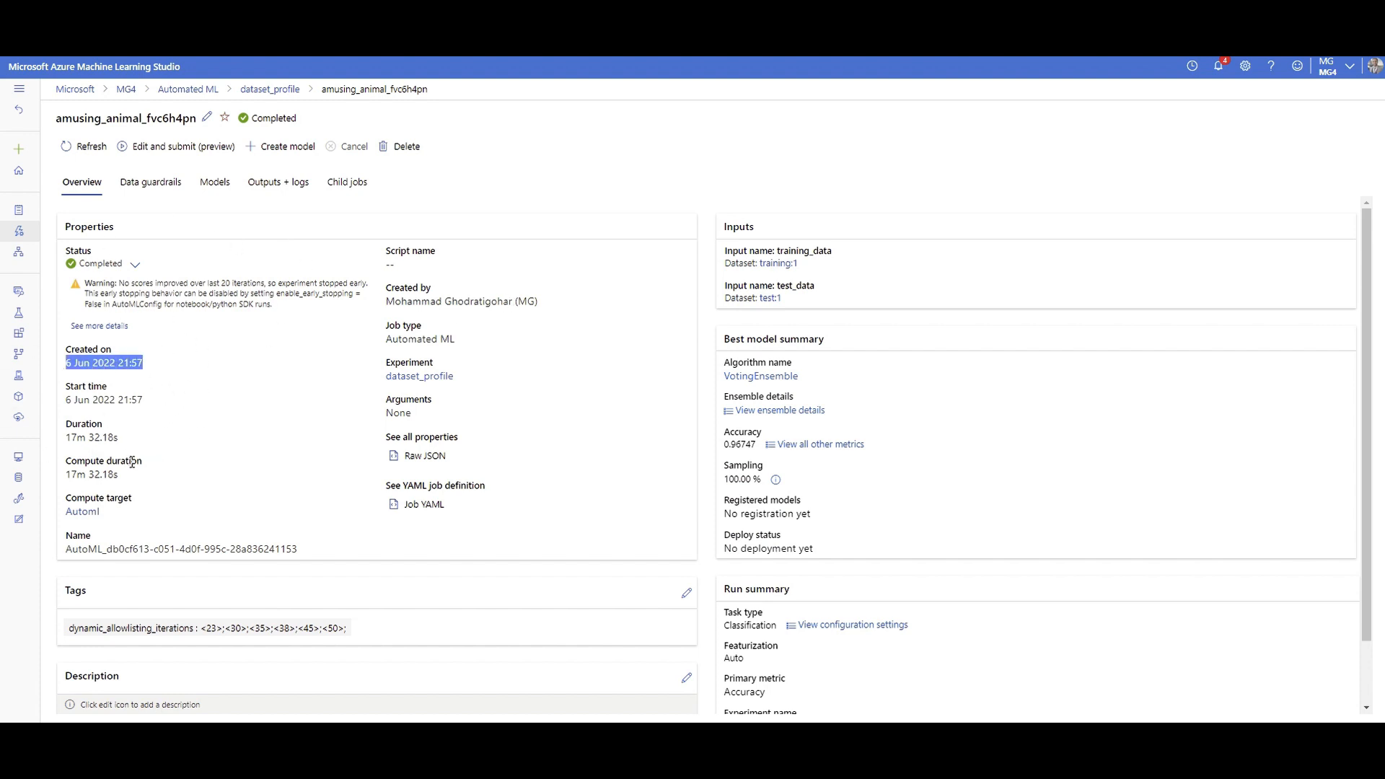
left_click_drag(121, 439, 61, 438)
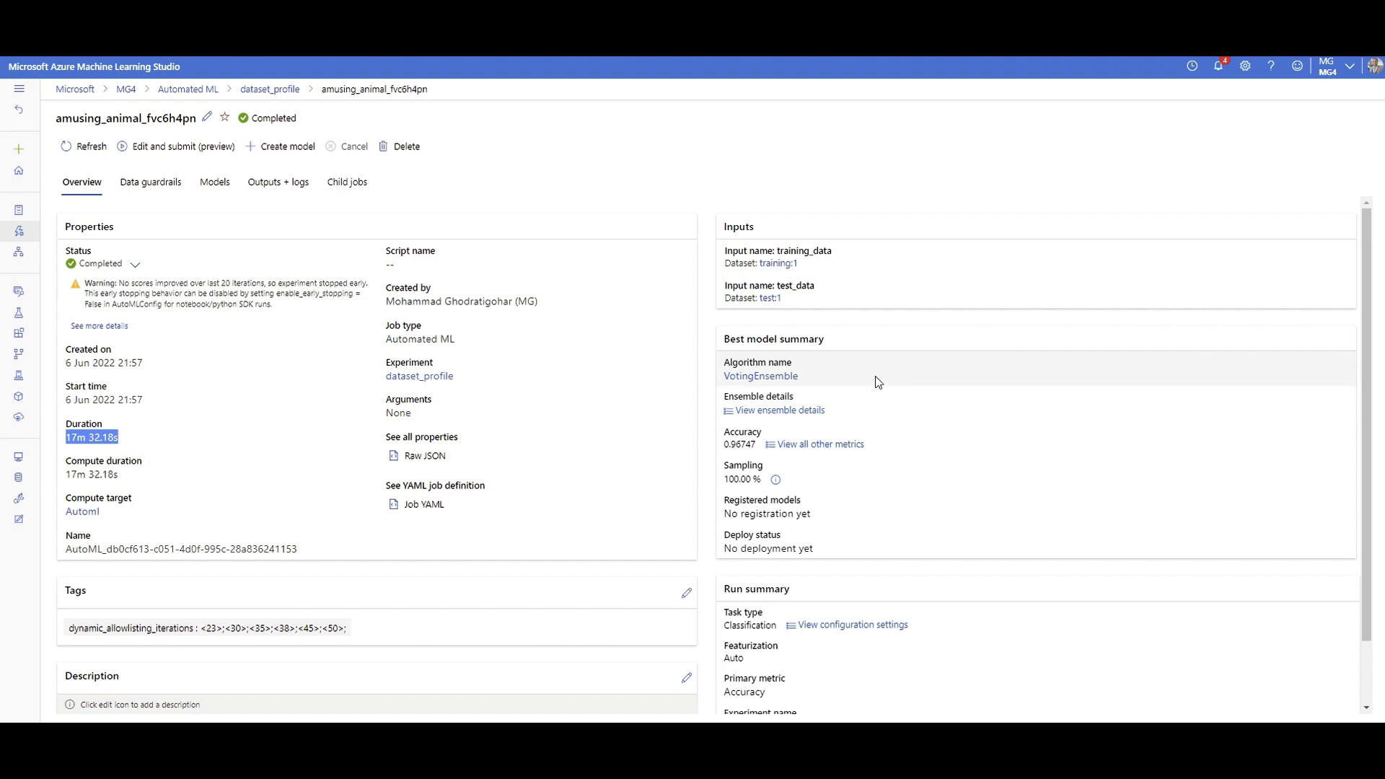
left_click_drag(725, 340, 812, 514)
left_click_drag(807, 265, 755, 268)
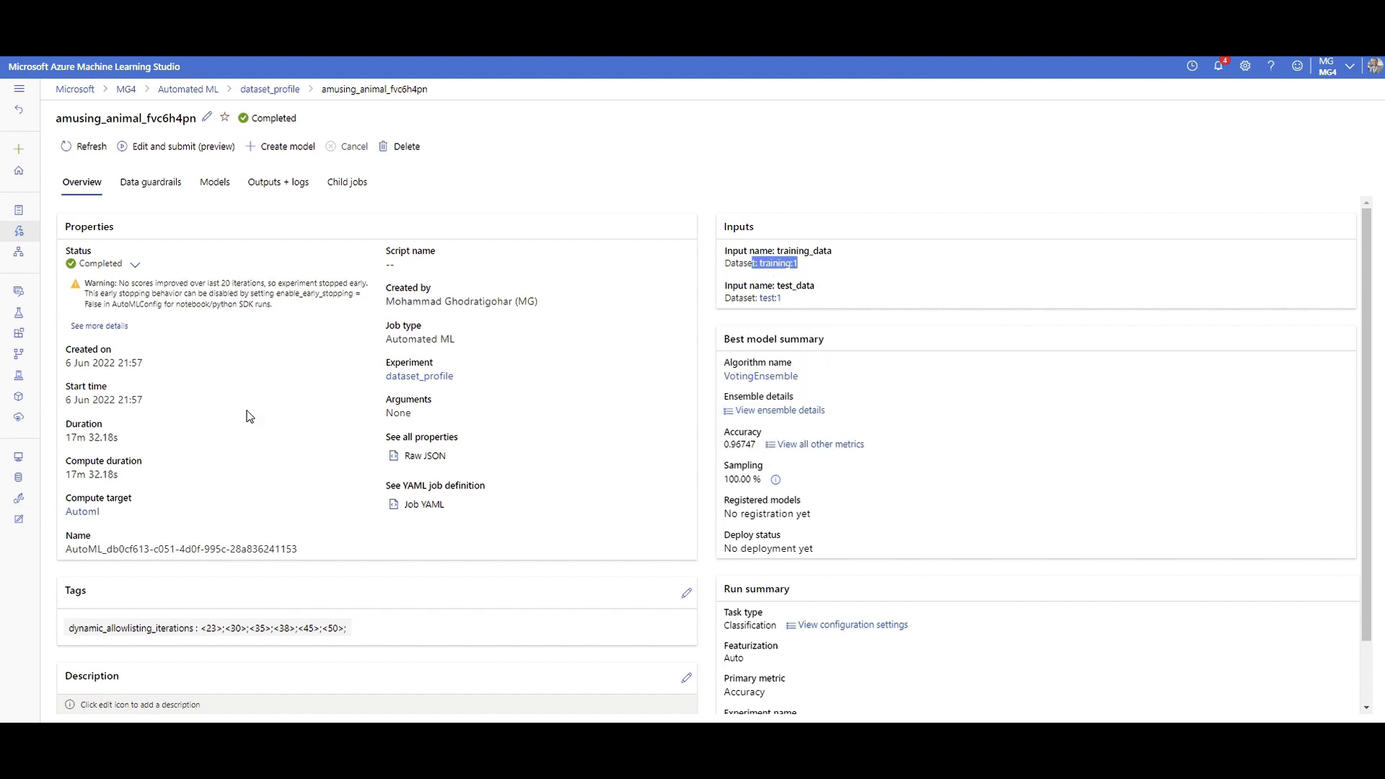
scroll(374, 474, "down", 1)
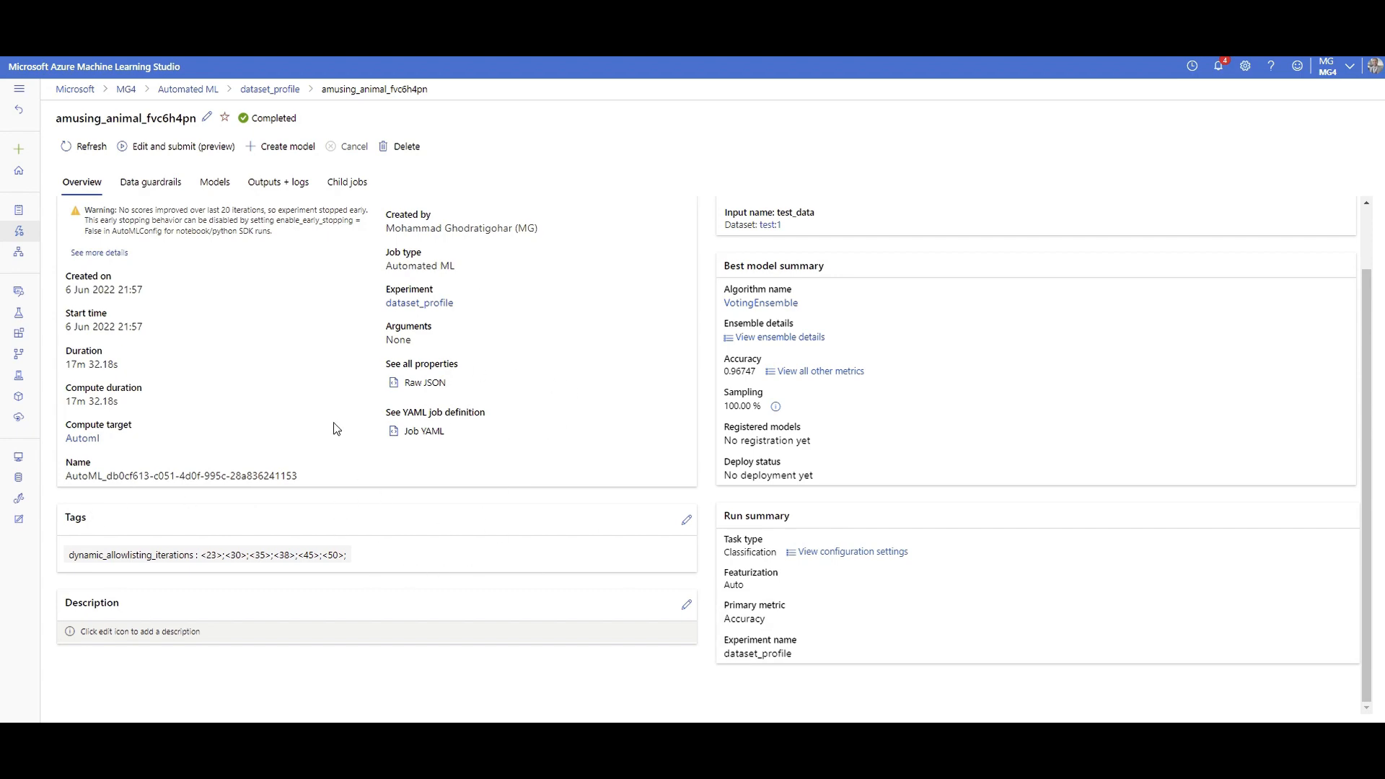
scroll(385, 496, "up", 1)
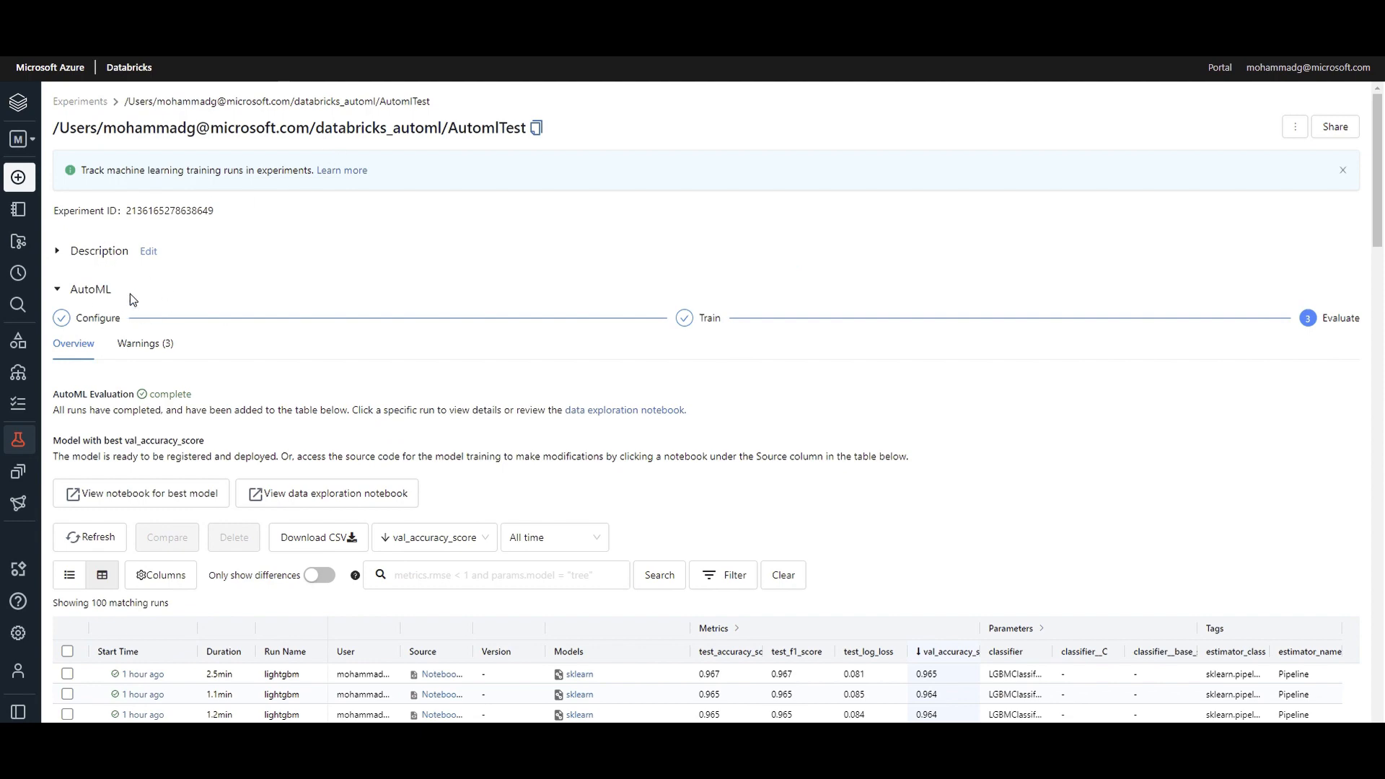
Switch to Databricks to review the AutomlTest evaluation overview, and return to Azure Machine Learning to check the completed job's duration.
scroll(180, 355, "down", 1)
scroll(220, 374, "down", 1)
scroll(144, 340, "up", 2)
scroll(258, 443, "down", 2)
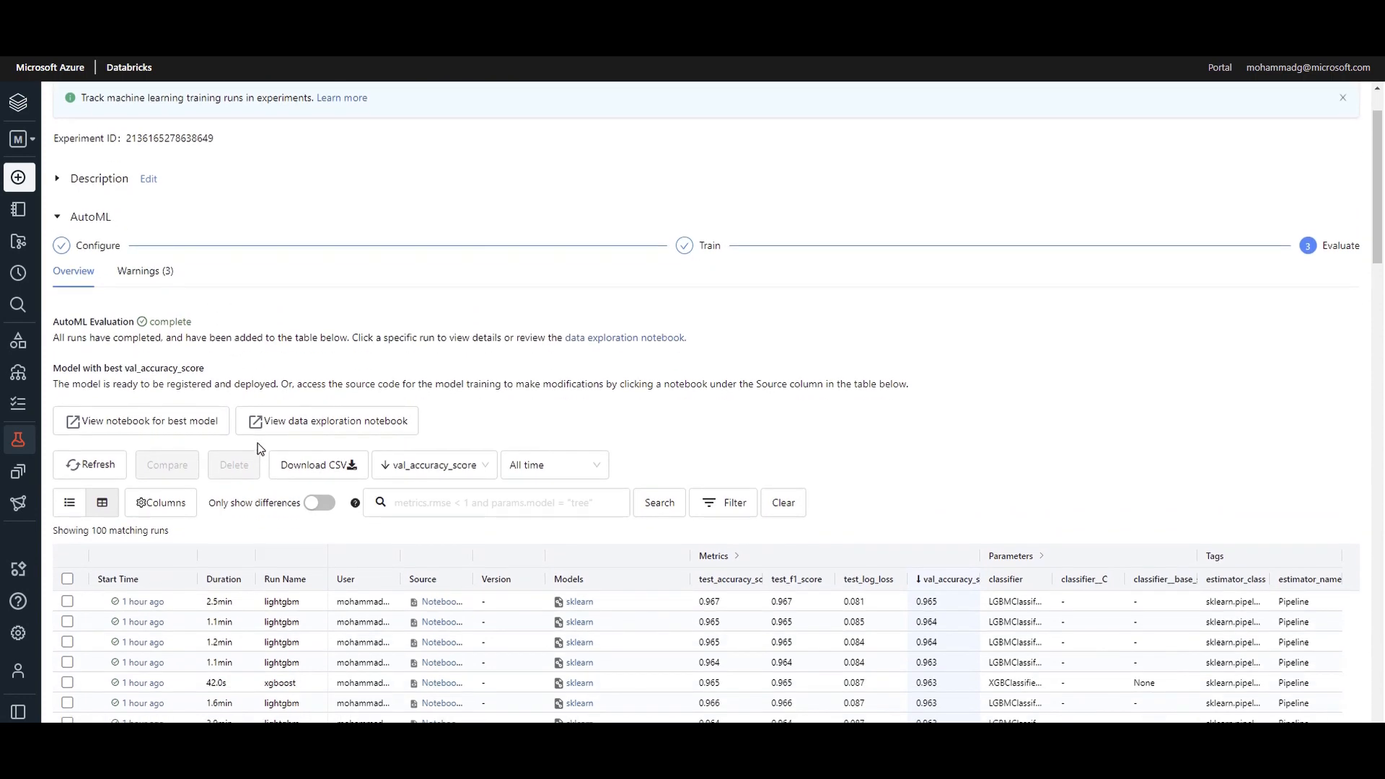
scroll(258, 443, "up", 2)
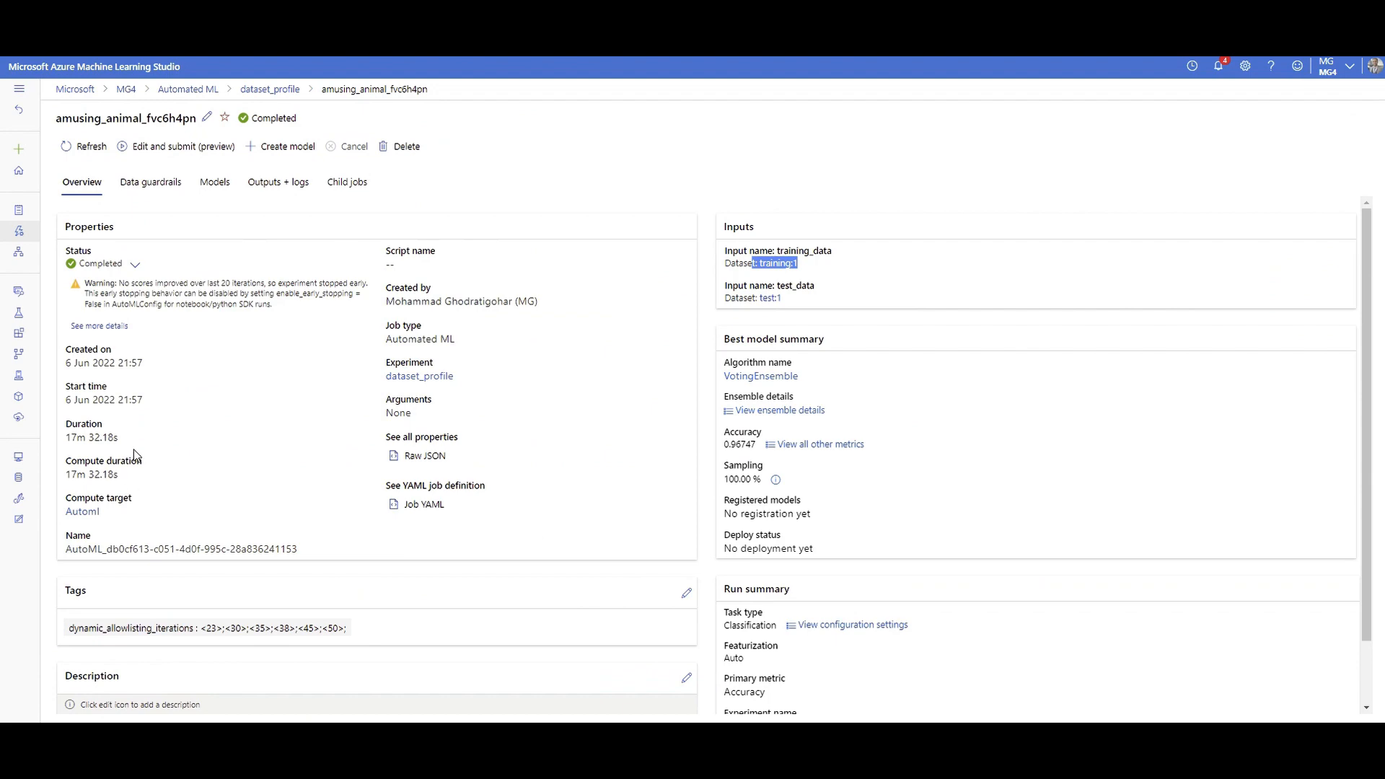
left_click_drag(120, 438, 66, 438)
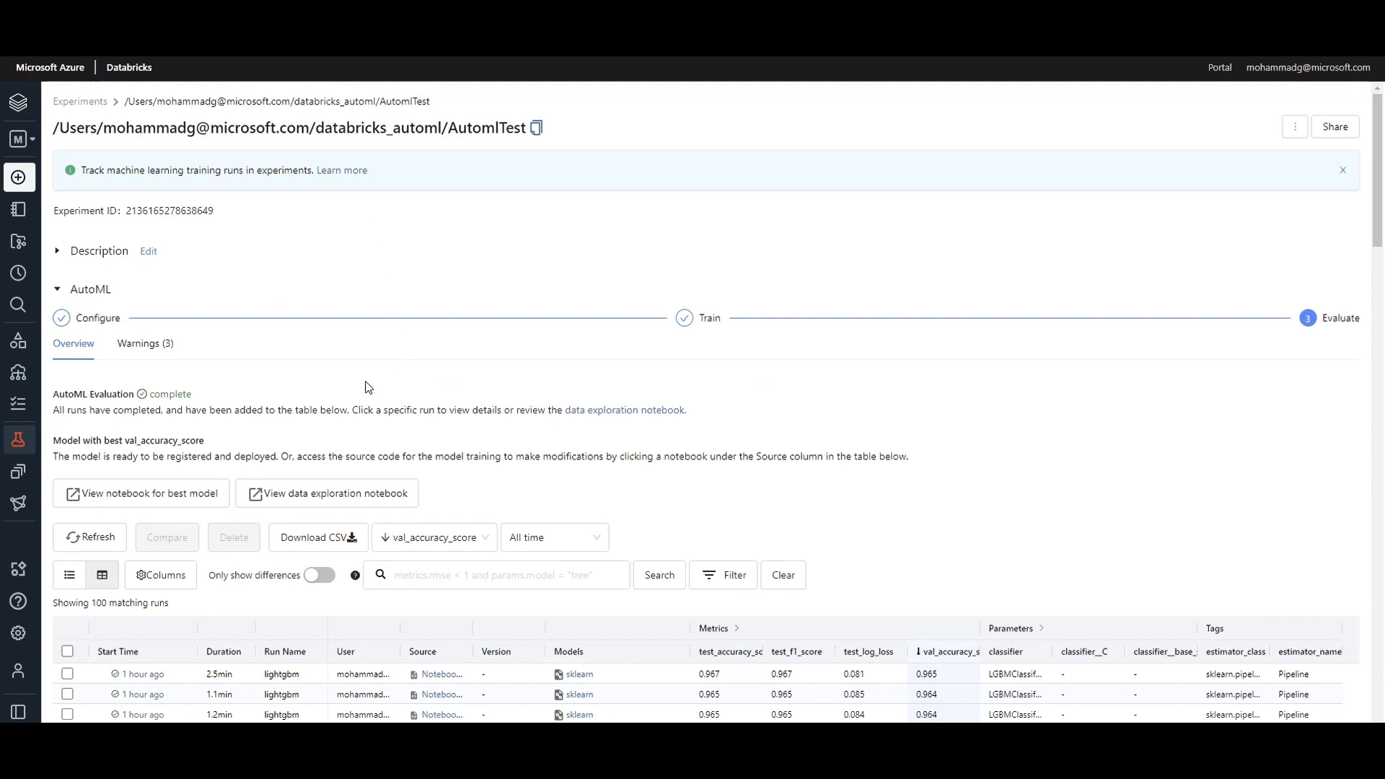
Switch to Databricks and examine the AutomlTest runs table, comparing run durations, run names and accuracy metrics.
scroll(303, 578, "down", 1)
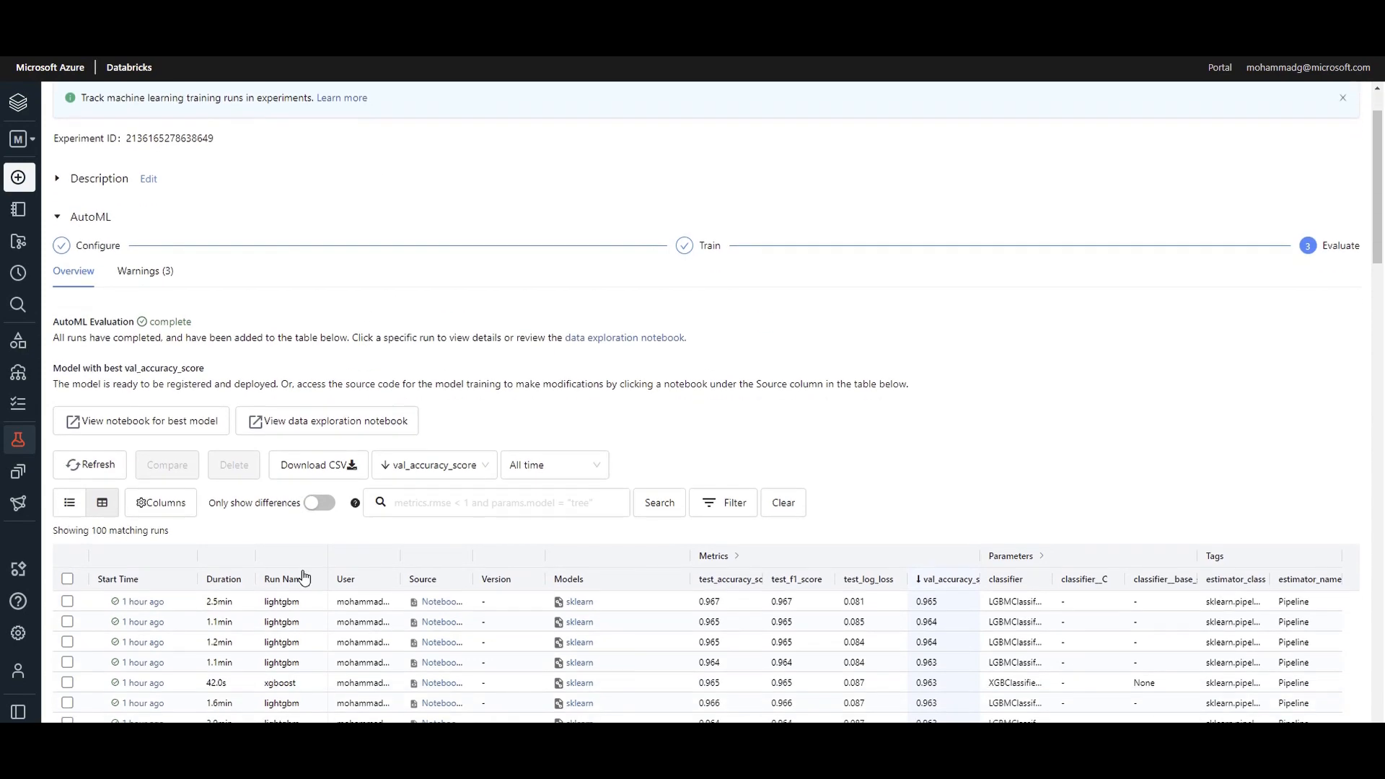
scroll(303, 577, "down", 2)
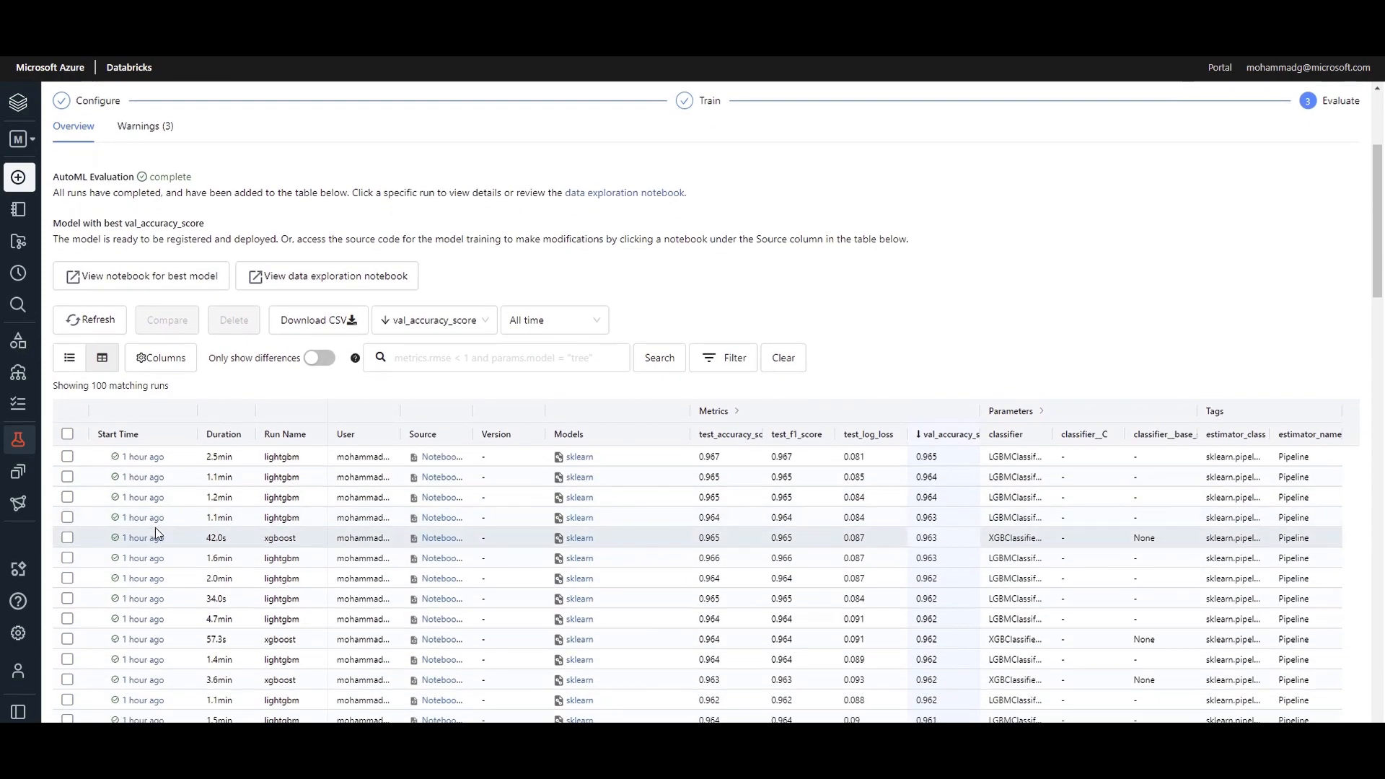
left_click_drag(242, 462, 414, 466)
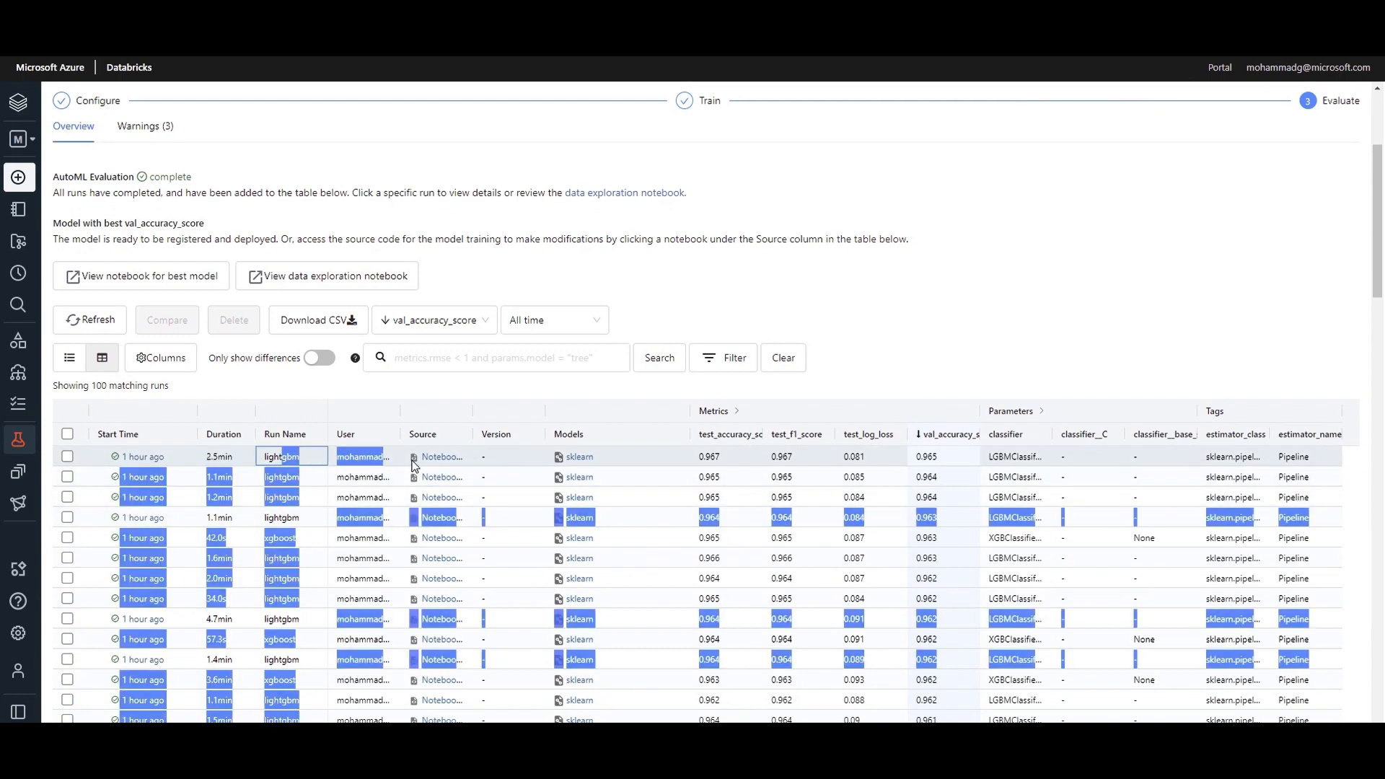
left_click(285, 462)
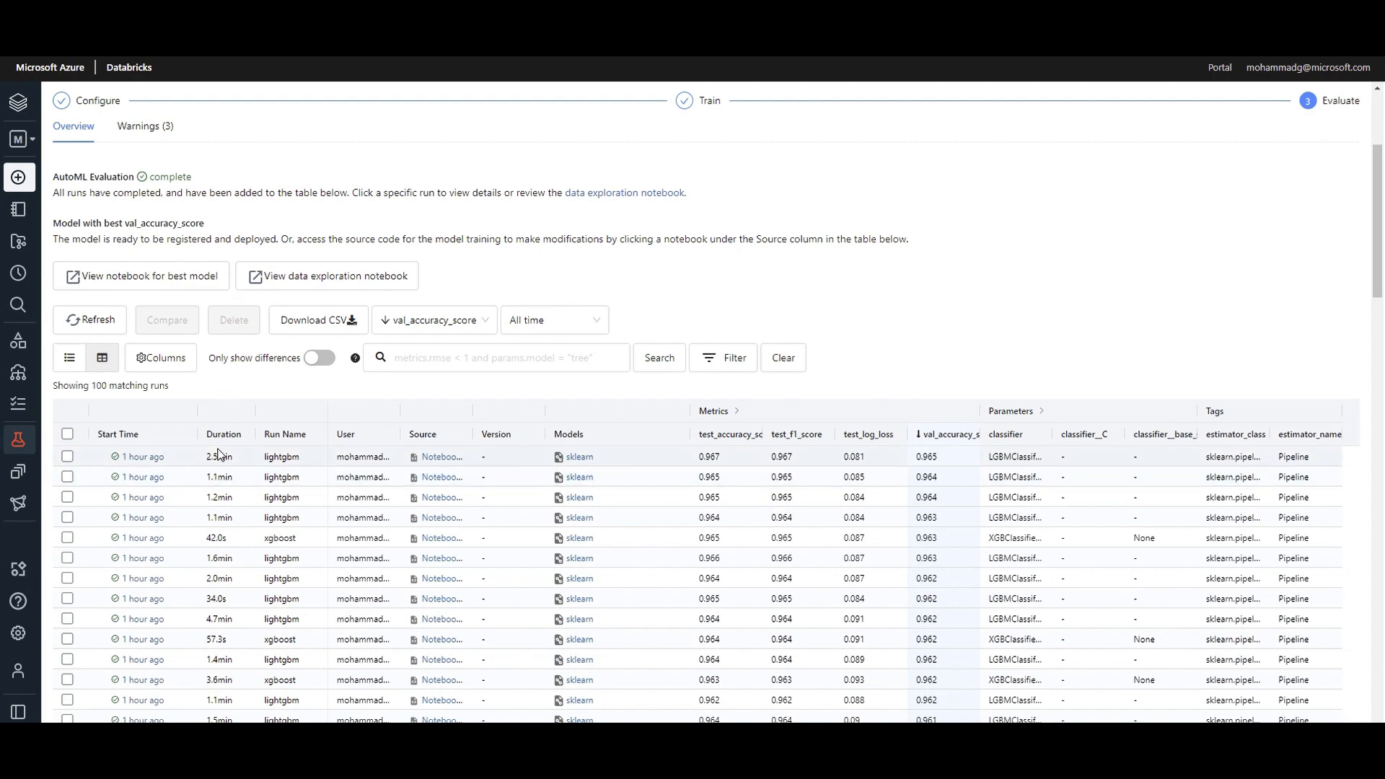
scroll(238, 310, "up", 3)
scroll(260, 525, "down", 4)
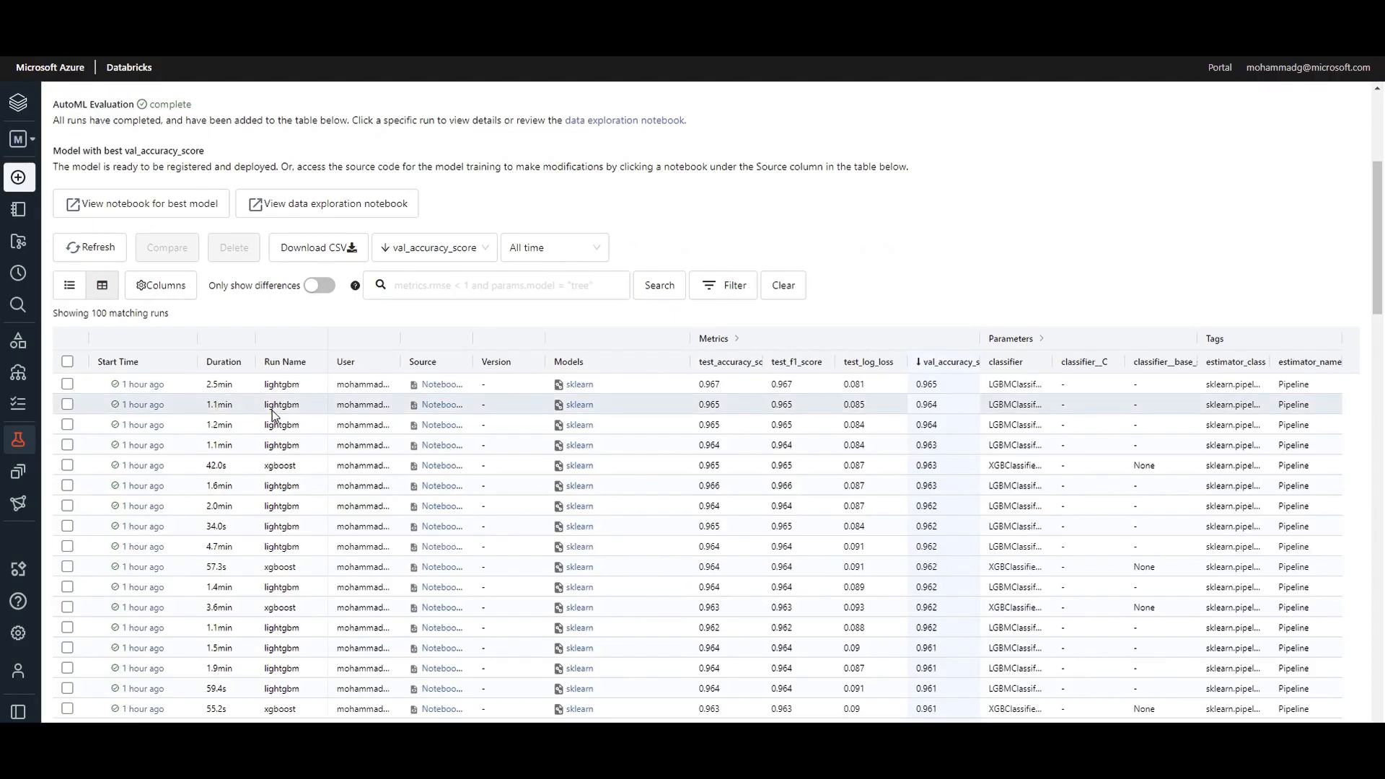
scroll(273, 413, "up", 2)
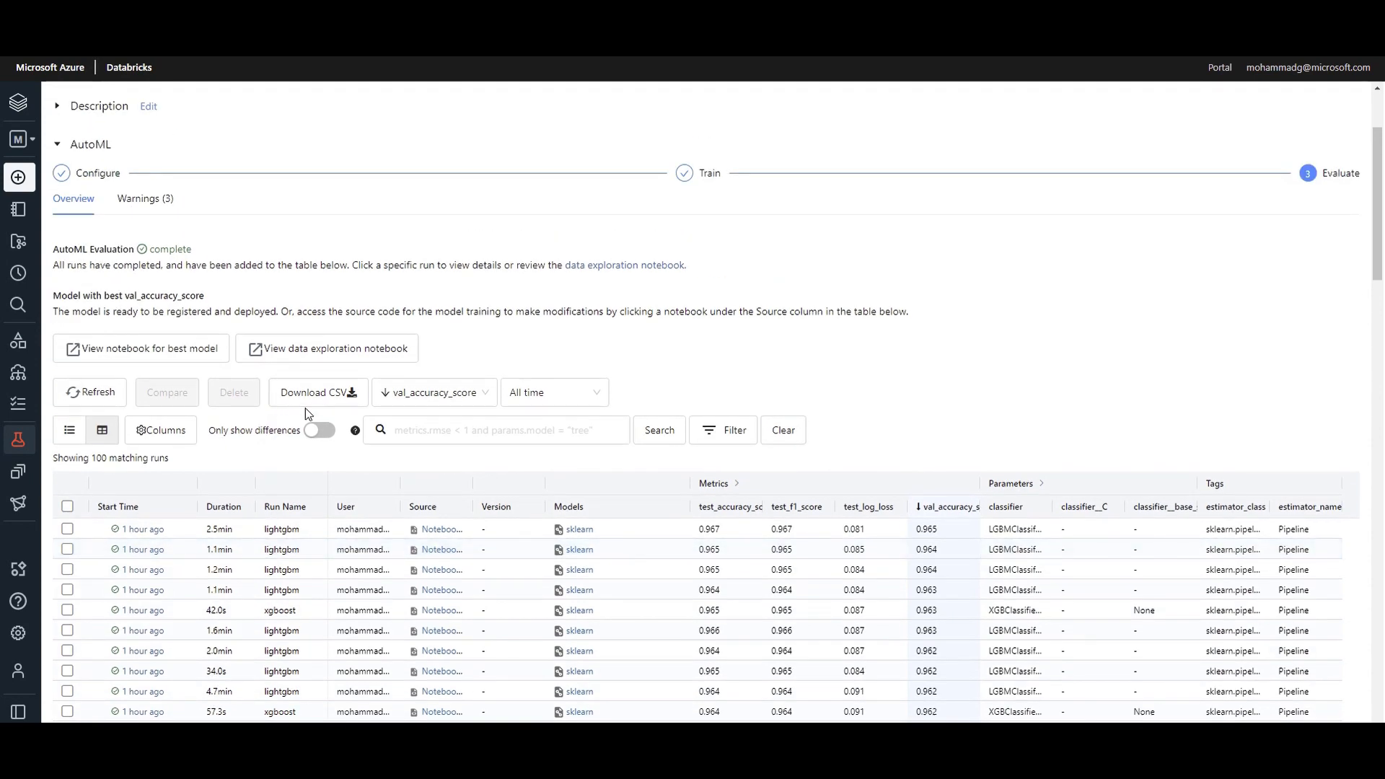
Compare the Databricks AutomlTest runs table with the best model summary of the completed Azure Machine Learning job.
scroll(310, 426, "down", 10)
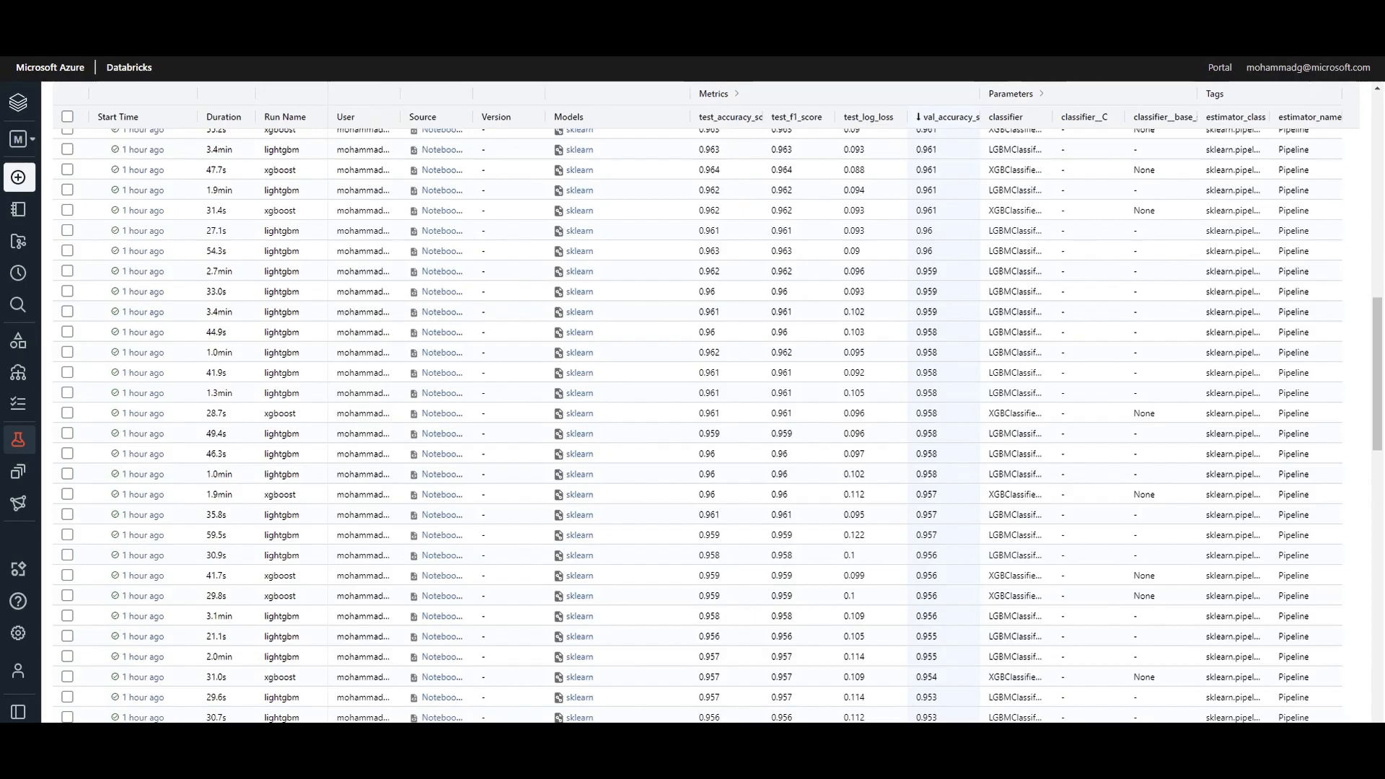
scroll(655, 575, "up", 10)
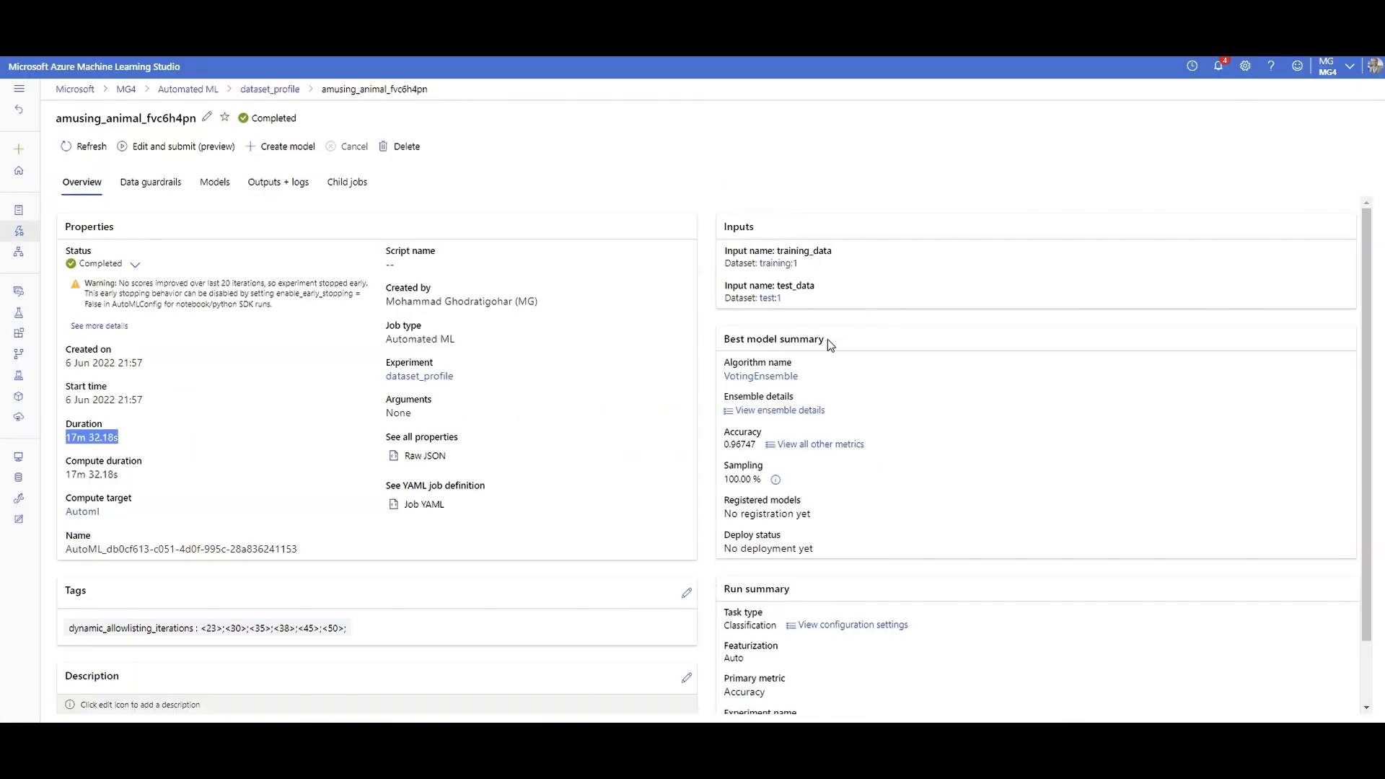
left_click_drag(828, 339, 723, 341)
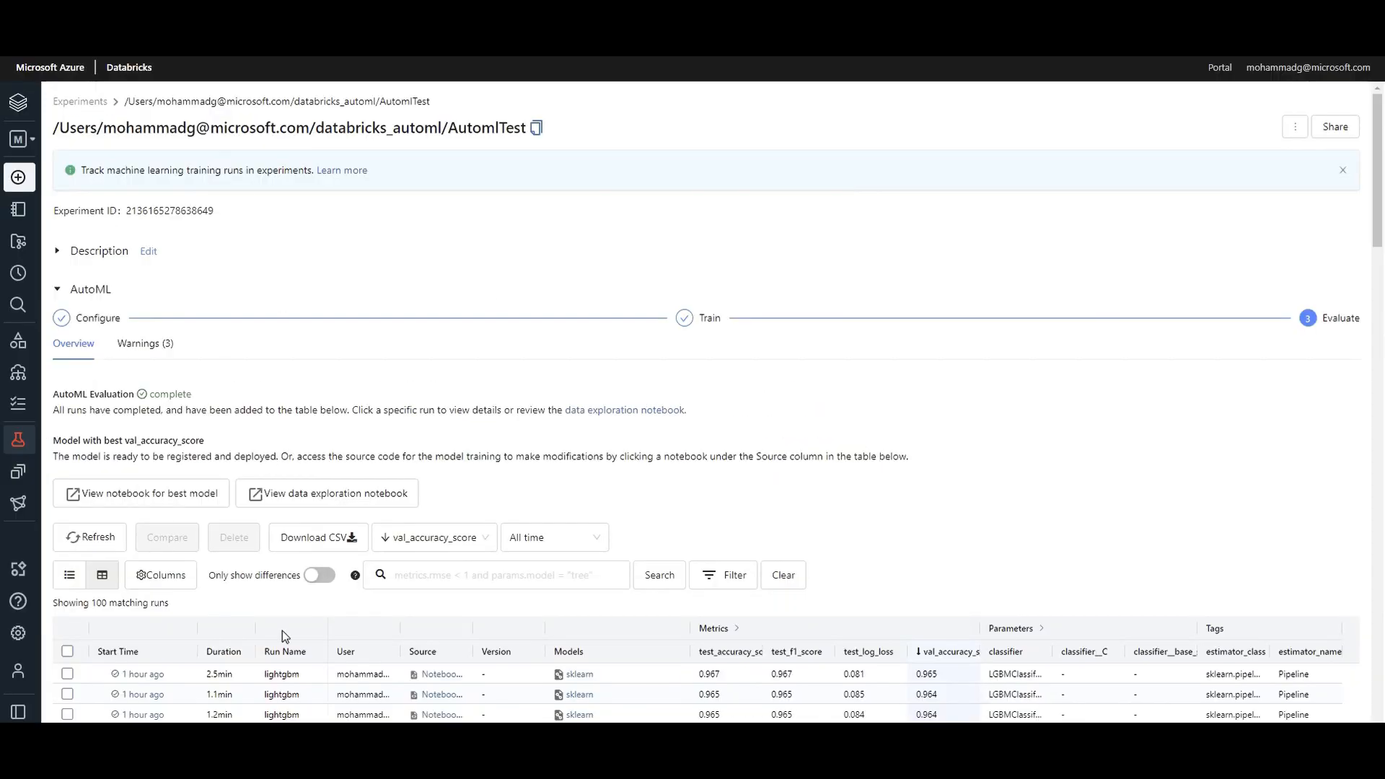
scroll(283, 635, "down", 3)
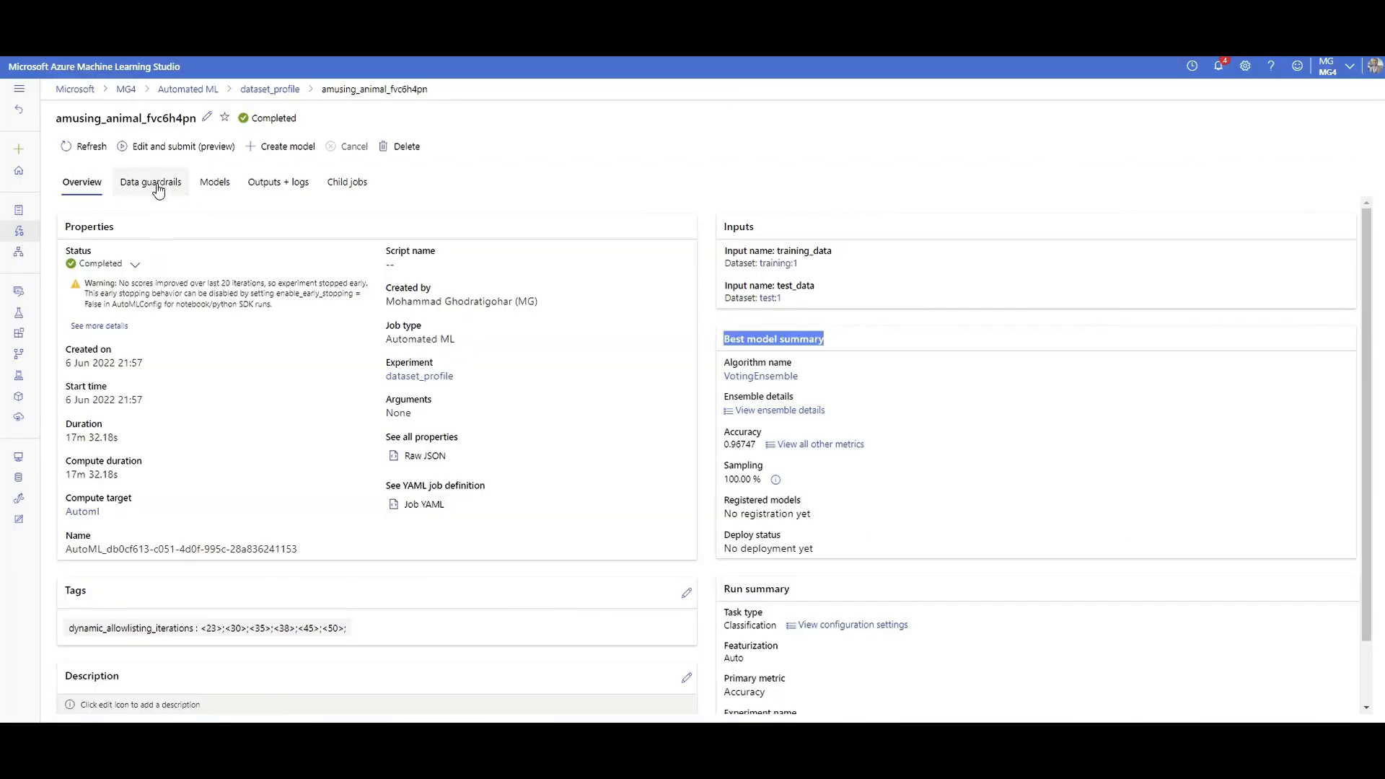
Review the completed Azure Machine Learning job's data guardrails, covering validation split, class balancing, missing feature values and high cardinality checks.
left_click(153, 186)
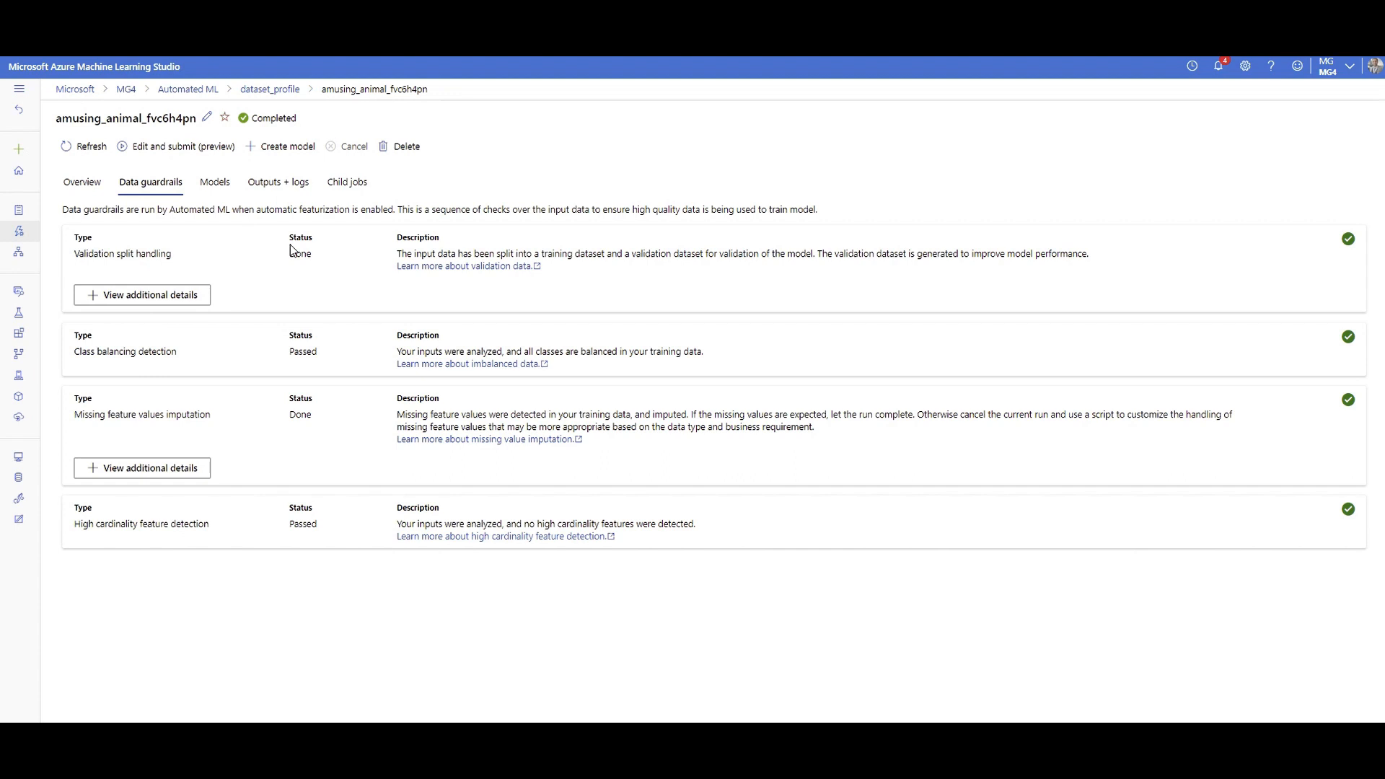
left_click_drag(190, 361, 171, 351)
left_click_drag(317, 351, 290, 355)
left_click_drag(326, 264, 289, 234)
left_click_drag(217, 418, 101, 414)
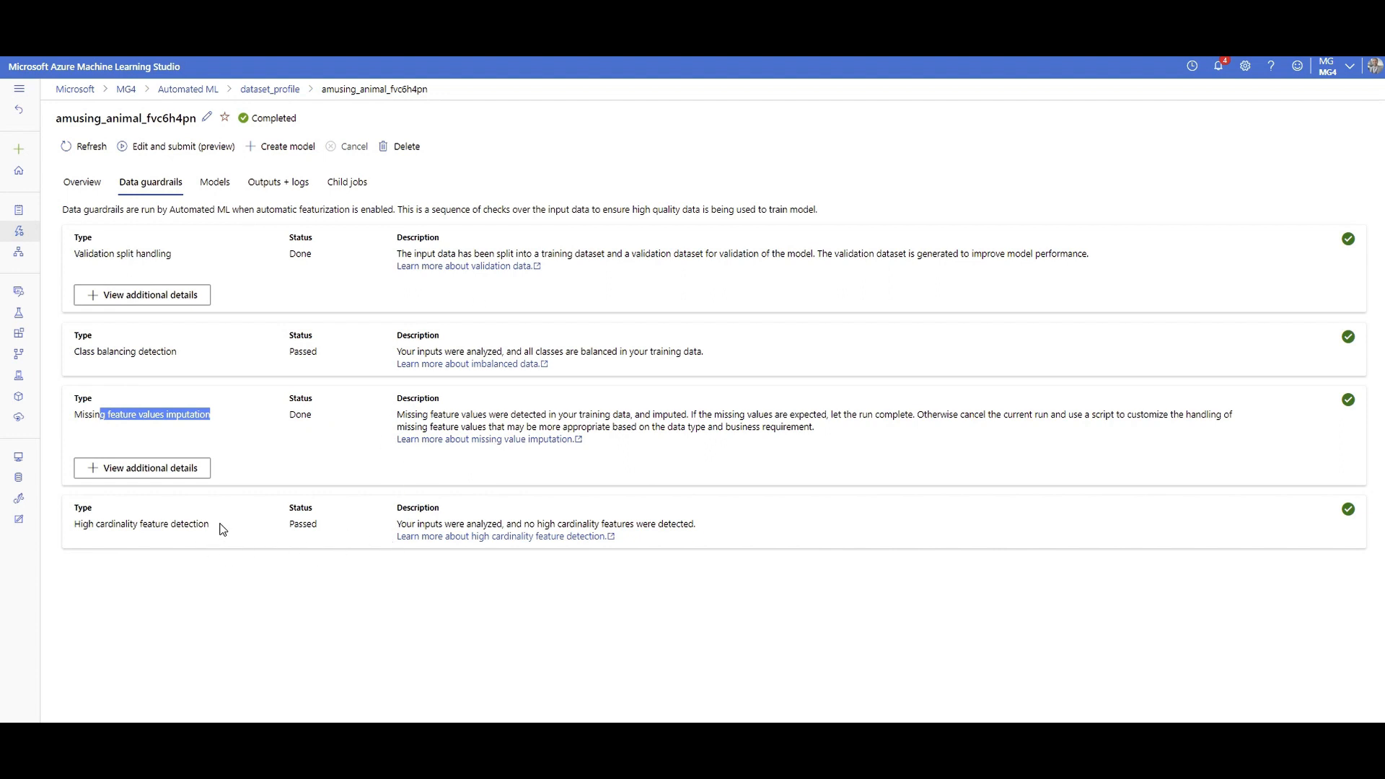
left_click_drag(223, 530, 177, 526)
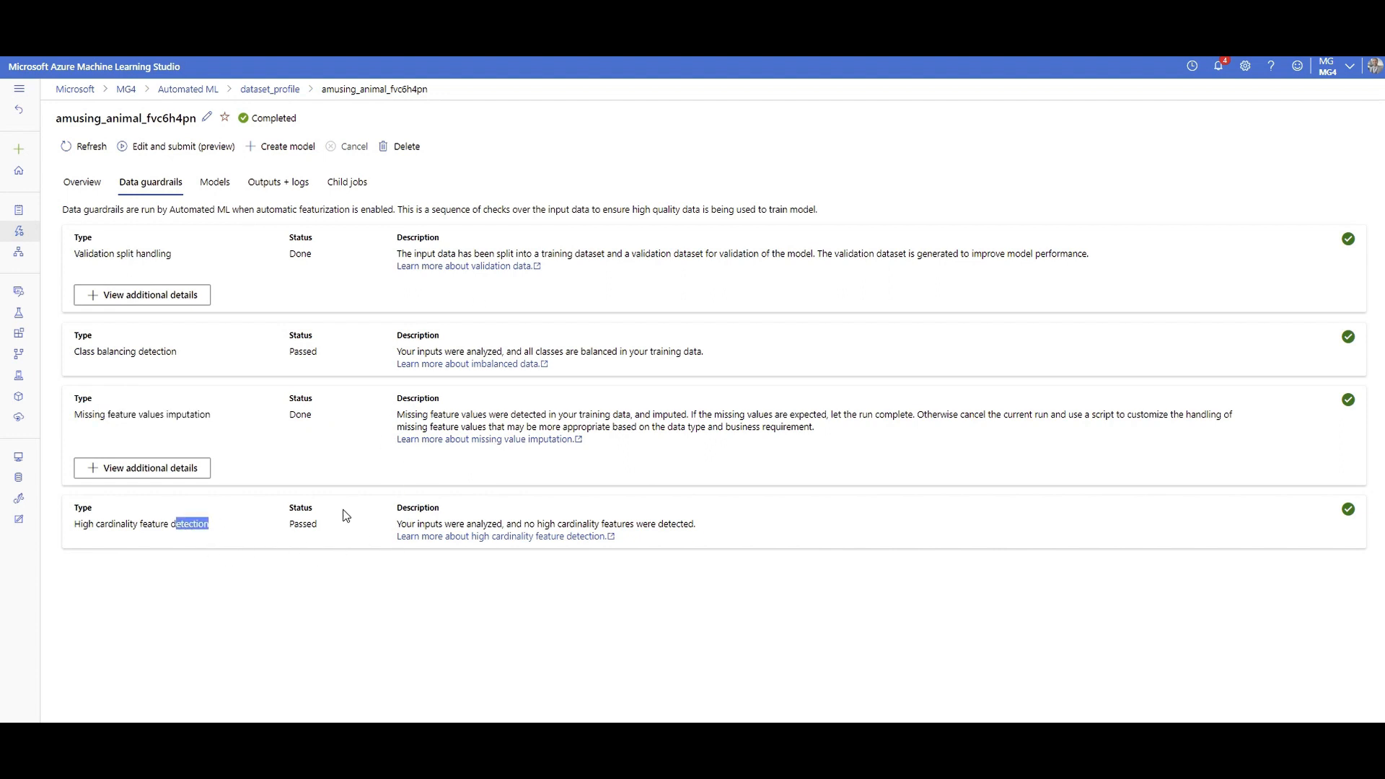
left_click(323, 530)
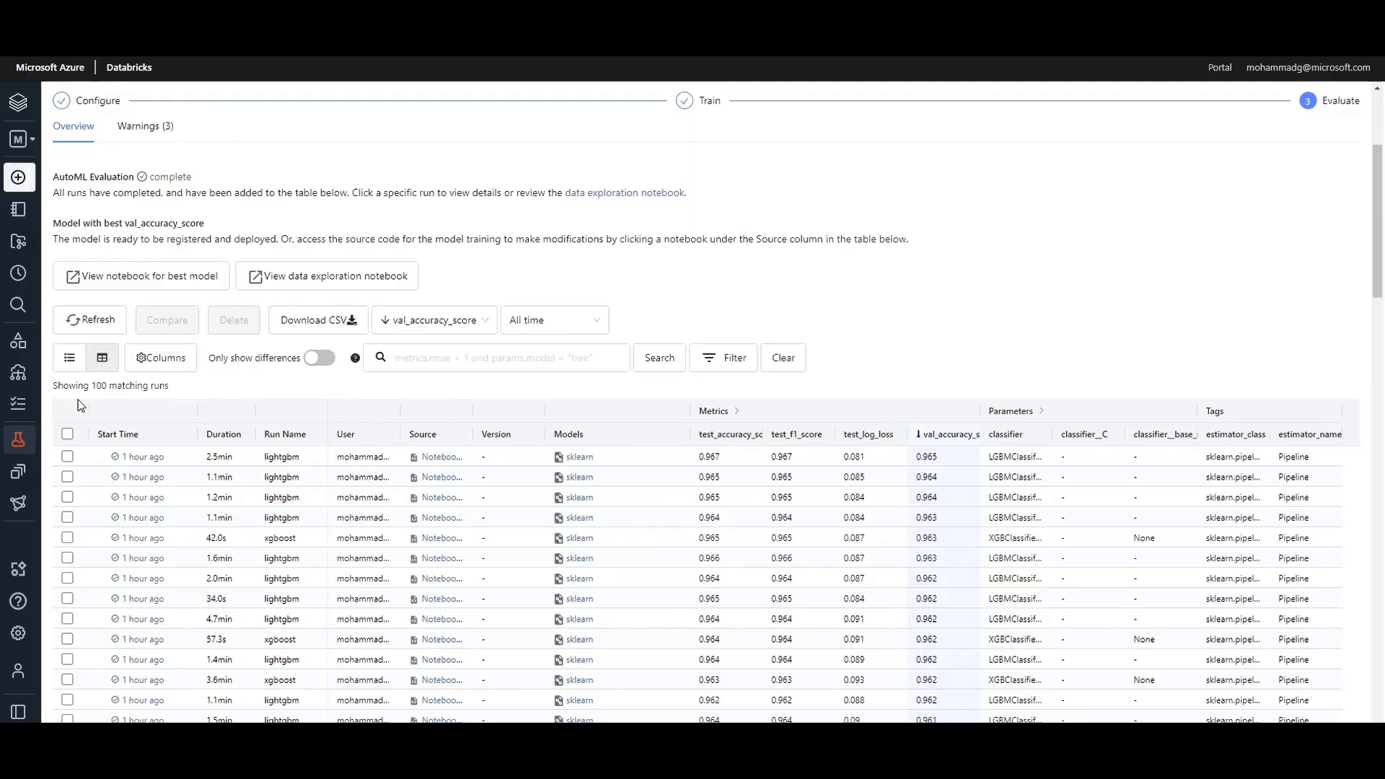
Switch to Databricks and review the AutomlTest warnings, their affected data and the actions taken.
scroll(110, 456, "up", 3)
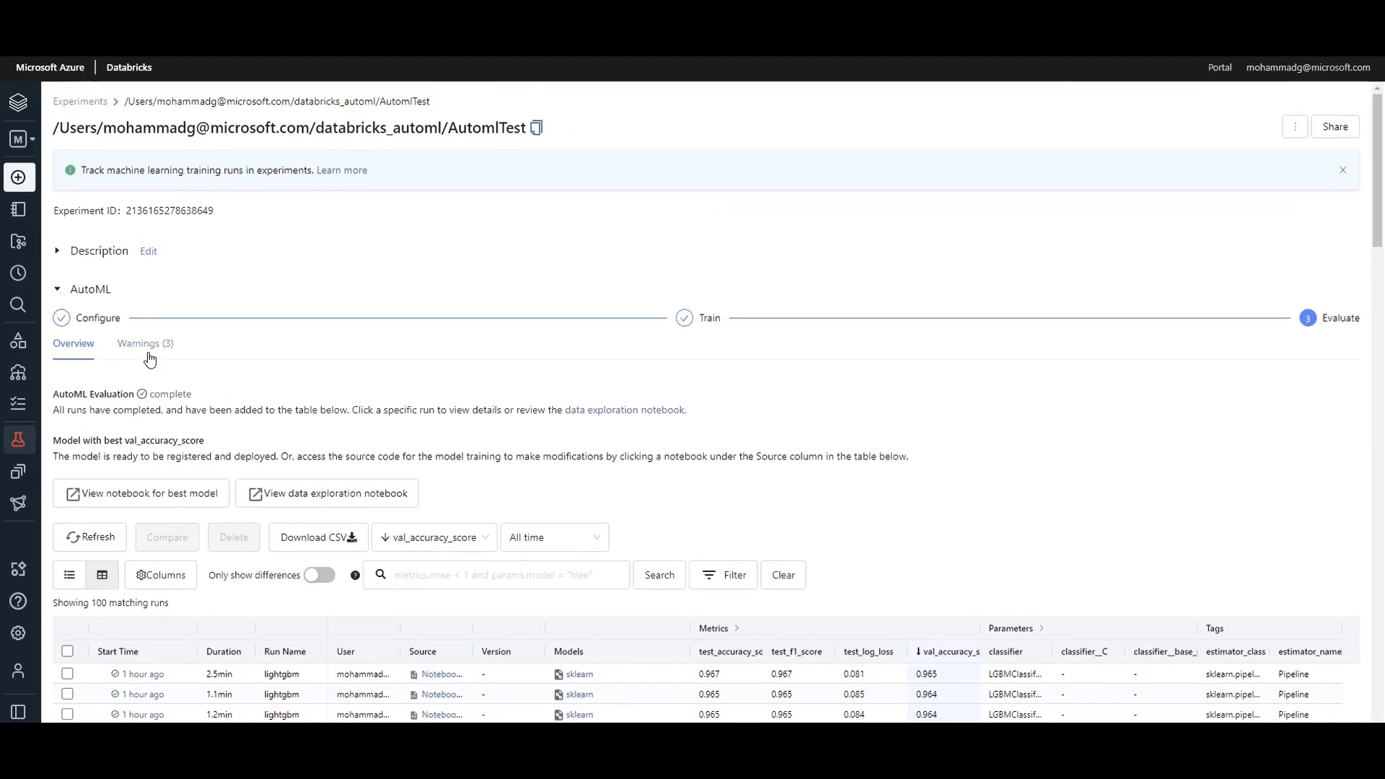
left_click(154, 351)
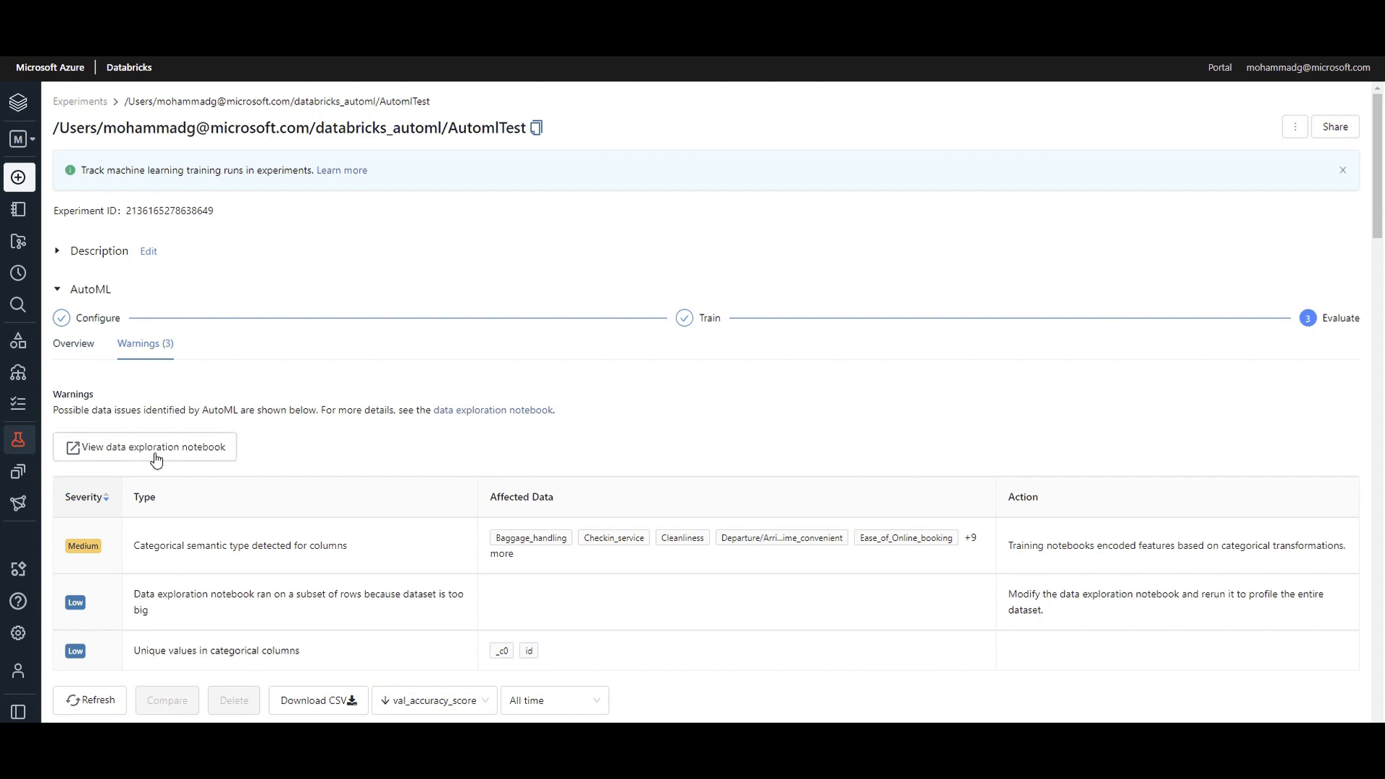
scroll(159, 469, "down", 1)
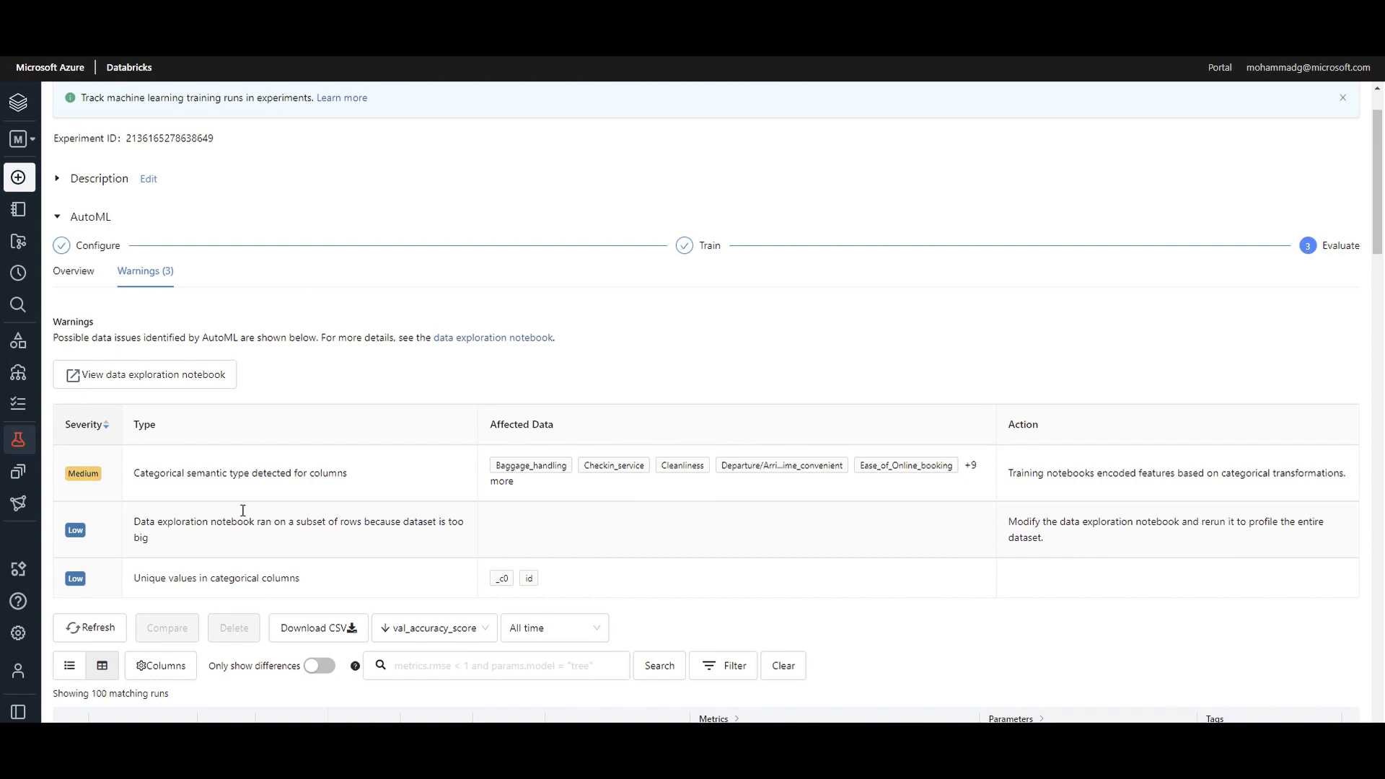
left_click_drag(1128, 473, 1270, 465)
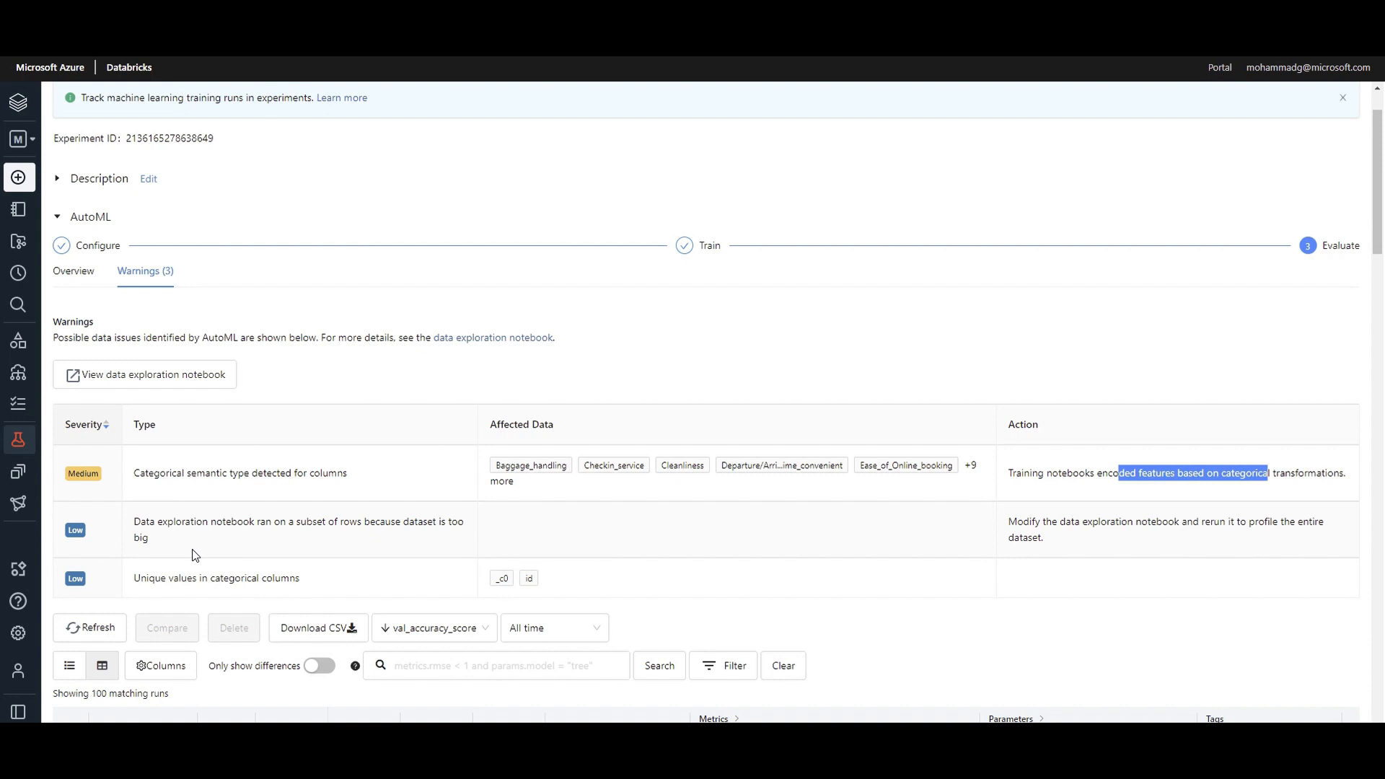
left_click_drag(155, 521, 287, 523)
scroll(322, 522, "down", 2)
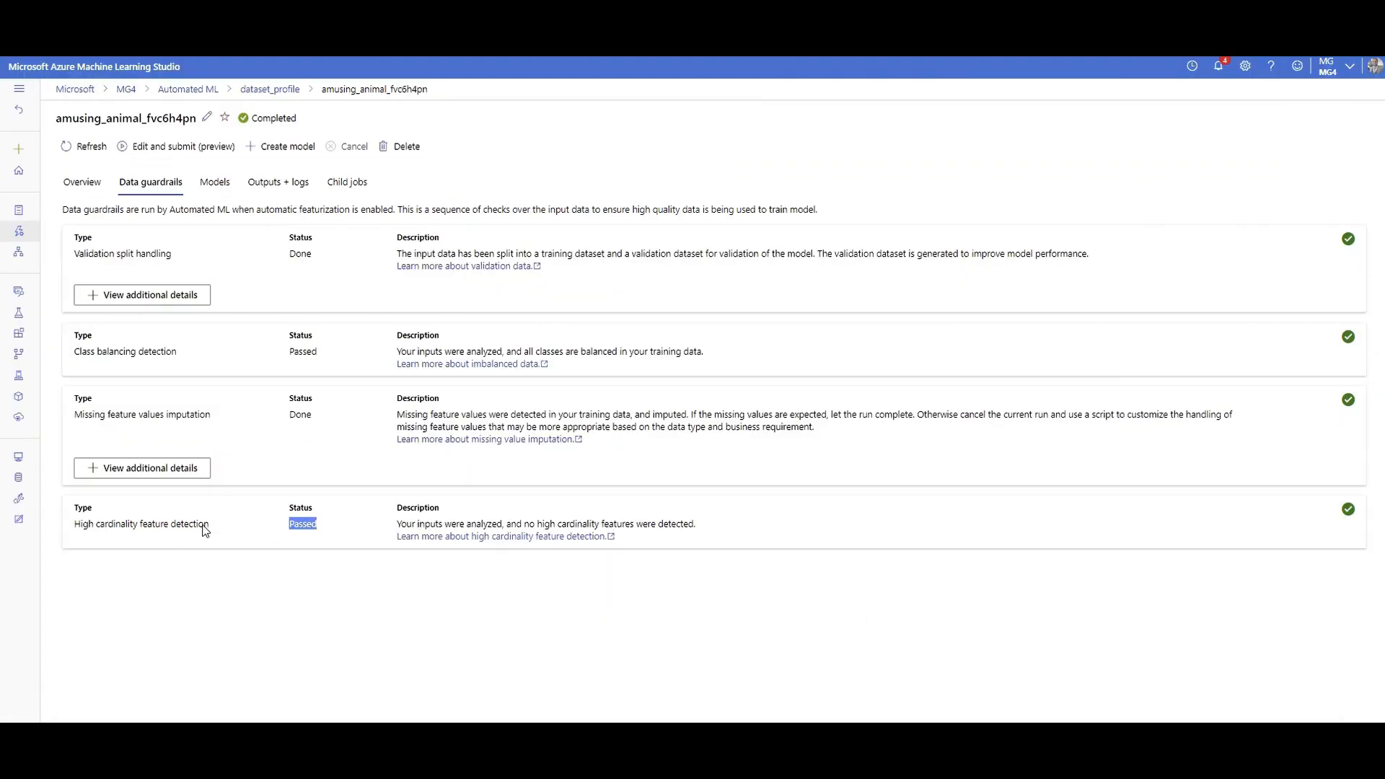
Return to Azure Machine Learning to recheck the data guardrails, especially high cardinality detection, against the Databricks warnings.
left_click_drag(206, 531, 70, 262)
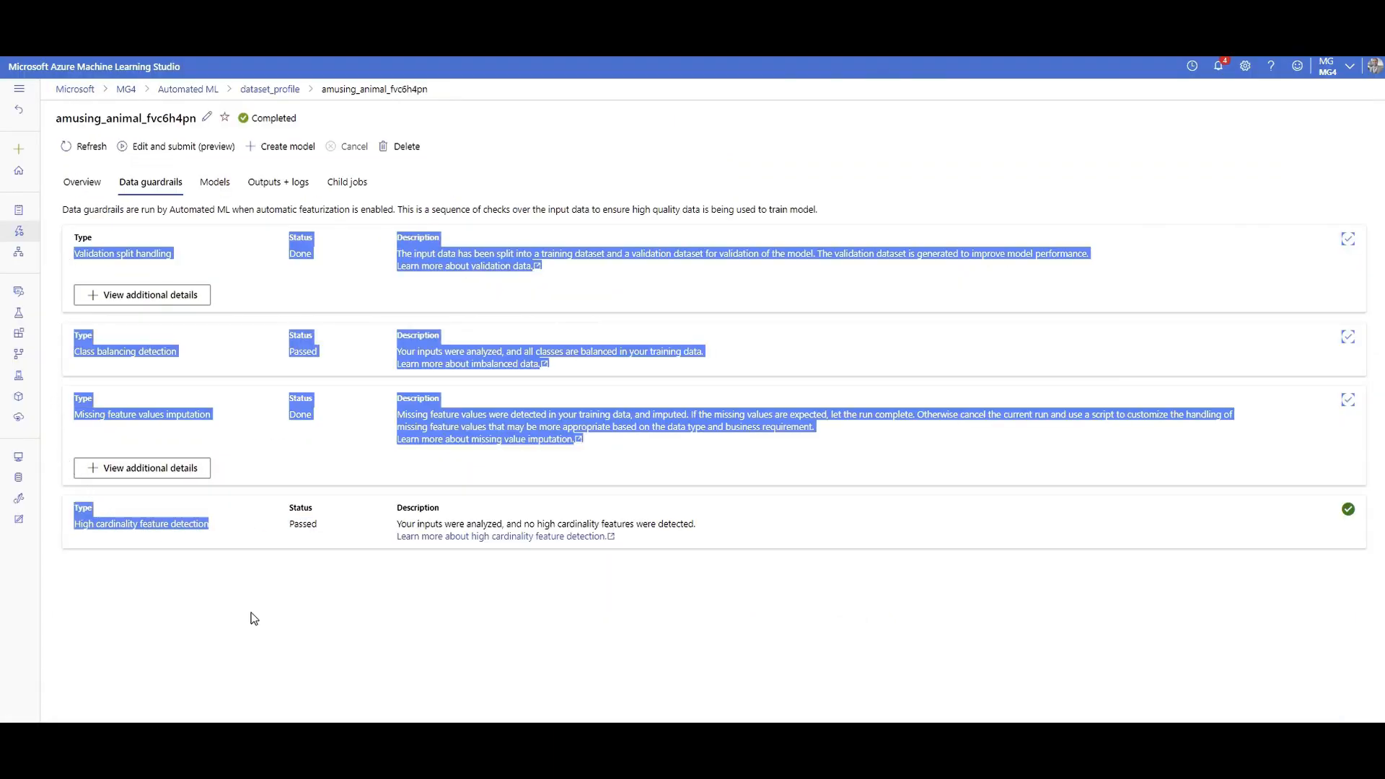
left_click(354, 546)
left_click_drag(286, 509, 75, 525)
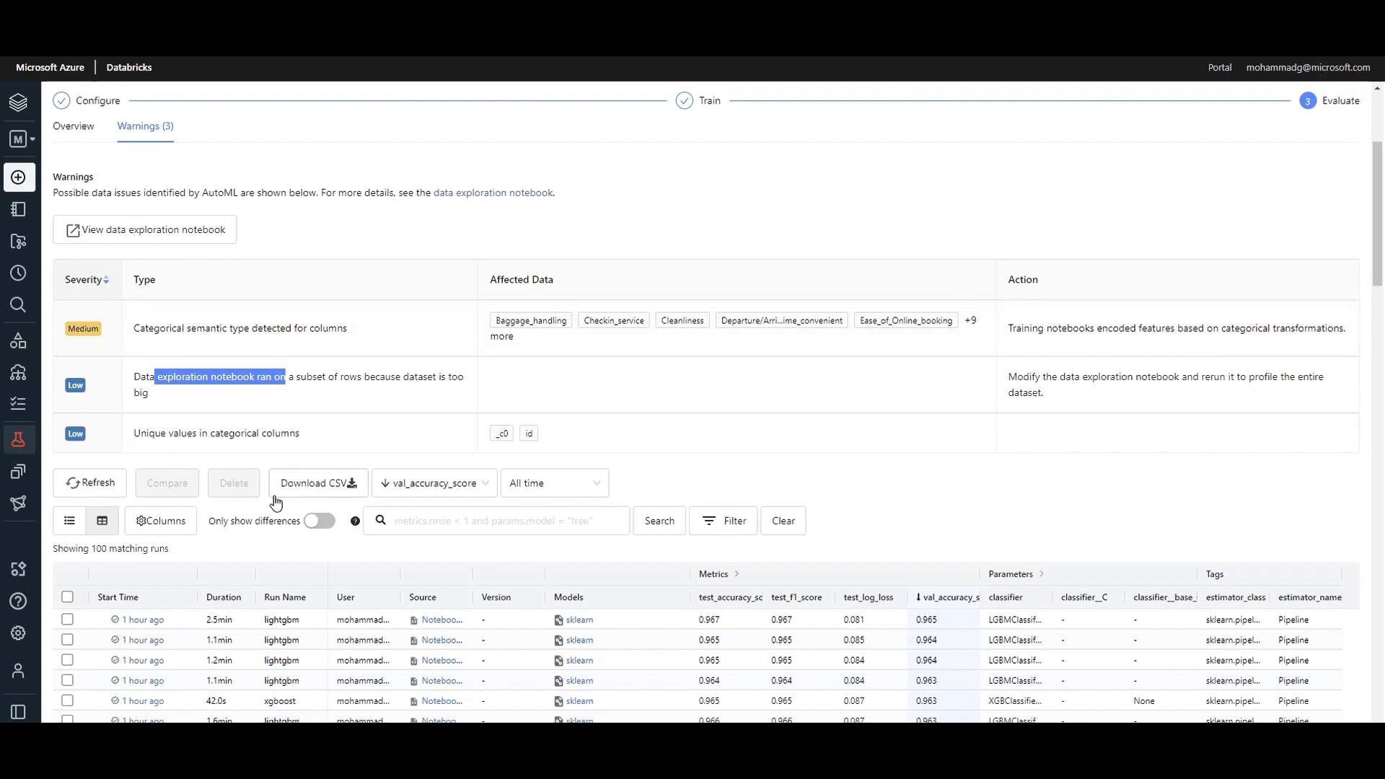
scroll(263, 312, "up", 1)
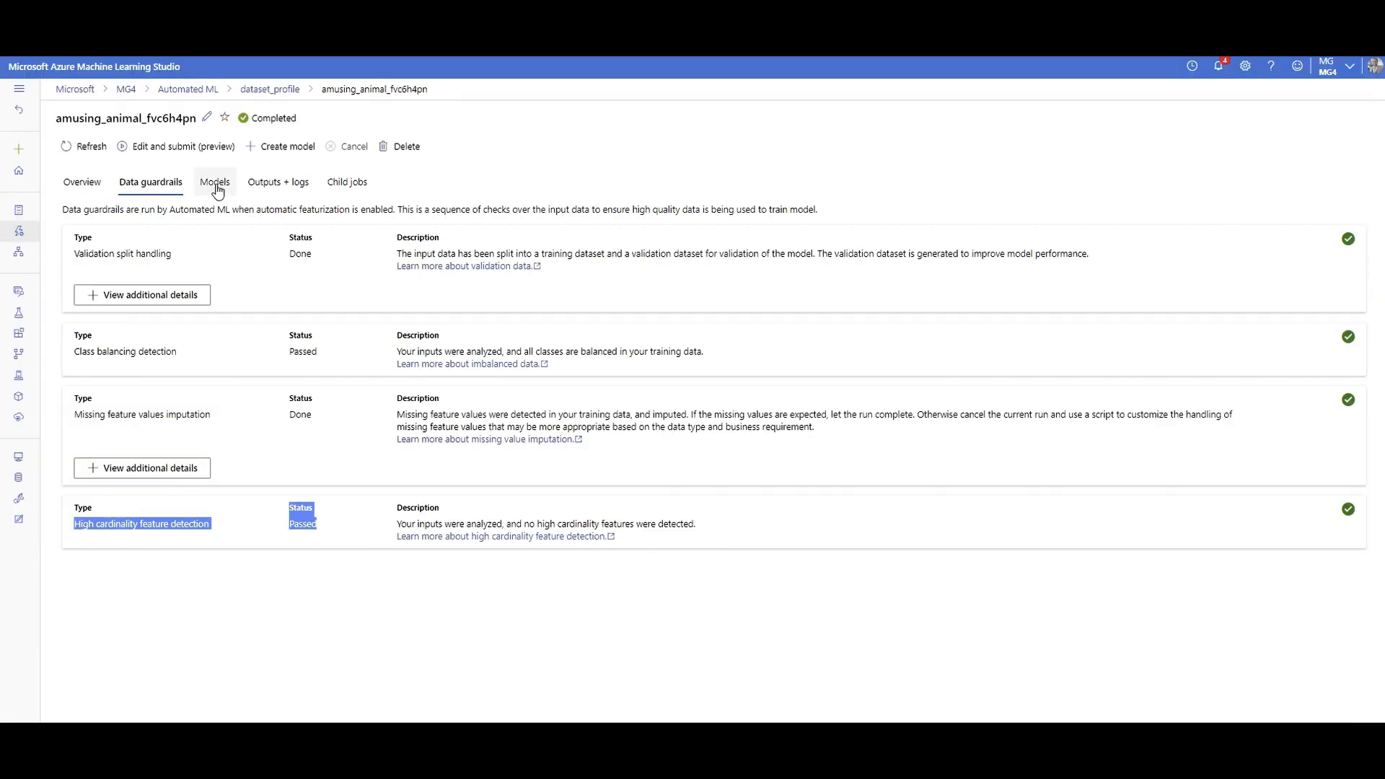
Open the list of models trained by the Azure Machine Learning job and examine their algorithms, accuracy and number.
left_click(216, 185)
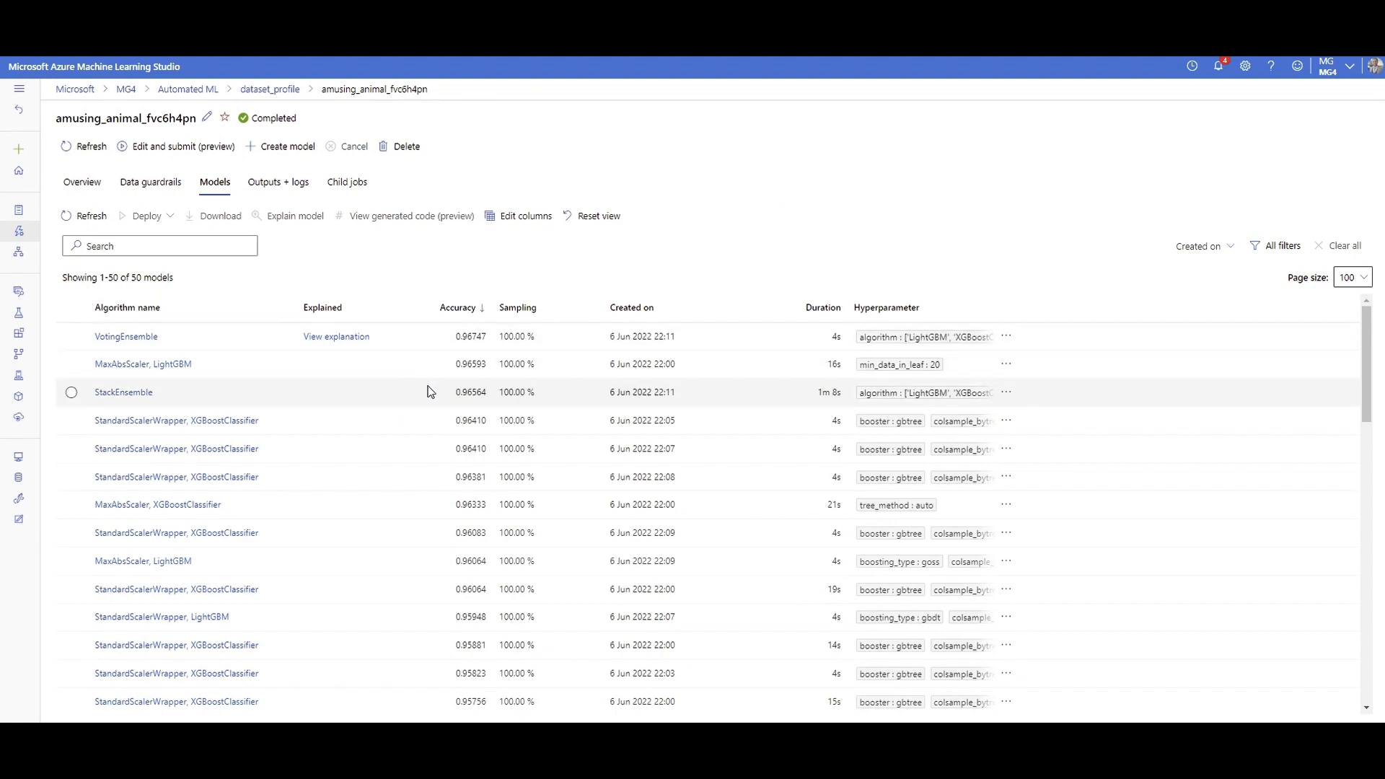
scroll(476, 392, "down", 15)
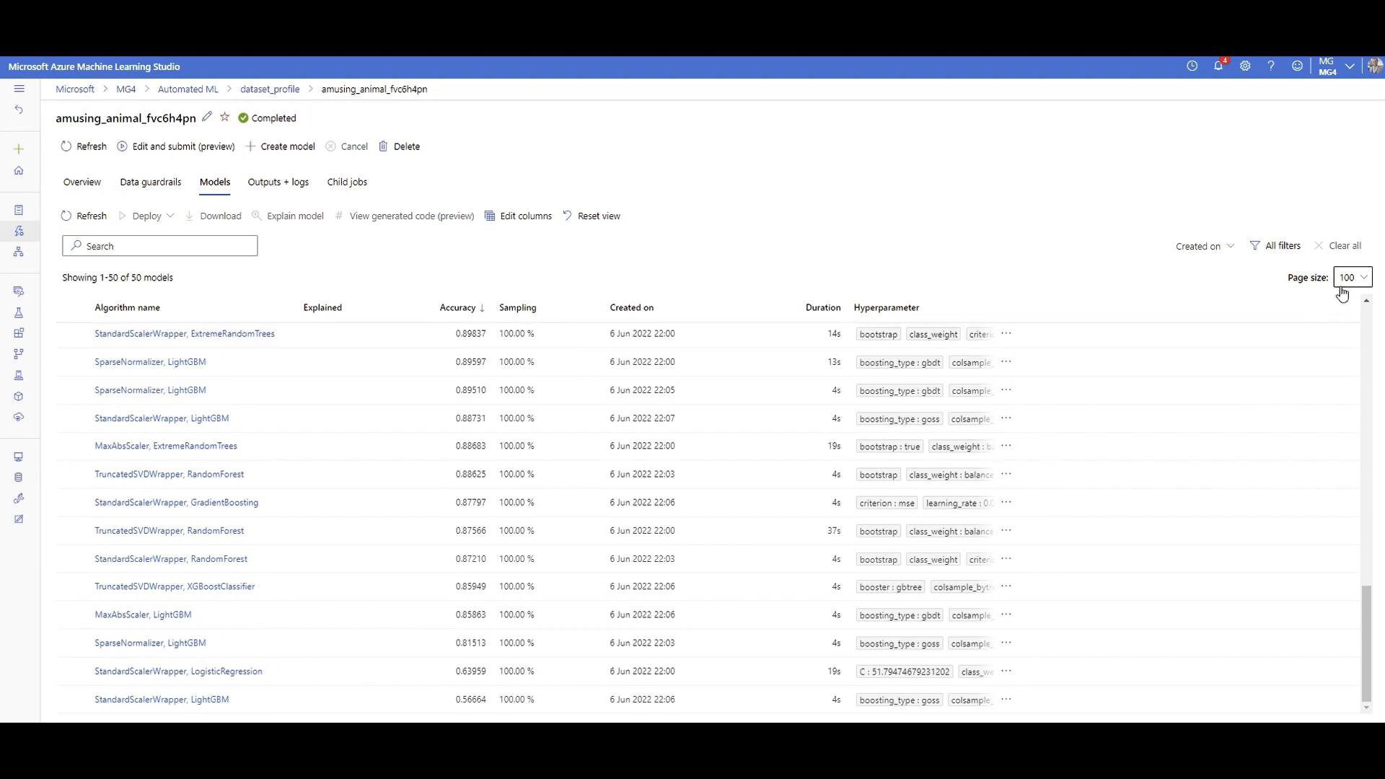
left_click_drag(176, 277, 144, 269)
scroll(307, 456, "up", 15)
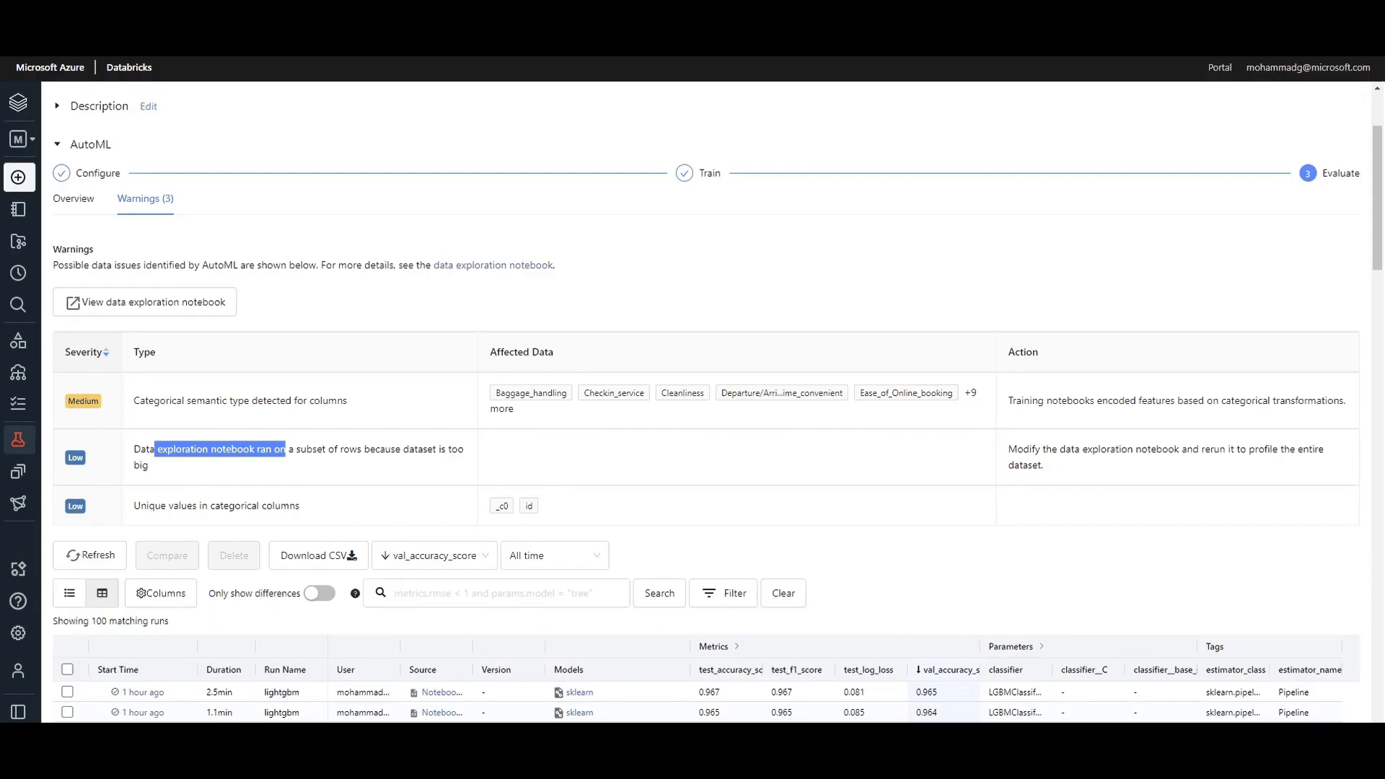
Switch to Databricks and load more runs into the AutomlTest runs table.
scroll(317, 387, "down", 5)
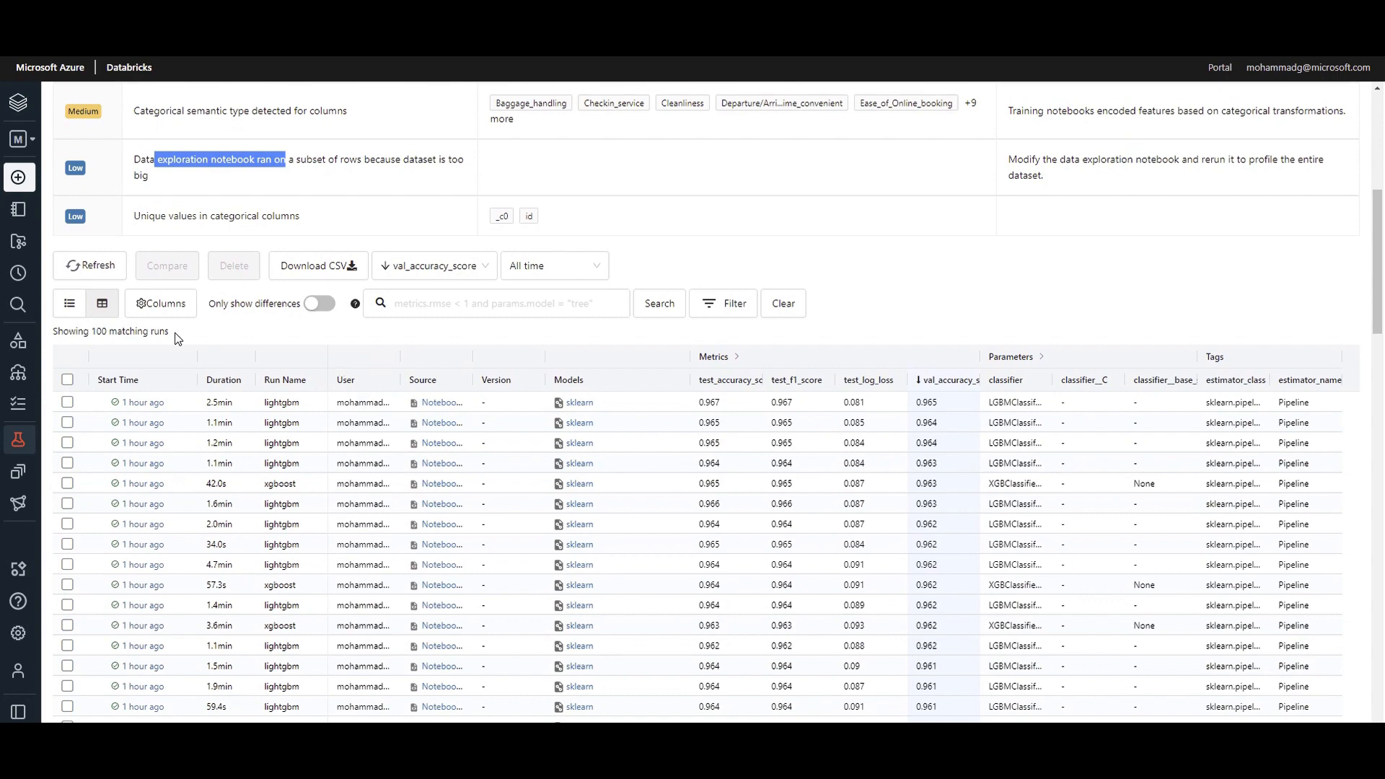
scroll(312, 319, "down", 12)
scroll(408, 397, "down", 3)
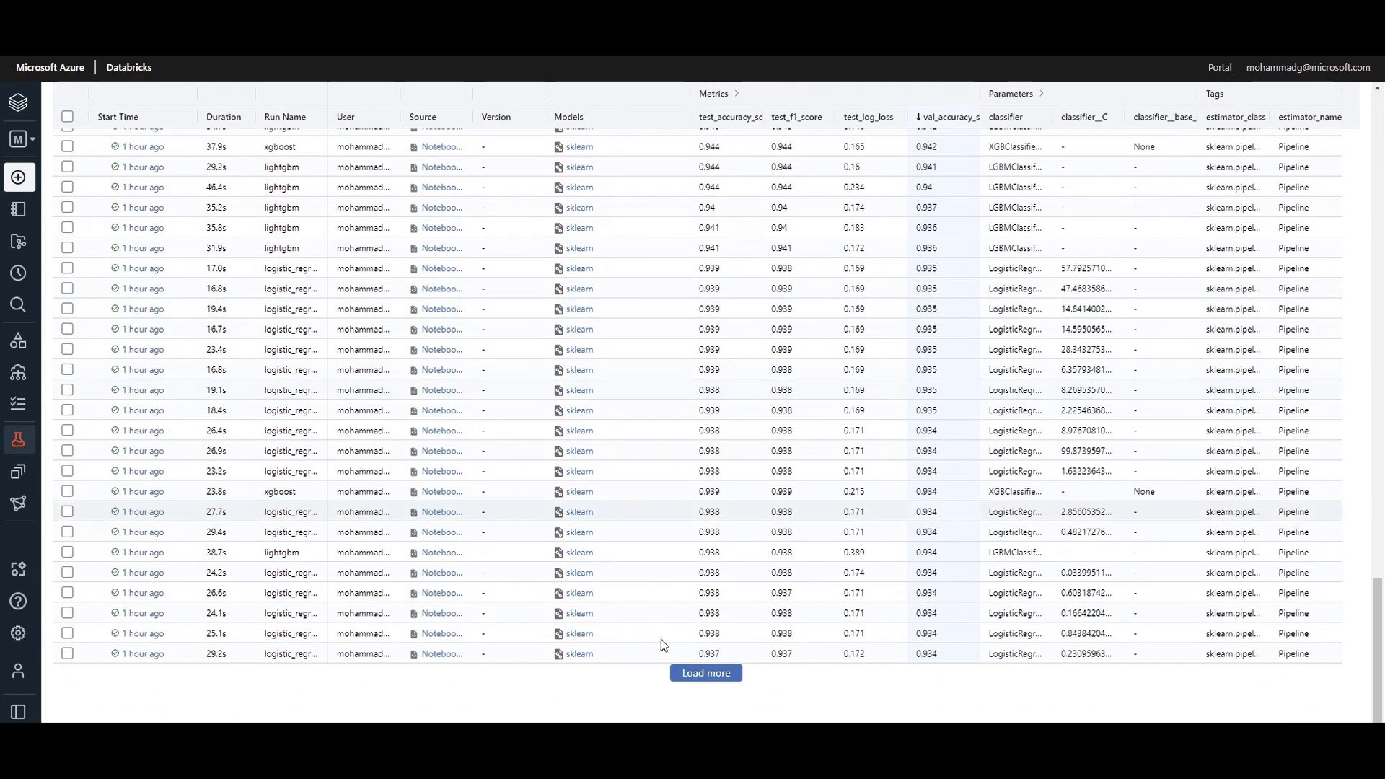
scroll(238, 389, "up", 15)
scroll(238, 388, "up", 5)
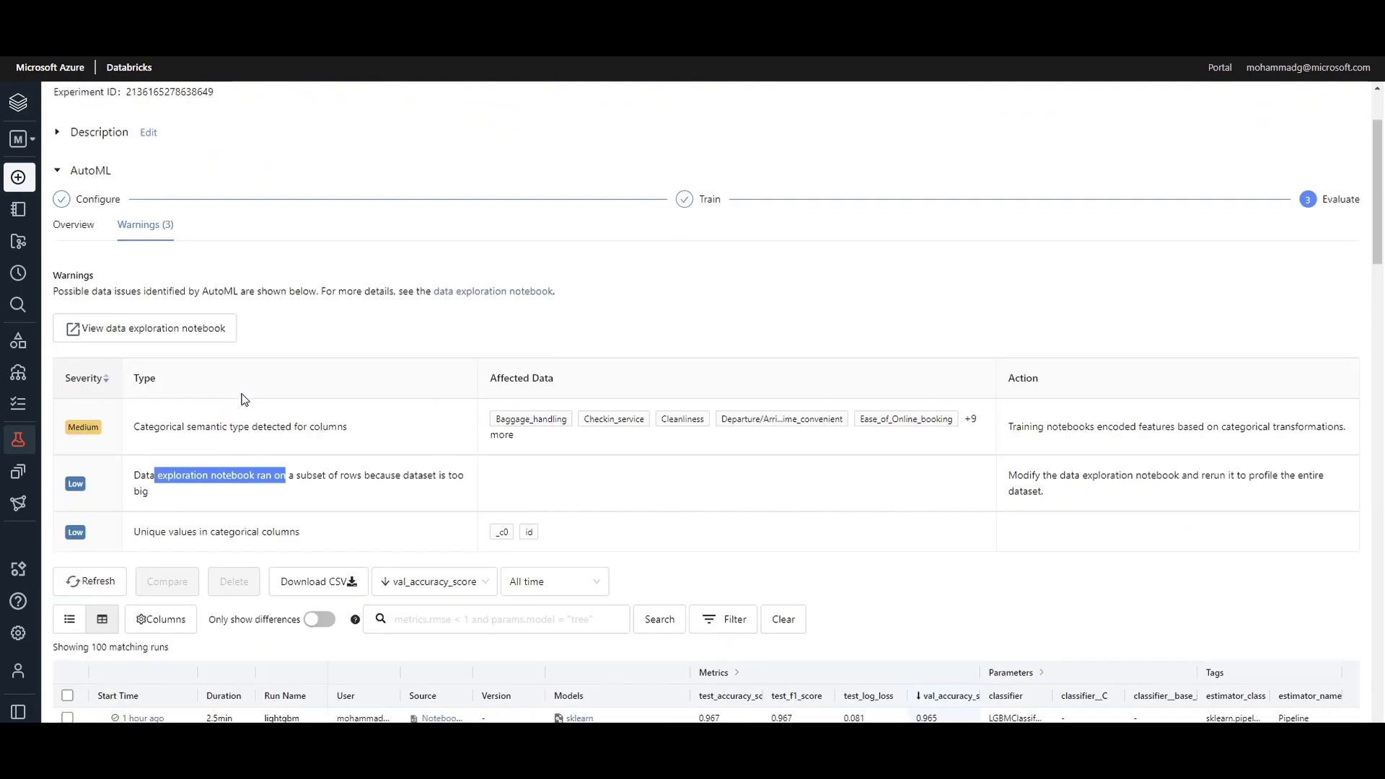
scroll(209, 425, "down", 4)
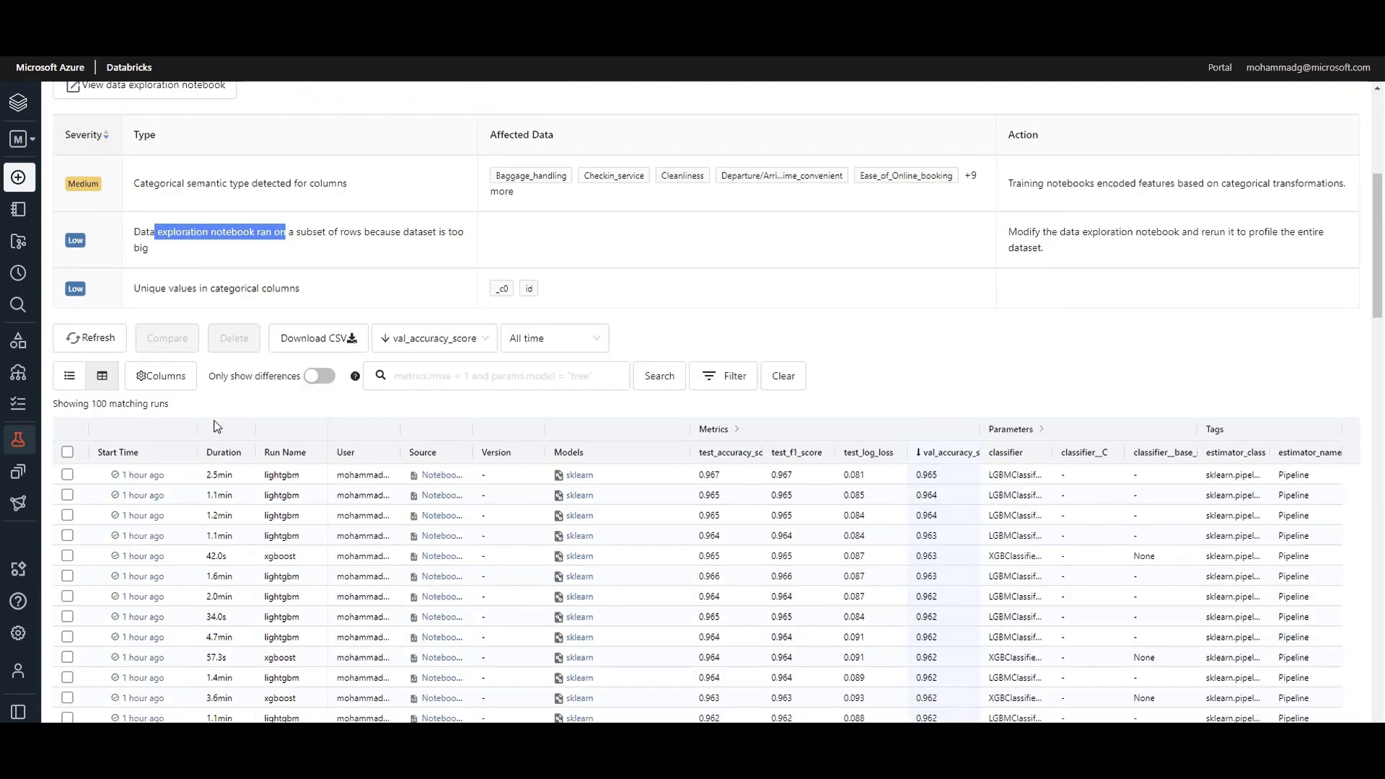
scroll(265, 441, "down", 10)
scroll(265, 443, "up", 9)
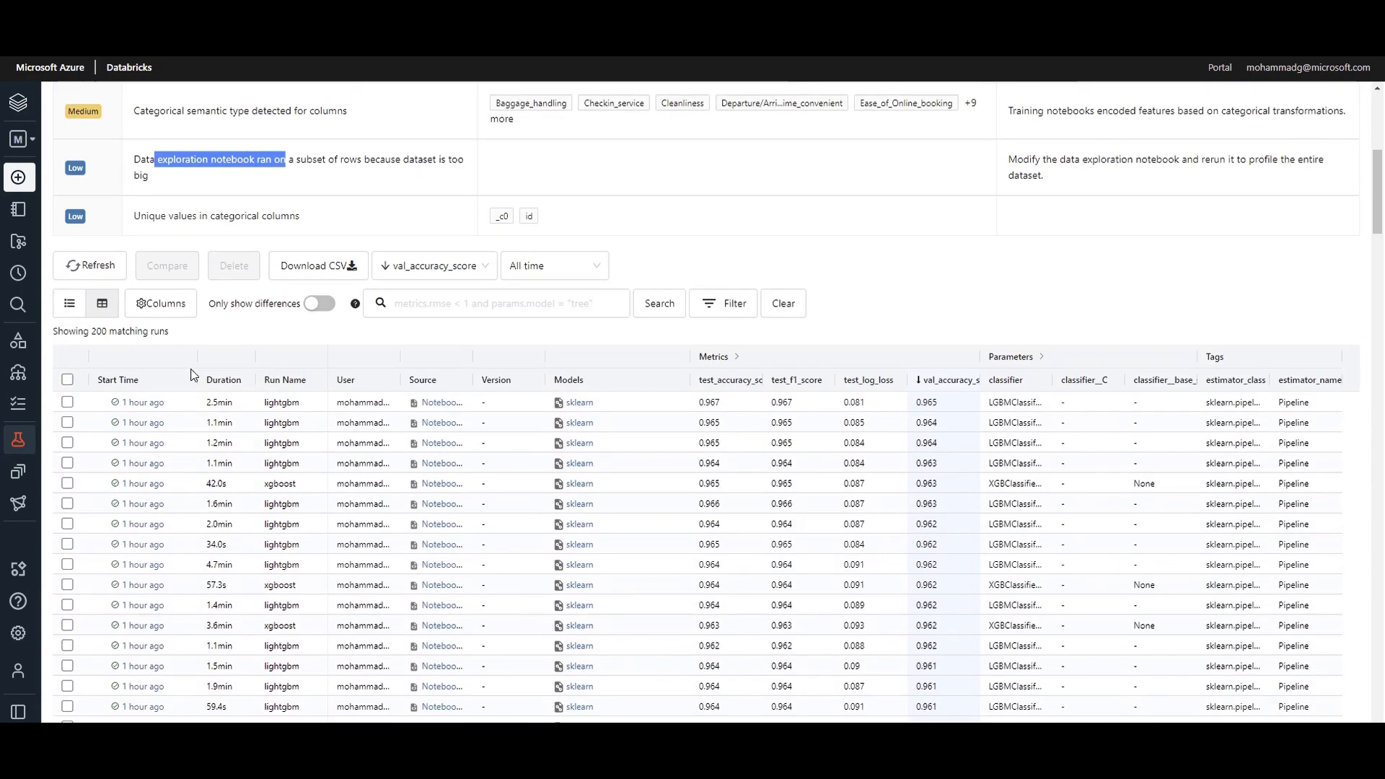
Download the AutomlTest runs as a CSV file and open runs (1).csv in a maximized Excel window.
left_click(335, 266)
left_click(93, 715)
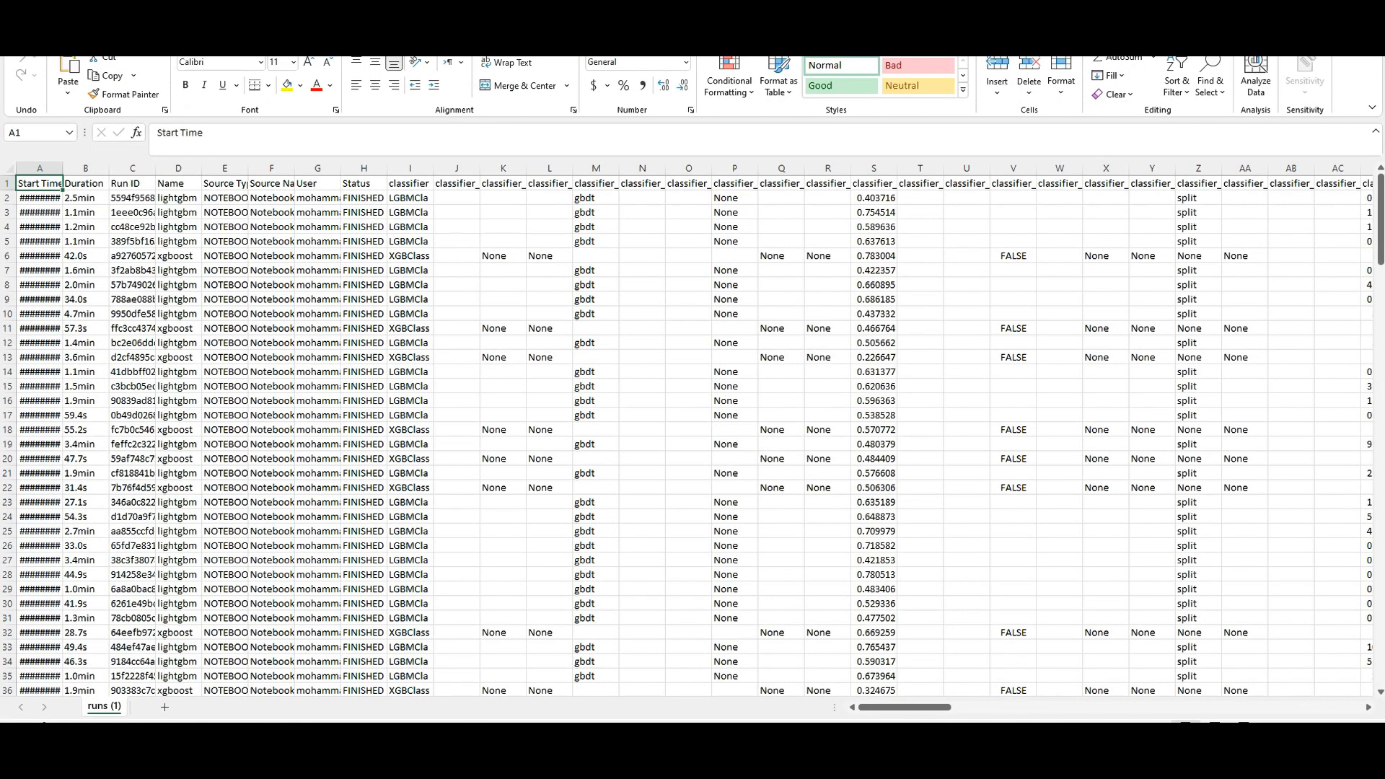
left_click_drag(750, 6, 863, 442)
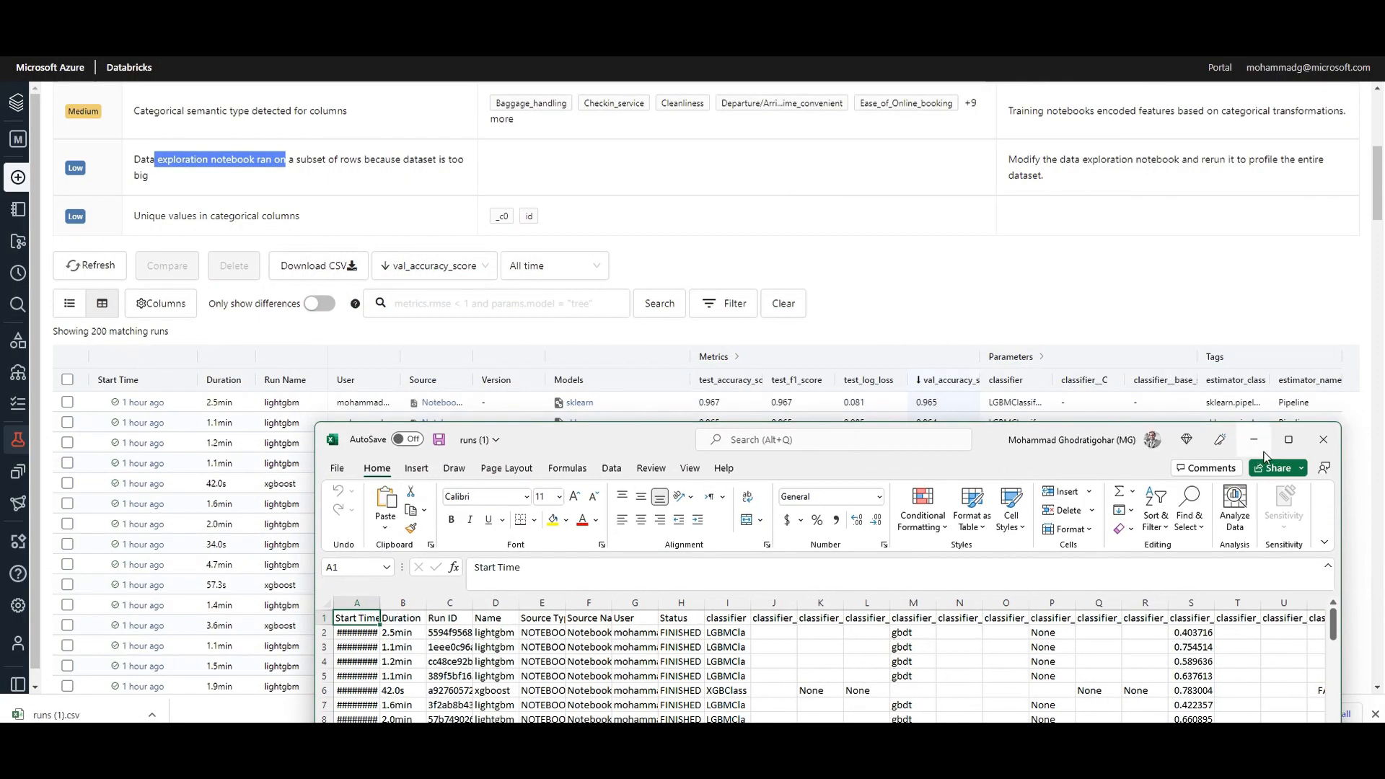
left_click(1289, 440)
Examine the exported run rows through the end of the sheet to determine how many runs were made.
left_click_drag(1380, 209, 1380, 400)
left_click_drag(1383, 598, 1380, 662)
scroll(102, 566, "down", 2)
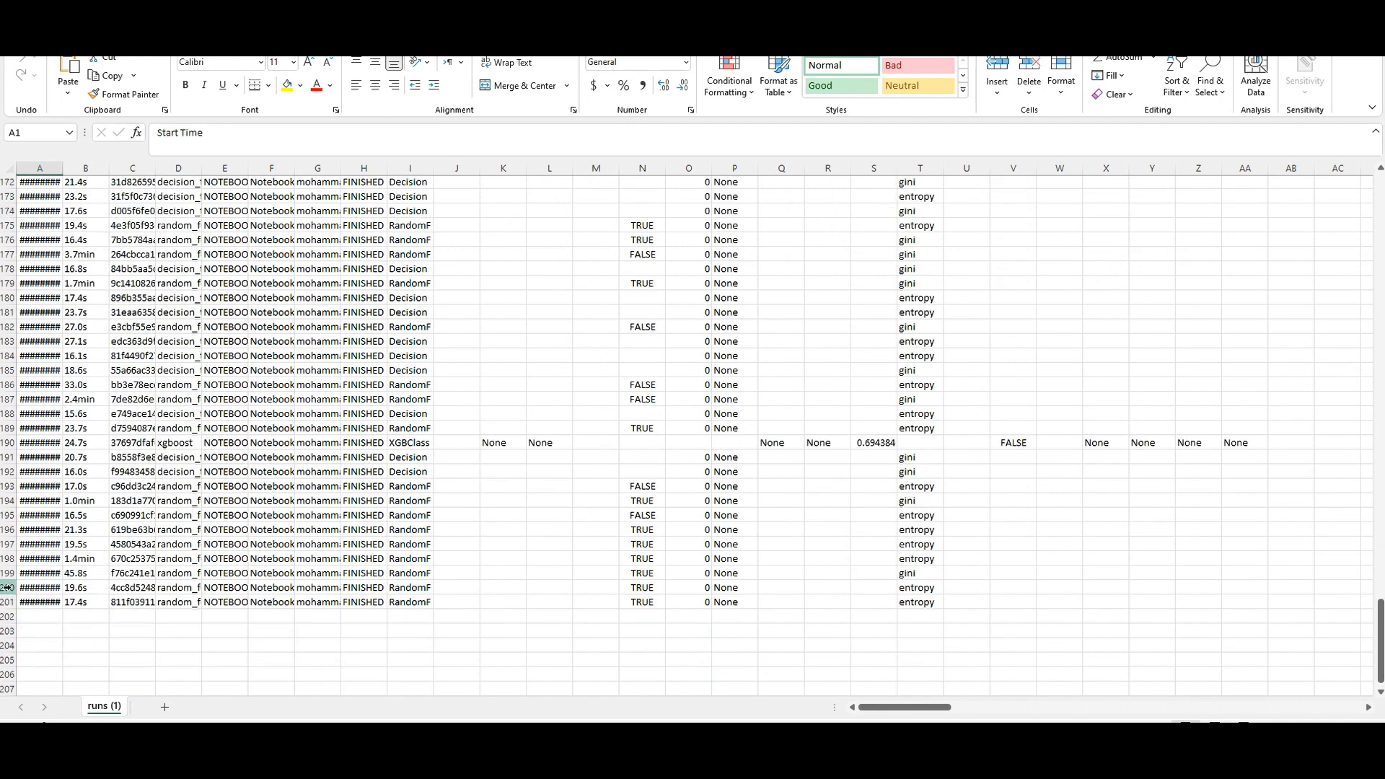
left_click(8, 587)
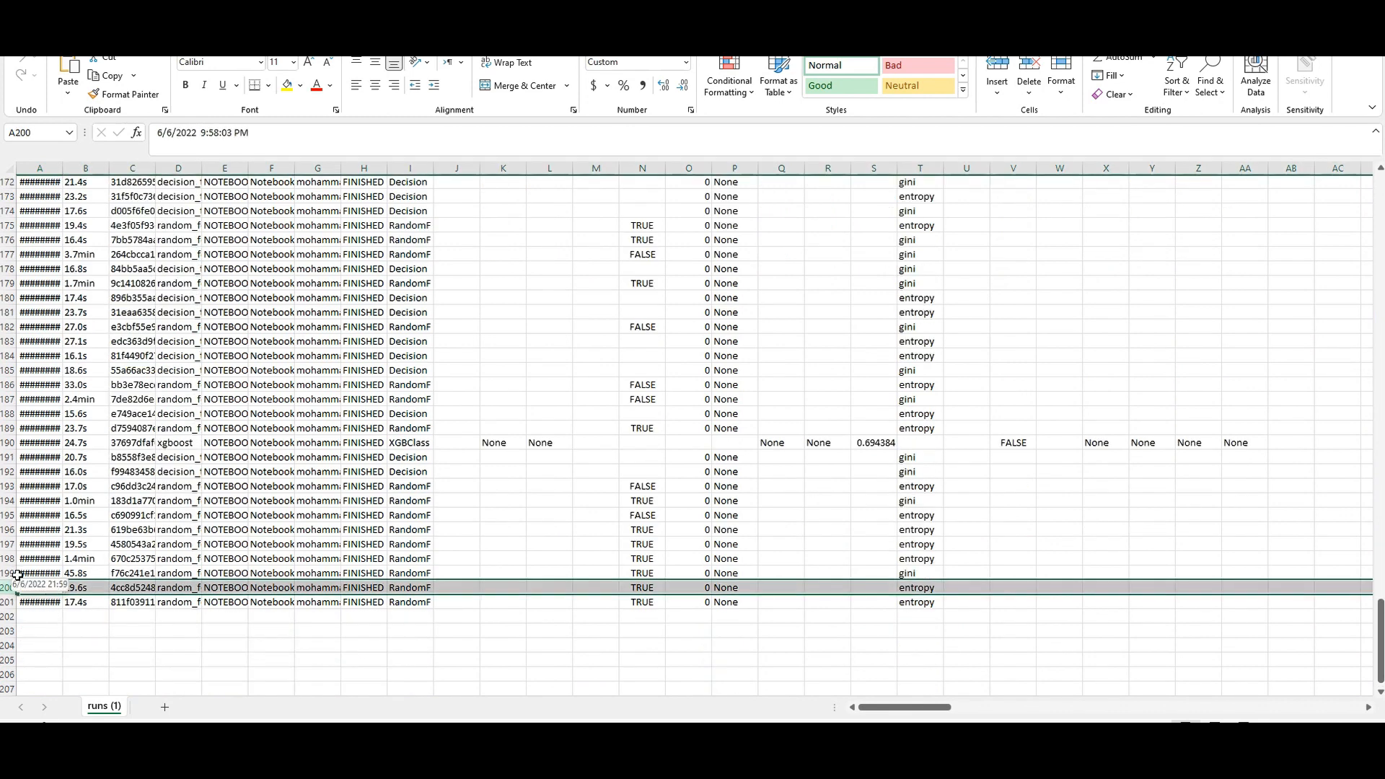
scroll(24, 534, "up", 6)
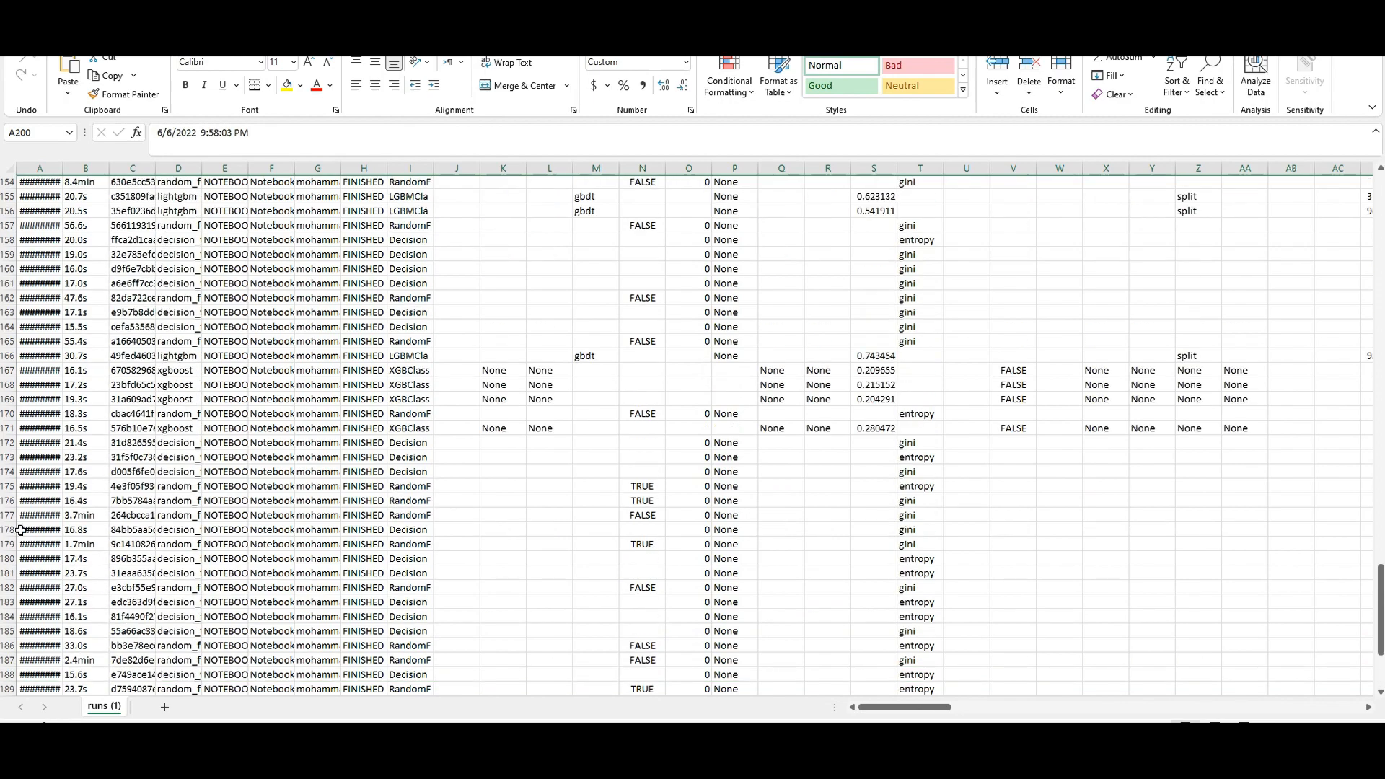
scroll(20, 529, "up", 6)
scroll(15, 430, "down", 6)
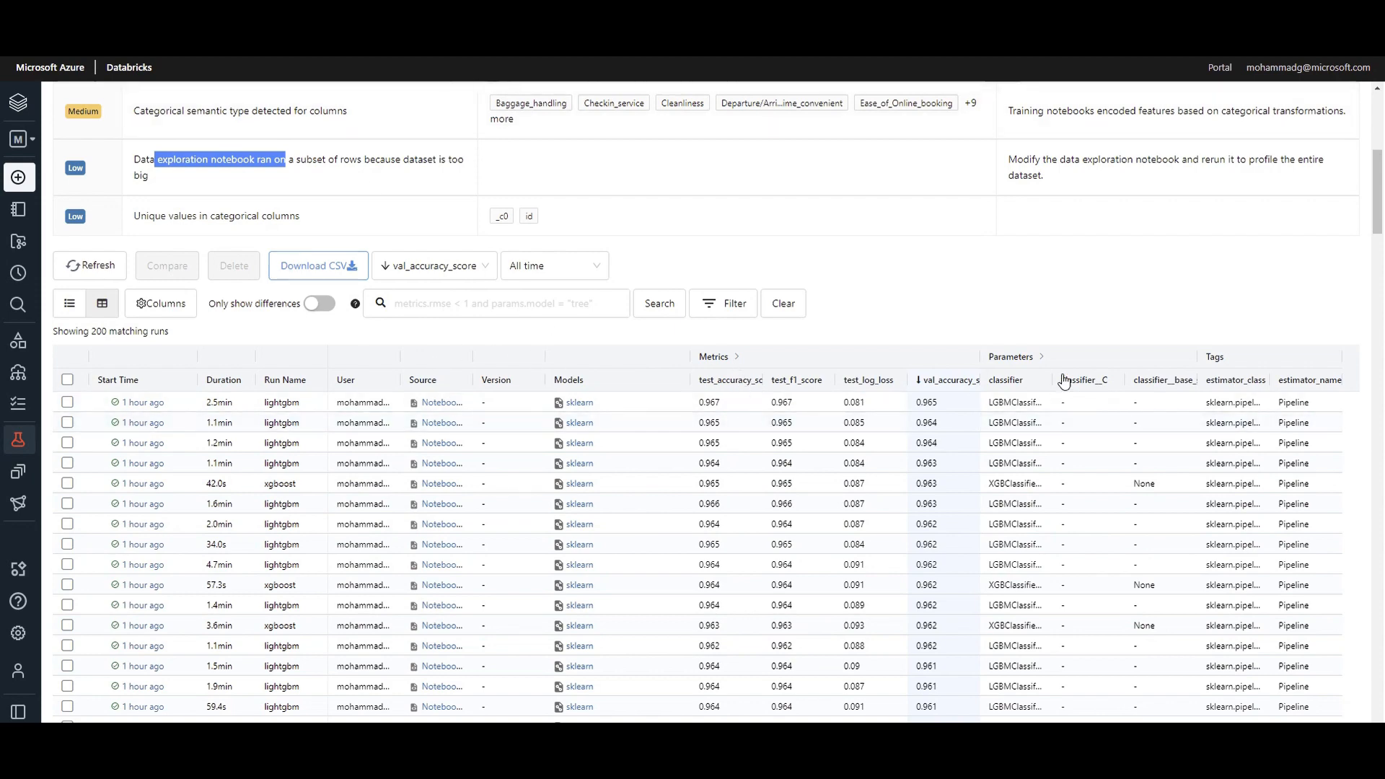
Return to Databricks, sort the runs by test_accuracy_score and expand the Metrics group to show all metric columns.
left_click(1001, 375)
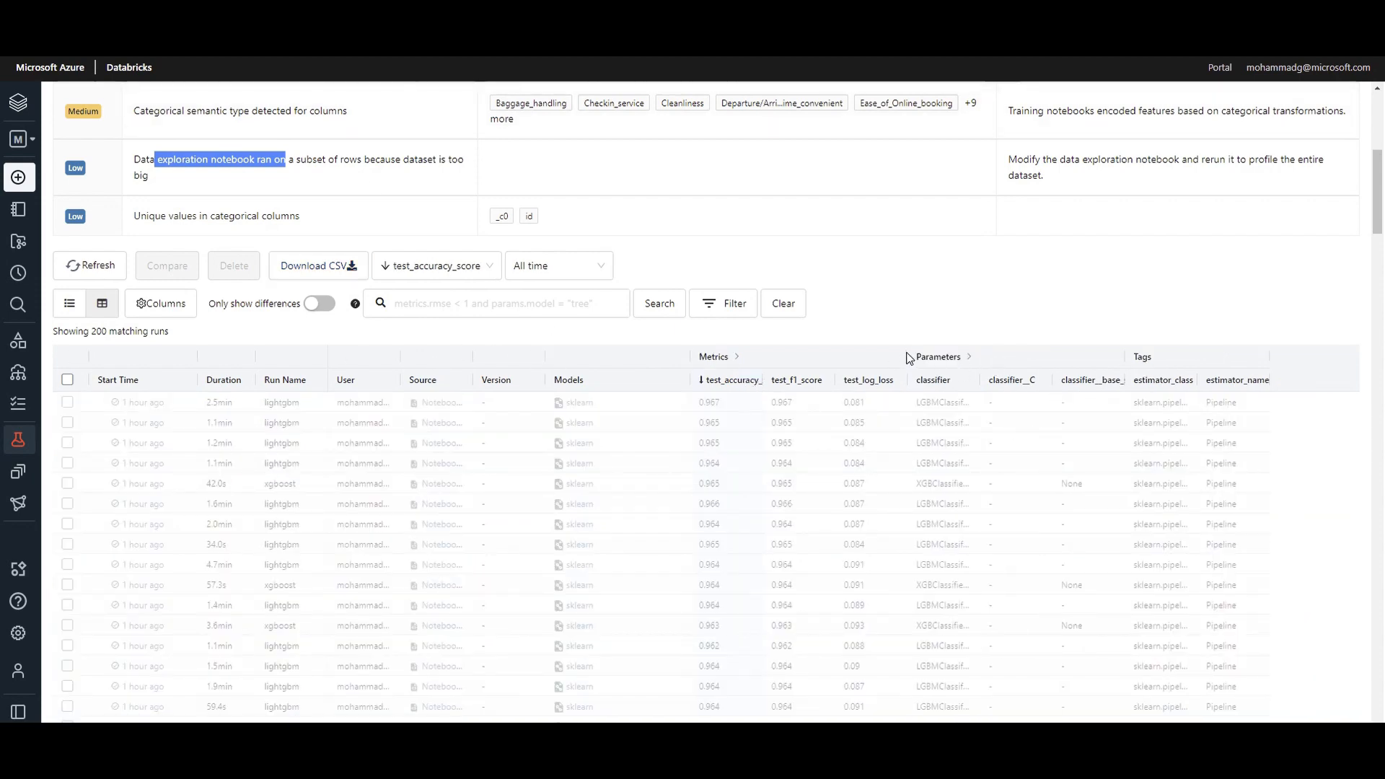
left_click(734, 358)
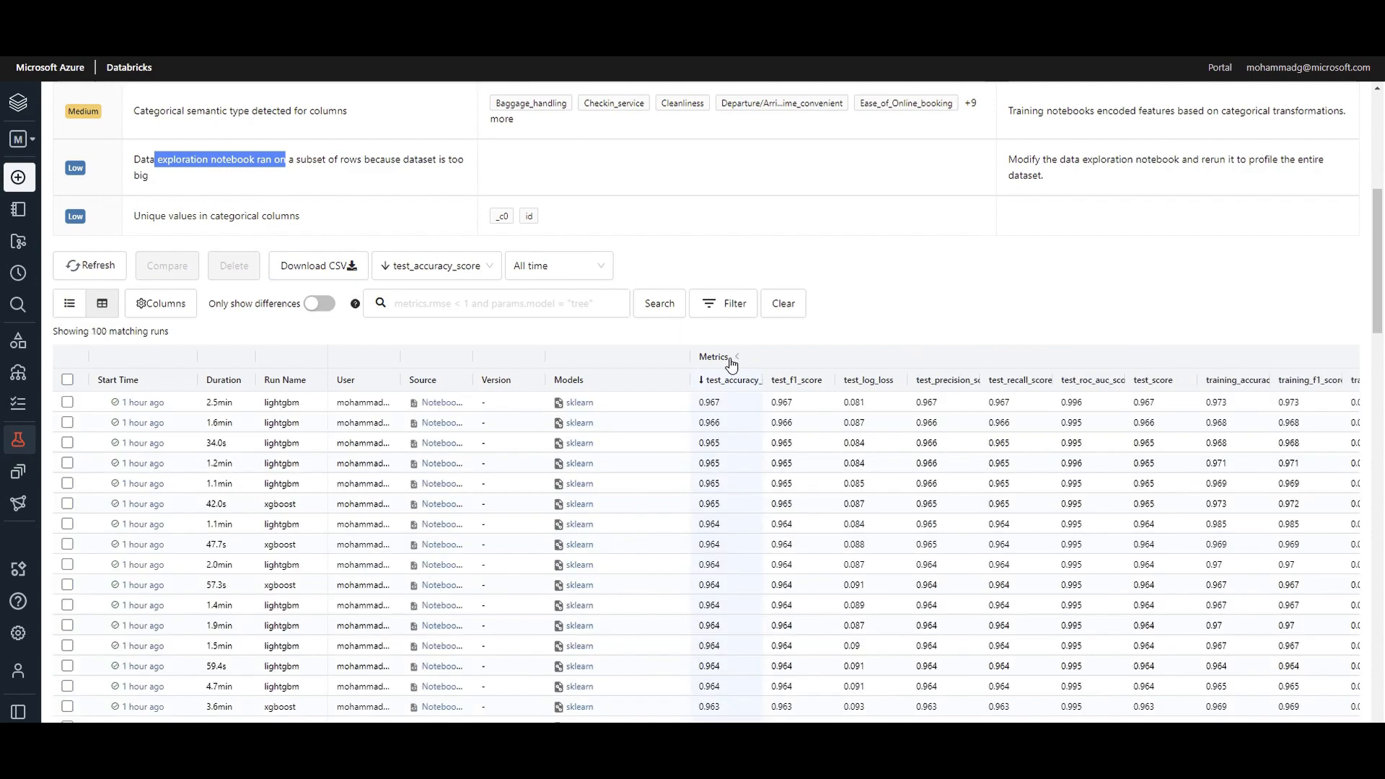
left_click(735, 362)
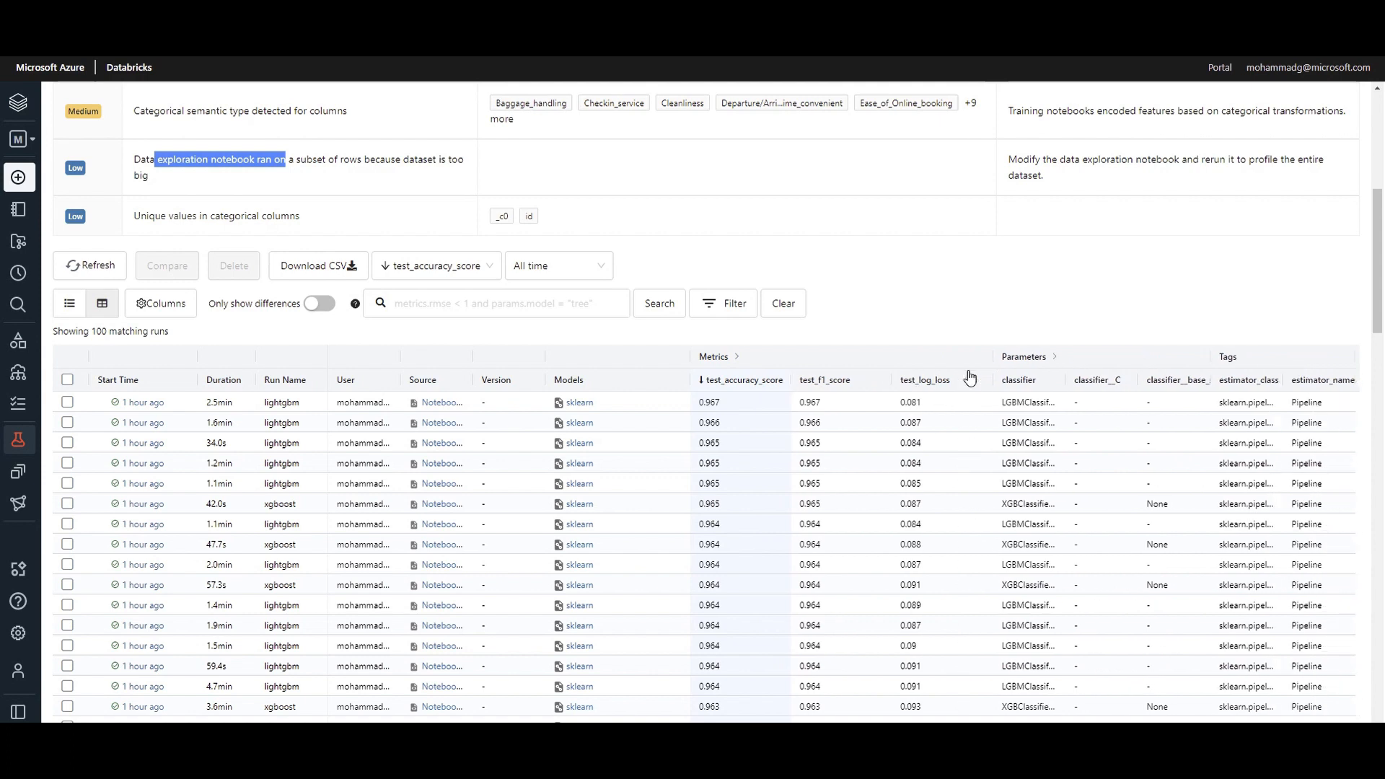
left_click(736, 363)
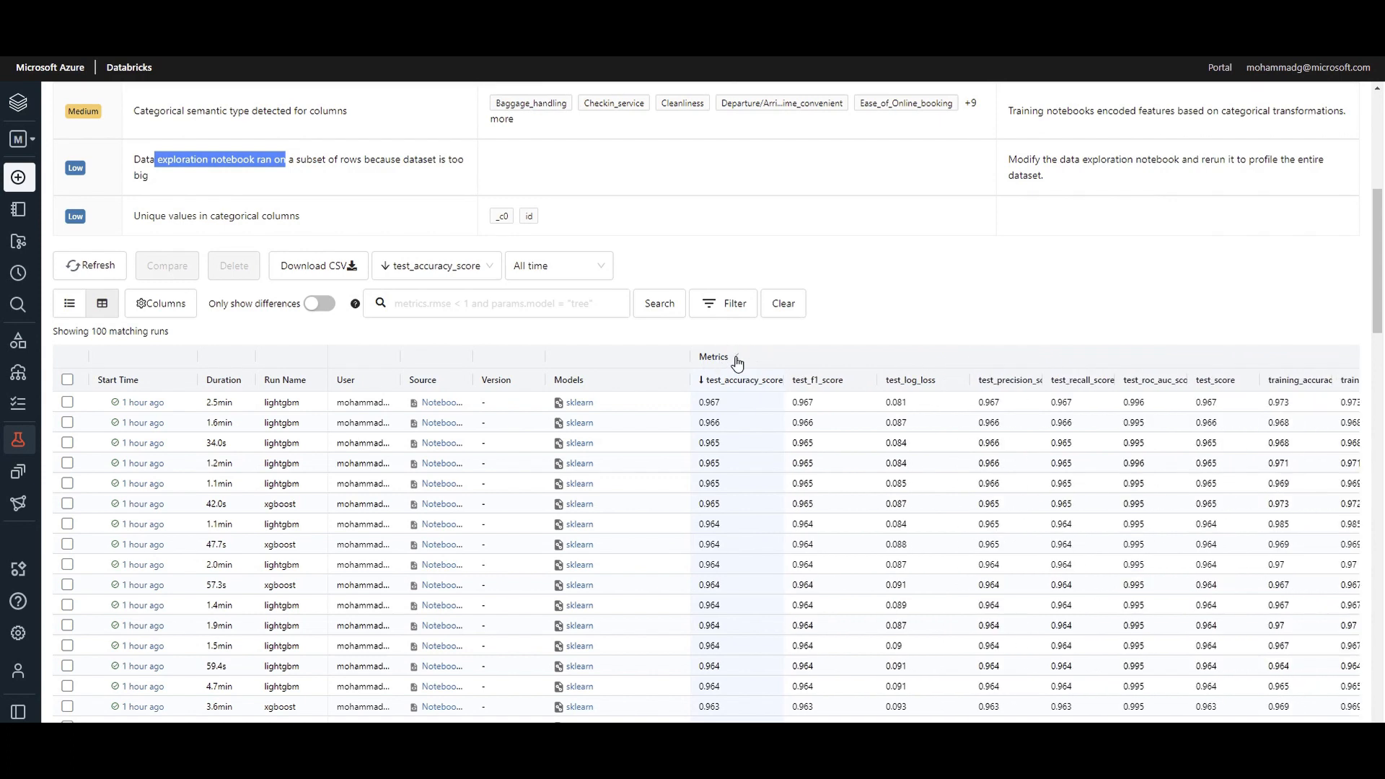
Examine the test, training and validation metric columns across the sorted AutomlTest runs.
left_click(1034, 681)
scroll(1050, 626, "down", 4)
scroll(1057, 404, "up", 3)
left_click_drag(1056, 370, 1357, 376)
left_click(1282, 370)
scroll(390, 397, "up", 2)
scroll(486, 622, "down", 1)
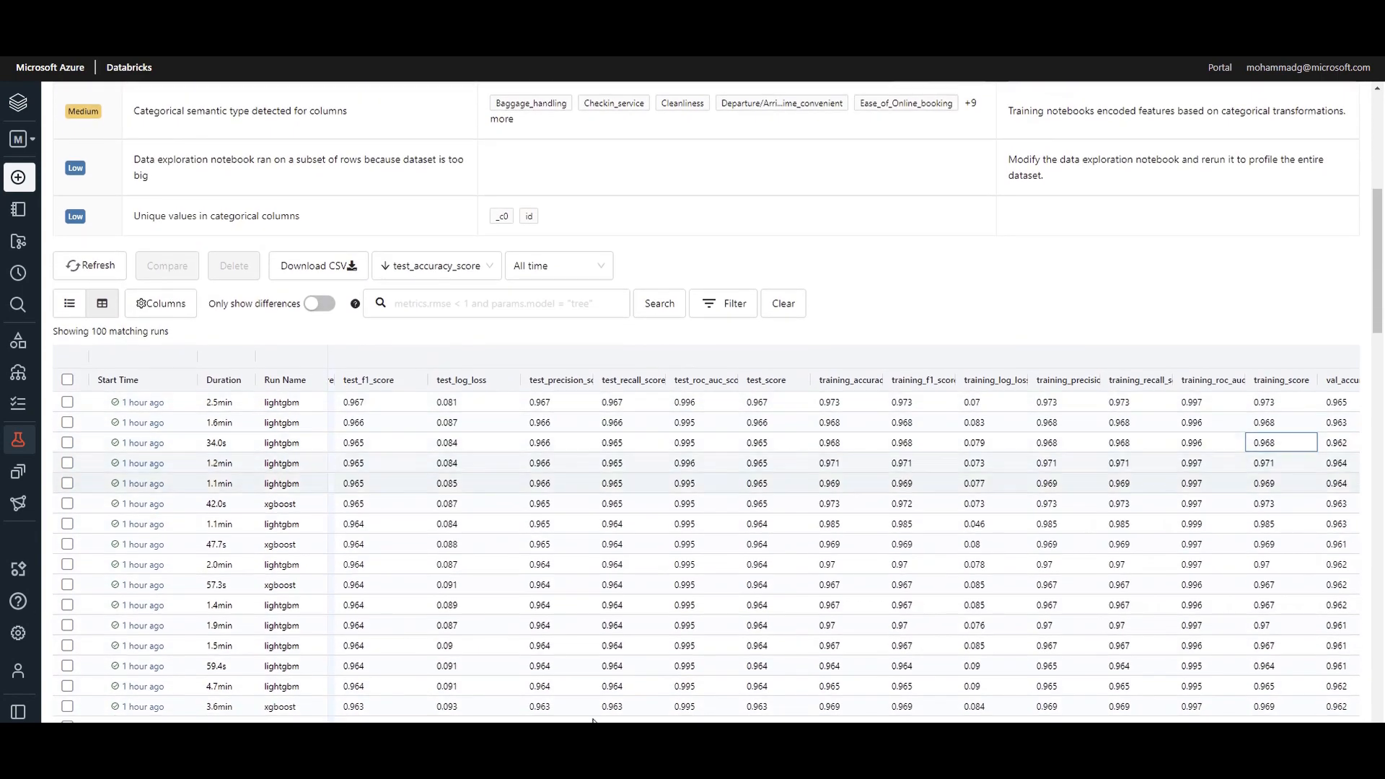
Collapse the expanded Metrics columns and keep the AutomlTest runs sorted by descending test_accuracy_score.
left_click_drag(679, 586, 172, 513)
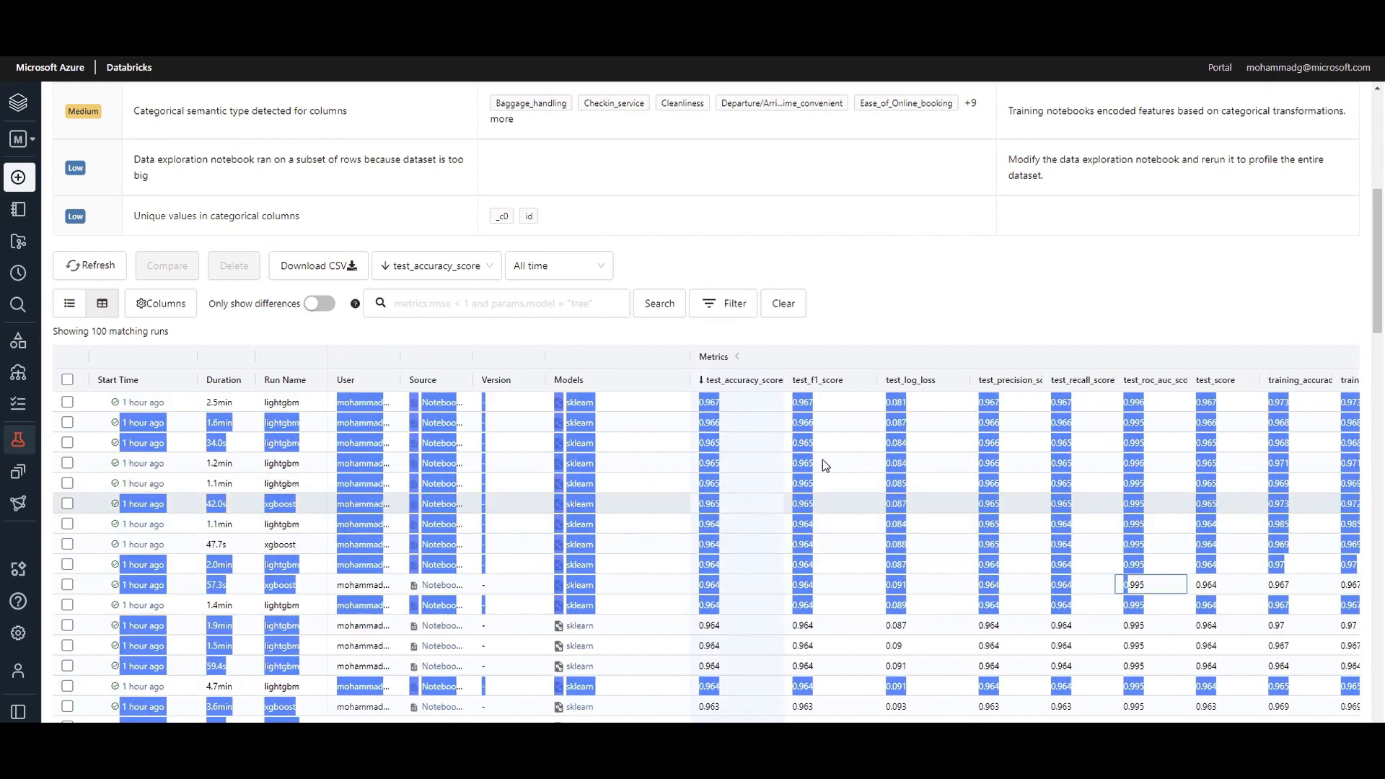
left_click(734, 357)
scroll(730, 361, "up", 1)
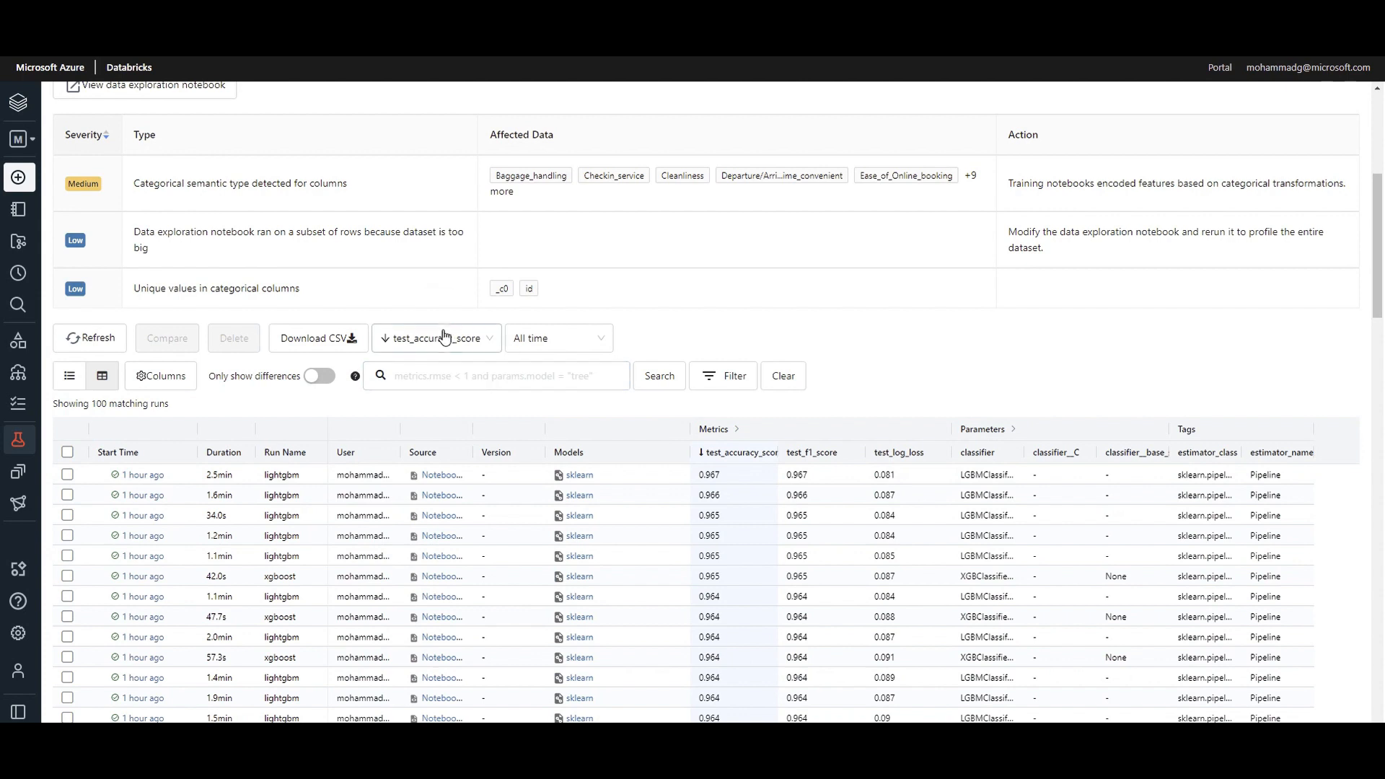
left_click(426, 348)
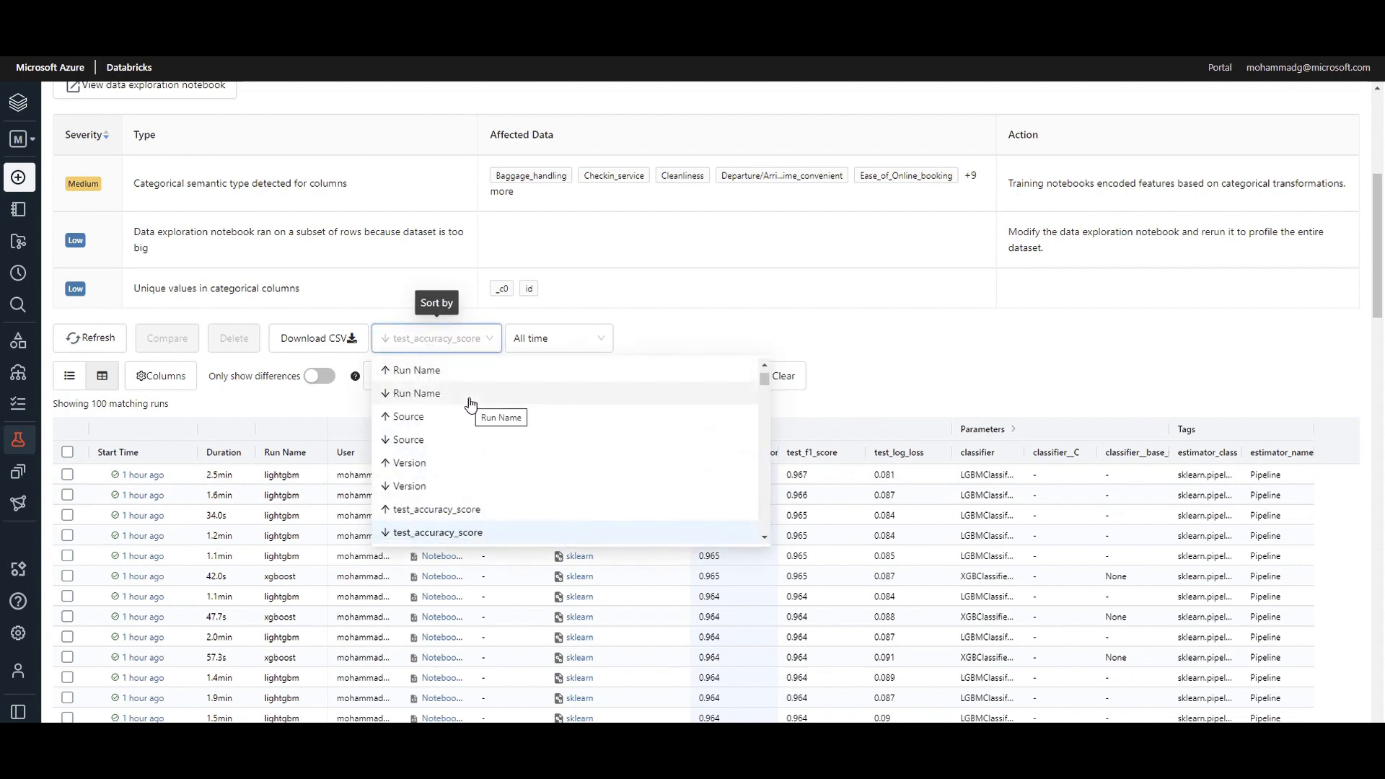
left_click(464, 534)
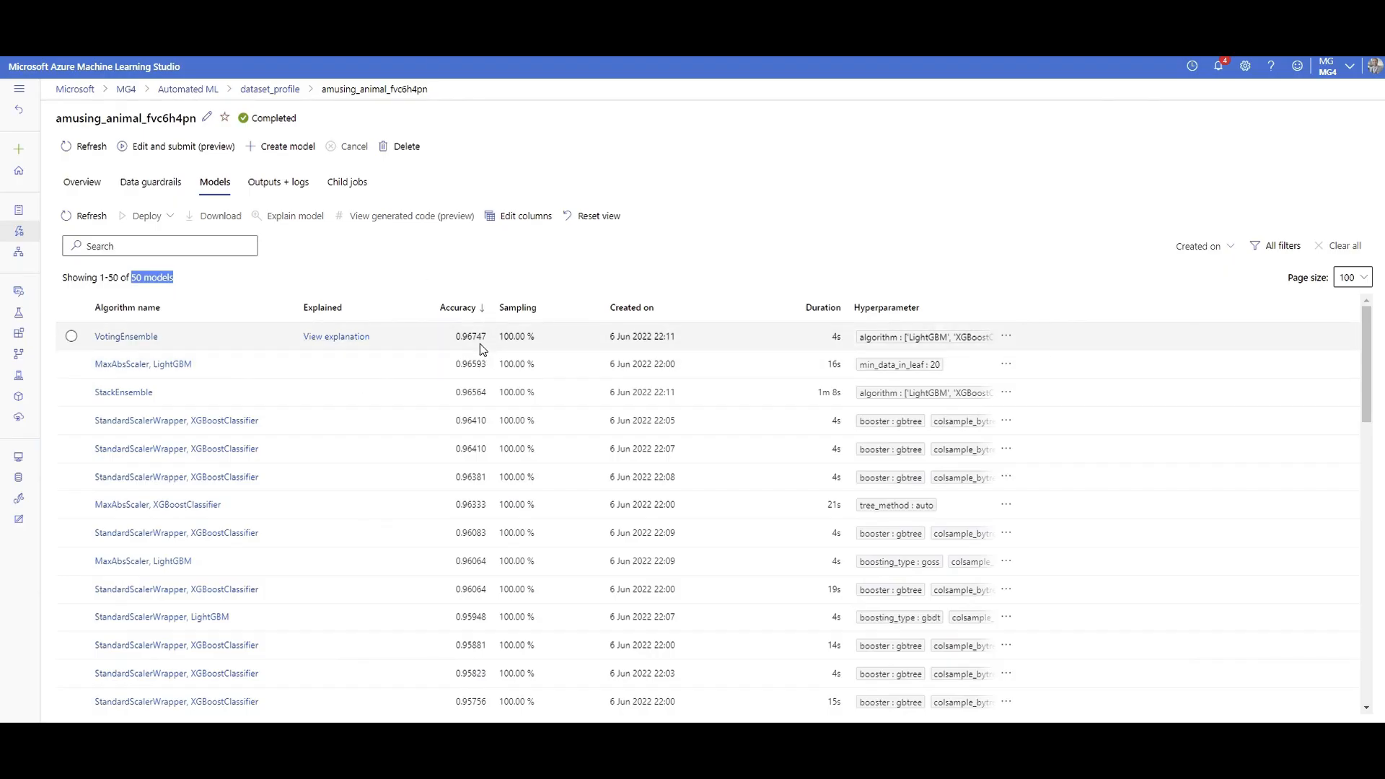
Compare the top model accuracies in Azure Machine Learning and Databricks, and check the VotingEnsemble model's test results accuracy in Azure Machine Learning.
left_click_drag(486, 338, 462, 340)
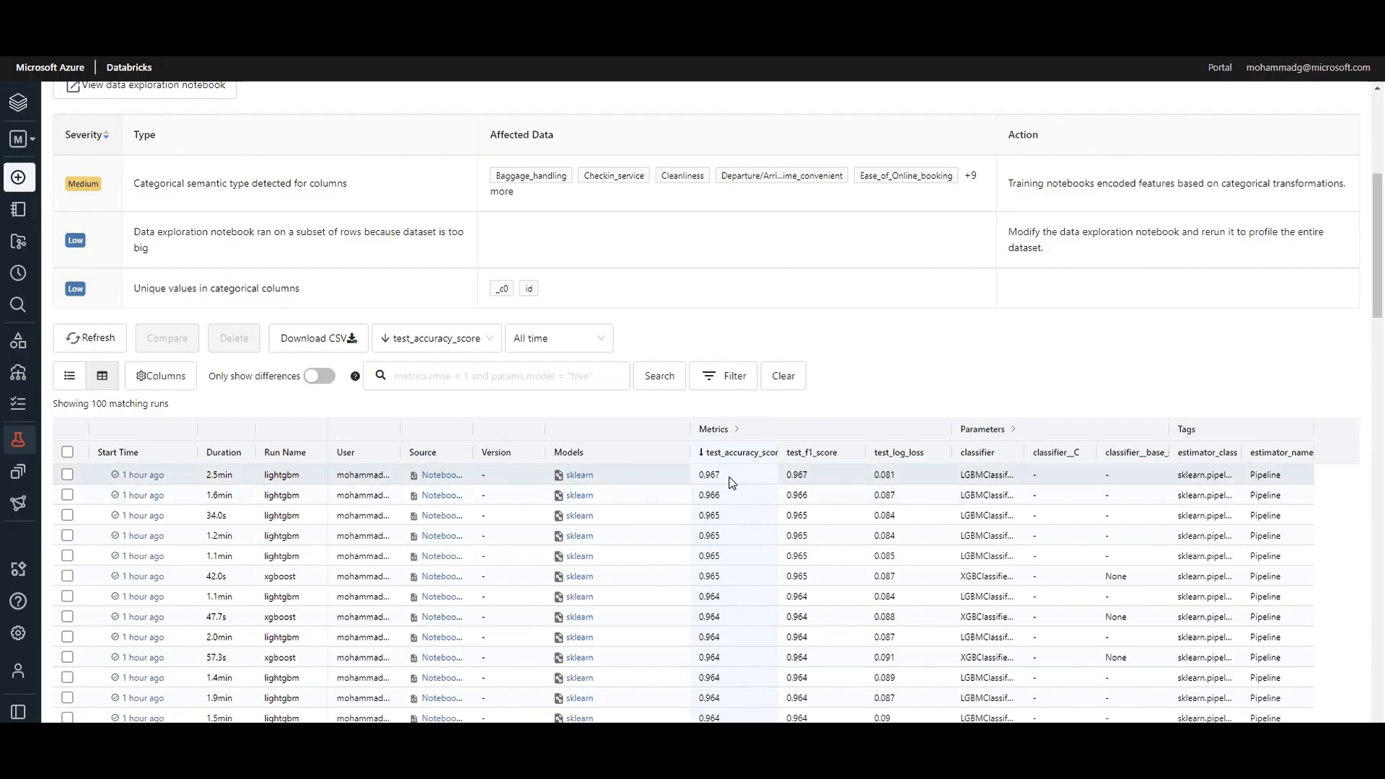
left_click_drag(724, 477, 692, 482)
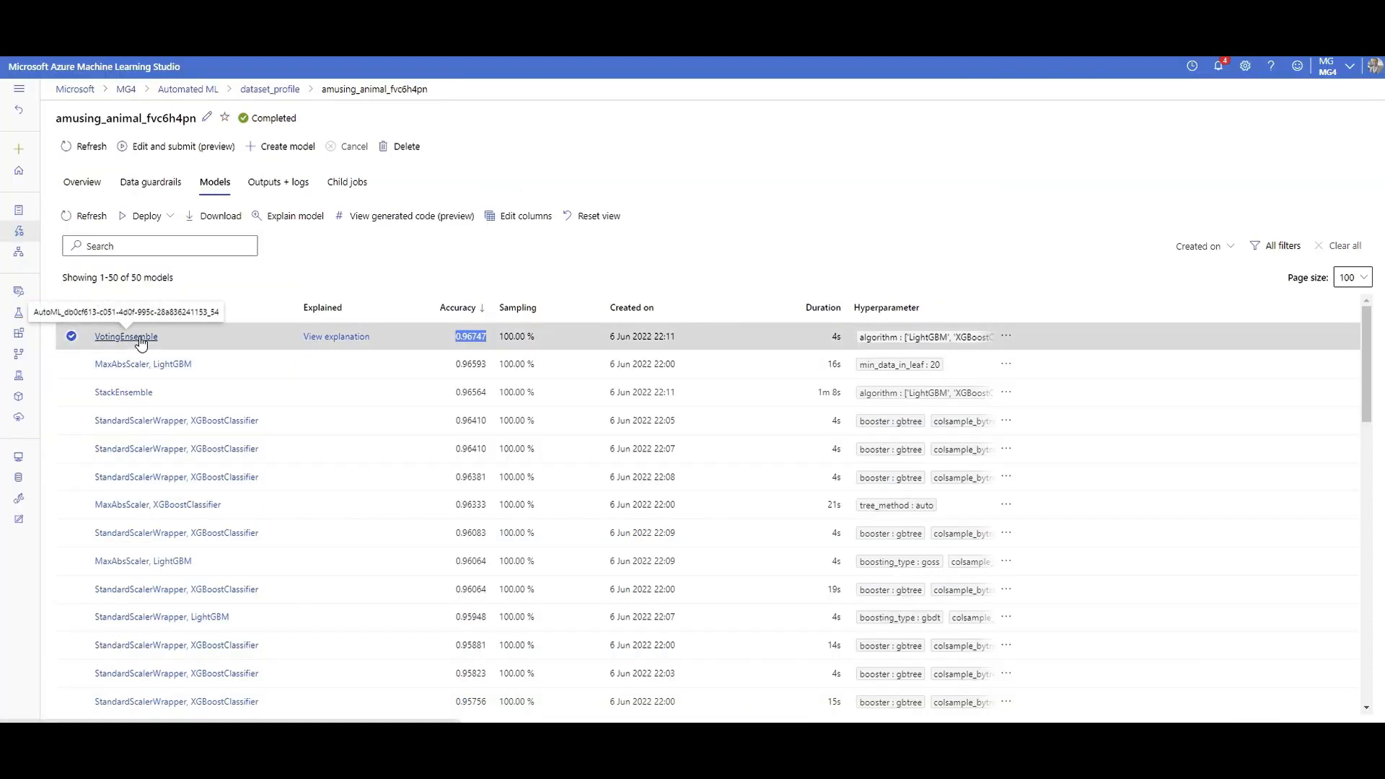
left_click(140, 337)
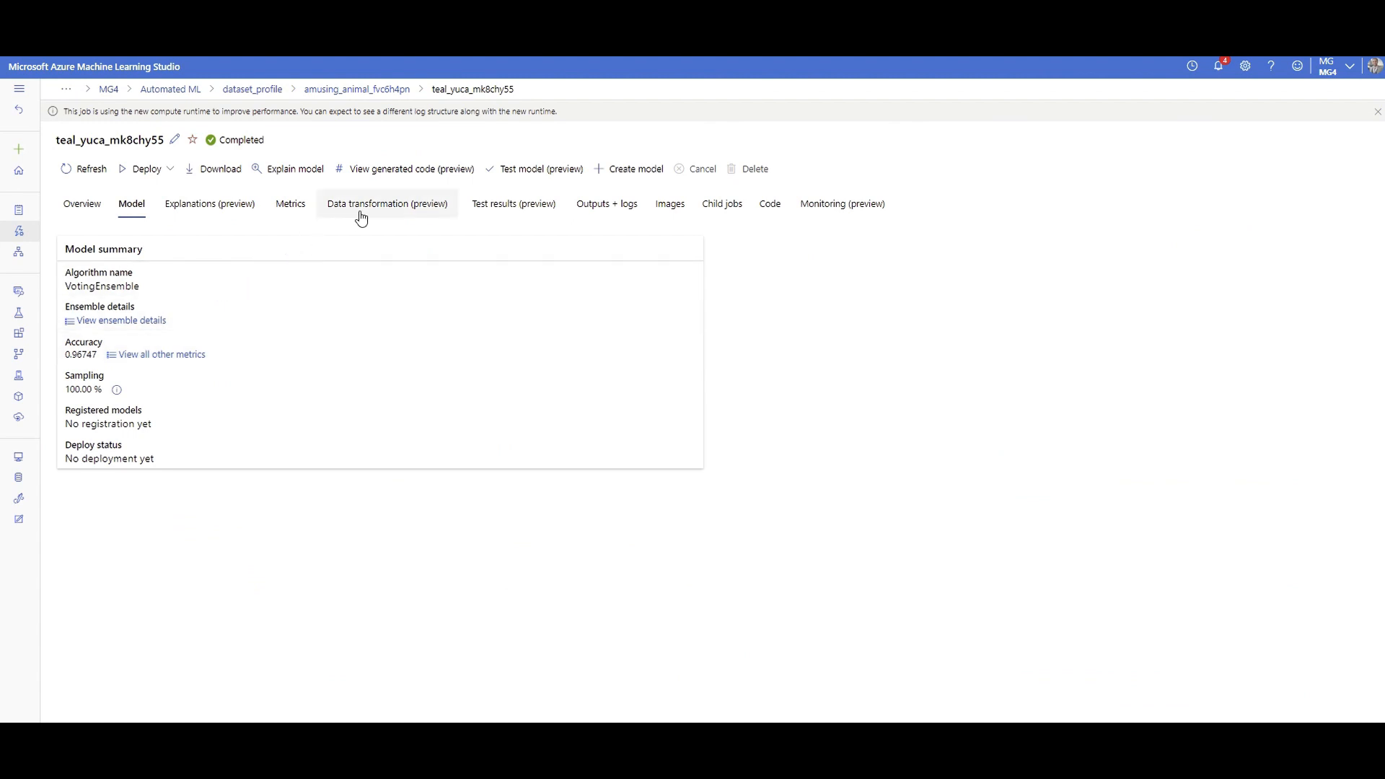
left_click(505, 210)
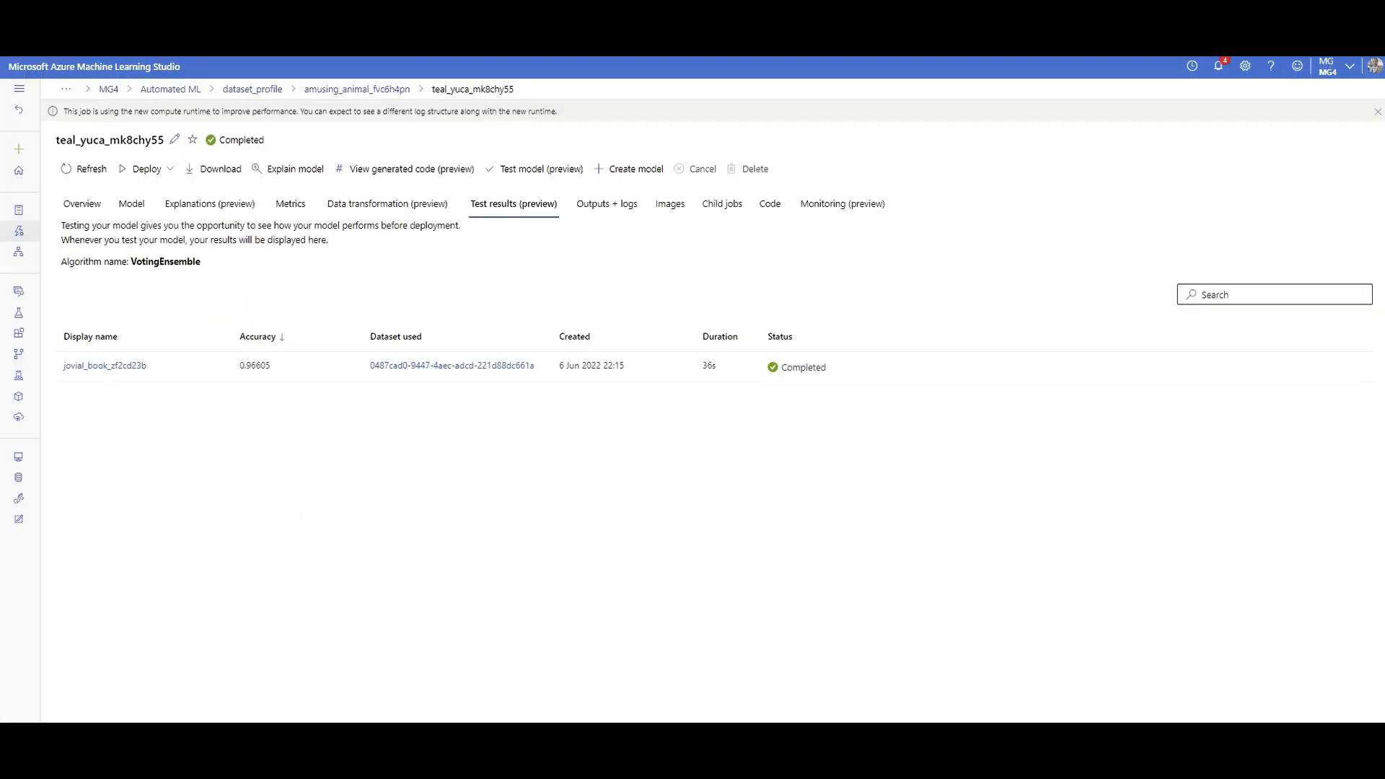
double_click(275, 365)
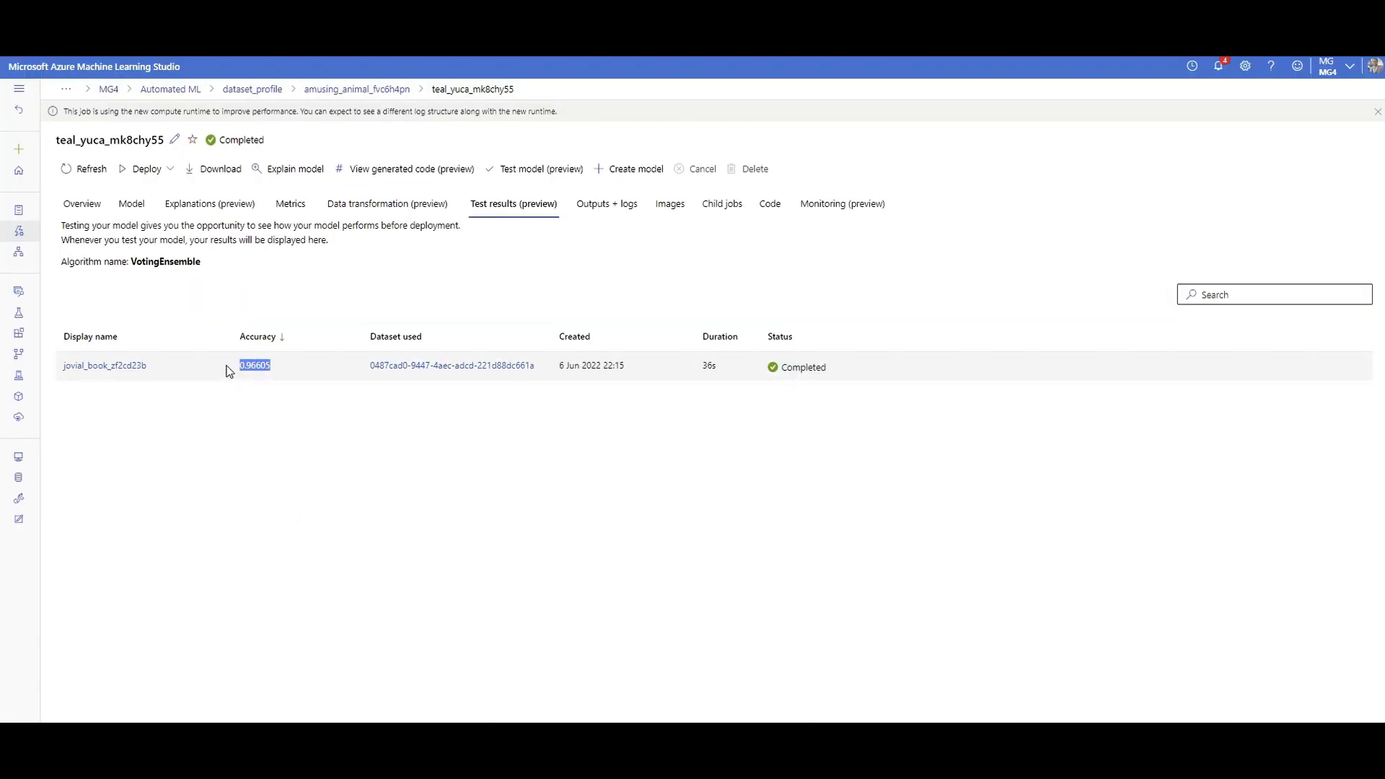
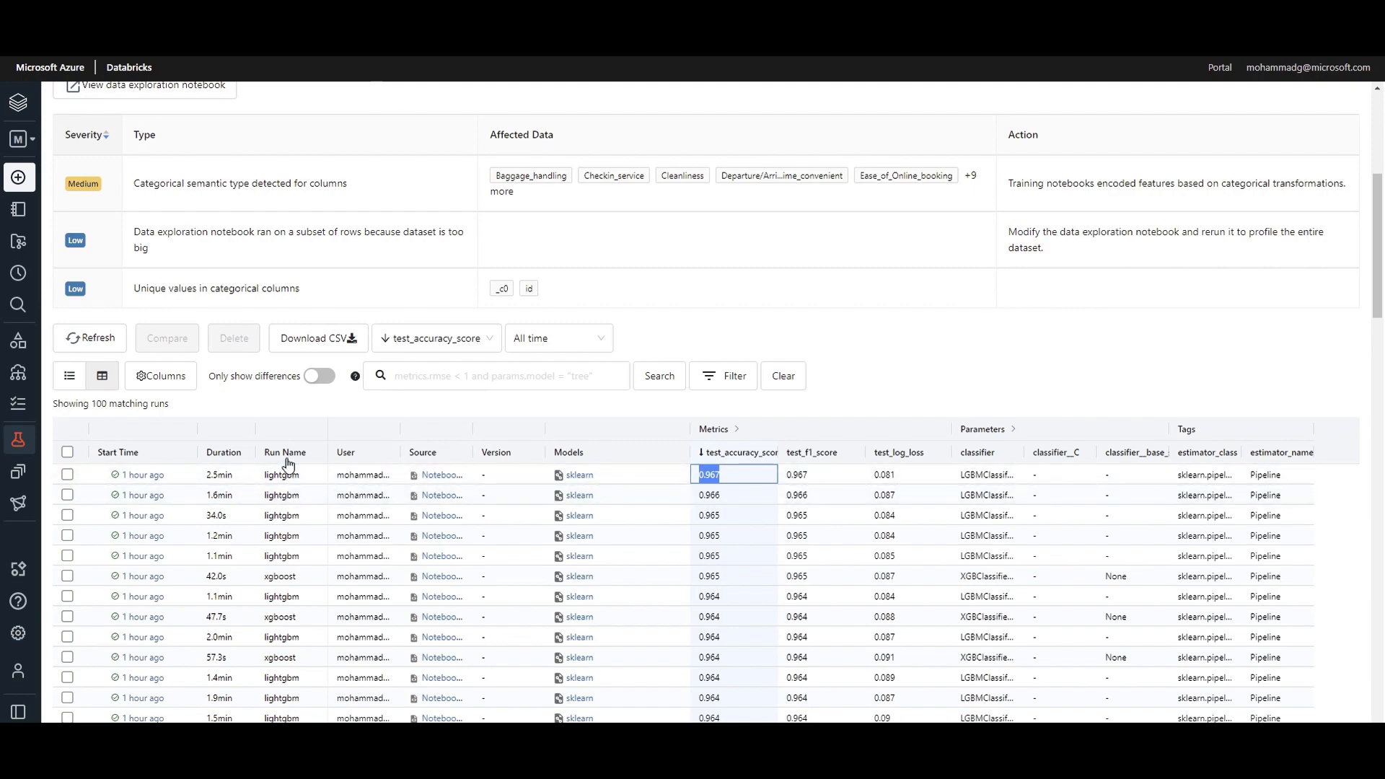
Switch to Databricks and examine the run names down the accuracy-sorted list to see which algorithms were tried.
scroll(287, 464, "down", 1)
scroll(287, 456, "up", 2)
scroll(285, 433, "down", 3)
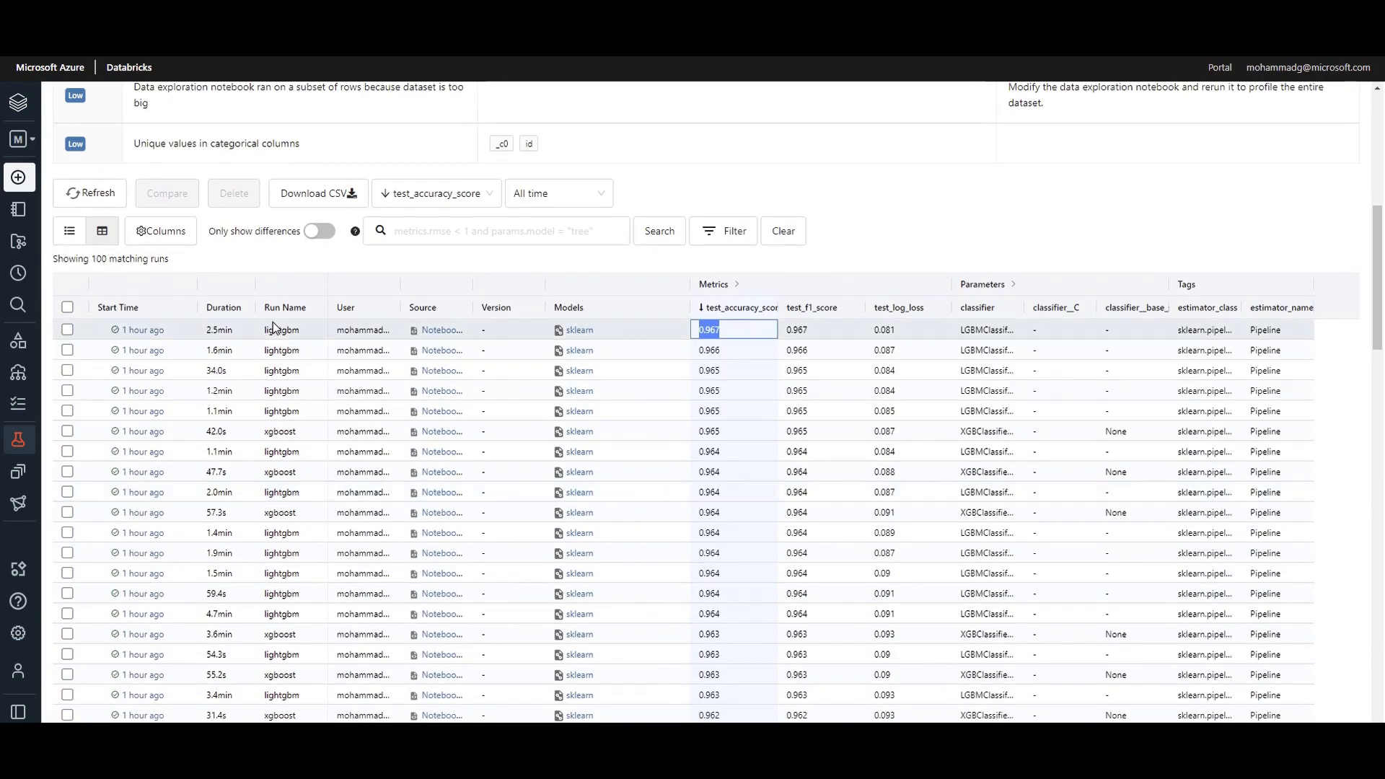
scroll(274, 329, "down", 10)
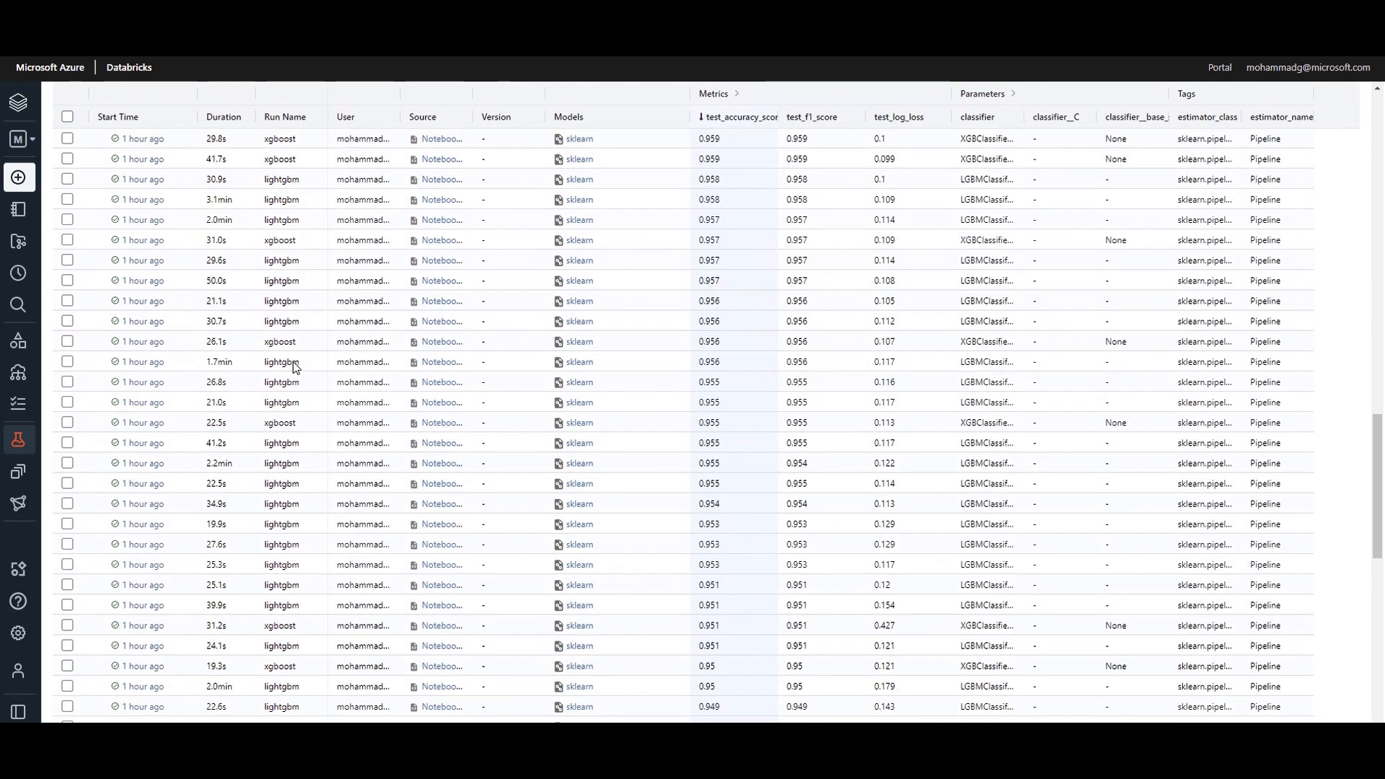
scroll(293, 361, "down", 10)
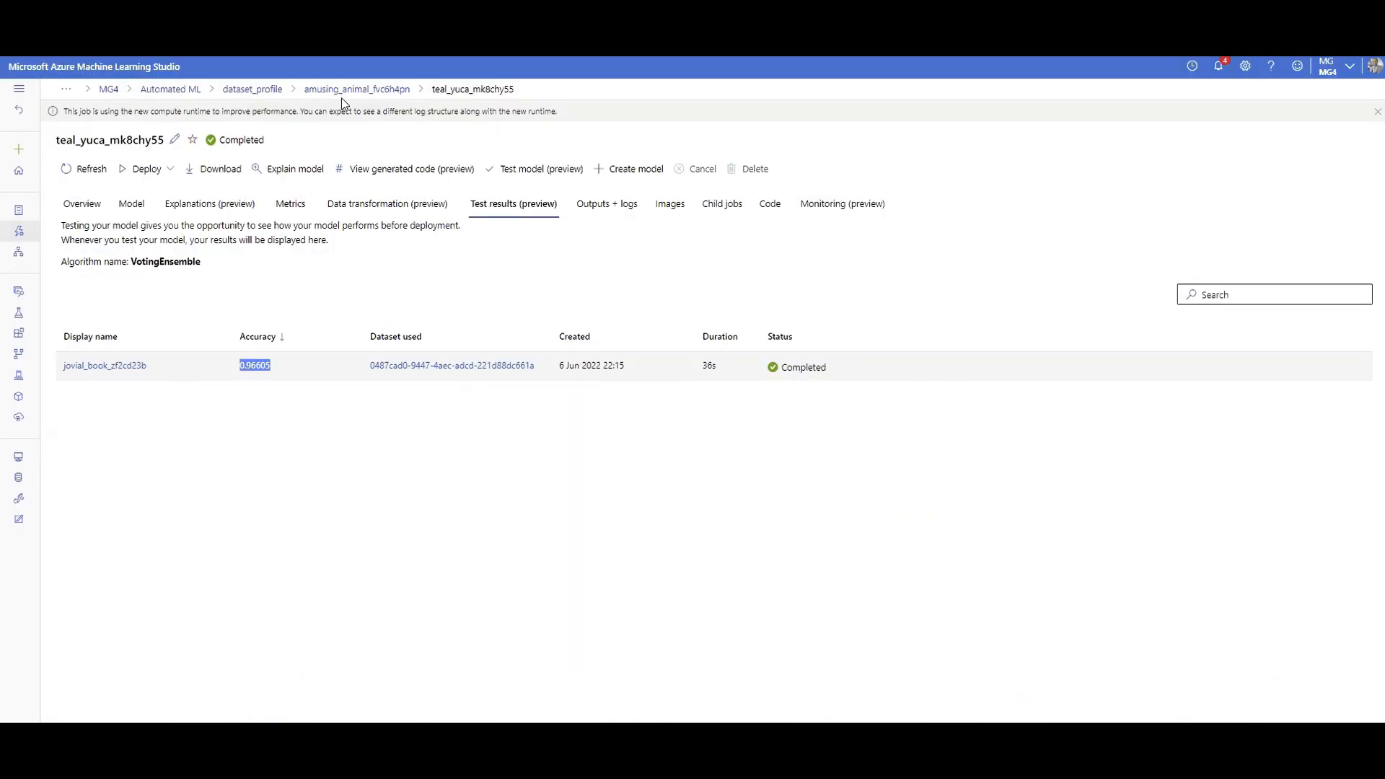
Return to the amusing_animal_fvc6h4pn job's models in Azure Machine Learning and compare its algorithms with the Databricks runs.
left_click(347, 90)
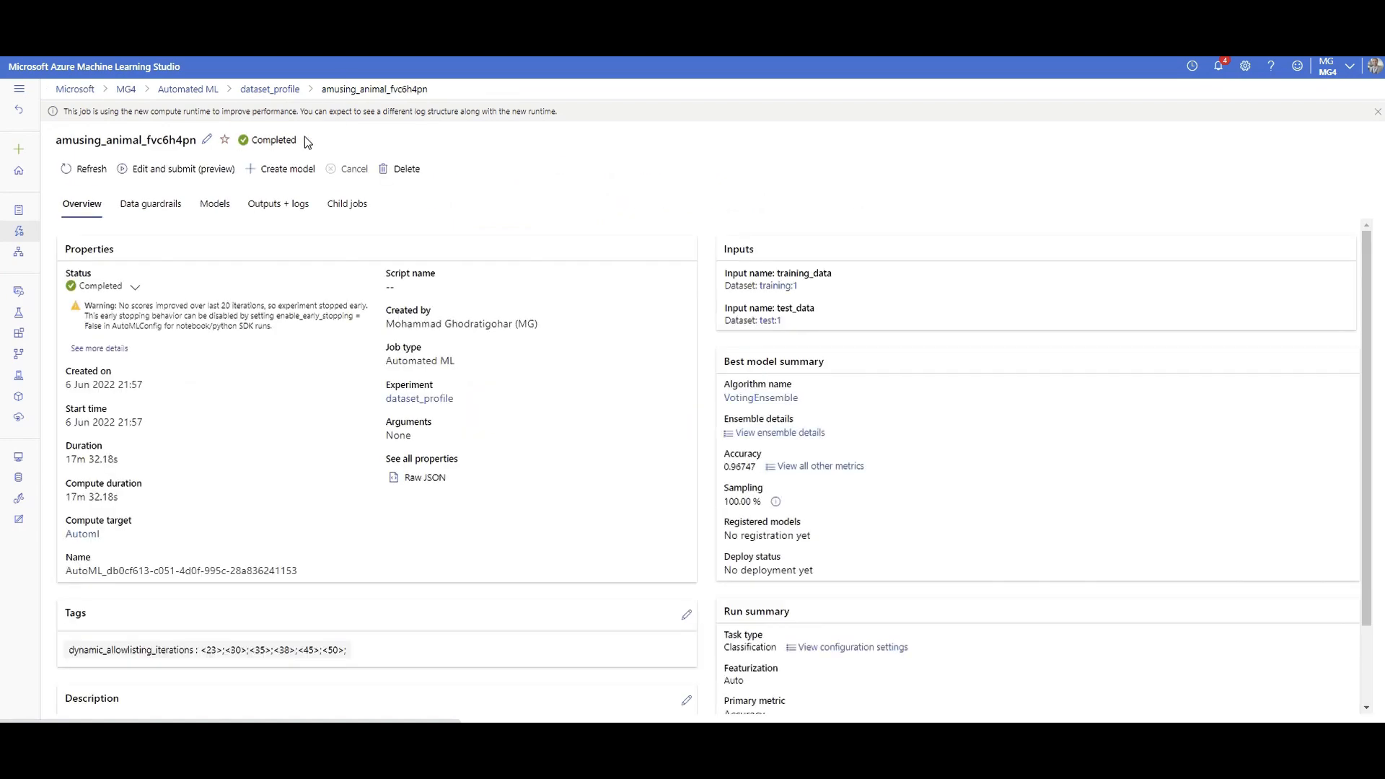
left_click(230, 208)
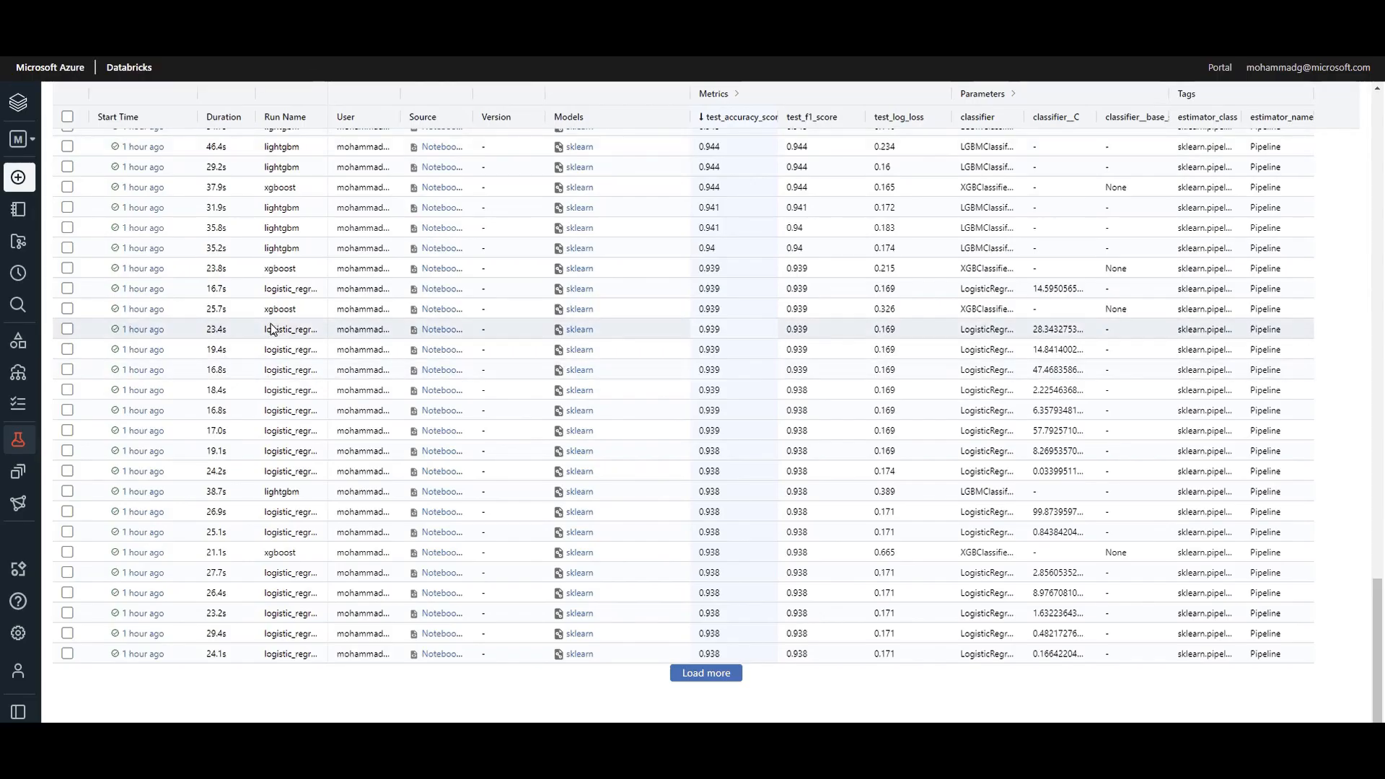
scroll(324, 532, "up", 15)
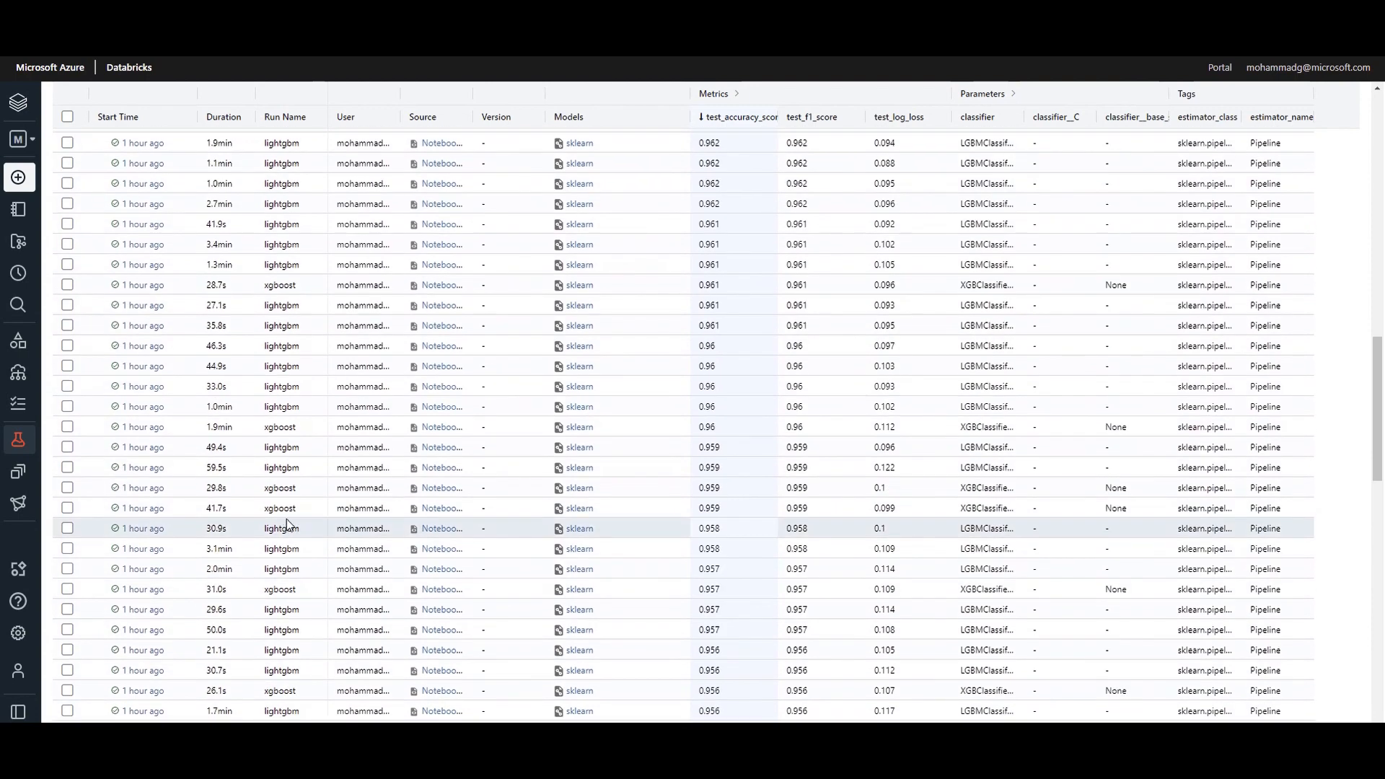
scroll(298, 498, "up", 6)
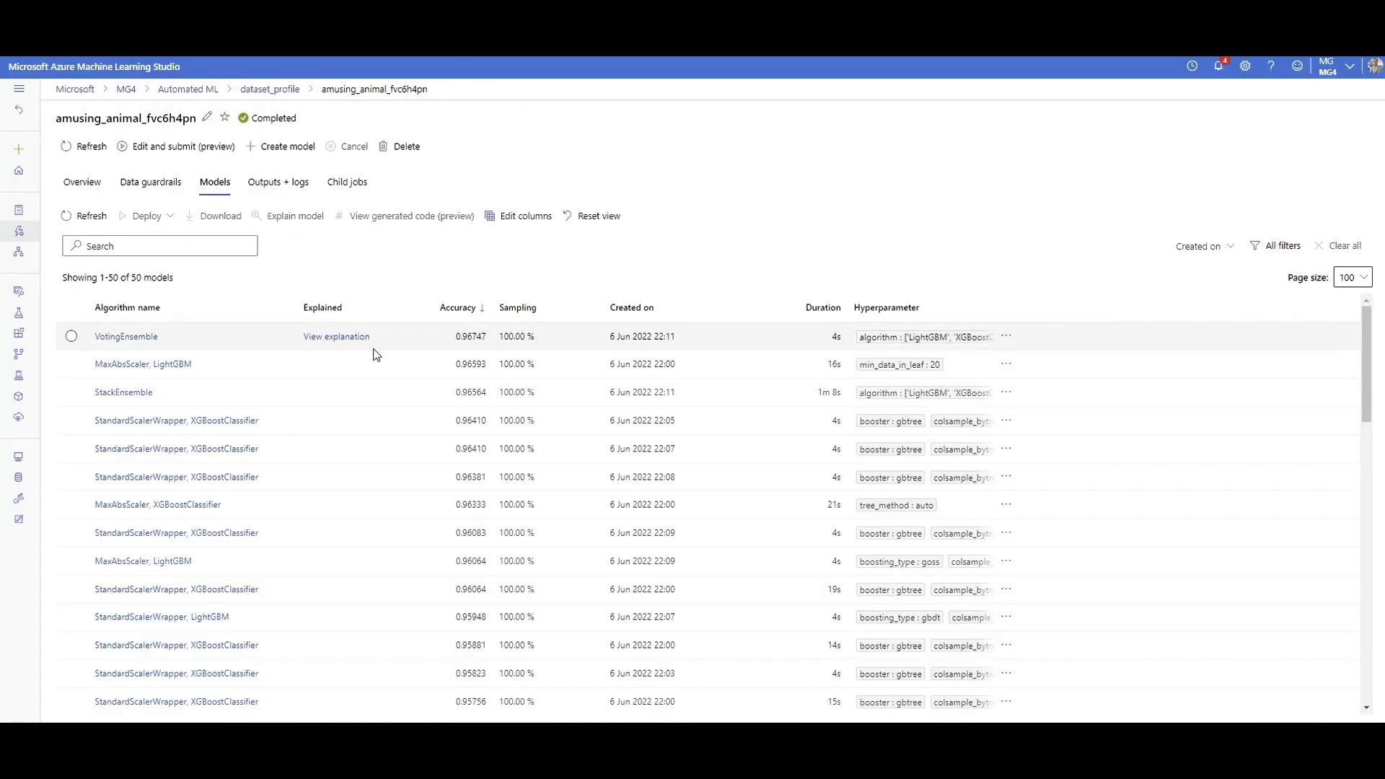
View the VotingEnsemble model's ensemble details from its hyperparameters in Azure Machine Learning, and close them.
left_click(892, 338)
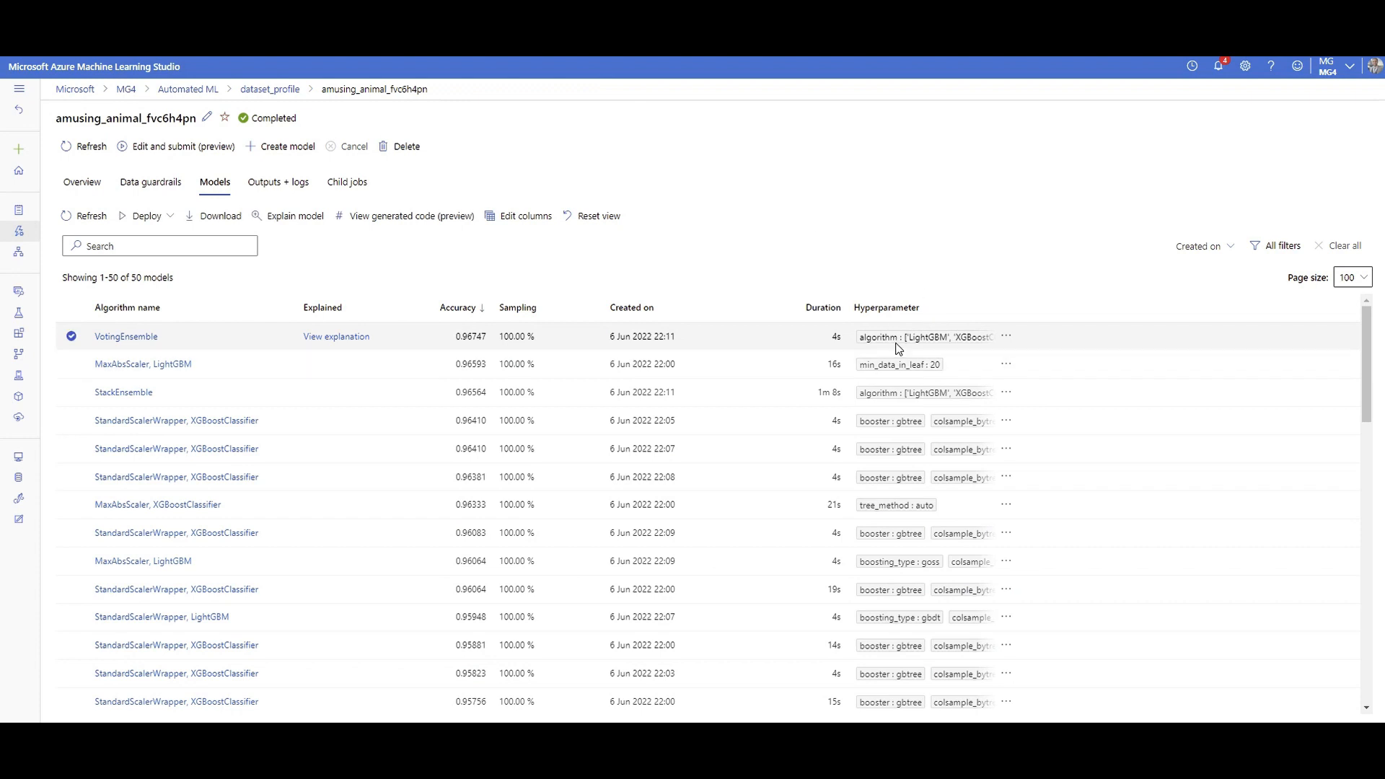
left_click(1002, 341)
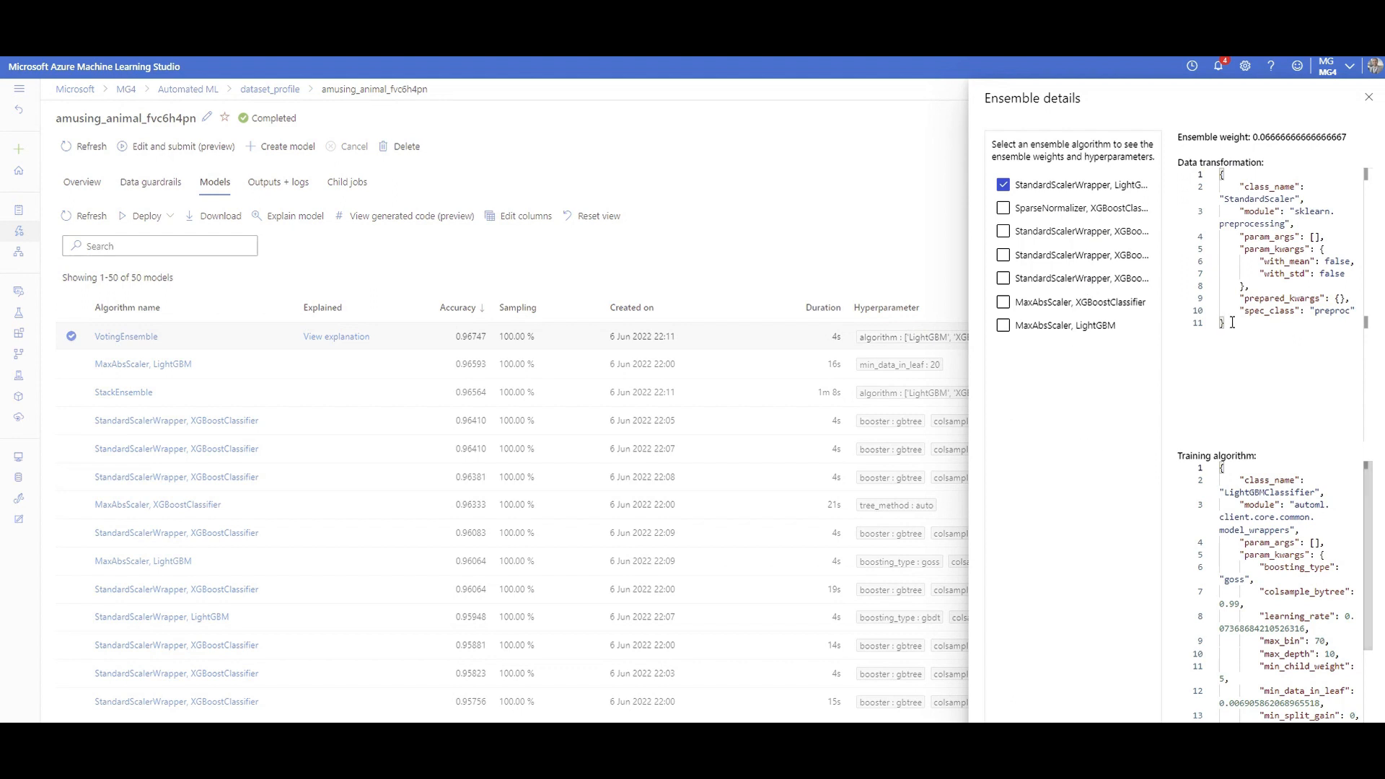
left_click(1368, 98)
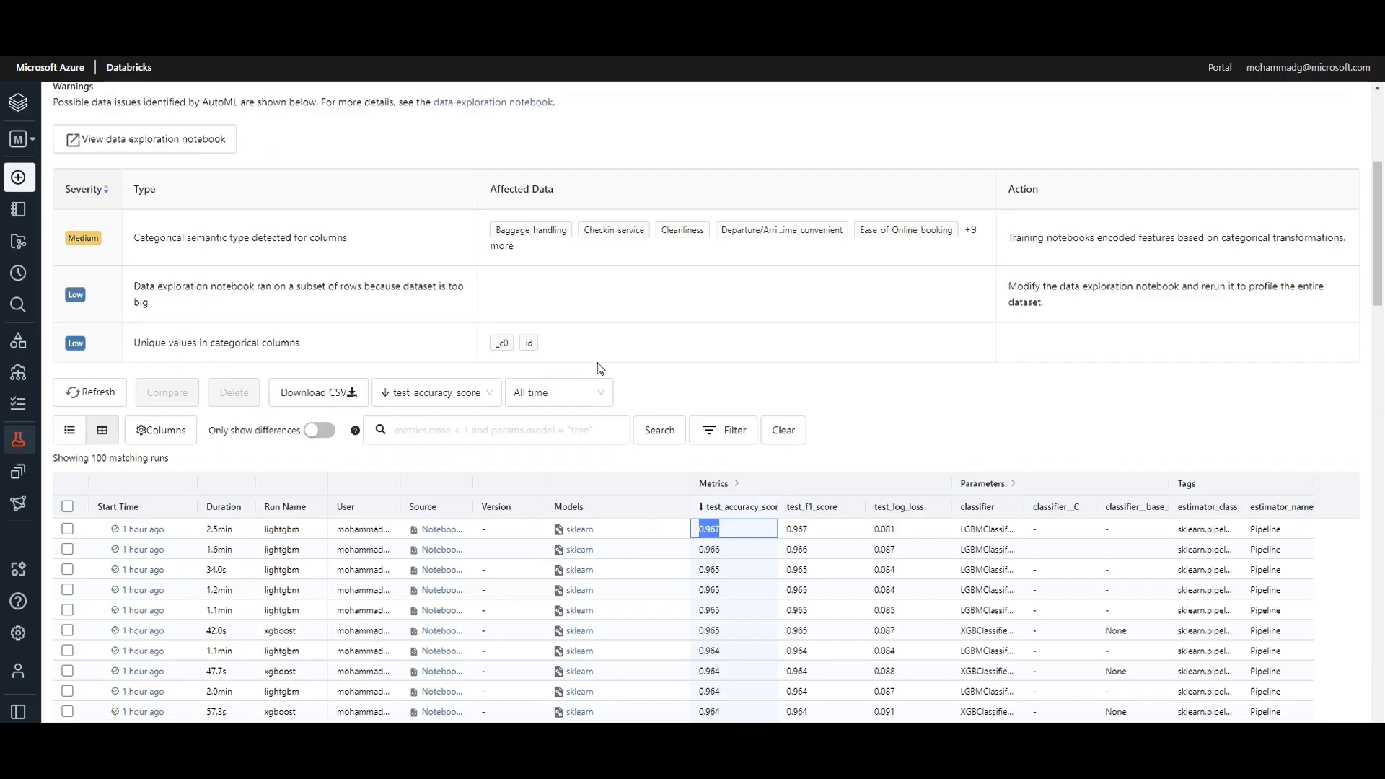
Switch to Databricks and open the source notebook of the most accurate lightgbm run in a separate browser tab.
scroll(657, 469, "down", 1)
scroll(919, 412, "down", 1)
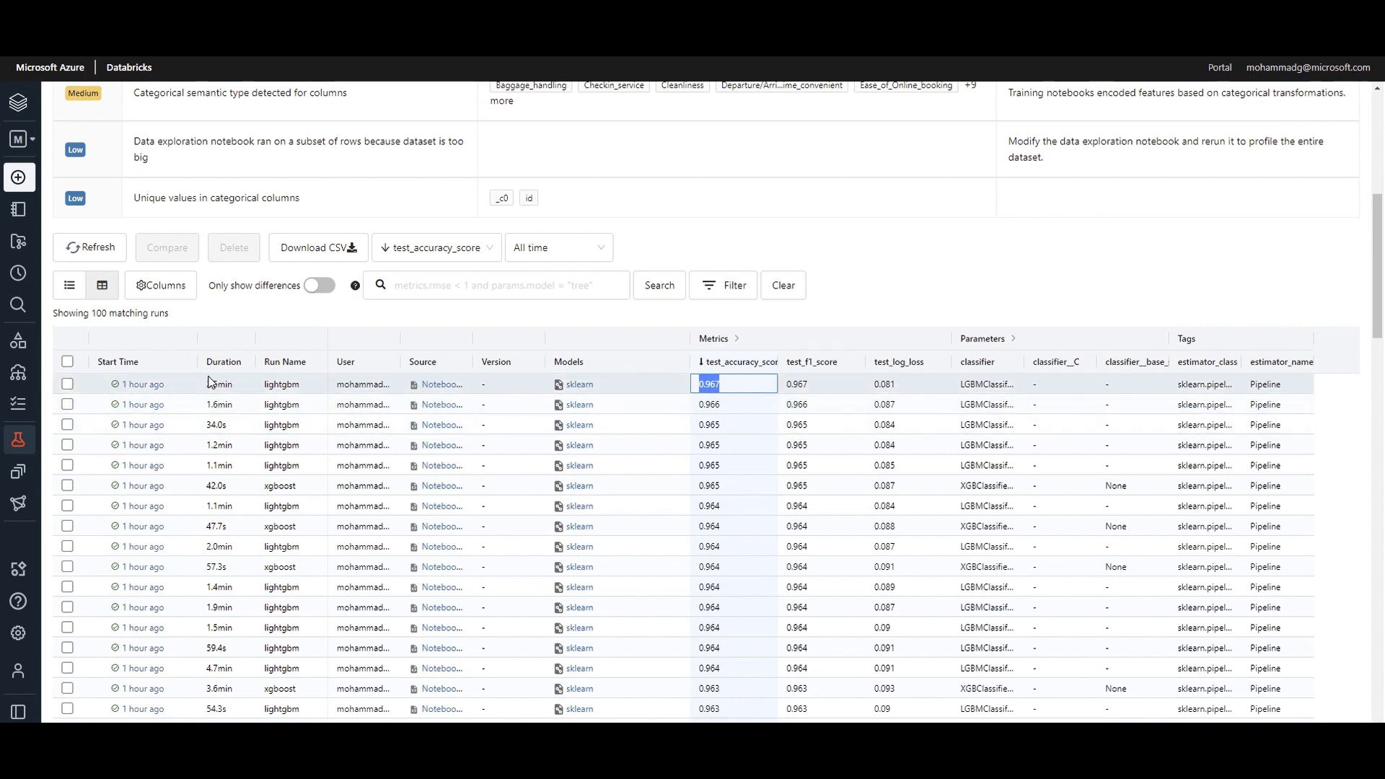
right_click(430, 385)
left_click(456, 397)
key("ctrl+Tab")
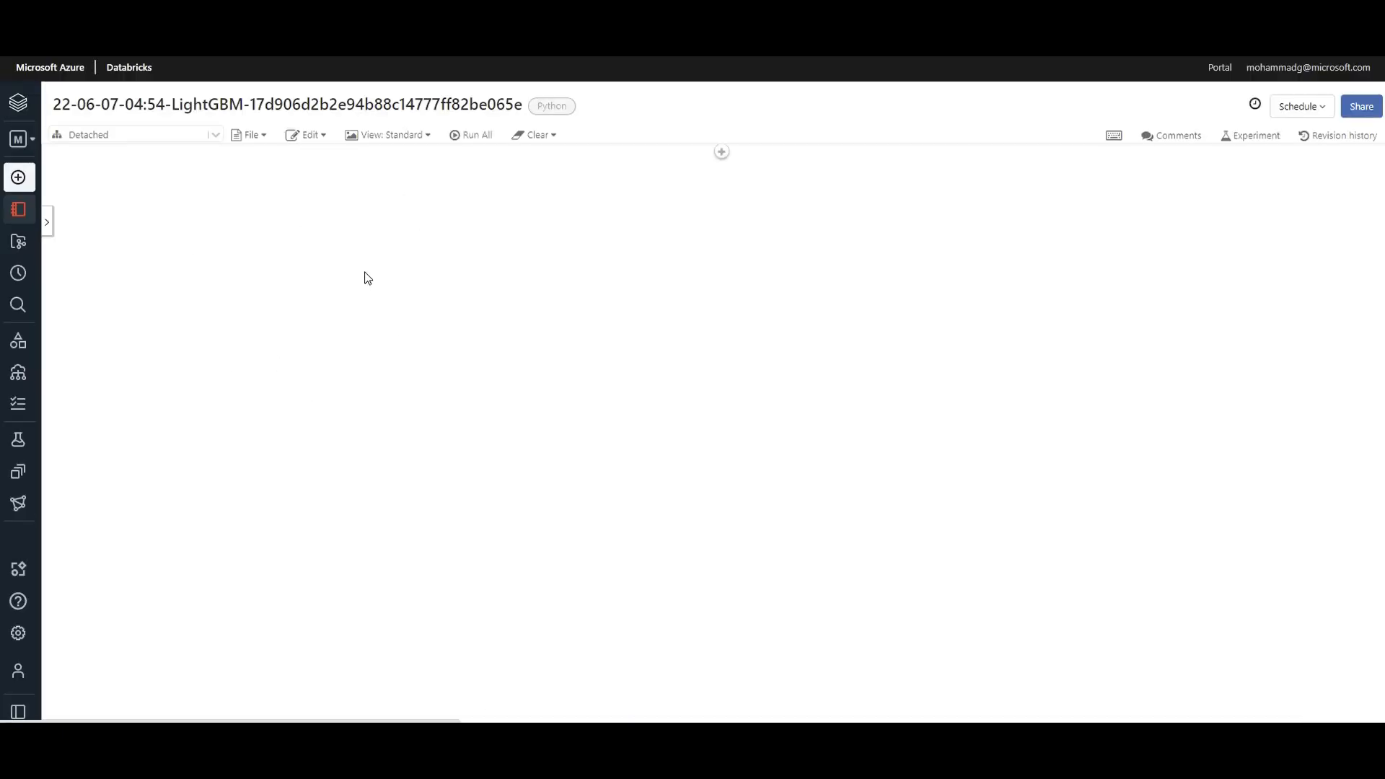
Examine the LightGBM notebook's data loading and its numerical and categorical column preprocessing code.
scroll(293, 433, "down", 3)
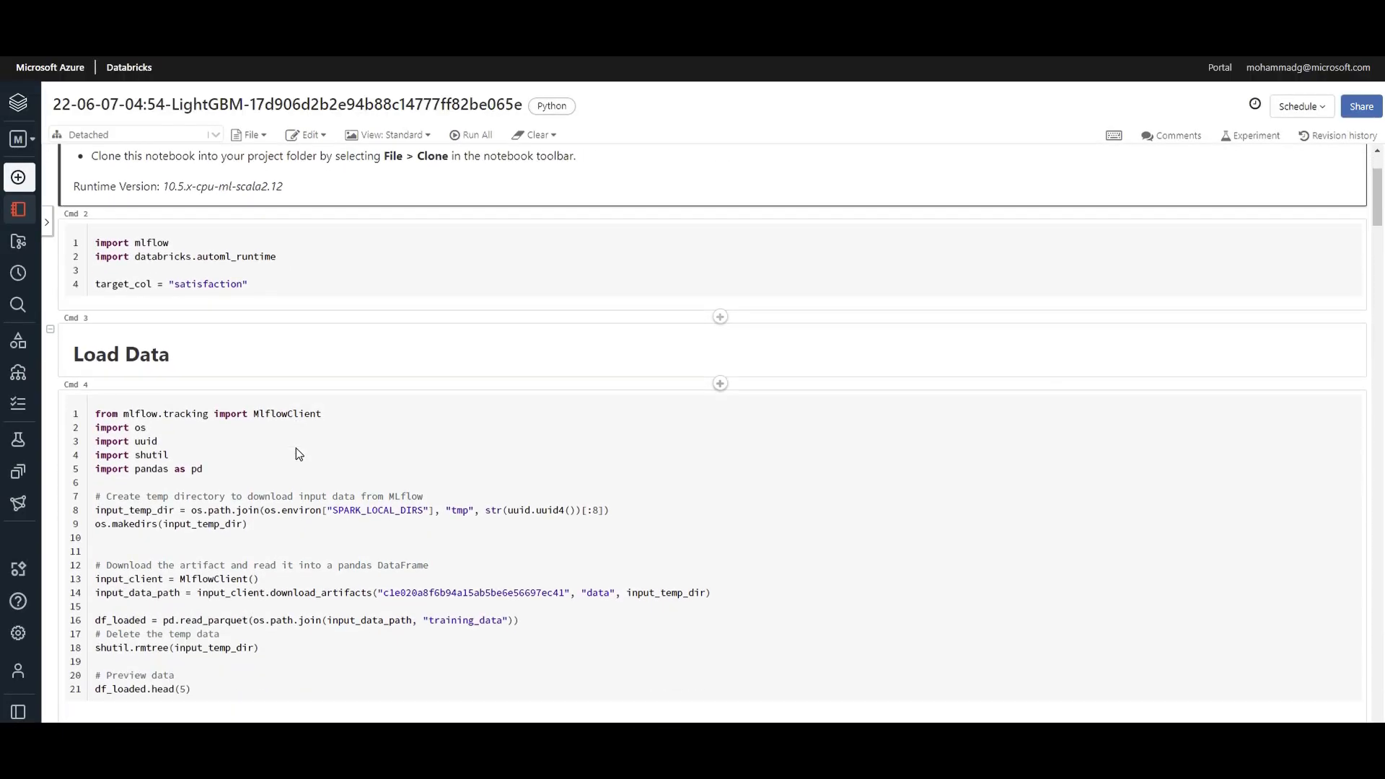
scroll(297, 448, "down", 3)
left_click(311, 22)
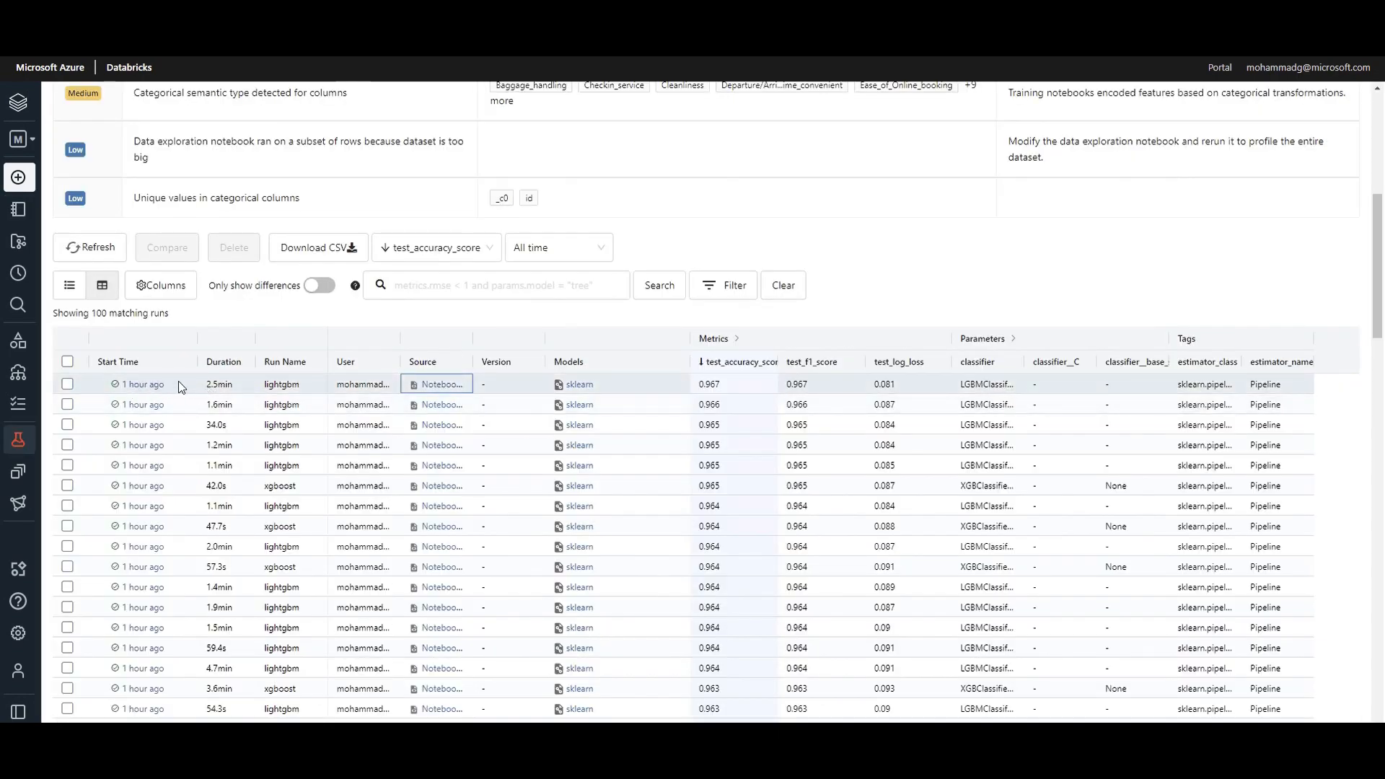
left_click(433, 22)
scroll(278, 493, "down", 6)
scroll(277, 492, "up", 4)
left_click_drag(127, 421, 577, 488)
scroll(618, 499, "down", 12)
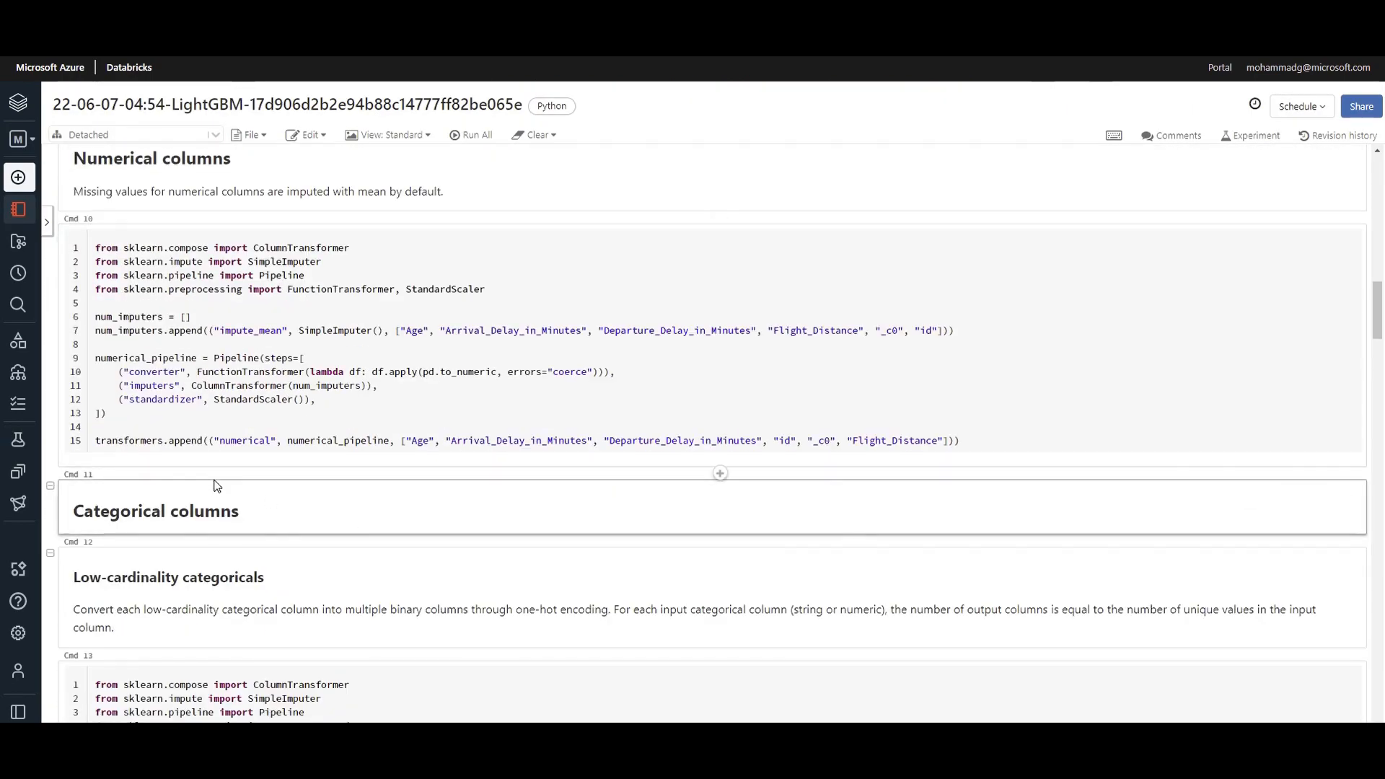
scroll(249, 490, "down", 7)
Examine the train, validation and test proportions in the notebook's Train - Validation - Test Split section.
scroll(250, 490, "down", 4)
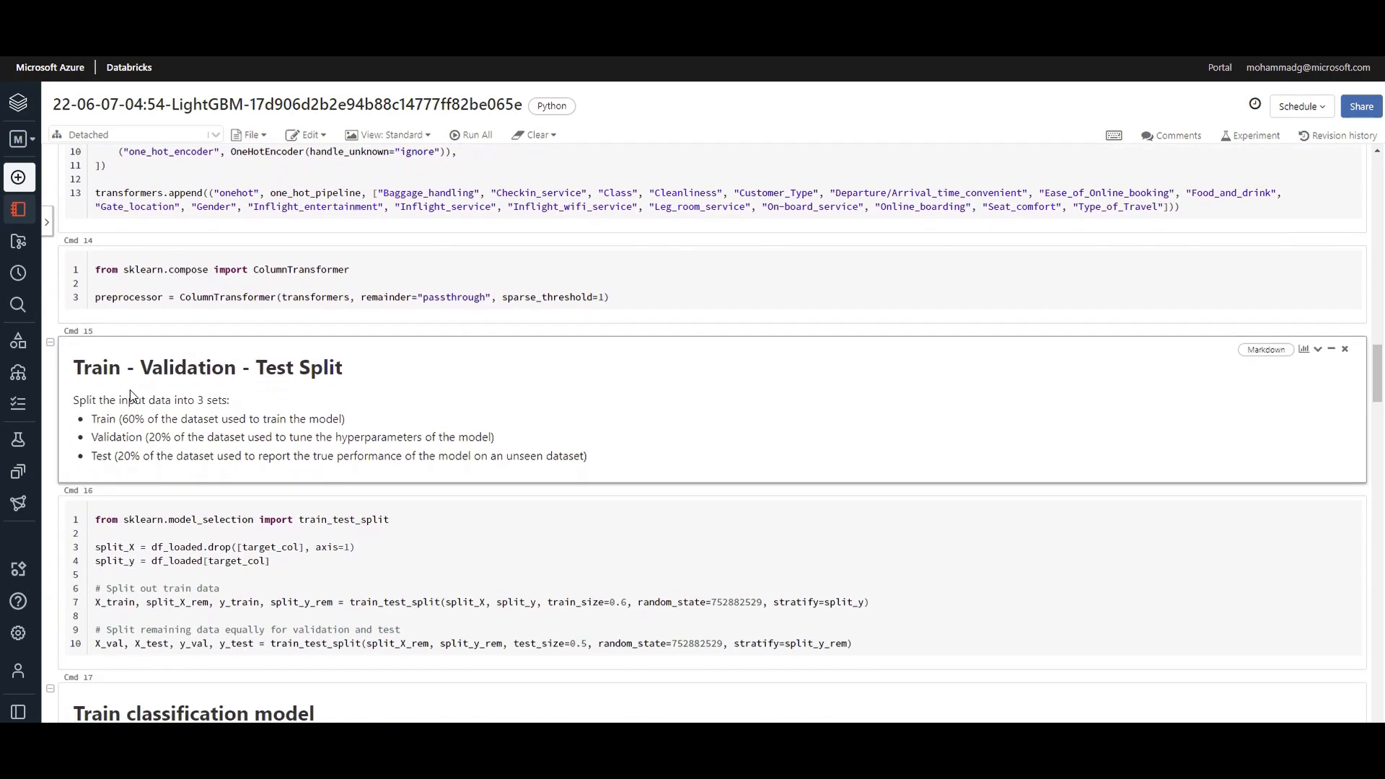
scroll(130, 354, "up", 2)
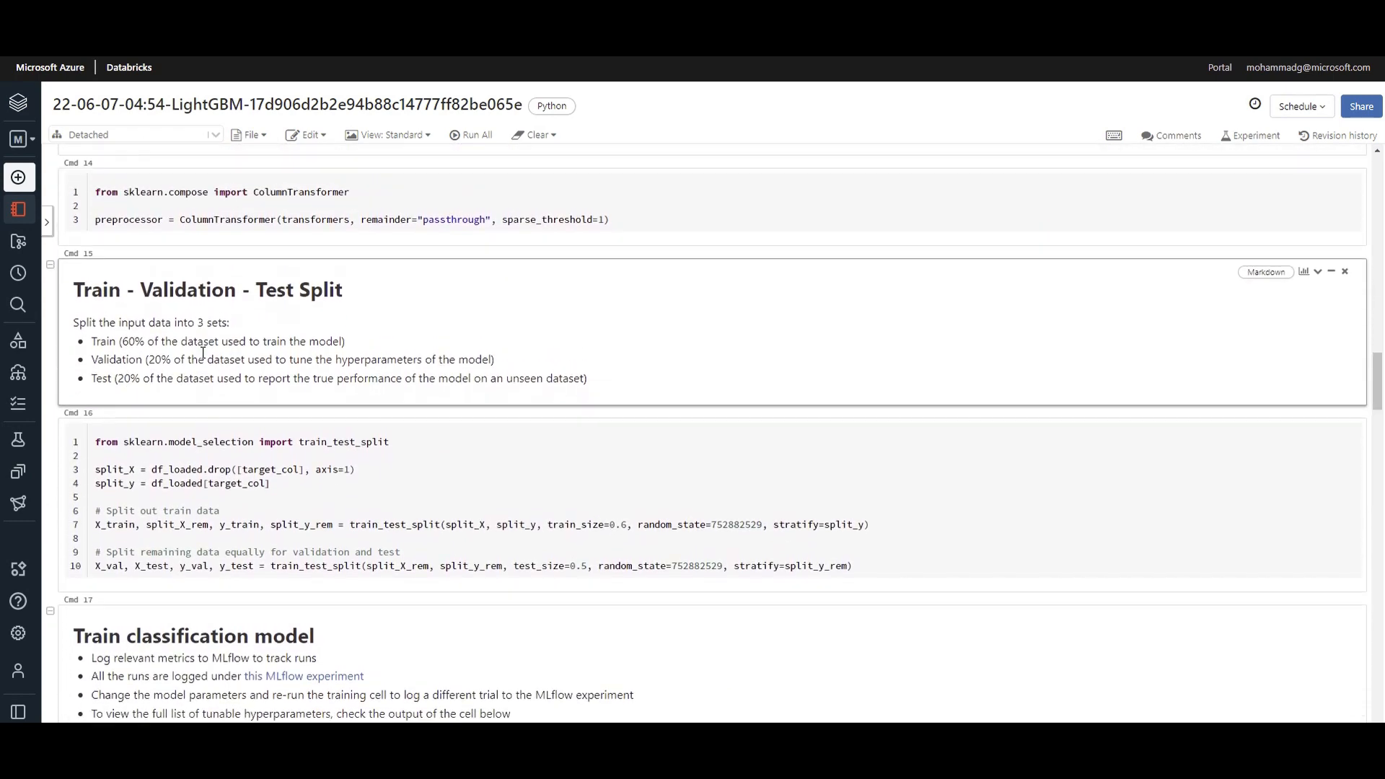
left_click_drag(113, 353, 205, 371)
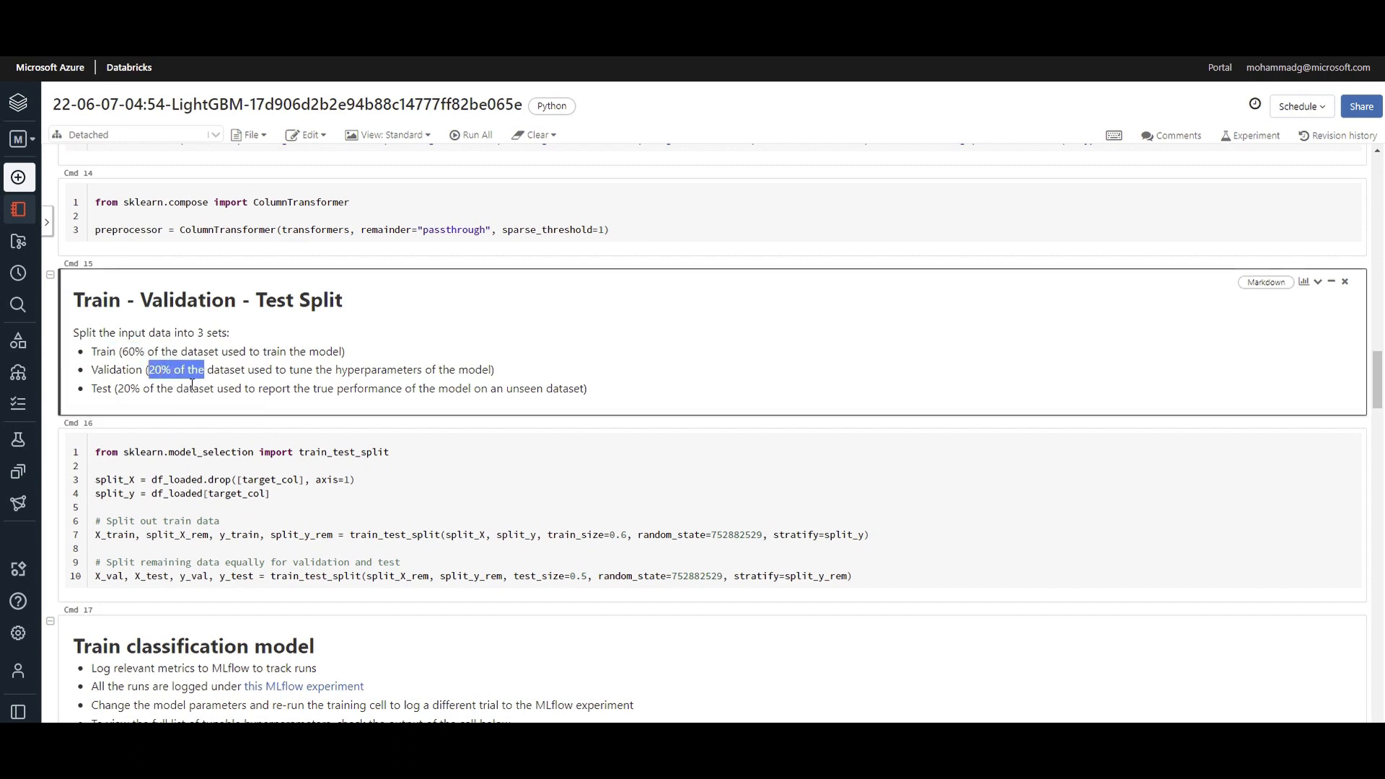
left_click_drag(118, 389, 618, 389)
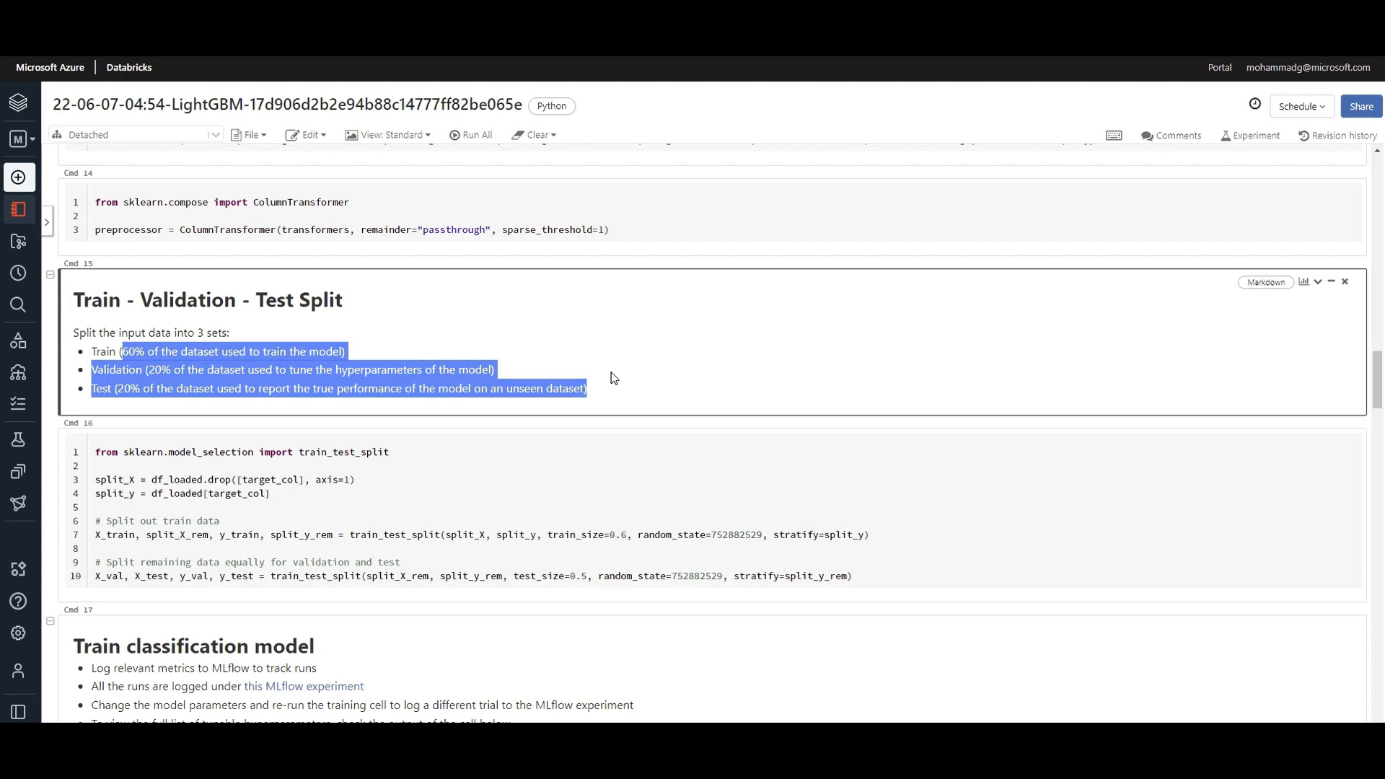
left_click(154, 369)
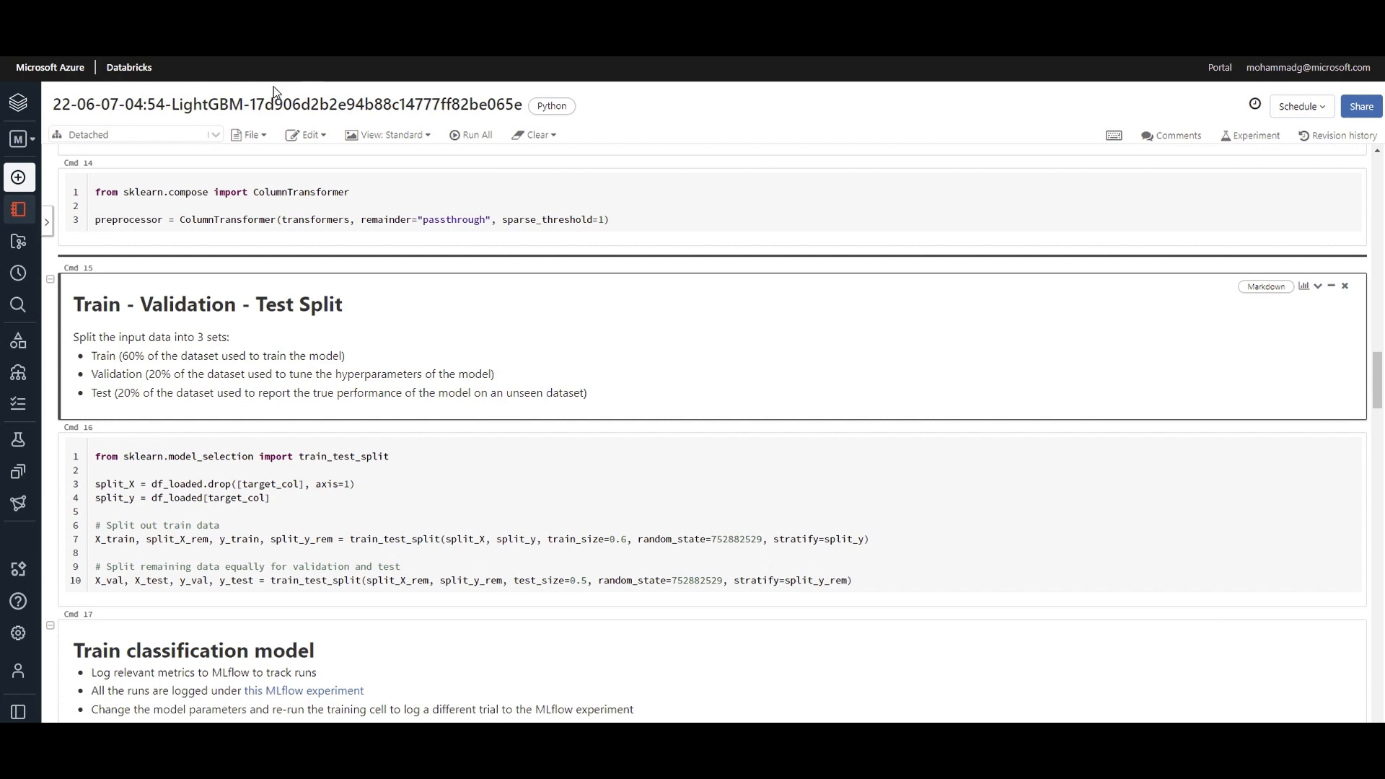
left_click_drag(115, 351, 349, 420)
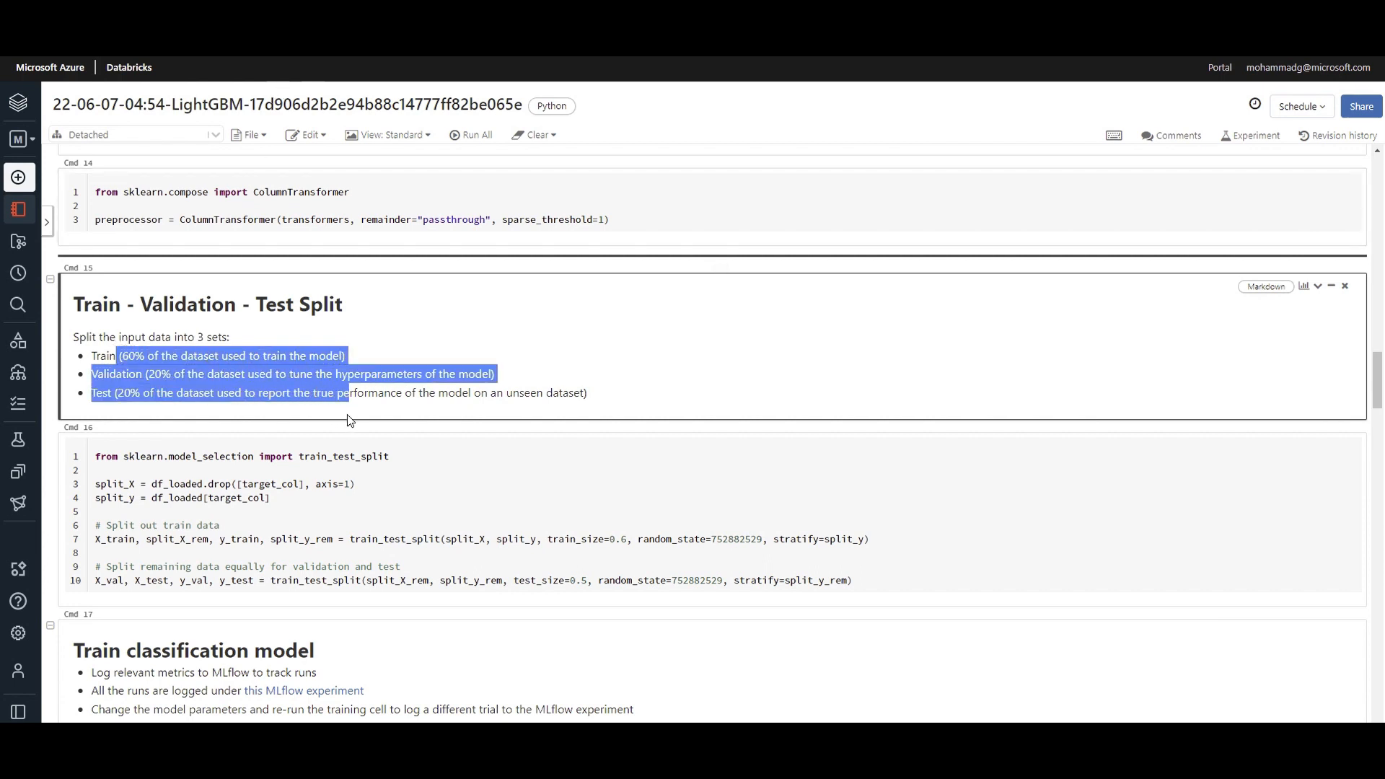
left_click(137, 369)
left_click_drag(91, 377, 144, 374)
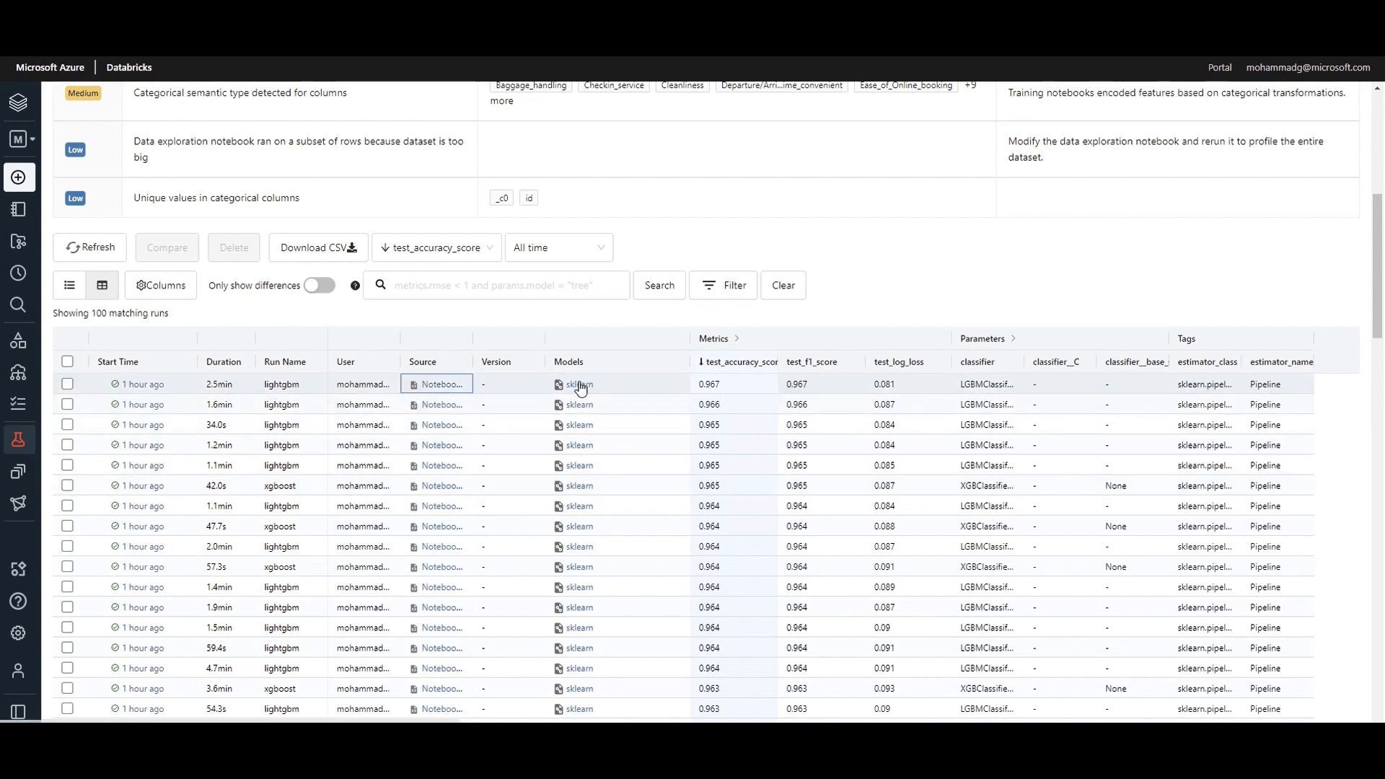
Open the most accurate lightgbm run's details and examine the logged MLflow model's Spark DataFrame prediction snippet.
left_click(143, 385)
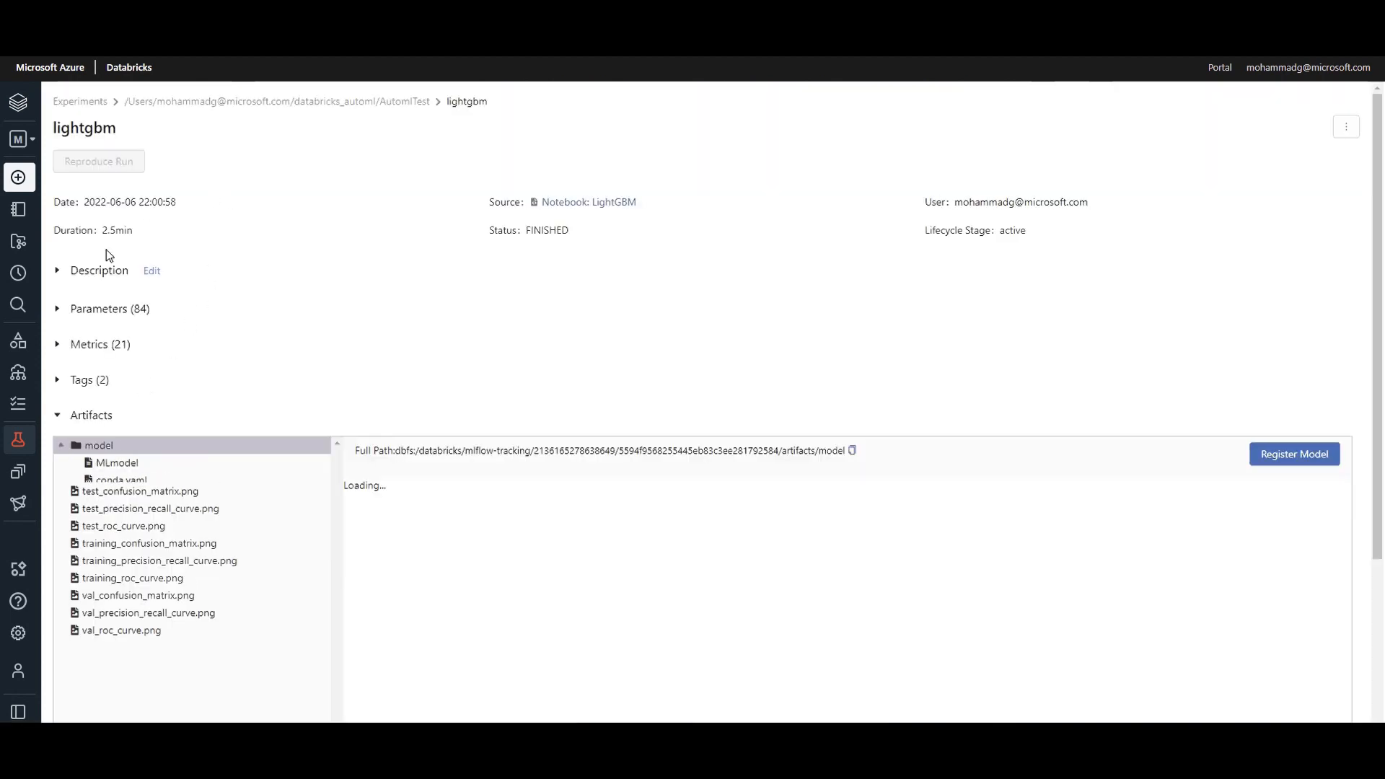
scroll(163, 325, "down", 3)
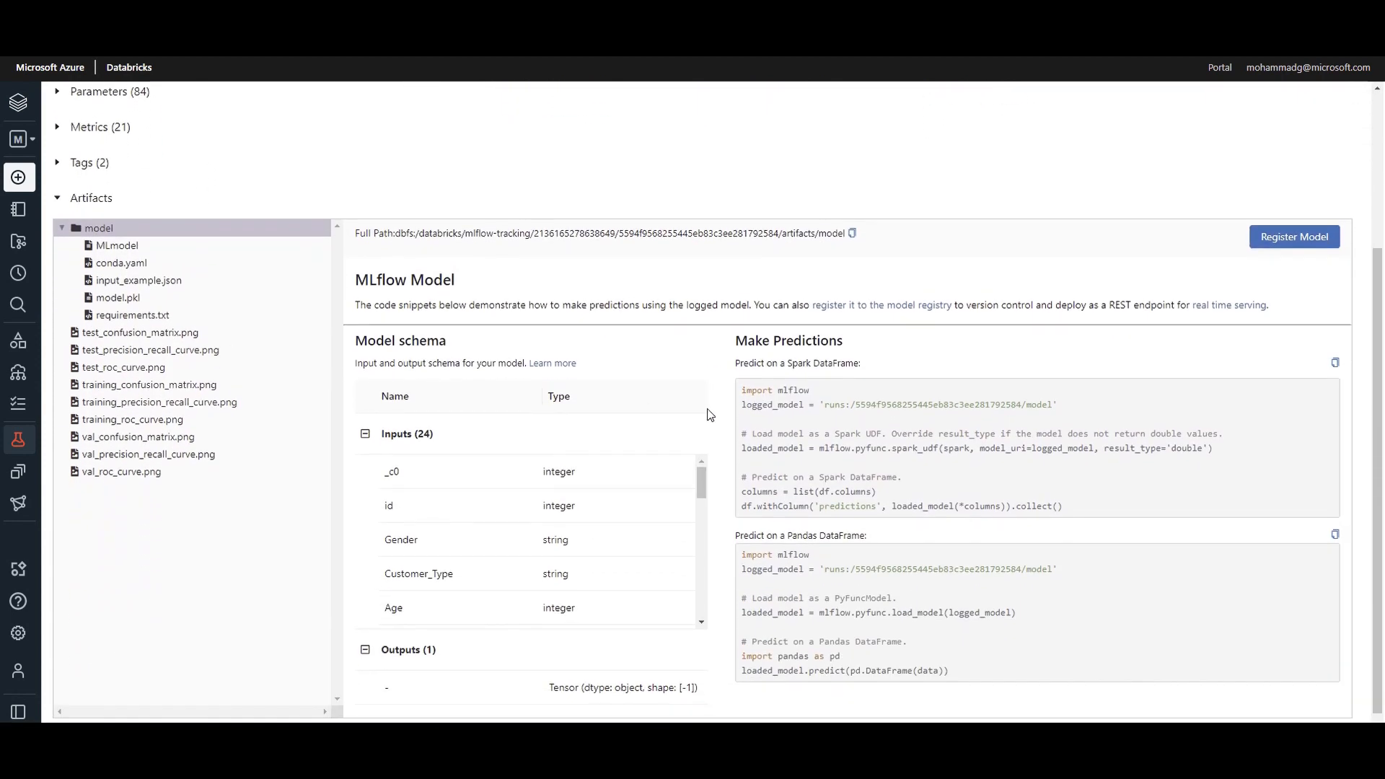
left_click_drag(748, 394, 903, 479)
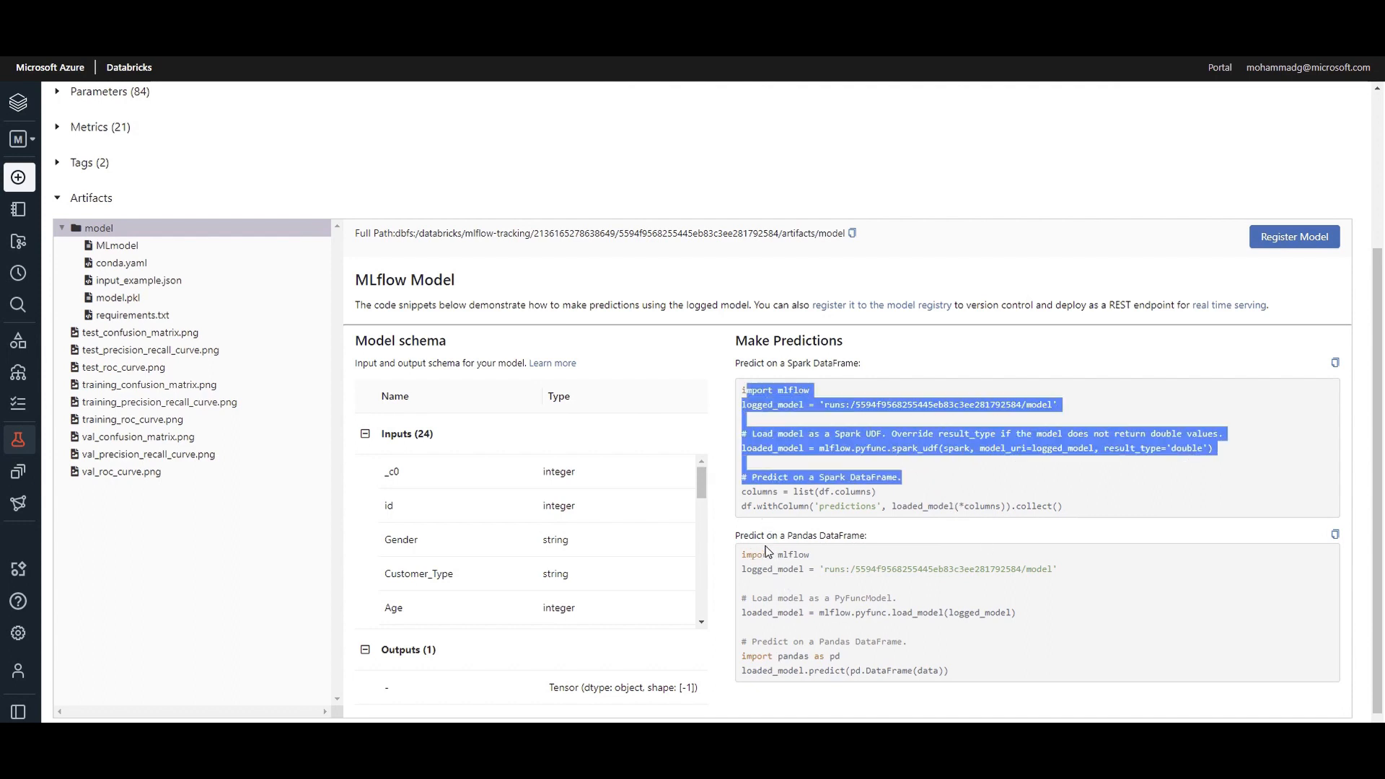
Examine the logged model's prediction snippets for Pandas and Spark DataFrames.
left_click_drag(782, 536, 854, 551)
left_click_drag(788, 363, 846, 365)
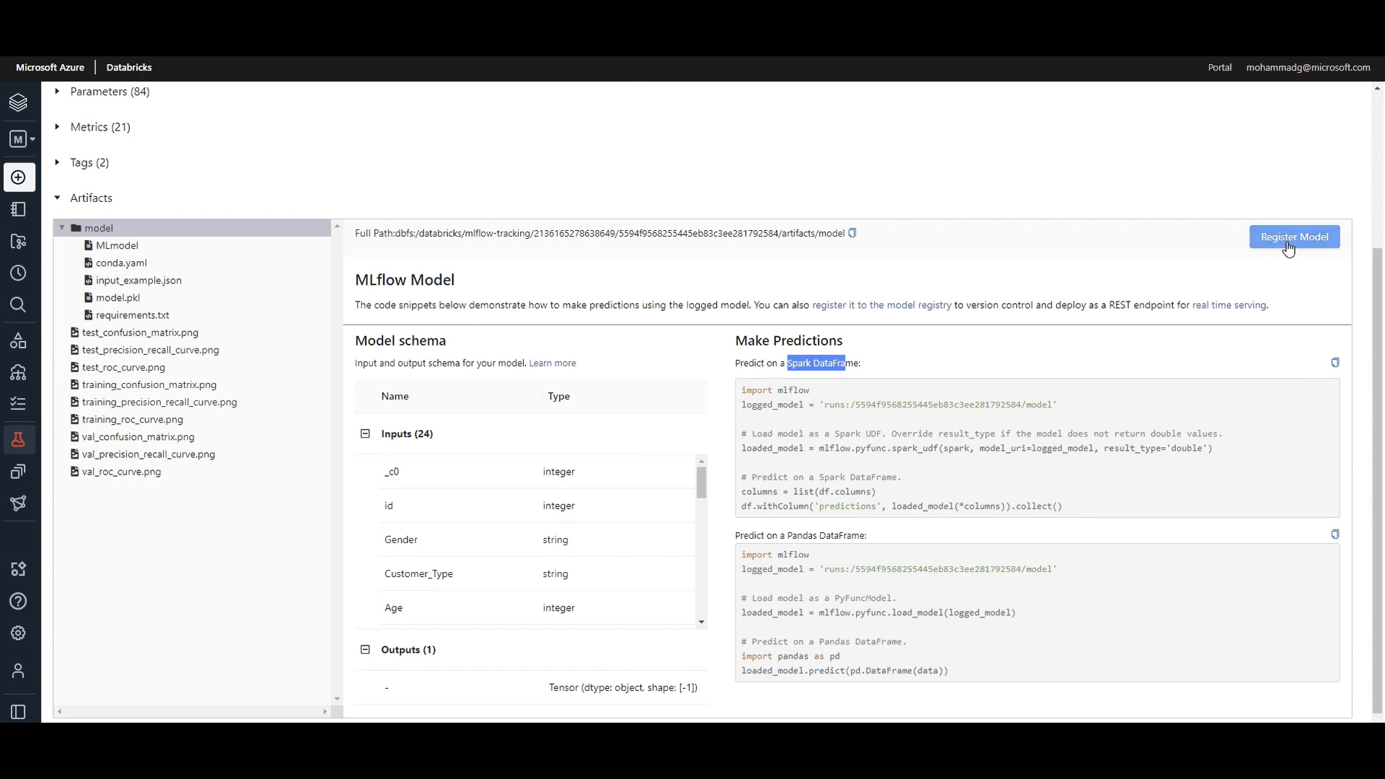
scroll(204, 293, "up", 3)
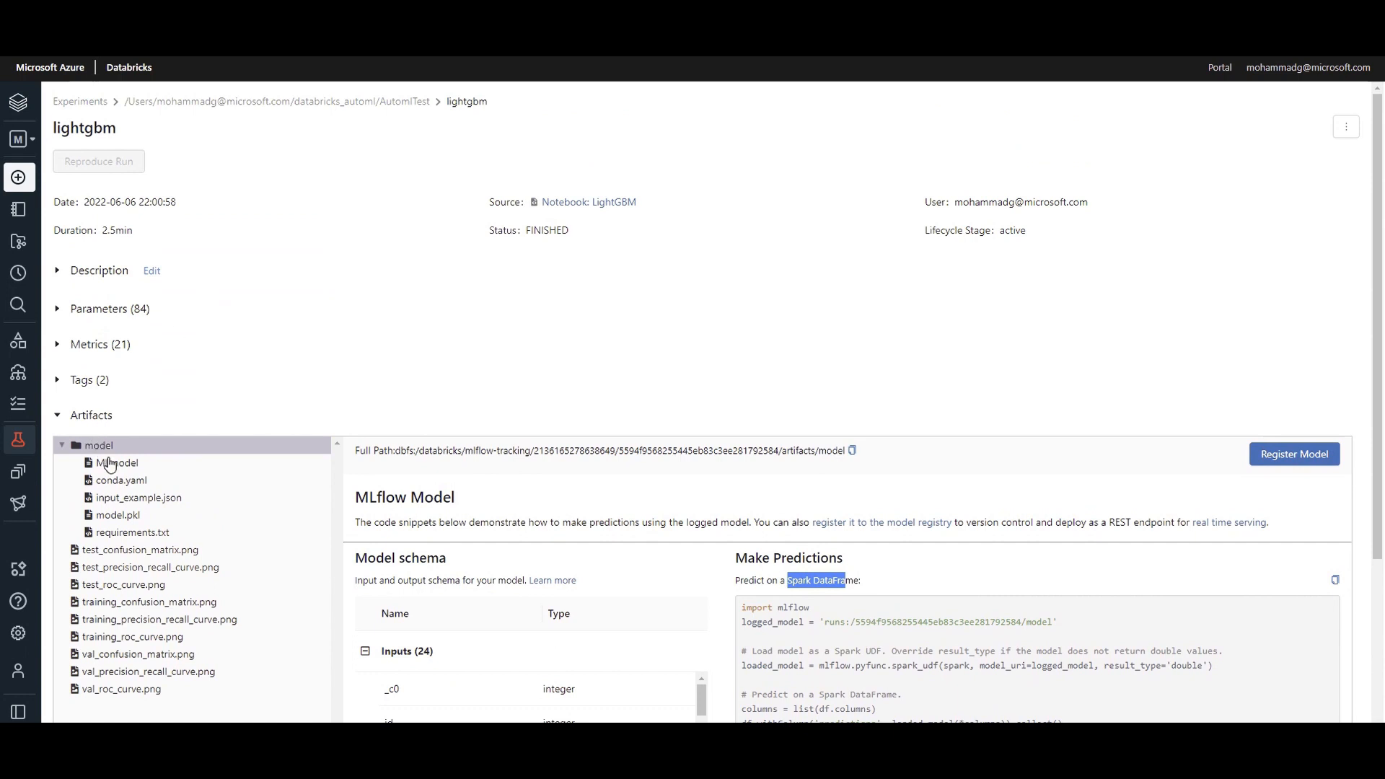
Inspect the model.pkl and conda.yaml files in the lightgbm run's model artifacts.
scroll(130, 476, "down", 1)
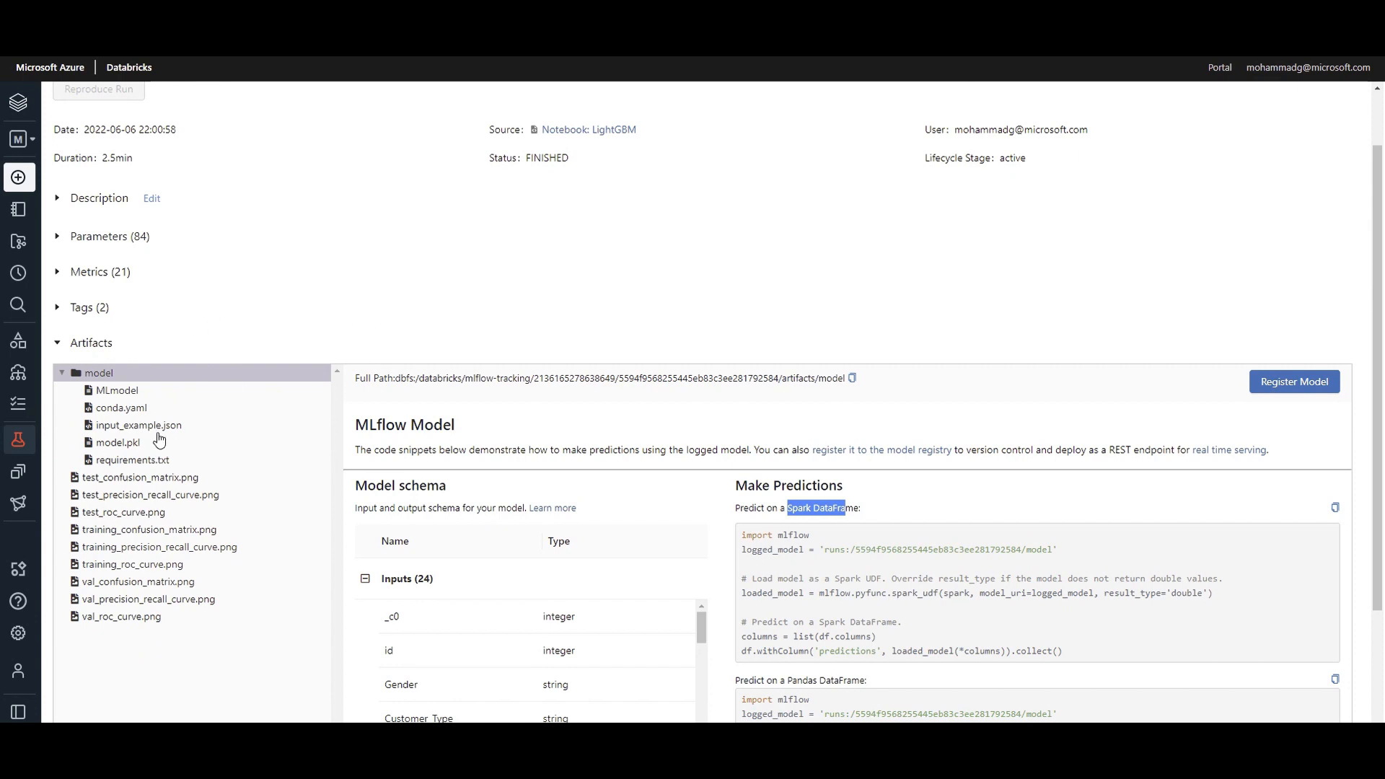
left_click(114, 444)
left_click(120, 410)
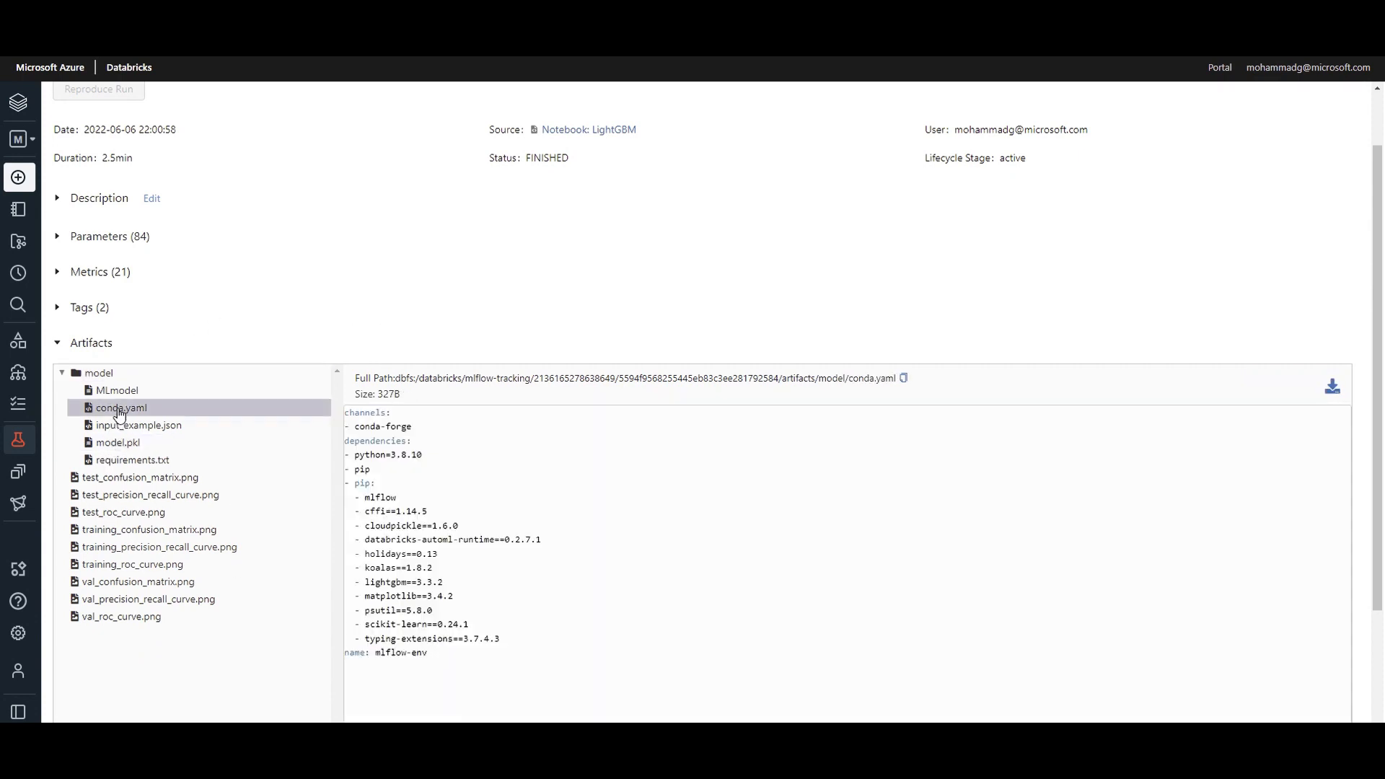
left_click_drag(440, 671, 154, 520)
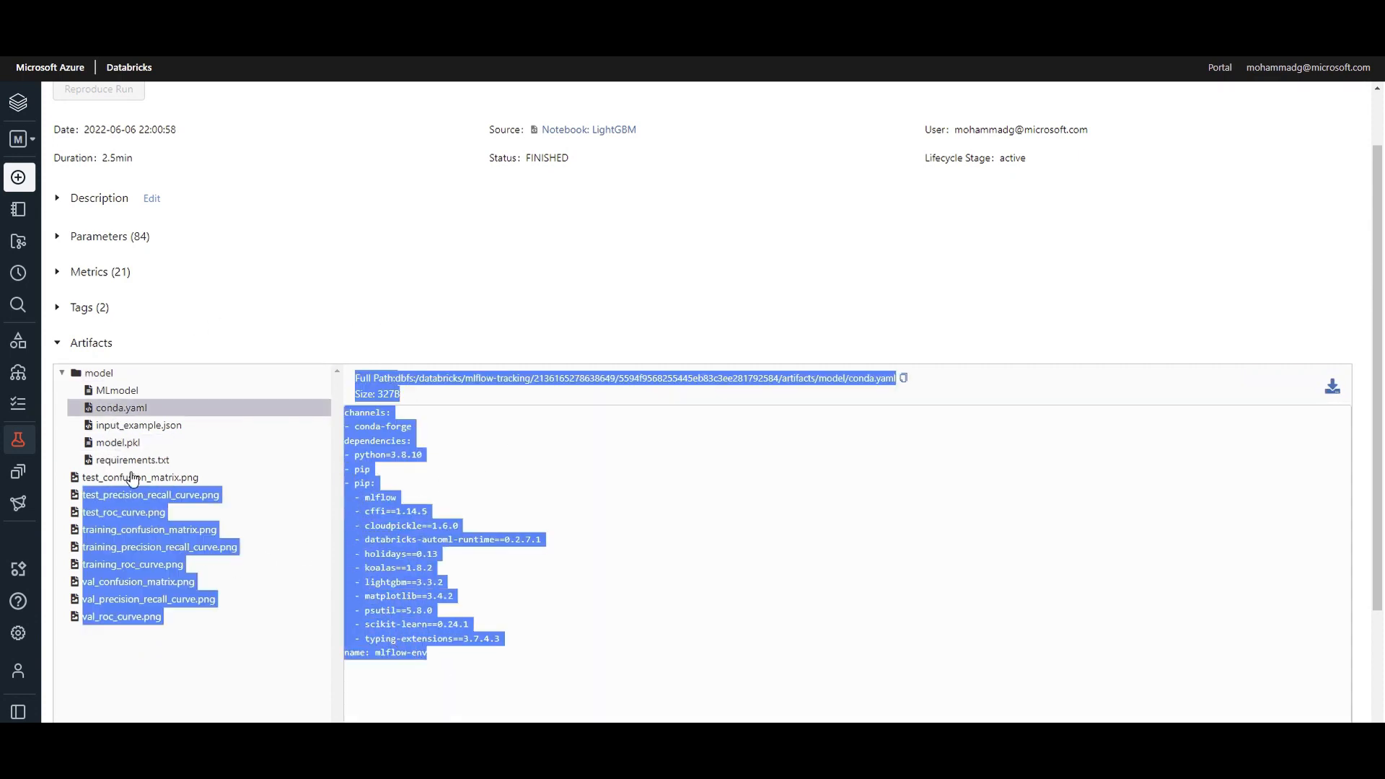
left_click(174, 442)
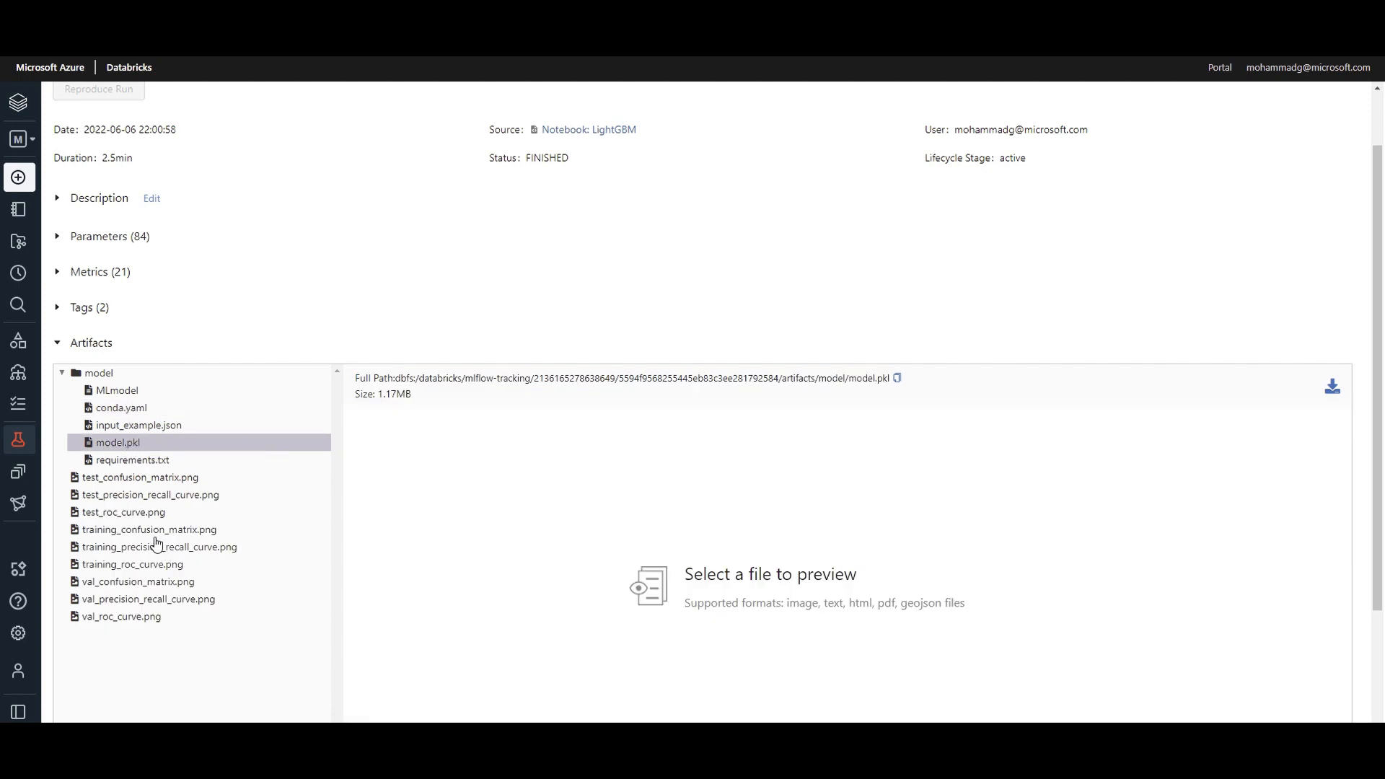
View the lightgbm run's test confusion matrix, test precision-recall curve, test ROC curve and training confusion matrix artifacts.
left_click(119, 478)
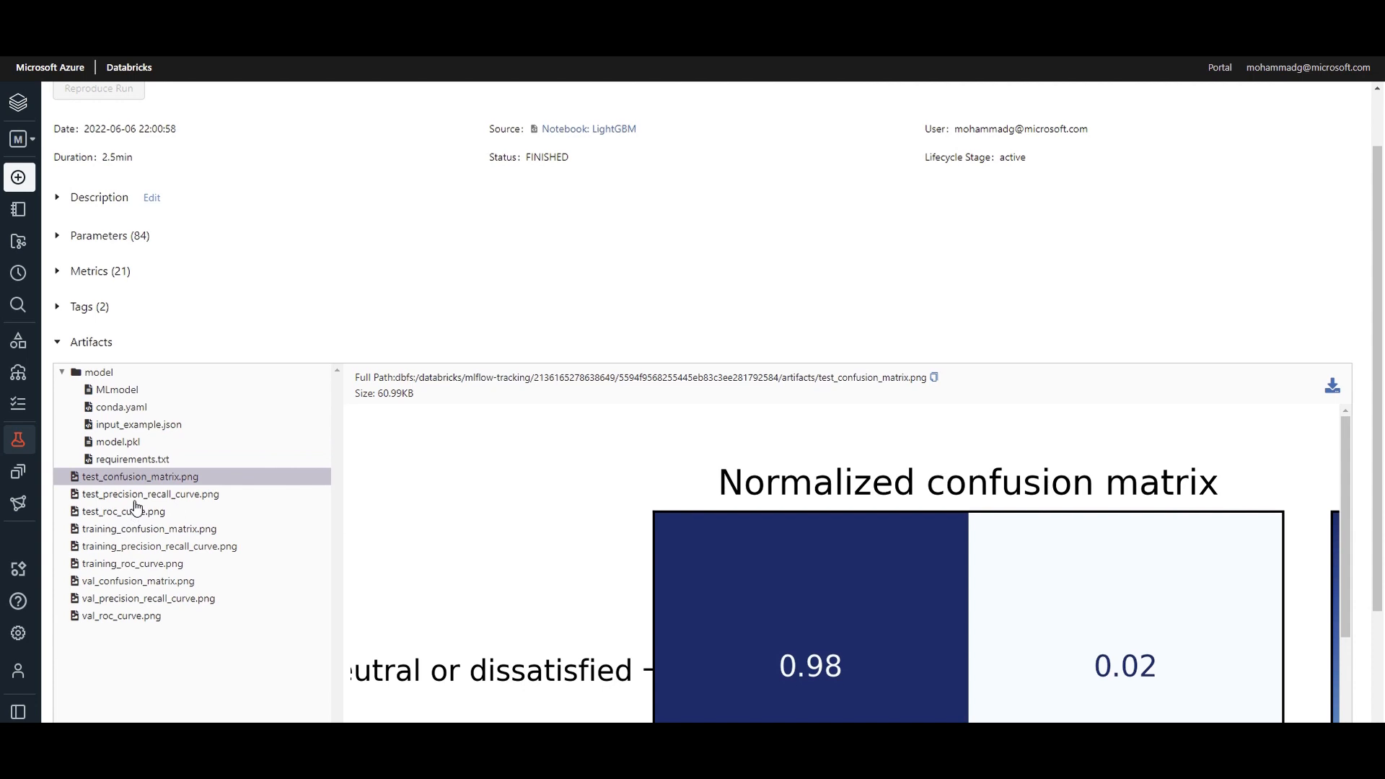
scroll(137, 507, "down", 1)
left_click(143, 424)
left_click(142, 443)
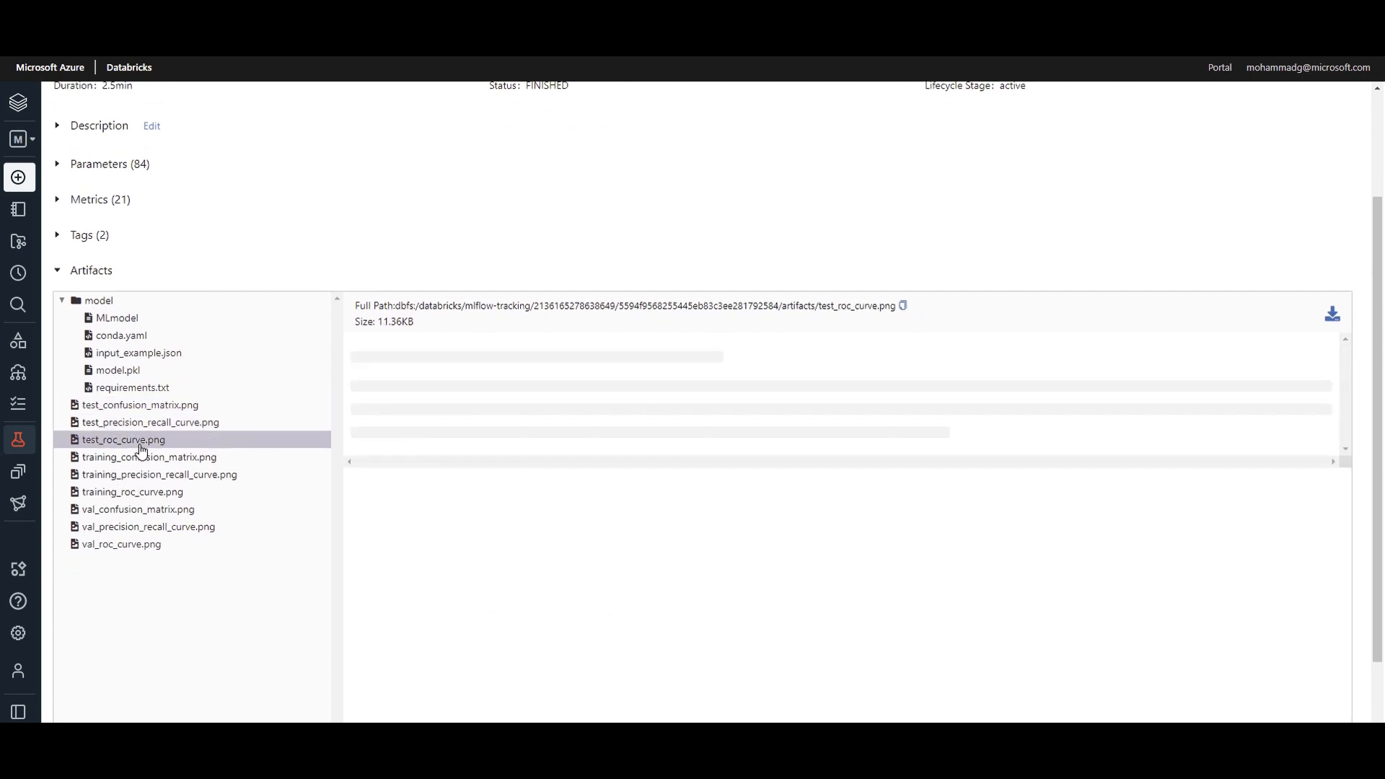
left_click(146, 460)
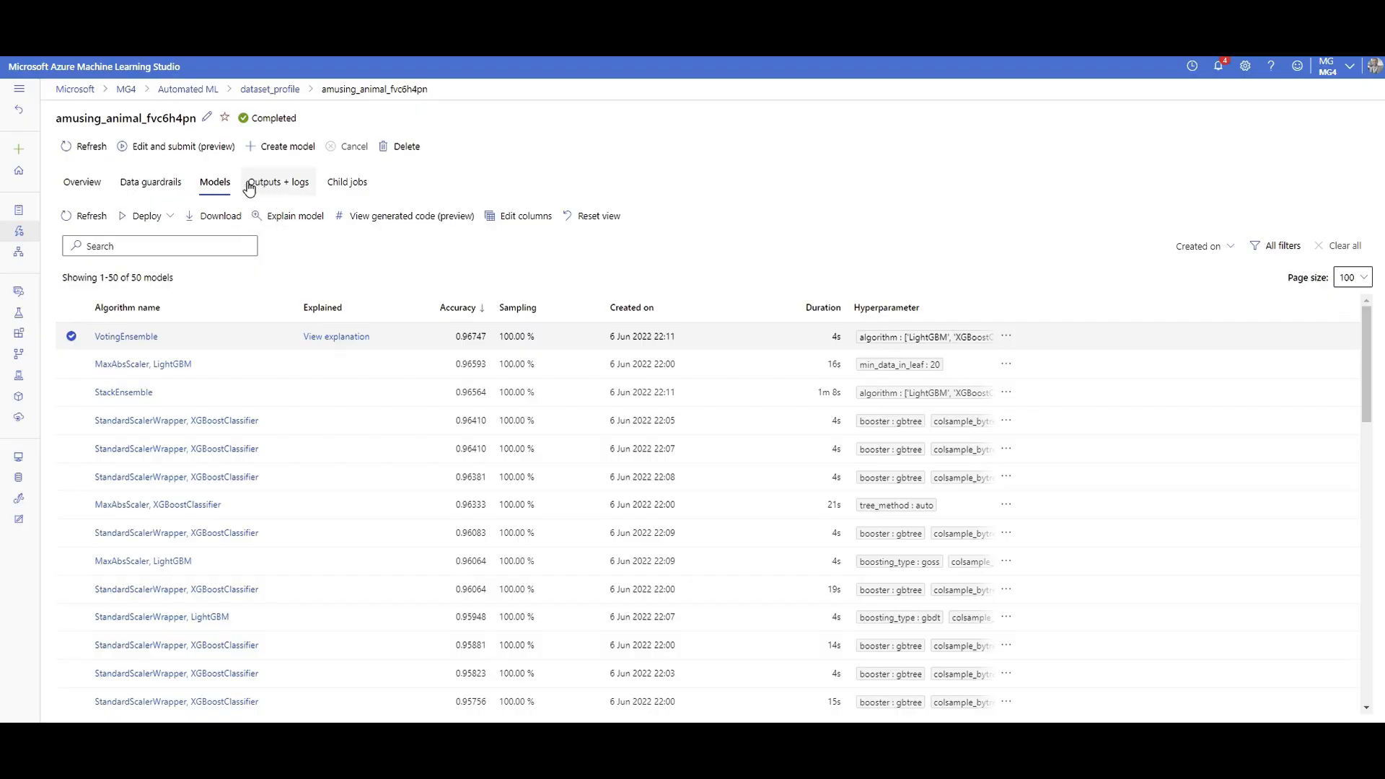
In Azure Machine Learning Studio, open the VotingEnsemble model's metrics and examine its ROC, calibration and lift curve charts.
left_click(130, 336)
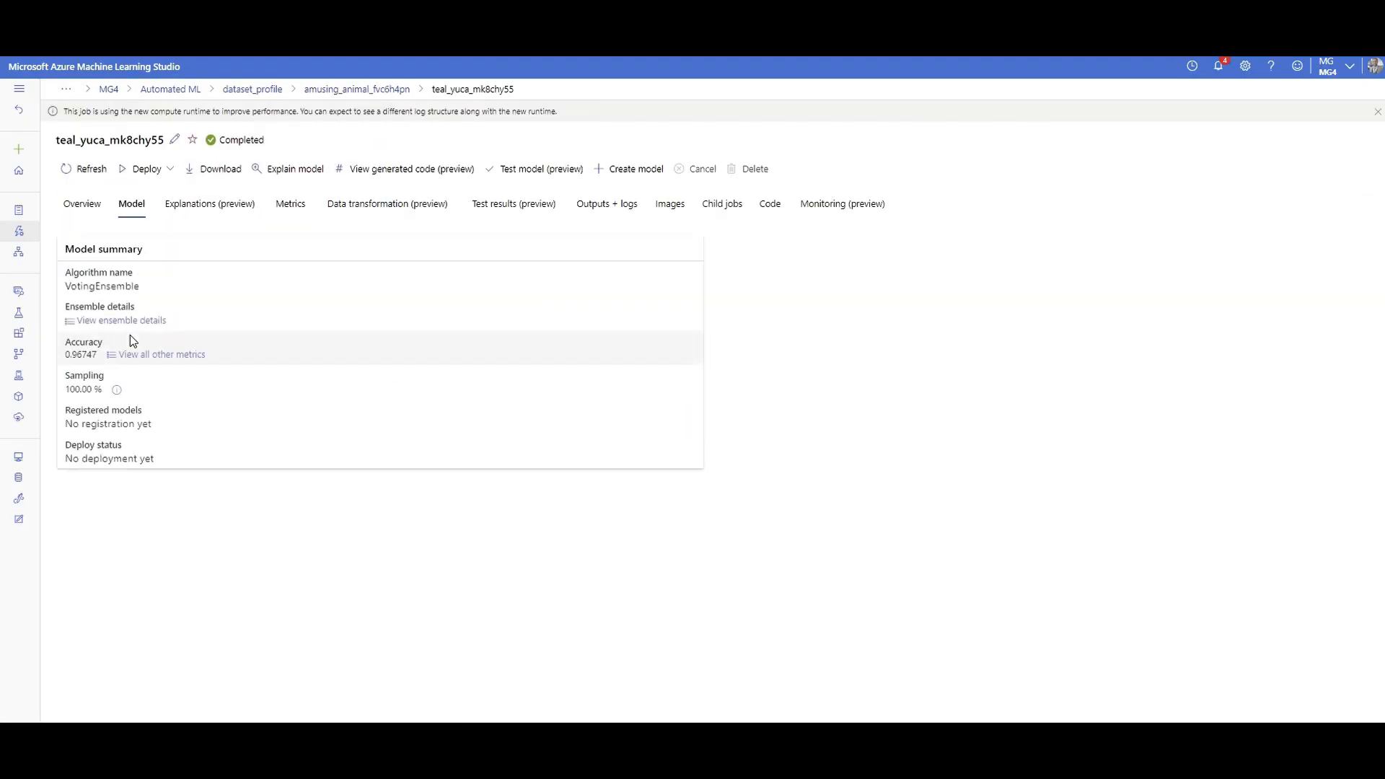
left_click(291, 214)
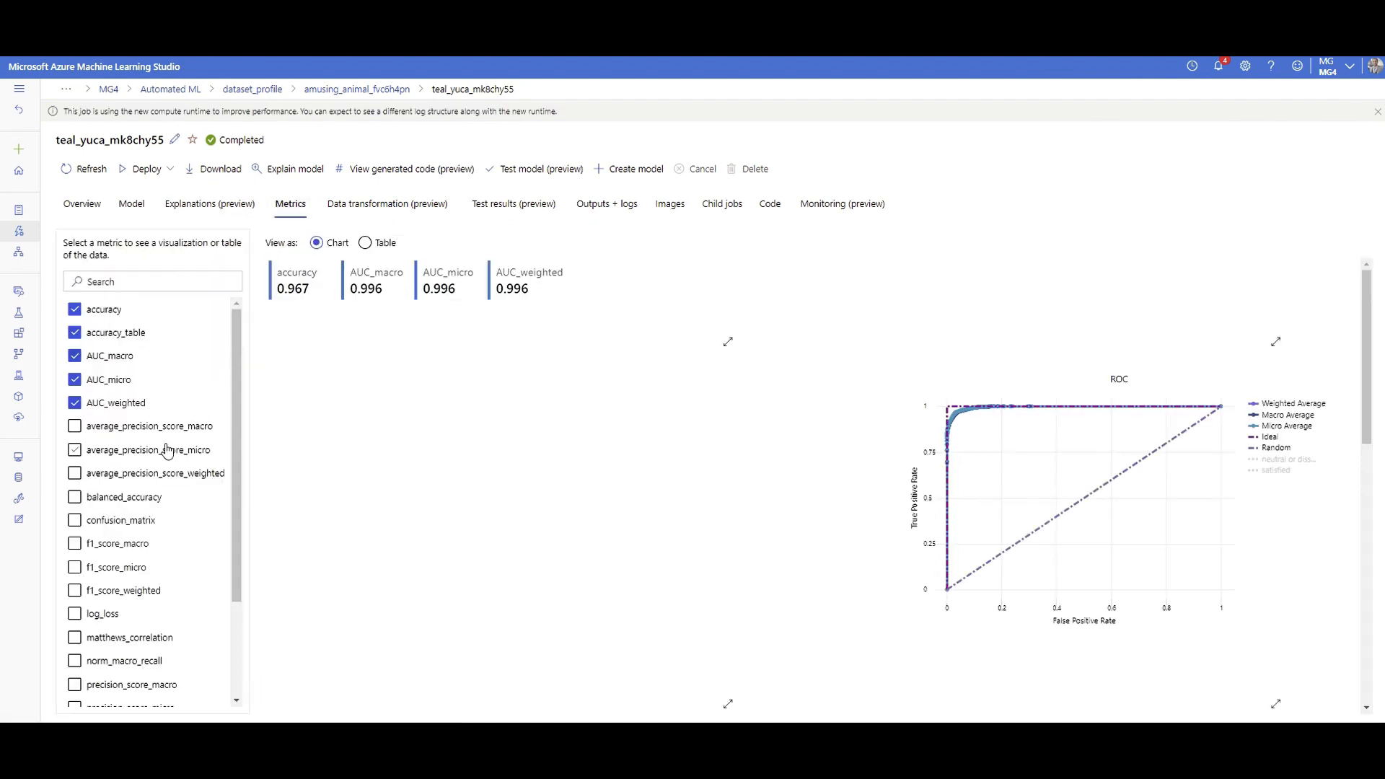
scroll(530, 520, "down", 1)
scroll(530, 519, "down", 5)
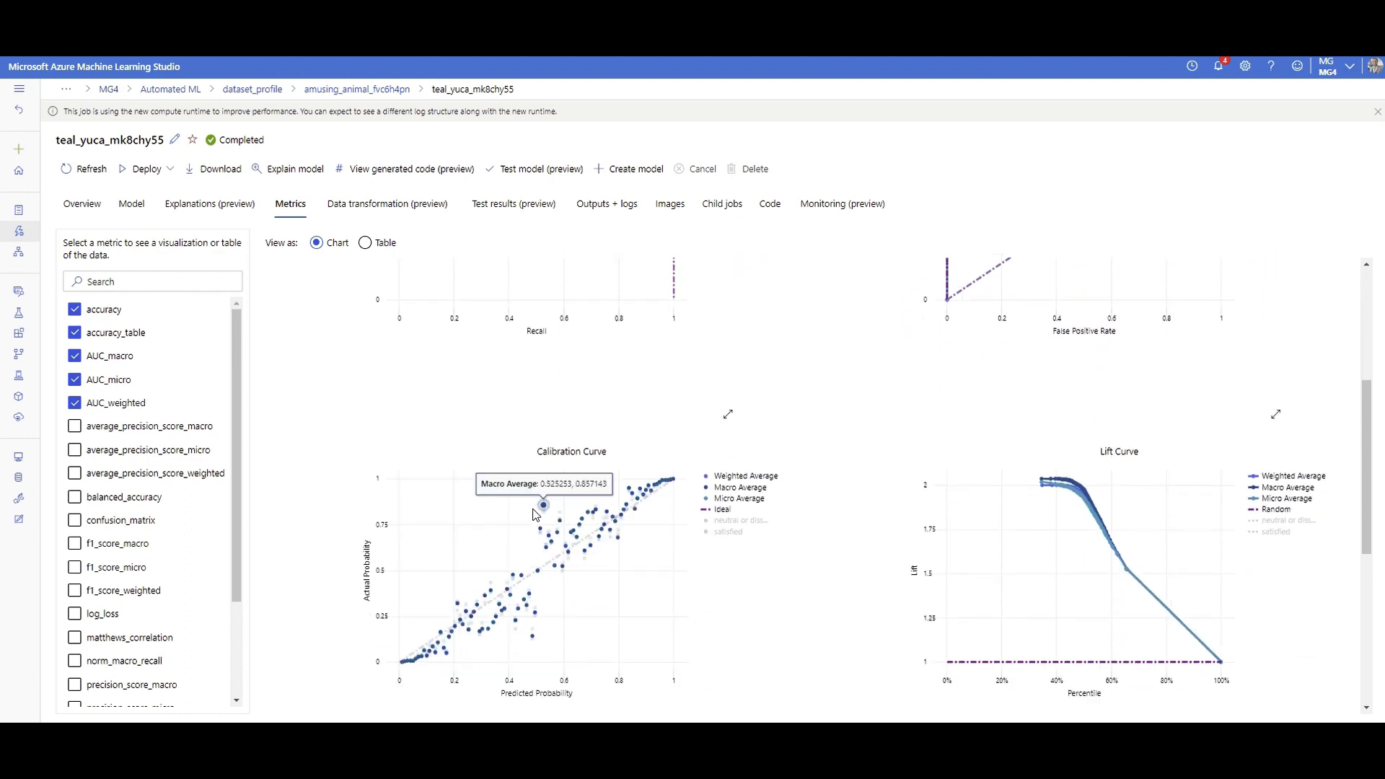
scroll(189, 443, "down", 3)
scroll(402, 514, "down", 1)
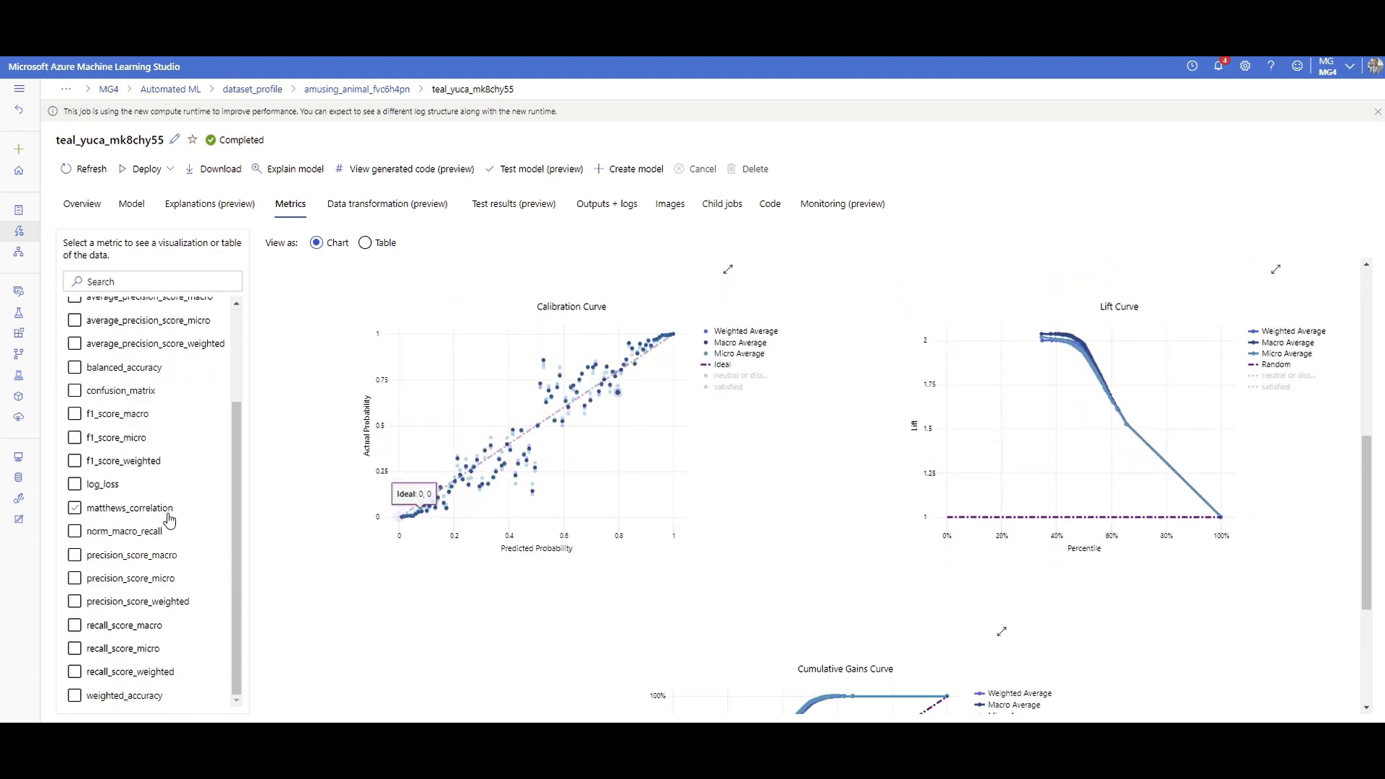
Add recall_score_macro and recall_score_micro to the displayed metrics and examine the Cumulative Gains Curve.
left_click(104, 656)
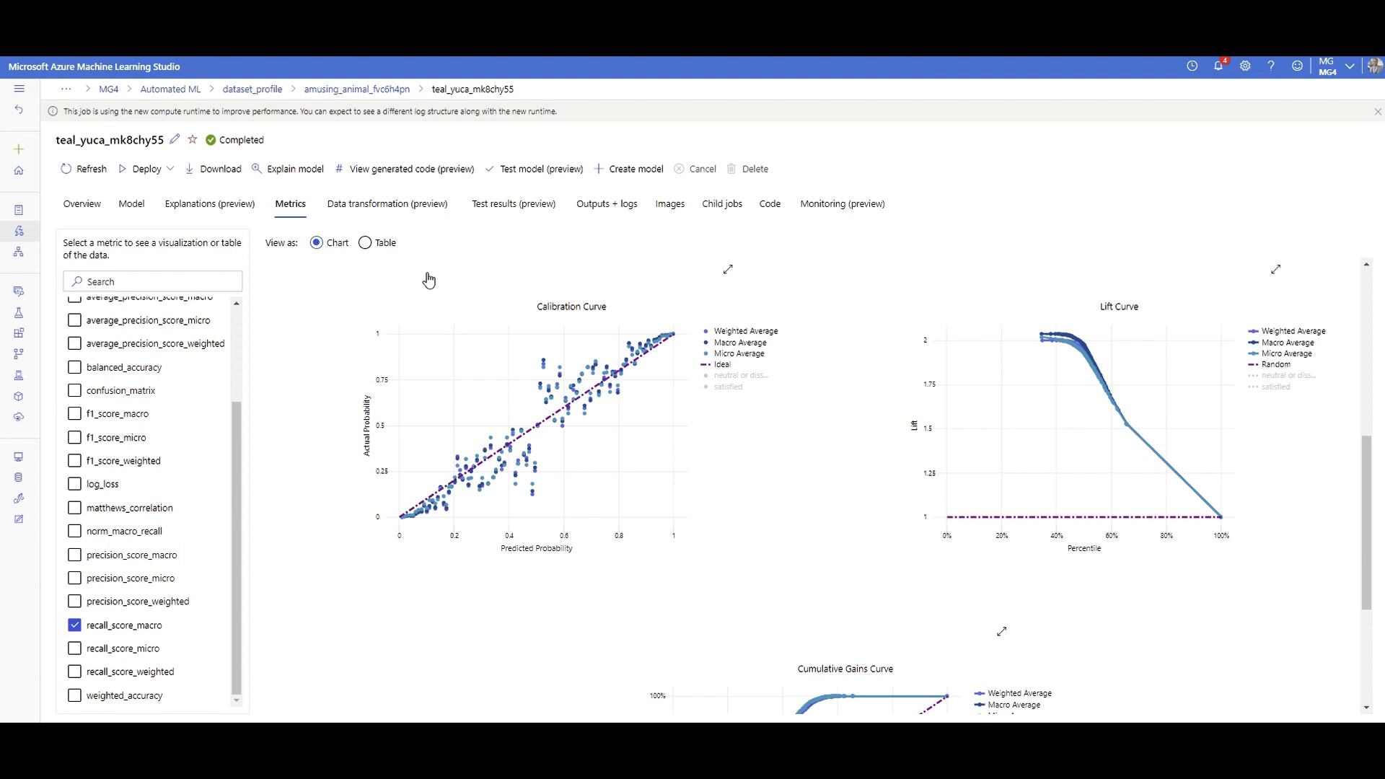
scroll(655, 525, "down", 3)
scroll(495, 489, "up", 4)
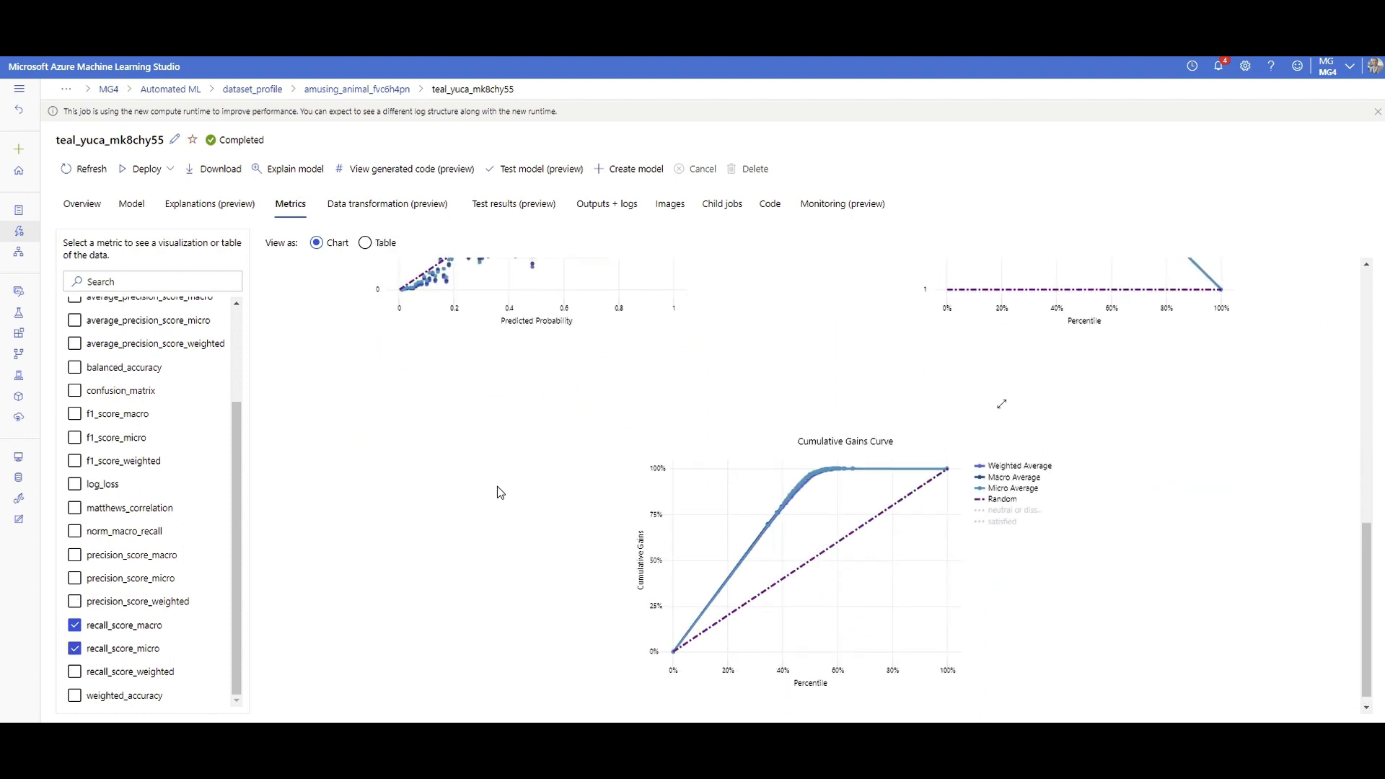
scroll(116, 505, "up", 2)
scroll(111, 505, "down", 2)
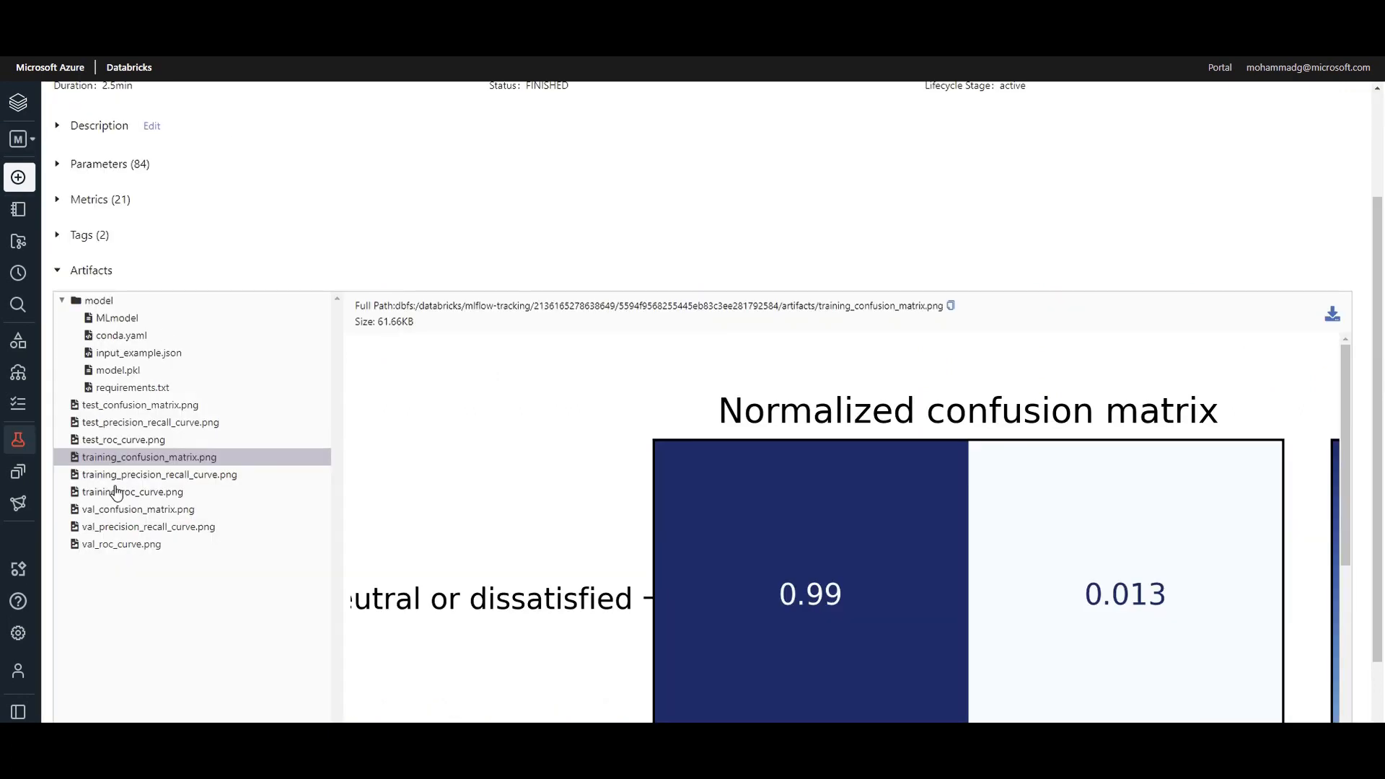
Switch to Databricks and compare the lightgbm run's test, training and validation plot artifacts.
scroll(136, 517, "up", 1)
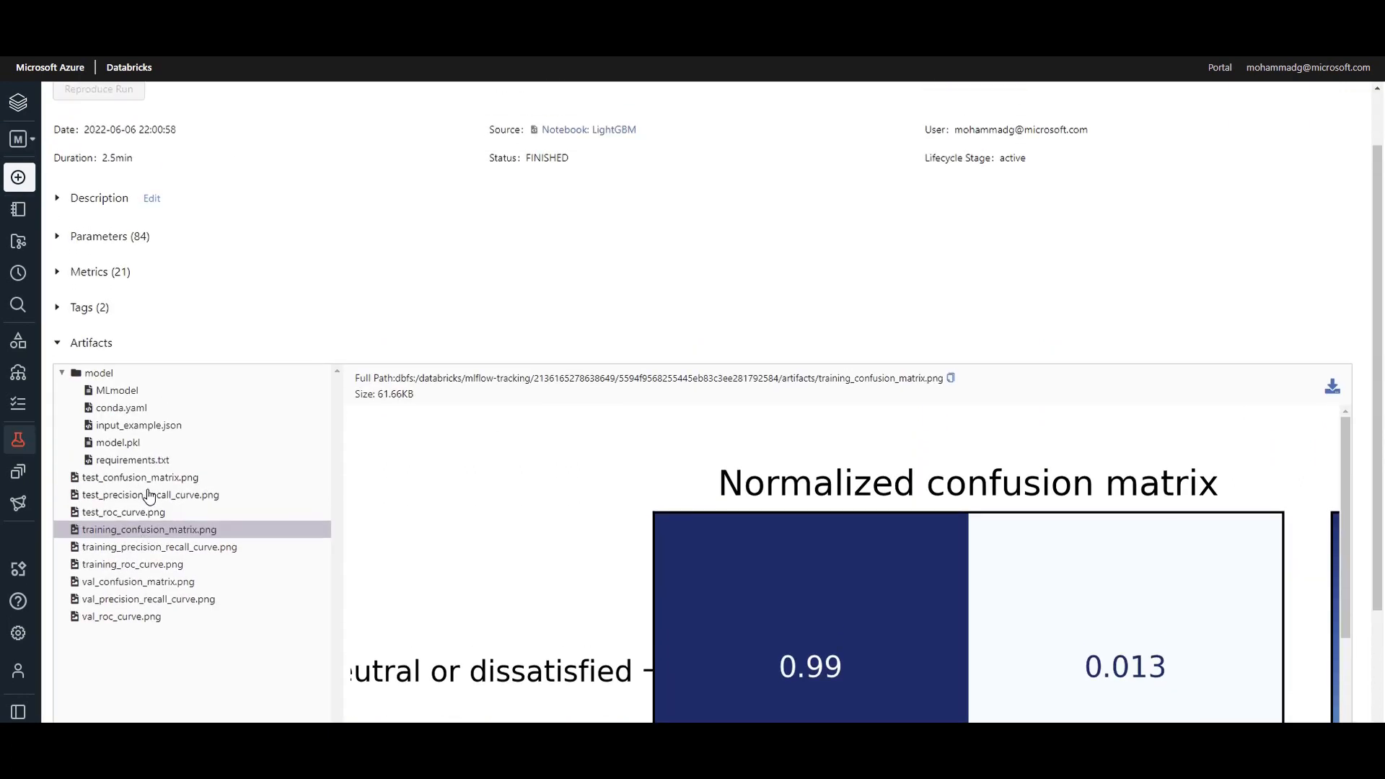
left_click(150, 495)
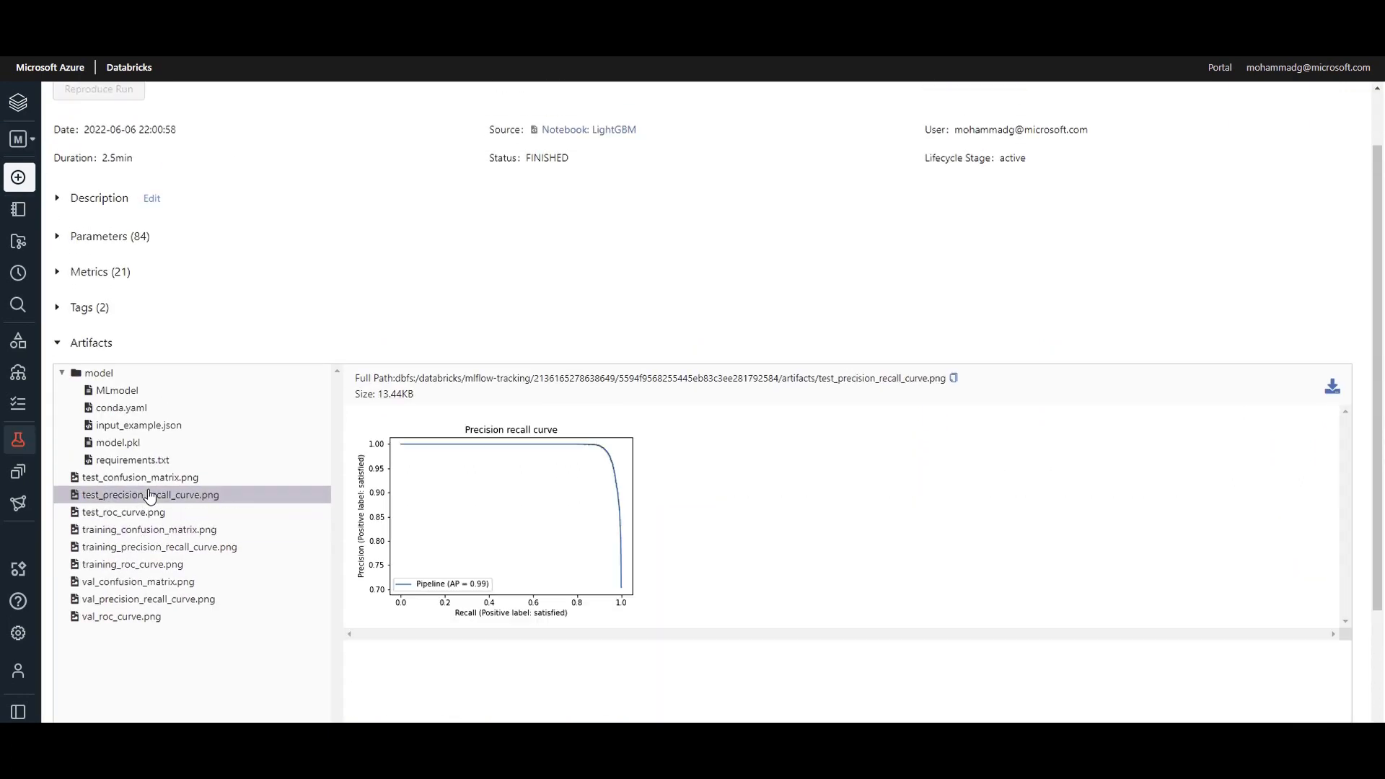
left_click(183, 534)
left_click(160, 567)
left_click(142, 602)
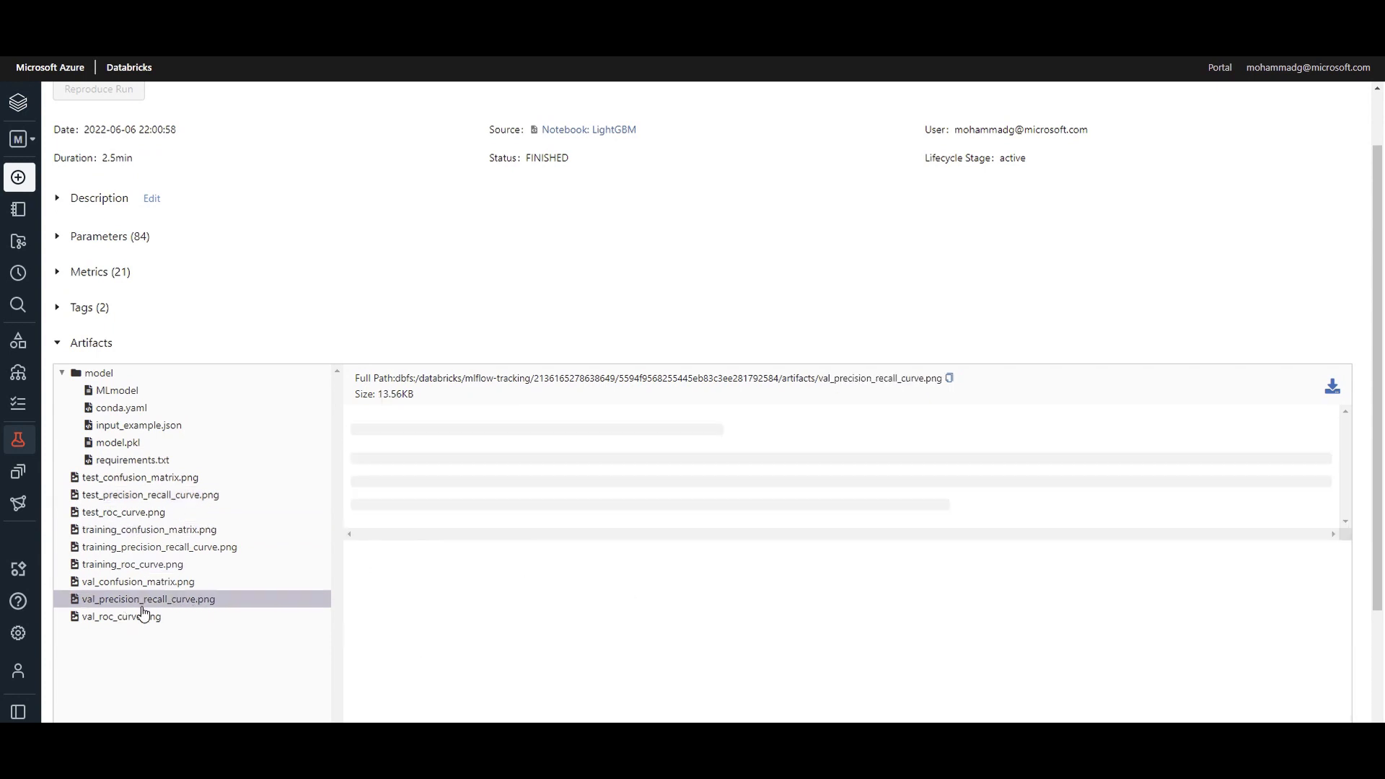
left_click(140, 619)
left_click(133, 479)
Expand the lightgbm run's Metrics section and examine its test, training and validation scores.
scroll(101, 390, "up", 1)
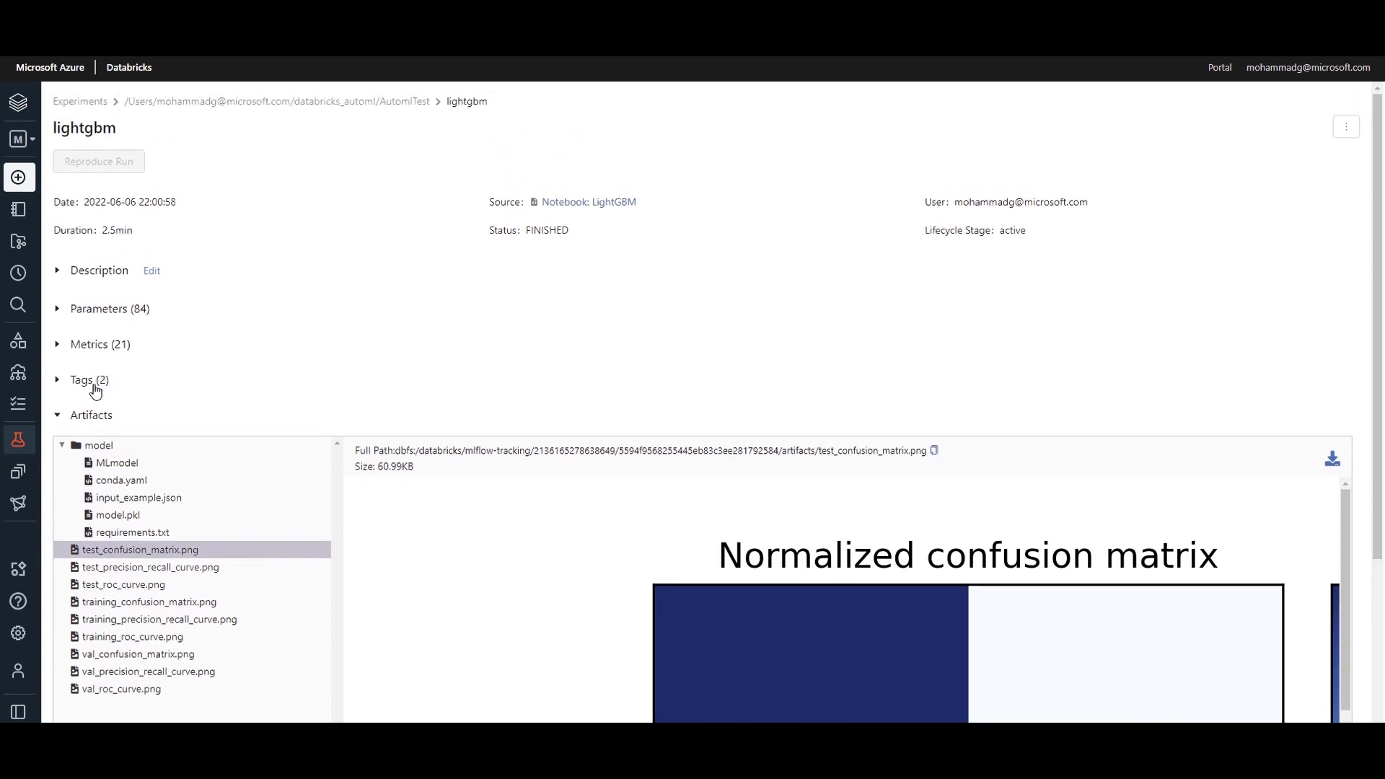
left_click(88, 347)
left_click_drag(236, 399, 209, 383)
scroll(180, 482, "down", 4)
scroll(92, 354, "down", 3)
scroll(124, 493, "up", 1)
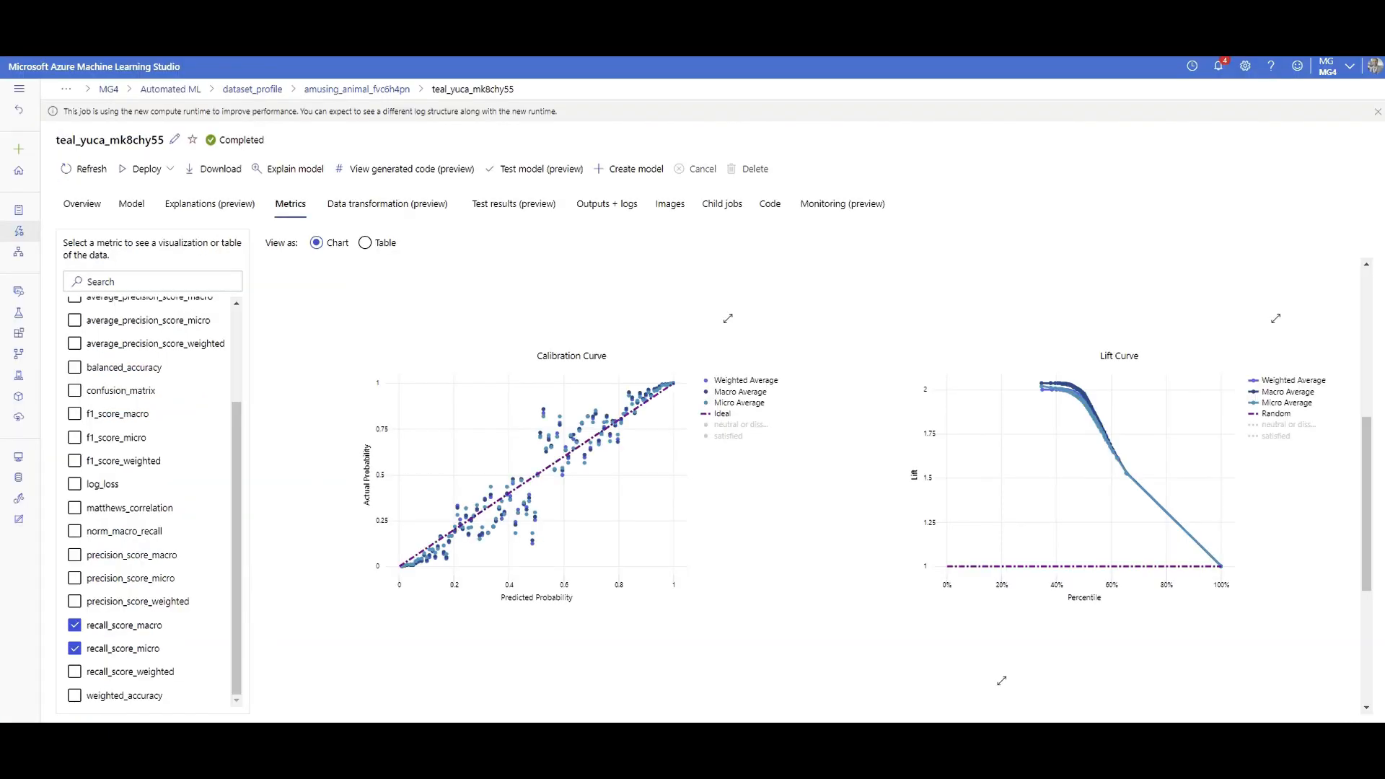
Switch to Azure Machine Learning Studio and compare the VotingEnsemble's available metrics with the Databricks lightgbm run's metrics.
scroll(137, 505, "up", 3)
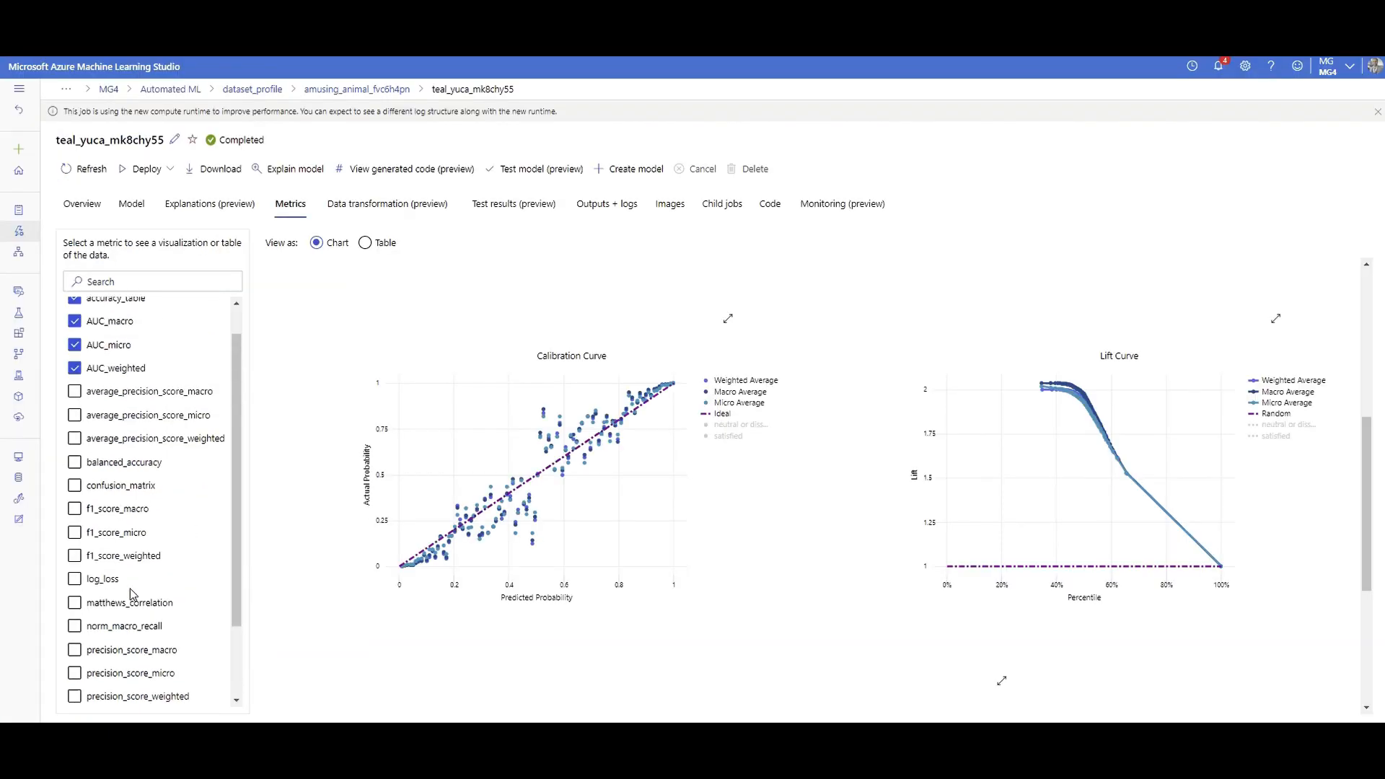
scroll(137, 505, "down", 1)
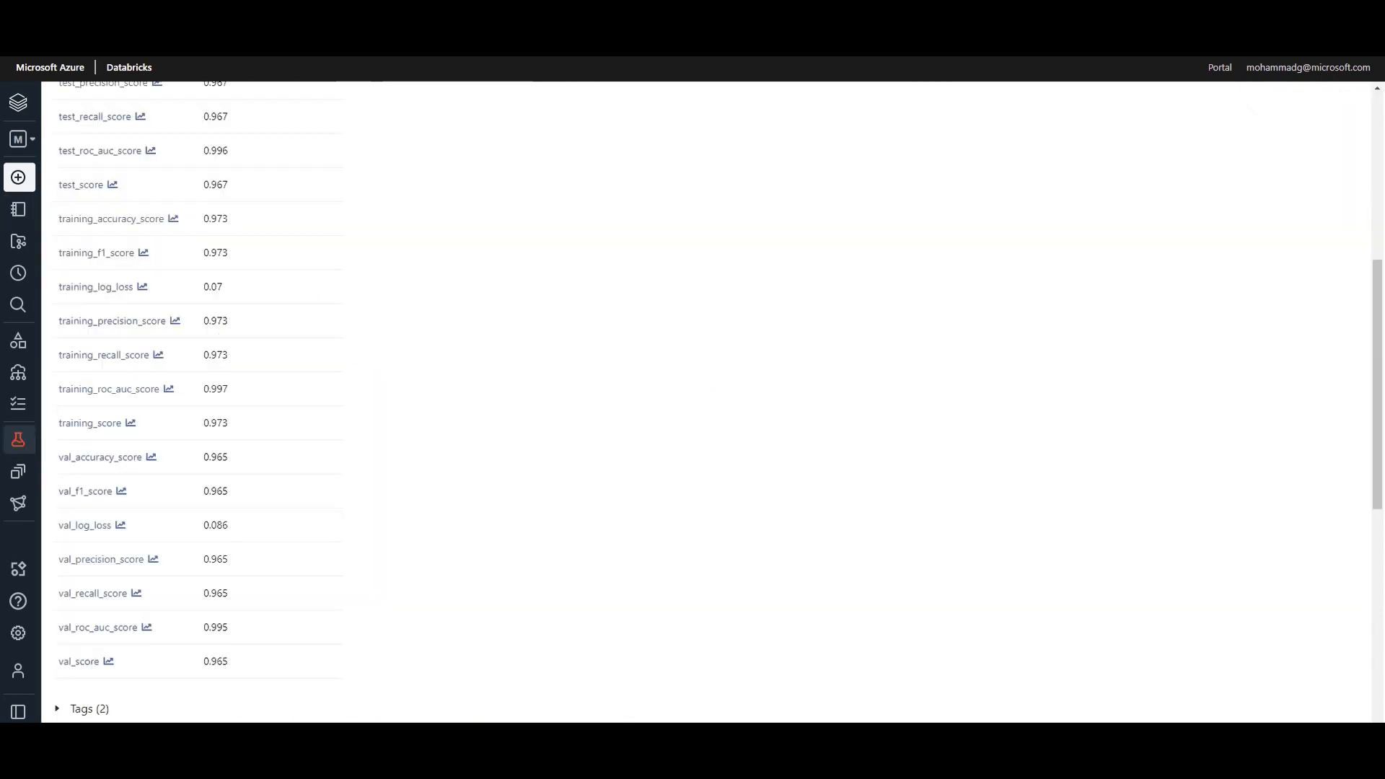
scroll(58, 325, "up", 5)
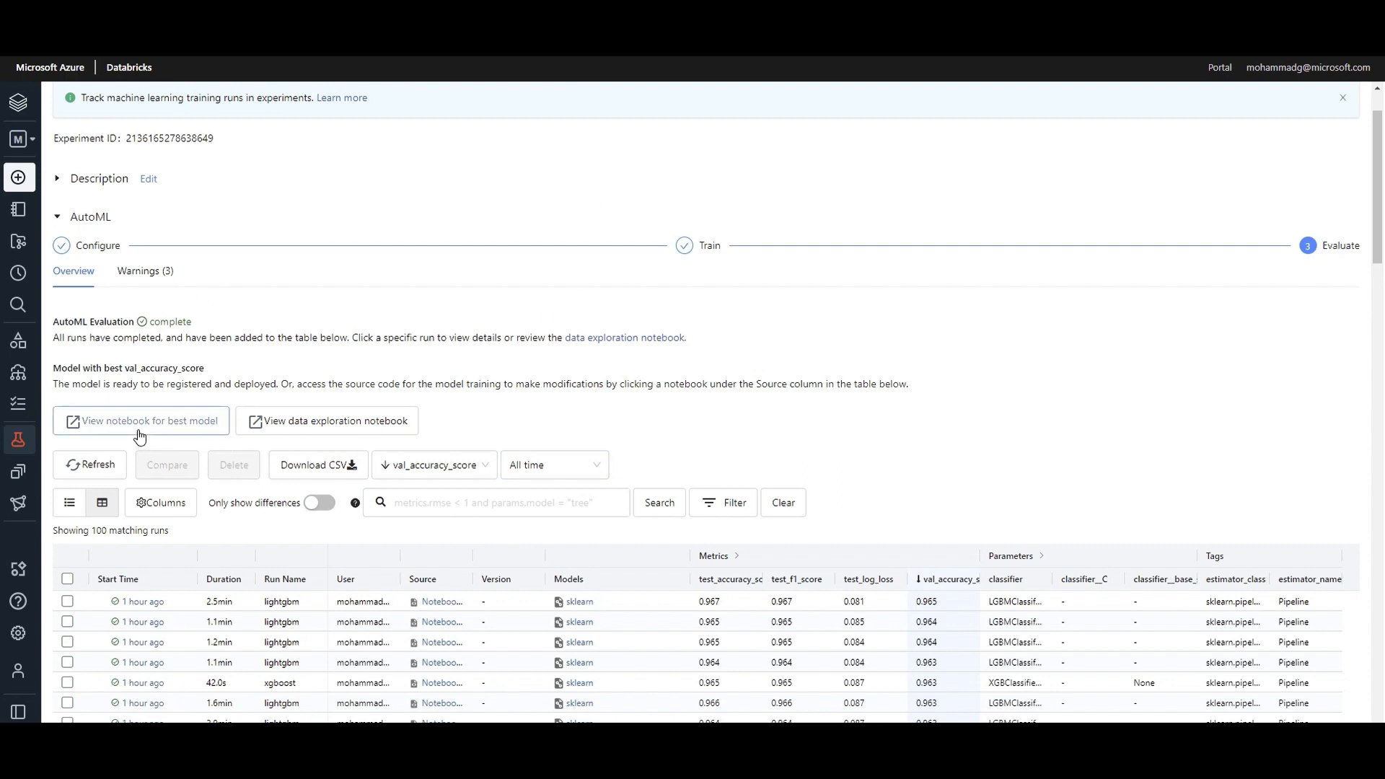
Open the AutoML experiment's data exploration notebook and examine the dataset statistics in the Profiling Report's Overview section.
left_click(342, 431)
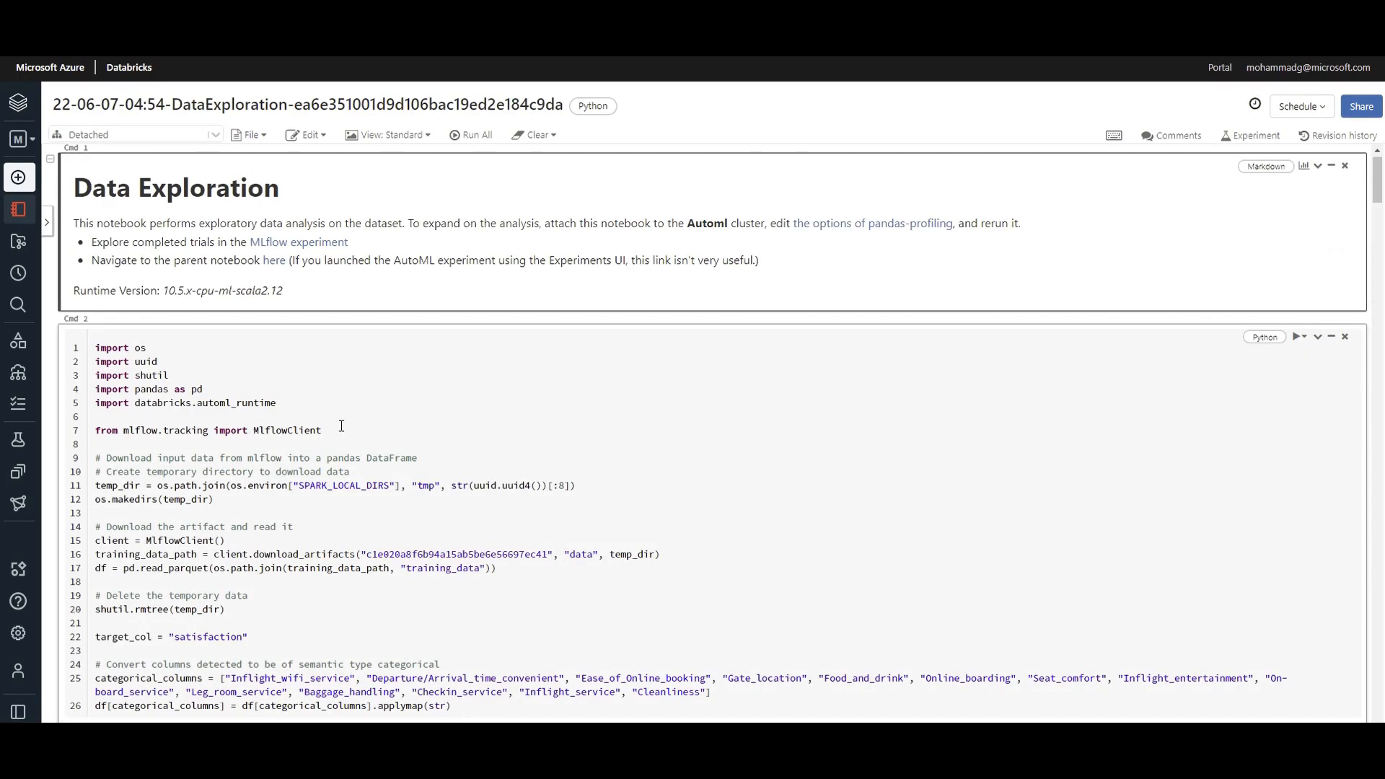
scroll(395, 442, "down", 4)
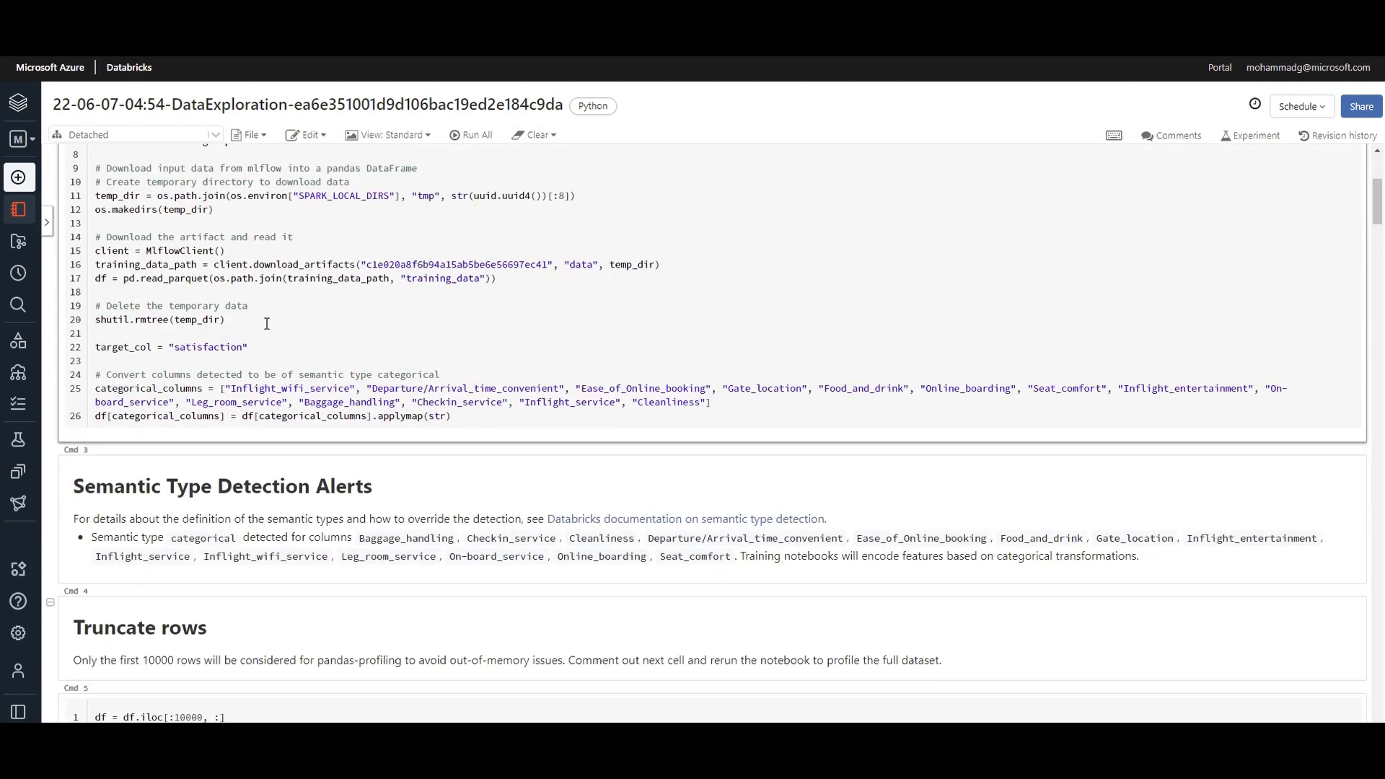
scroll(332, 428, "down", 10)
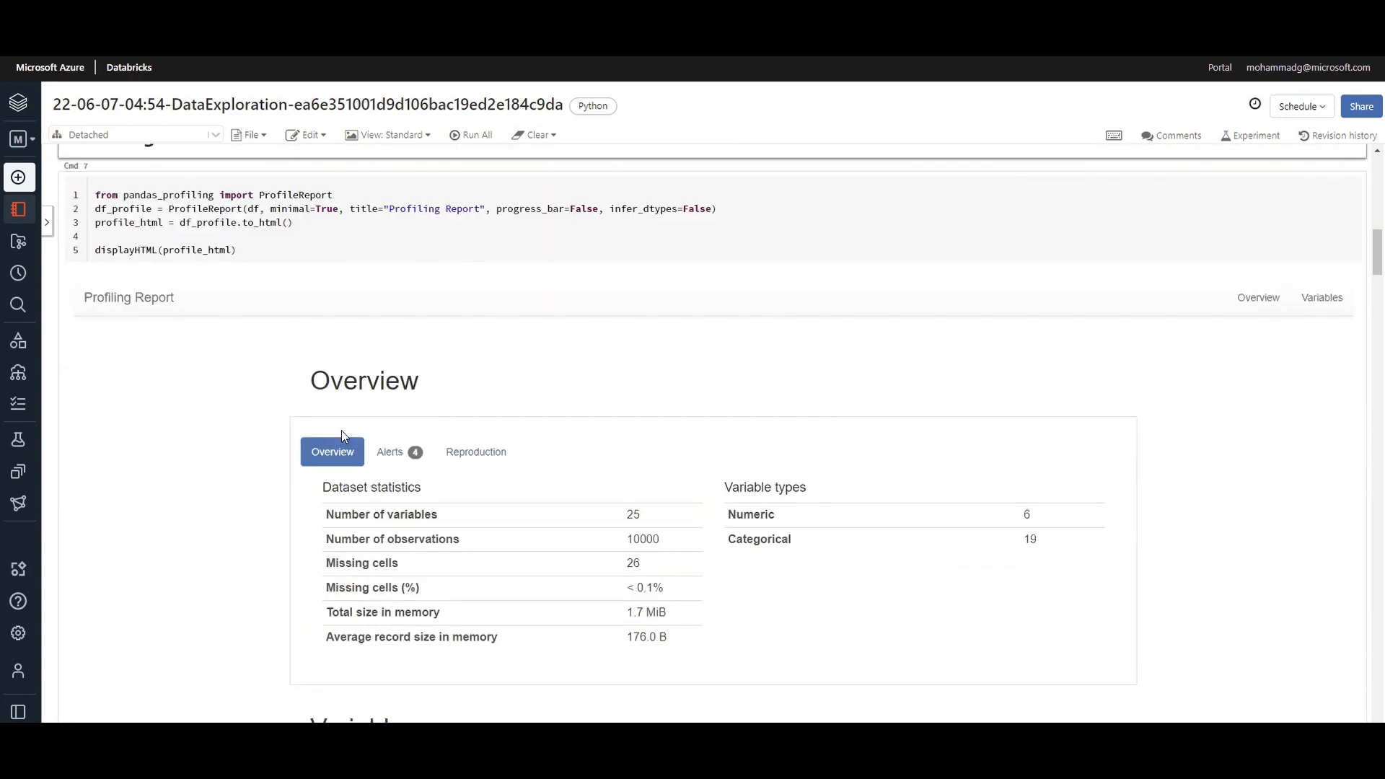
scroll(332, 429, "down", 2)
left_click_drag(315, 232, 443, 236)
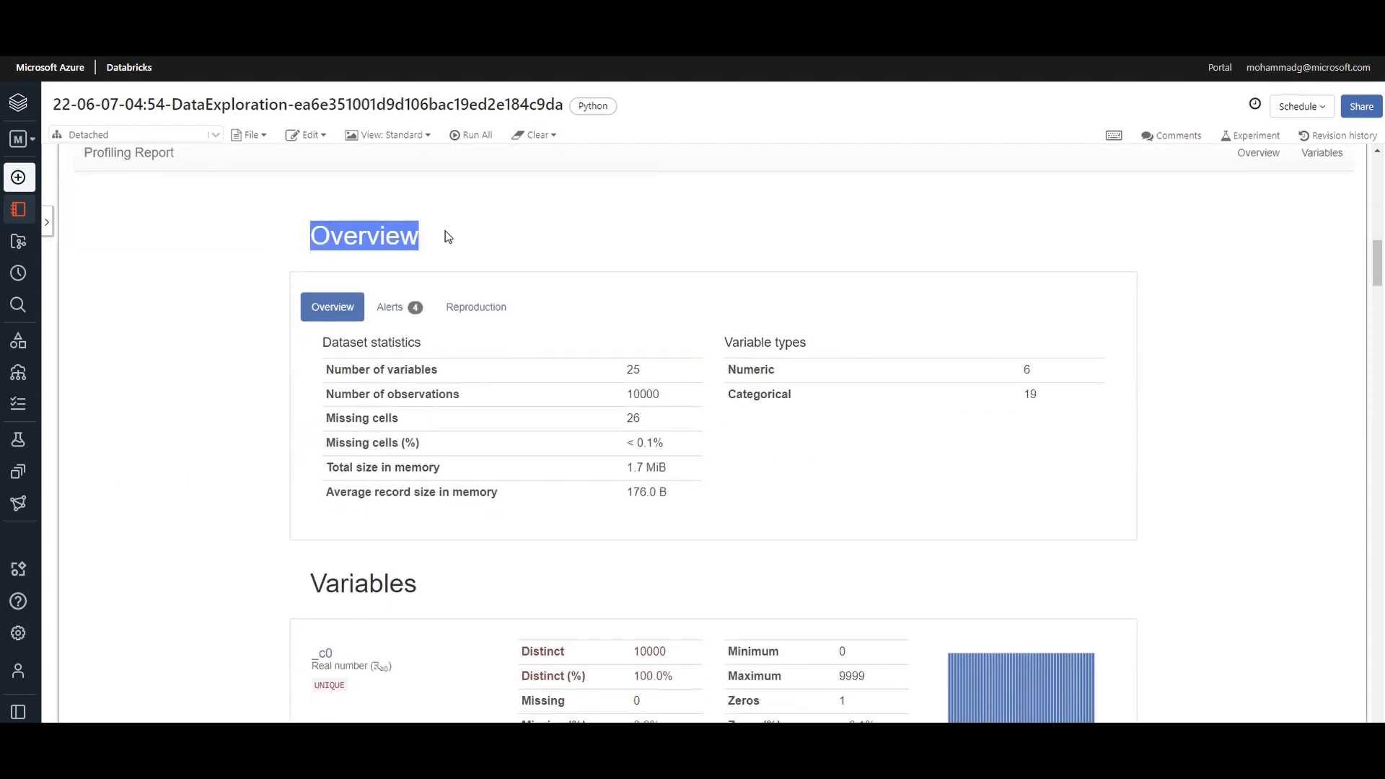
Examine the per-variable statistics and distributions in the report's Variables section and return to the AutoML experiment page.
scroll(473, 322, "down", 3)
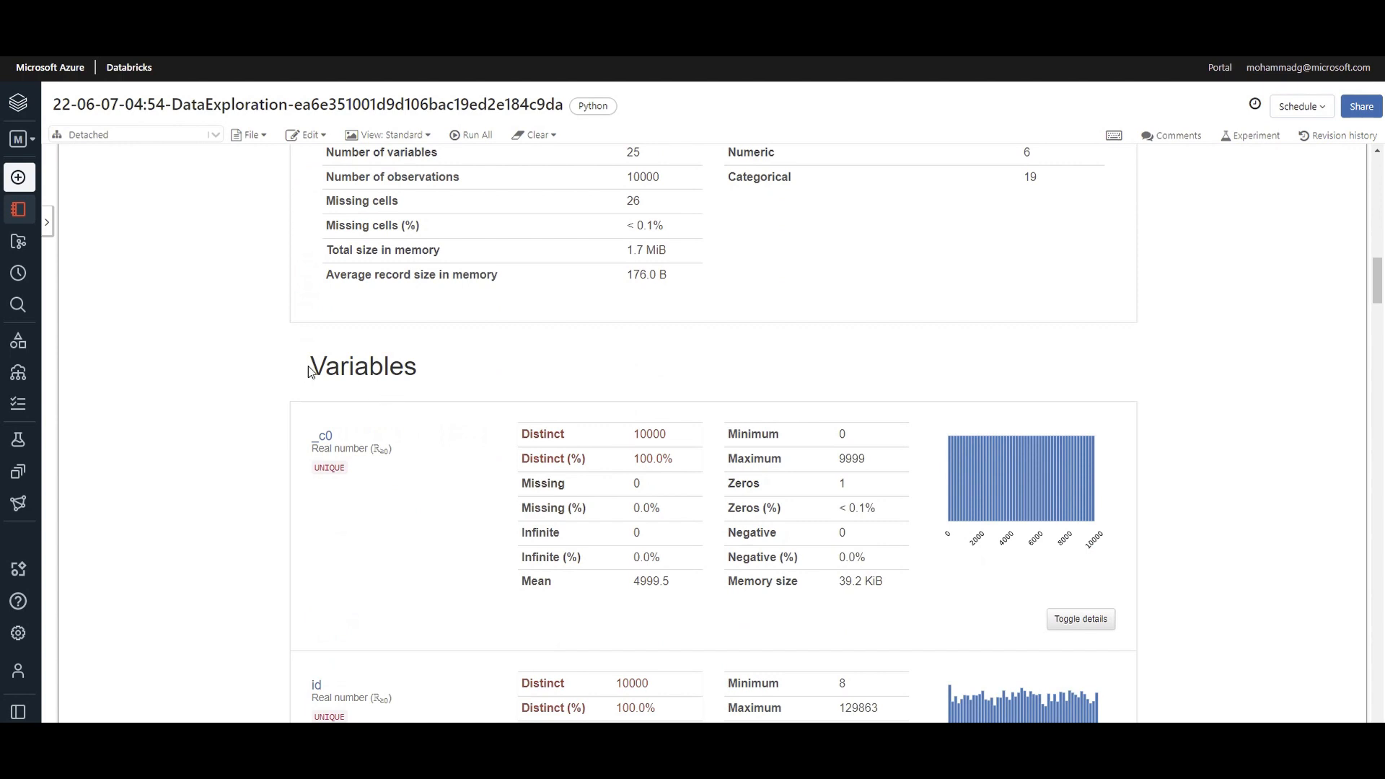
left_click_drag(318, 374, 478, 377)
scroll(477, 376, "down", 6)
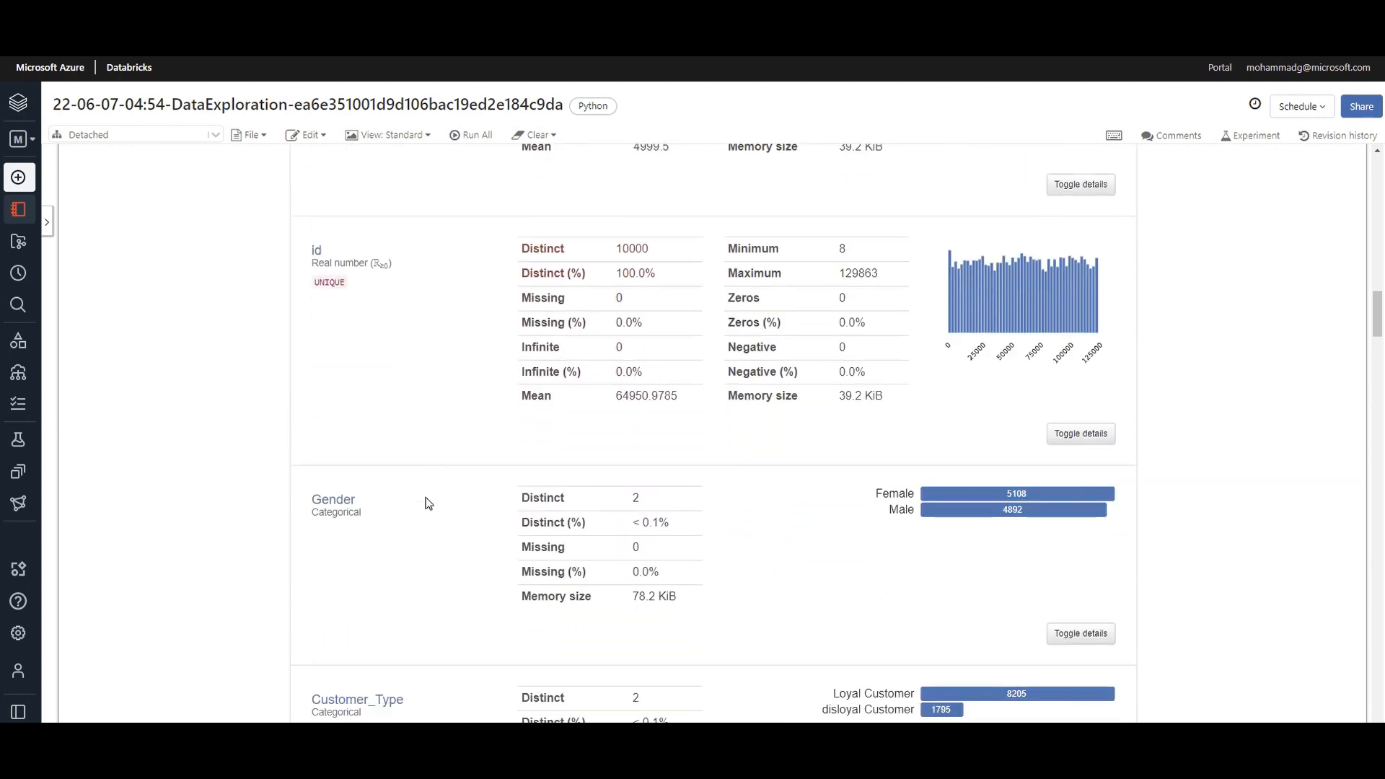
scroll(425, 503, "down", 1)
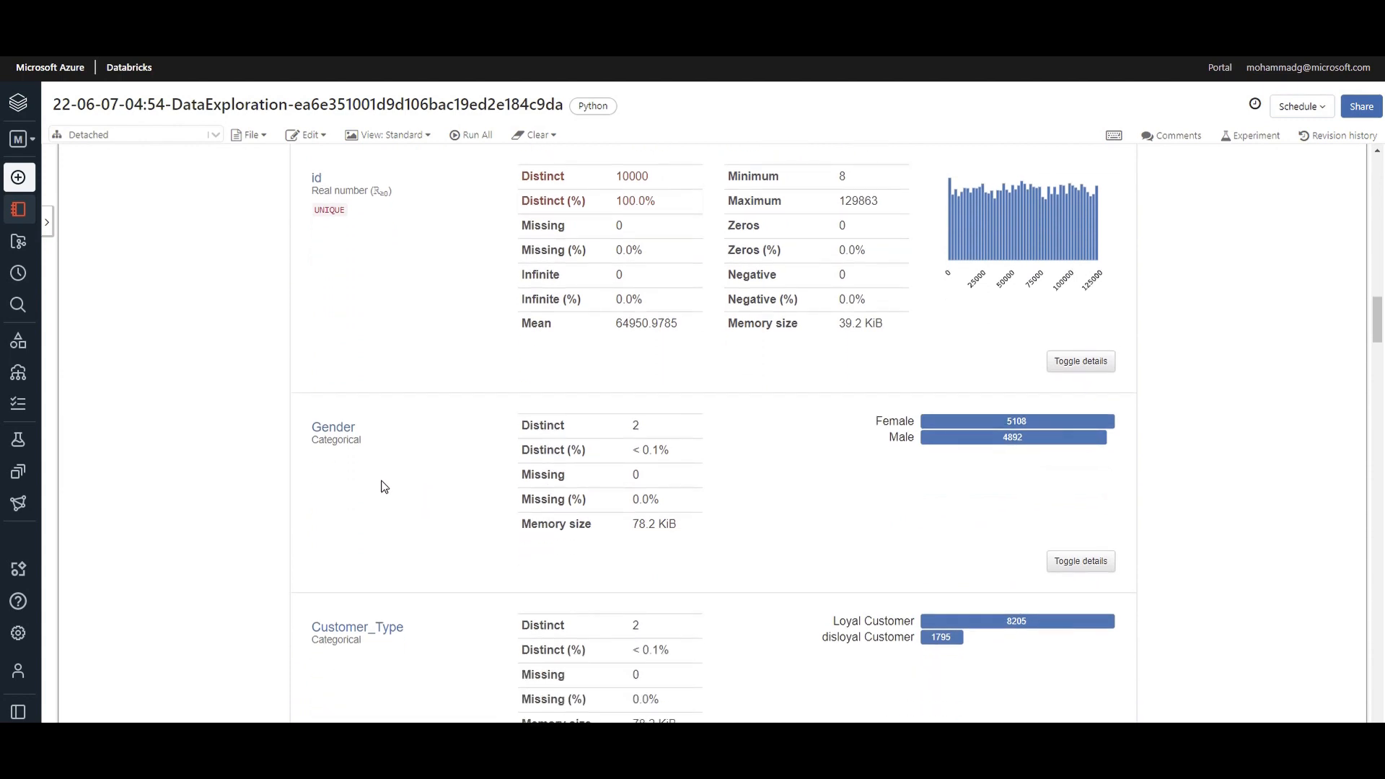
left_click_drag(496, 444, 621, 532)
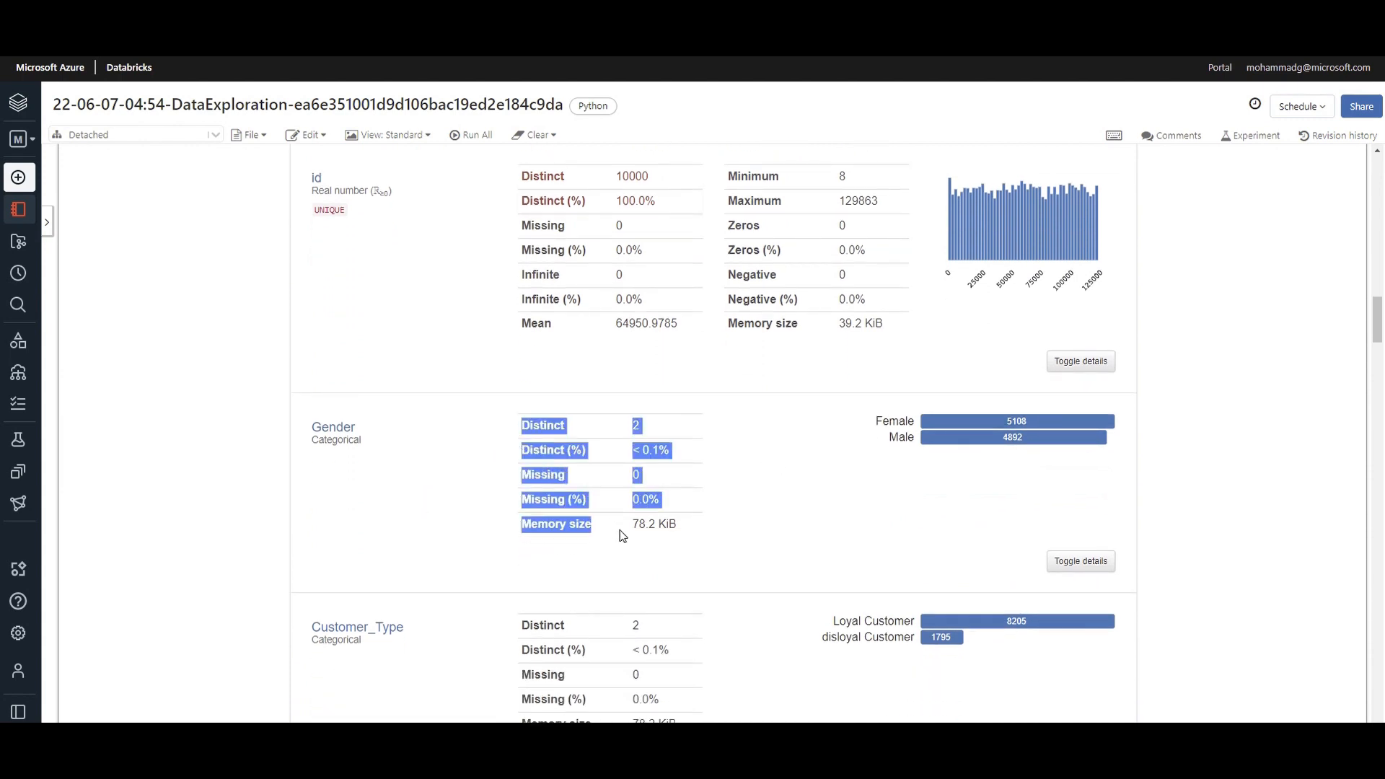
scroll(620, 519, "down", 2)
scroll(573, 447, "down", 20)
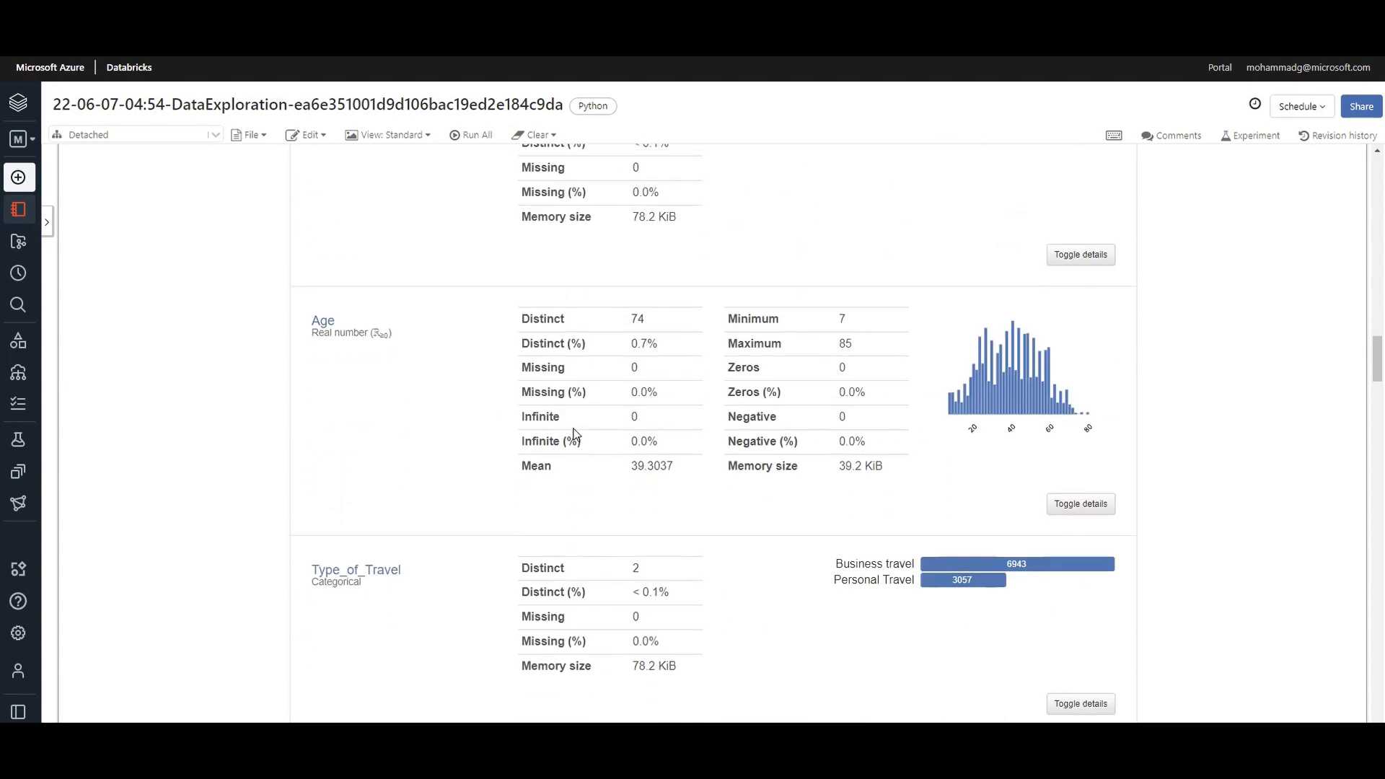
scroll(262, 235, "down", 7)
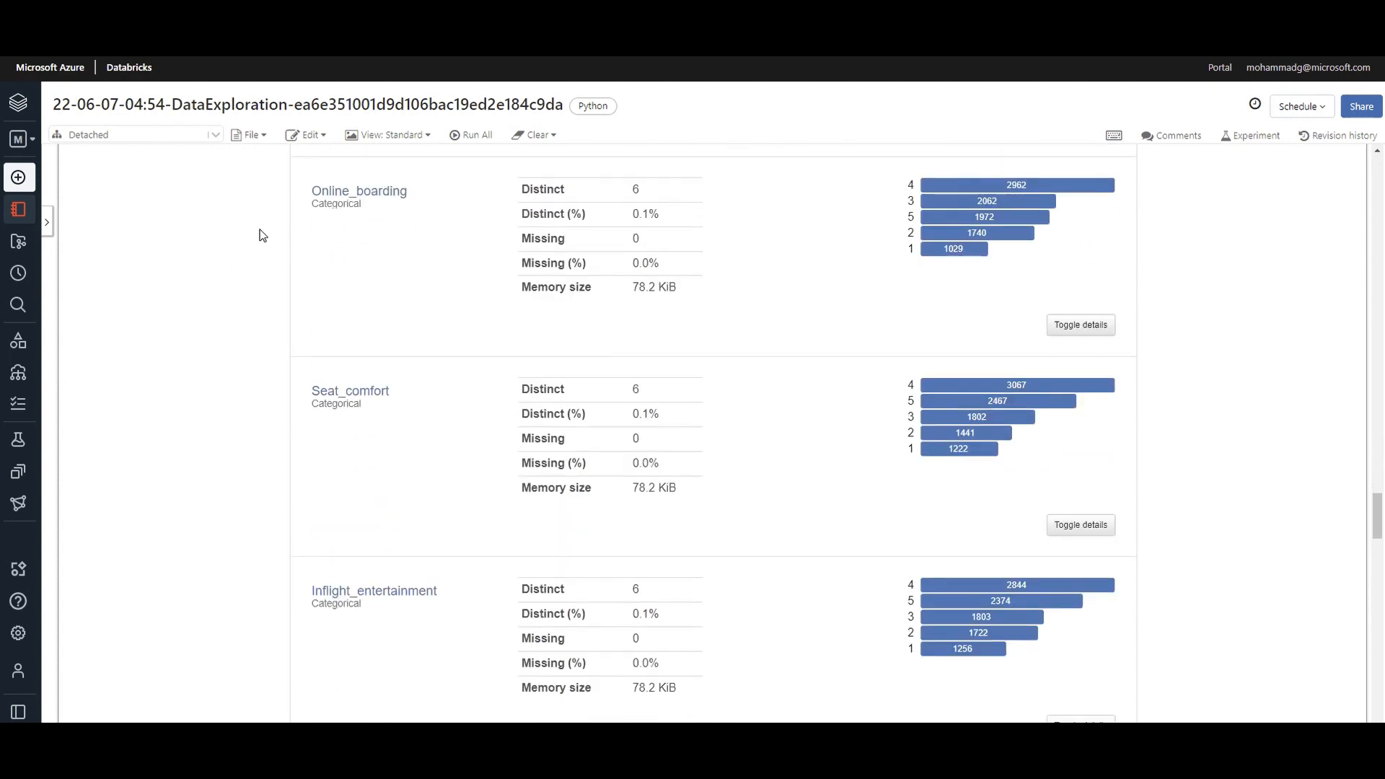
left_click(382, 13)
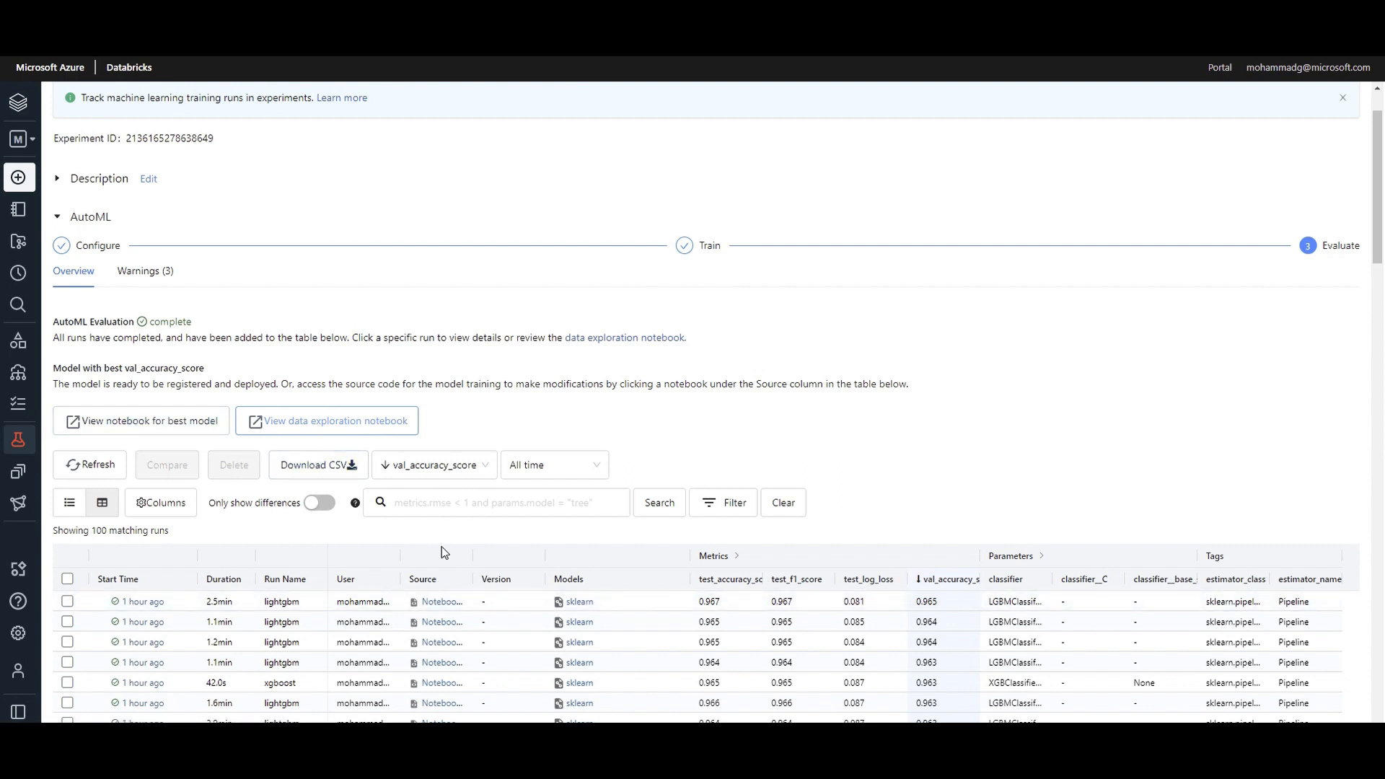
Open the top lightgbm run, expand its Parameters section to examine the classifier hyperparameters, and collapse the section again.
scroll(434, 547, "down", 1)
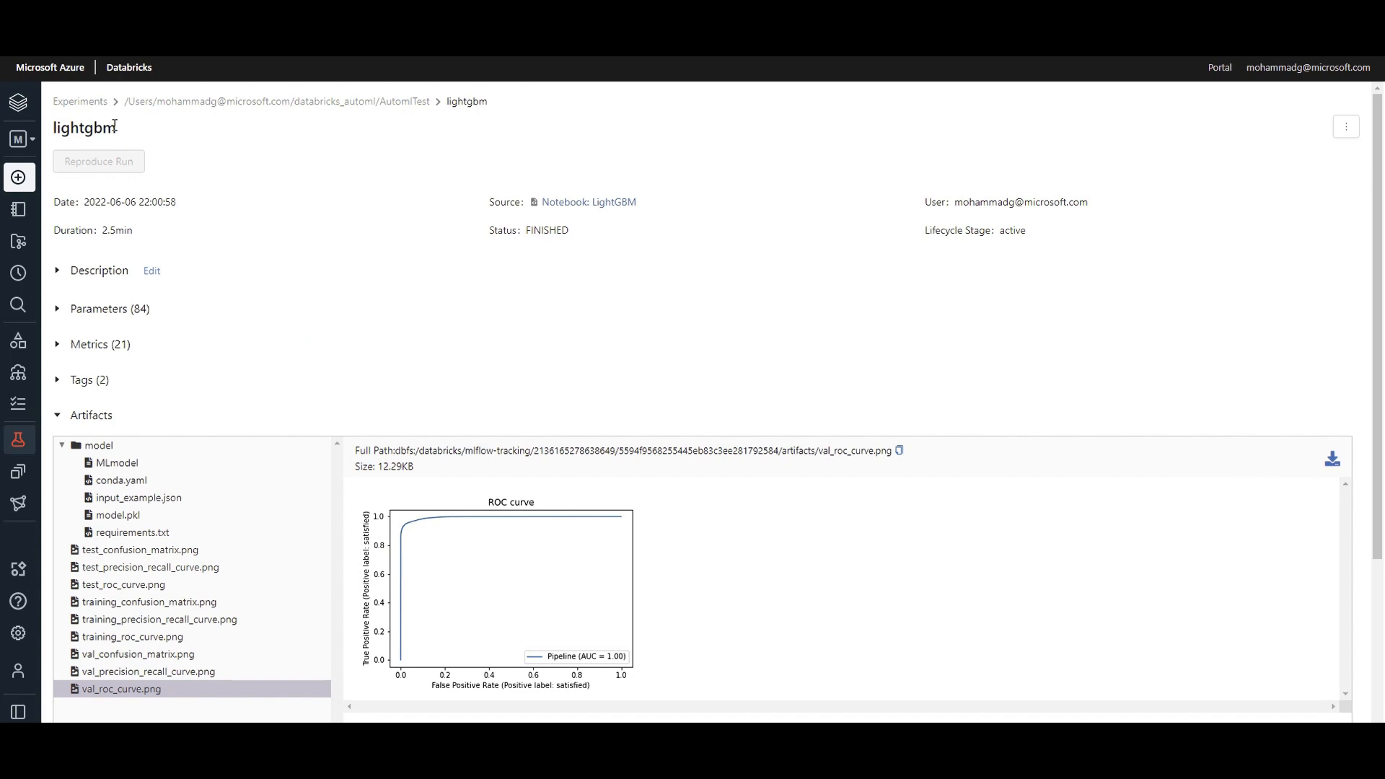
left_click_drag(103, 131, 79, 136)
scroll(238, 270, "down", 1)
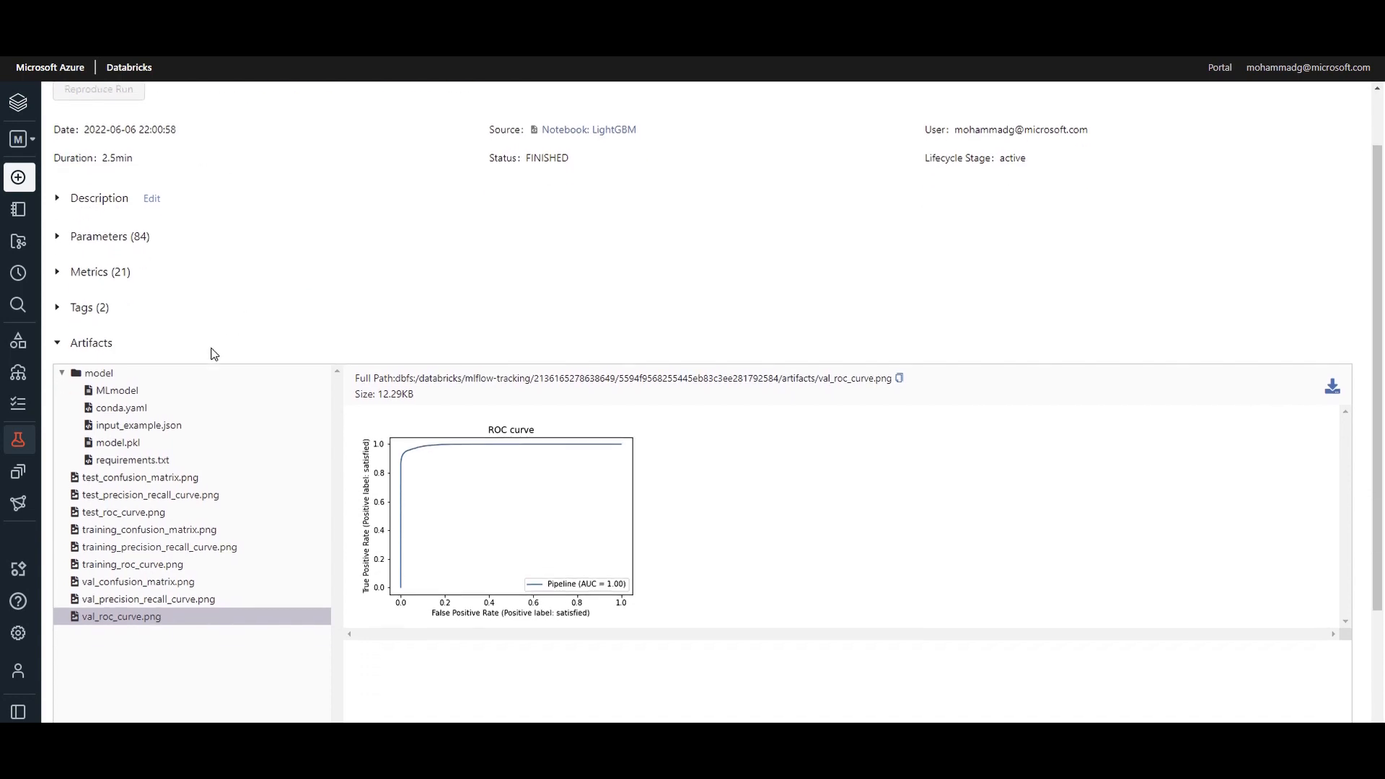
left_click(84, 279)
left_click(89, 271)
left_click(101, 236)
scroll(154, 371, "down", 2)
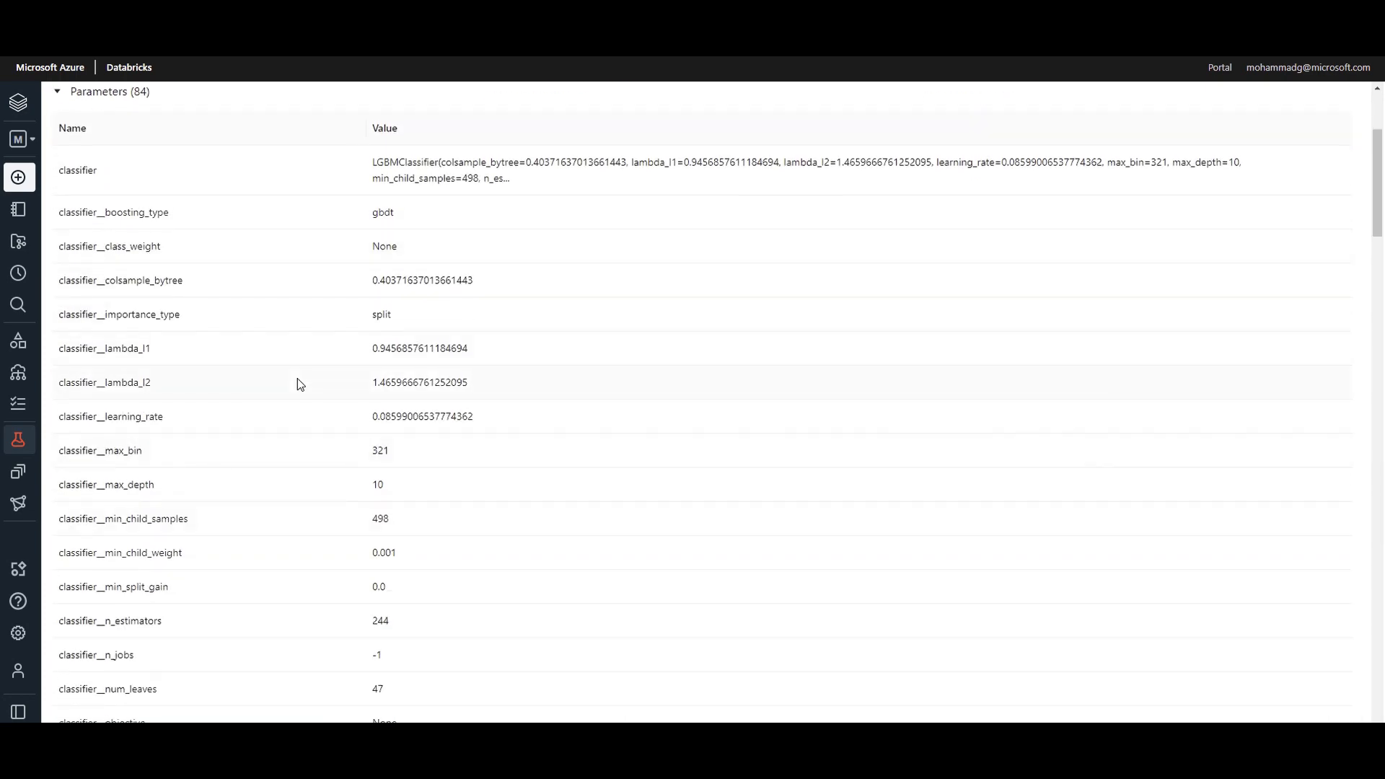
scroll(309, 365, "down", 2)
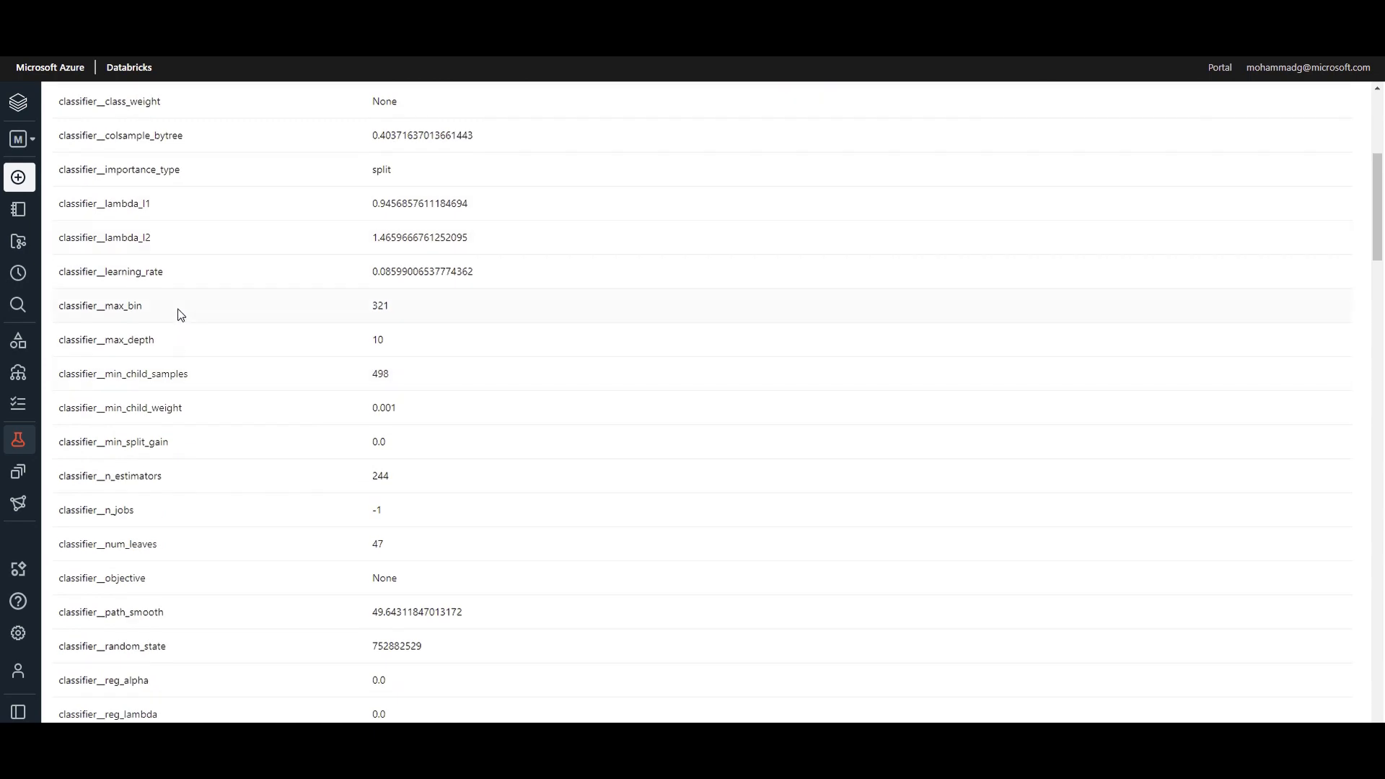
scroll(309, 507, "down", 3)
scroll(145, 563, "up", 6)
left_click(92, 165)
left_click(117, 132)
left_click(108, 131)
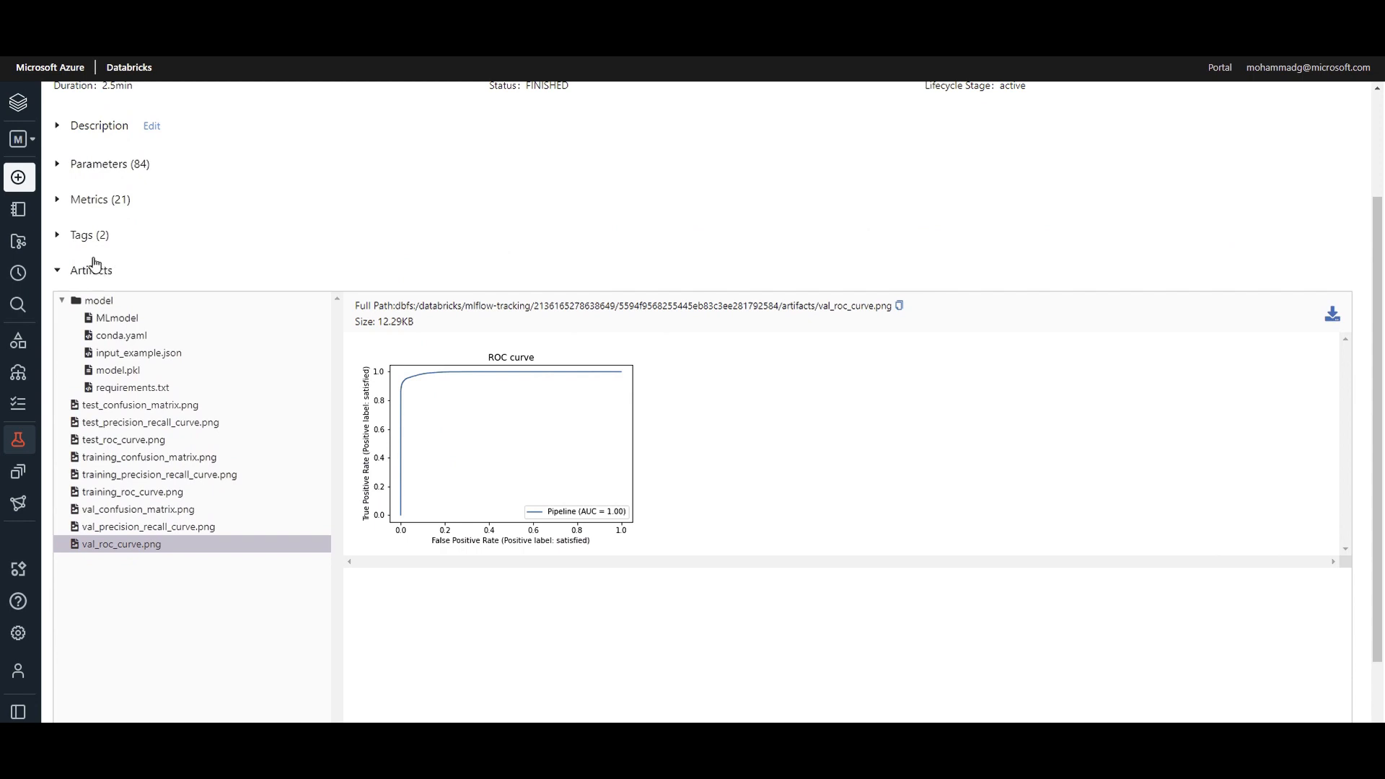
View the lightgbm run's conda.yaml dependencies and its training_roc_curve.png plot among the artifacts.
left_click(133, 336)
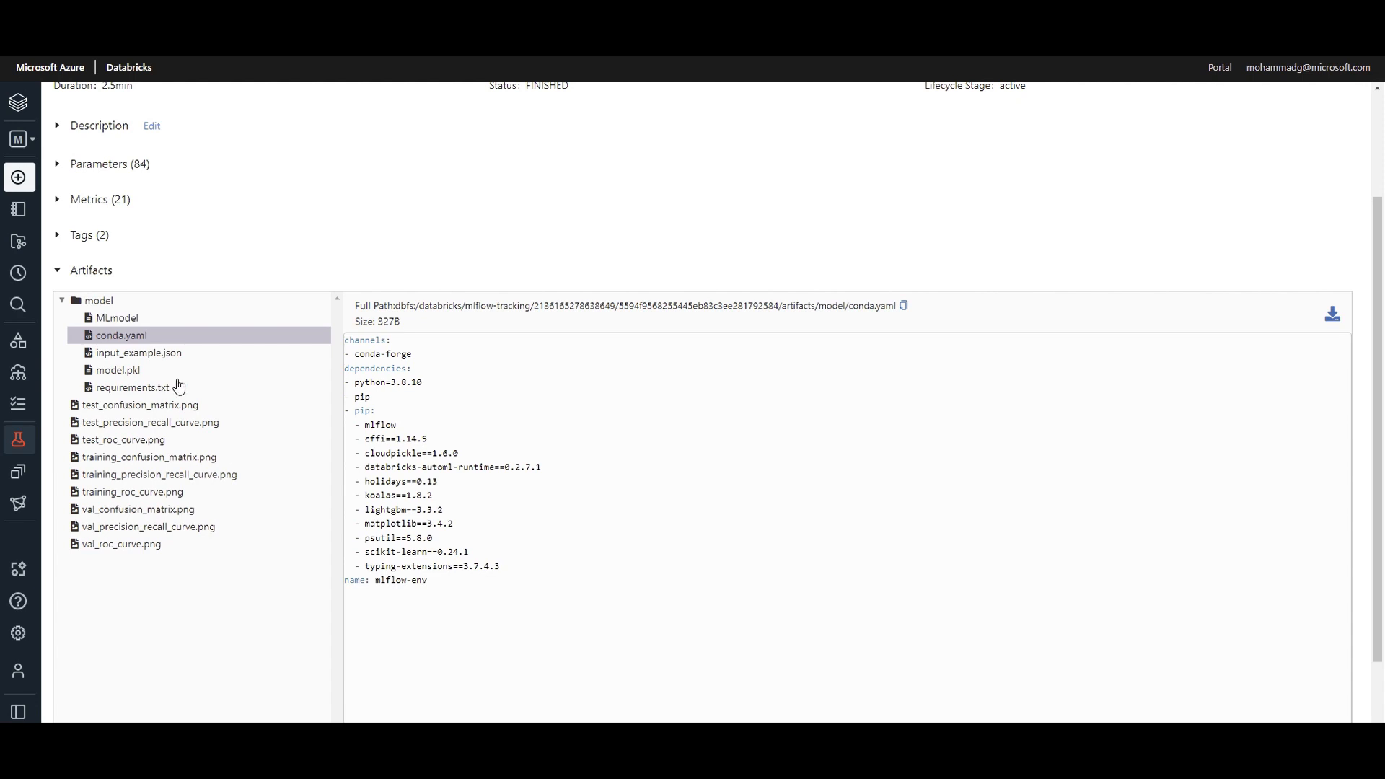
left_click(142, 494)
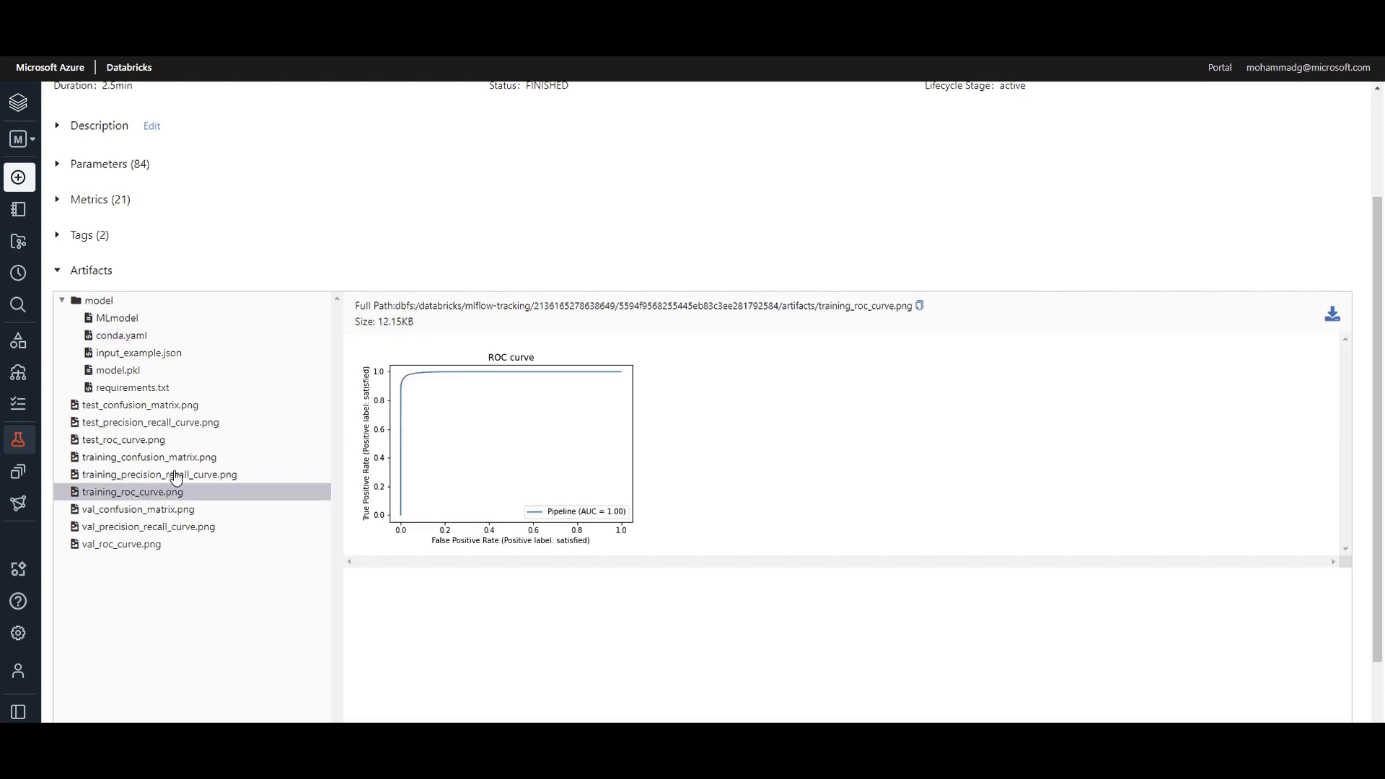
scroll(486, 411, "down", 1)
scroll(491, 408, "up", 3)
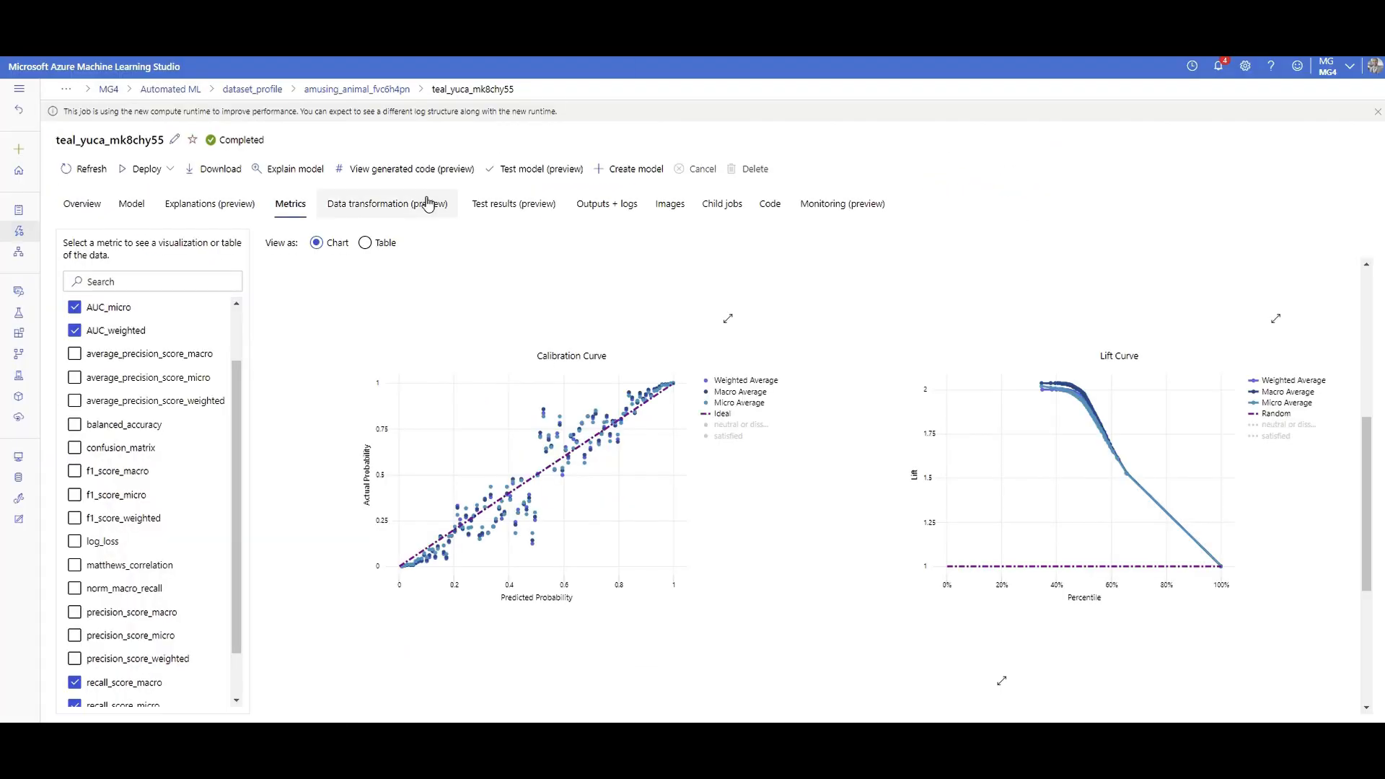
Switch to Azure Machine Learning Studio and inspect conda_env_v_1_0_0.yml in the run's outputs, then glance back at the Databricks data exploration notebook.
left_click(626, 210)
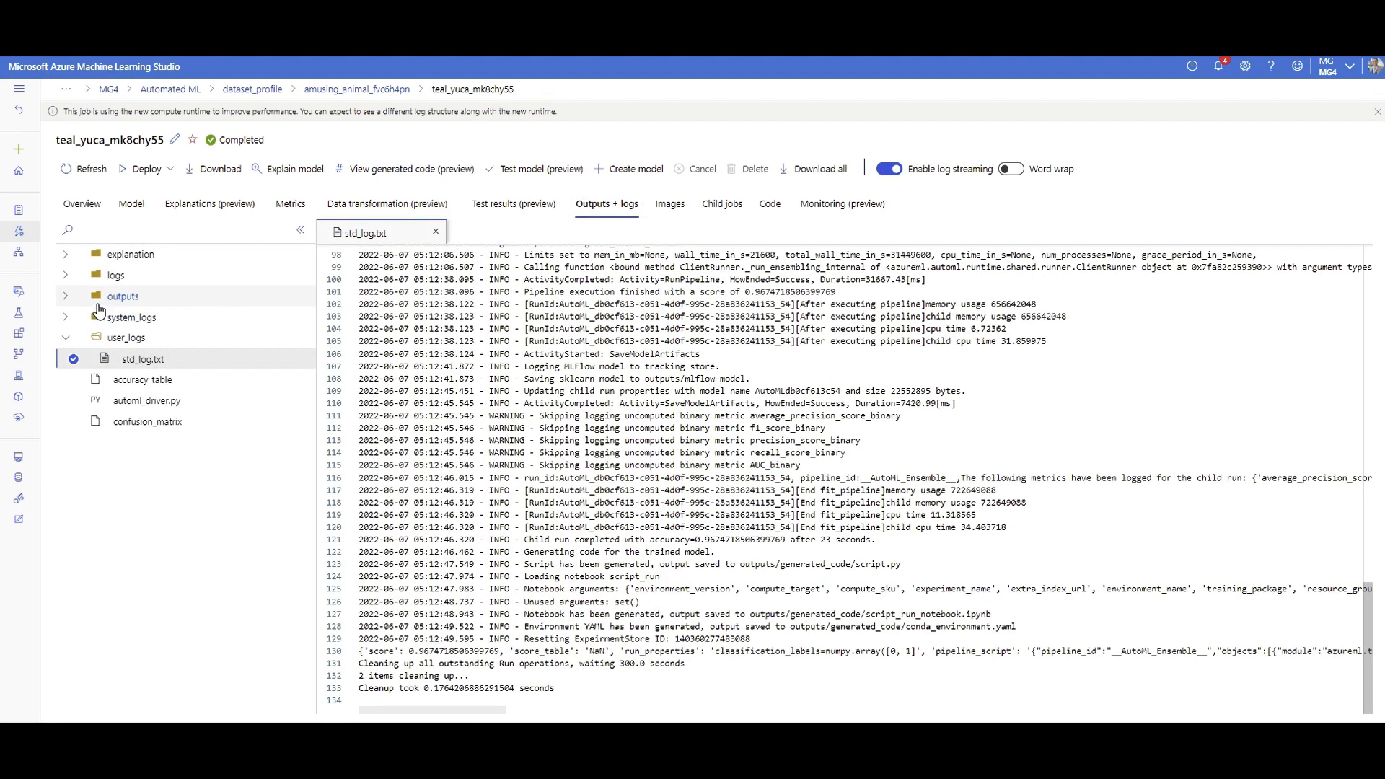
left_click(118, 297)
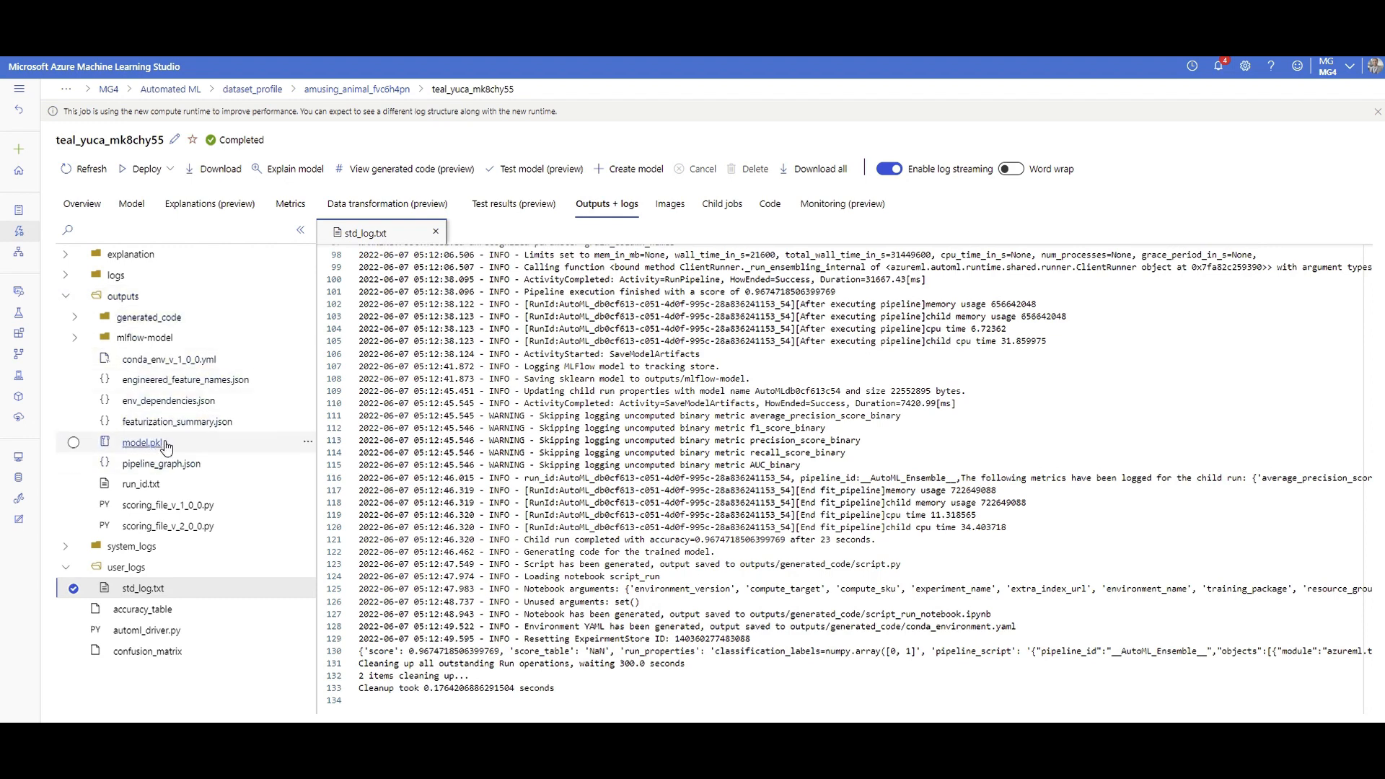
left_click(197, 360)
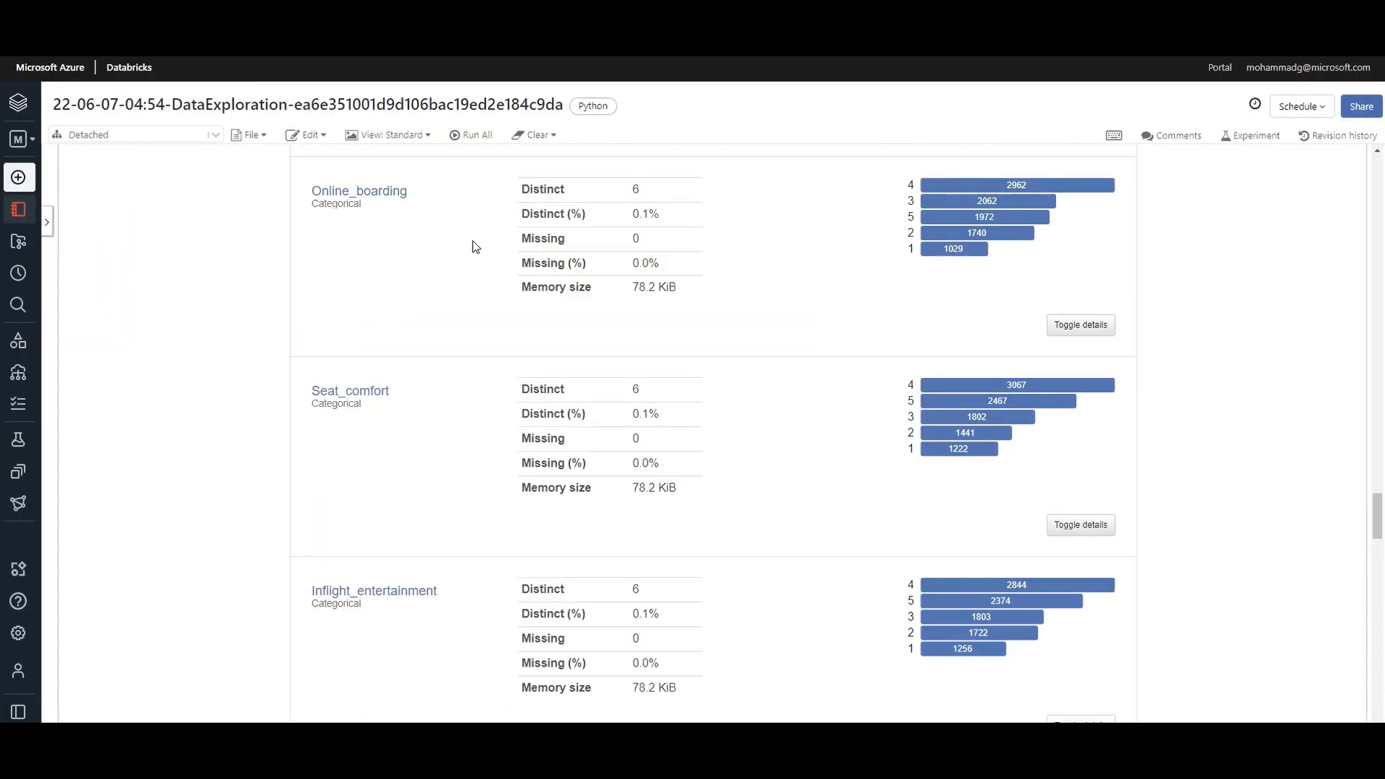
scroll(473, 241, "up", 5)
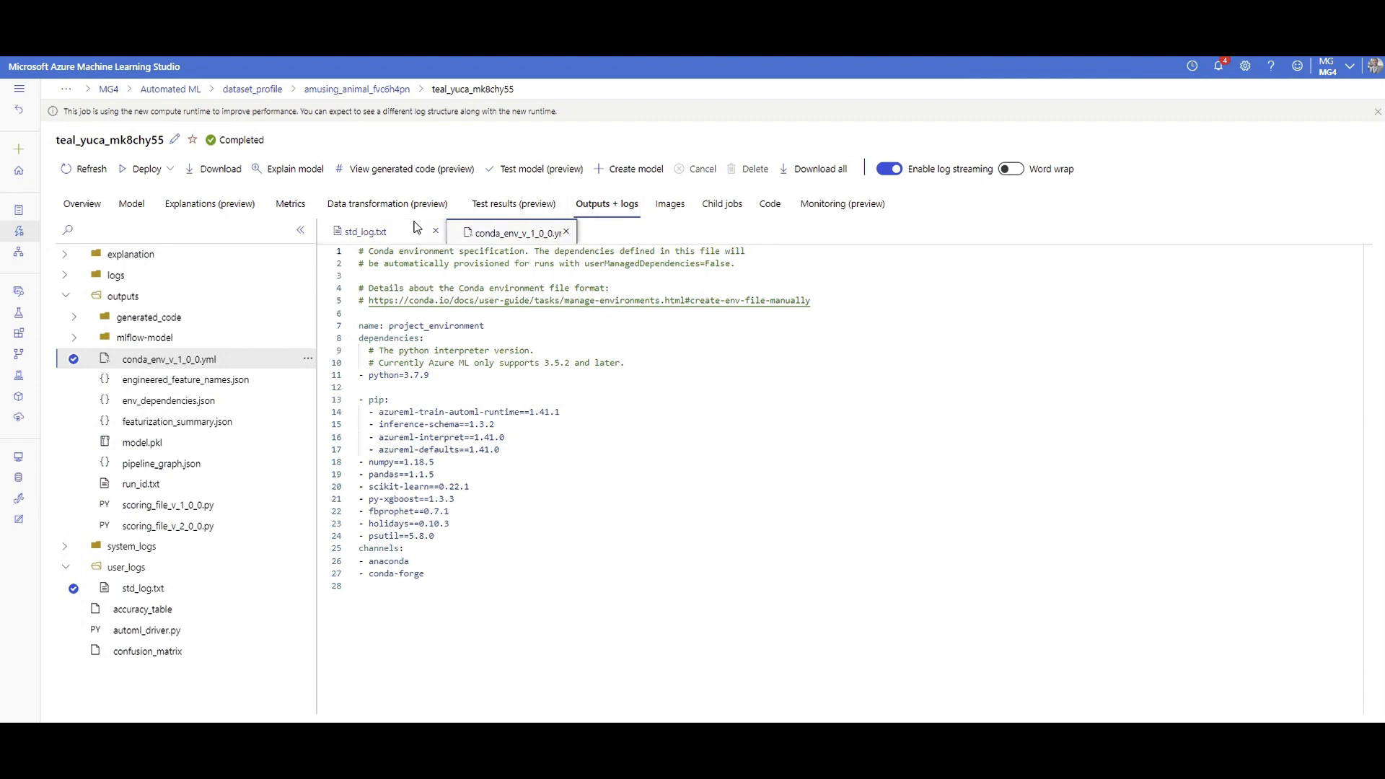
Open the Azure ML run's explanations and show the top 9 features in the aggregate feature importance chart.
left_click(197, 214)
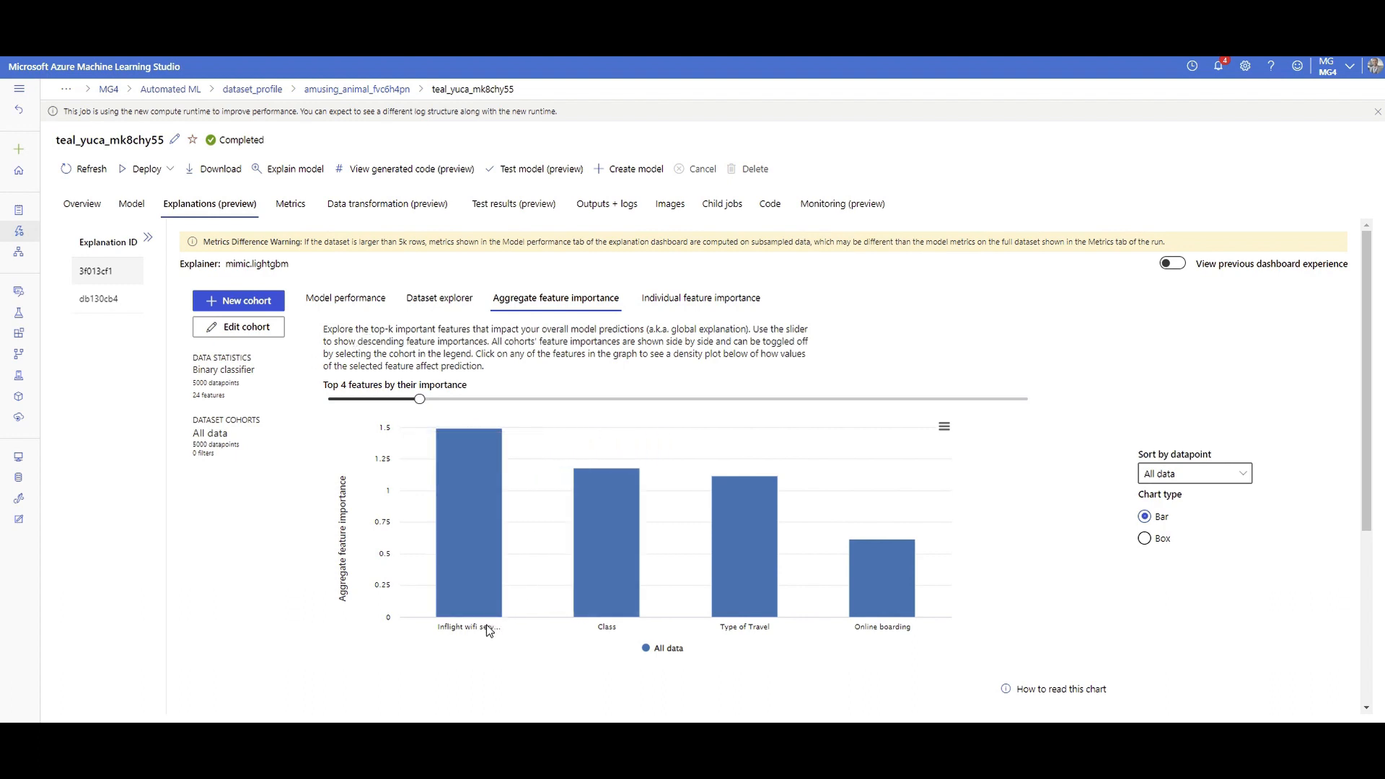
mouse_move(471, 572)
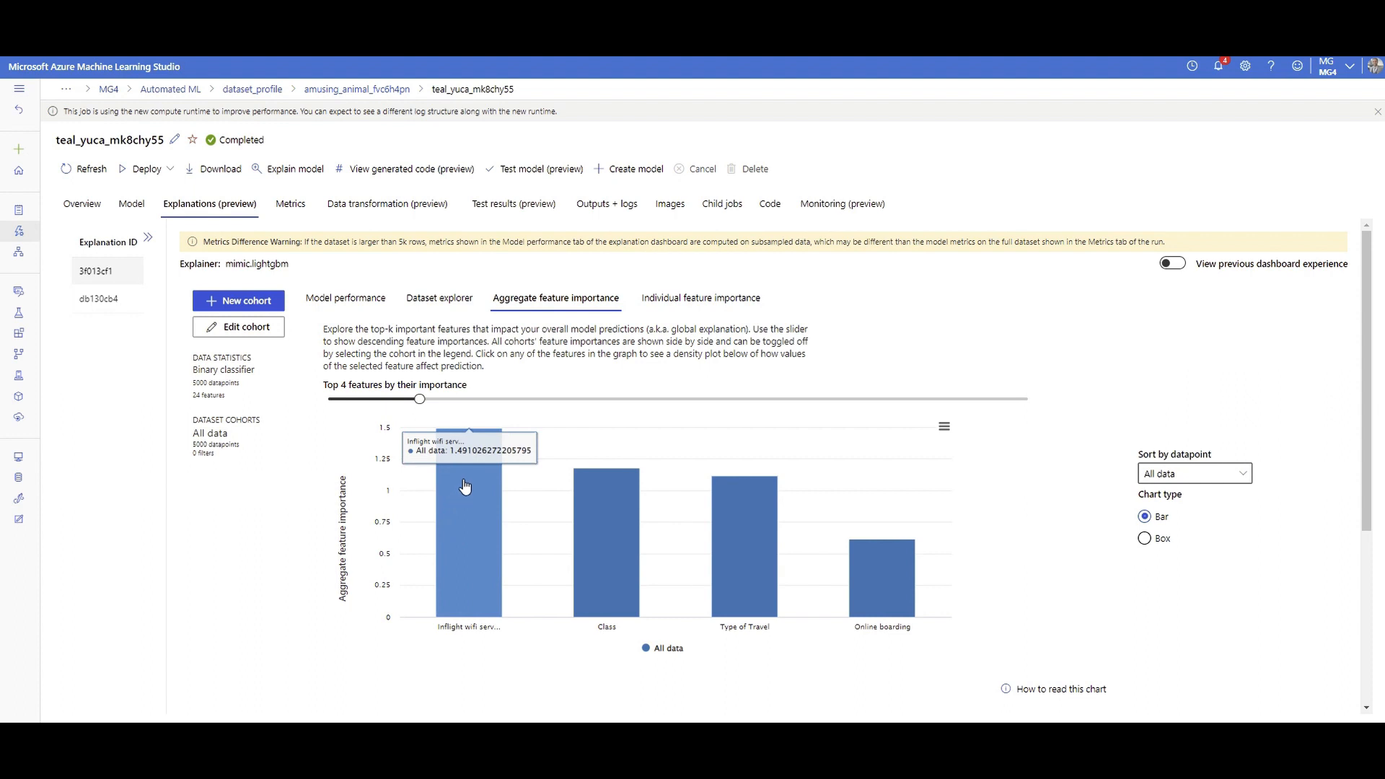
mouse_move(884, 570)
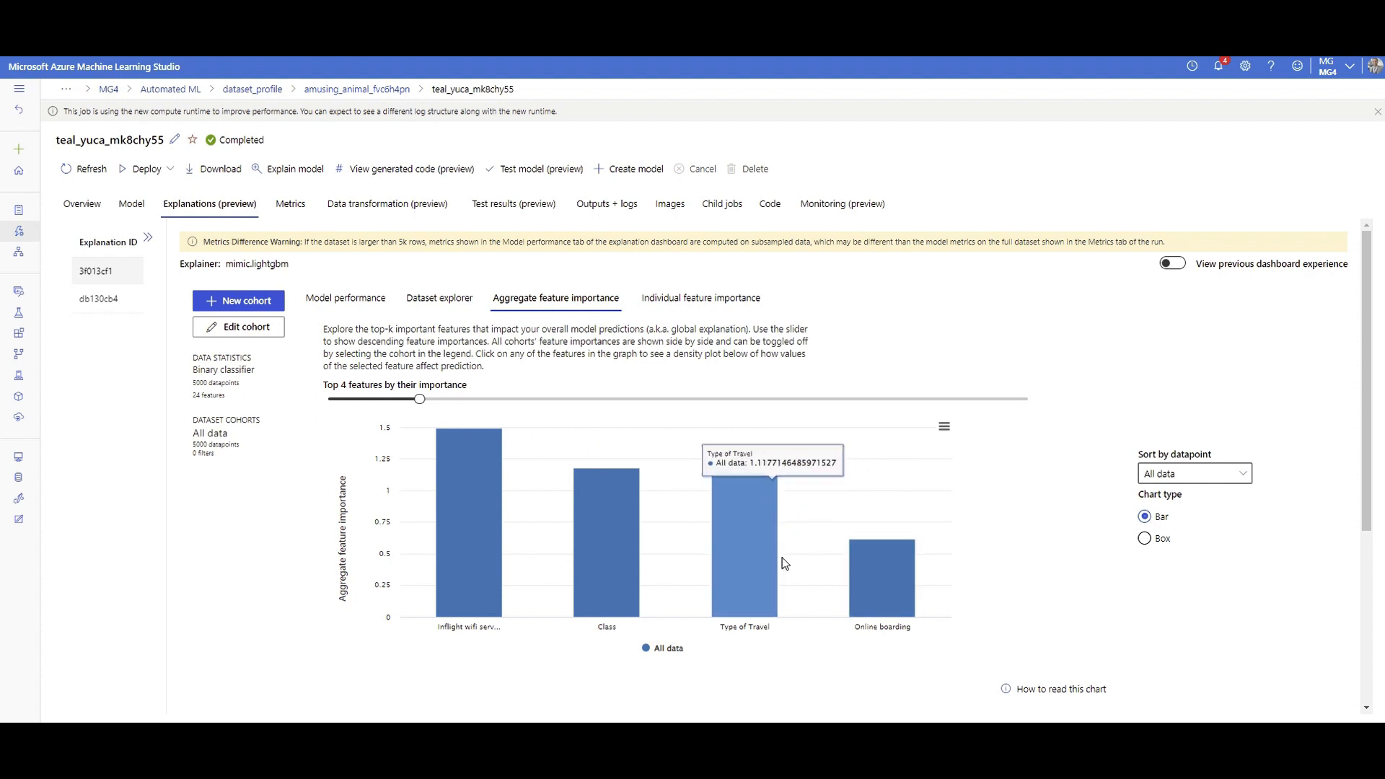
mouse_move(632, 562)
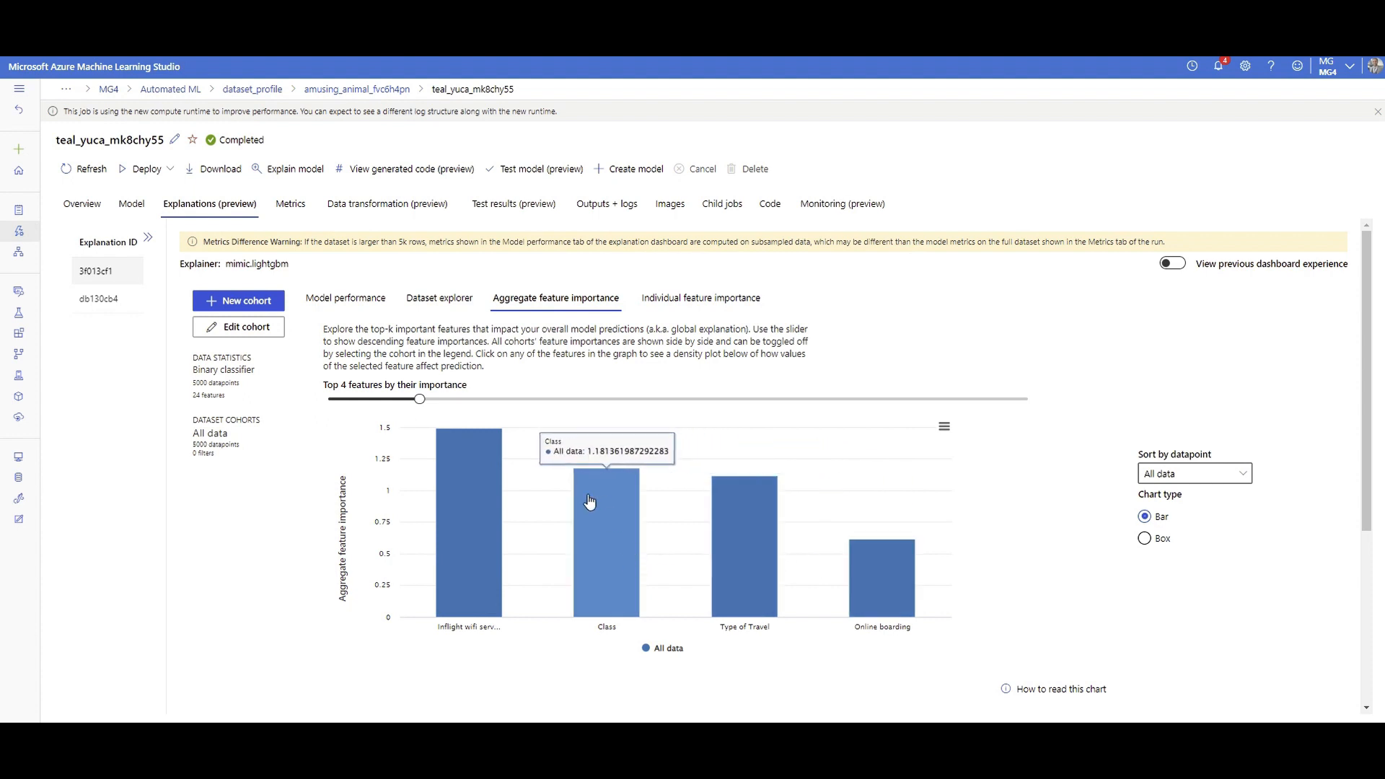
left_click_drag(421, 399, 434, 399)
left_click_drag(459, 399, 586, 405)
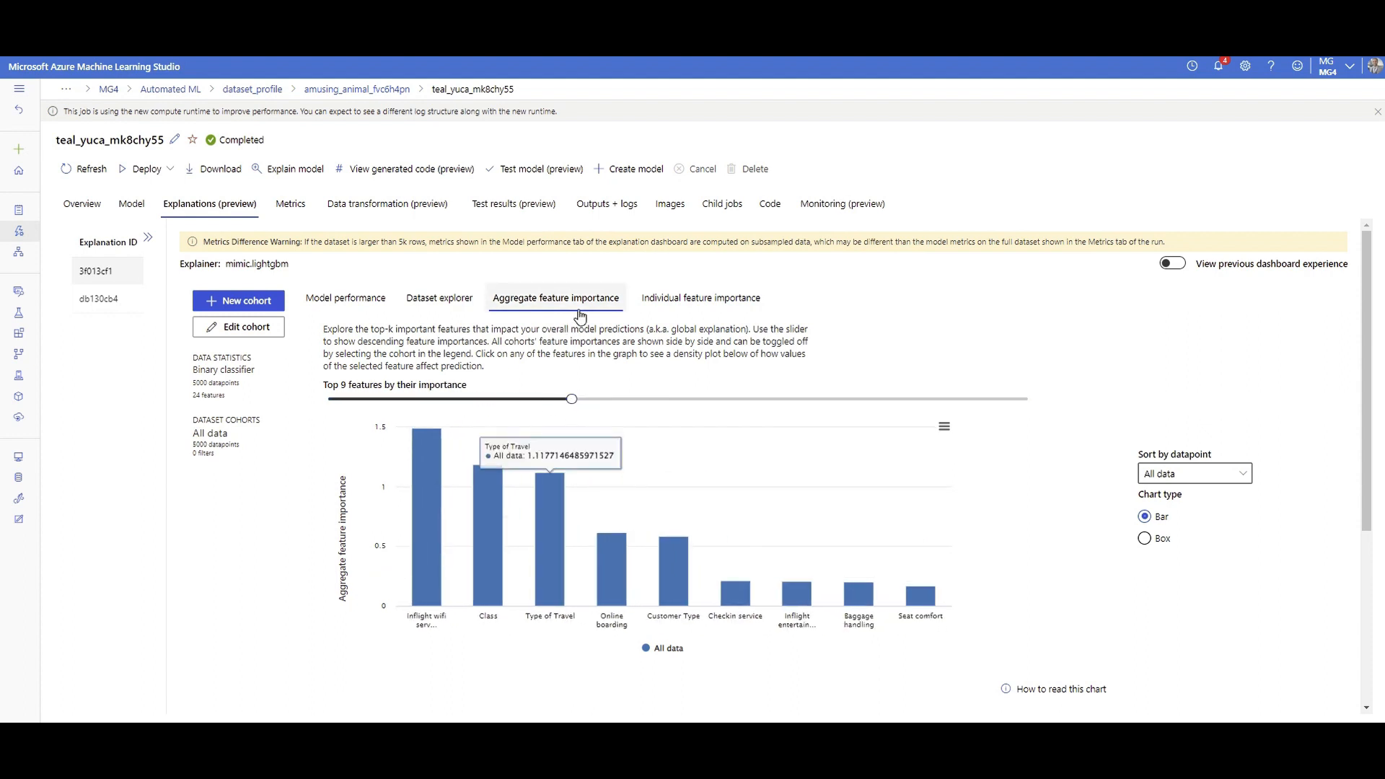
In Individual feature importance, select the Row 1445 datapoint and show its top 7 features by local importance.
left_click(706, 309)
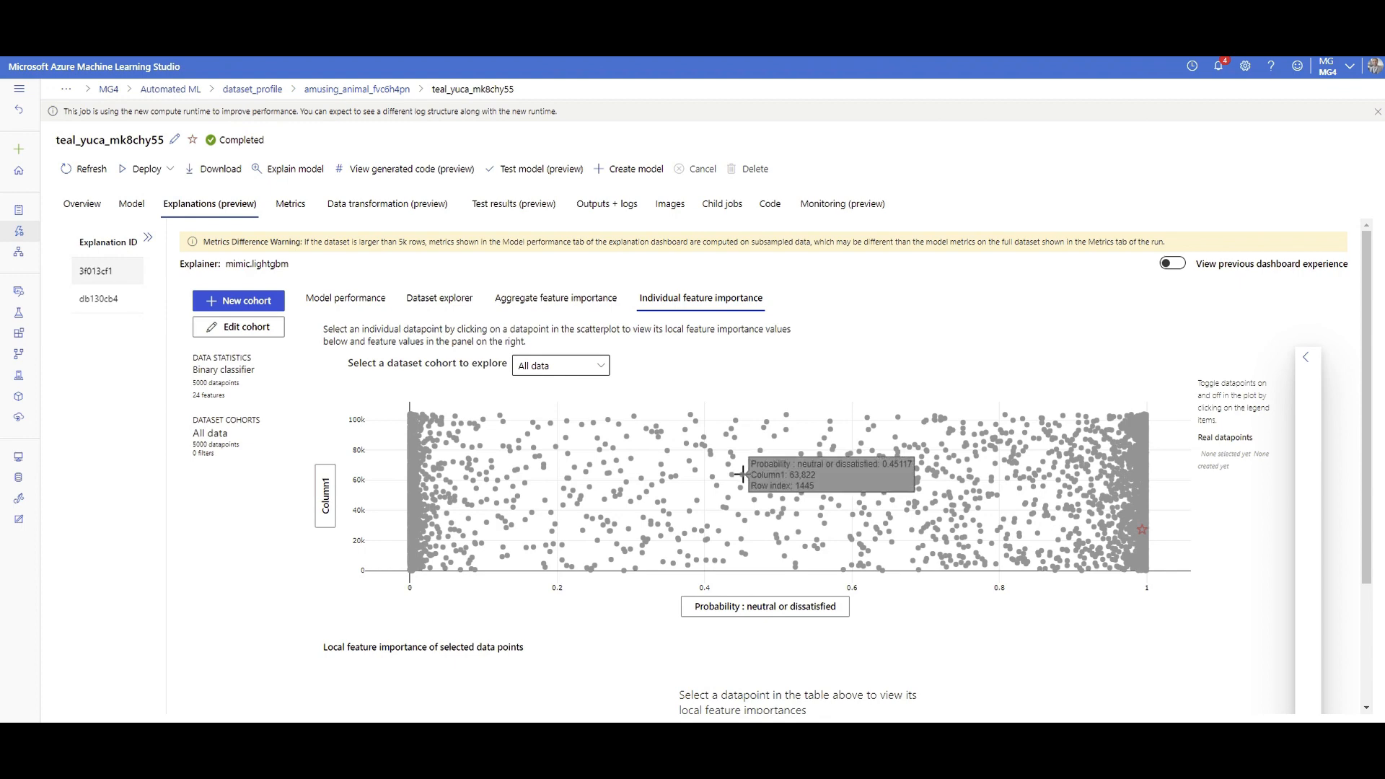
left_click(949, 477)
scroll(723, 458, "down", 3)
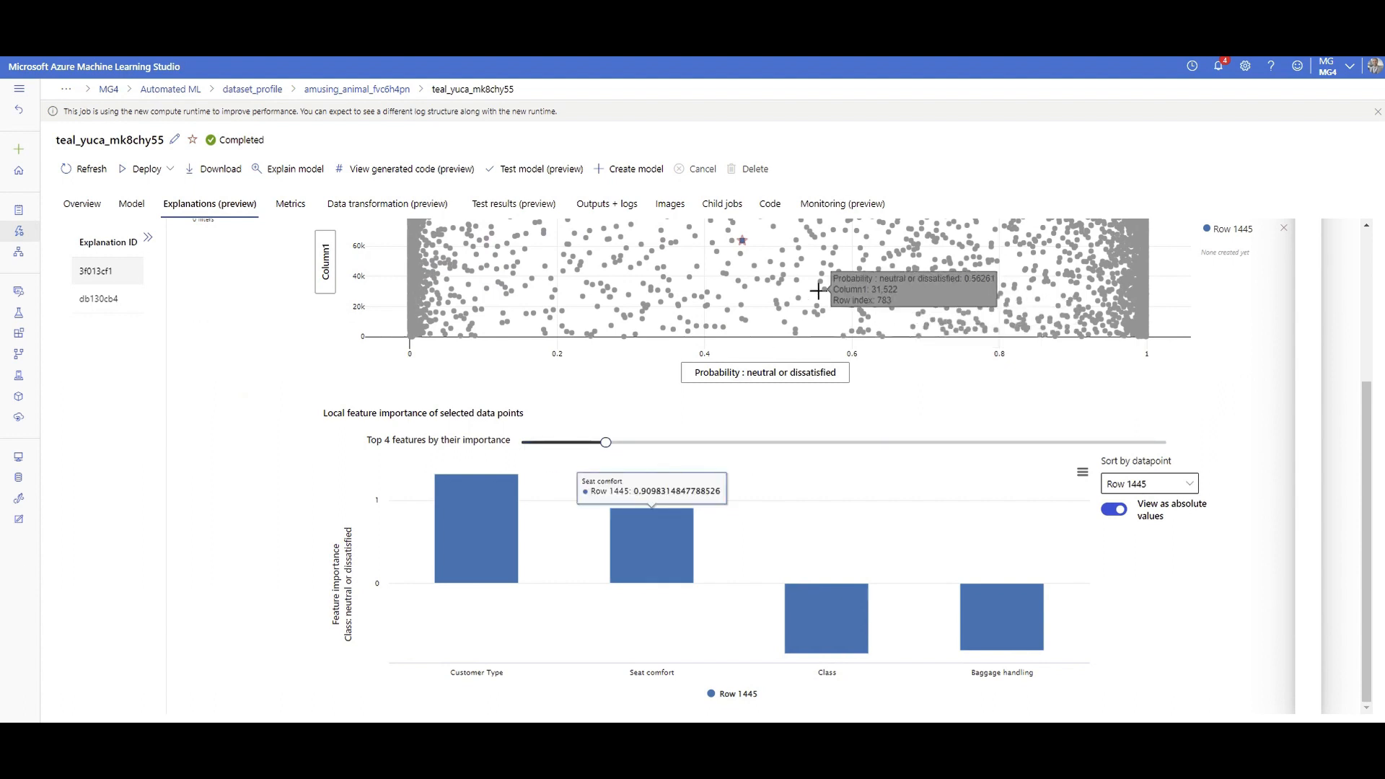
mouse_move(742, 245)
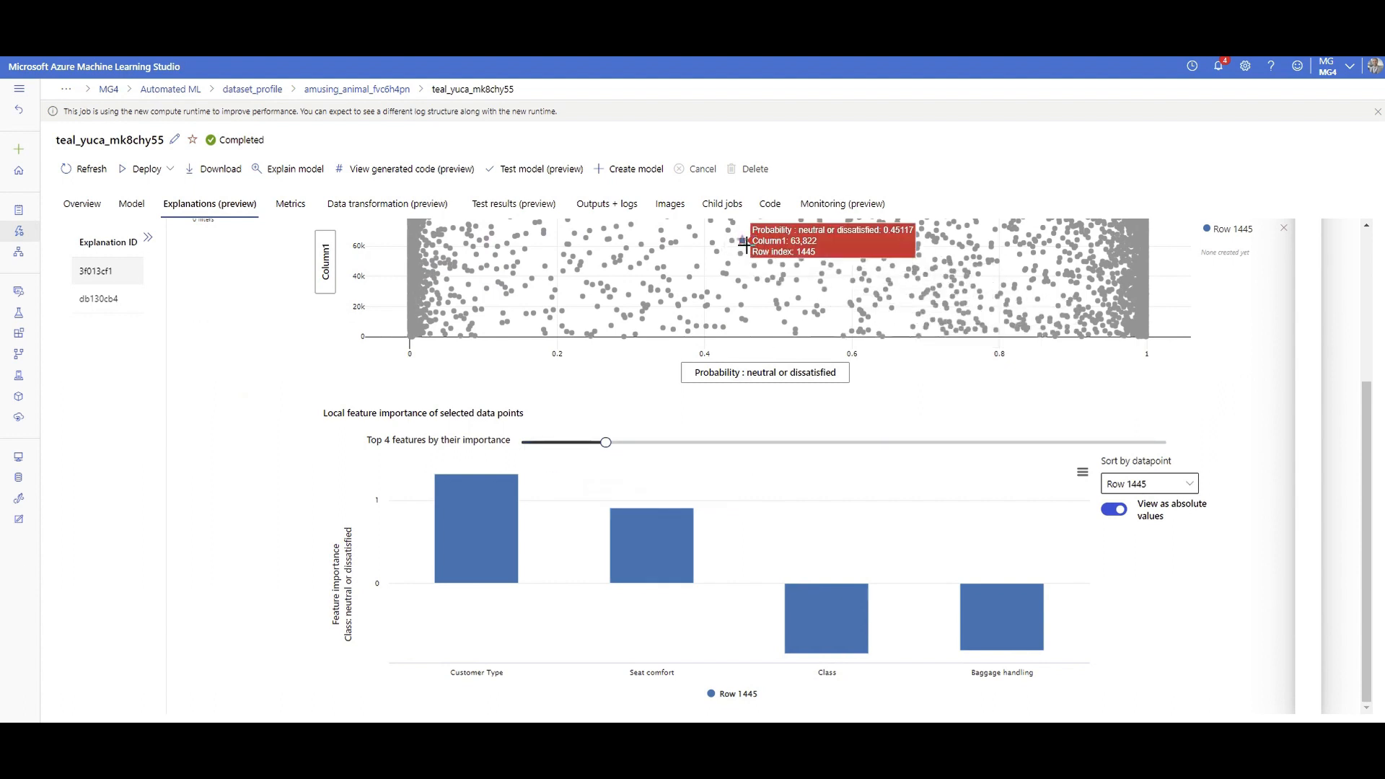
scroll(545, 584, "up", 3)
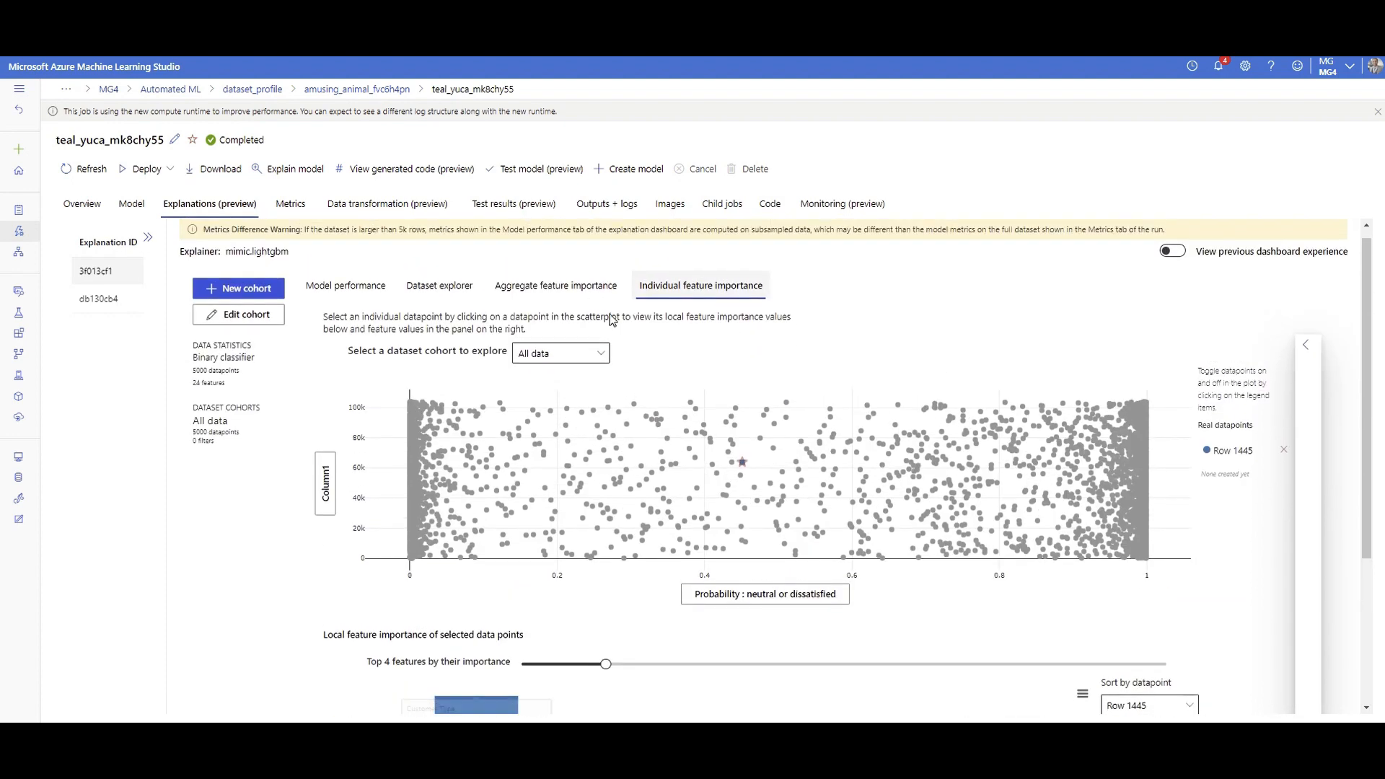
scroll(646, 563, "down", 3)
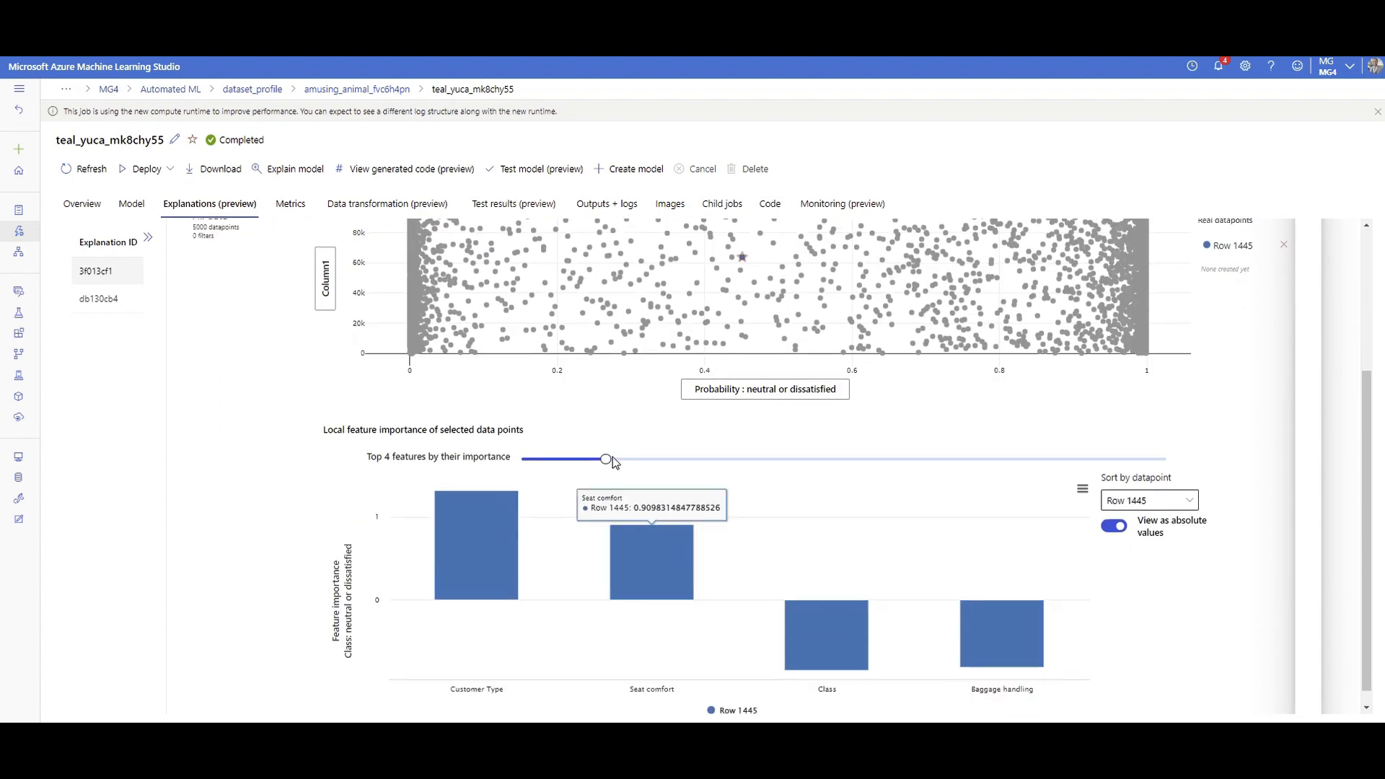
left_click_drag(606, 459, 679, 462)
scroll(482, 393, "up", 3)
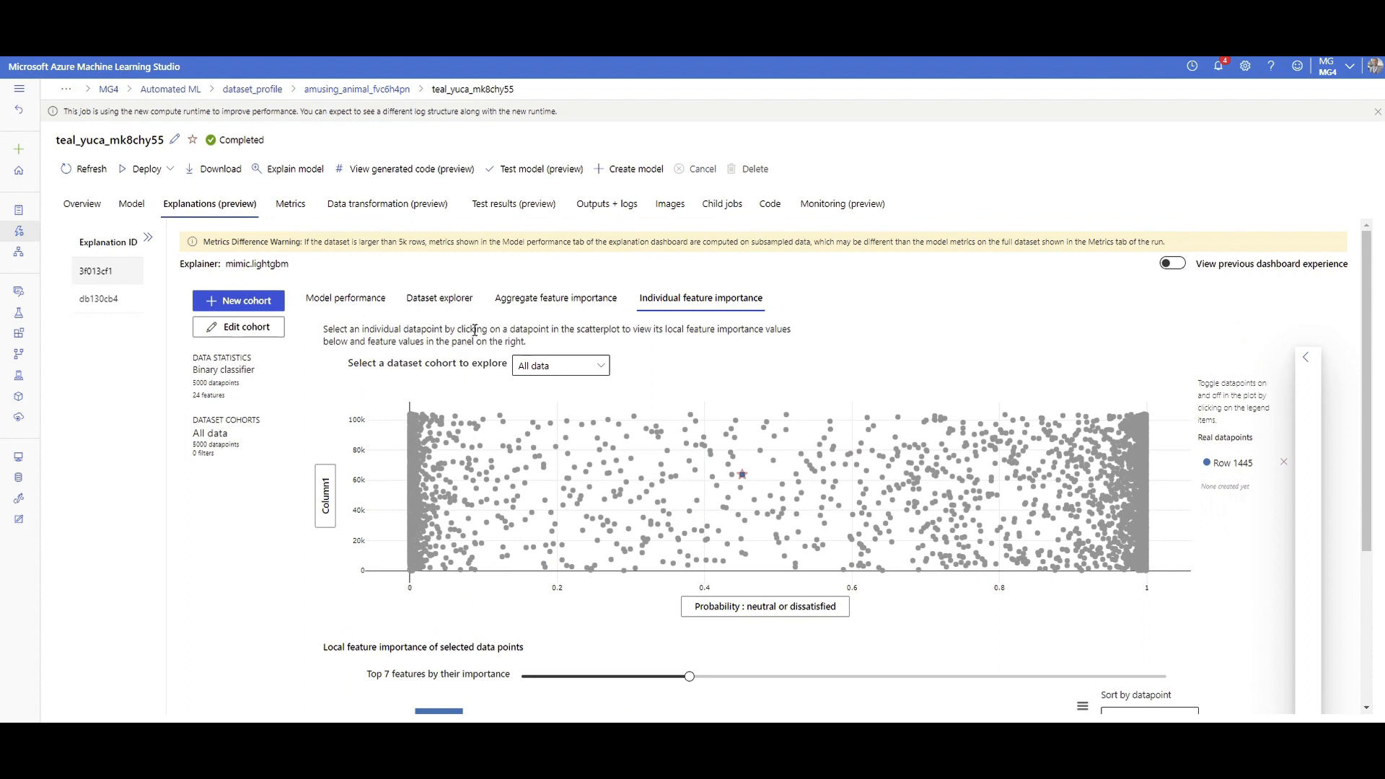
Open the Dataset explorer and set the chart's vertical axis to the Age dataset feature.
left_click(435, 302)
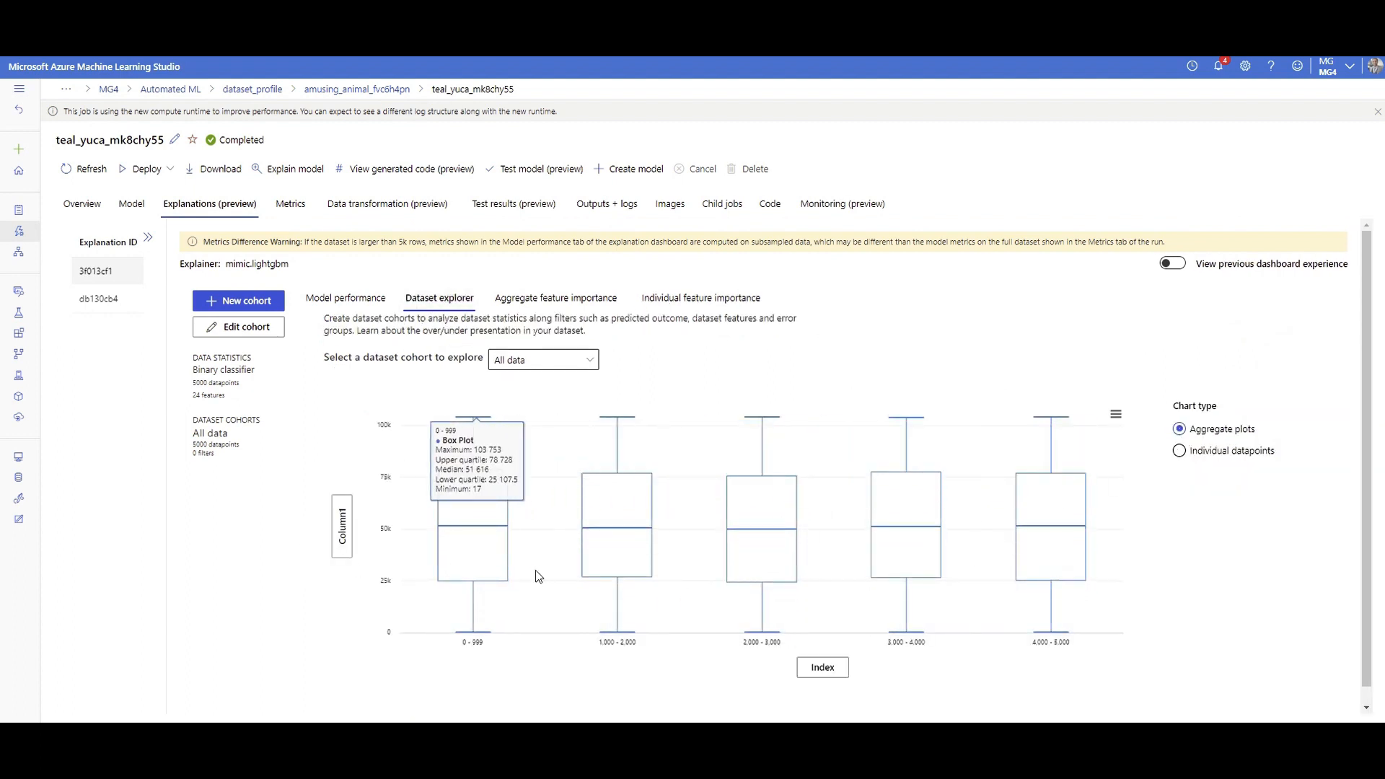
left_click(342, 526)
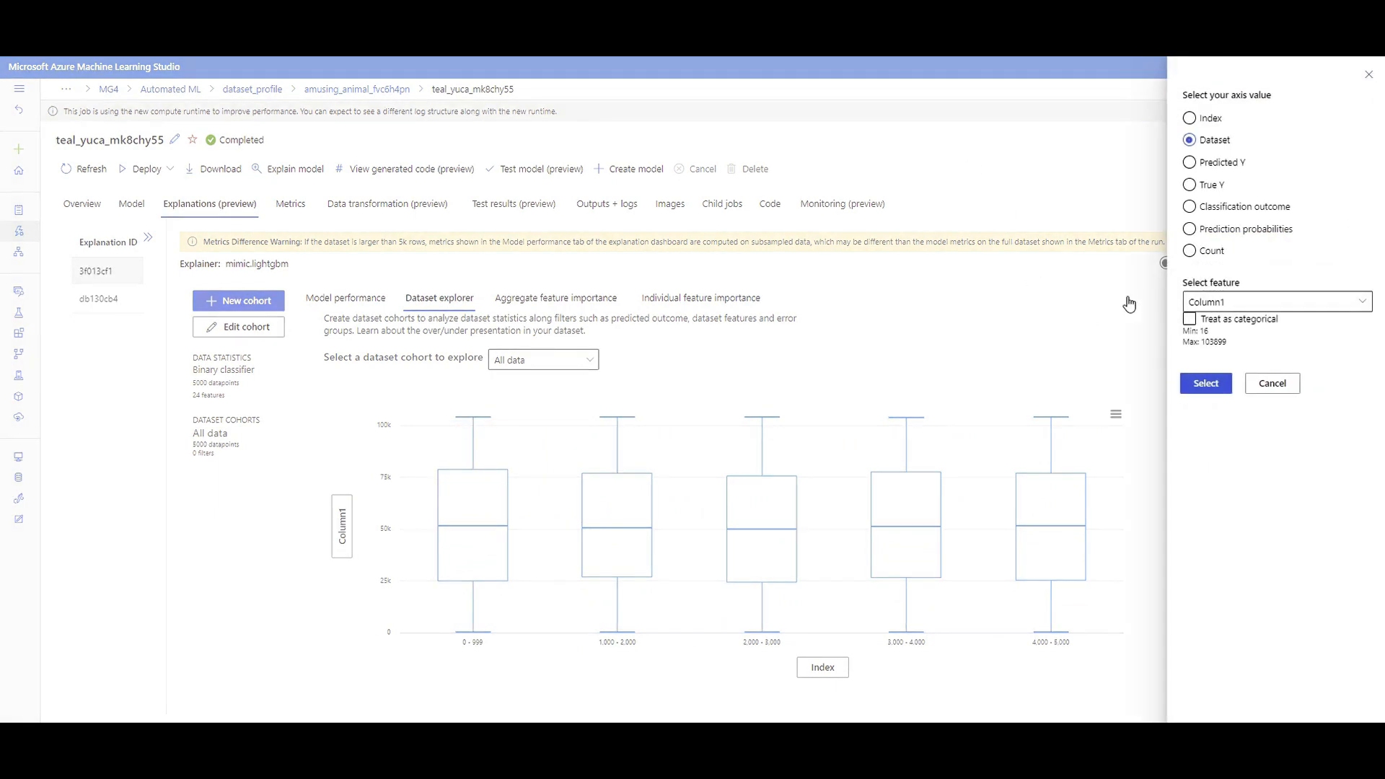
left_click(1216, 167)
left_click(1270, 302)
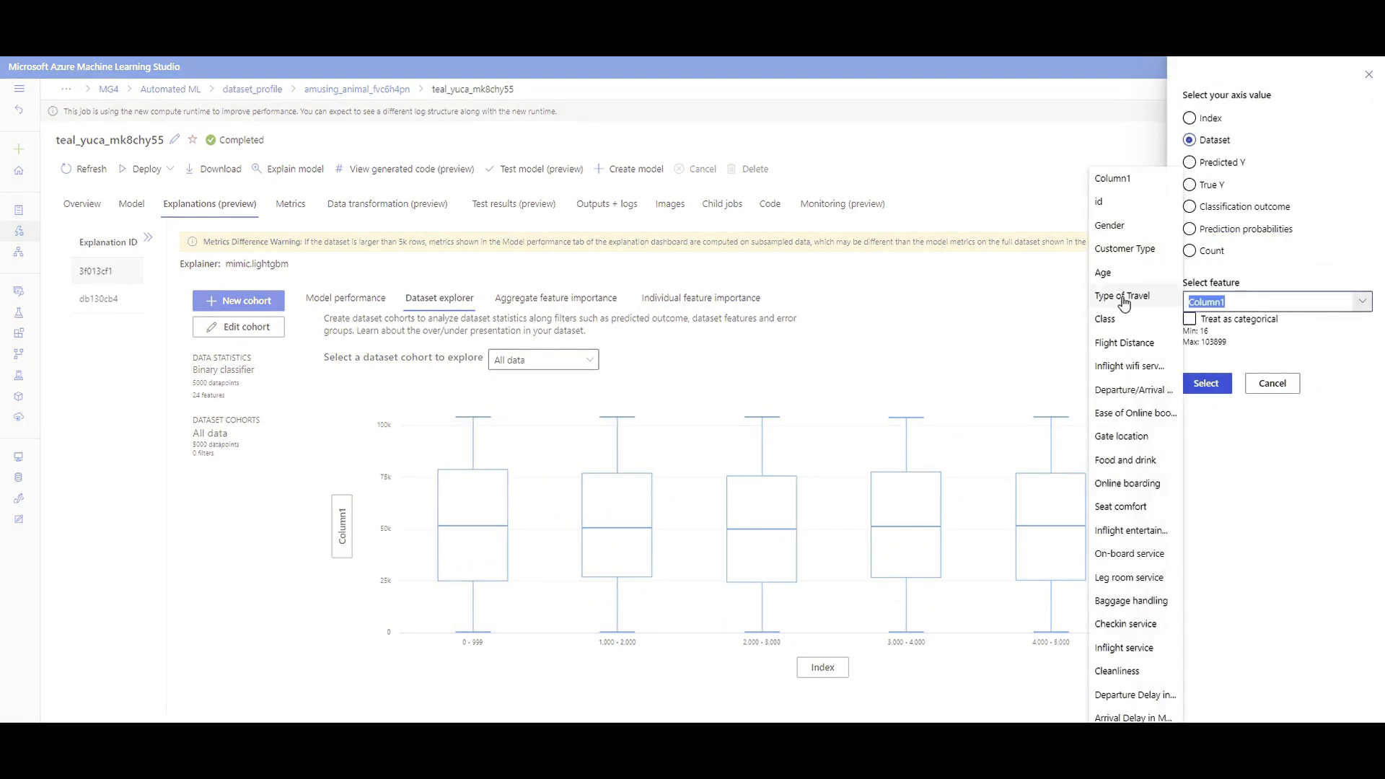
left_click(1116, 275)
left_click(1207, 383)
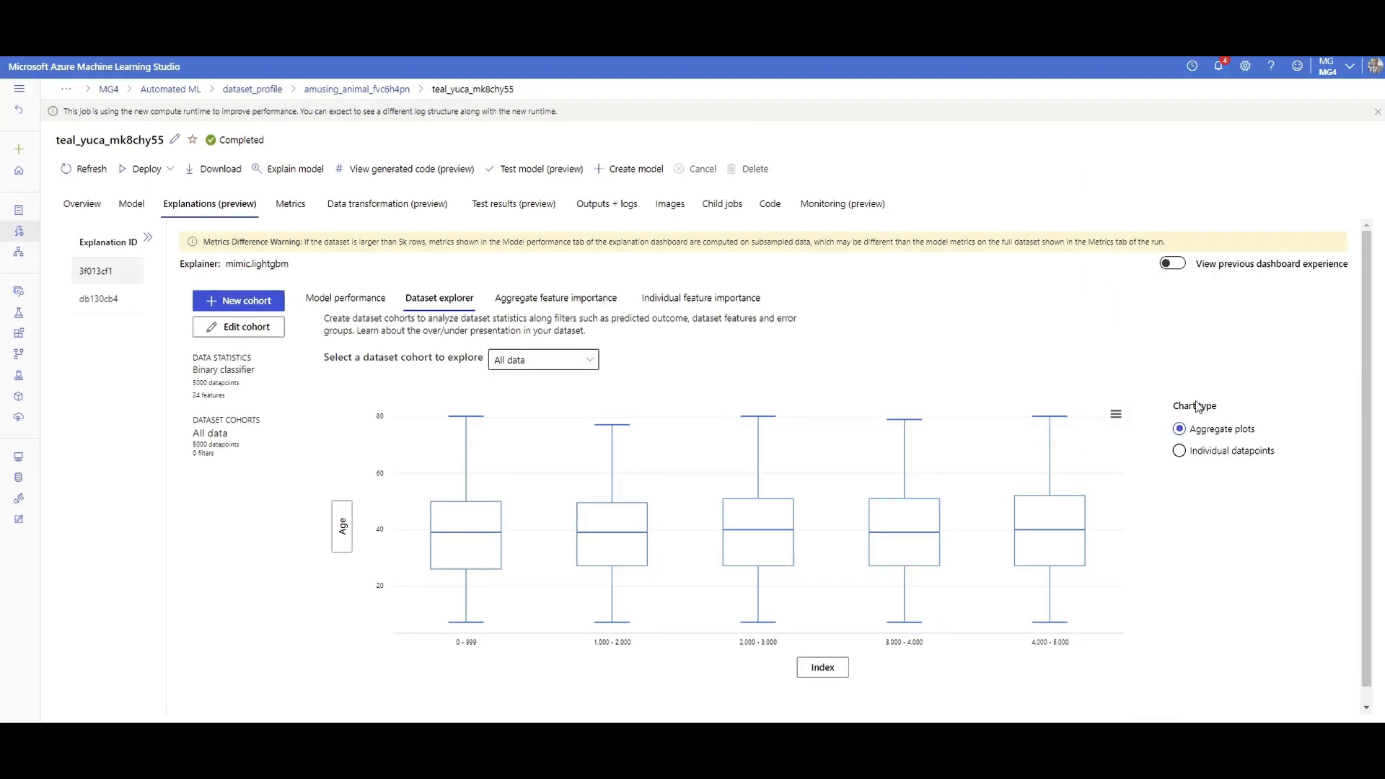
Set the Dataset explorer chart's horizontal axis to True Y and inspect the Age box plots for both satisfaction classes.
left_click(823, 669)
left_click(1217, 166)
left_click(1220, 186)
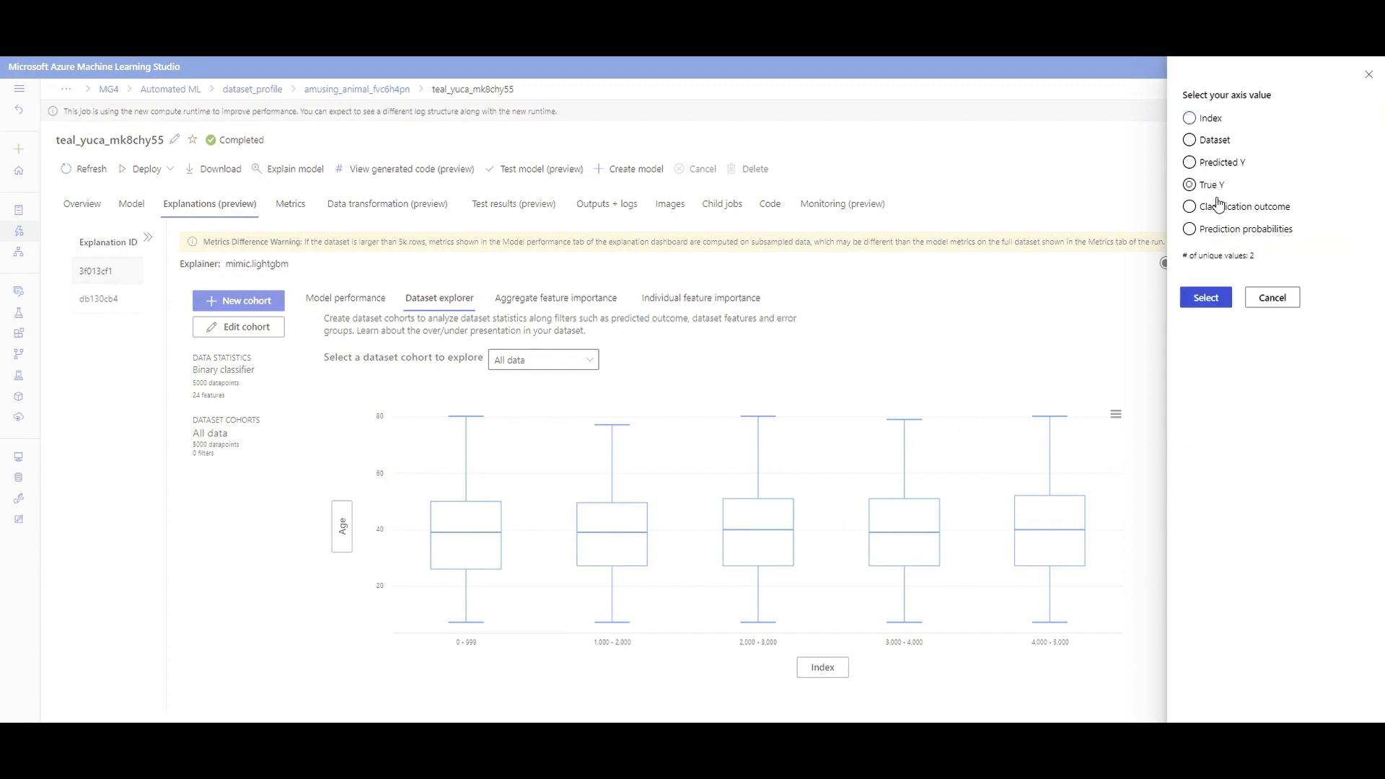
left_click(1205, 298)
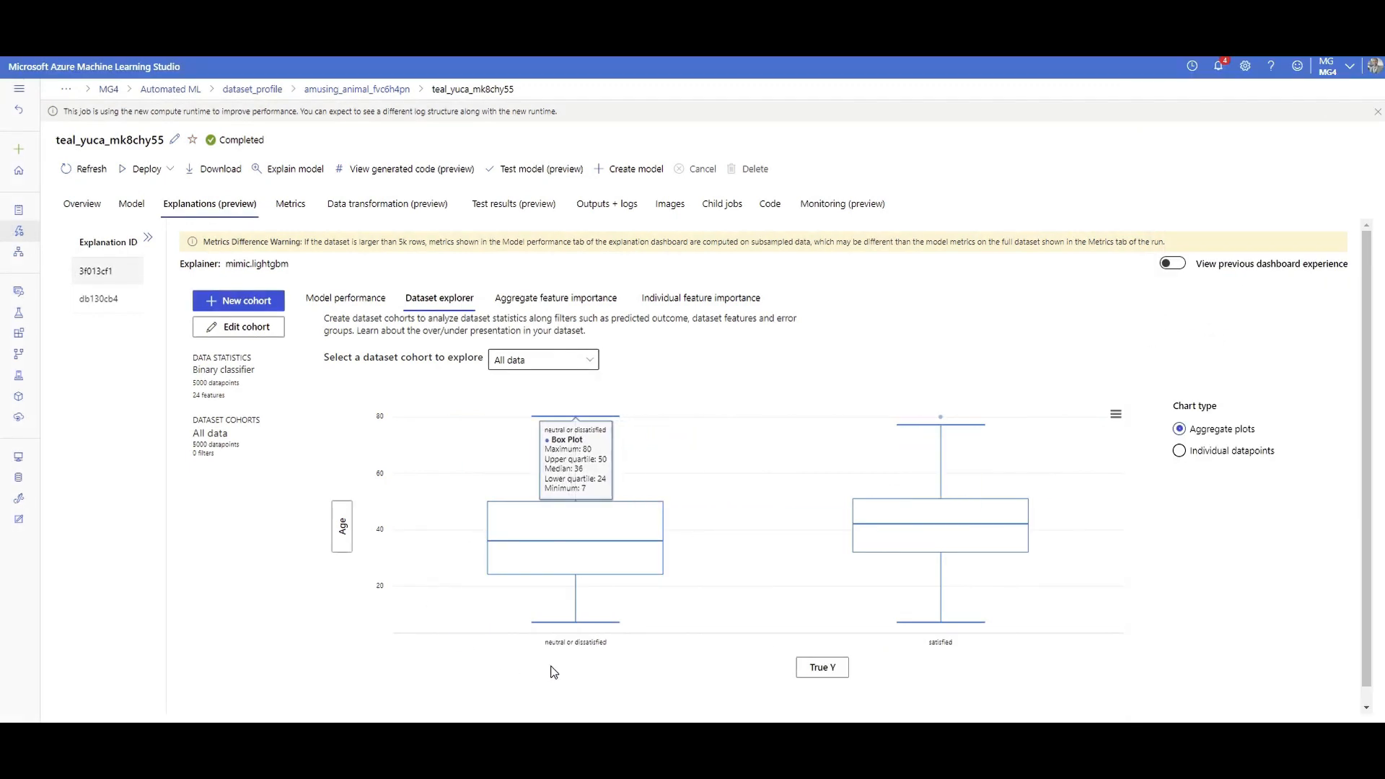
mouse_move(562, 542)
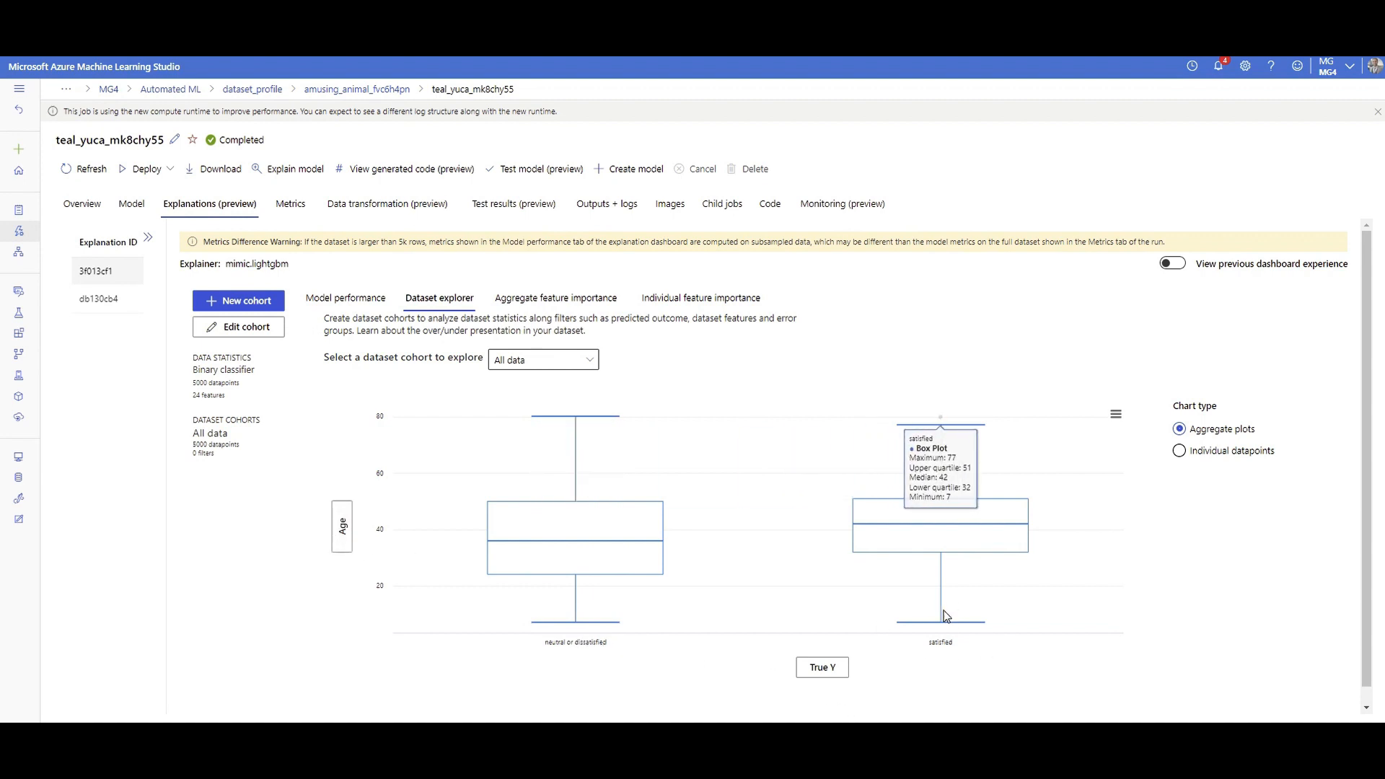
In Model performance, group the vertical axis by the Age dataset feature in 5 bins and compare the metrics per age range.
left_click(348, 299)
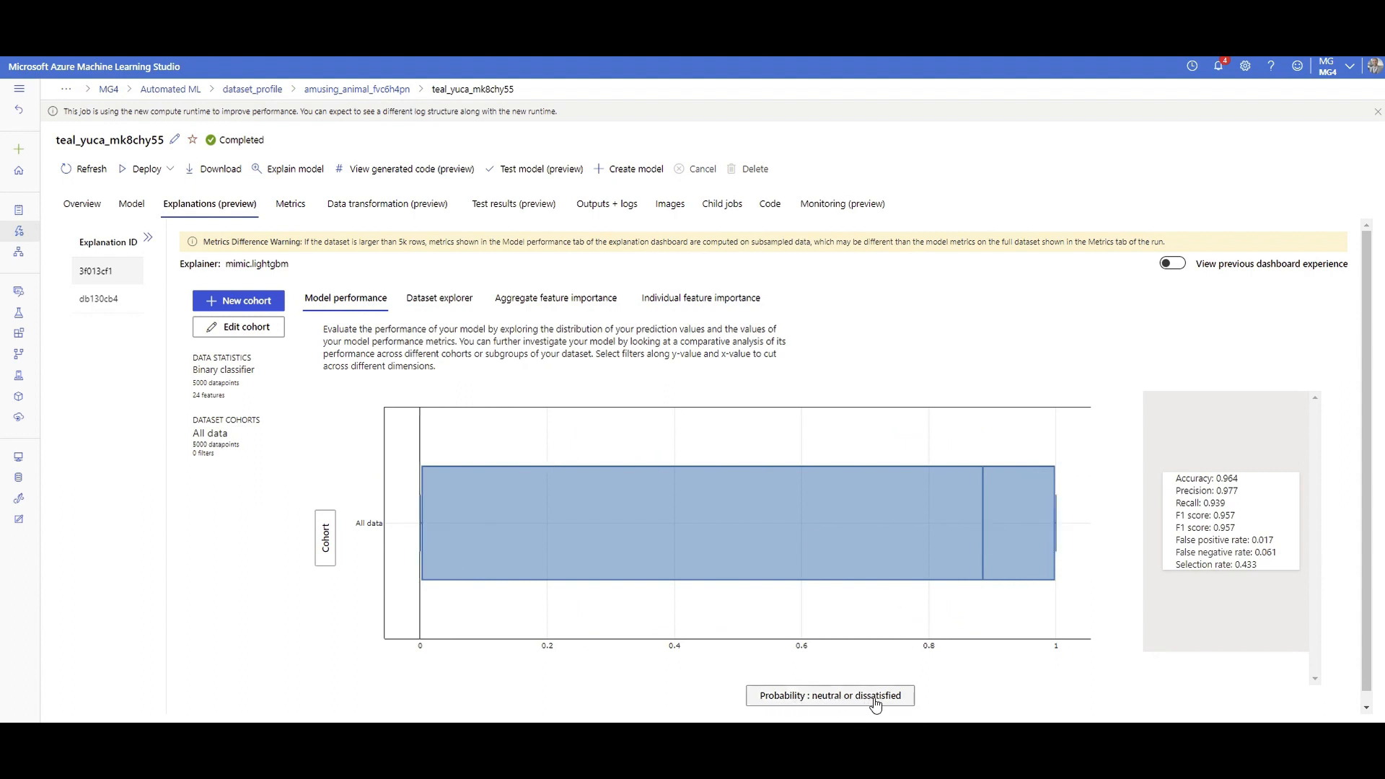
left_click(324, 544)
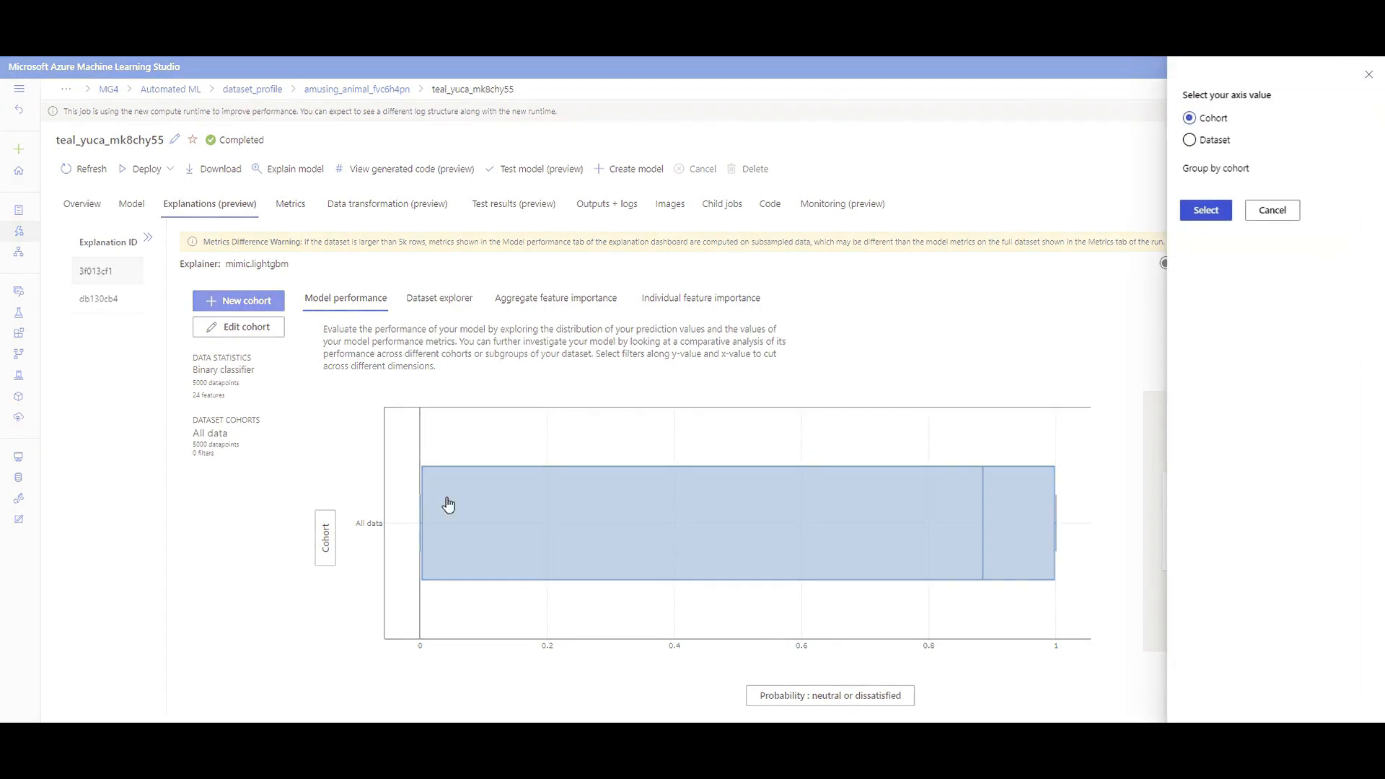
left_click(1190, 140)
left_click(1229, 189)
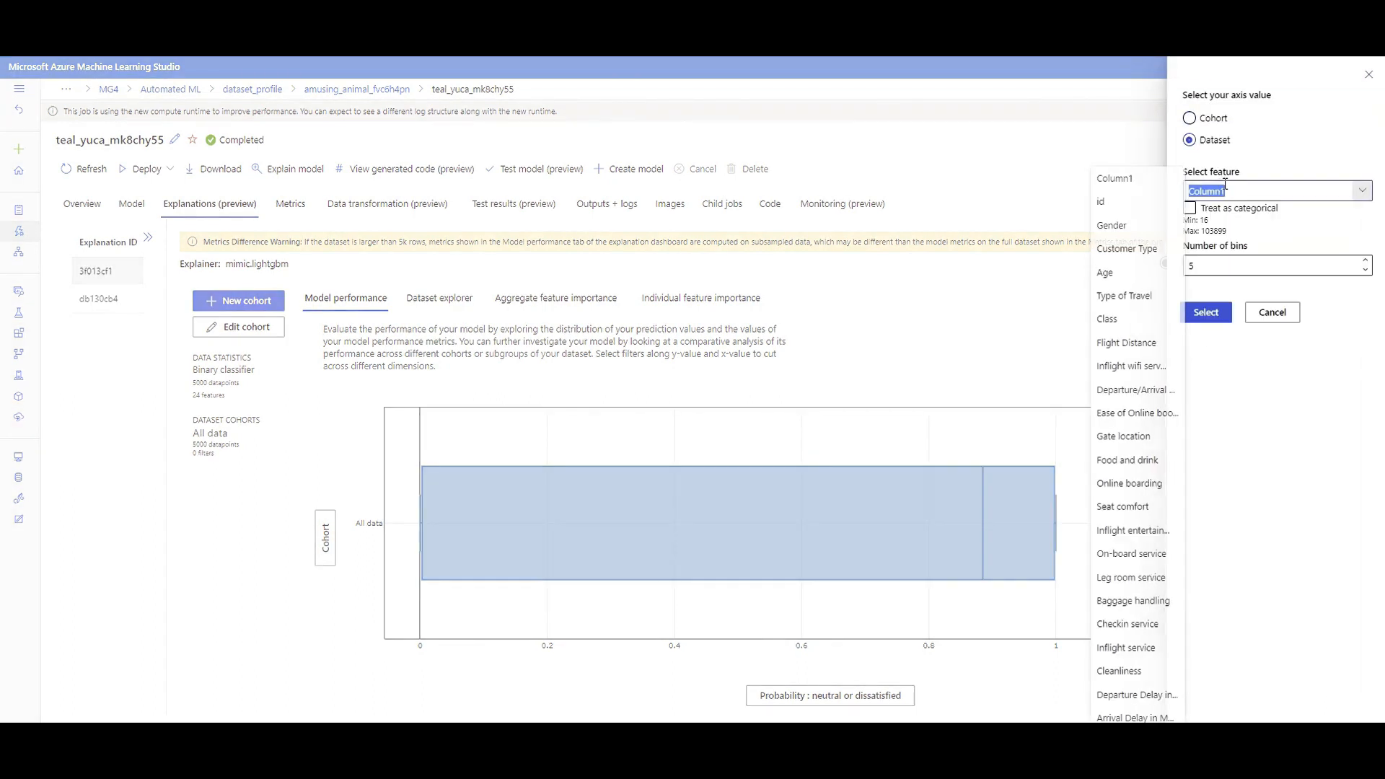
left_click(1128, 274)
left_click(1207, 311)
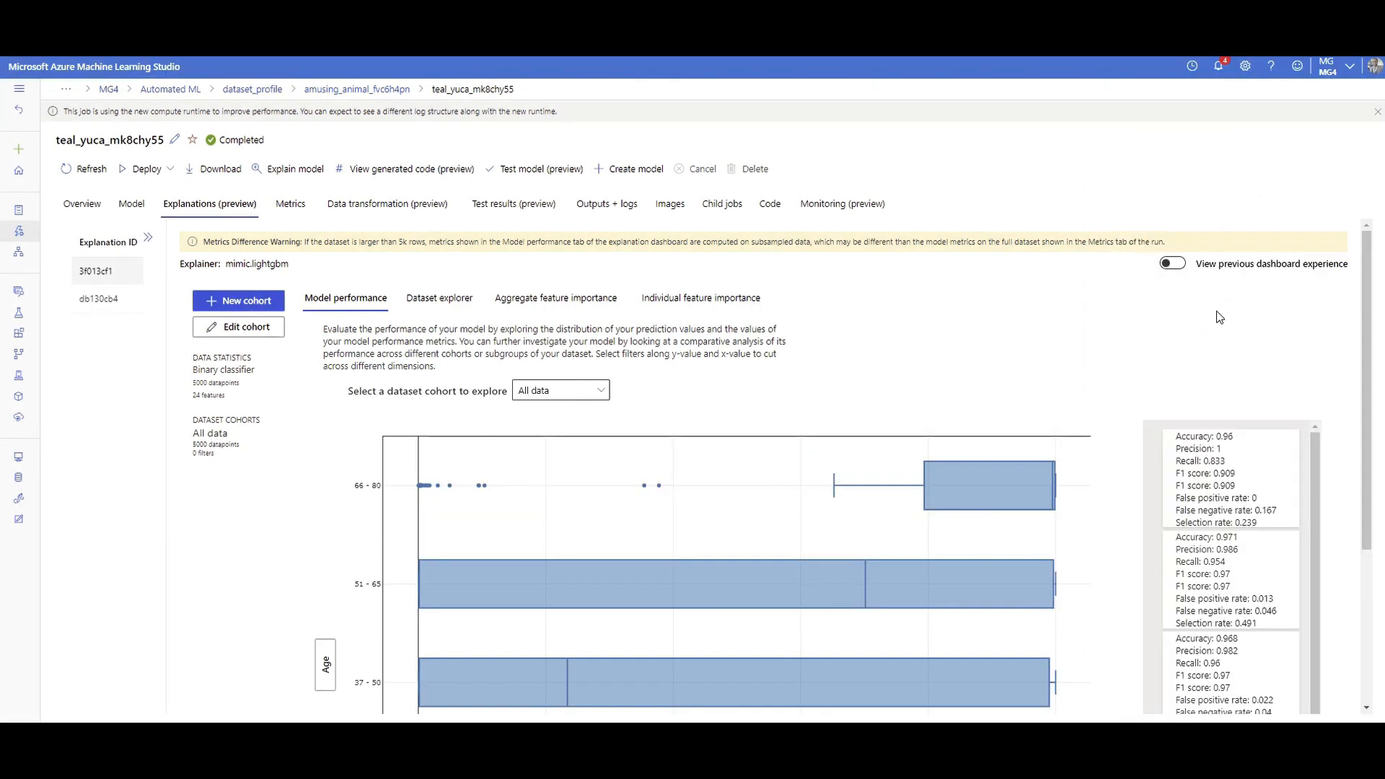
scroll(569, 668, "down", 3)
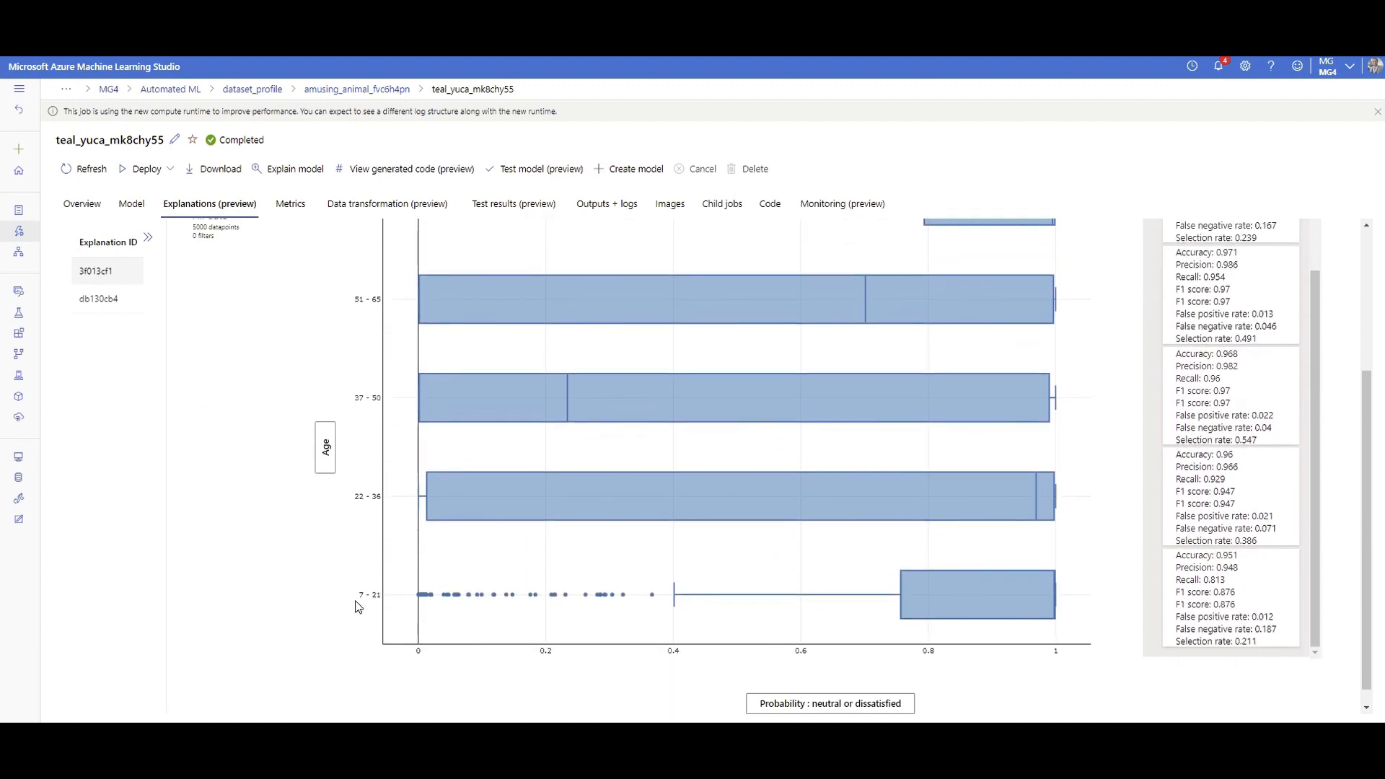
Examine the Age range box plots against the probability of neutral or dissatisfied in the Model performance chart.
left_click_drag(344, 485, 363, 487)
scroll(643, 581, "up", 1)
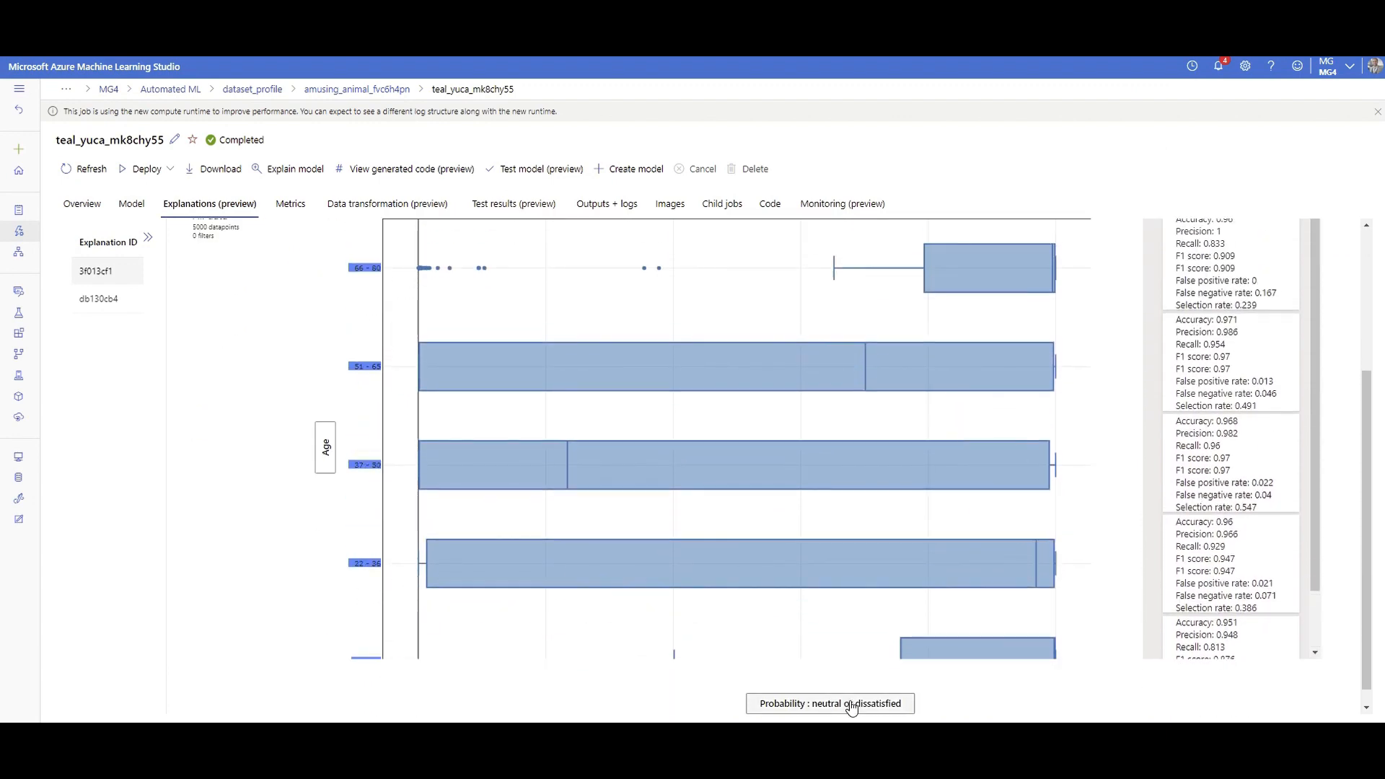
scroll(842, 572, "up", 3)
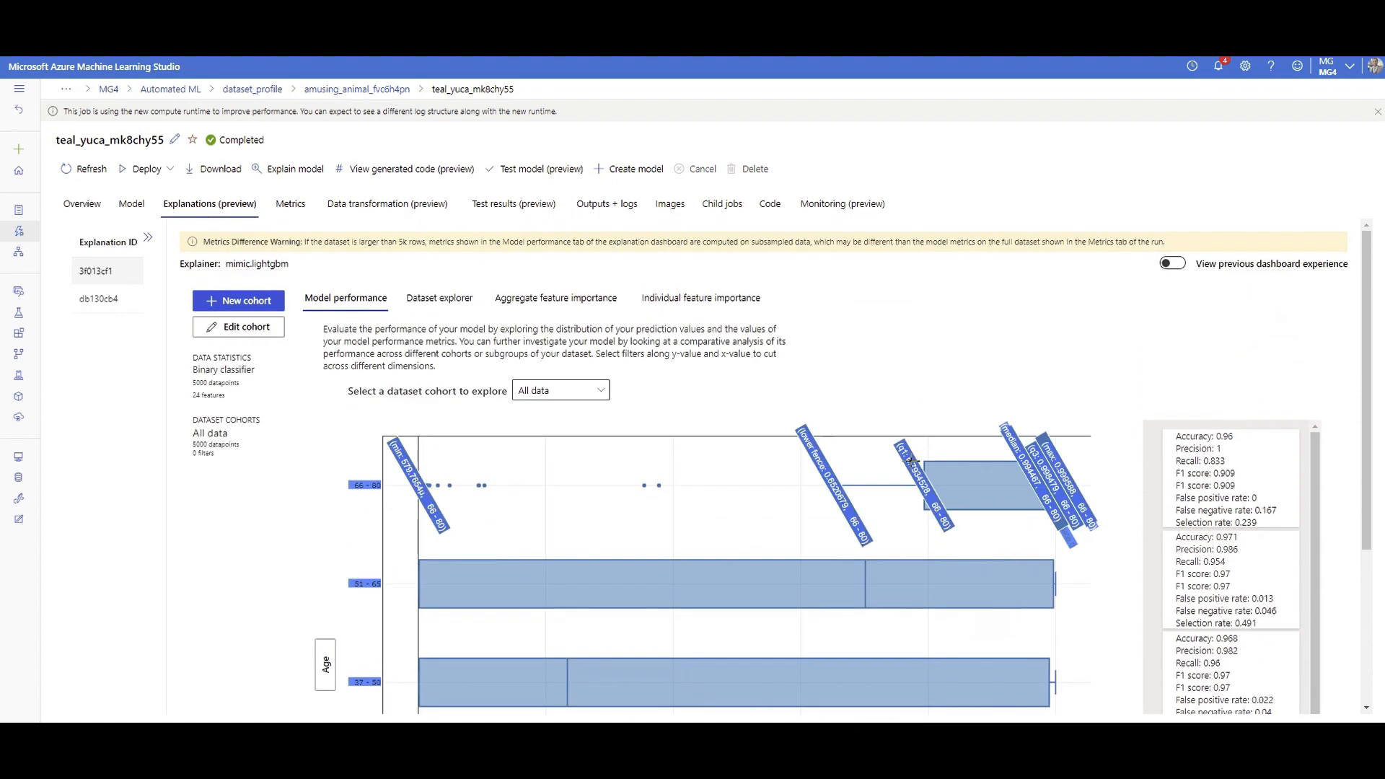
scroll(842, 571, "down", 3)
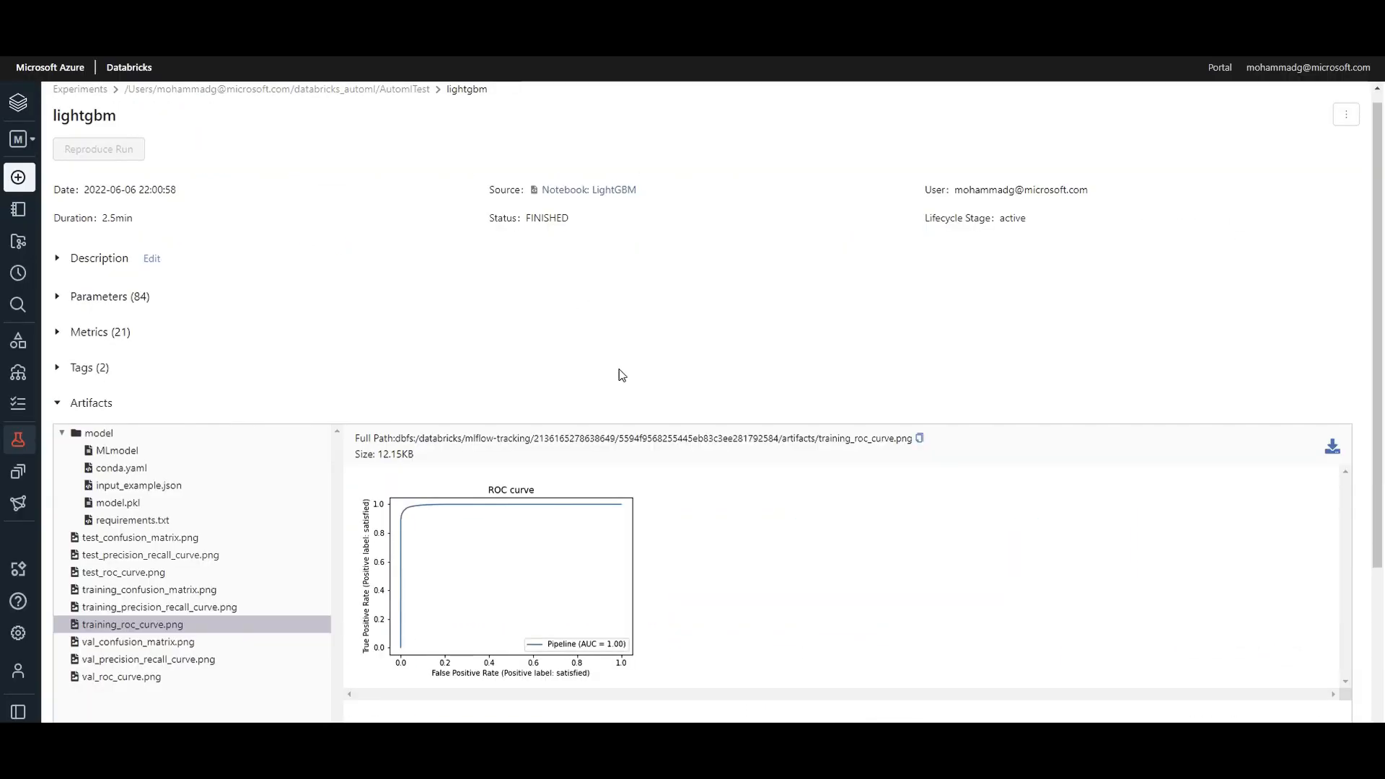
Switch to Azure Databricks, review the lightgbm run's artifacts, and reopen the 2.5-minute lightgbm run from the AutomlTest experiment.
scroll(354, 418, "up", 1)
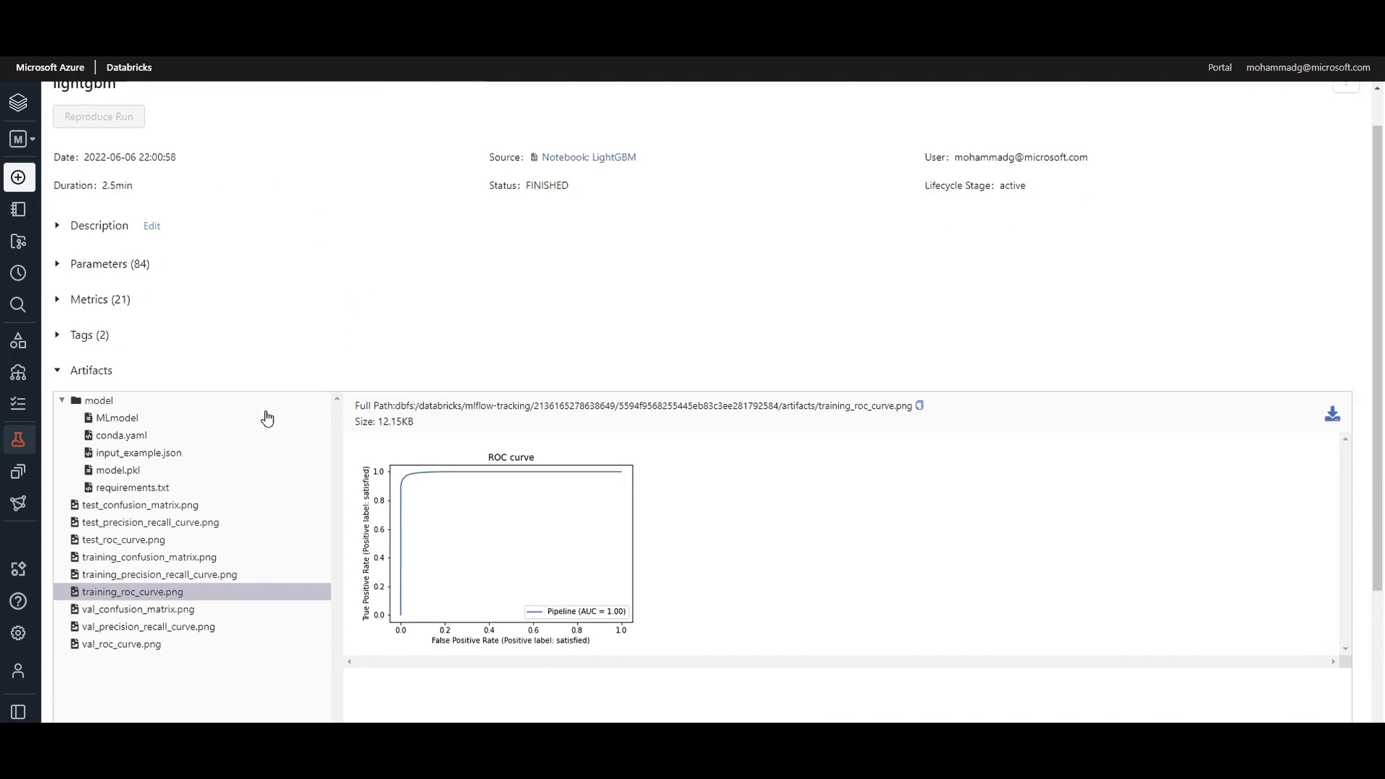
scroll(265, 411, "down", 3)
scroll(179, 495, "up", 3)
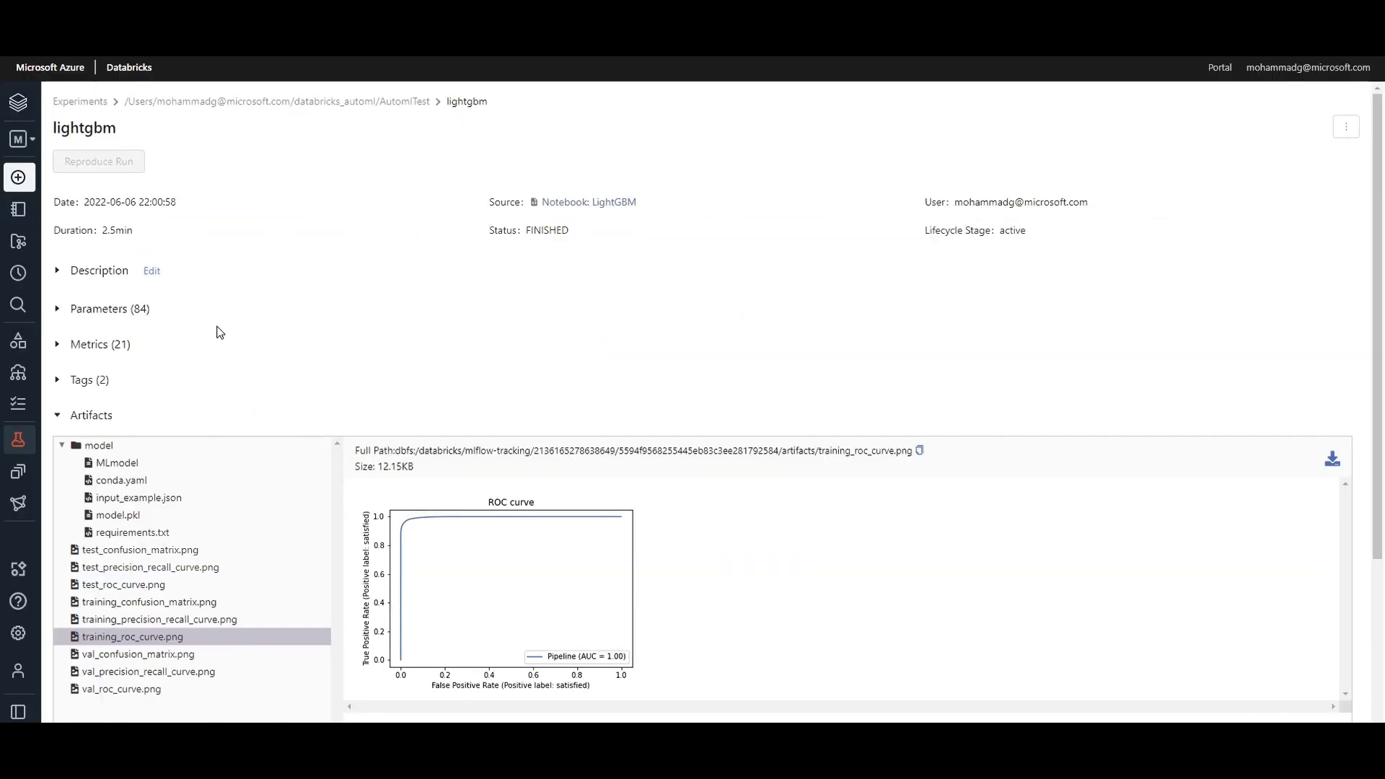
scroll(220, 332, "down", 3)
scroll(207, 390, "up", 3)
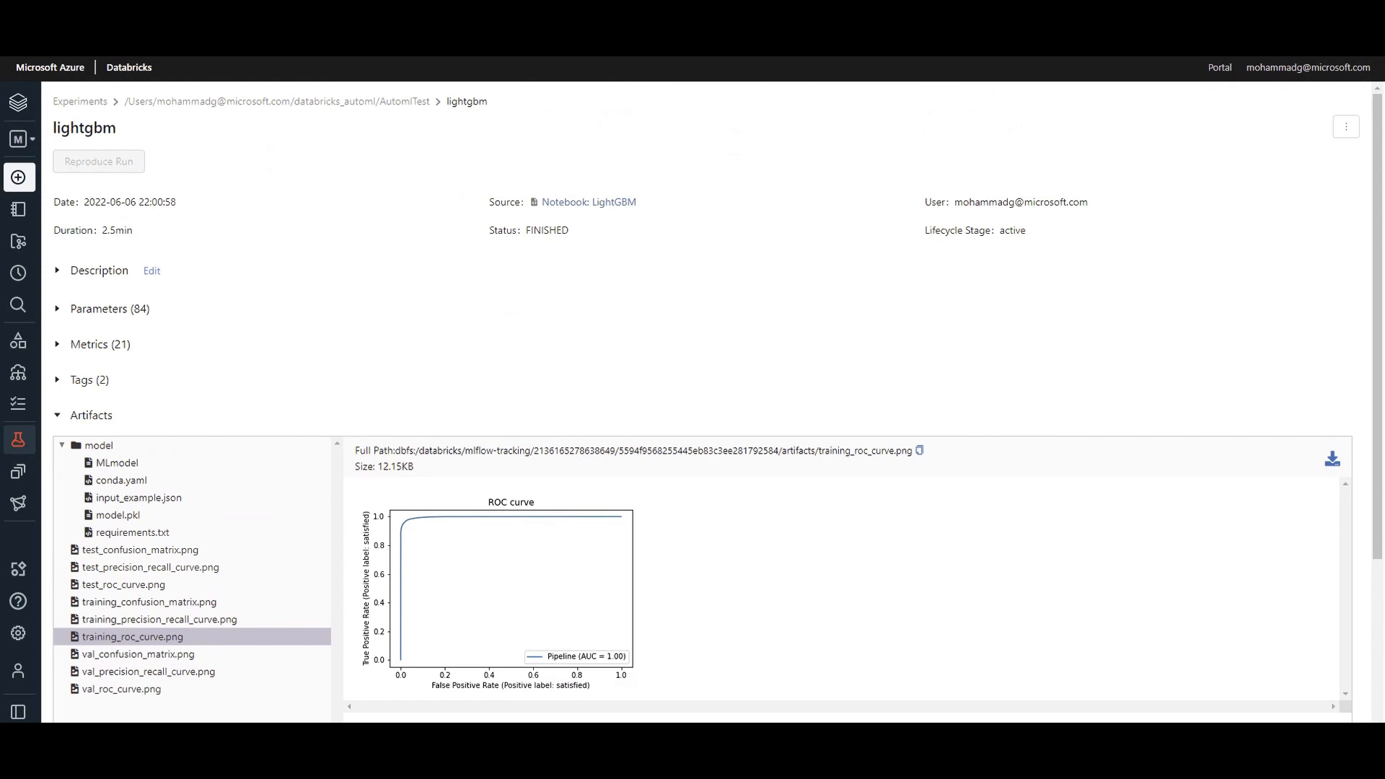
left_click(363, 104)
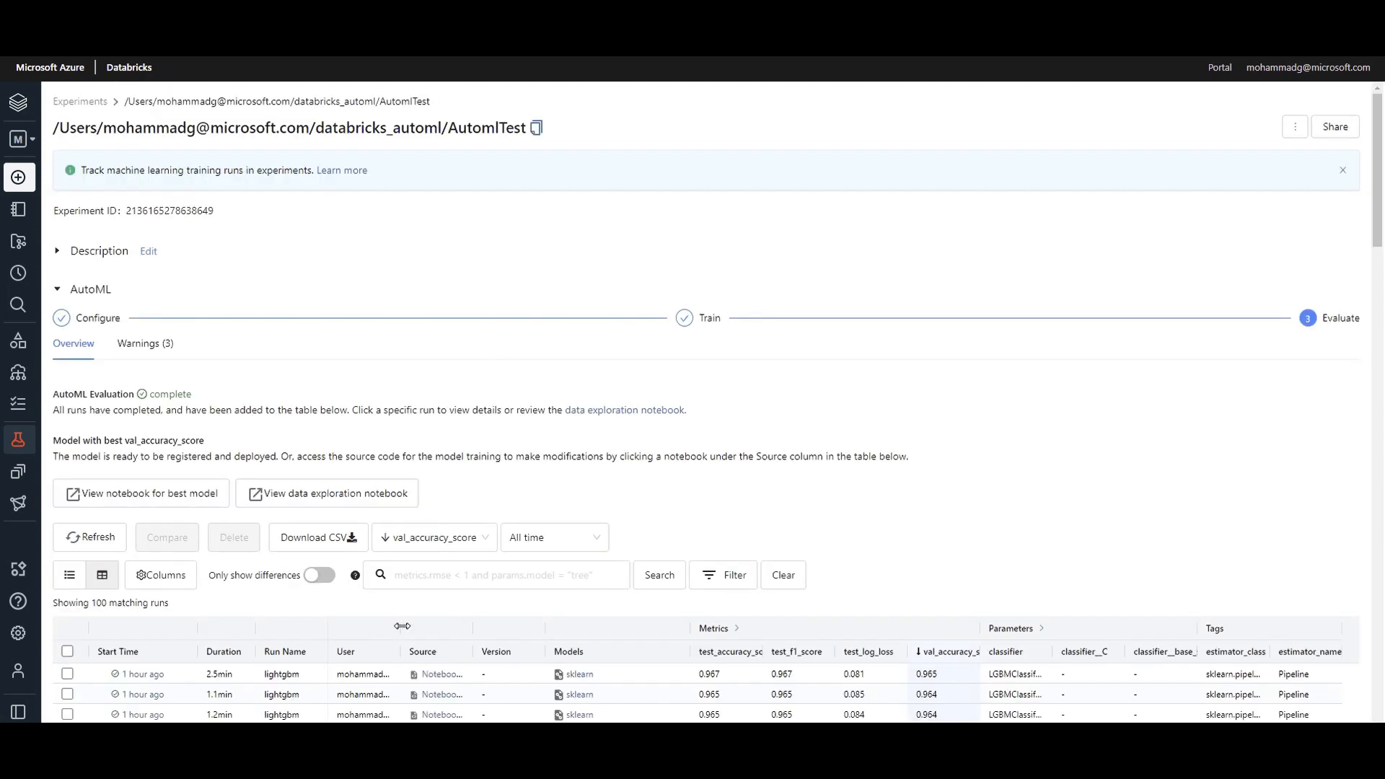
left_click(148, 677)
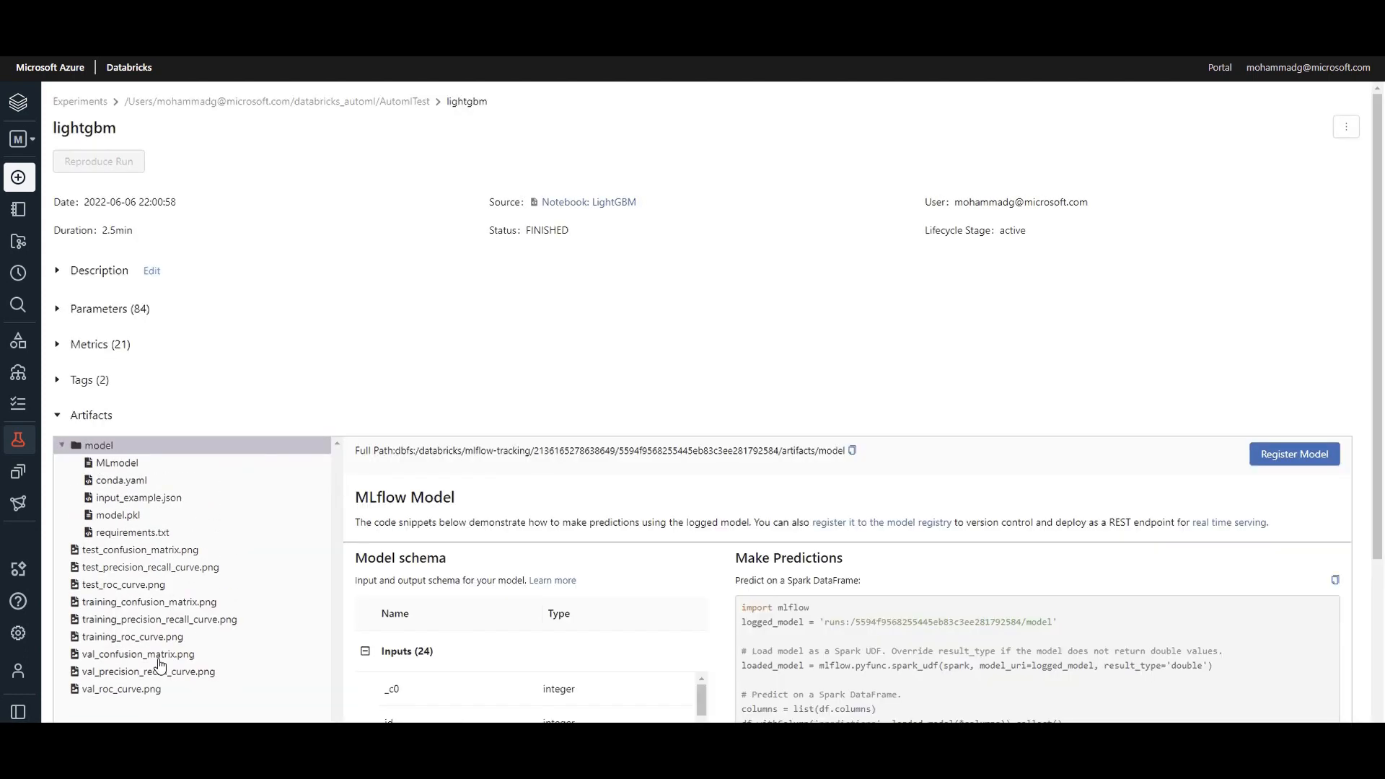
Examine the logged MLflow model's code snippets for making predictions on a Spark DataFrame and on a Pandas DataFrame.
scroll(887, 547, "down", 2)
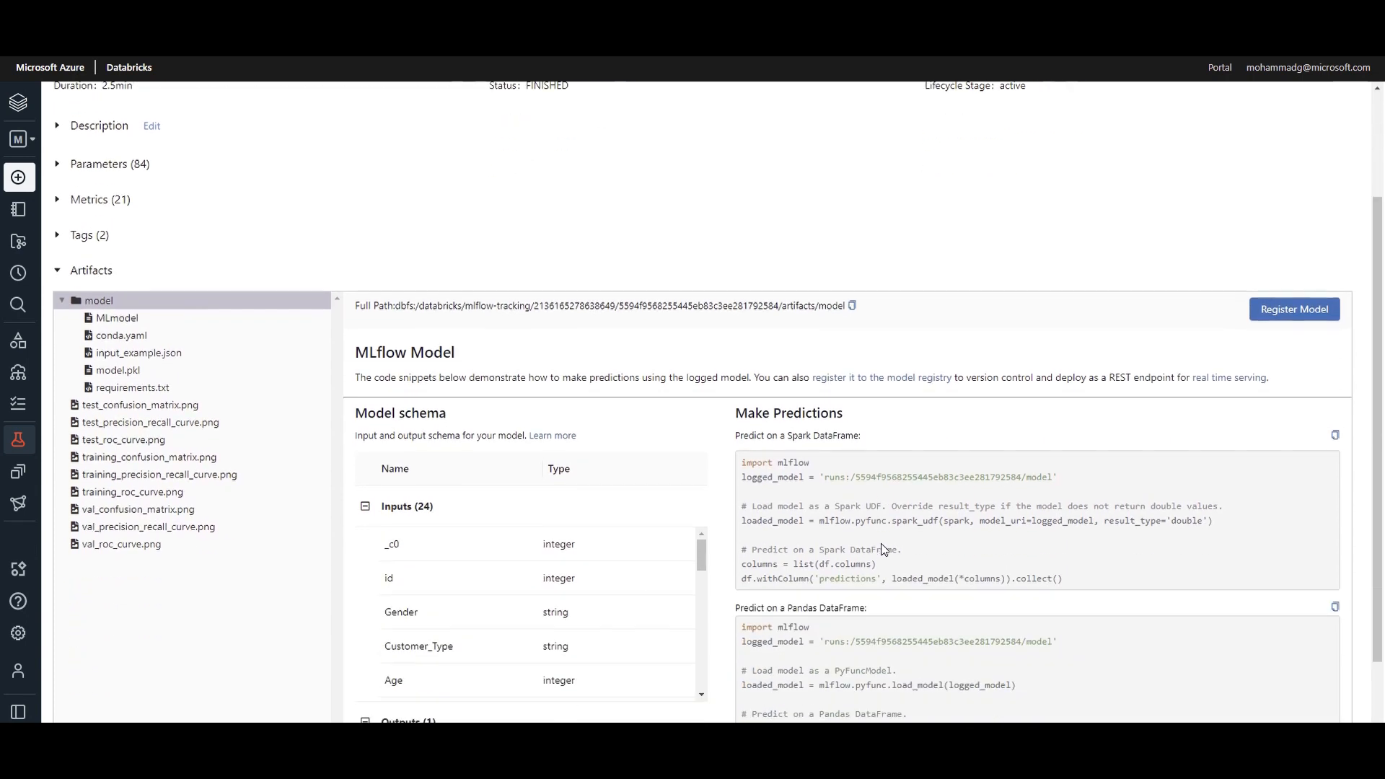
scroll(790, 499, "down", 1)
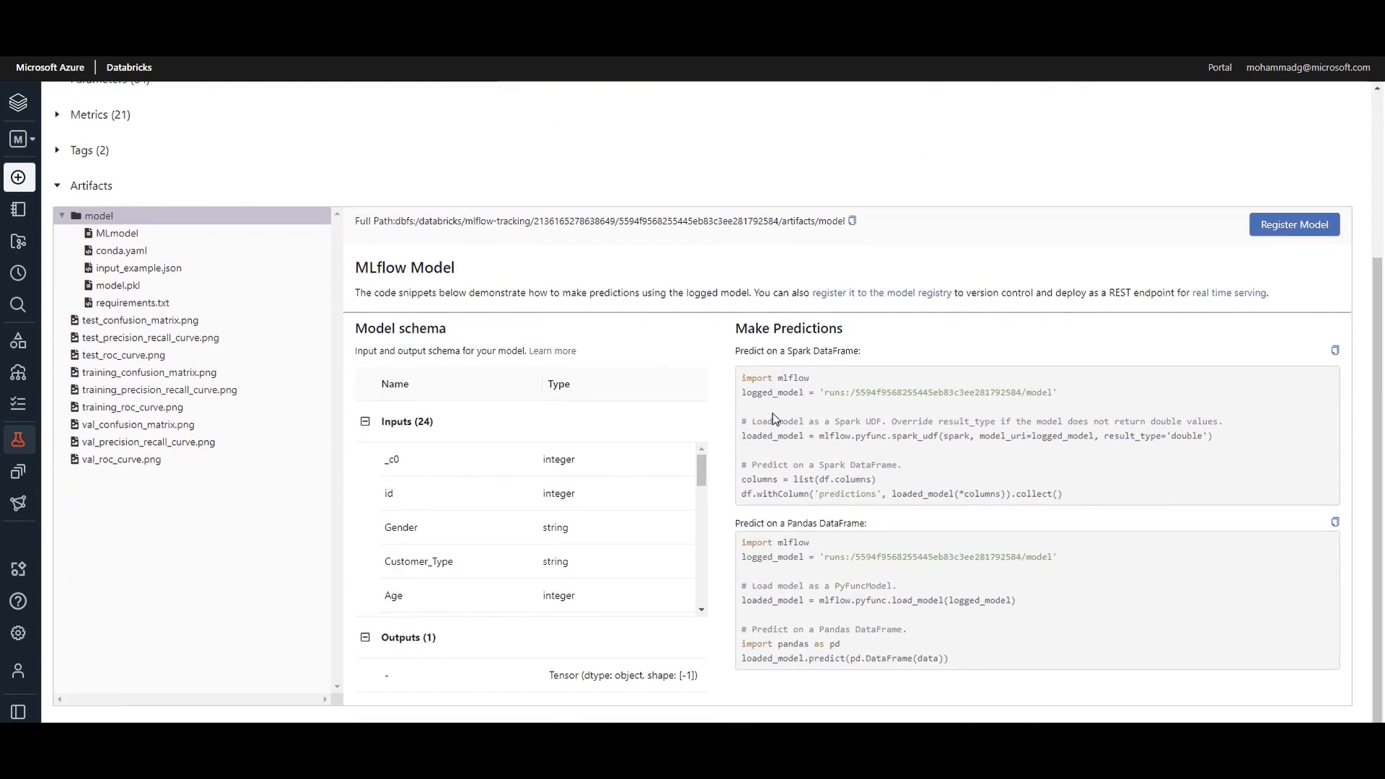
left_click_drag(743, 381, 1094, 505)
left_click(1096, 506)
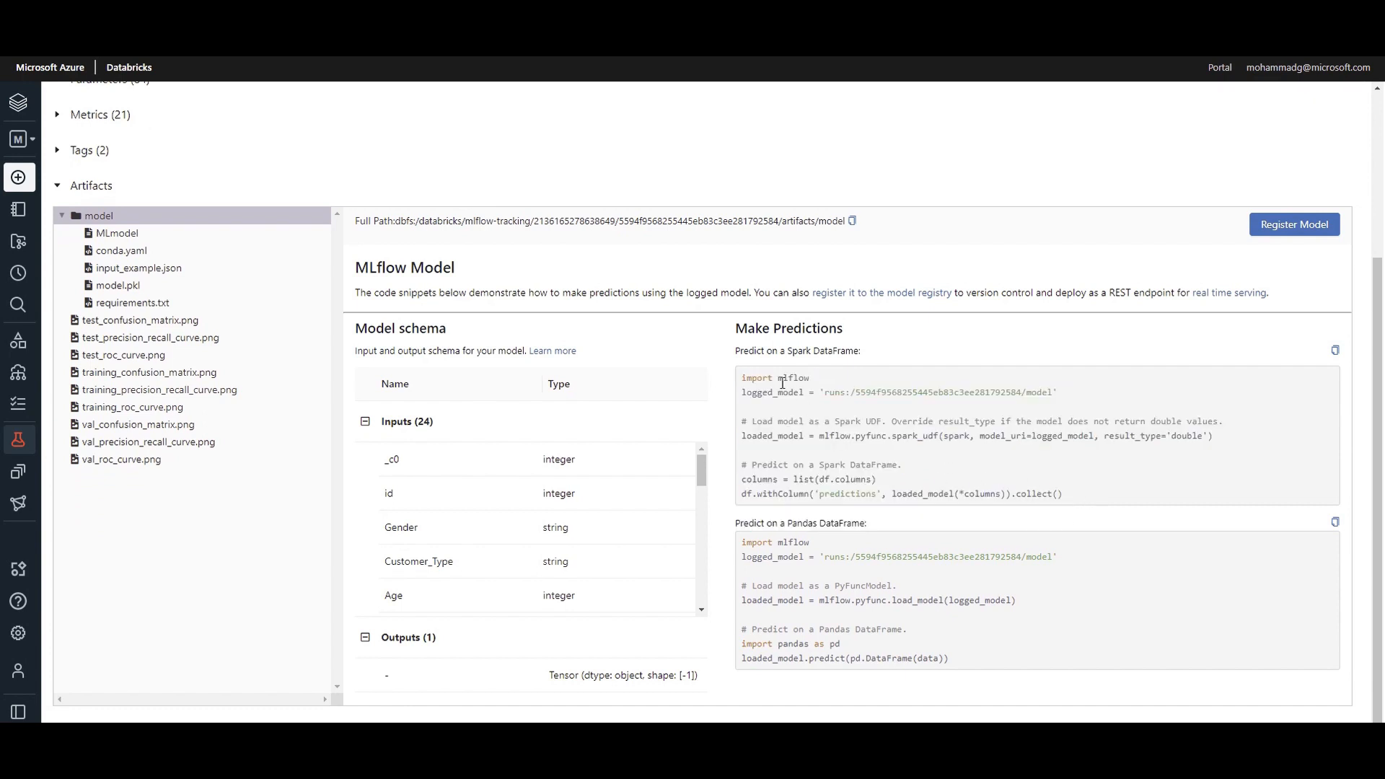
left_click_drag(876, 352, 800, 370)
left_click_drag(860, 523, 780, 524)
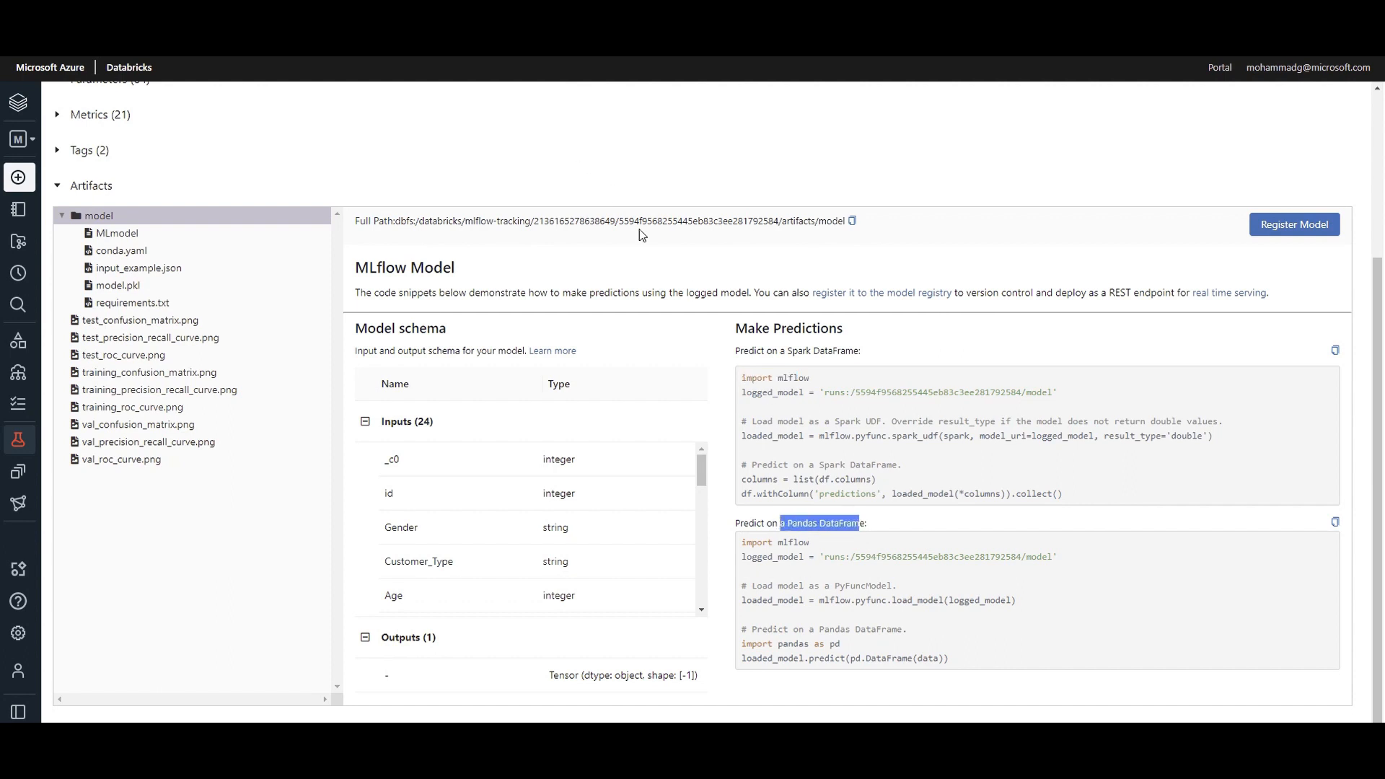
Review the MLflow model's registration option and highlight the REST endpoint mention in its description.
scroll(603, 200, "up", 1)
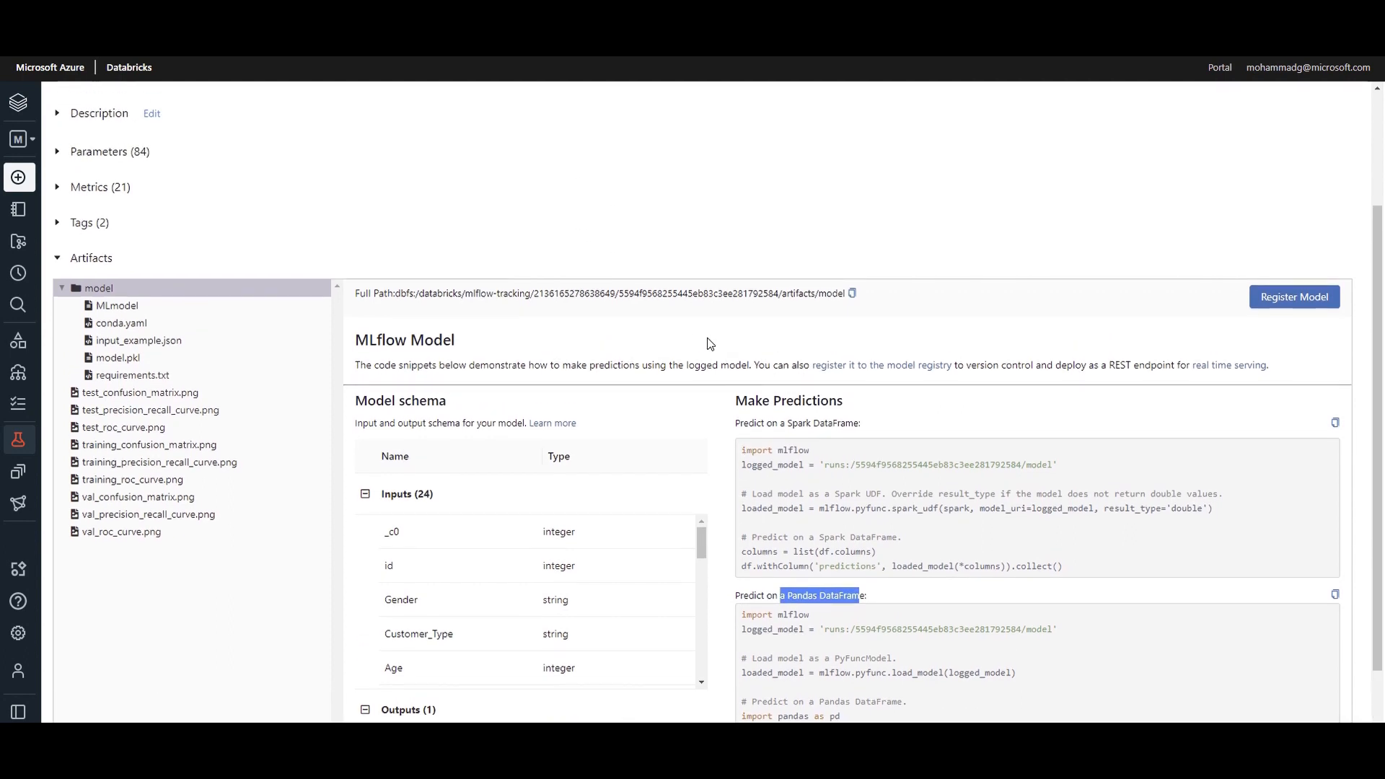
left_click(1307, 306)
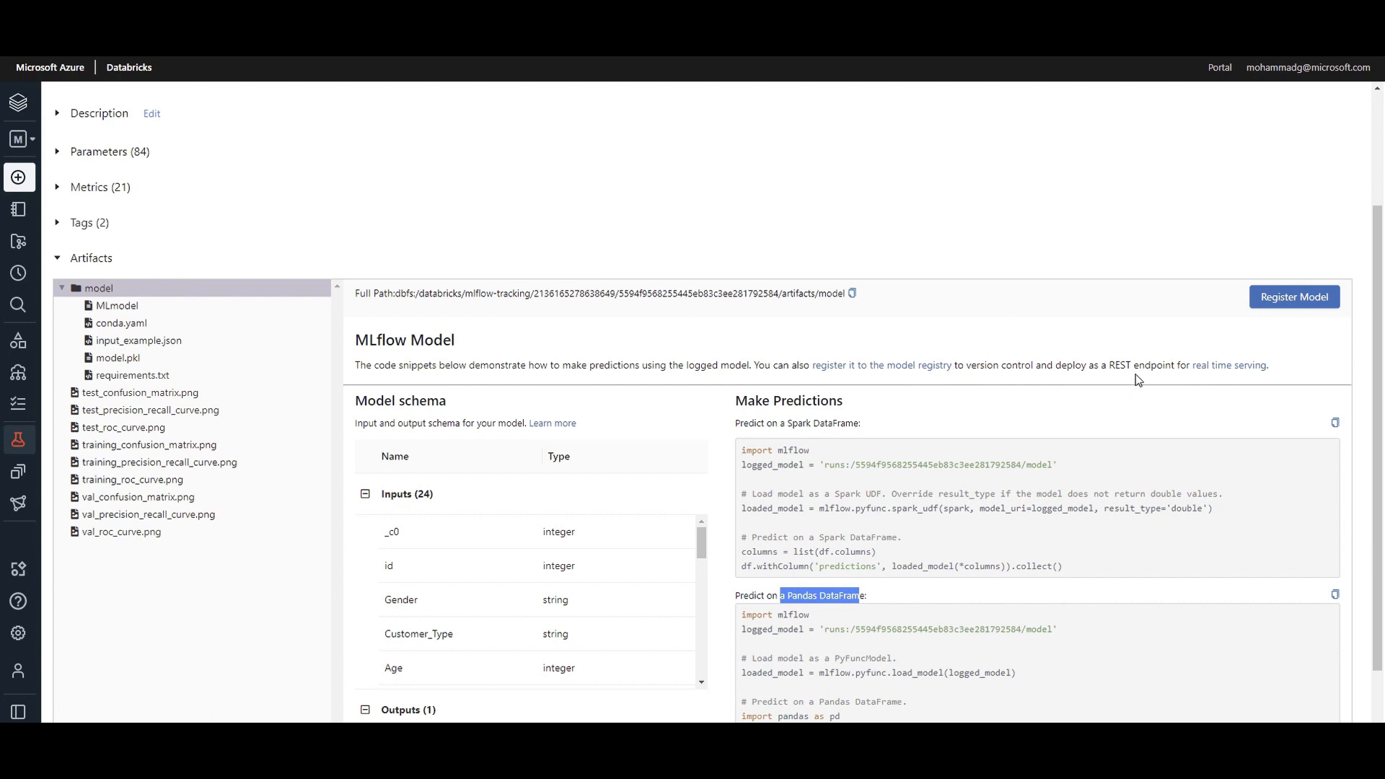
left_click_drag(1109, 362, 1179, 360)
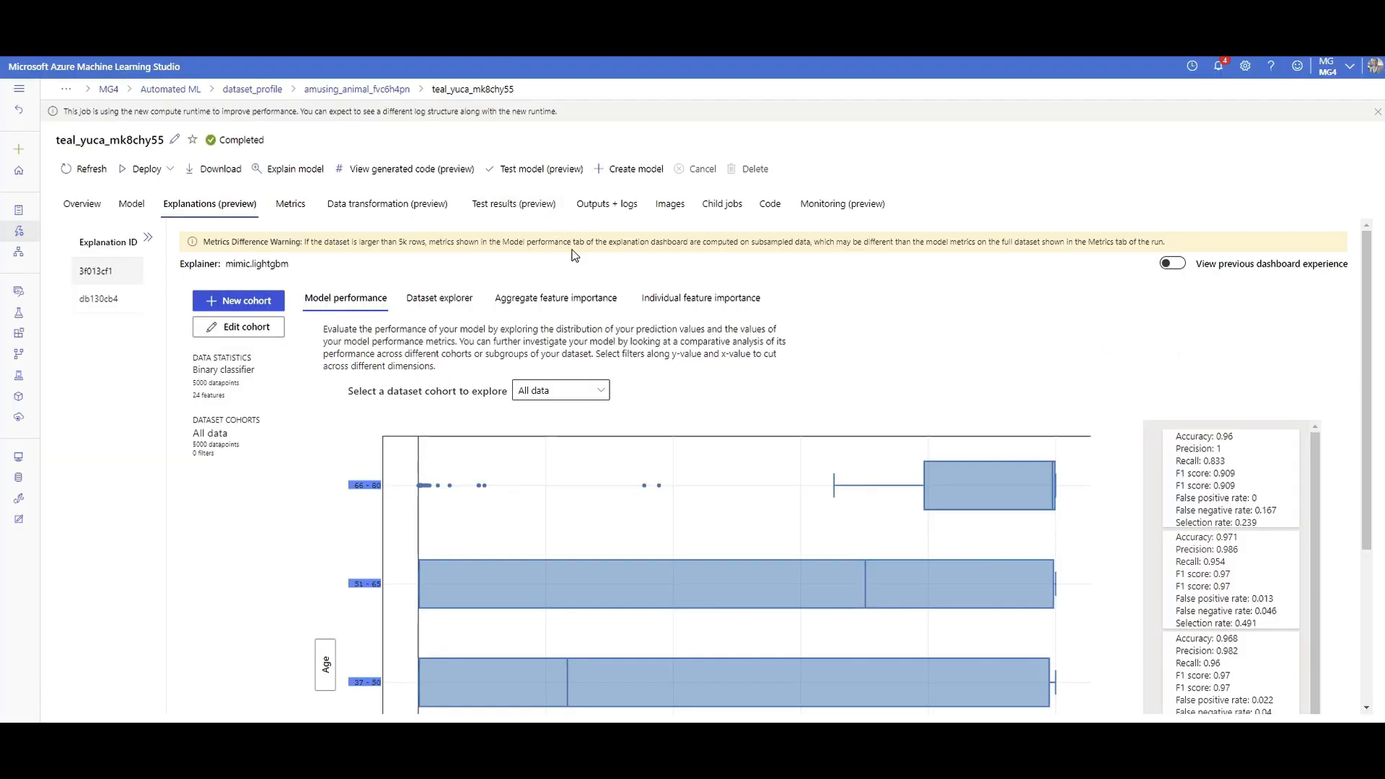
Switch to Azure Machine Learning, review the compute types for deploying the VotingEnsemble model to a web service, and cancel the deployment form.
left_click(130, 204)
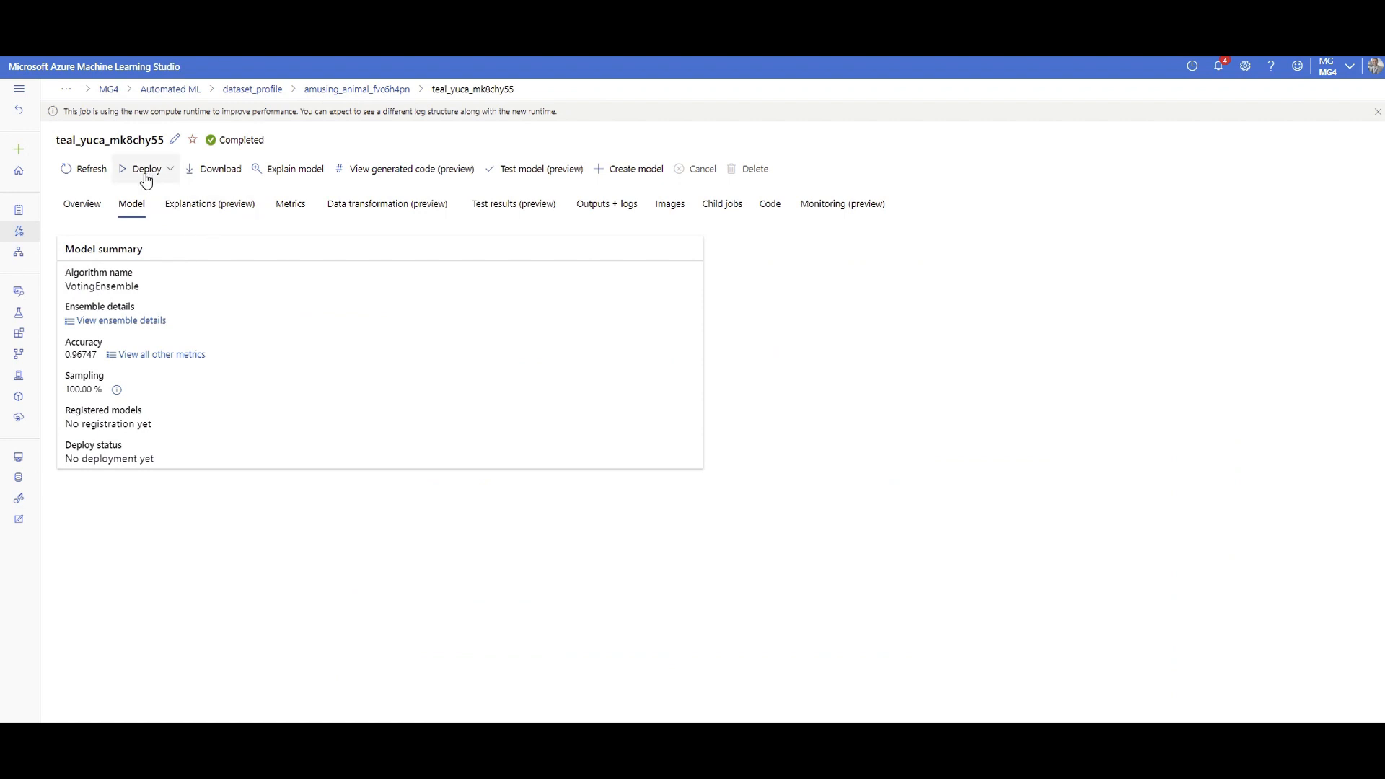
left_click(175, 172)
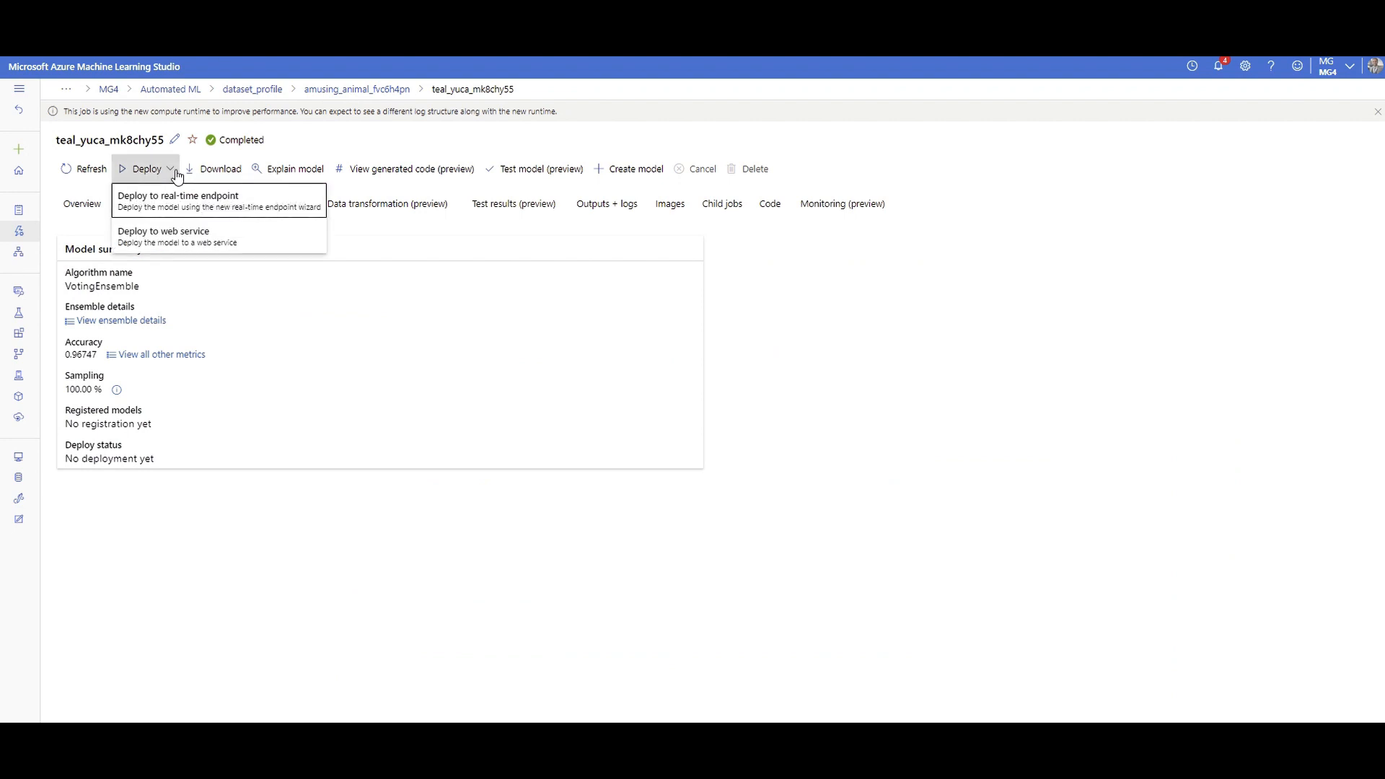
left_click(196, 241)
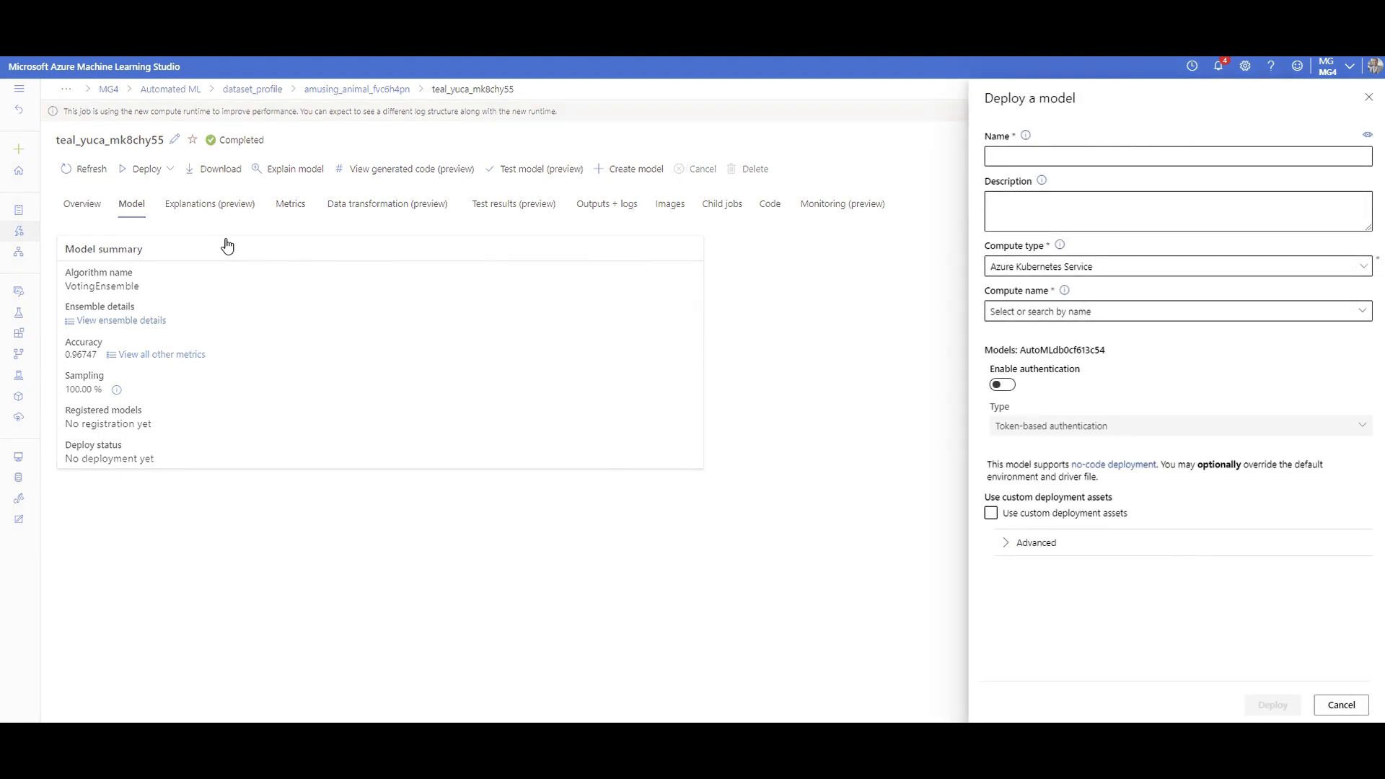
left_click(1106, 268)
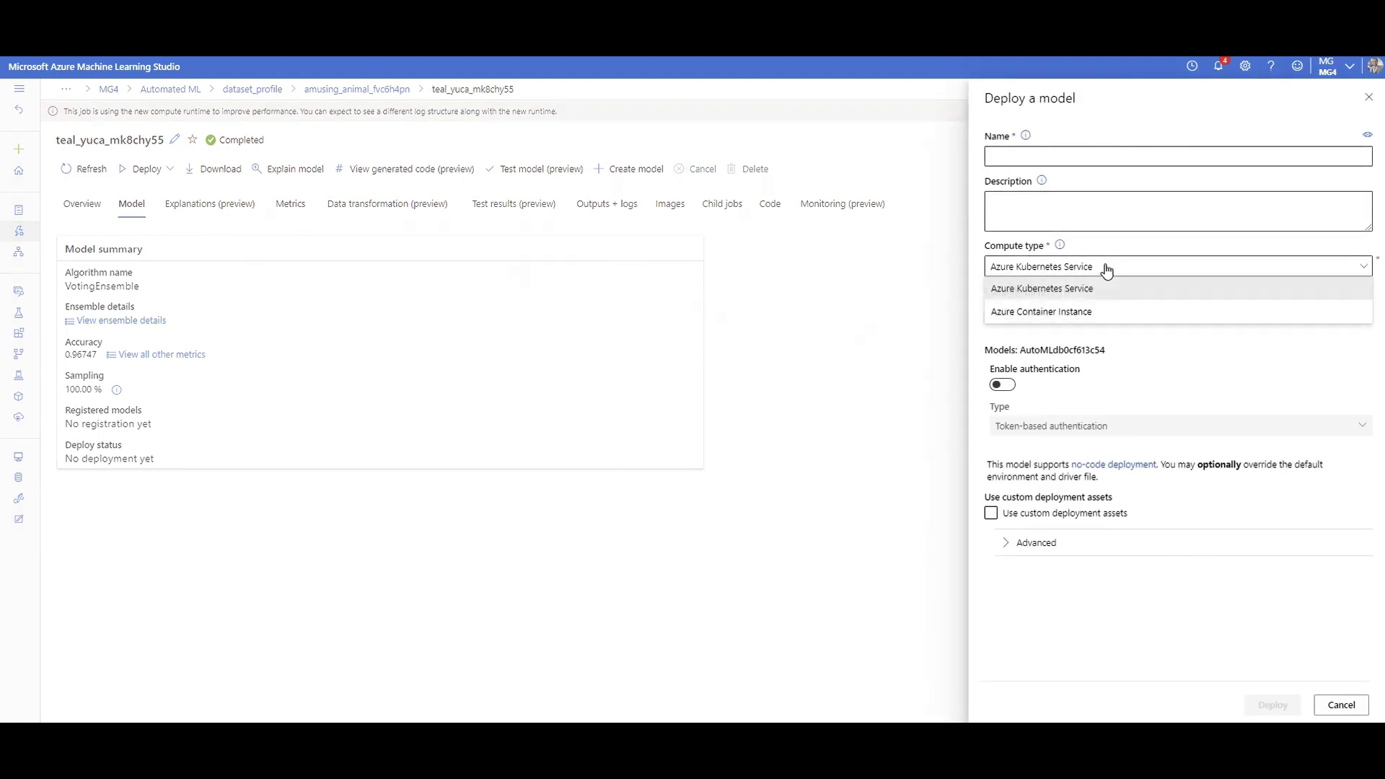
left_click(1047, 292)
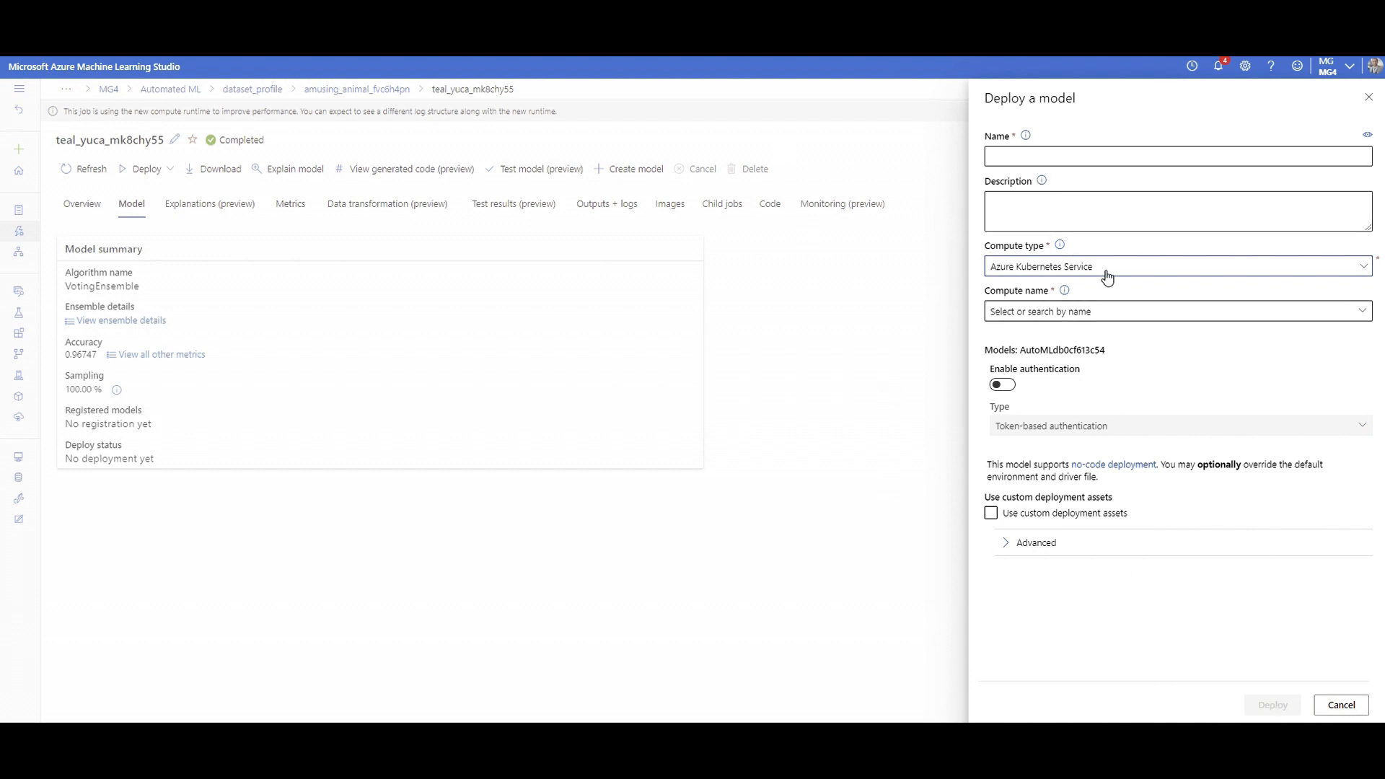
left_click(1343, 707)
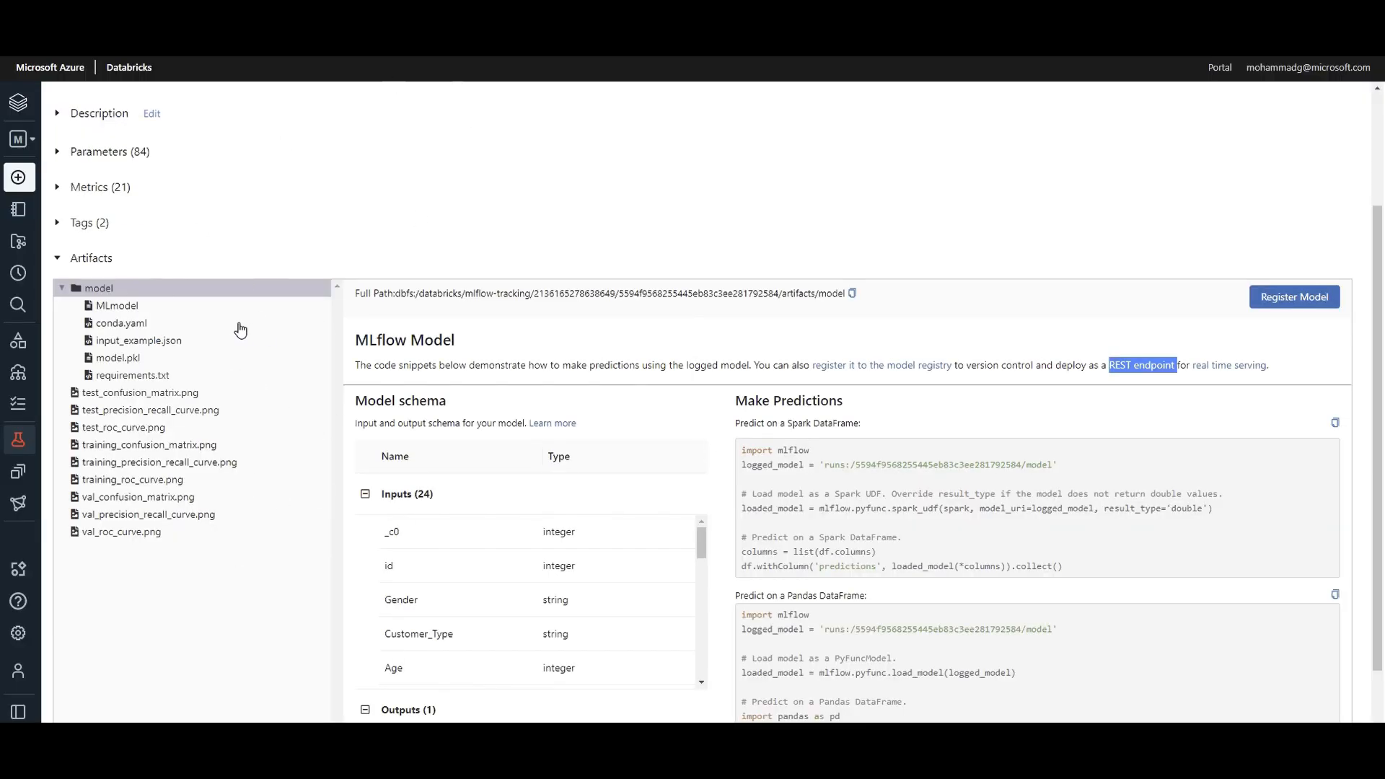
Switch to Azure Databricks and open the LightGBM source notebook of the lightgbm run.
scroll(245, 331, "up", 2)
left_click(600, 205)
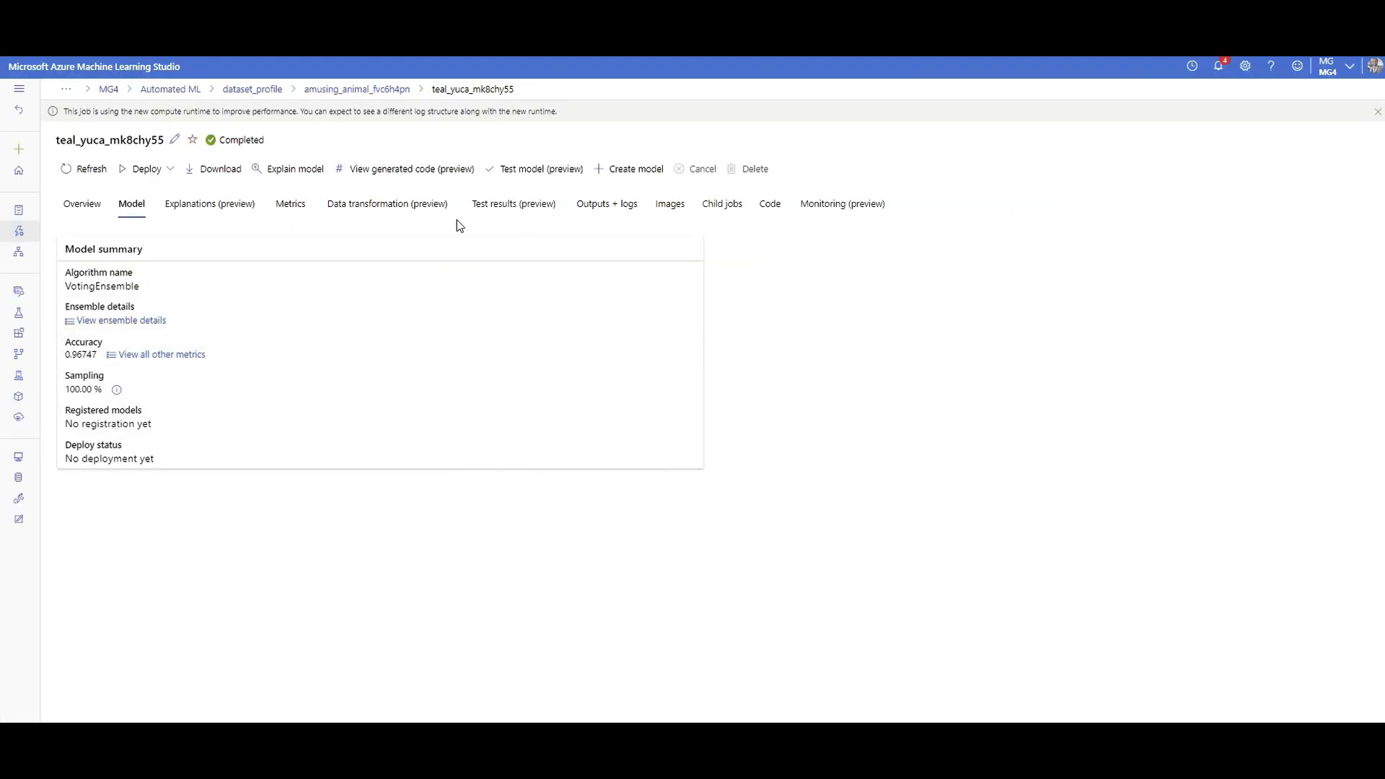
Switch to Azure Machine Learning, open the VotingEnsemble model's generated code, overwriting the existing copy, and review script_run_notebook.ipynb.
left_click(406, 169)
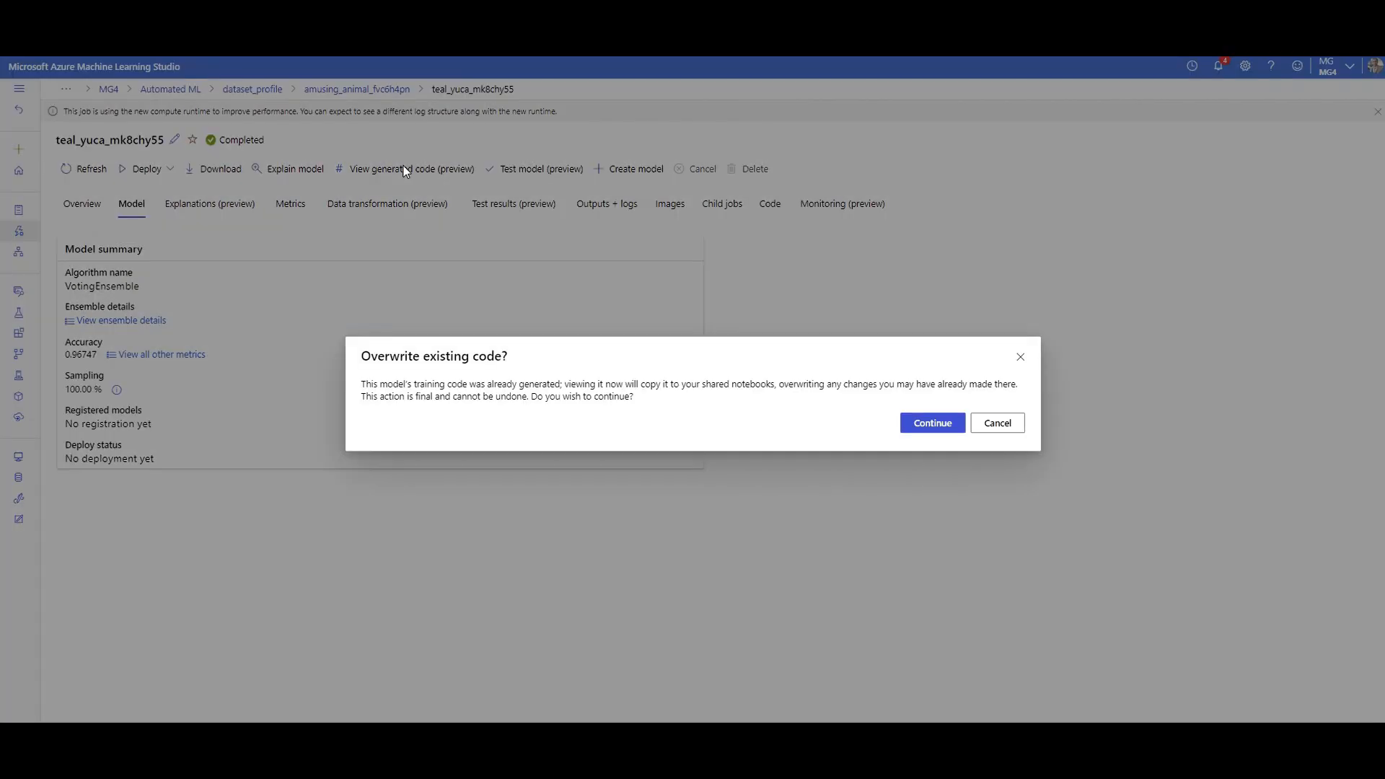
left_click(924, 424)
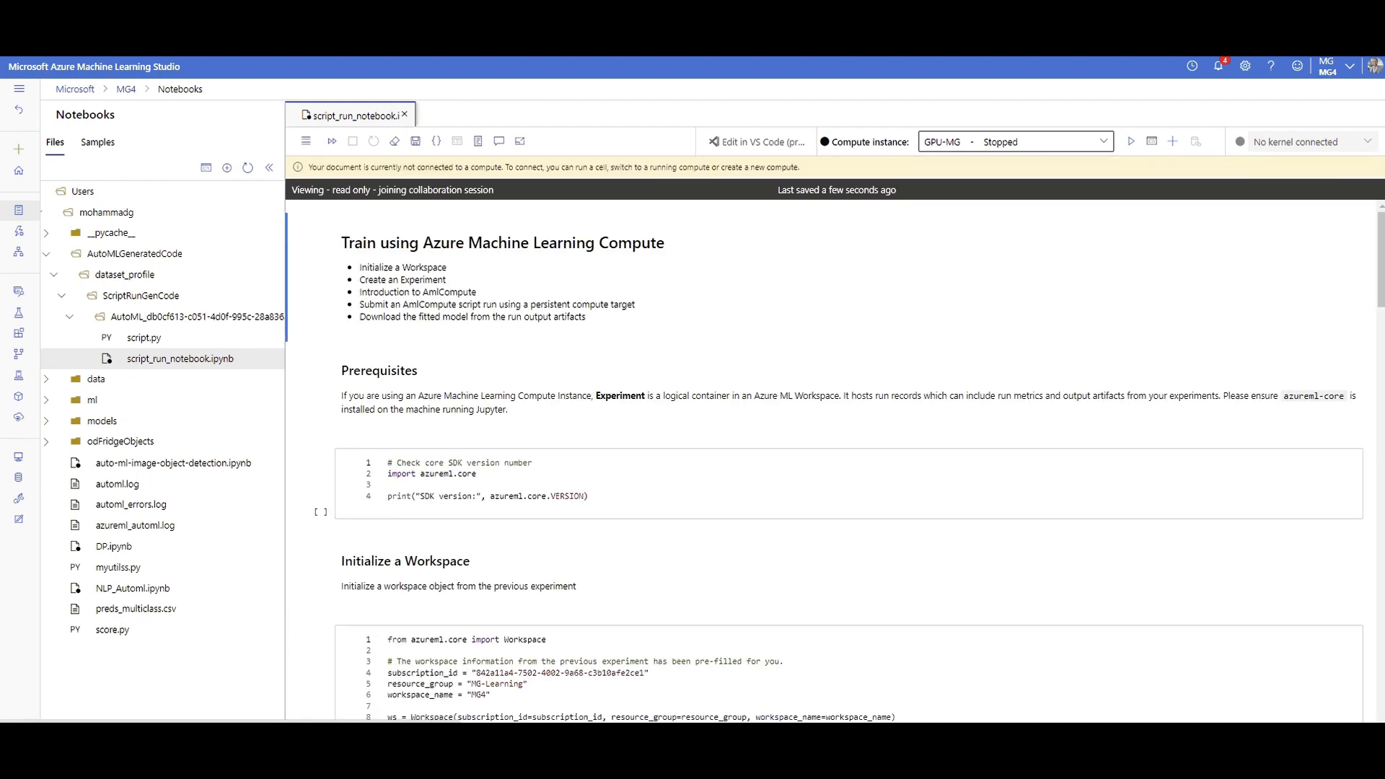
scroll(835, 461, "down", 8)
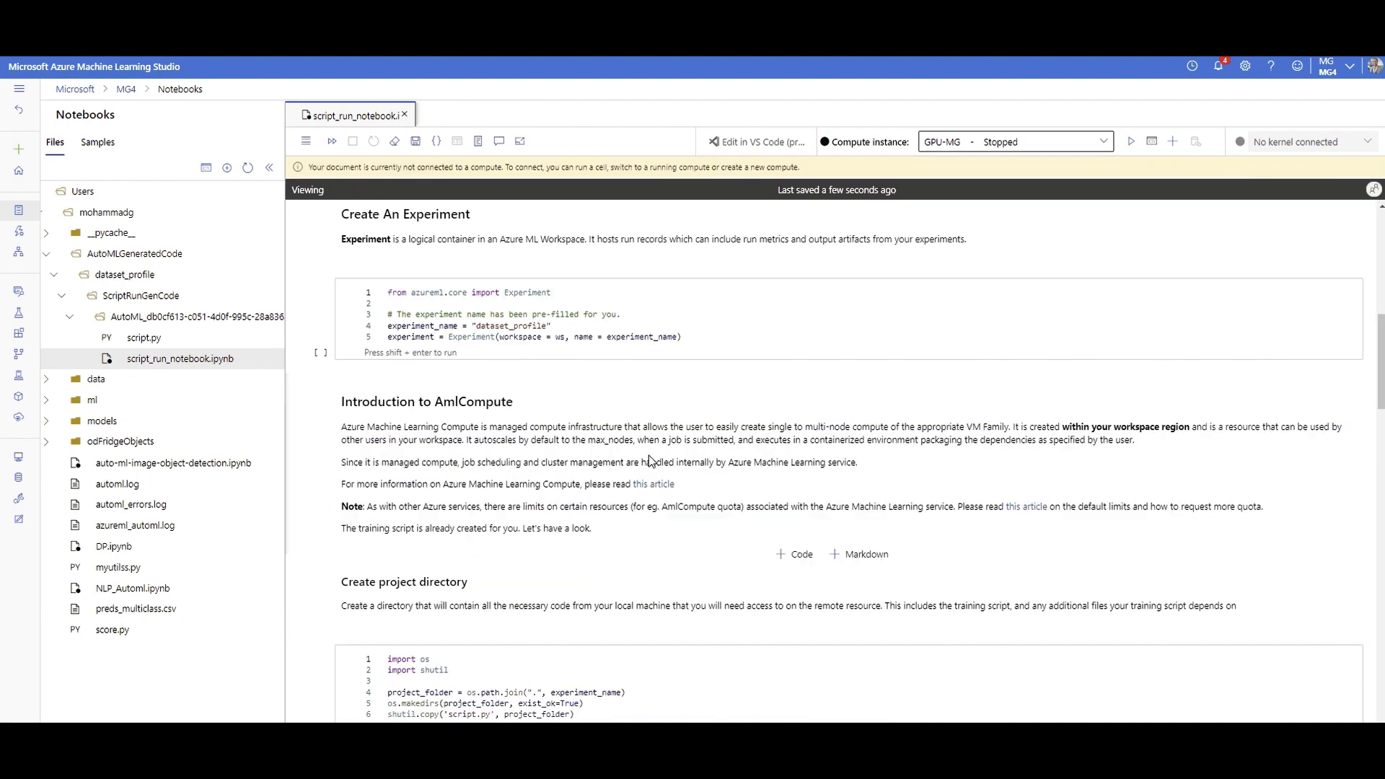